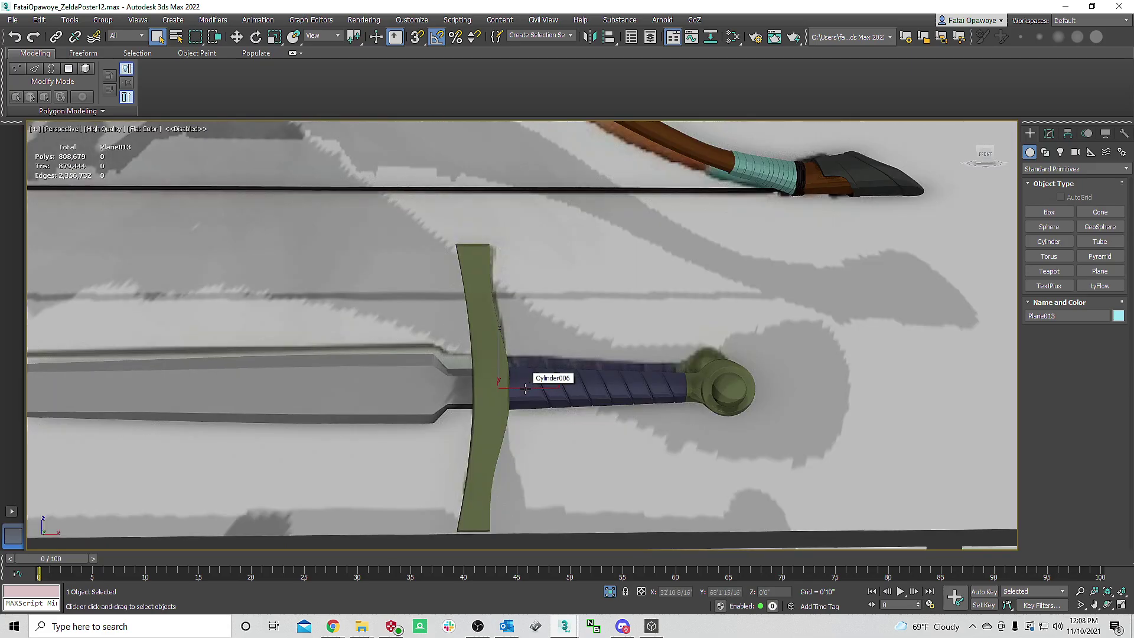
# Examine the modeled props and the Sheikah Slate on the reference sheets, comparing them with the neighbouring reference images.
pyautogui.press('F4')
pyautogui.scroll(-6, 534, 408)
pyautogui.keyDown('alt'); pyautogui.moveTo(567, 420); pyautogui.dragTo(531, 439, button='middle'); pyautogui.keyUp('alt')
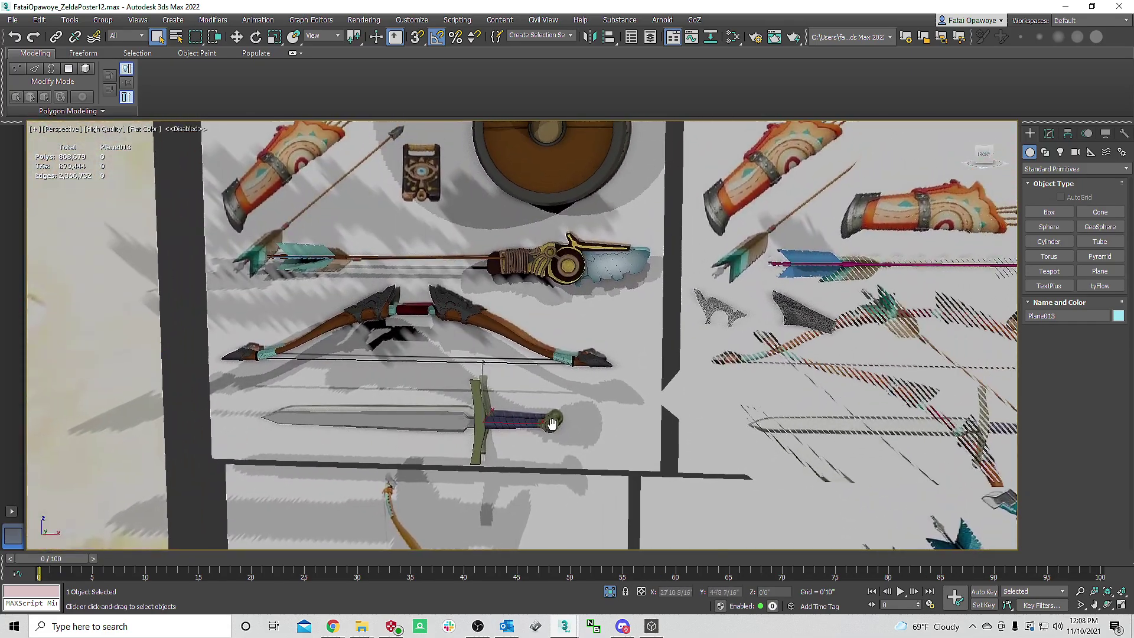
pyautogui.scroll(-6, 575, 405)
pyautogui.moveTo(573, 373); pyautogui.dragTo(574, 400, button='middle')
pyautogui.scroll(5, 574, 400)
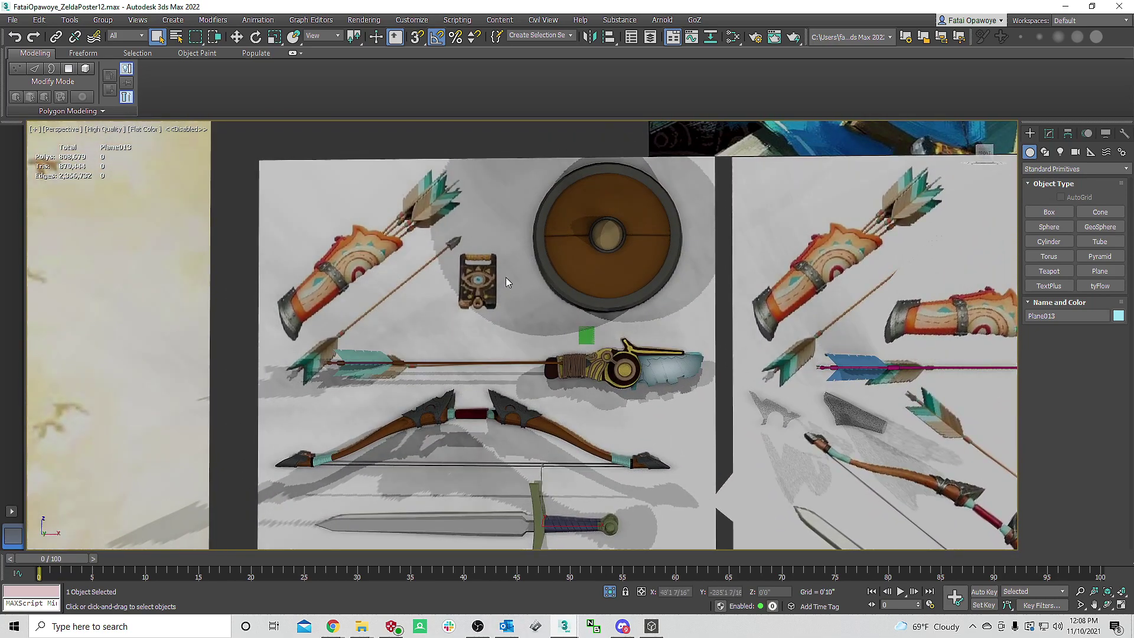
pyautogui.scroll(5, 505, 280)
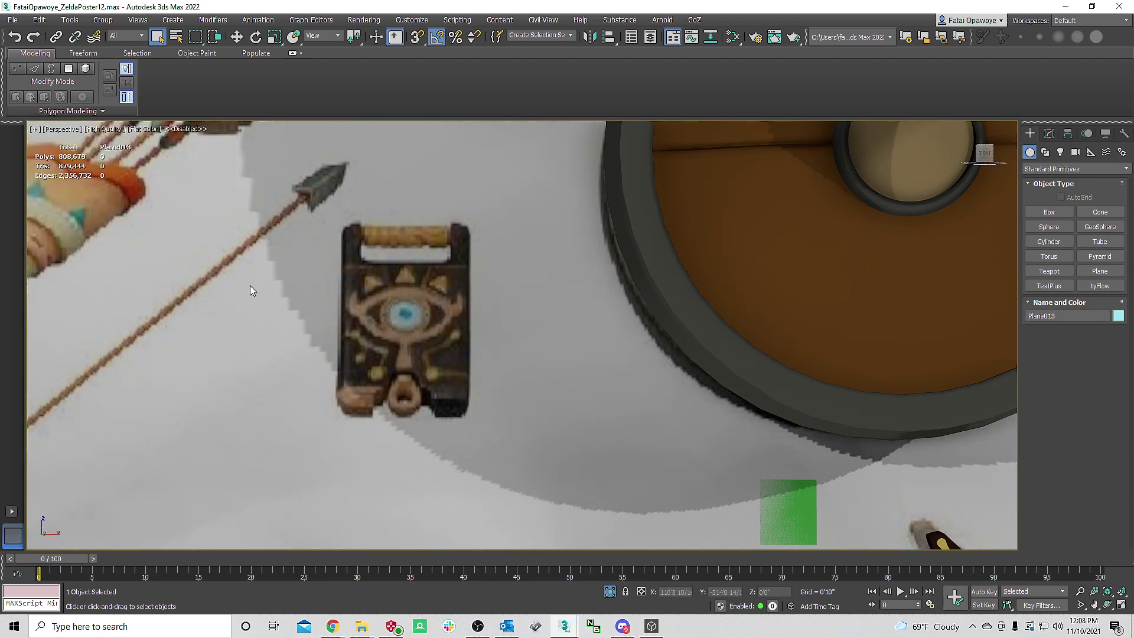
pyautogui.moveTo(63, 223); pyautogui.dragTo(240, 228, button='middle')
pyautogui.moveTo(105, 204); pyautogui.dragTo(226, 205, button='middle')
pyautogui.moveTo(403, 277); pyautogui.dragTo(327, 275, button='middle')
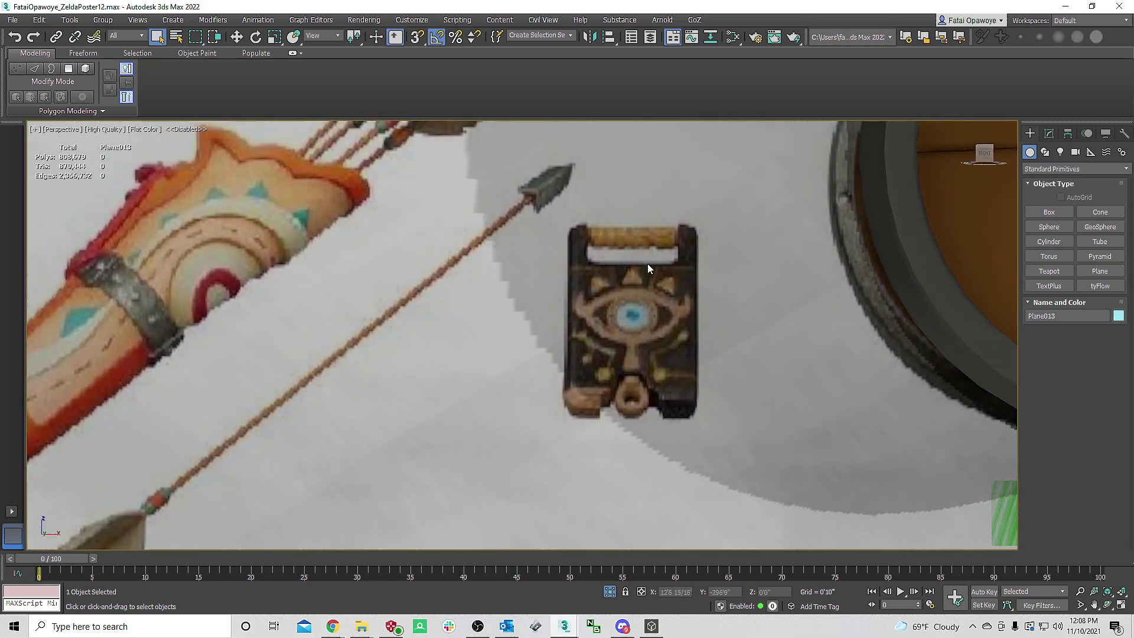
pyautogui.moveTo(648, 275); pyautogui.dragTo(620, 302, button='middle')
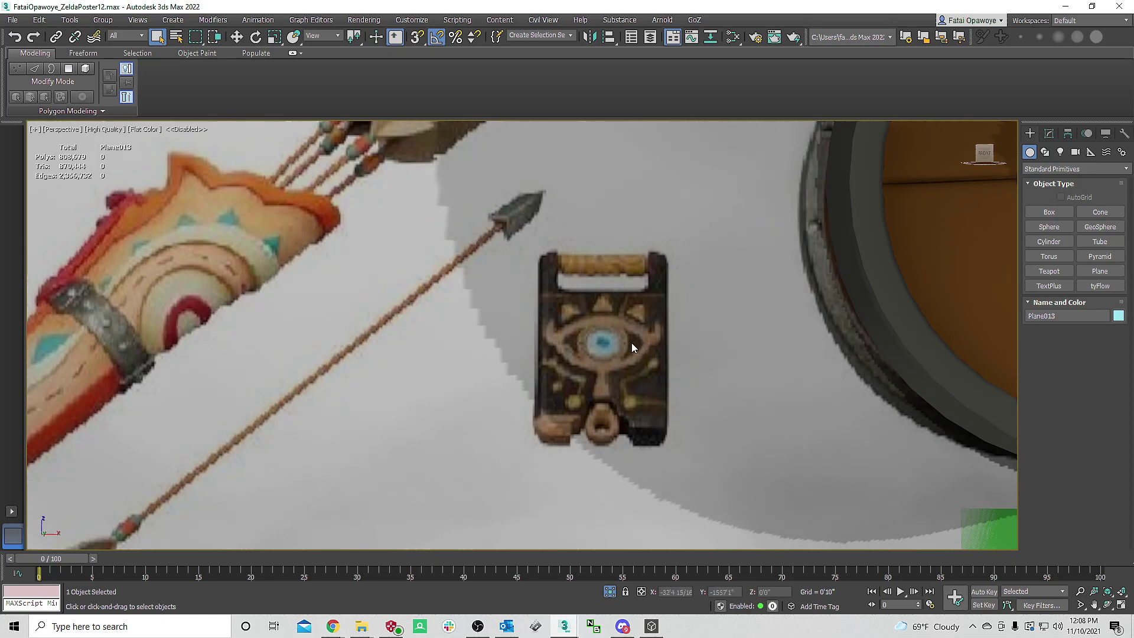
pyautogui.scroll(-2, 633, 344)
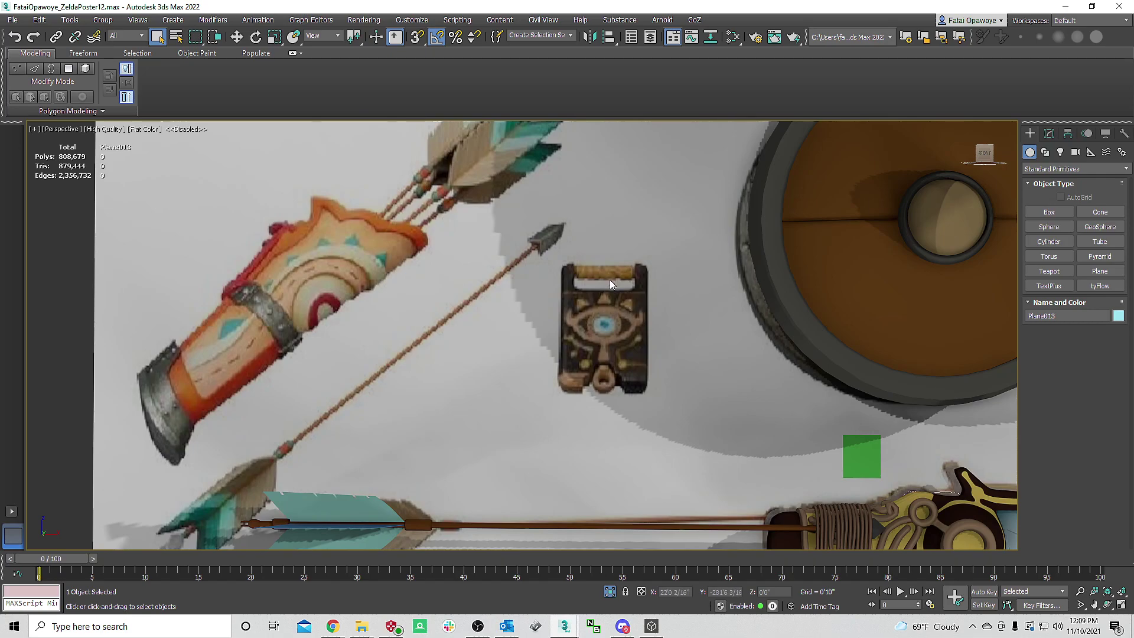
pyautogui.scroll(-5, 634, 336)
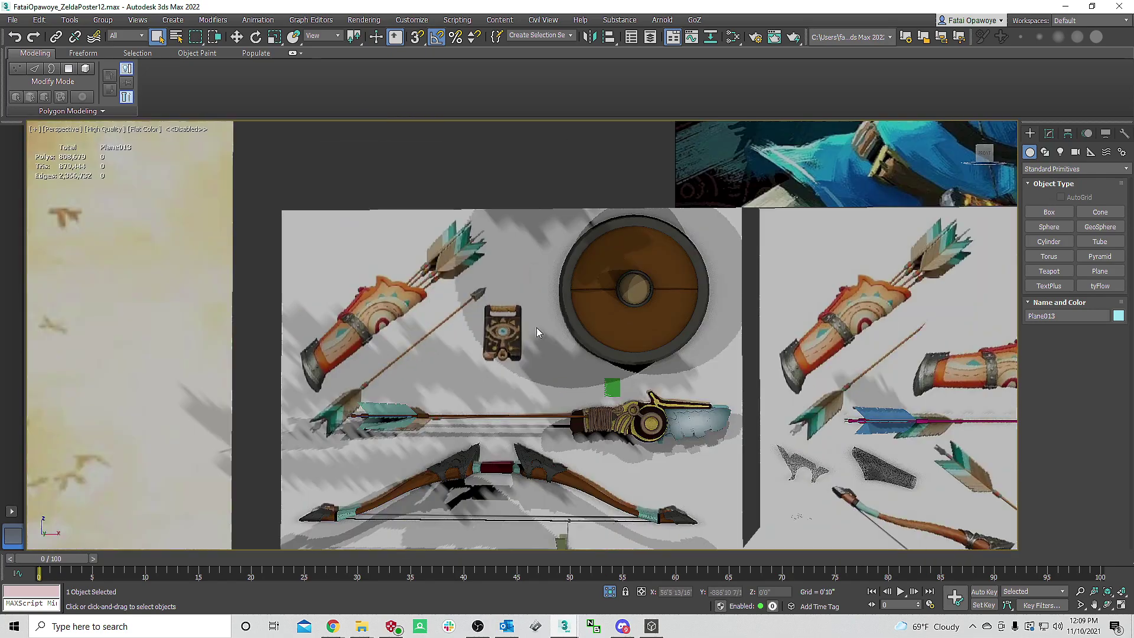
pyautogui.scroll(-10, 543, 335)
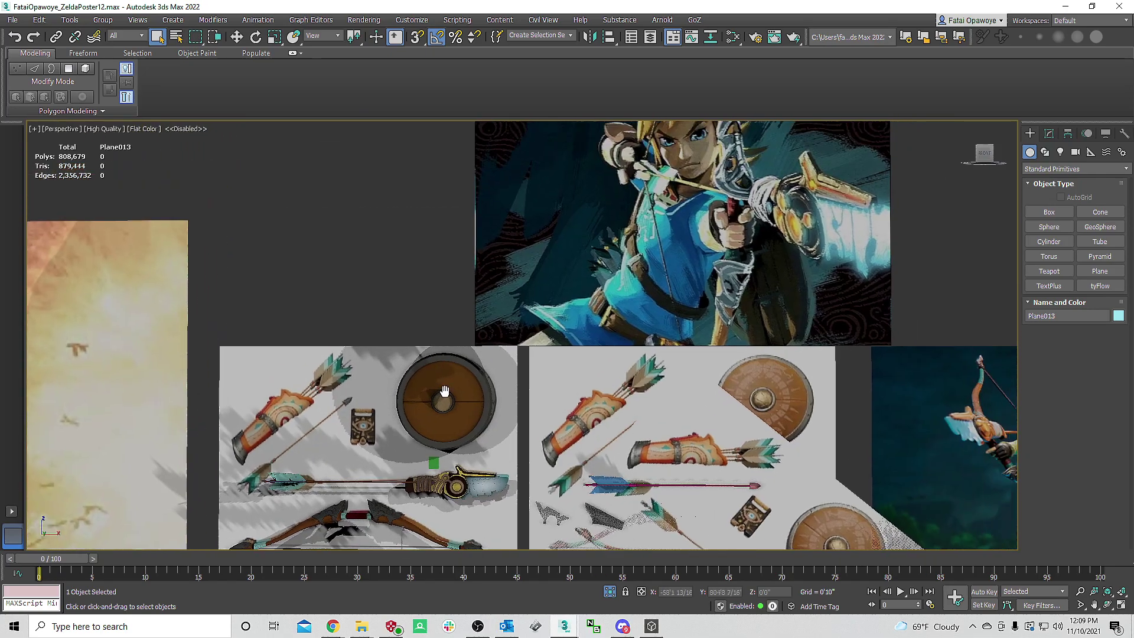
pyautogui.scroll(4, 587, 354)
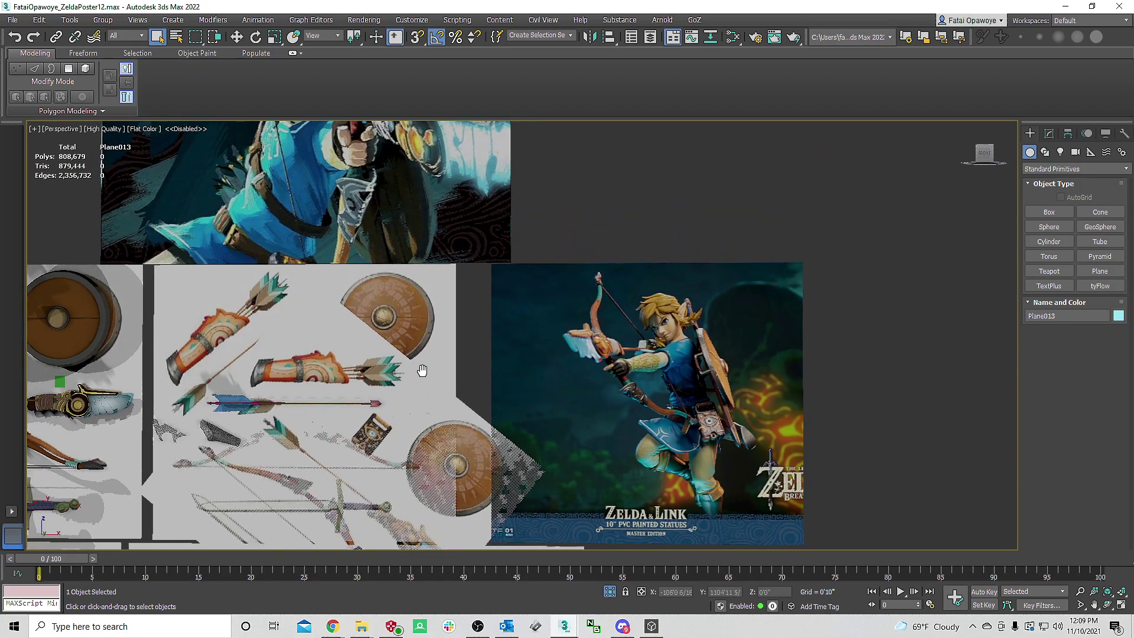
pyautogui.moveTo(416, 372); pyautogui.dragTo(762, 310, button='middle')
pyautogui.scroll(3, 463, 316)
pyautogui.moveTo(463, 313); pyautogui.dragTo(461, 307, button='middle')
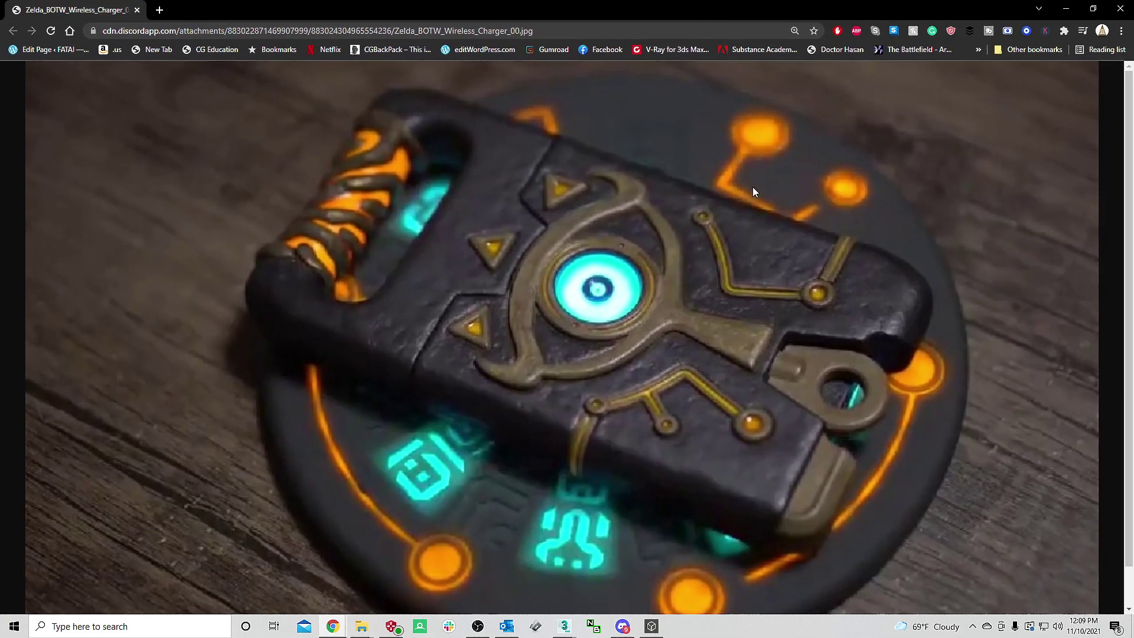
# Review the Sheikah Slate reference photos in the browser, including front and back details, and return to the 3ds Max scene.
pyautogui.scroll(-1, 753, 187)
pyautogui.scroll(1, 754, 187)
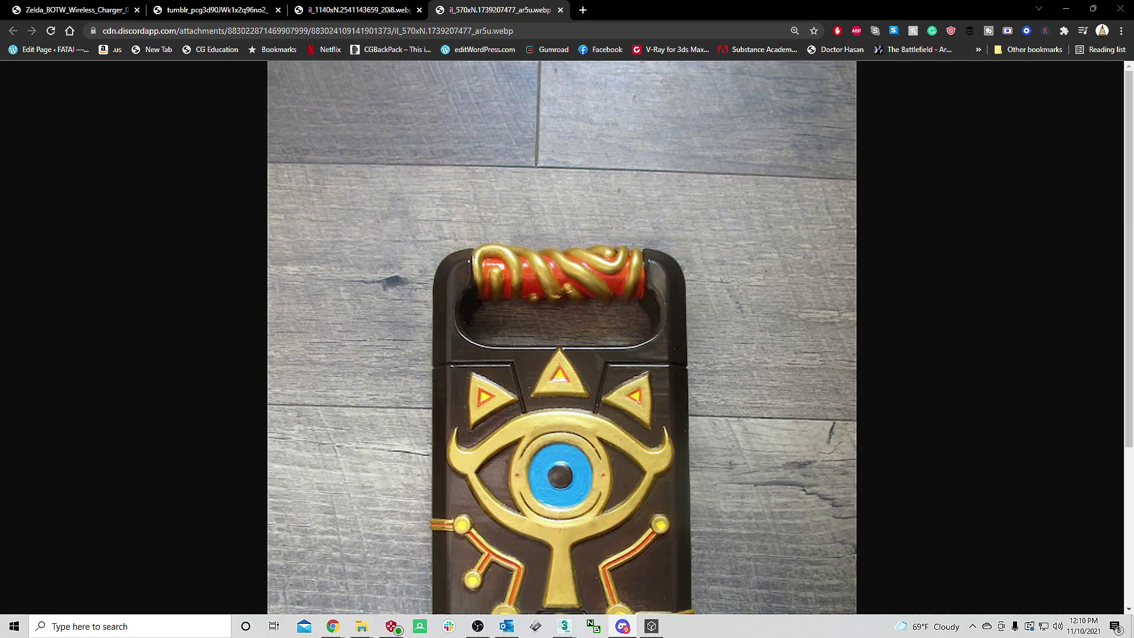
pyautogui.scroll(-5, 544, 300)
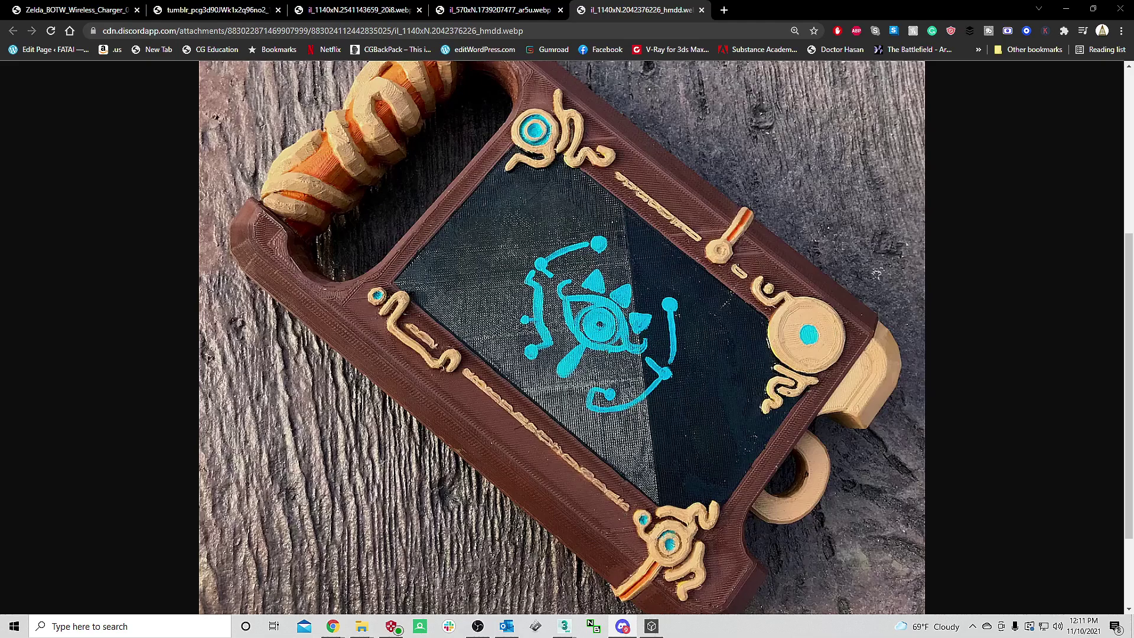
pyautogui.click(597, 163)
pyautogui.scroll(-6, 623, 212)
pyautogui.scroll(-1, 623, 211)
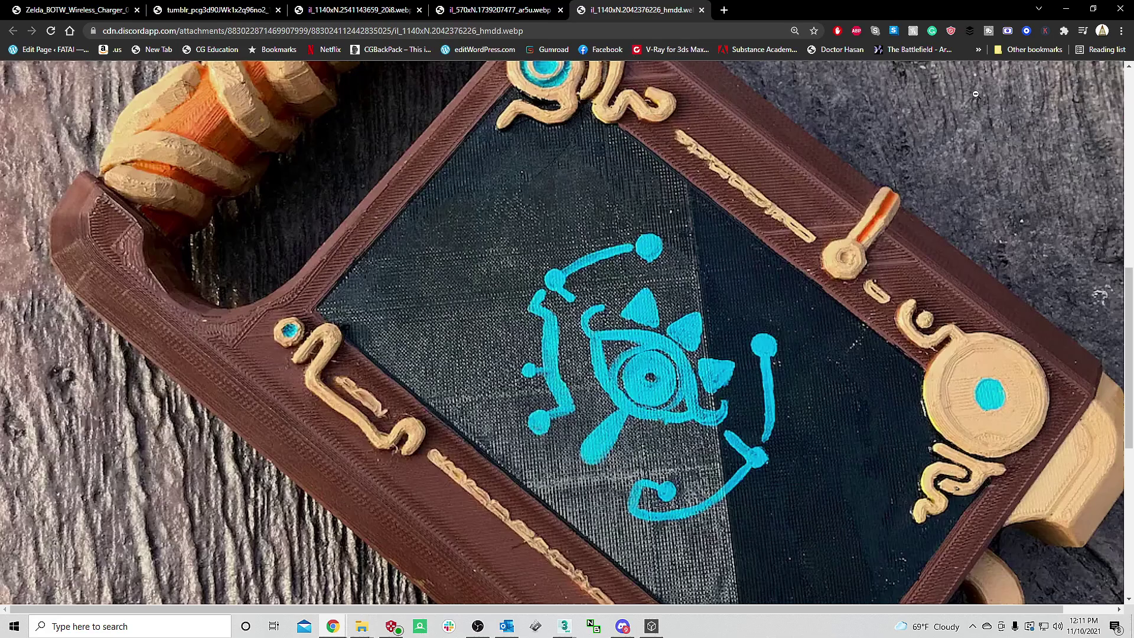
pyautogui.click(1069, 11)
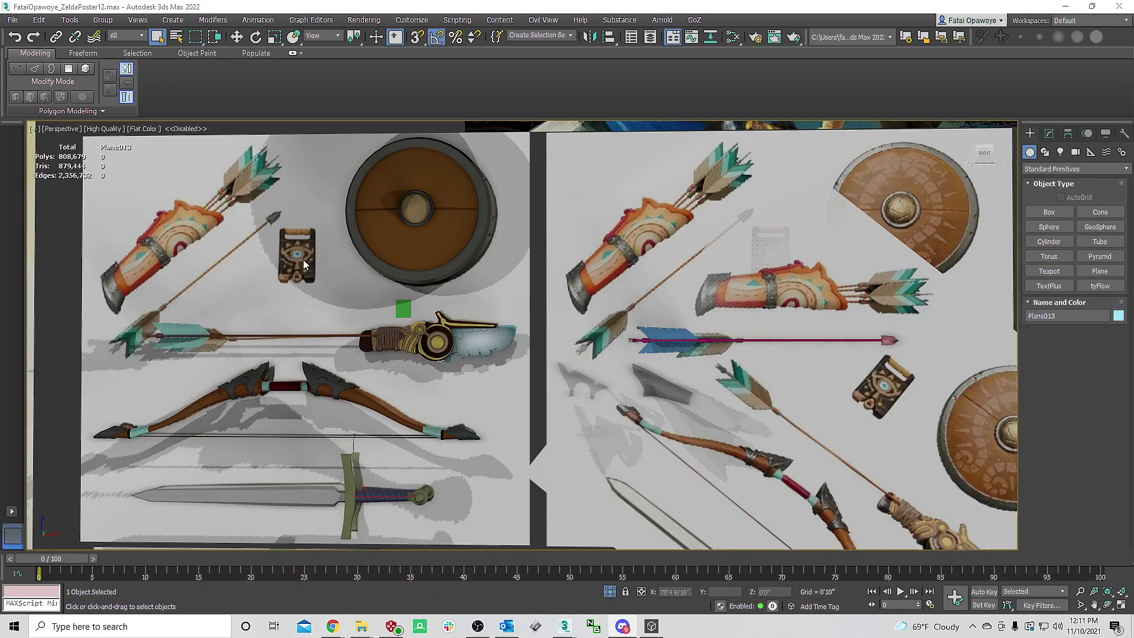
# Hide the two stray reference planes that overlap the second equipment sheet, including Plane008.
pyautogui.moveTo(305, 260); pyautogui.dragTo(381, 281, button='middle')
pyautogui.scroll(7, 381, 282)
pyautogui.scroll(-10, 408, 266)
pyautogui.moveTo(547, 218); pyautogui.dragTo(590, 263, button='middle')
pyautogui.scroll(-4, 602, 298)
pyautogui.scroll(2, 758, 195)
pyautogui.click(646, 271)
pyautogui.click(636, 408)
pyautogui.click(649, 415)
pyautogui.rightClick(649, 414)
pyautogui.click(678, 377)
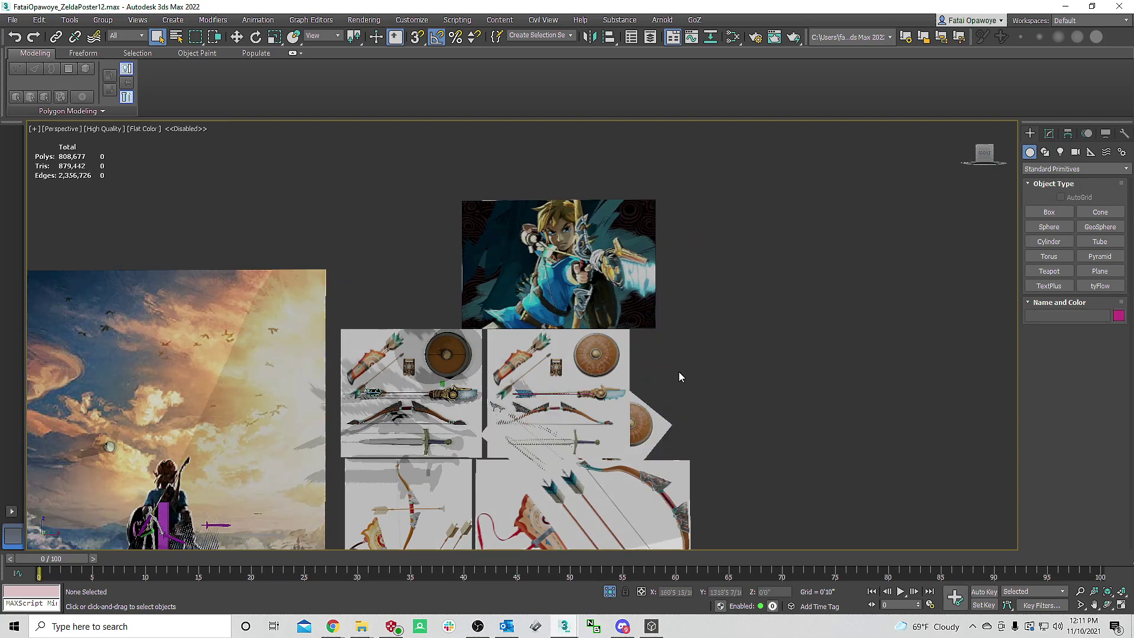
pyautogui.click(645, 410)
pyautogui.rightClick(647, 408)
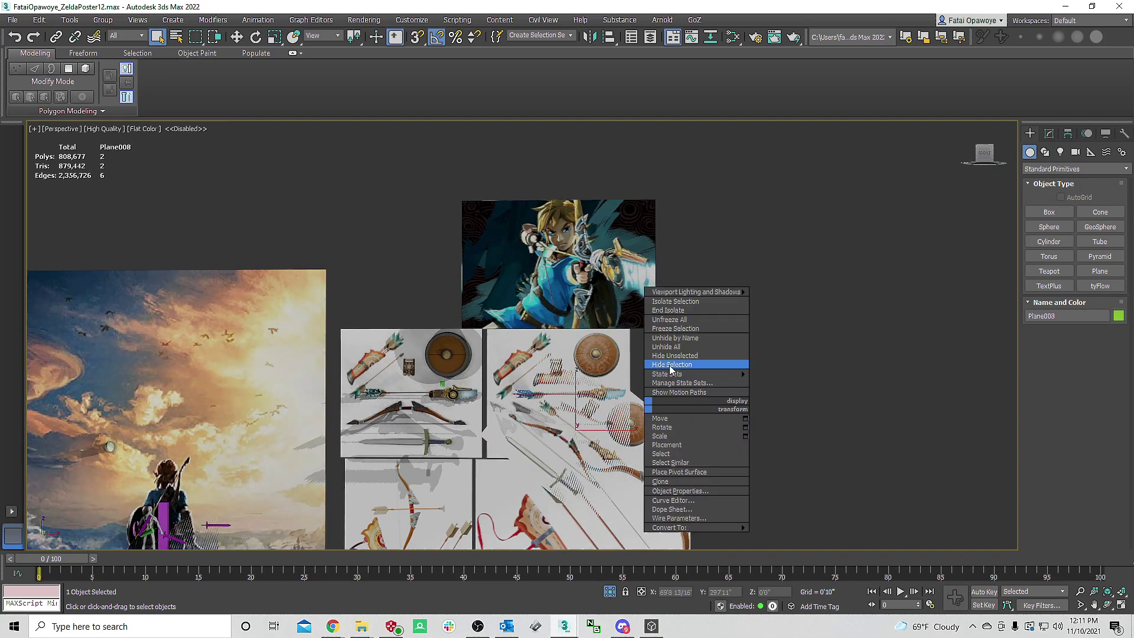
pyautogui.click(670, 366)
# Select the plane with the blue-tunic Link archer image for moving and open the Slate Material Editor beside it.
pyautogui.click(594, 265)
pyautogui.press('w')
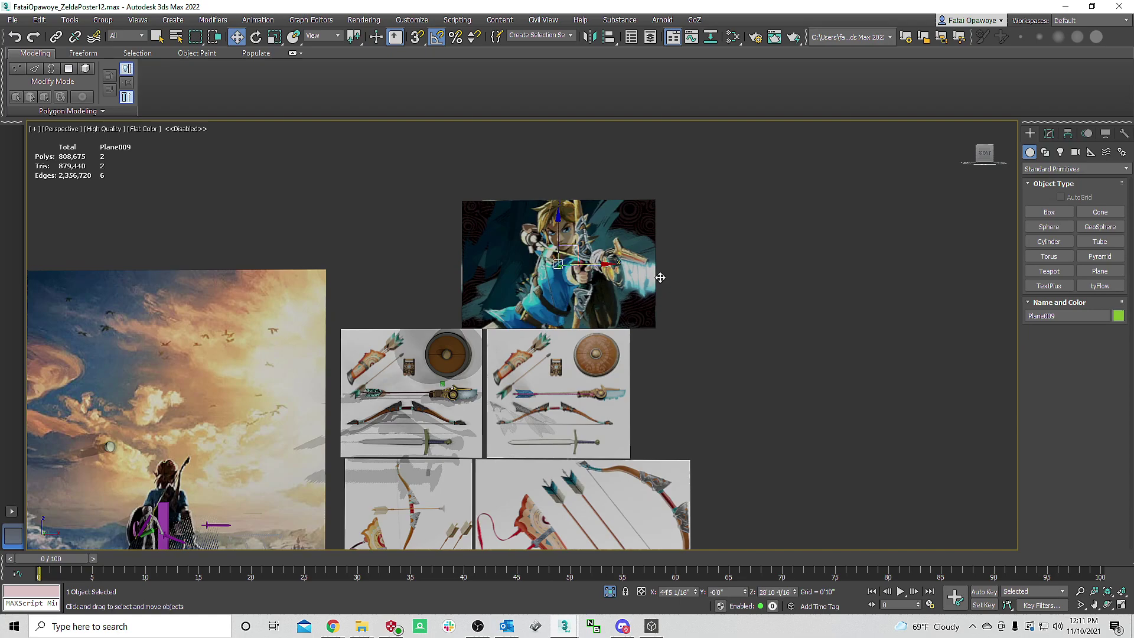
pyautogui.moveTo(682, 232); pyautogui.dragTo(656, 236, button='middle')
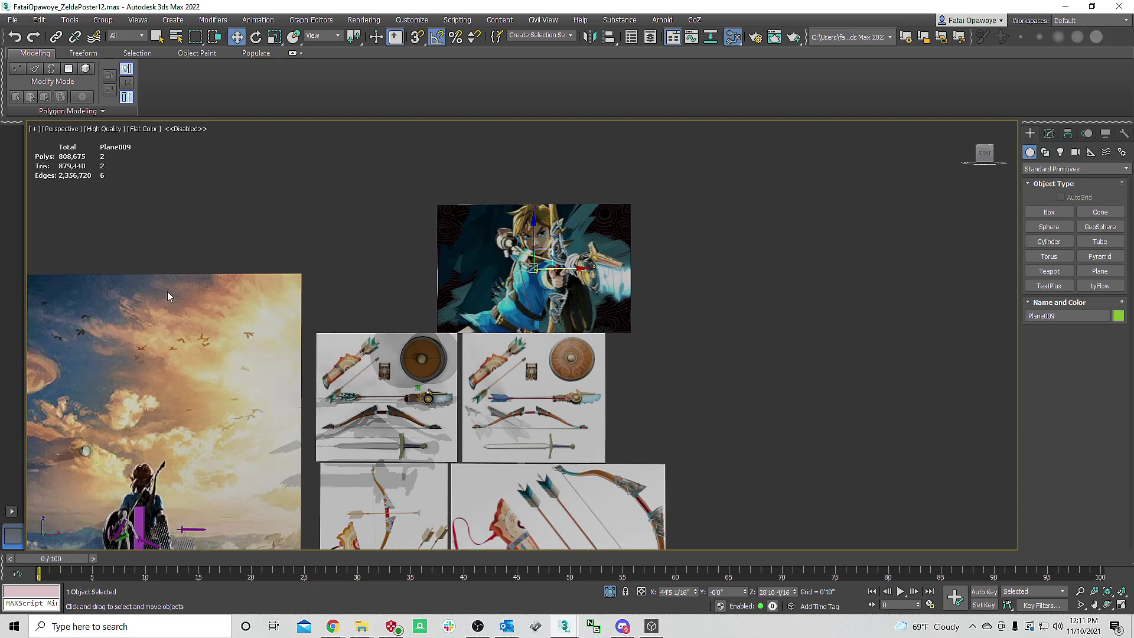
pyautogui.press('m')
pyautogui.moveTo(699, 304); pyautogui.dragTo(854, 322, button='middle')
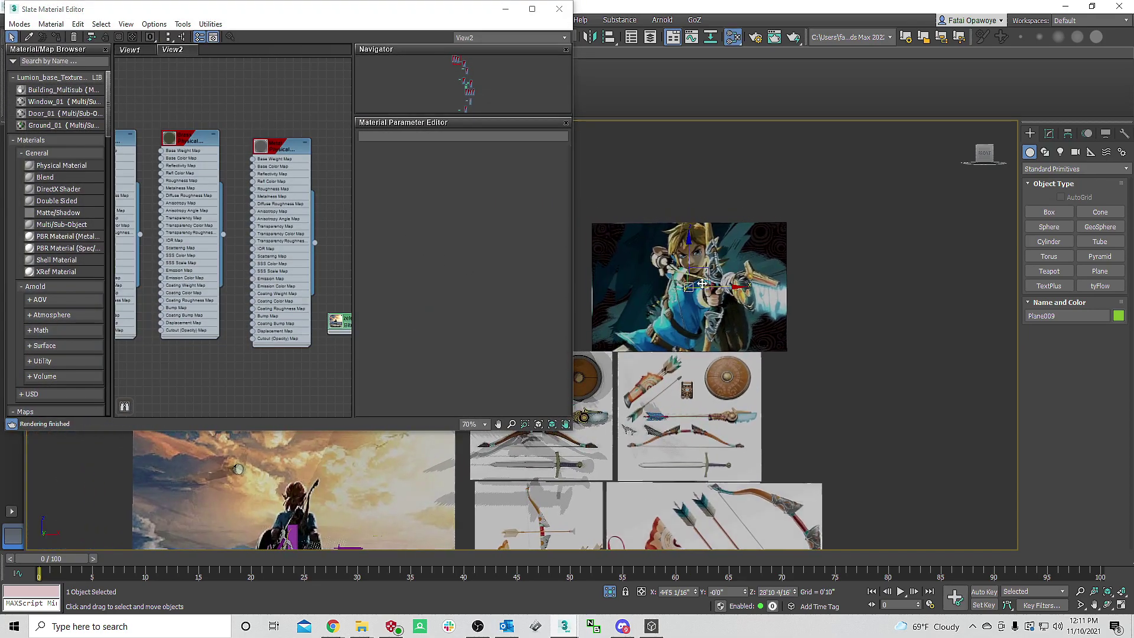
pyautogui.scroll(10, 699, 284)
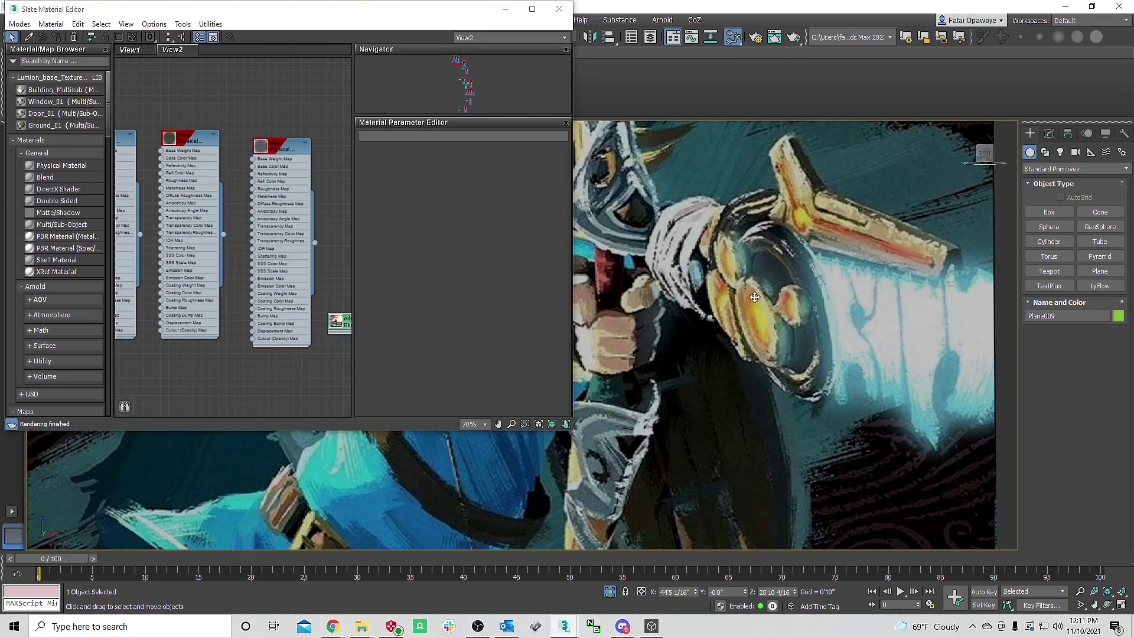
pyautogui.scroll(-8, 752, 276)
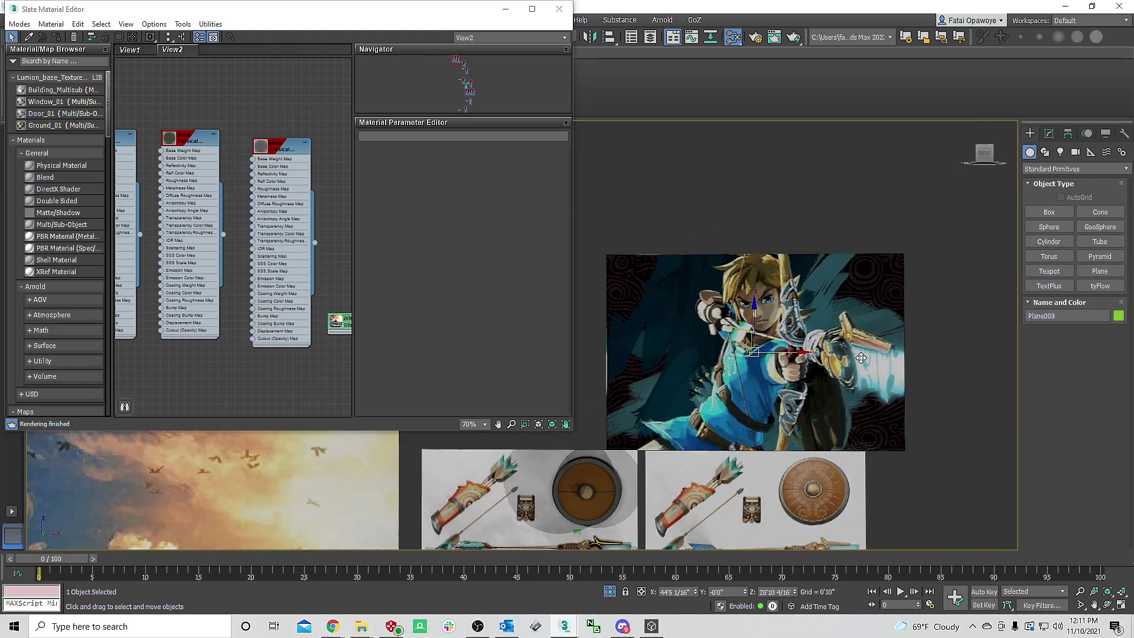
# Search the material node graph for the material that carries the Link archer image.
pyautogui.moveTo(192, 195); pyautogui.dragTo(154, 150, button='middle')
pyautogui.scroll(-1, 155, 150)
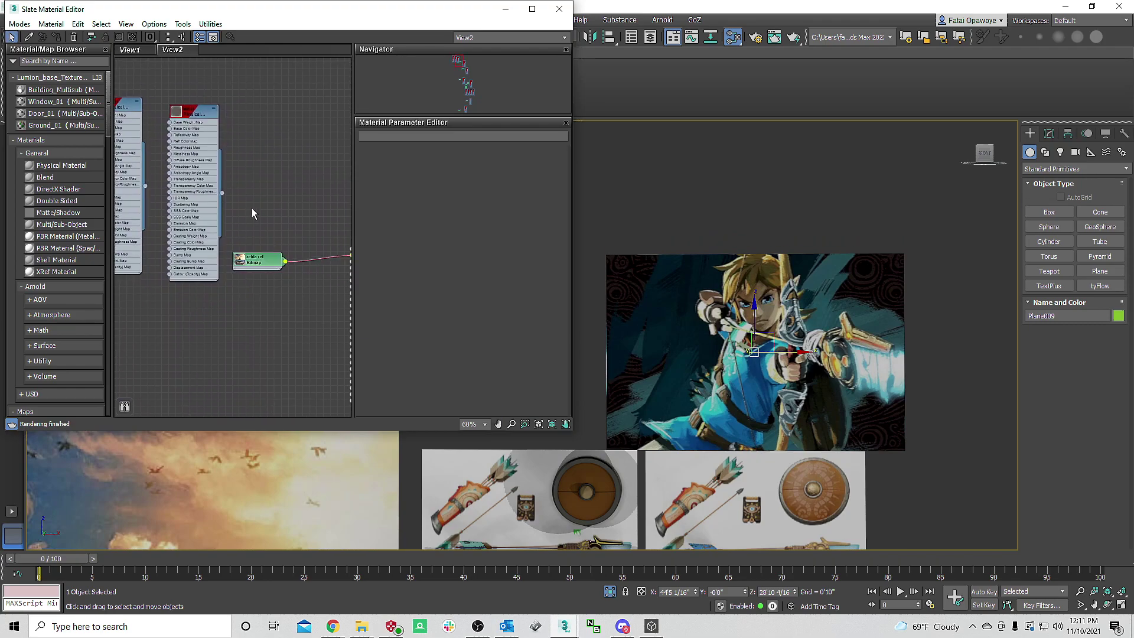
pyautogui.moveTo(246, 212); pyautogui.dragTo(213, 194, button='middle')
pyautogui.scroll(-1, 214, 194)
pyautogui.moveTo(306, 192); pyautogui.dragTo(298, 148, button='middle')
pyautogui.scroll(-1, 301, 258)
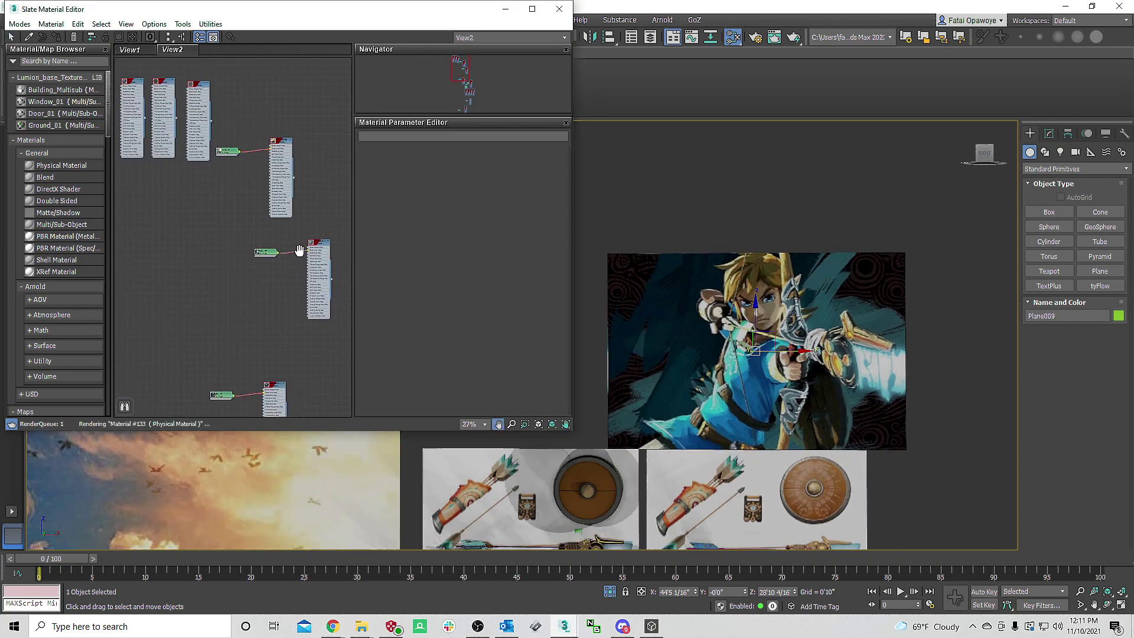
pyautogui.scroll(1, 301, 258)
pyautogui.moveTo(301, 258); pyautogui.dragTo(261, 139, button='middle')
pyautogui.moveTo(253, 296); pyautogui.dragTo(204, 207, button='middle')
pyautogui.moveTo(251, 290)
pyautogui.mouseDown(button='middle')
pyautogui.moveTo(238, 243)
pyautogui.moveTo(252, 199)
pyautogui.moveTo(250, 276)
pyautogui.mouseUp(button='middle')
pyautogui.moveTo(198, 146); pyautogui.dragTo(279, 281, button='middle')
pyautogui.moveTo(149, 219); pyautogui.dragTo(225, 227, button='middle')
pyautogui.moveTo(298, 279); pyautogui.dragTo(272, 279, button='middle')
pyautogui.scroll(4, 267, 272)
pyautogui.scroll(1, 288, 266)
pyautogui.scroll(-2, 256, 260)
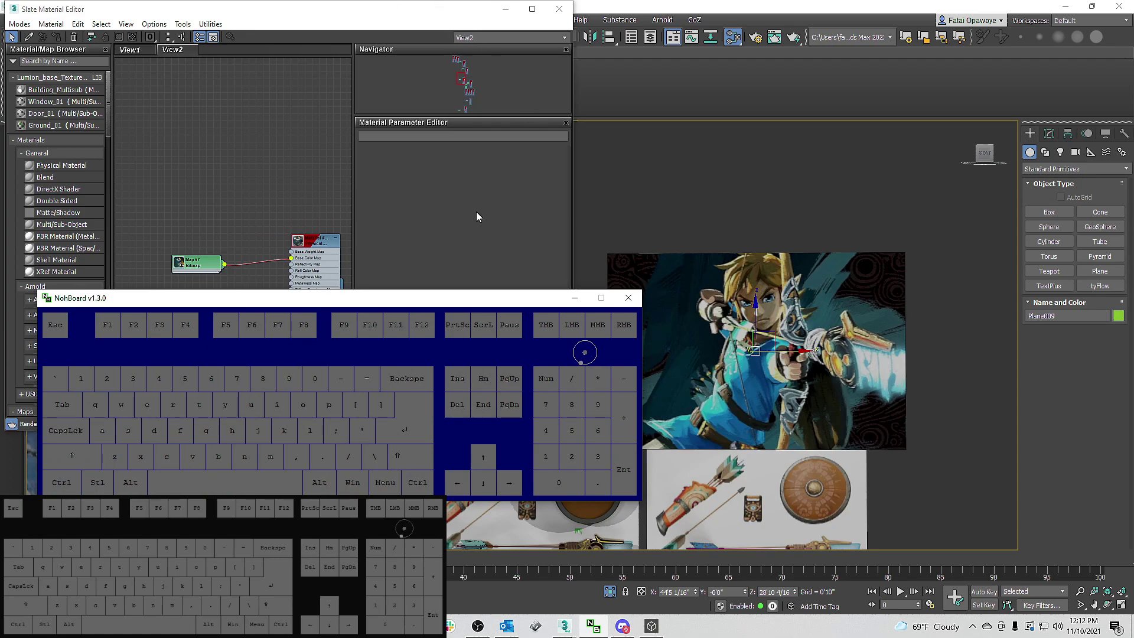
# Deselect the image plane, find the Link archer bitmap node in the material graph, and open its image file selection.
pyautogui.click(704, 181)
pyautogui.moveTo(301, 215); pyautogui.dragTo(201, 197, button='middle')
pyautogui.scroll(-4, 235, 216)
pyautogui.moveTo(305, 236); pyautogui.dragTo(238, 270, button='middle')
pyautogui.scroll(-6, 212, 256)
pyautogui.scroll(7, 253, 280)
pyautogui.scroll(-1, 260, 281)
pyautogui.scroll(-5, 260, 281)
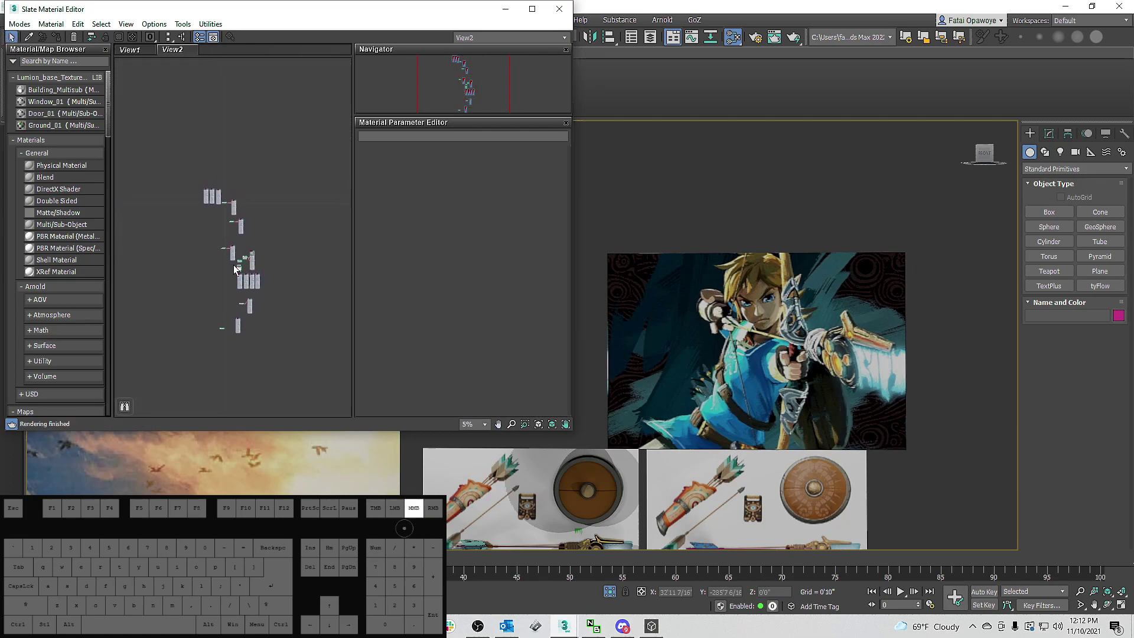
pyautogui.scroll(6, 245, 321)
pyautogui.moveTo(205, 304); pyautogui.dragTo(234, 324, button='middle')
pyautogui.scroll(-2, 234, 324)
pyautogui.moveTo(210, 245); pyautogui.dragTo(240, 371, button='middle')
pyautogui.moveTo(216, 211); pyautogui.dragTo(232, 355, button='middle')
pyautogui.moveTo(248, 158)
pyautogui.mouseDown(button='middle')
pyautogui.moveTo(264, 285)
pyautogui.moveTo(316, 343)
pyautogui.mouseUp(button='middle')
pyautogui.scroll(3, 285, 288)
pyautogui.scroll(2, 285, 284)
pyautogui.doubleClick(286, 284)
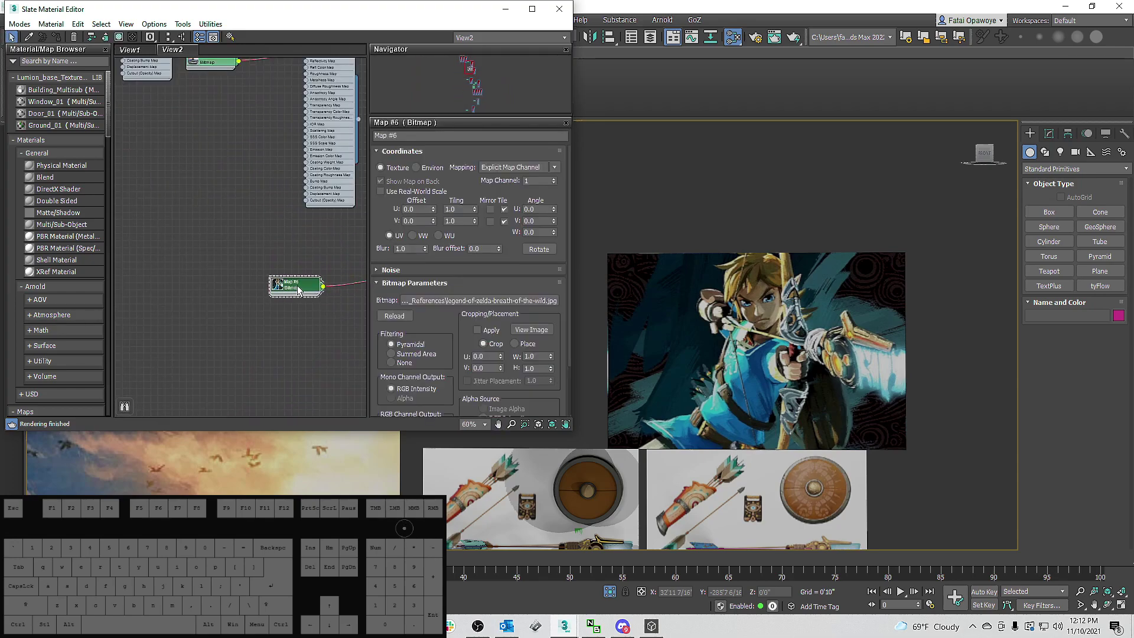
pyautogui.click(527, 338)
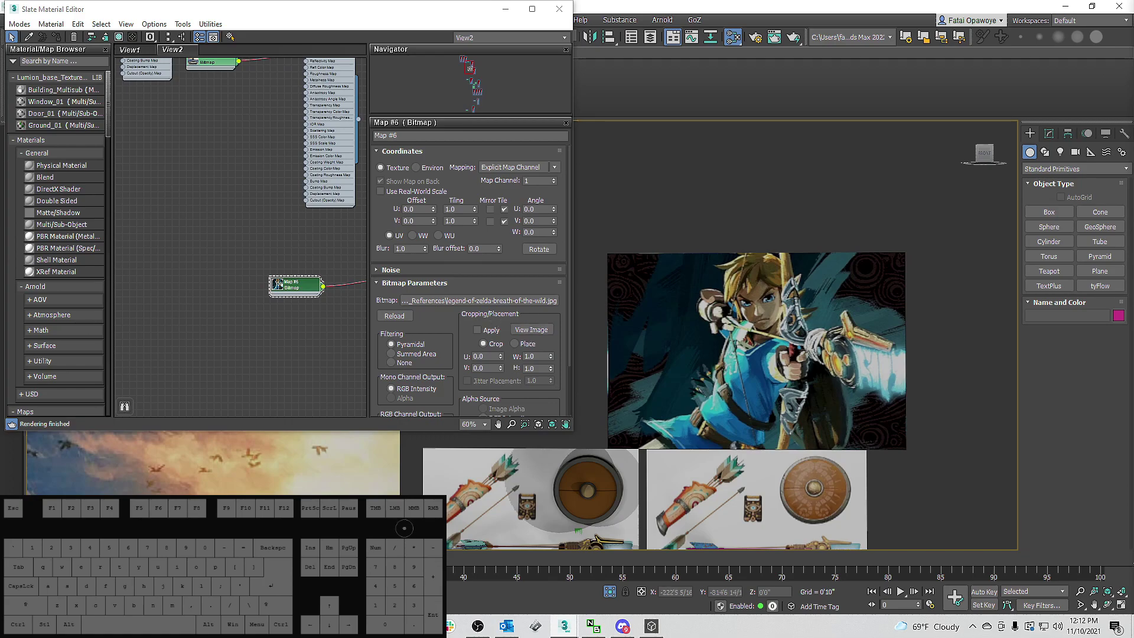
pyautogui.moveTo(1133, 5)
pyautogui.mouseDown()
pyautogui.moveTo(804, 23)
pyautogui.moveTo(1133, 20)
pyautogui.mouseUp()
pyautogui.click(481, 301)
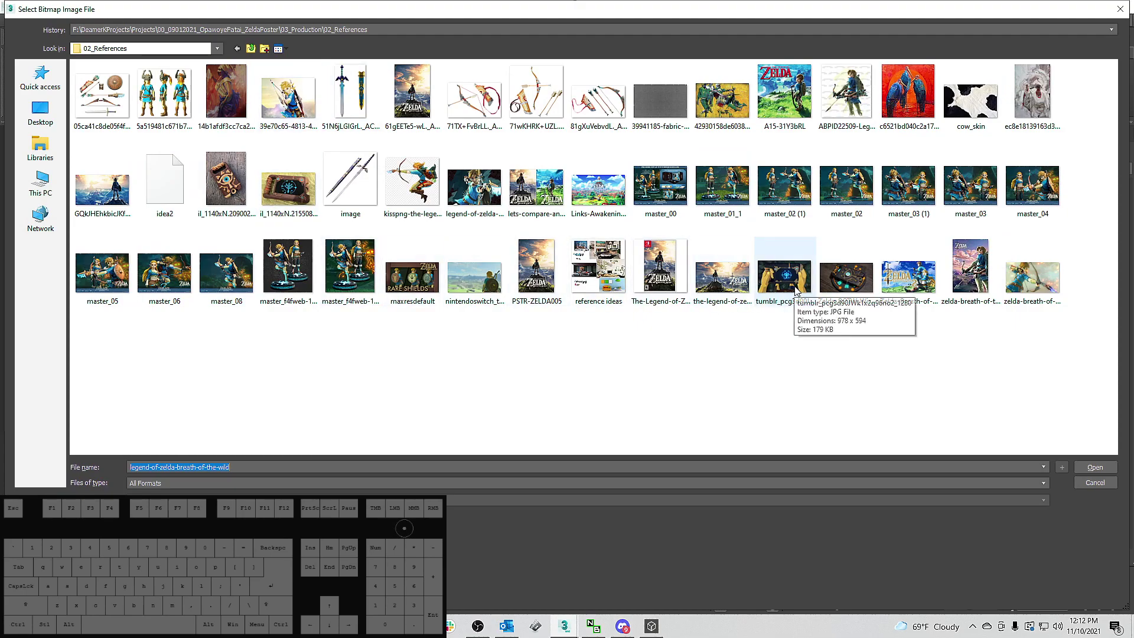
# Set the bitmap file selection to list All Files (*.*) in the 02_References folder.
pyautogui.rightClick(1133, 413)
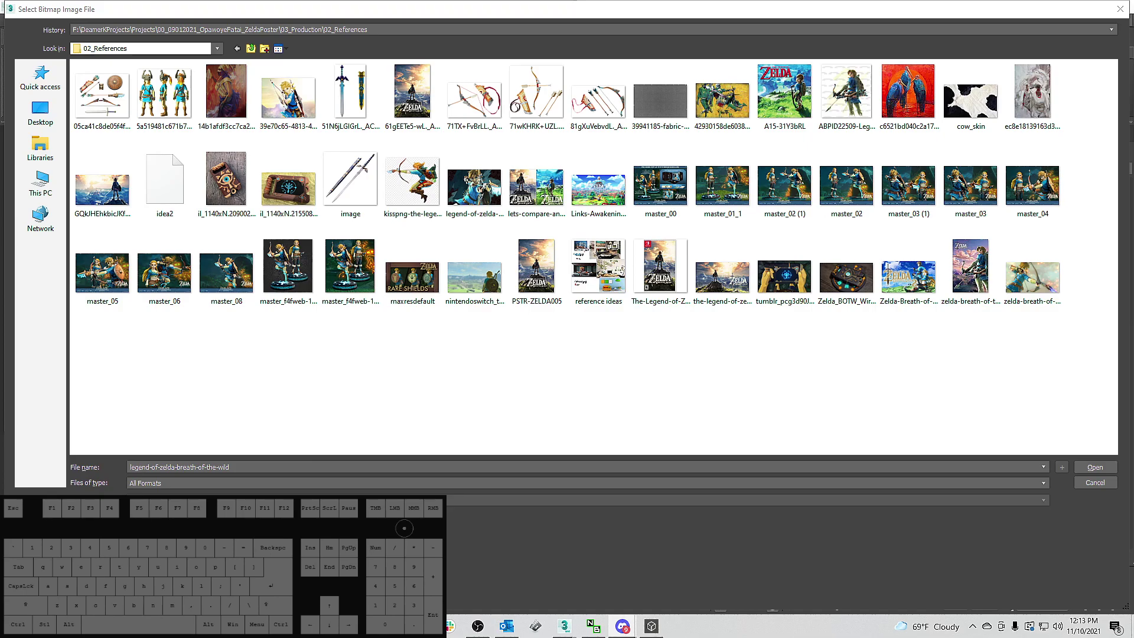
pyautogui.click(1095, 467)
pyautogui.rightClick(1095, 467)
pyautogui.click(631, 343)
pyautogui.click(281, 483)
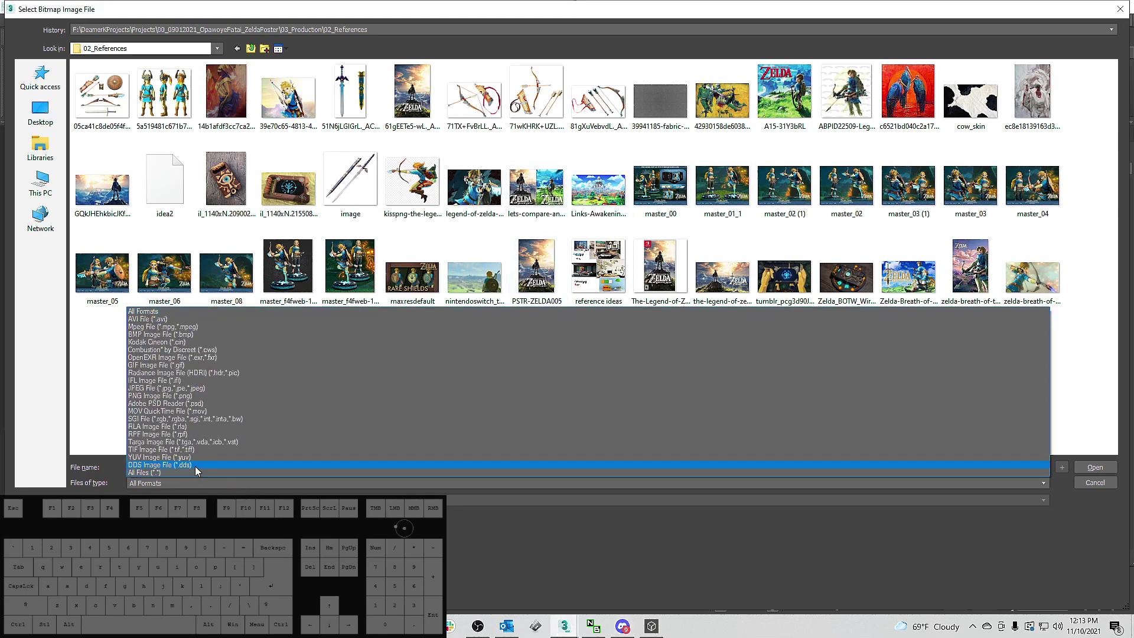
pyautogui.click(195, 465)
pyautogui.click(195, 484)
pyautogui.click(171, 471)
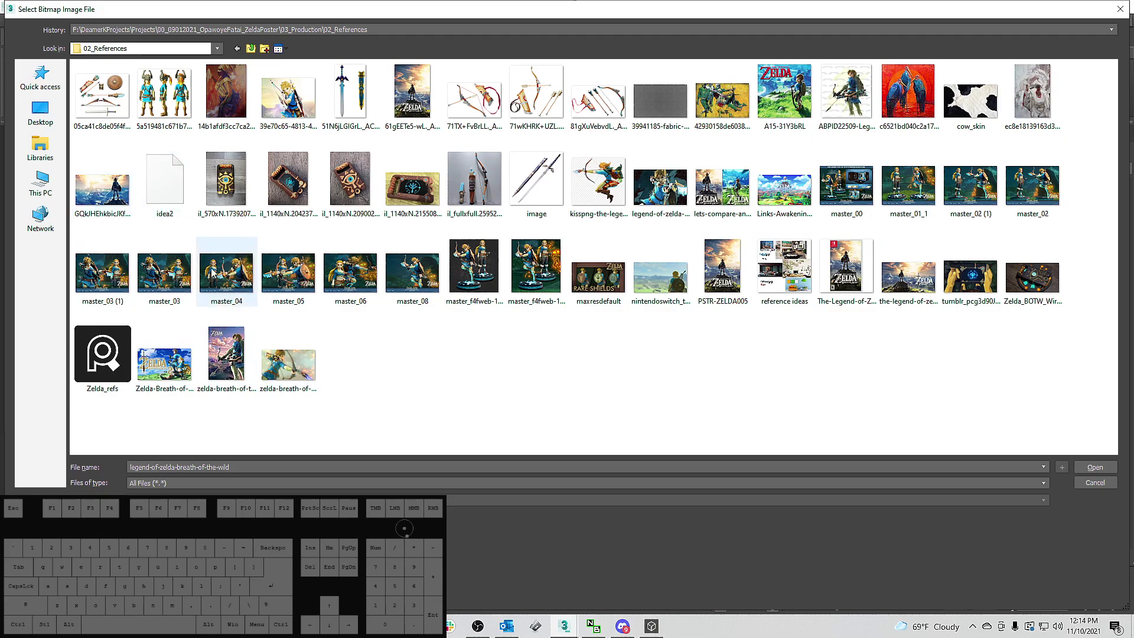
# Try to load the Sheikah Slate photo il_1140xN.2042376226_hmdd as the bitmap image.
pyautogui.click(335, 188)
pyautogui.click(297, 200)
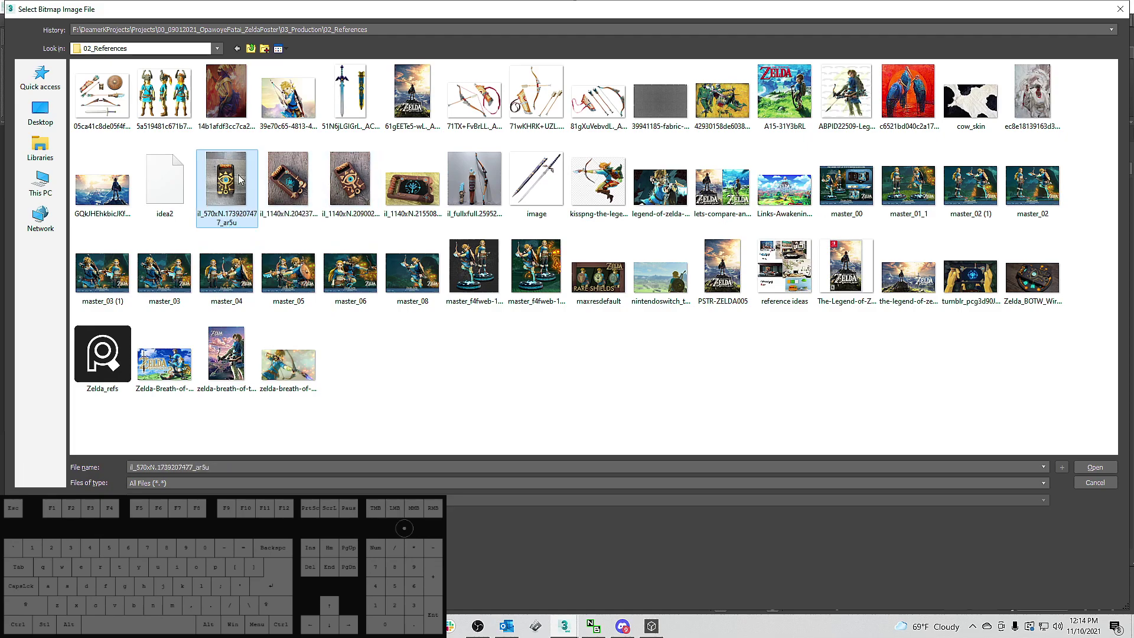
pyautogui.doubleClick(292, 195)
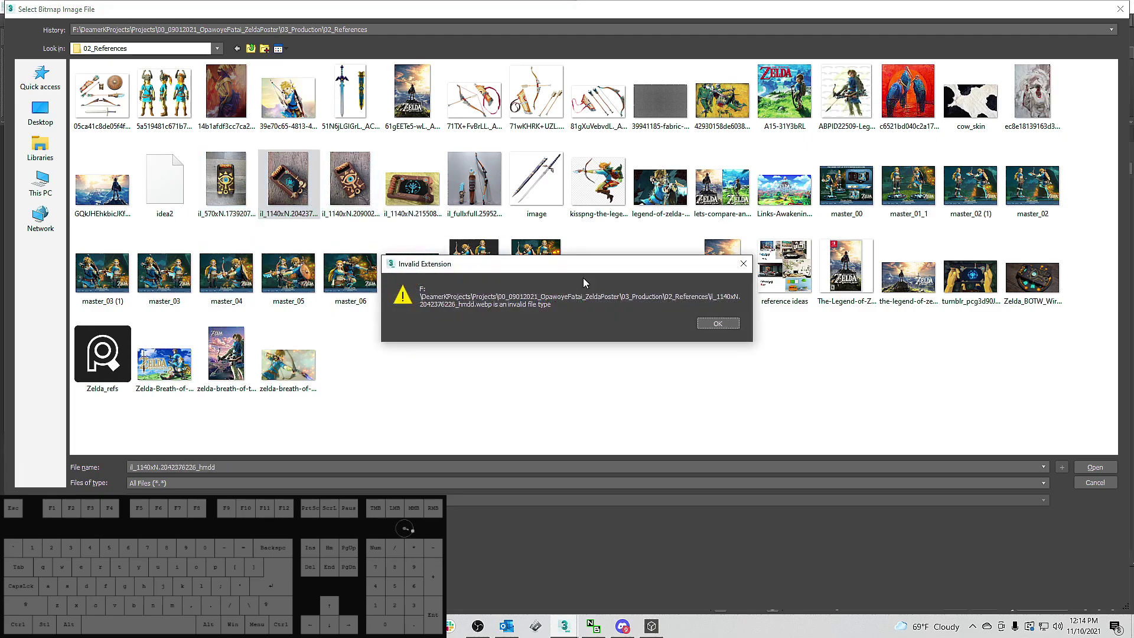
pyautogui.click(717, 323)
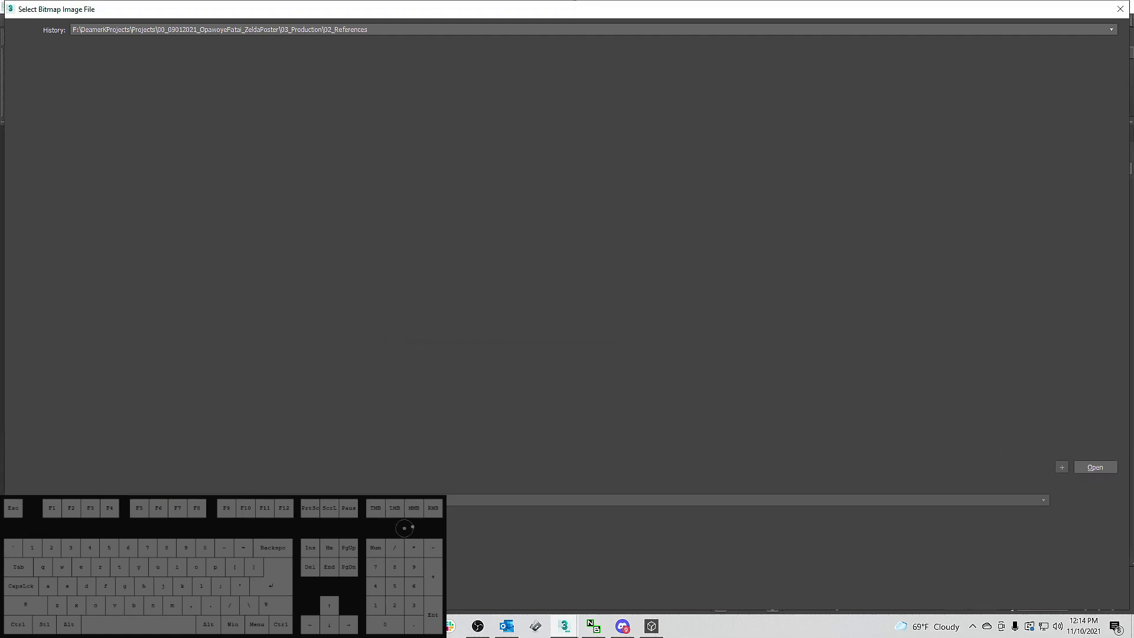
# Move the File Explorer window out of the way and cancel the bitmap image selection.
pyautogui.click(364, 626)
pyautogui.click(408, 573)
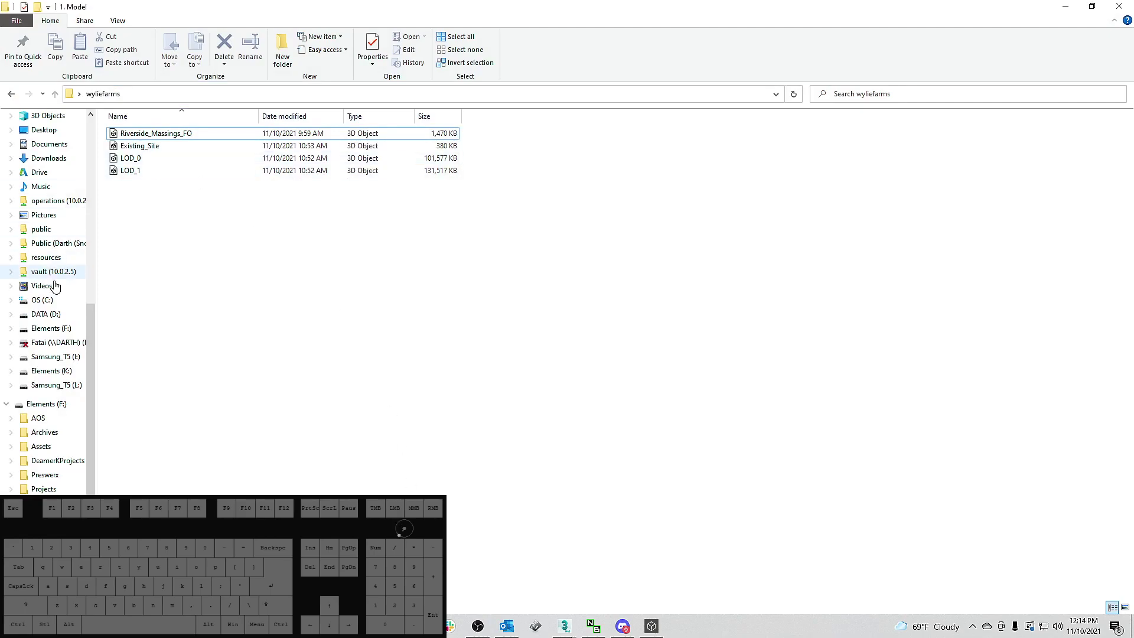
pyautogui.scroll(7, 54, 275)
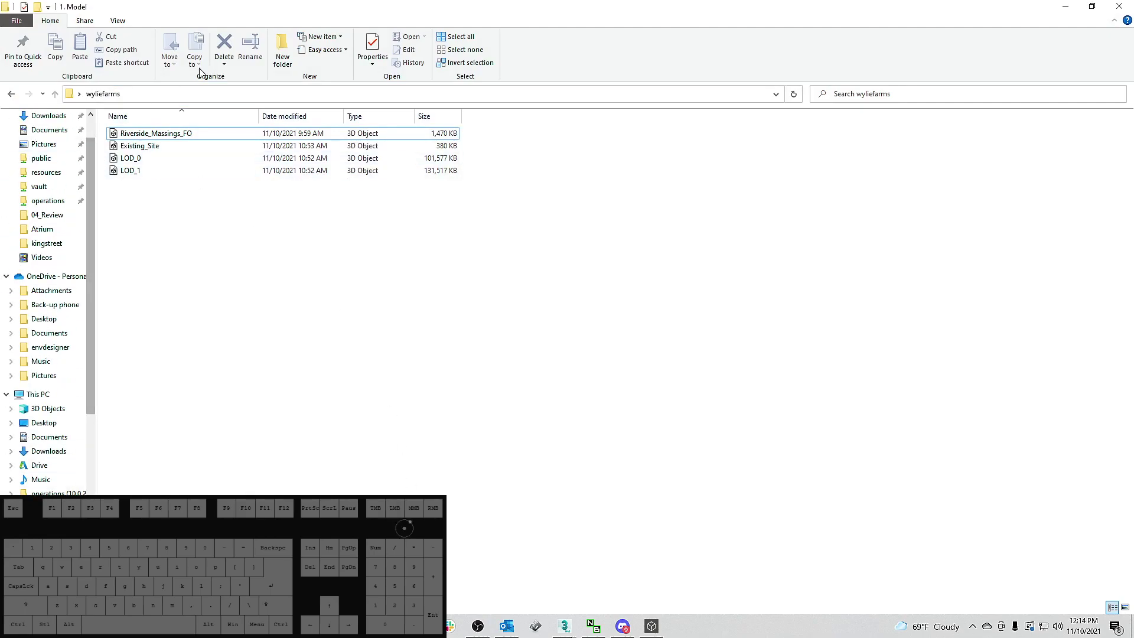
pyautogui.moveTo(948, 6); pyautogui.dragTo(1133, 63)
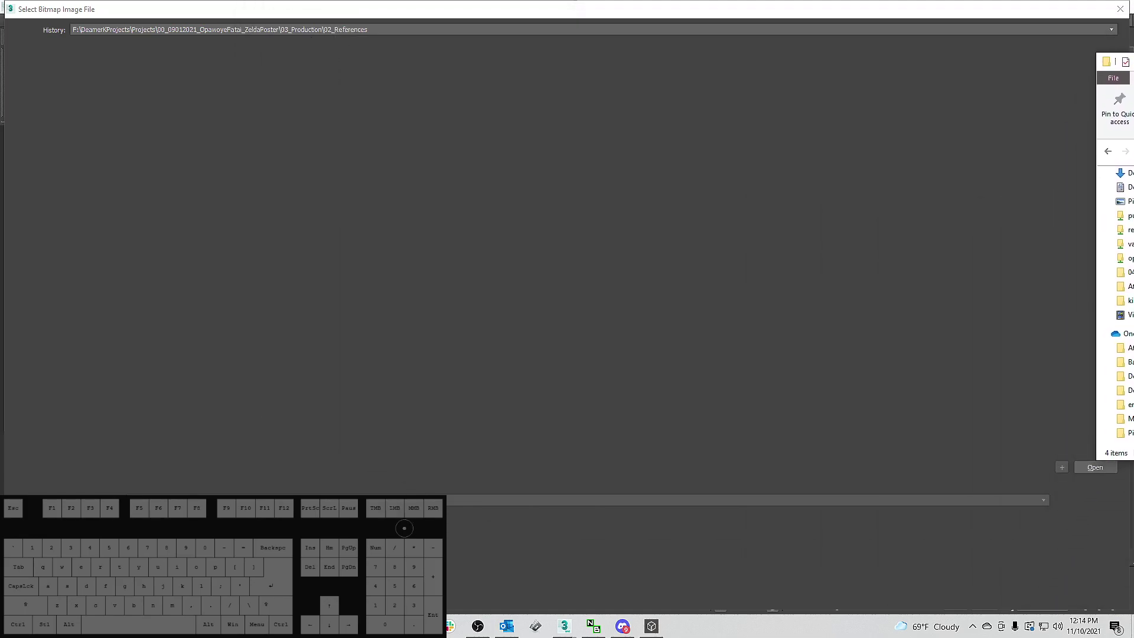
pyautogui.click(662, 9)
pyautogui.press('Escape')
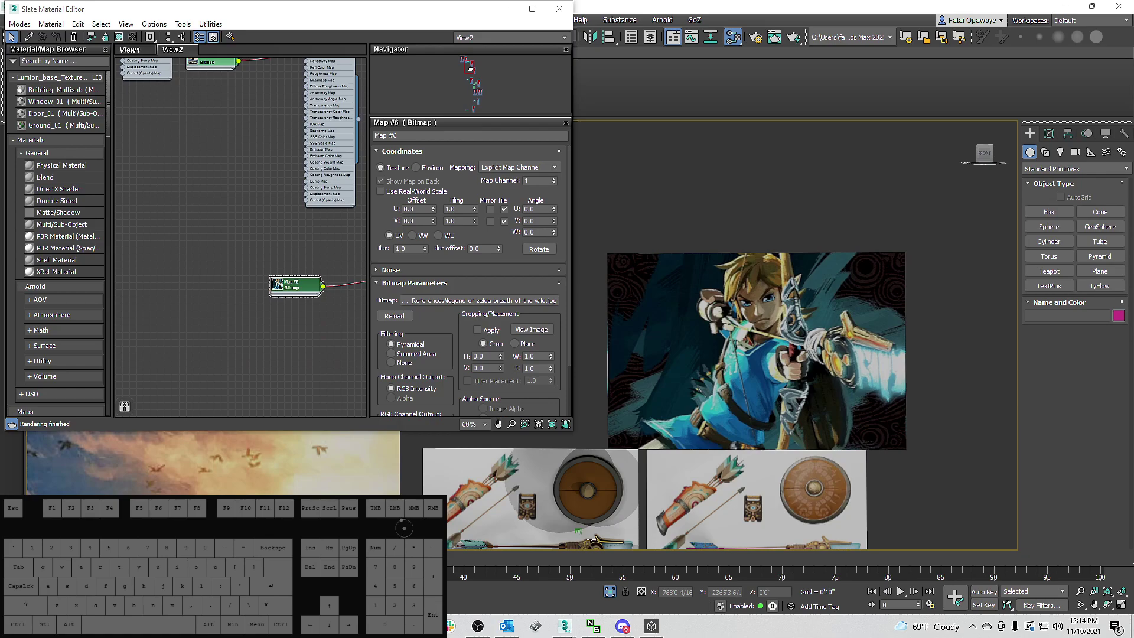
# Switch back to File Explorer and browse the ZeldaPoster project to the 02_References folder inside 03_Production.
pyautogui.click(294, 285)
pyautogui.moveTo(1133, 29); pyautogui.dragTo(422, 0)
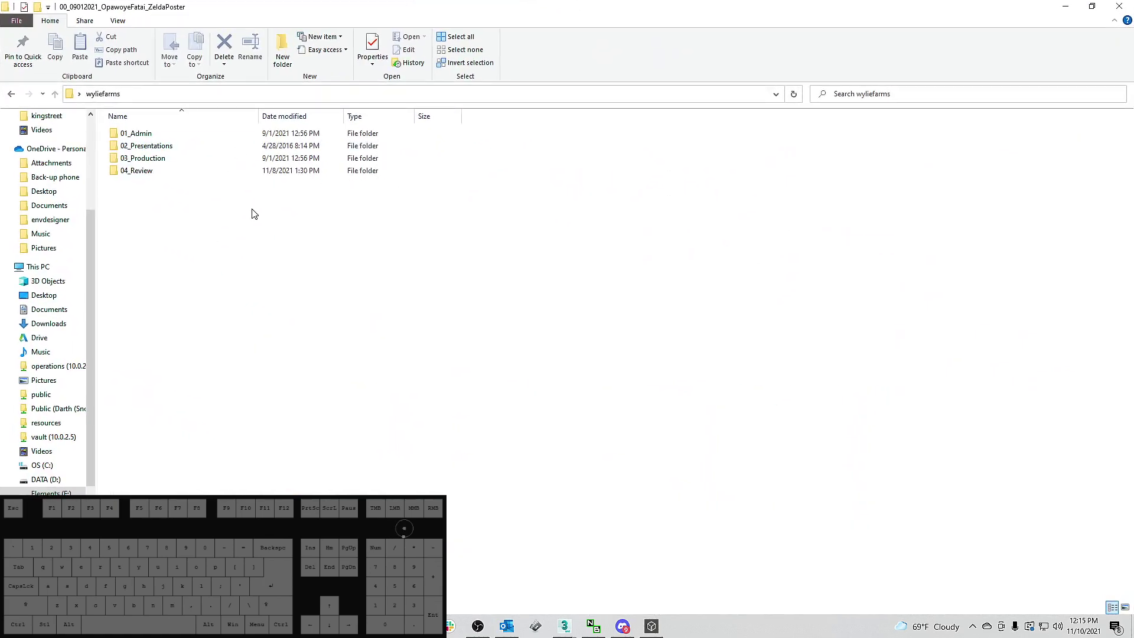
pyautogui.doubleClick(162, 157)
pyautogui.doubleClick(159, 145)
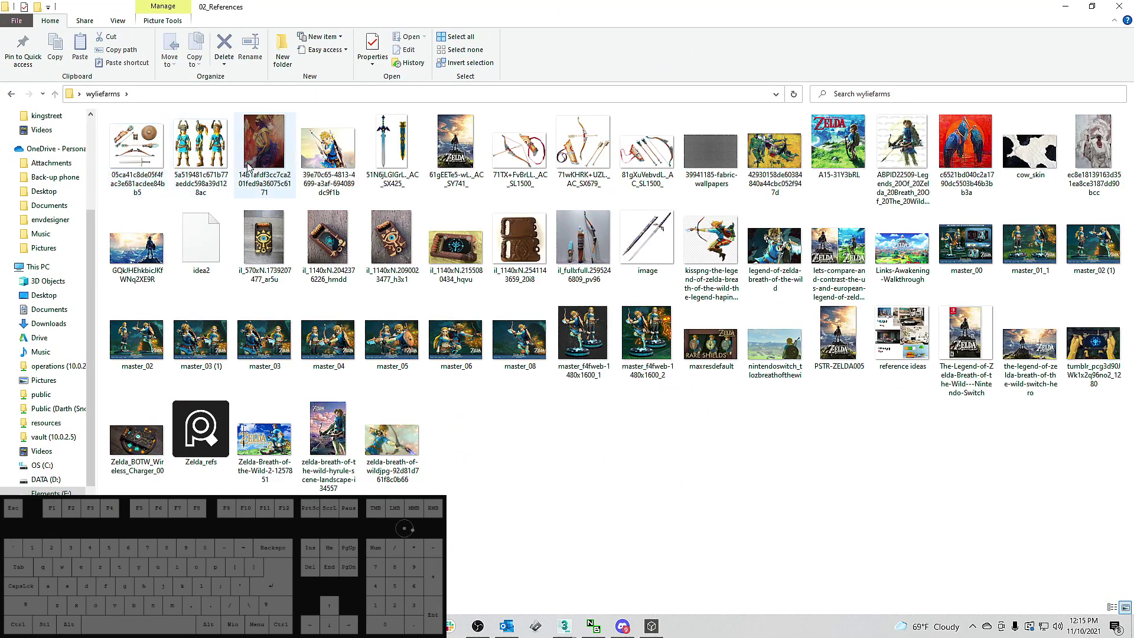
# Rename the brown slate photo il_1140xN.2541143659_20i8 as il_1140xN.2541143659.jpg.
pyautogui.rightClick(526, 234)
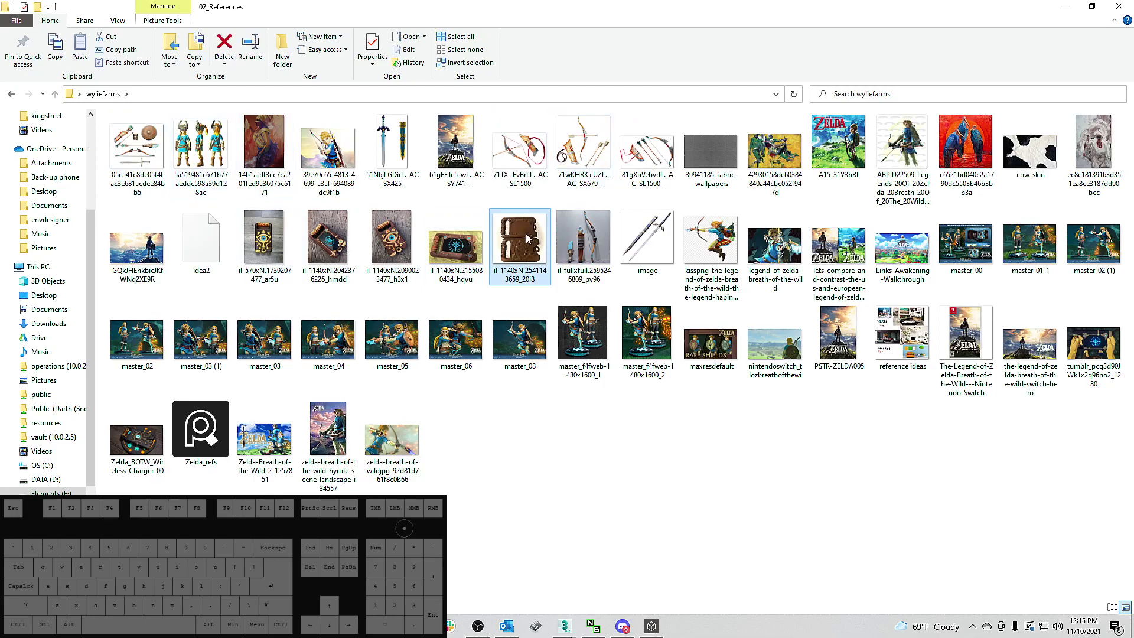
pyautogui.click(559, 441)
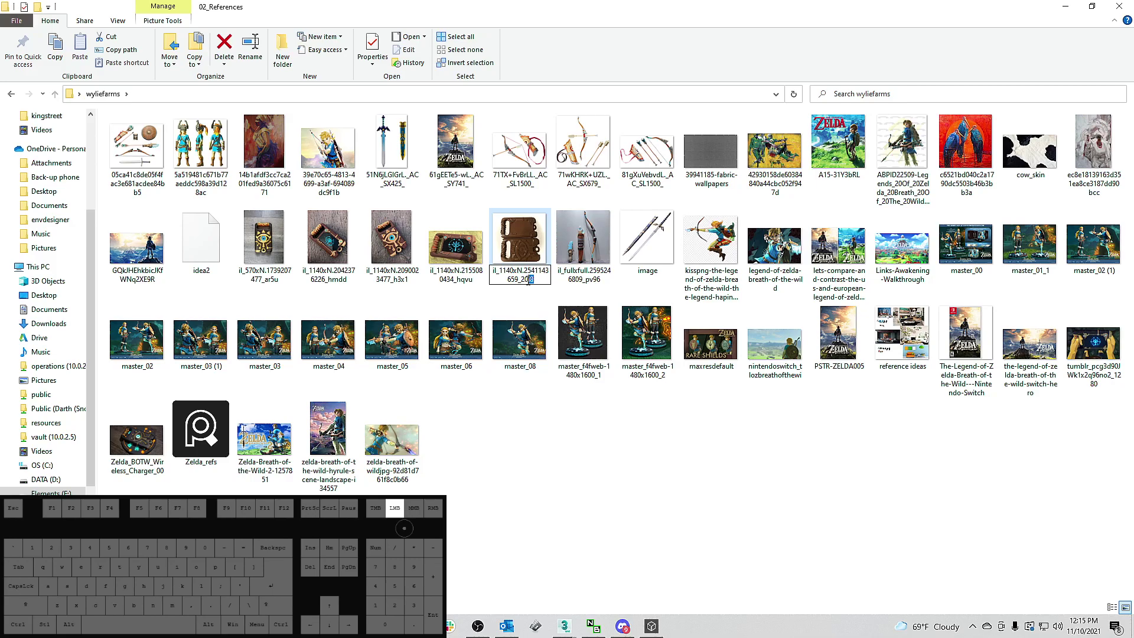
pyautogui.press('BackSpace')
pyautogui.write('.jpg')
pyautogui.press('Return')
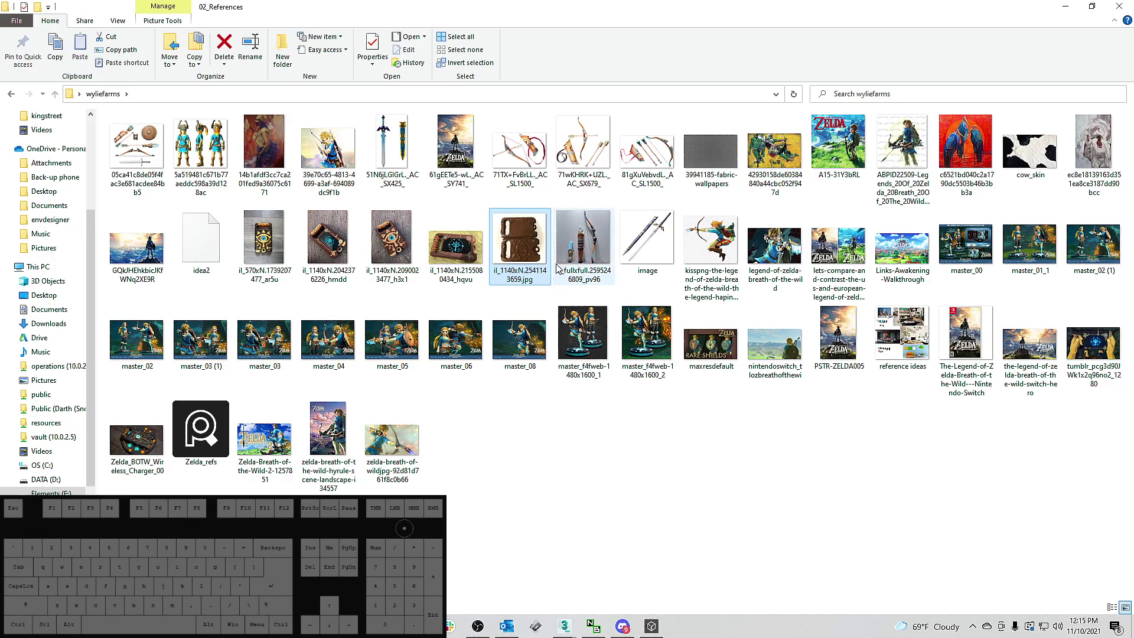
pyautogui.doubleClick(541, 259)
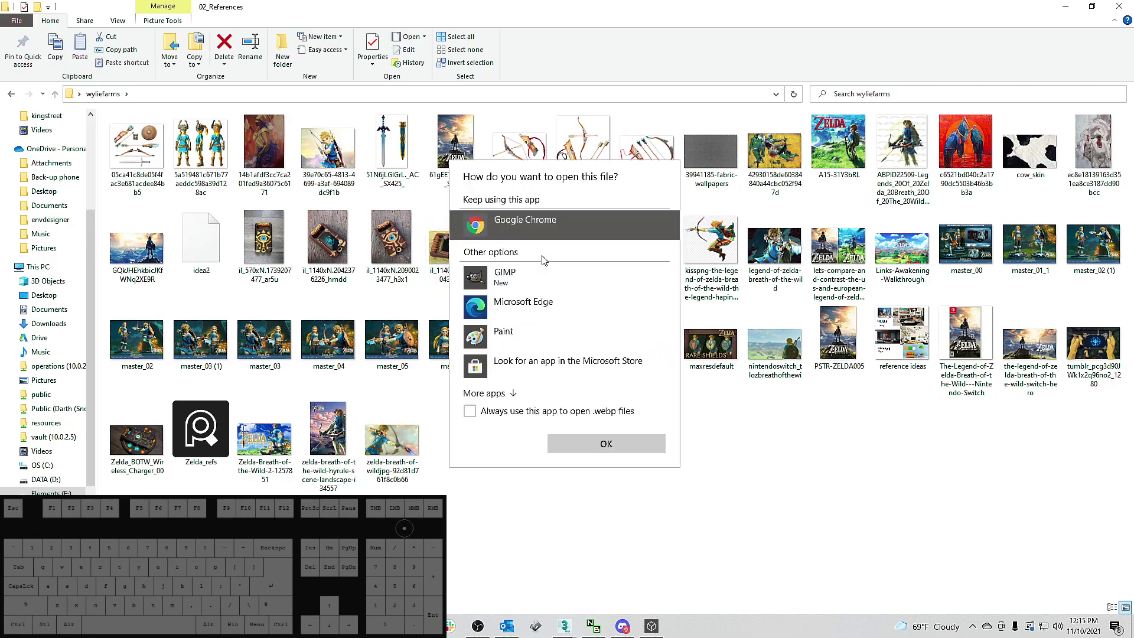
pyautogui.scroll(-1, 496, 336)
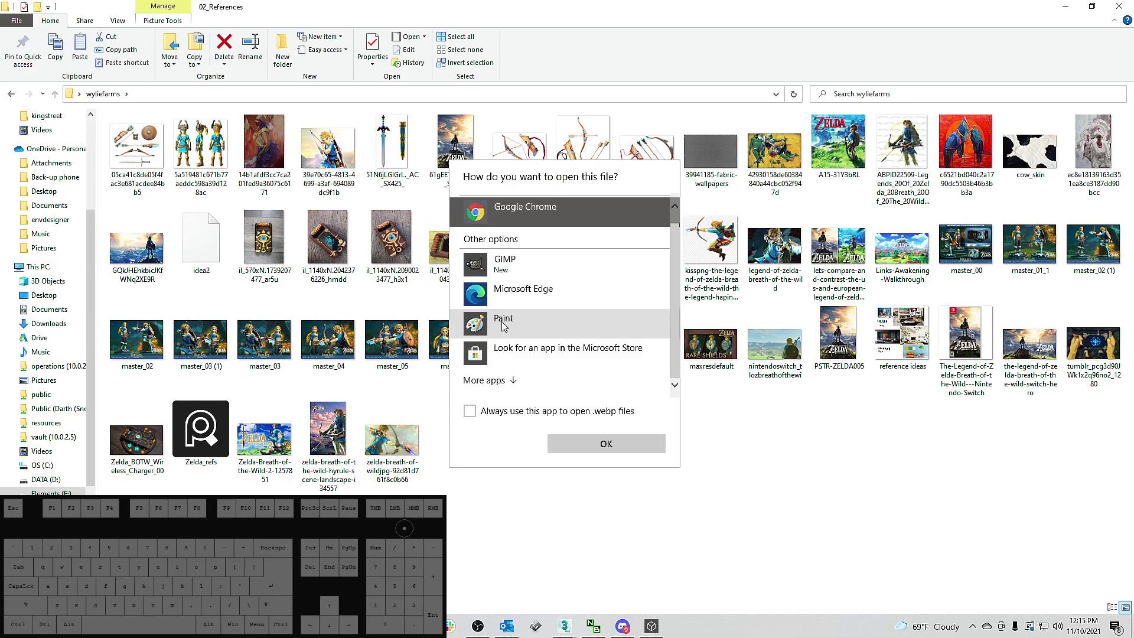
pyautogui.click(702, 435)
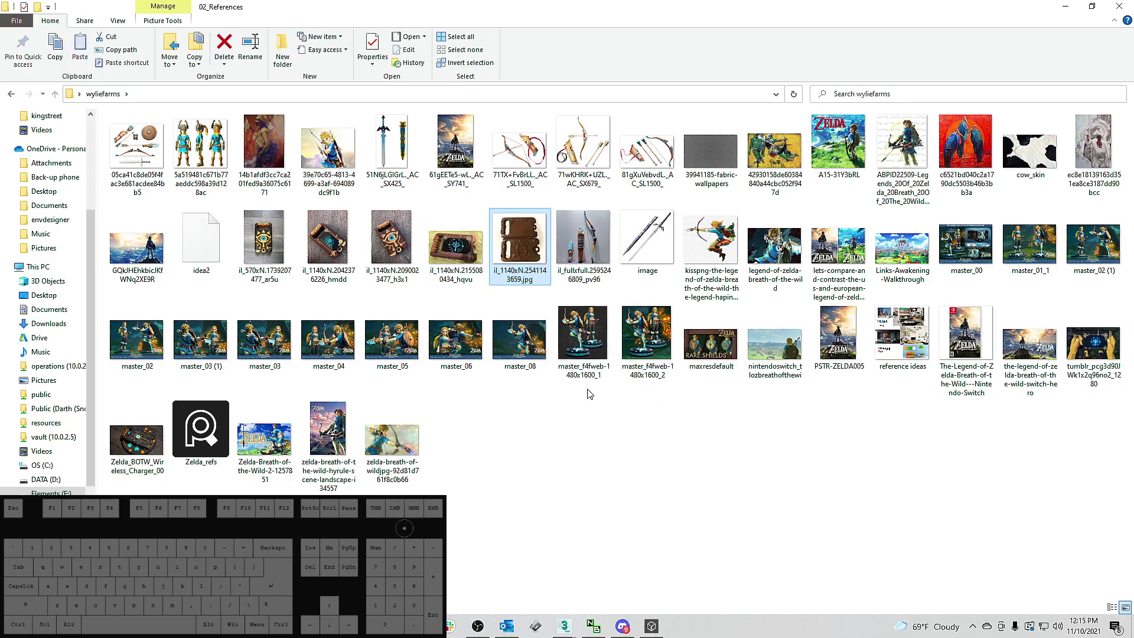
# Open the properties of il_1140xN.2541143659.jpg and keep Google Chrome as the app for opening .webp files.
pyautogui.rightClick(536, 255)
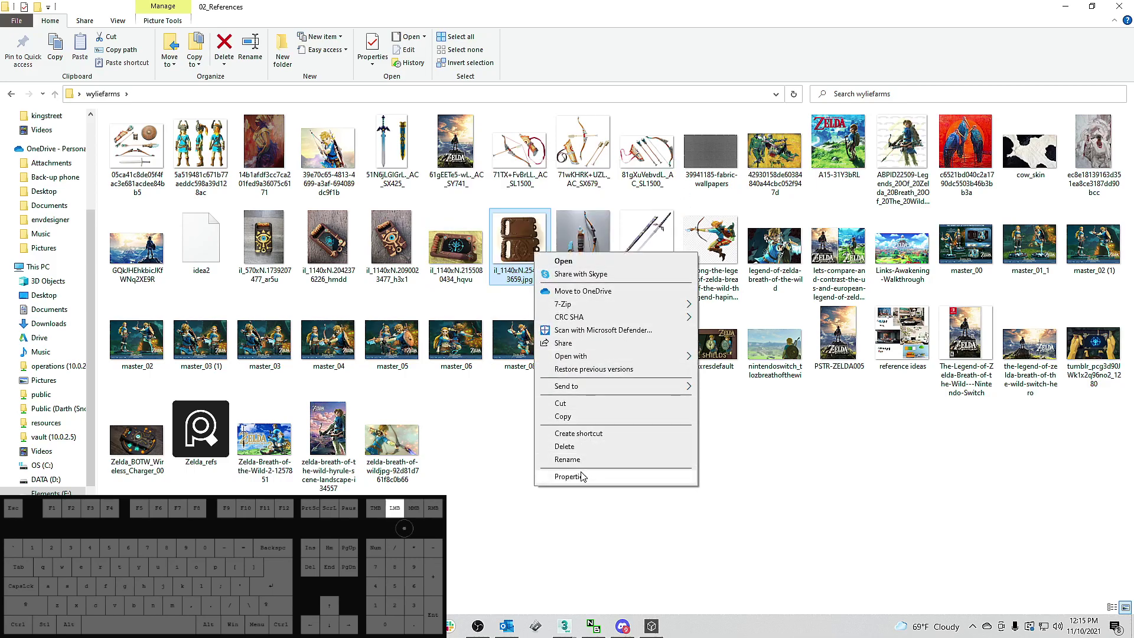
pyautogui.click(558, 480)
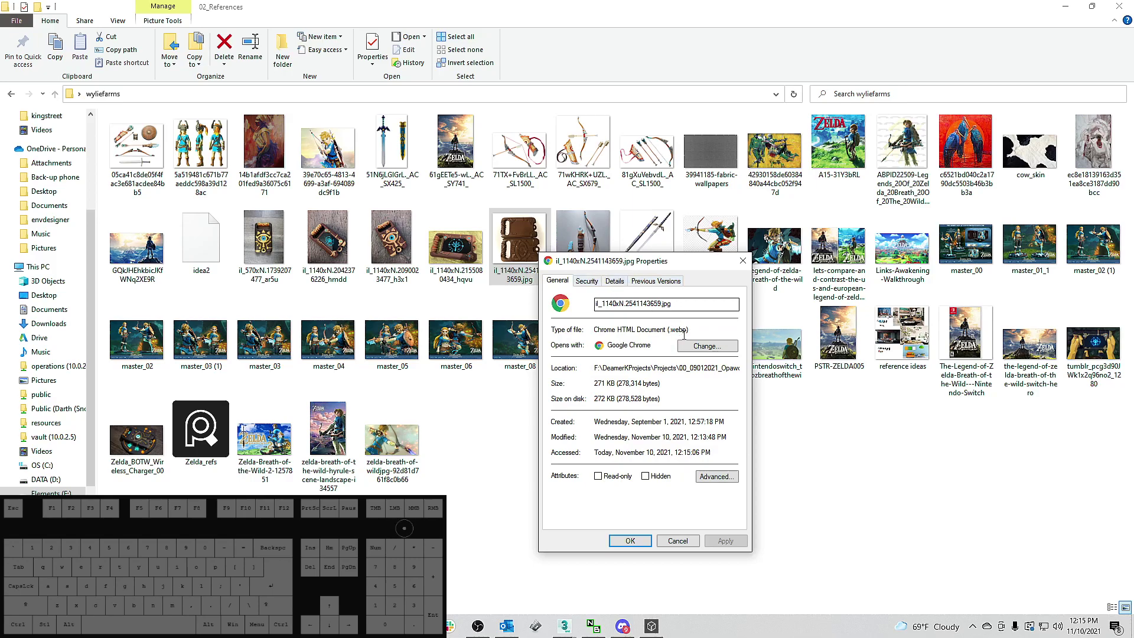
pyautogui.click(705, 346)
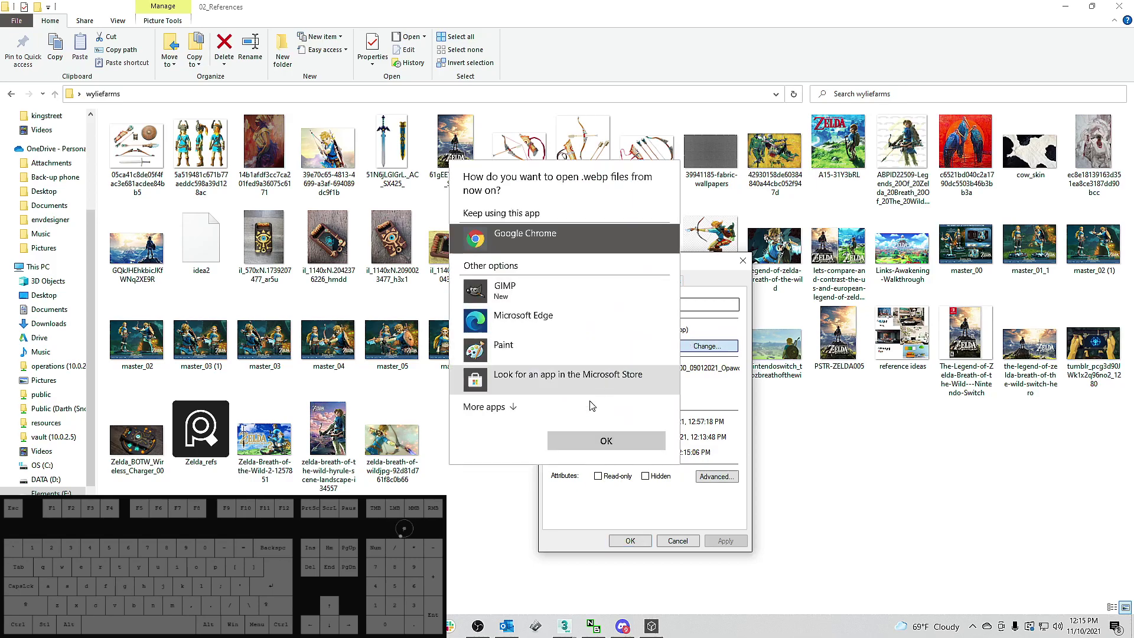
pyautogui.click(614, 441)
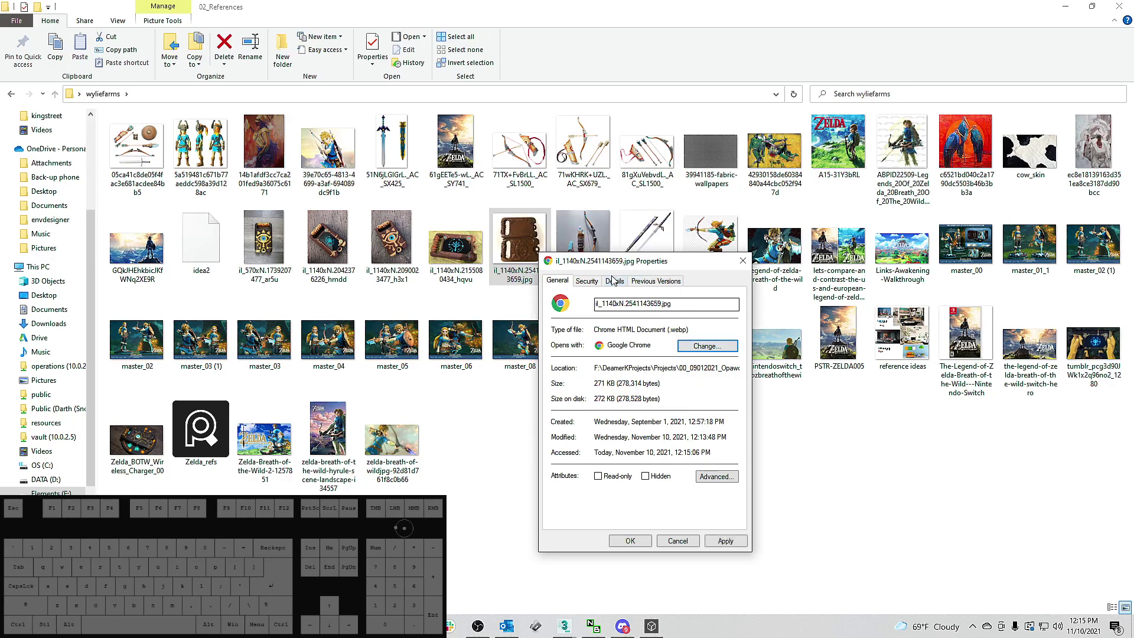
# Examine the photo's details and security properties for a way to change its file format, then close the properties.
pyautogui.click(587, 281)
pyautogui.click(615, 281)
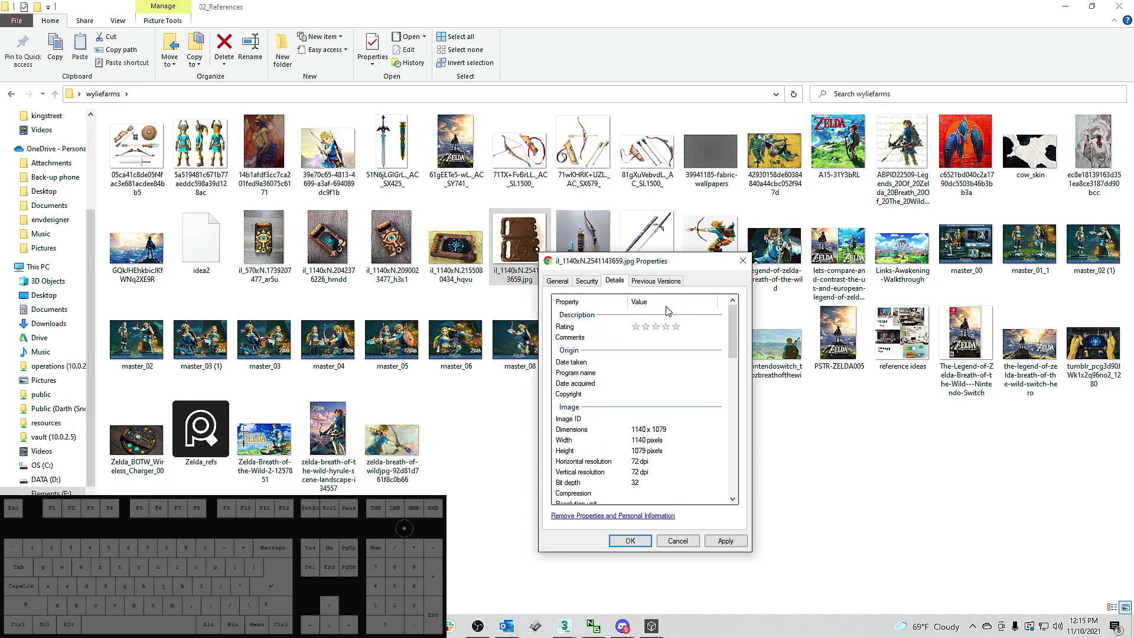
pyautogui.scroll(-5, 661, 312)
pyautogui.scroll(-8, 666, 336)
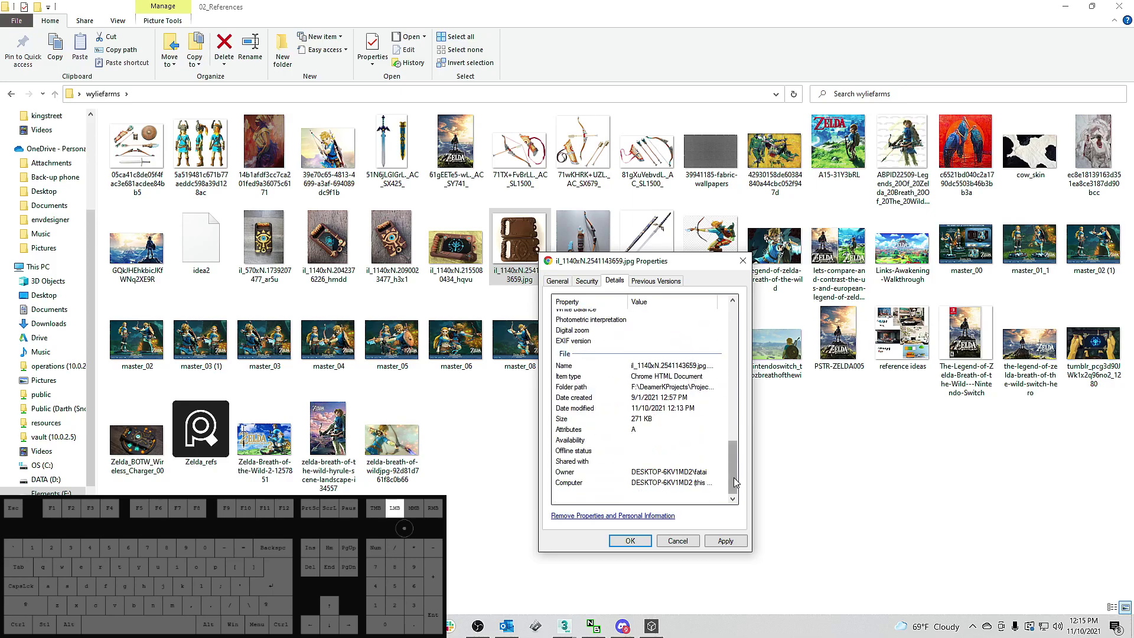
pyautogui.moveTo(734, 476); pyautogui.dragTo(722, 329)
pyautogui.click(639, 282)
pyautogui.click(597, 282)
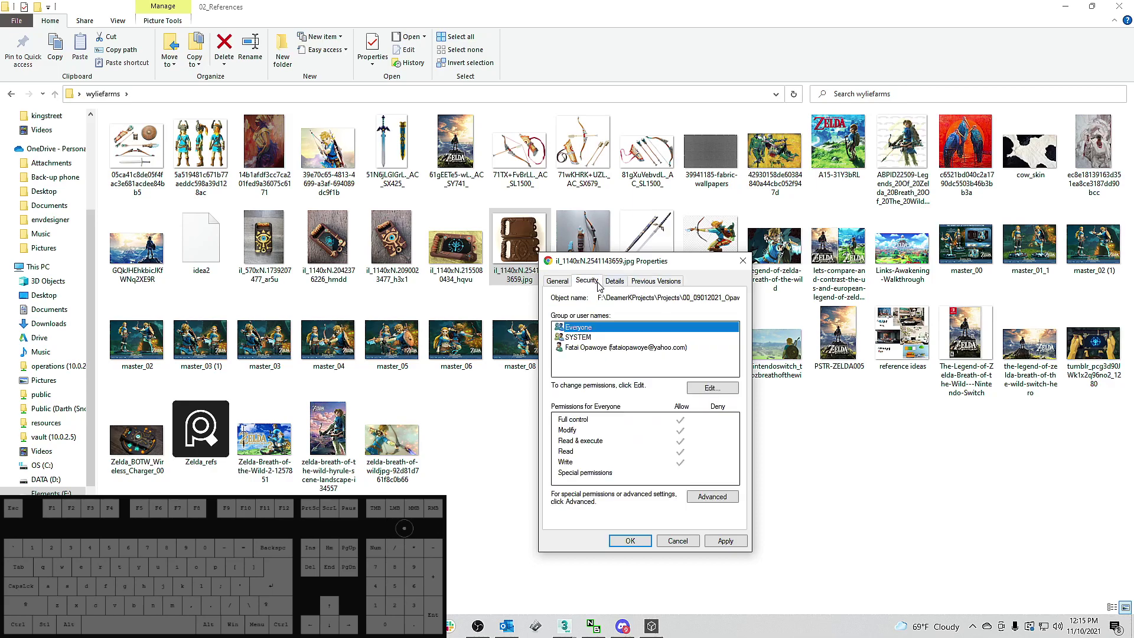
pyautogui.click(609, 282)
pyautogui.moveTo(732, 345); pyautogui.dragTo(730, 479)
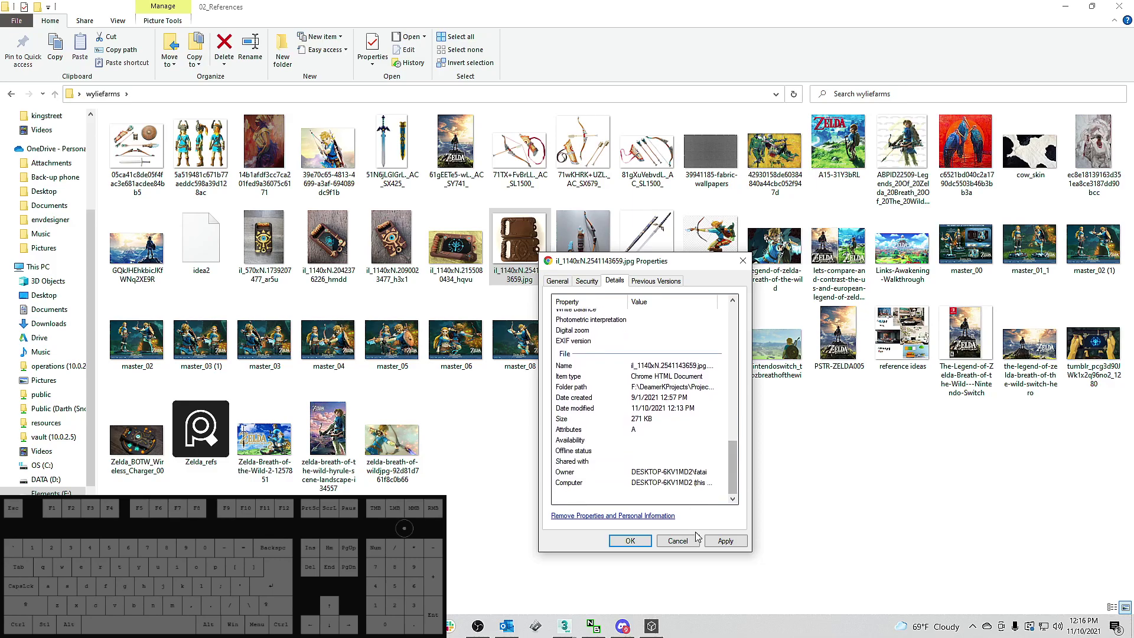
pyautogui.click(630, 541)
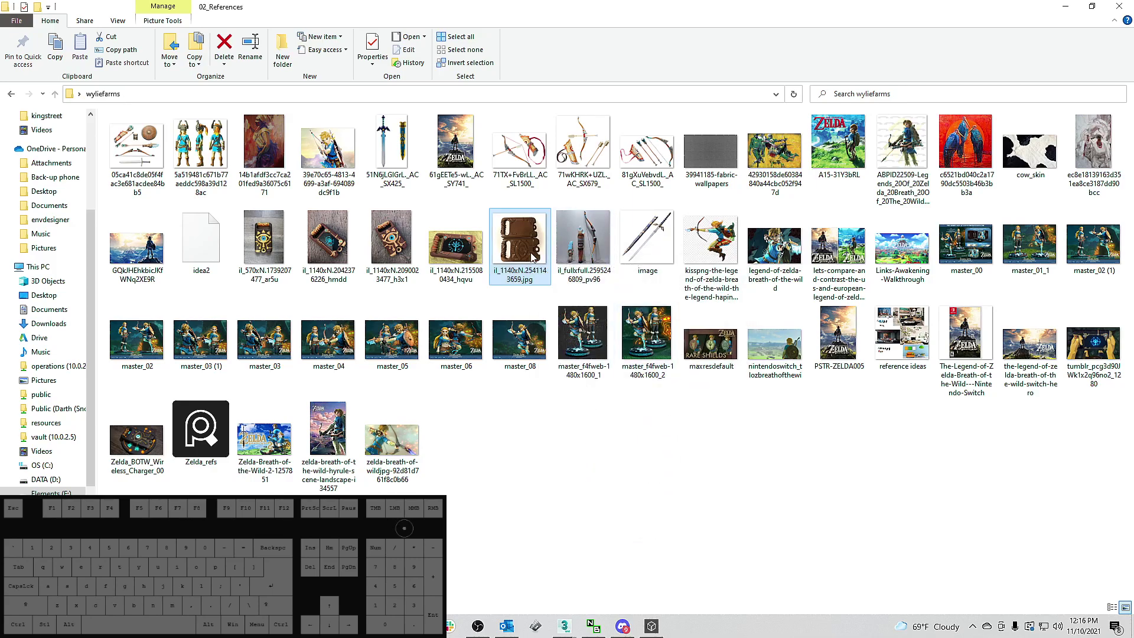
# Open the renamed slate photo in Chrome and check which file types it can be saved as, cancelling the save.
pyautogui.doubleClick(511, 253)
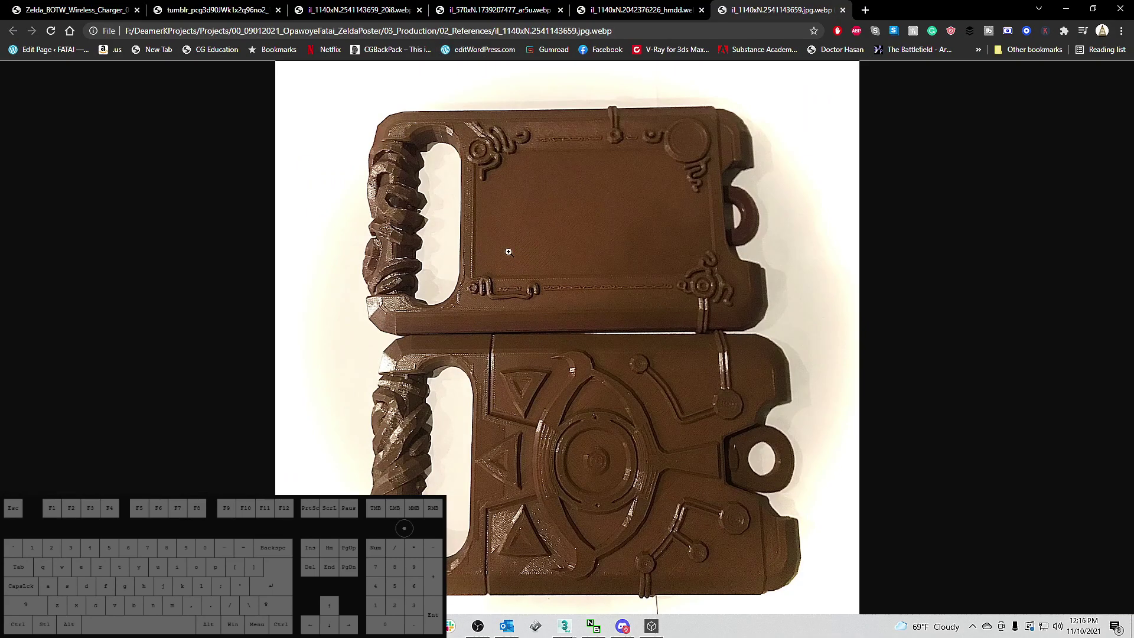
pyautogui.click(532, 231)
pyautogui.rightClick(532, 230)
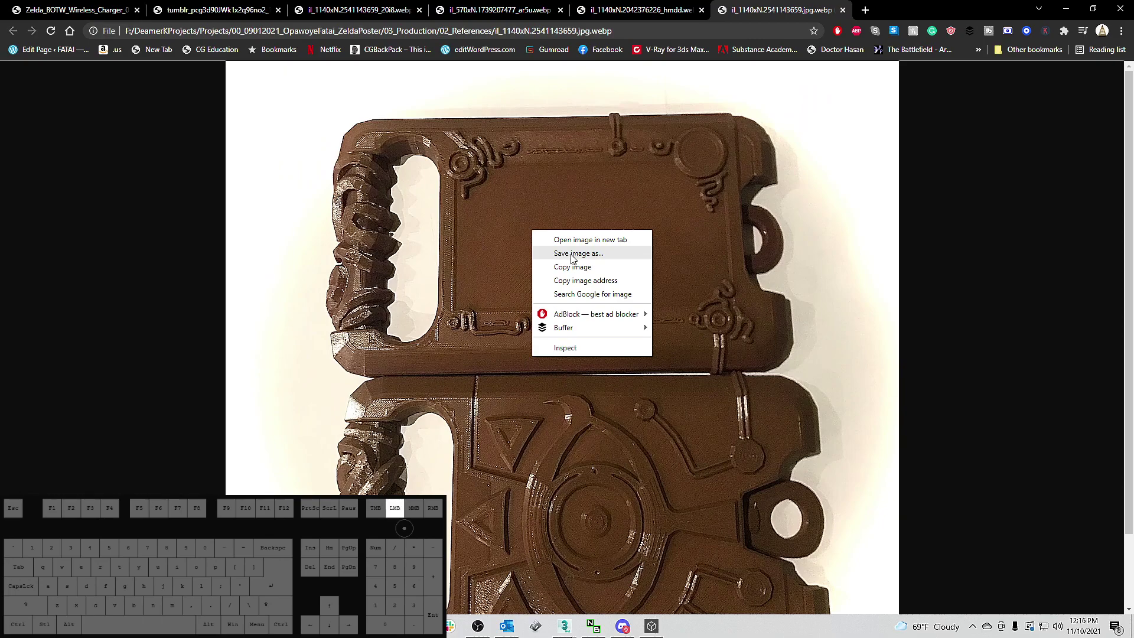
pyautogui.click(571, 256)
pyautogui.click(333, 273)
pyautogui.click(326, 282)
pyautogui.click(335, 271)
pyautogui.click(592, 321)
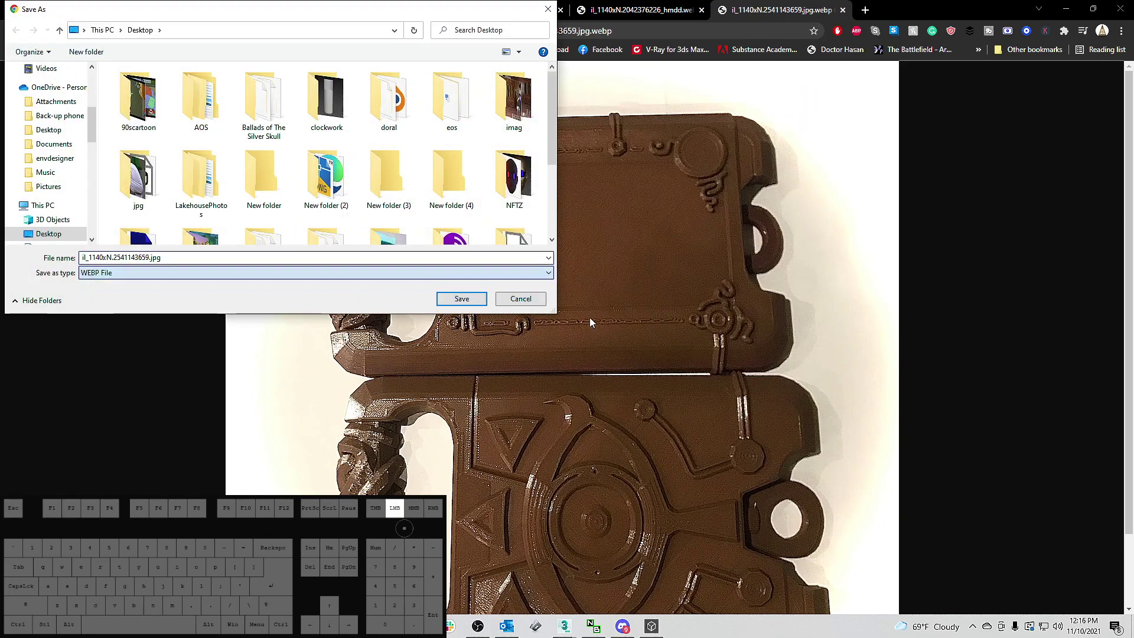
pyautogui.click(521, 298)
# Run a Google reverse image search on the brown slate photo.
pyautogui.rightClick(538, 285)
pyautogui.click(599, 226)
pyautogui.click(600, 226)
pyautogui.click(599, 225)
pyautogui.rightClick(600, 227)
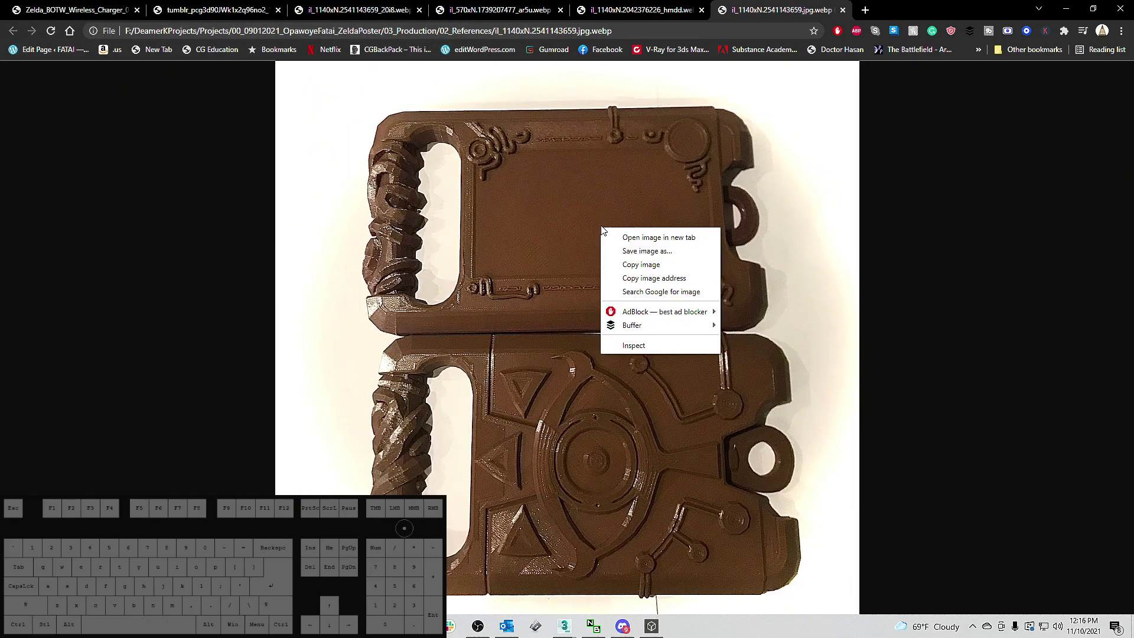
pyautogui.click(679, 256)
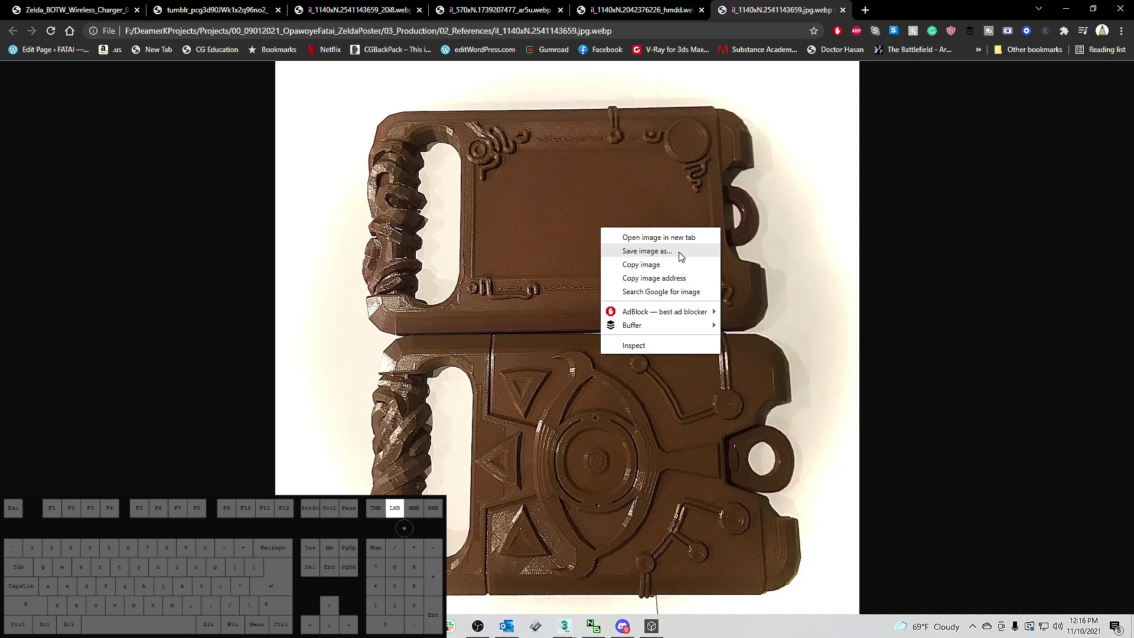
pyautogui.click(683, 292)
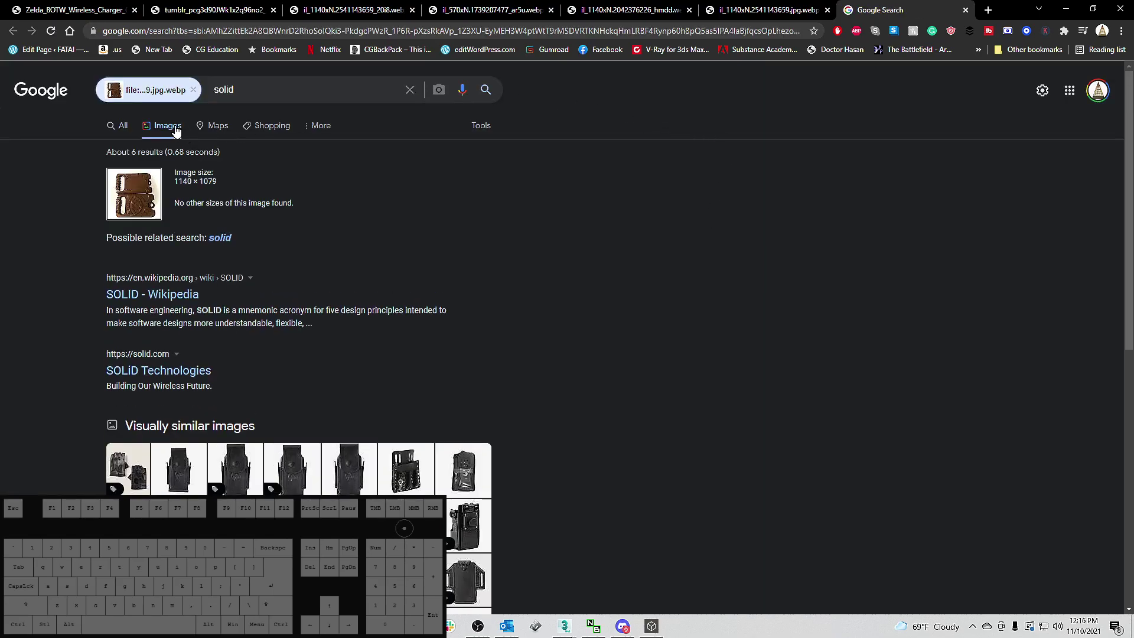
# Look through the reverse search results and the related "solid" image search for the slate photo, then return to the original results.
pyautogui.scroll(-3, 255, 255)
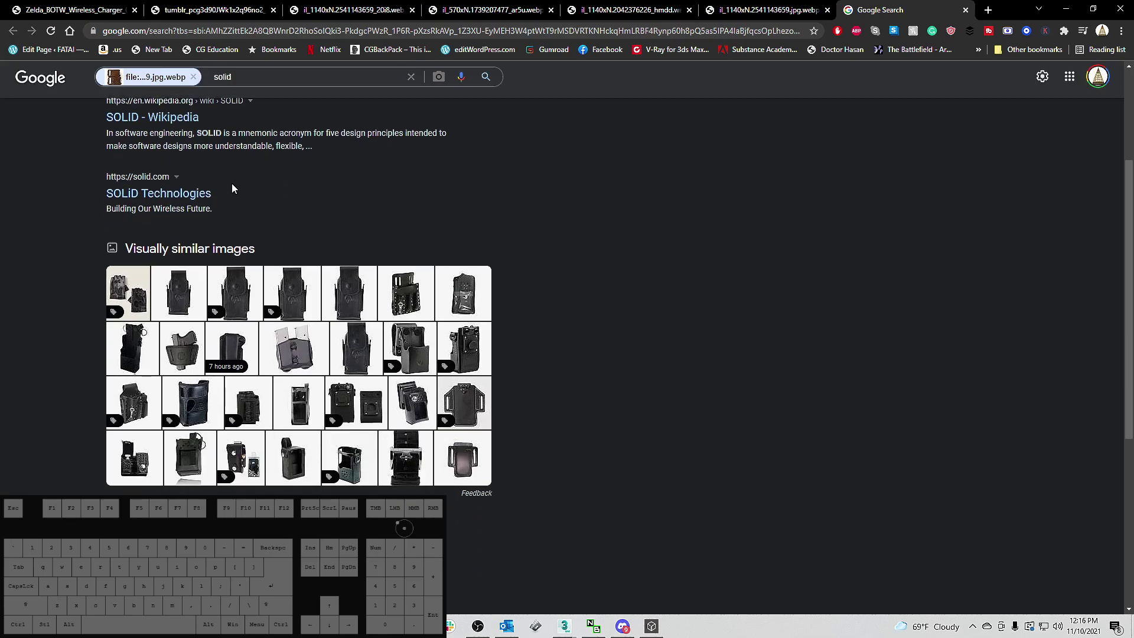
pyautogui.scroll(2, 234, 189)
pyautogui.scroll(-7, 225, 218)
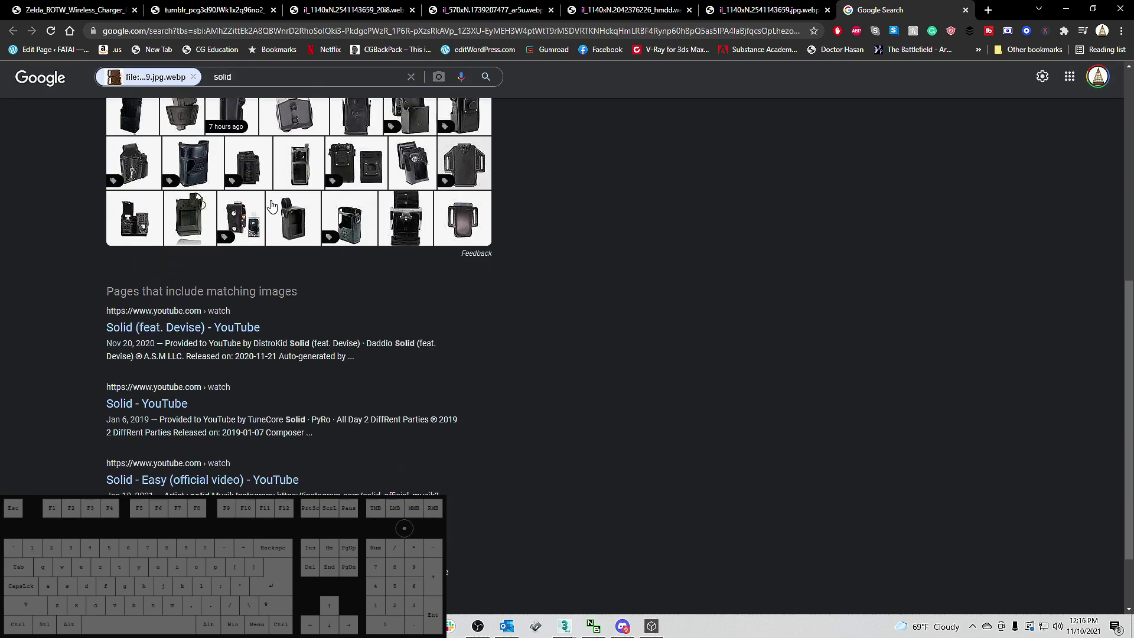
pyautogui.scroll(9, 177, 195)
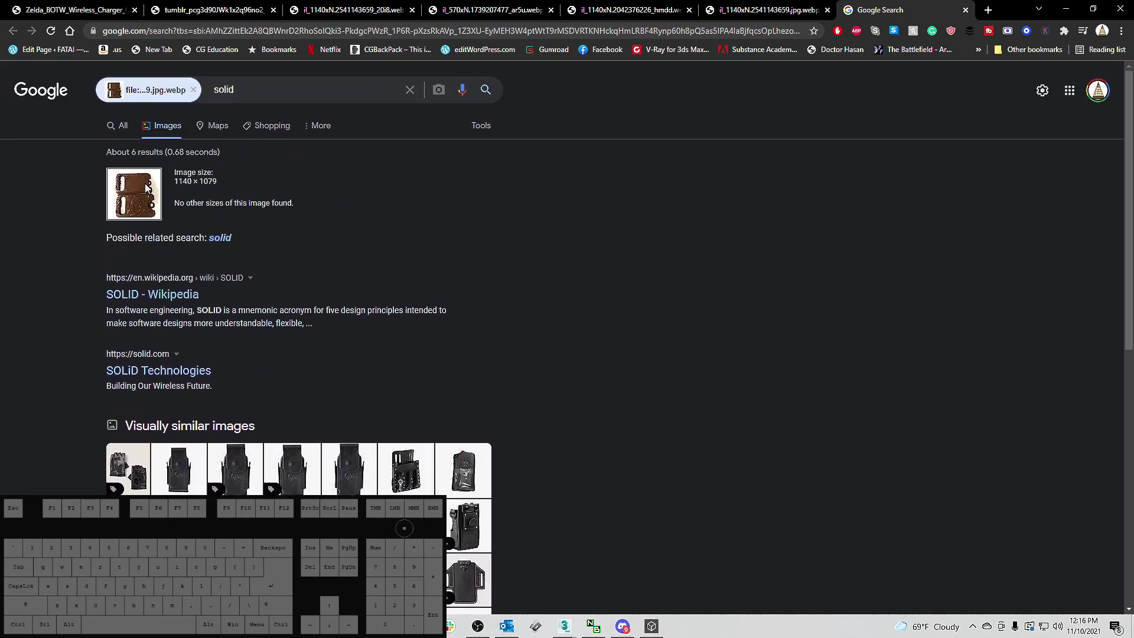
pyautogui.click(220, 238)
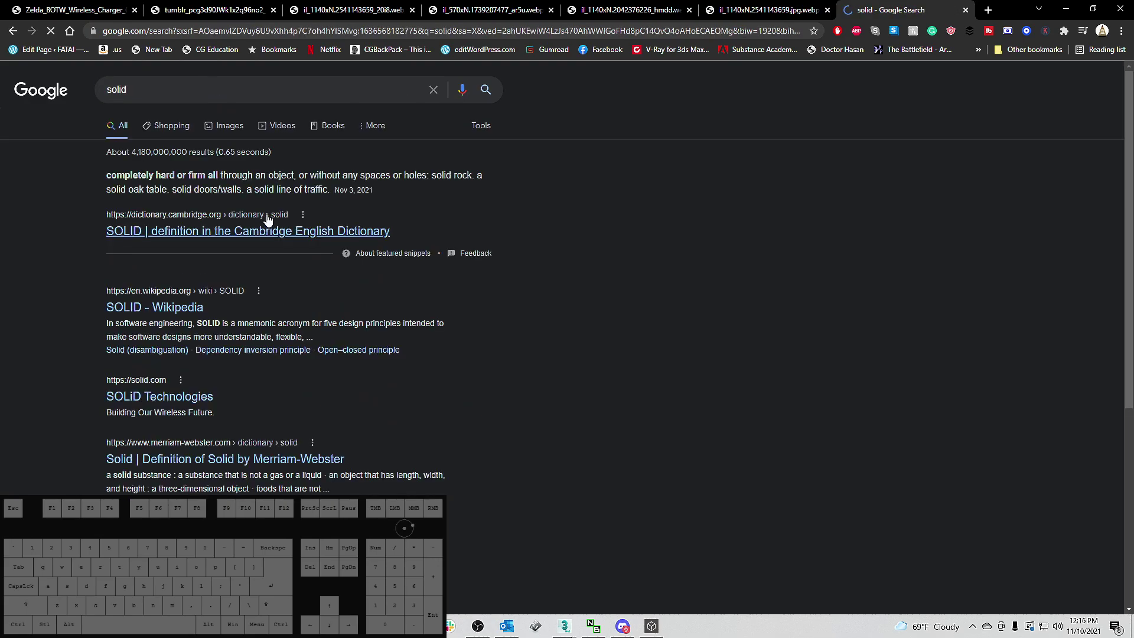
pyautogui.click(228, 125)
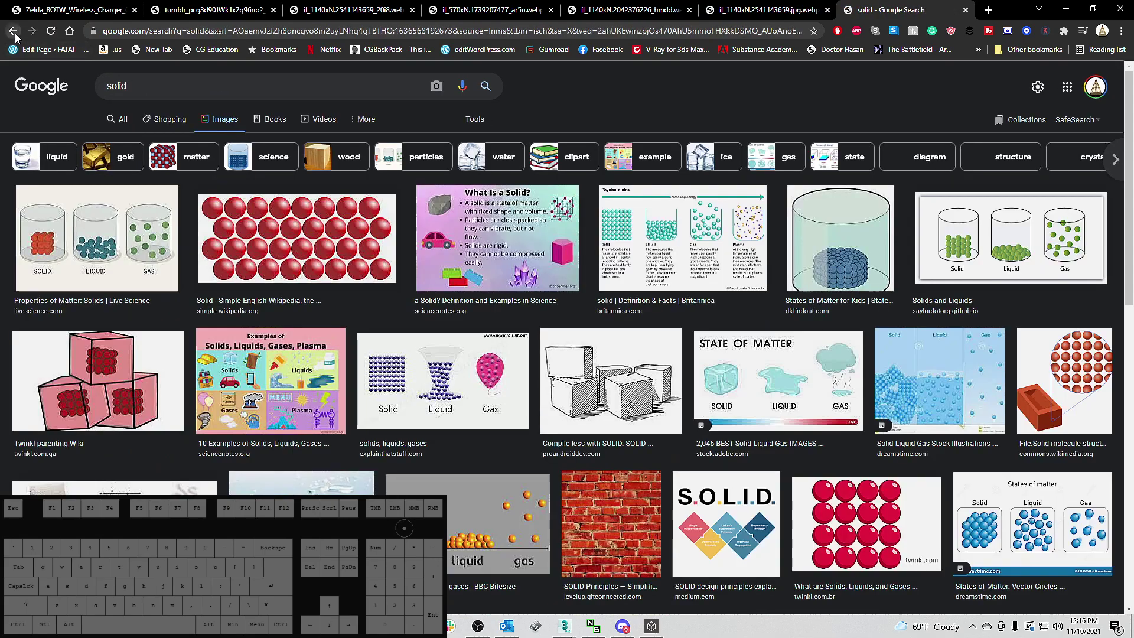
pyautogui.click(14, 31)
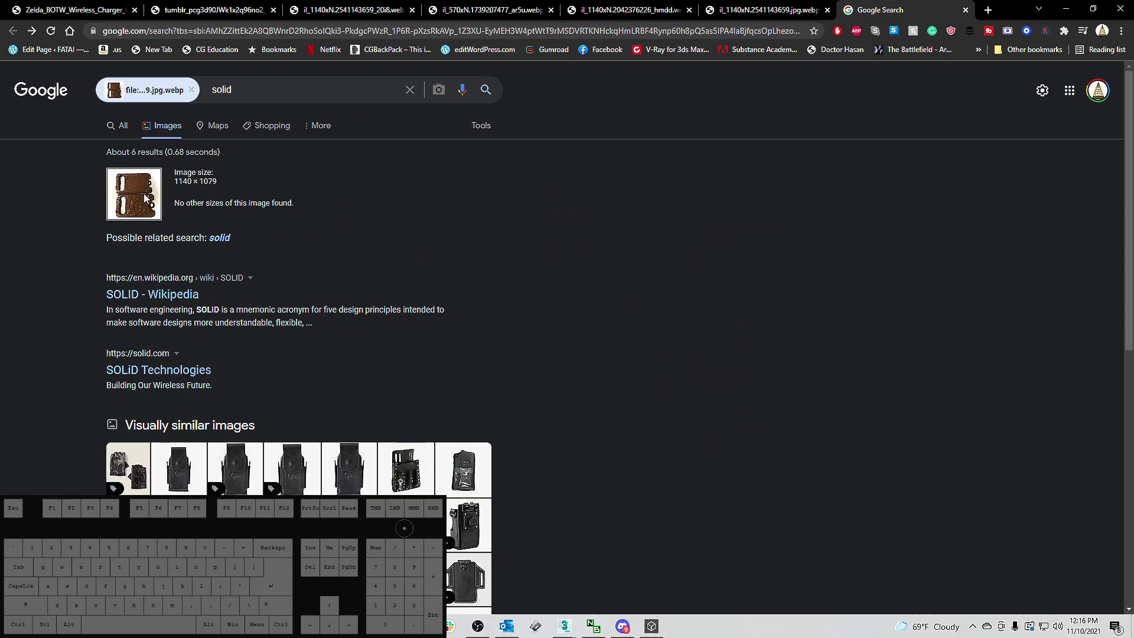
# Check which file types the angled slate photo il_1140xN.2042376226_hmdd can be saved as, cancelling the save.
pyautogui.click(717, 9)
pyautogui.click(636, 7)
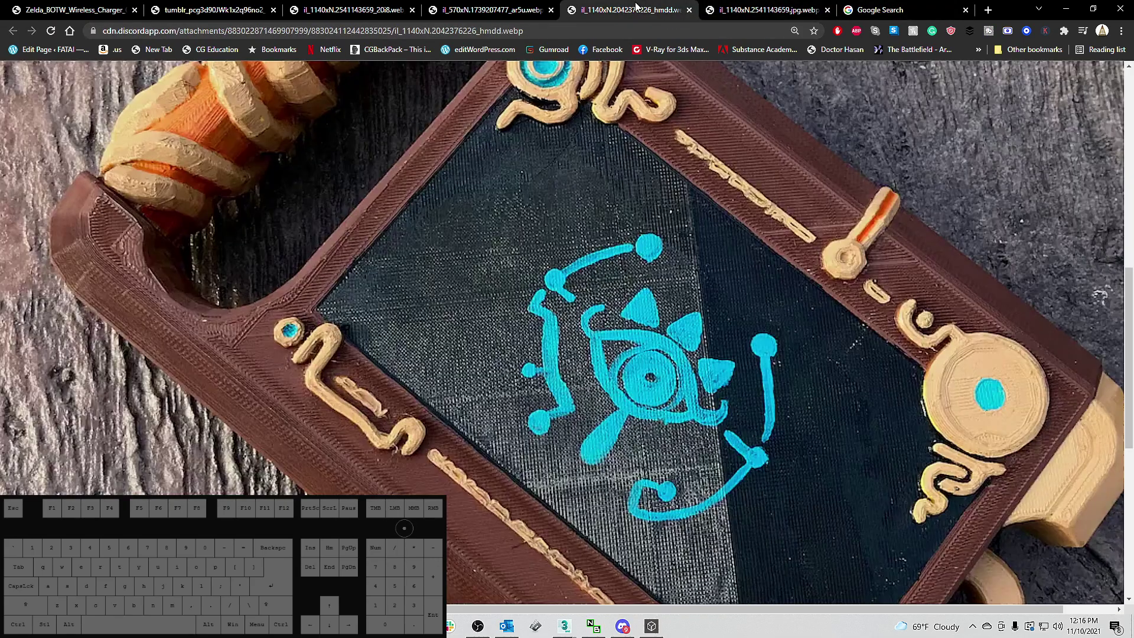
pyautogui.click(555, 147)
pyautogui.rightClick(555, 148)
pyautogui.click(594, 177)
pyautogui.click(417, 271)
pyautogui.click(417, 271)
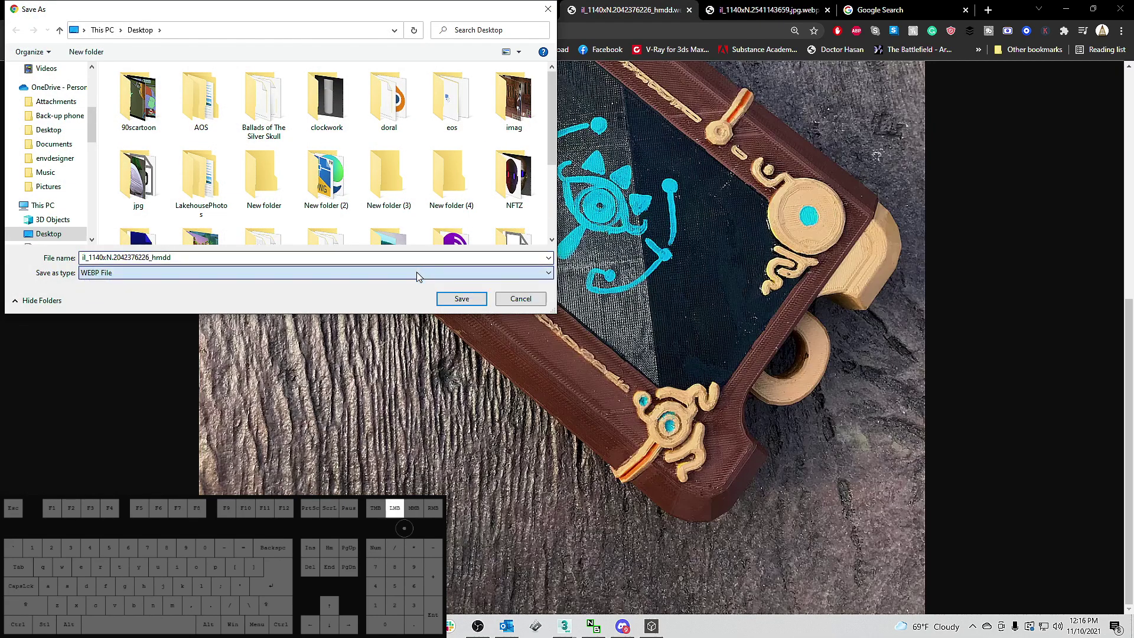
pyautogui.click(519, 299)
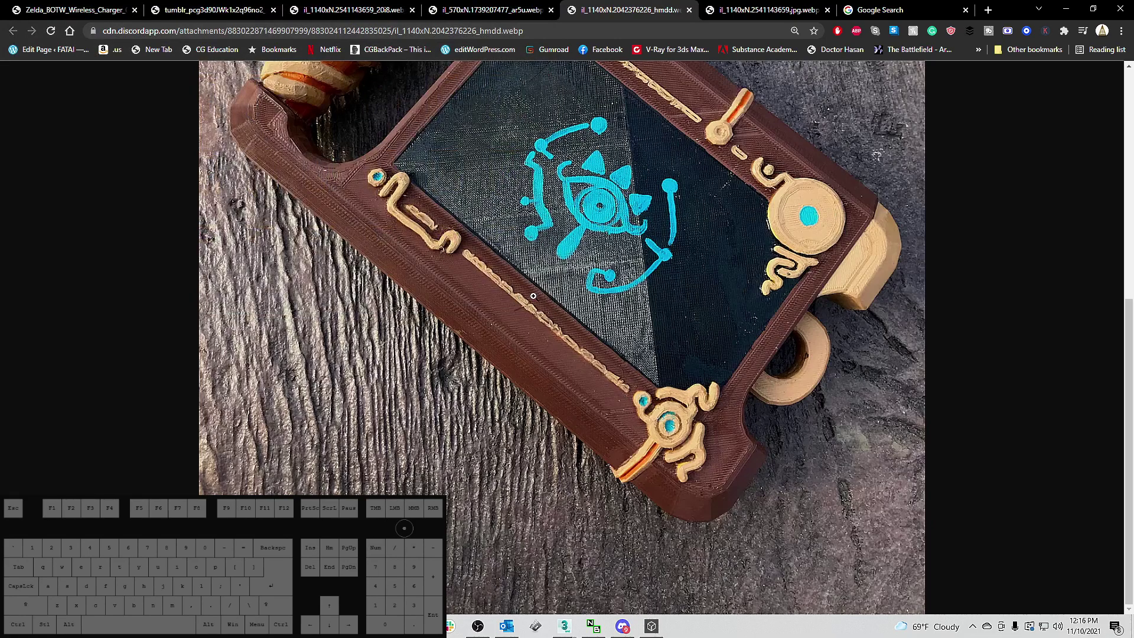
# Copy the angled photo of the slate with the blue eye screen as an image.
pyautogui.click(552, 291)
pyautogui.scroll(-10, 553, 288)
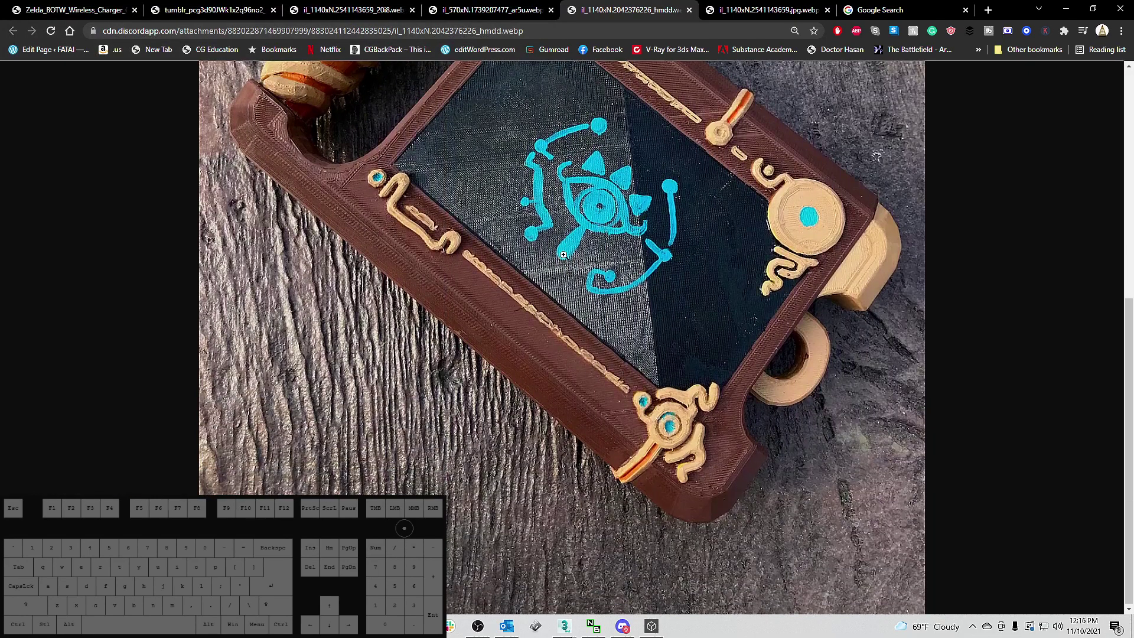
pyautogui.click(565, 254)
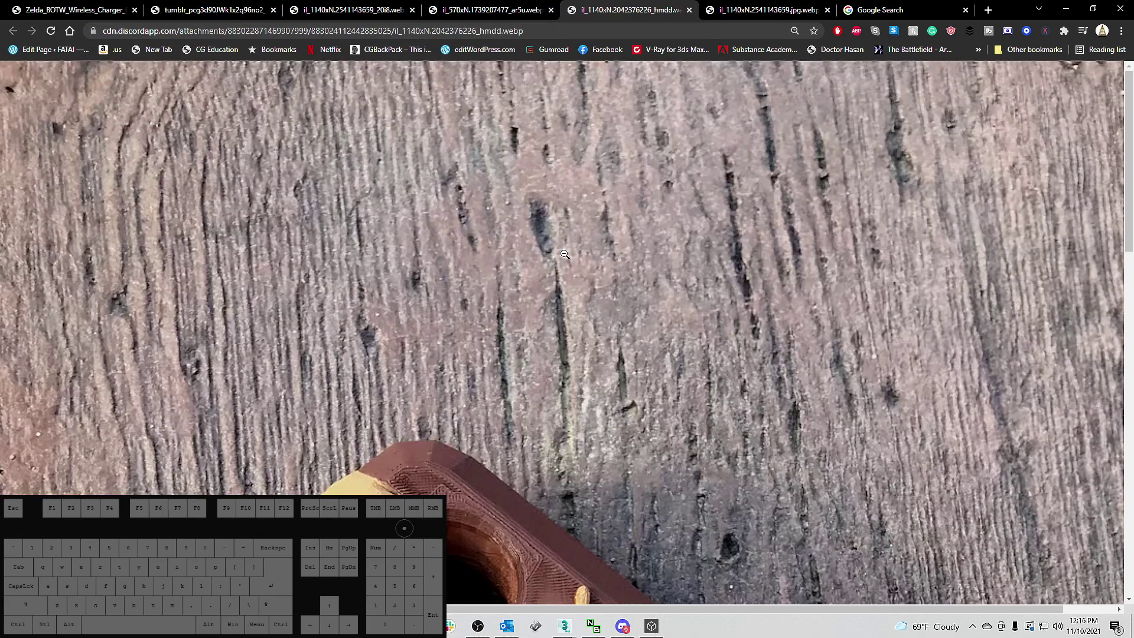
pyautogui.click(565, 254)
pyautogui.rightClick(564, 255)
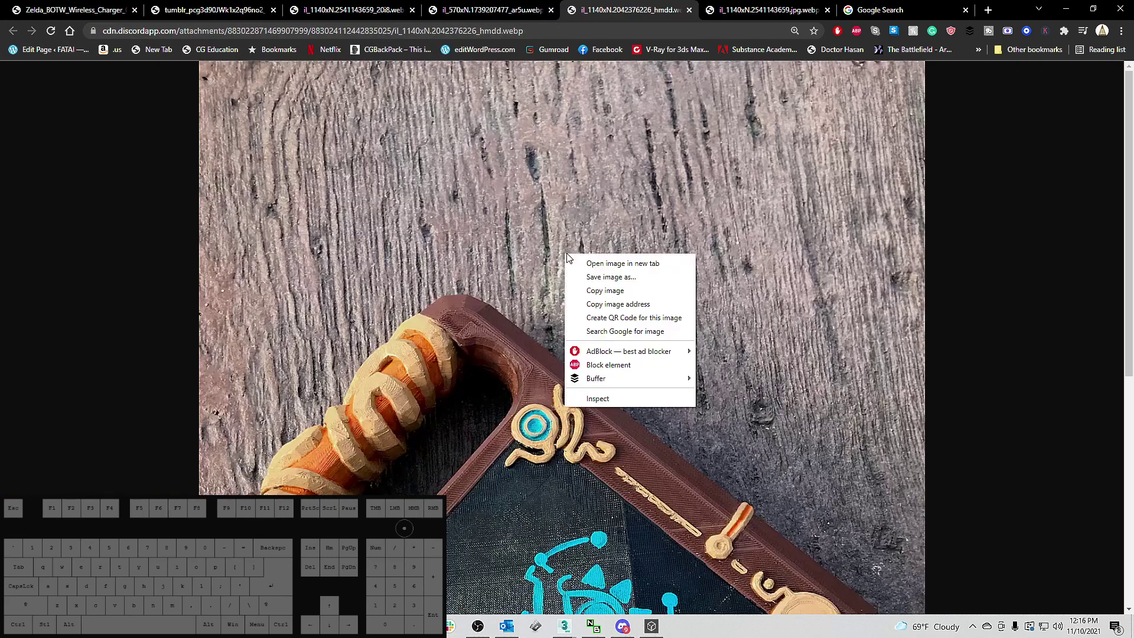
pyautogui.click(606, 291)
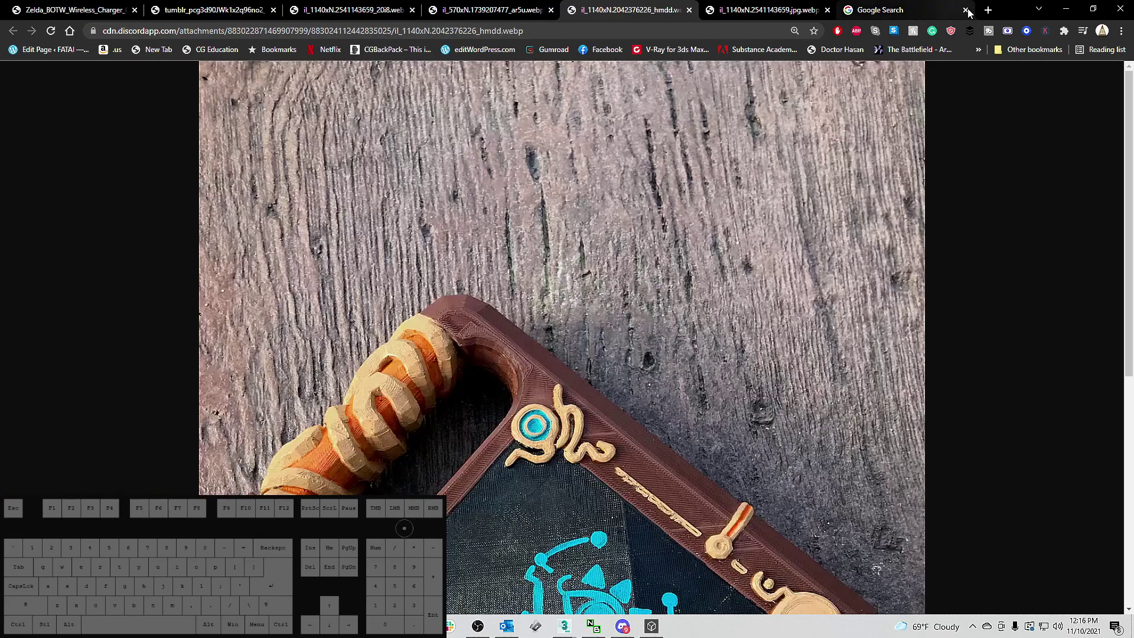
# Open the Photopea online editor at photopea.com in a new browser tab.
pyautogui.click(986, 10)
pyautogui.write('photopea.com')
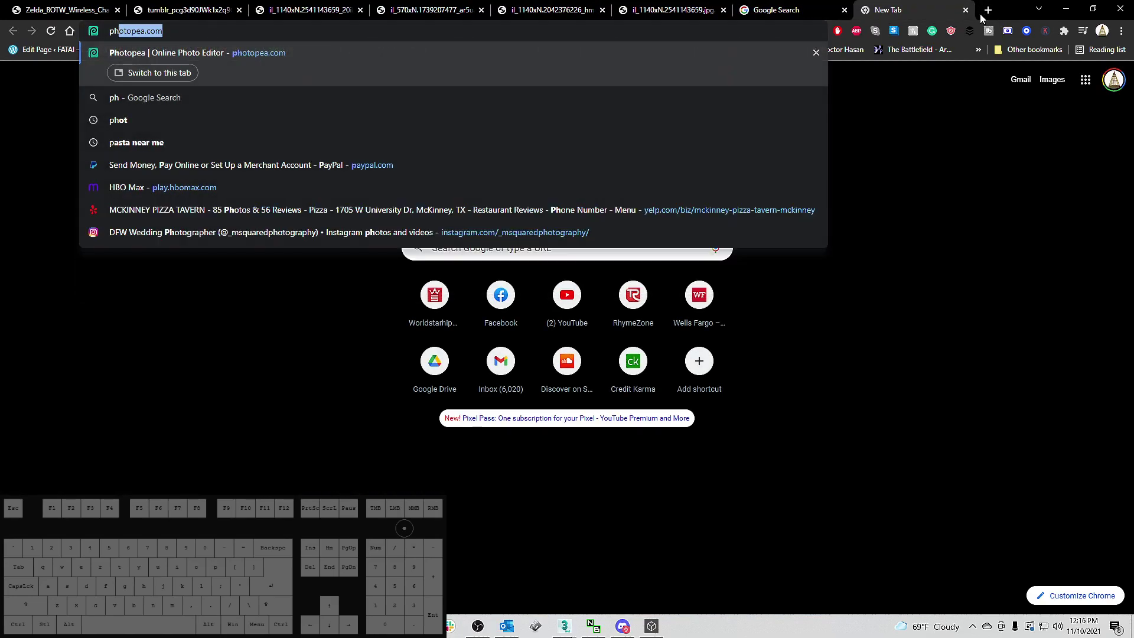
pyautogui.press('Return')
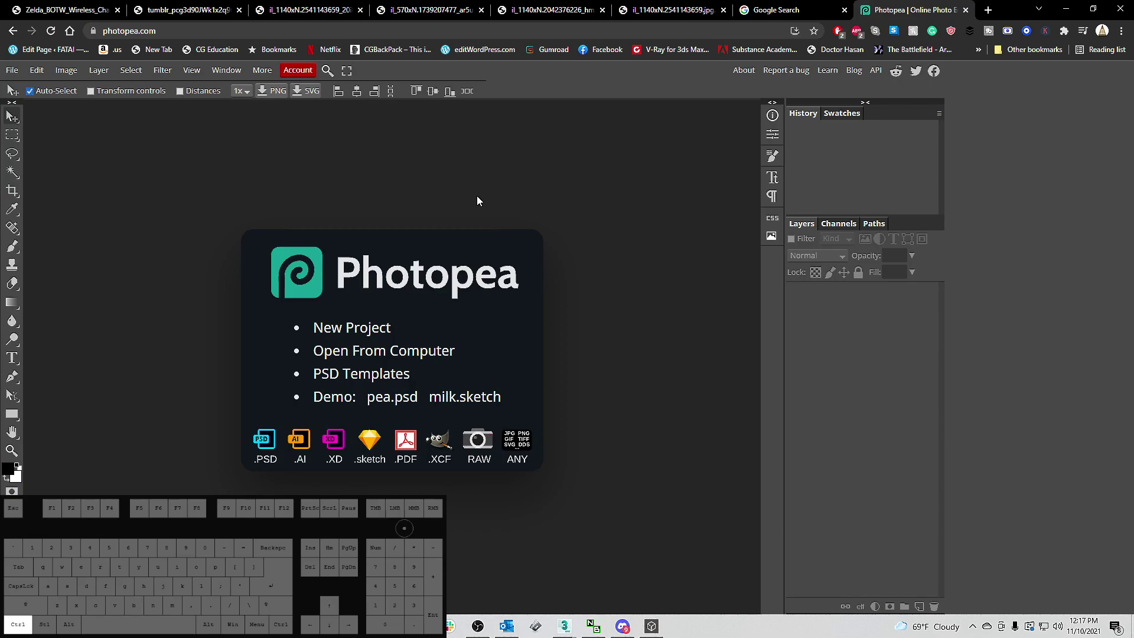
# Create a 1140 × 1520 px project with a white background and paste the copied slate photo into it.
pyautogui.click(12, 70)
pyautogui.click(26, 88)
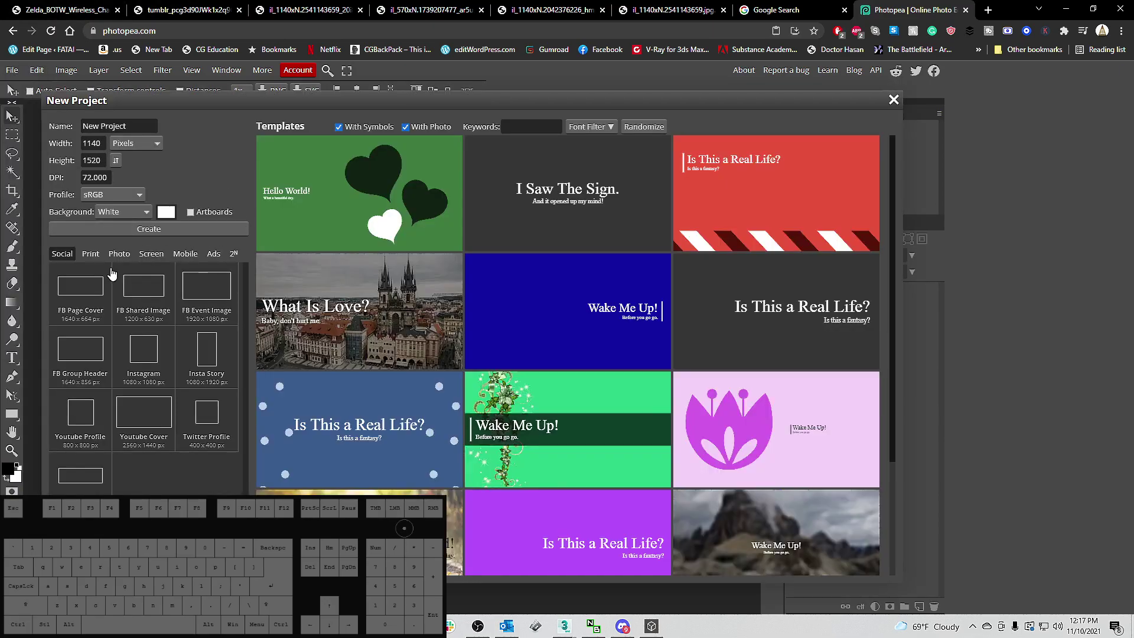
pyautogui.click(122, 228)
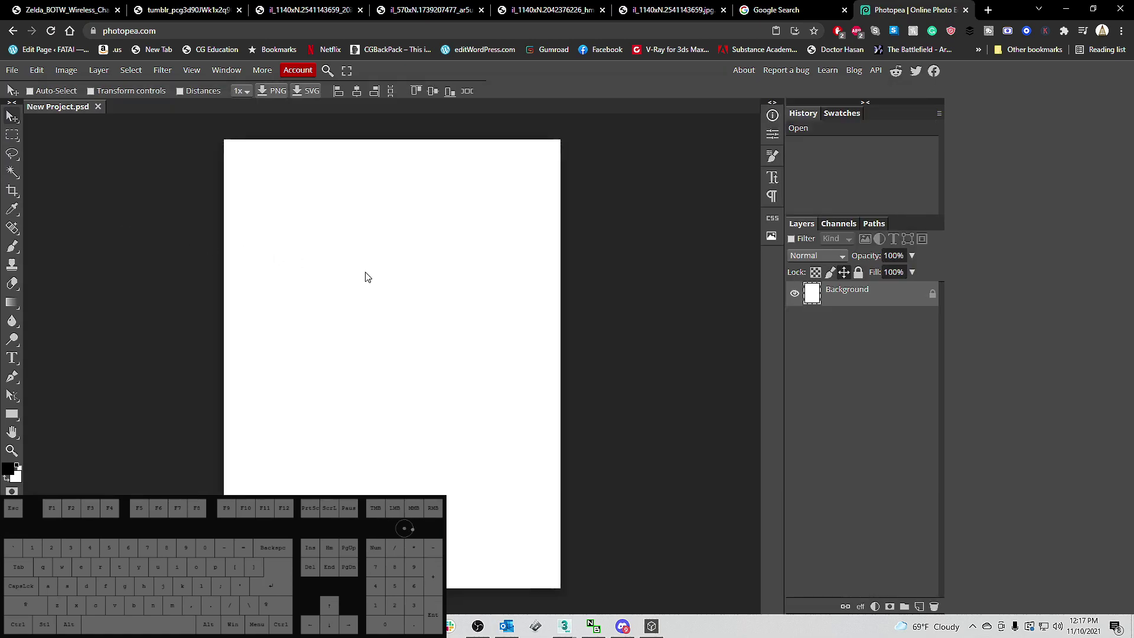
pyautogui.hotkey('ctrl', 'v')
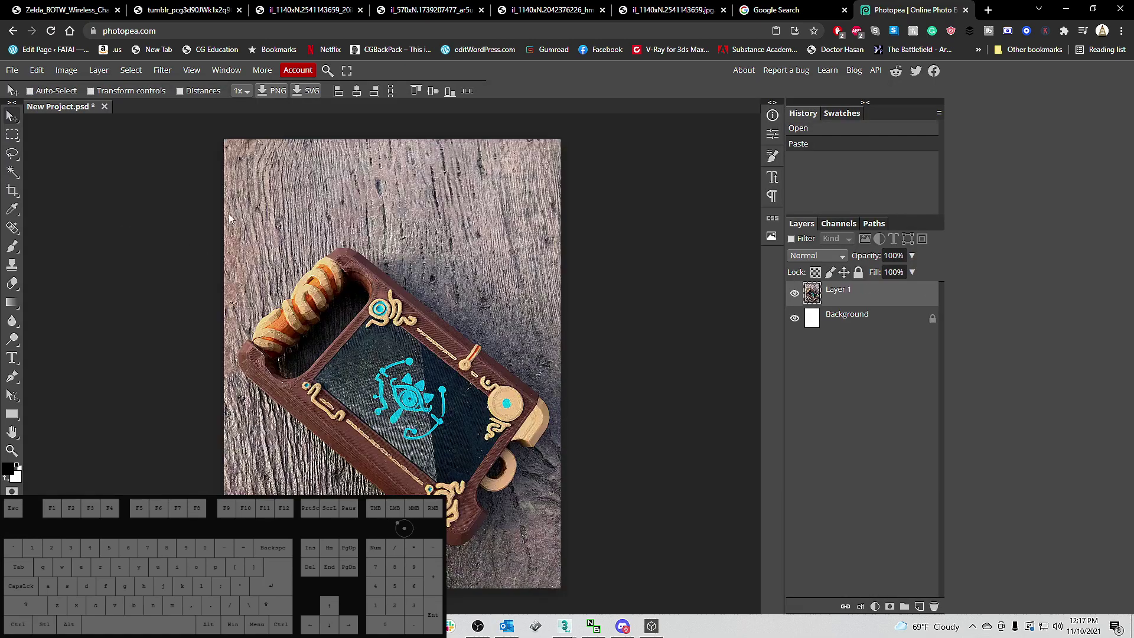
# Export the angled slate photo as a JPG at 100% quality, 1140 × 1520 px.
pyautogui.click(12, 72)
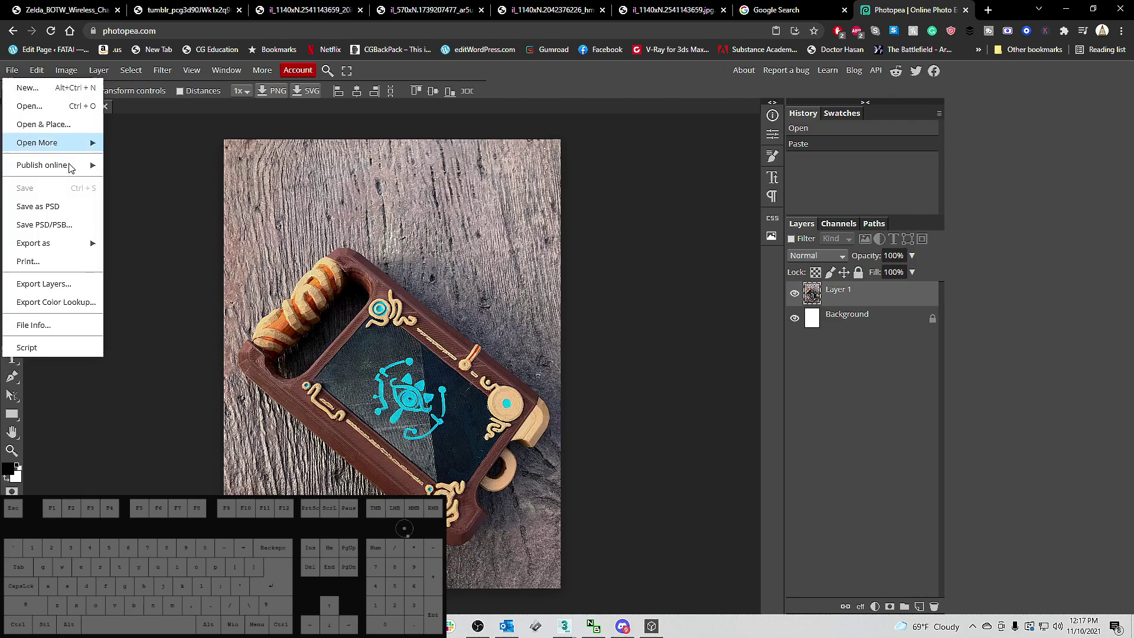
pyautogui.moveTo(88, 242)
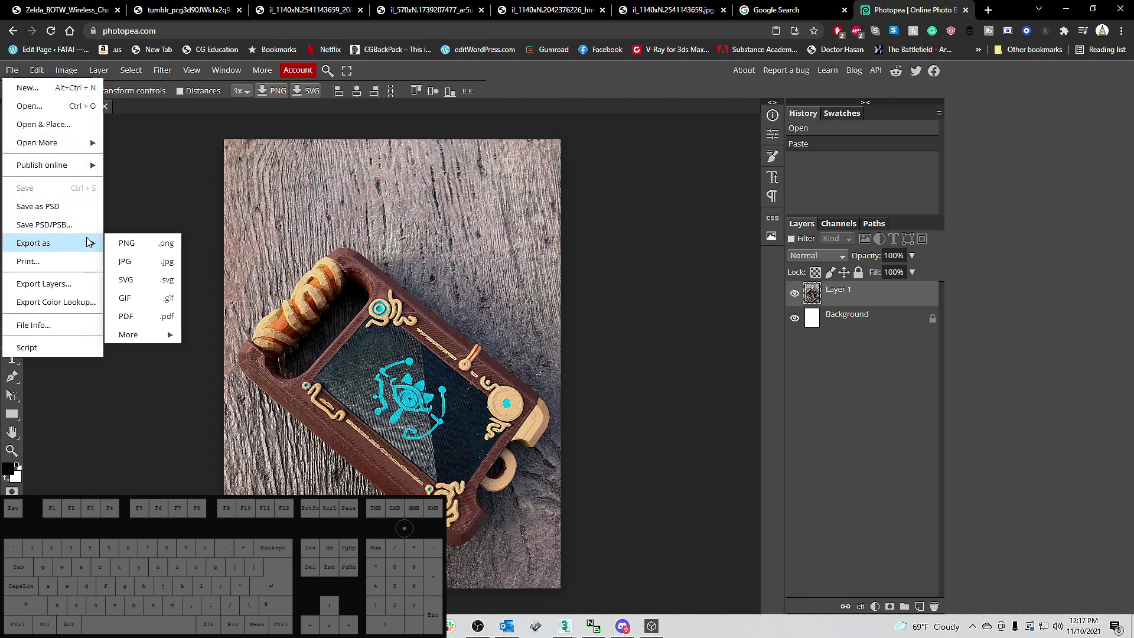
pyautogui.click(126, 261)
pyautogui.moveTo(486, 260); pyautogui.dragTo(524, 260)
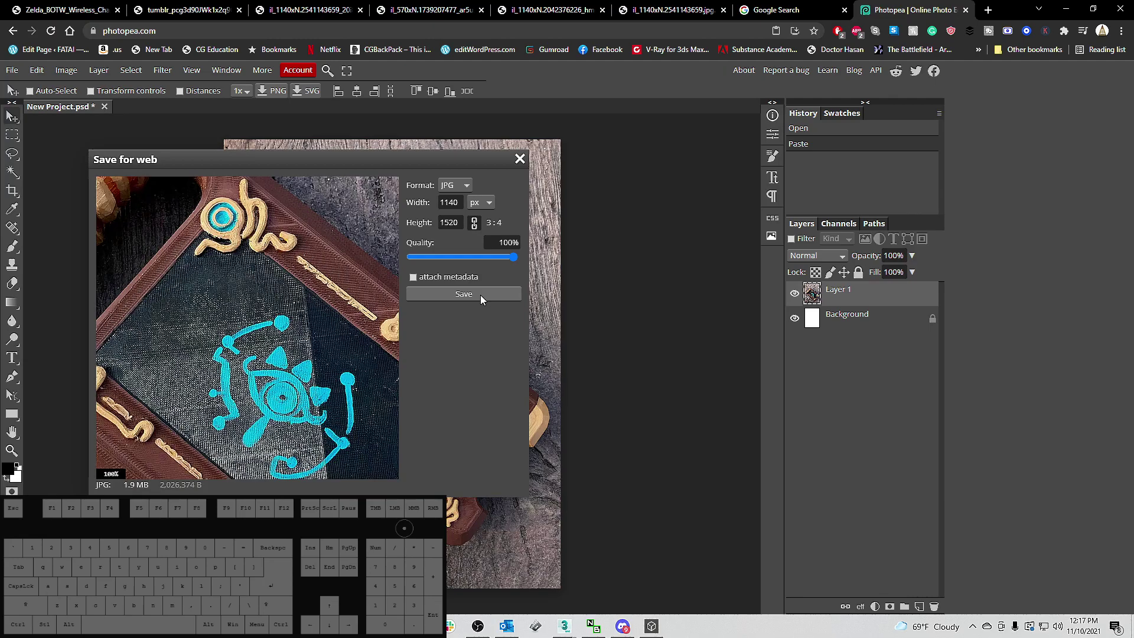
pyautogui.click(480, 294)
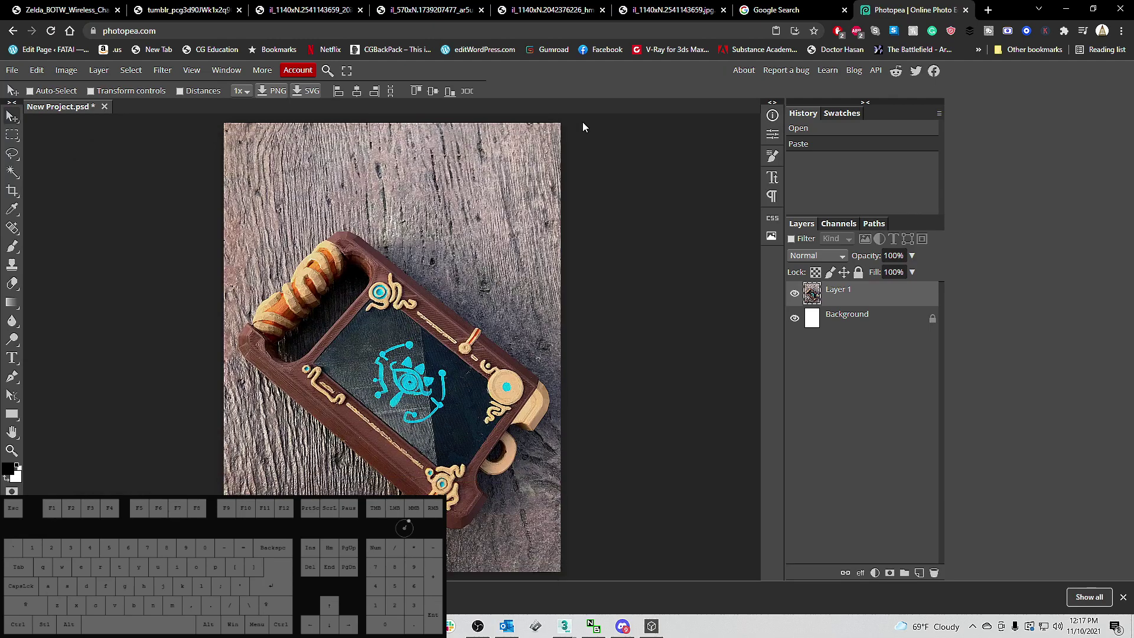
# Copy the brown slate photo il_1140xN.2541143659 from its open browser tab as an image.
pyautogui.click(793, 7)
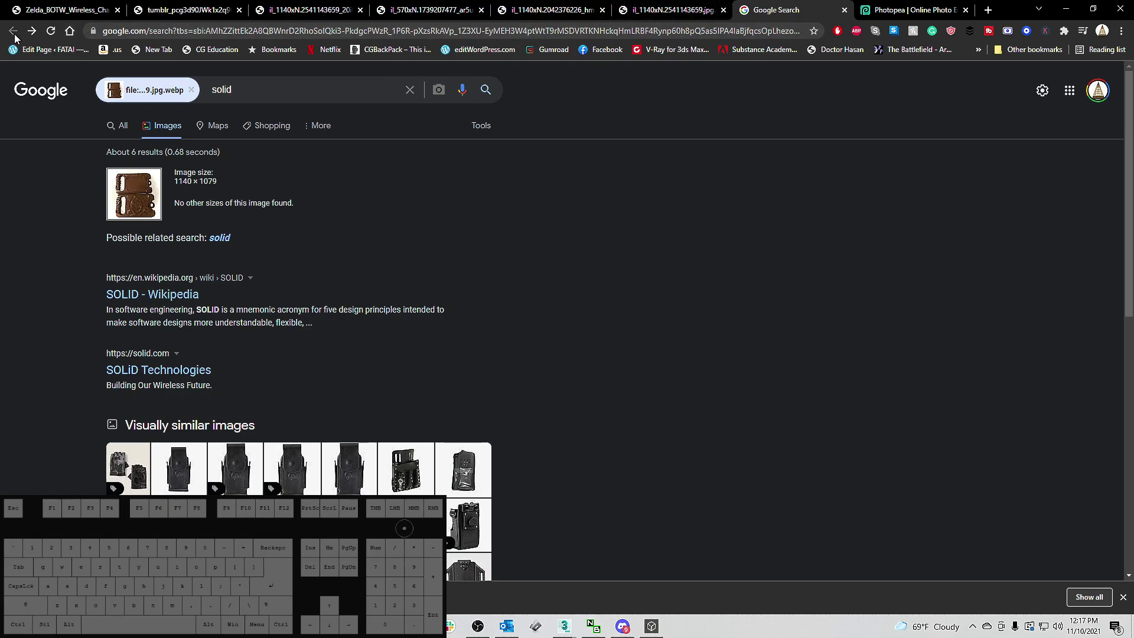
pyautogui.click(670, 10)
pyautogui.rightClick(607, 156)
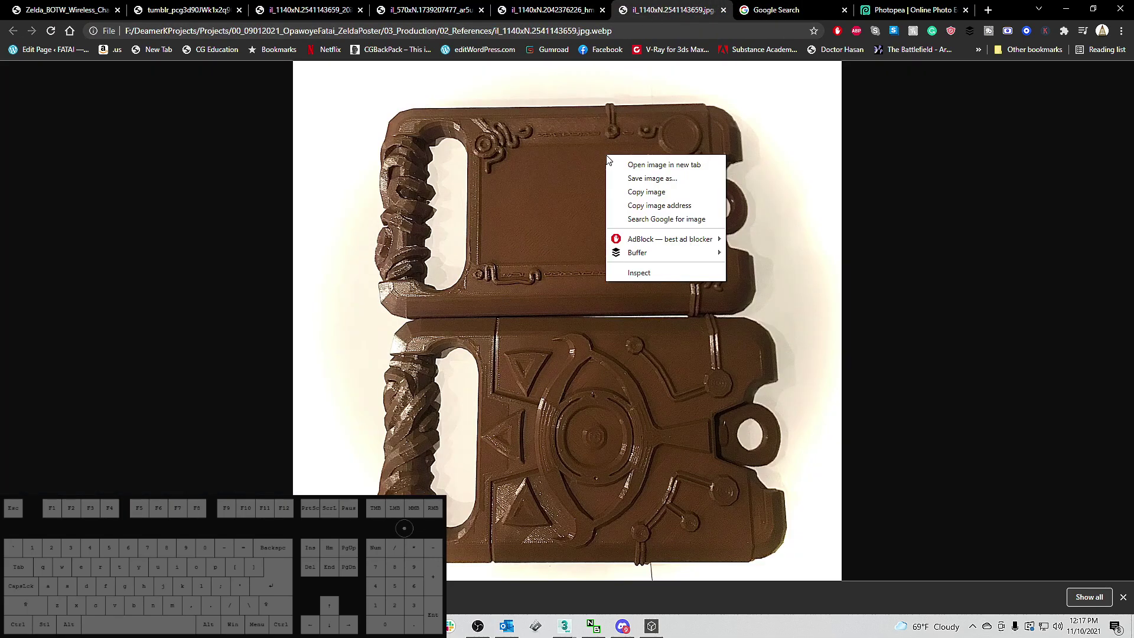
pyautogui.click(647, 192)
# Create a second Photopea project of 1140 × 1079 px and paste the brown slate photo into it.
pyautogui.click(903, 10)
pyautogui.click(12, 70)
pyautogui.click(33, 86)
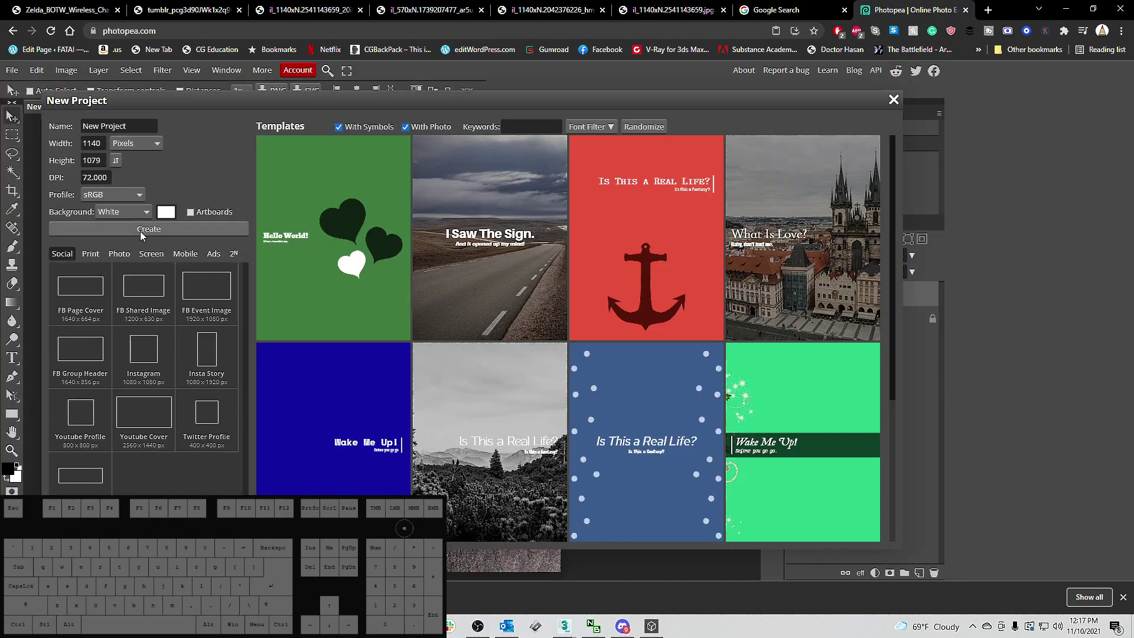
pyautogui.click(140, 231)
pyautogui.hotkey('ctrl', 'v')
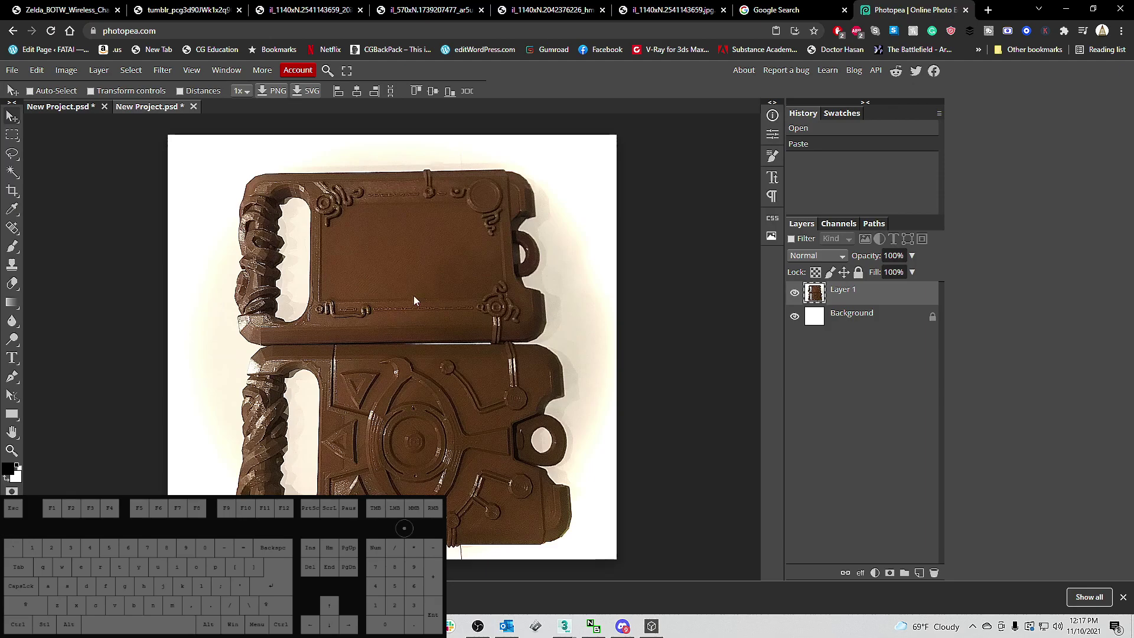
# Export the brown slate photo as a JPG file.
pyautogui.click(12, 70)
pyautogui.moveTo(83, 243)
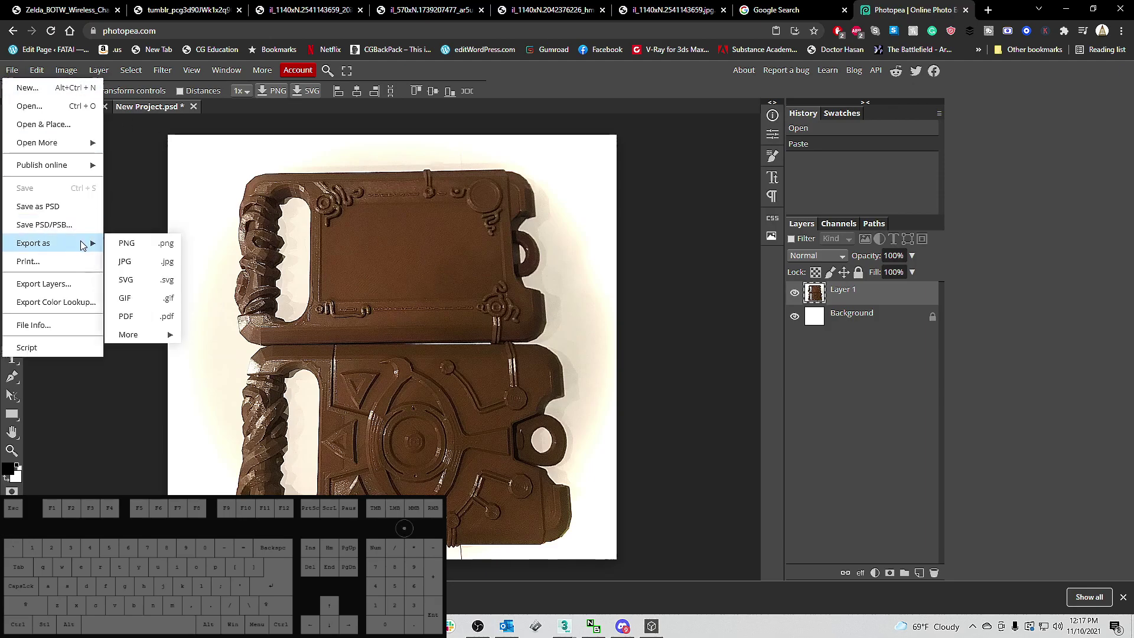
pyautogui.click(136, 263)
pyautogui.click(466, 308)
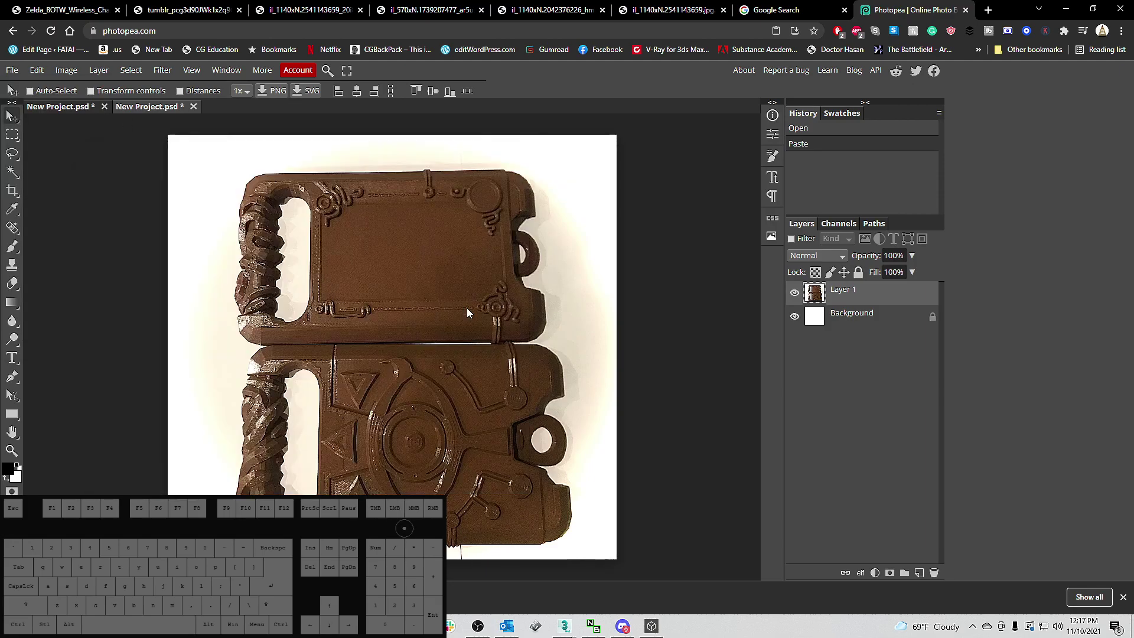
# Copy the photo of the slate's back with the gold eye as an image and look over its full length.
pyautogui.click(428, 10)
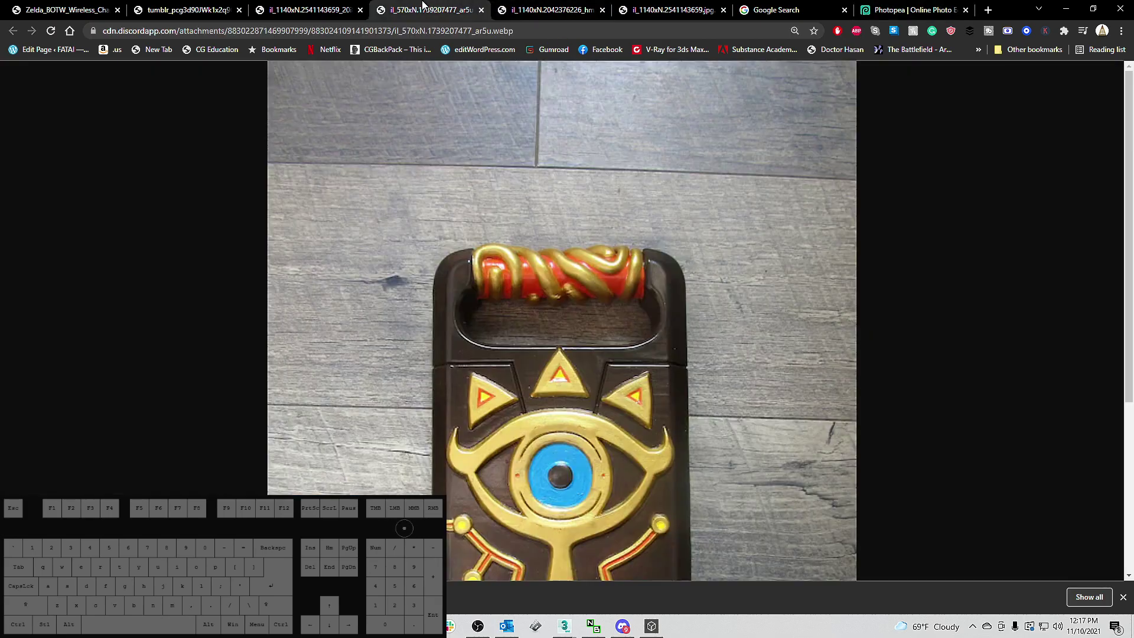
pyautogui.scroll(-5, 464, 317)
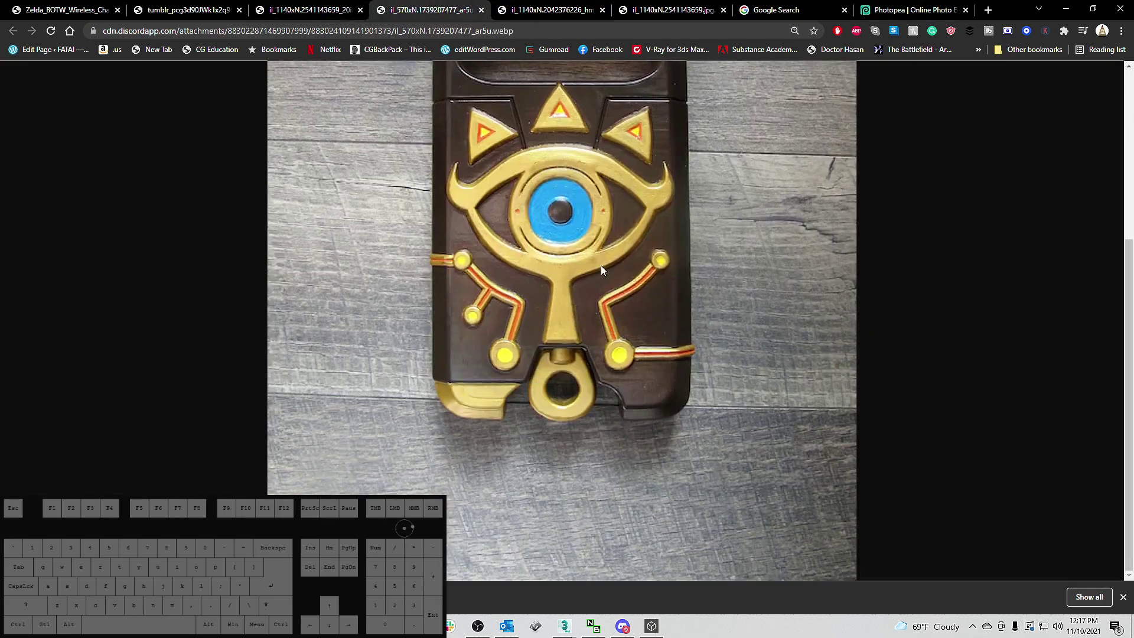
pyautogui.rightClick(557, 240)
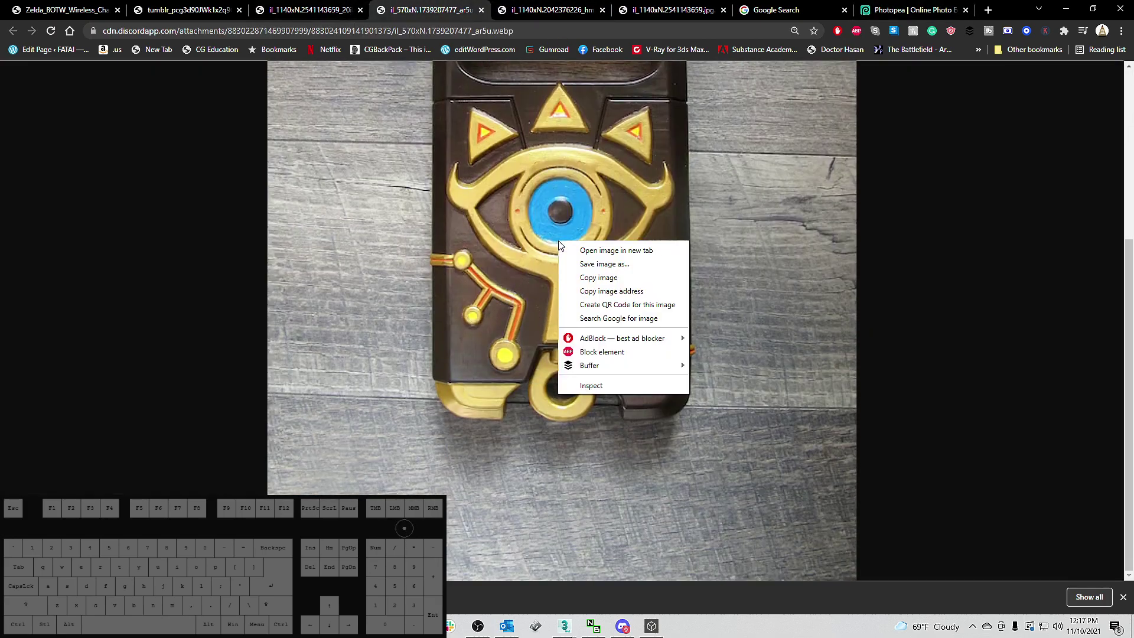
pyautogui.click(598, 279)
pyautogui.scroll(4, 766, 140)
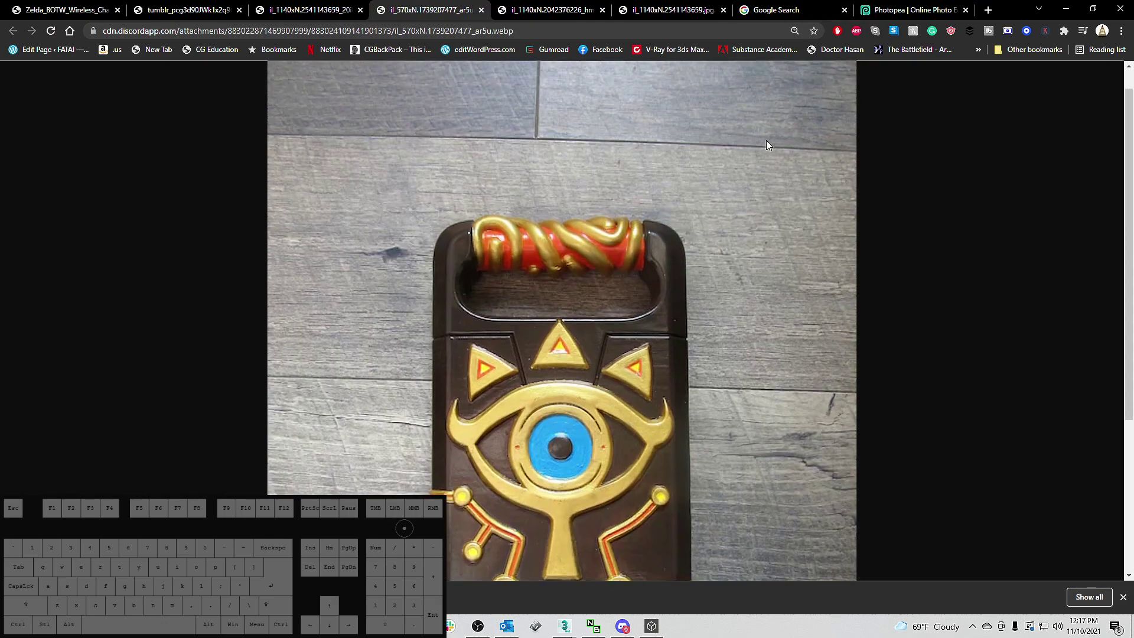
pyautogui.scroll(-4, 766, 140)
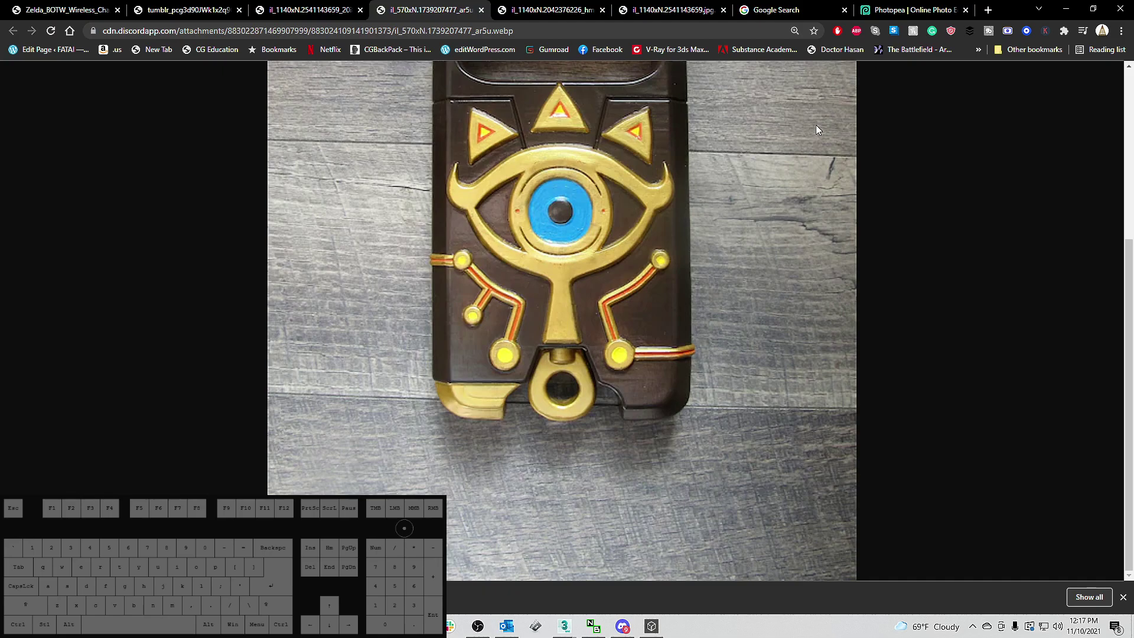
pyautogui.scroll(3, 809, 207)
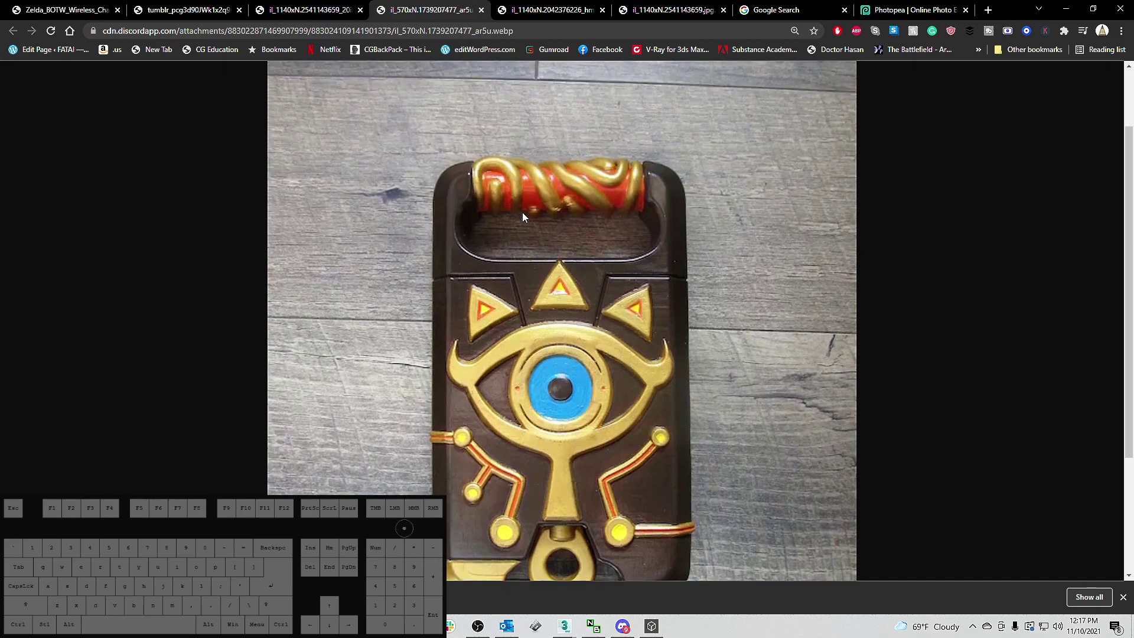
# Create a third Photopea project of 570 × 759 px with a white background for the slate back photo.
pyautogui.click(892, 7)
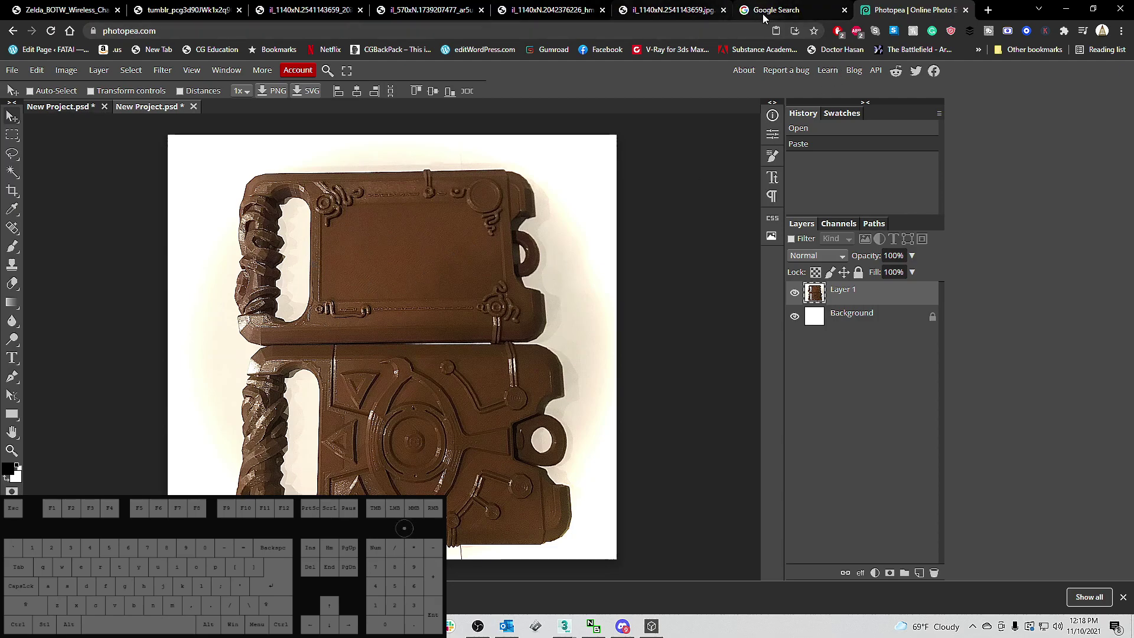
pyautogui.click(12, 69)
pyautogui.click(24, 87)
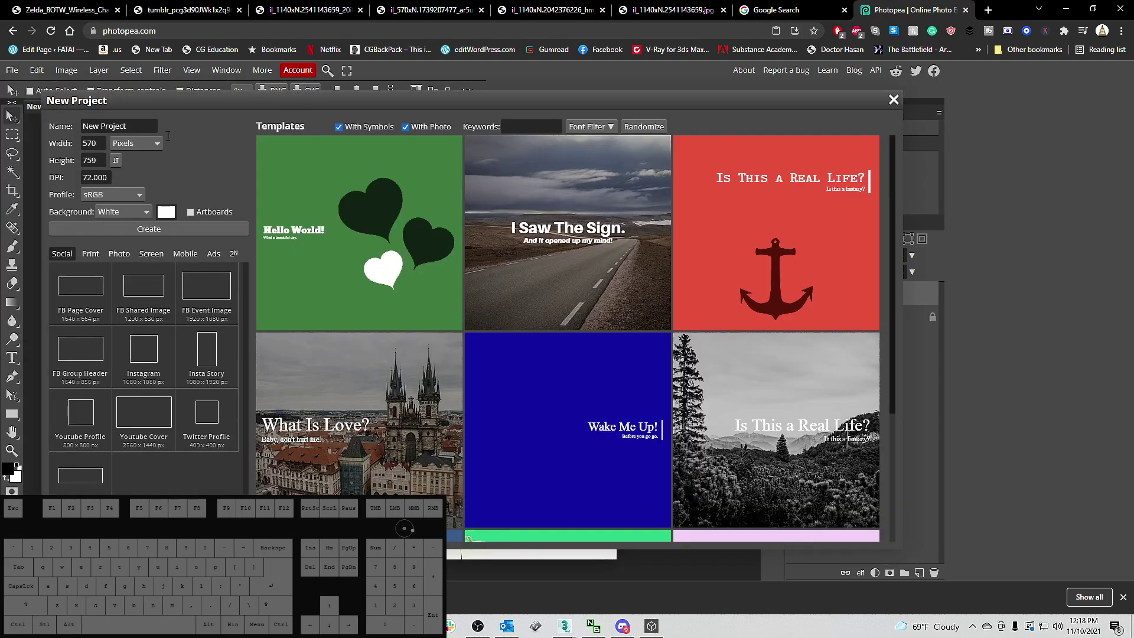
pyautogui.click(169, 229)
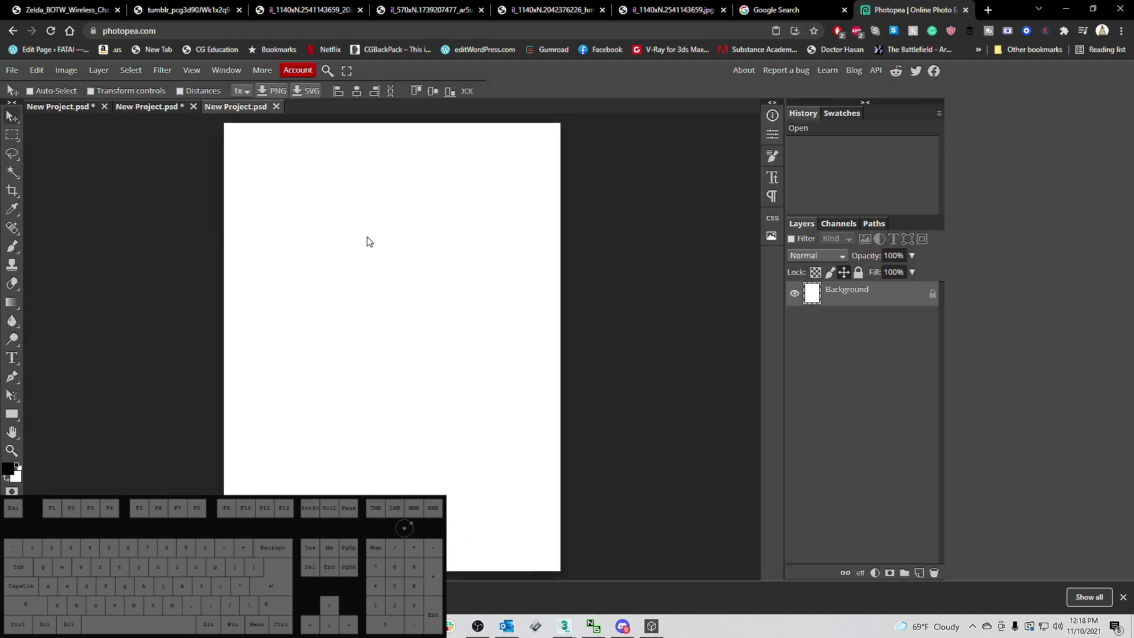
# View the remaining reference tabs, examining the in-game screenshot of the slate's front held in two hands.
pyautogui.click(281, 7)
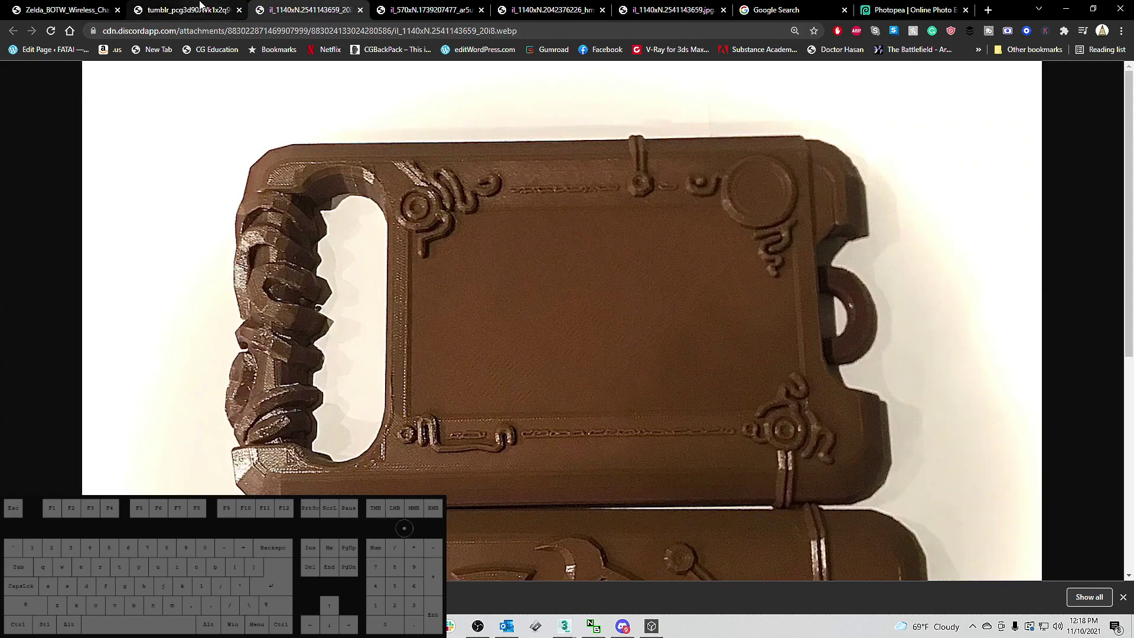
pyautogui.click(201, 7)
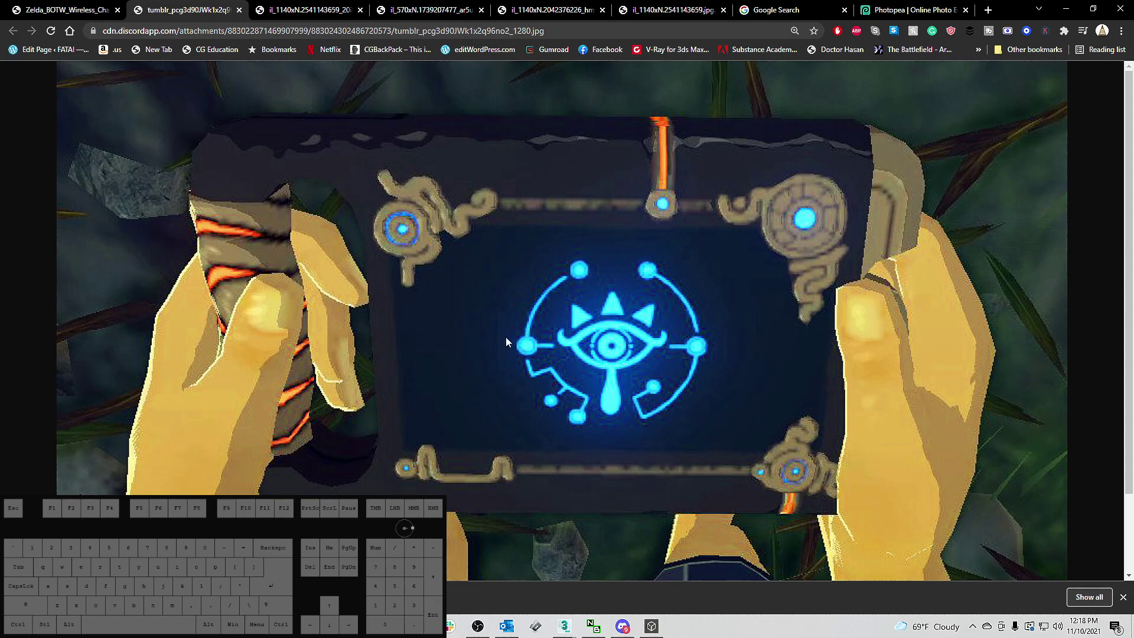
pyautogui.scroll(-1, 707, 228)
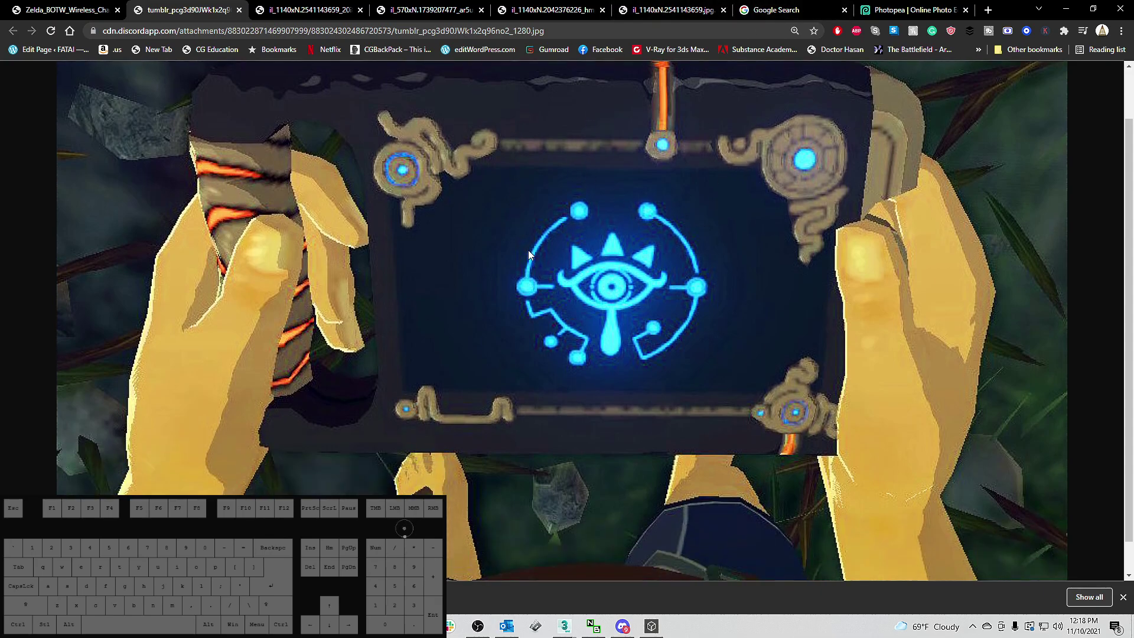
pyautogui.scroll(-1, 530, 252)
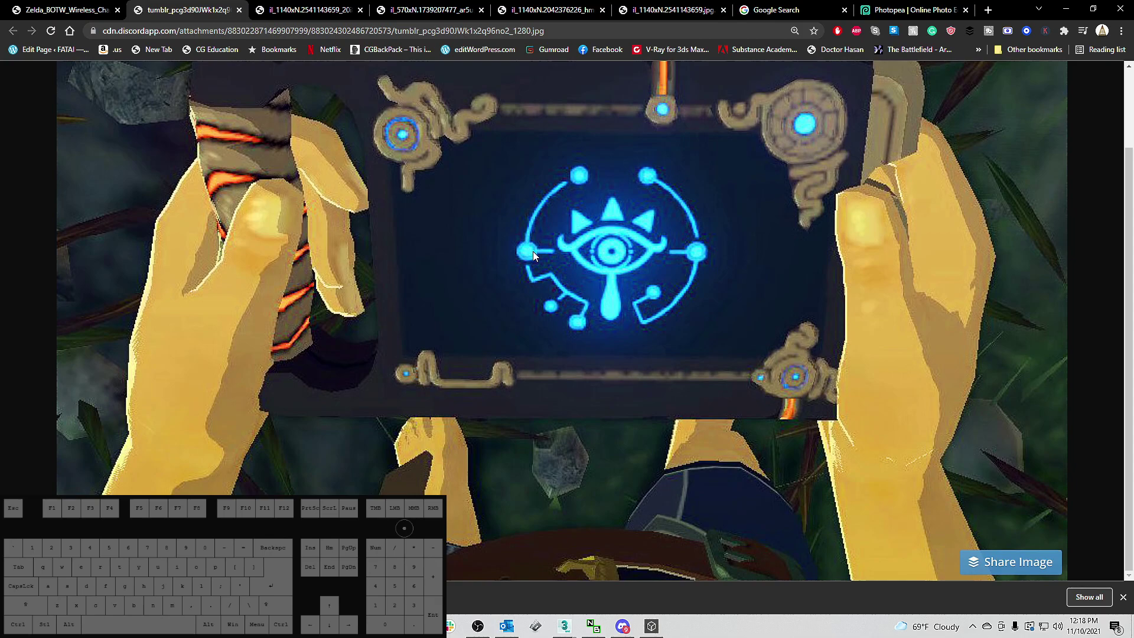
# Compare the open reference tabs, examining the brown slate photo, the in-game front view and the wireless charger photo of the slate's back.
pyautogui.scroll(2, 590, 156)
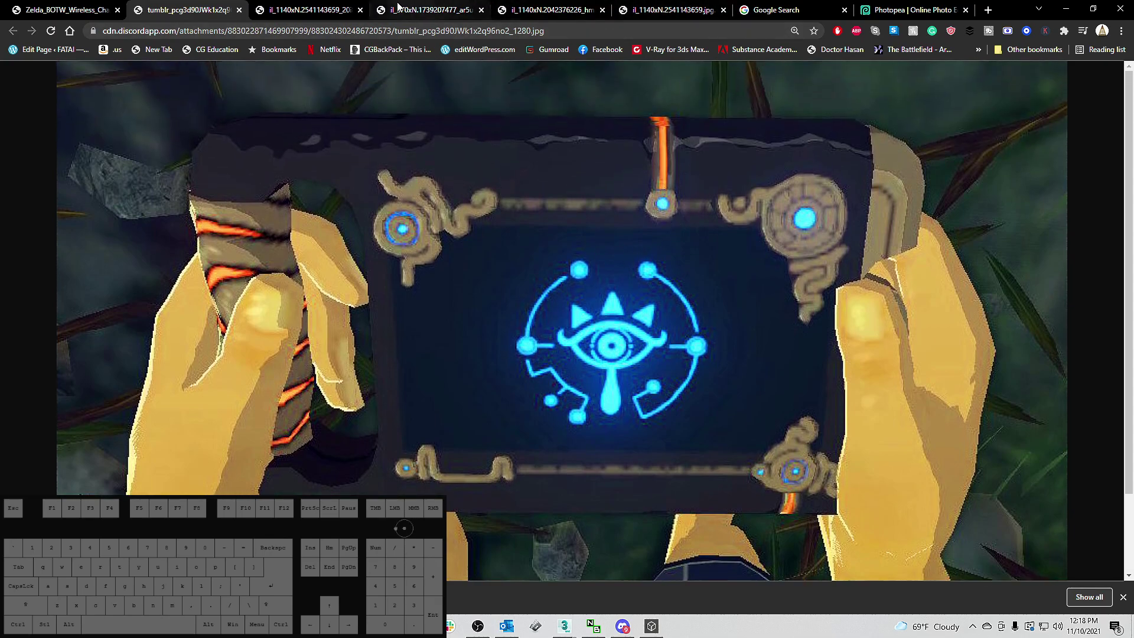
pyautogui.click(347, 8)
pyautogui.click(401, 7)
pyautogui.click(526, 6)
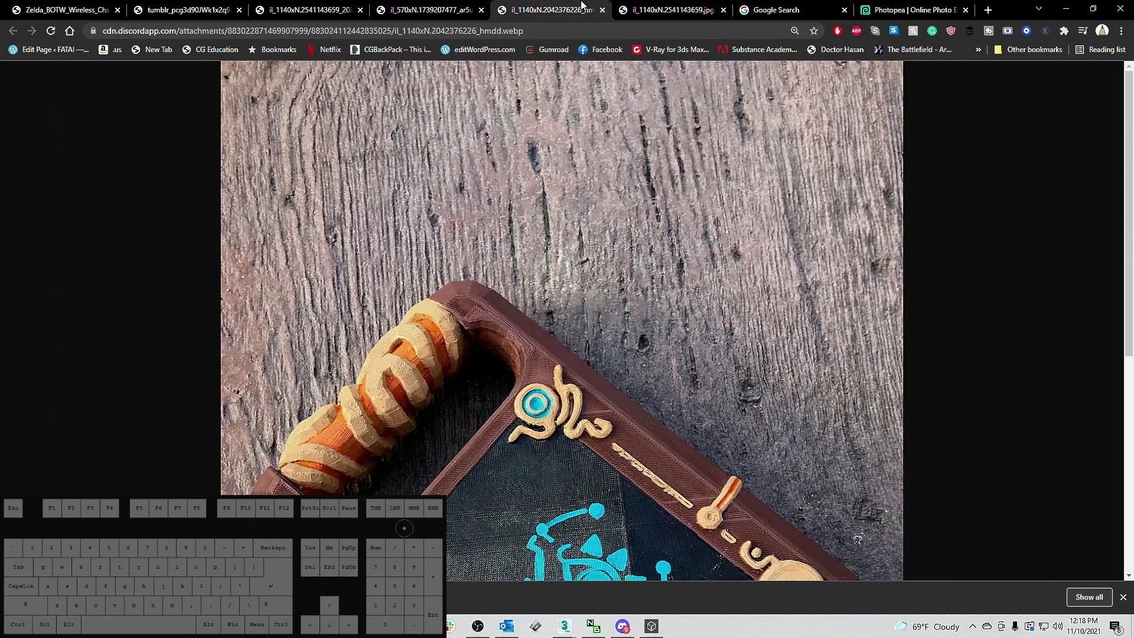
pyautogui.click(441, 4)
pyautogui.click(546, 9)
pyautogui.scroll(-5, 595, 257)
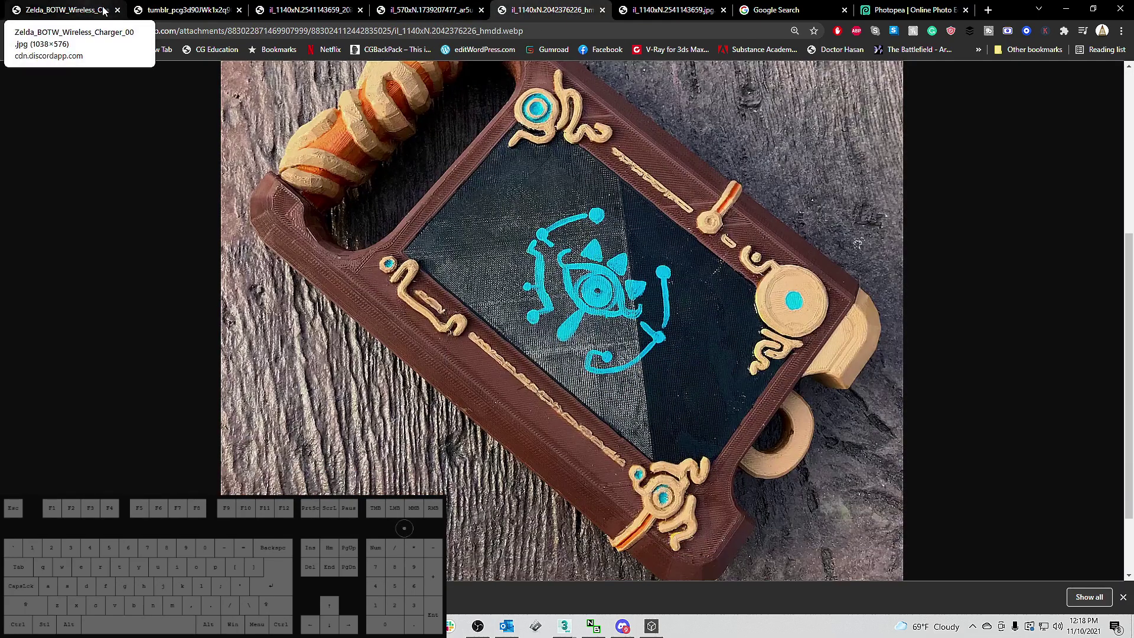
pyautogui.click(154, 6)
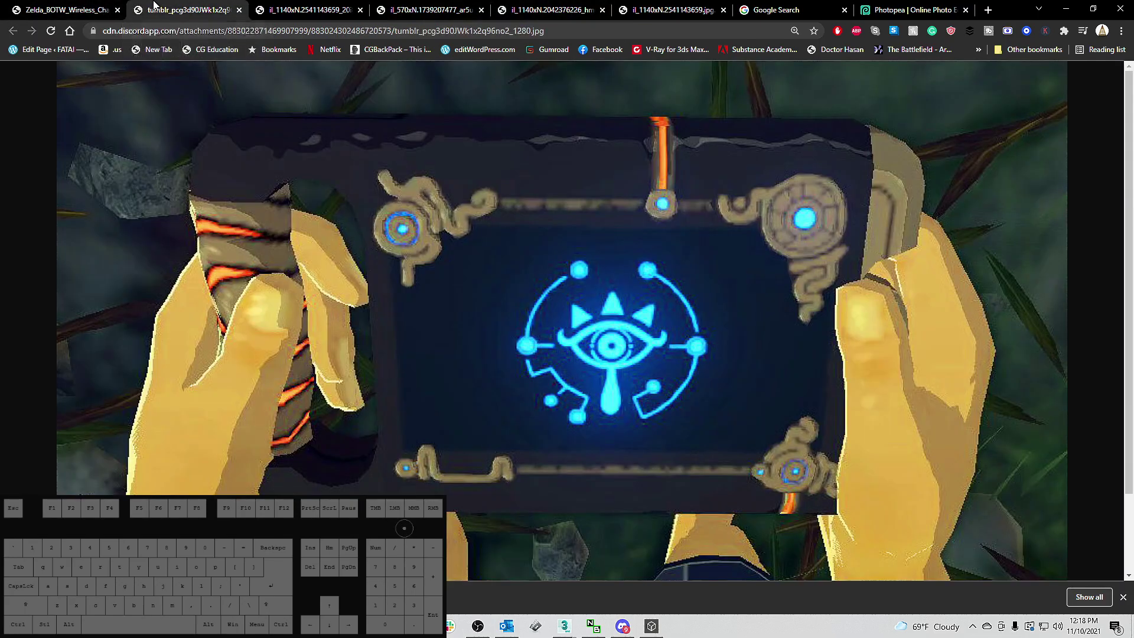
pyautogui.click(72, 5)
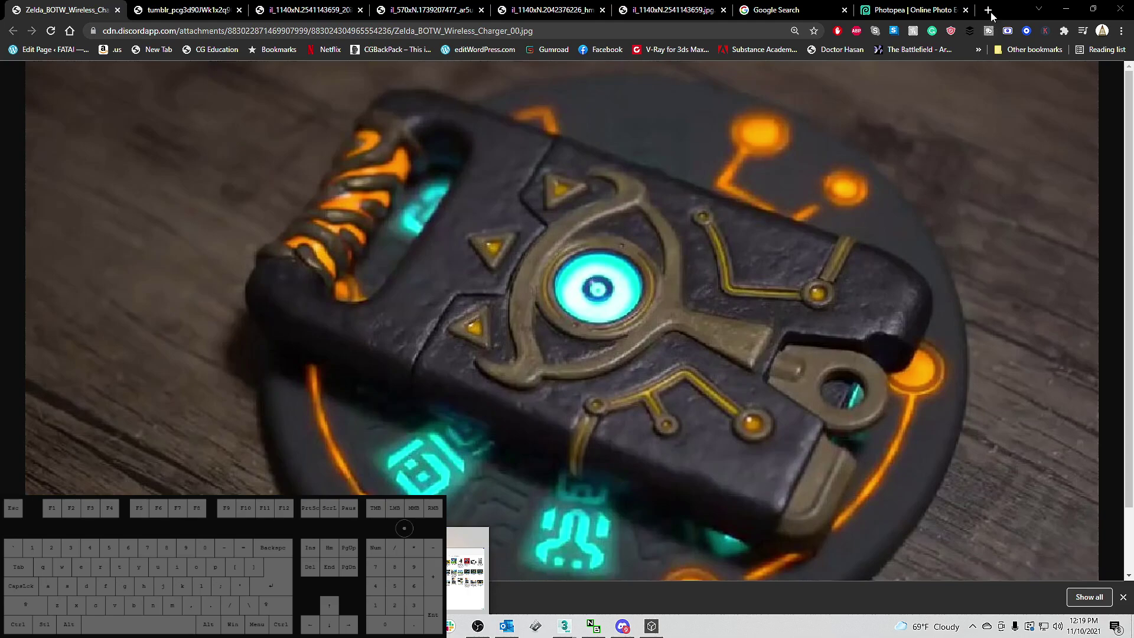
# In the 02_References folder, view the slate photos il_1140xN.2090023477_h3x1 (back) and il_1140xN.2155080434_hqvu (front) one after the other.
pyautogui.click(466, 566)
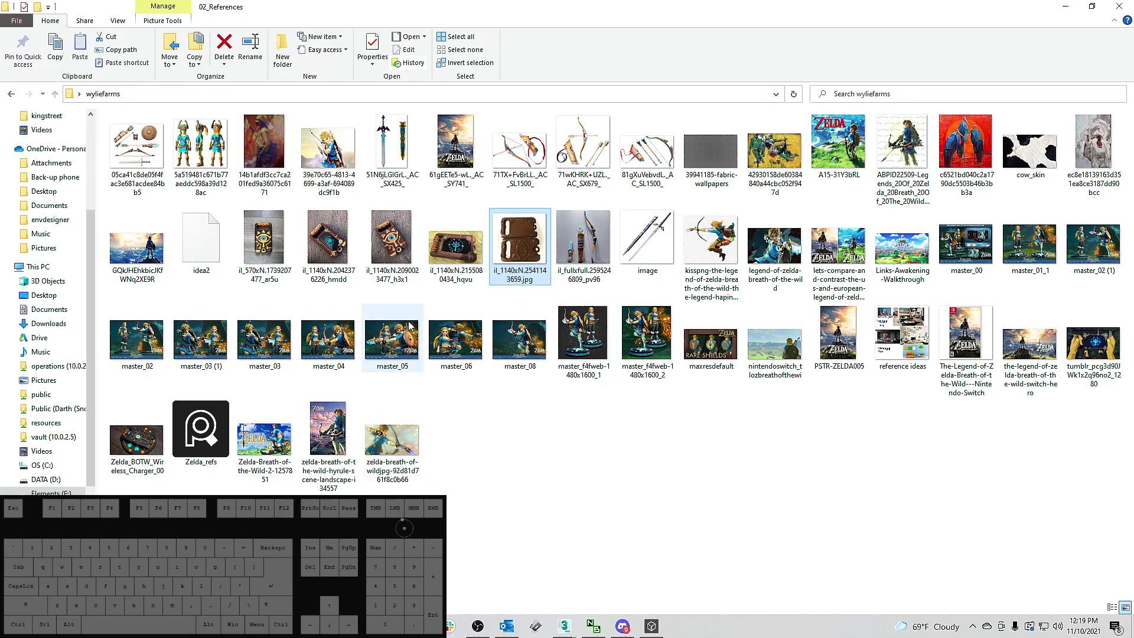
pyautogui.click(396, 248)
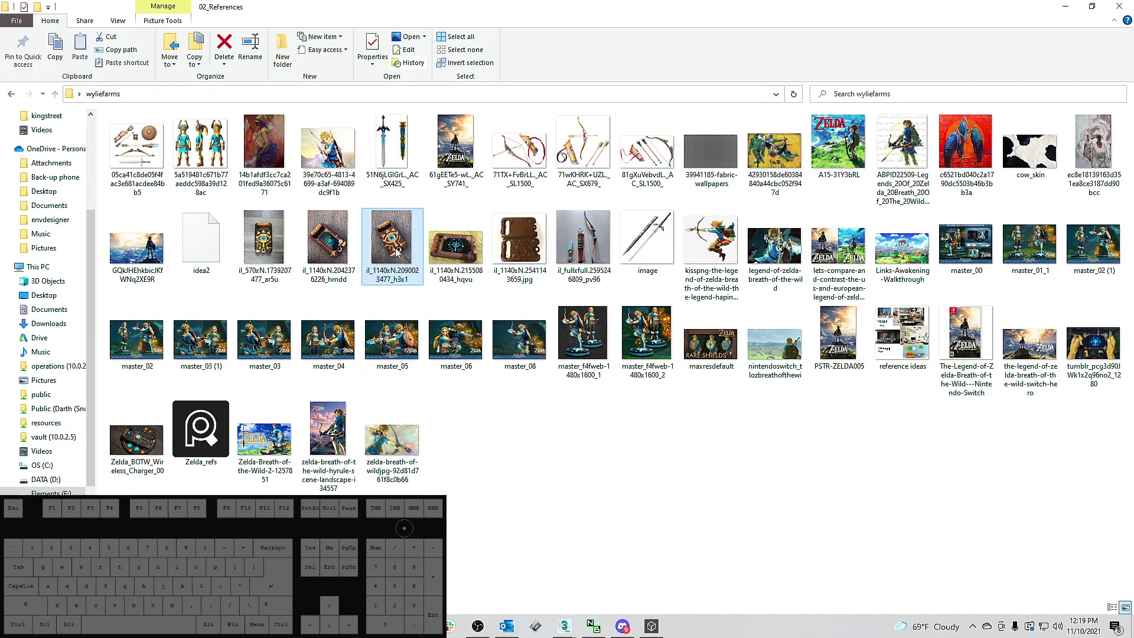
pyautogui.doubleClick(401, 247)
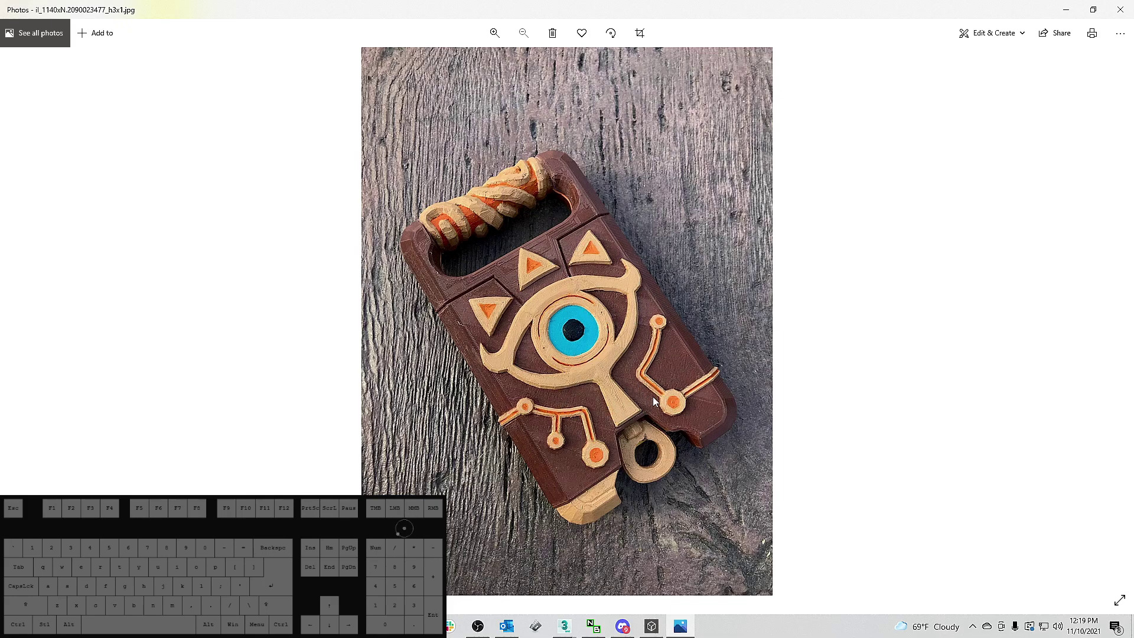
pyautogui.rightClick(598, 309)
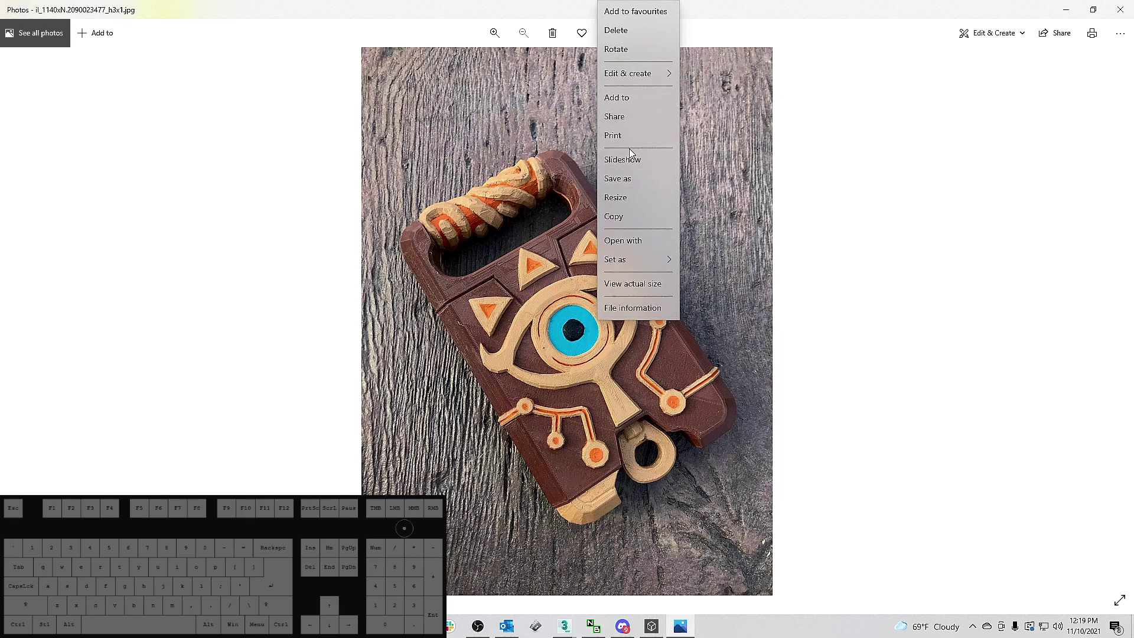
pyautogui.click(863, 164)
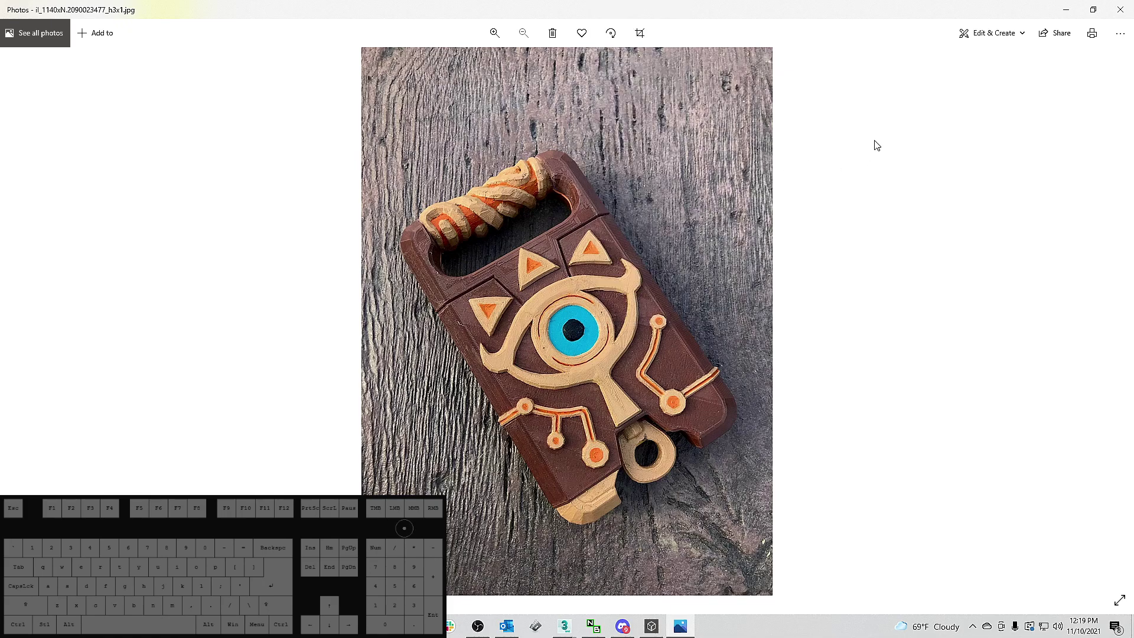
pyautogui.click(1120, 9)
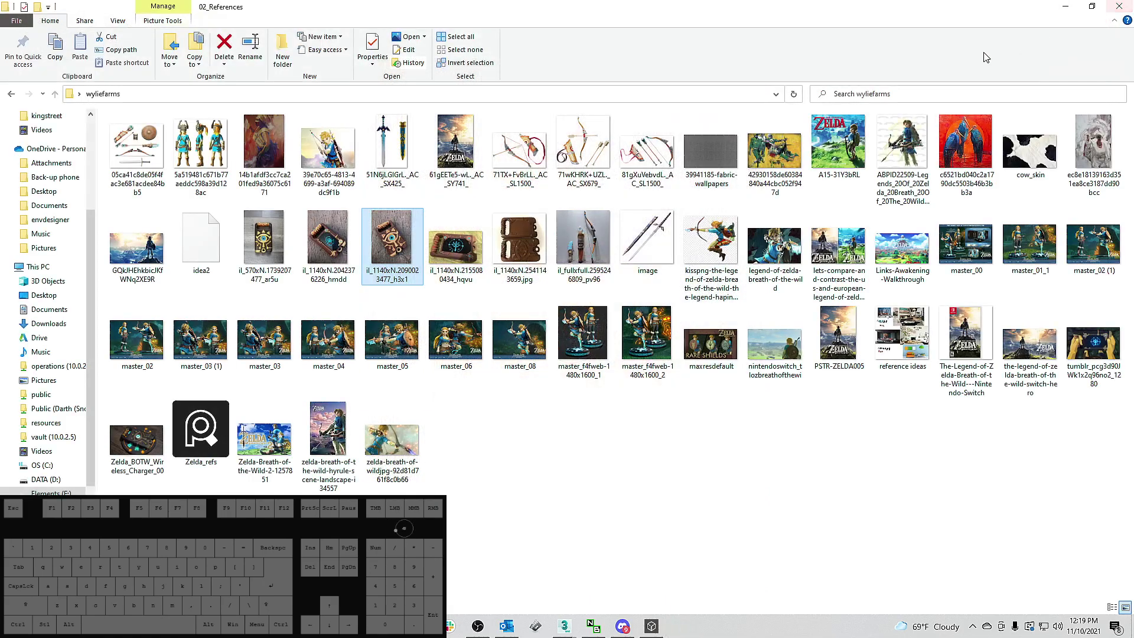
pyautogui.doubleClick(455, 265)
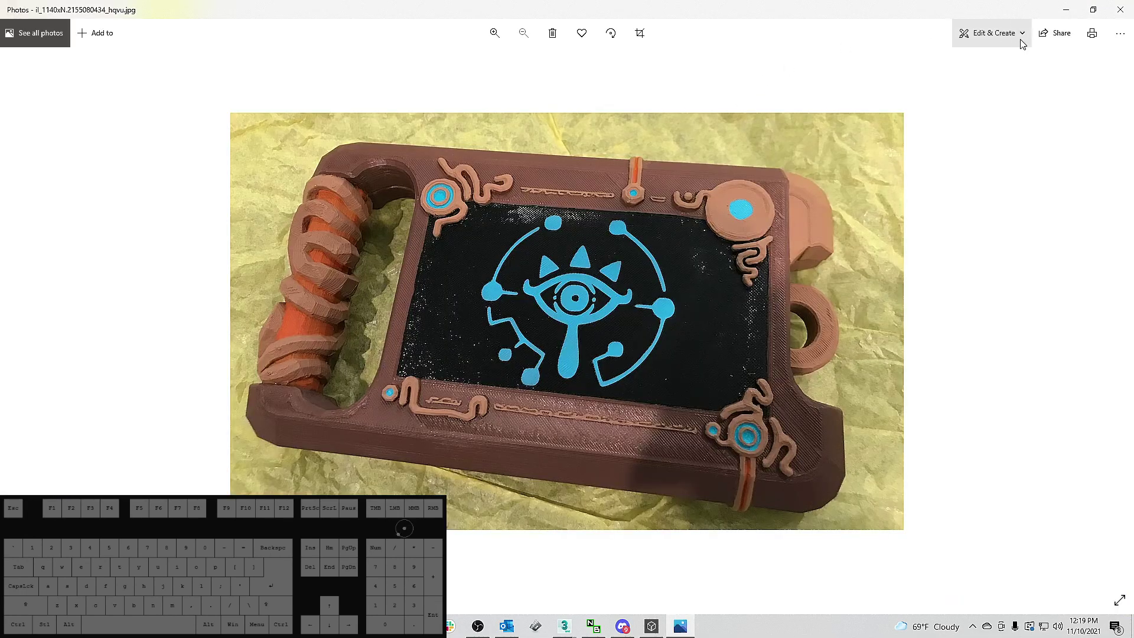
pyautogui.click(1120, 10)
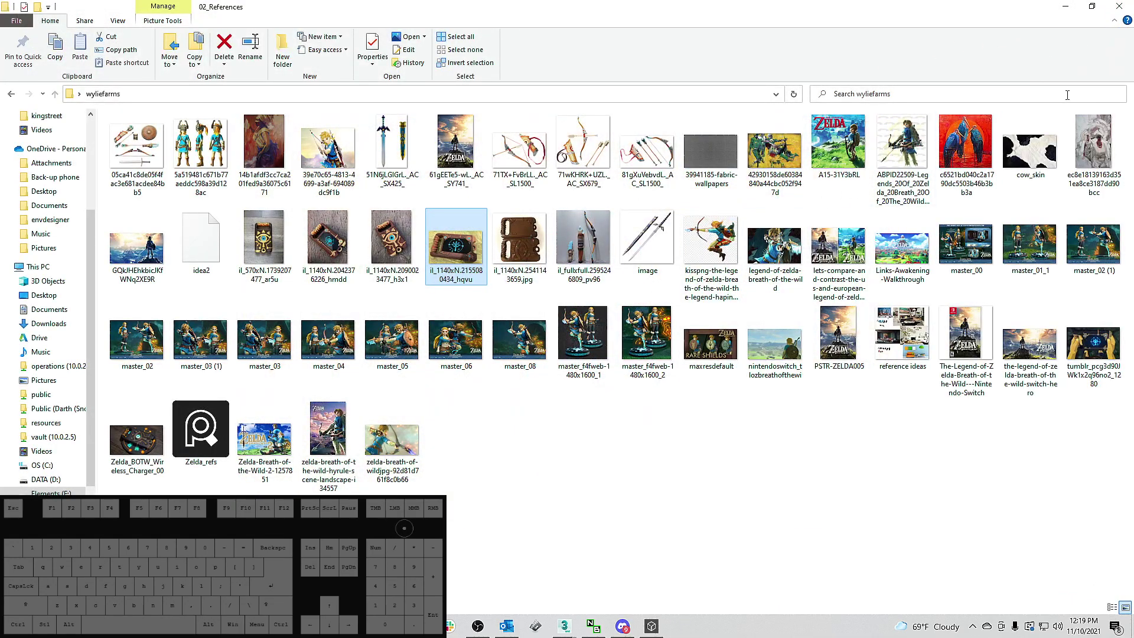
pyautogui.click(1067, 11)
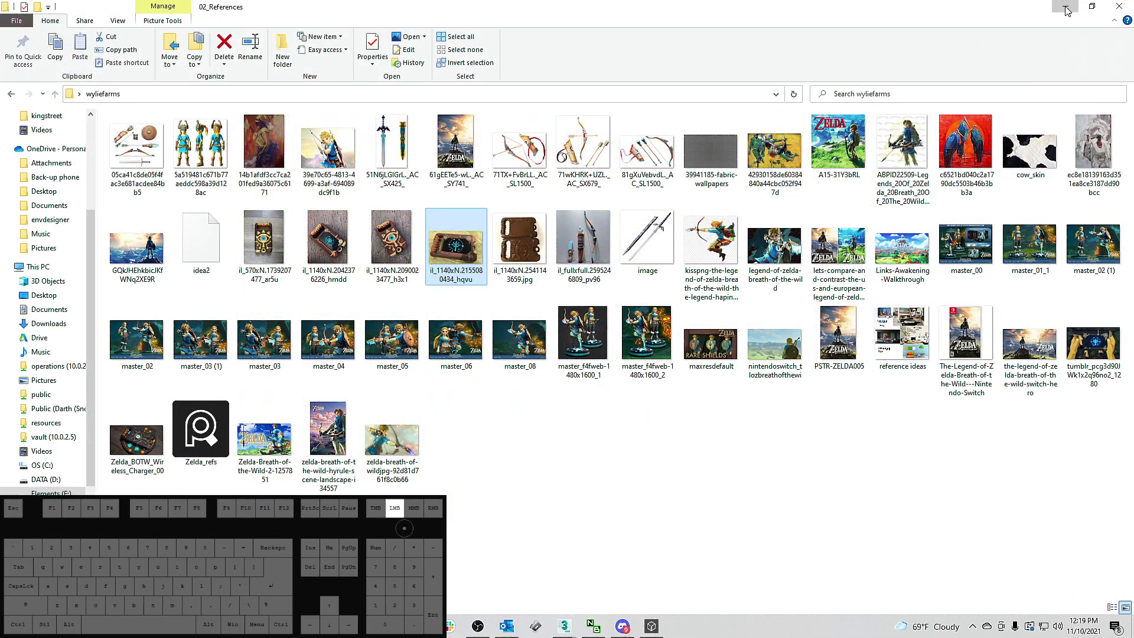
# Switch to the Zelda poster scene in 3ds Max and replace the image of bitmap Map #6 with il_1140xN.2090023477_h3x1 from 02_References.
pyautogui.moveTo(564, 625)
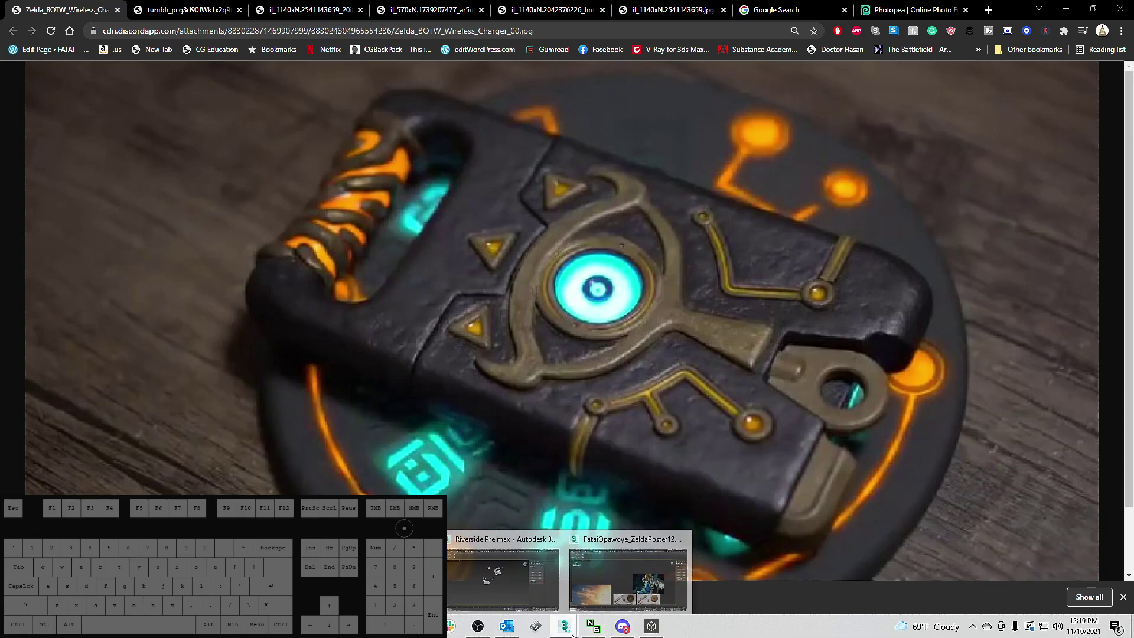
pyautogui.click(644, 555)
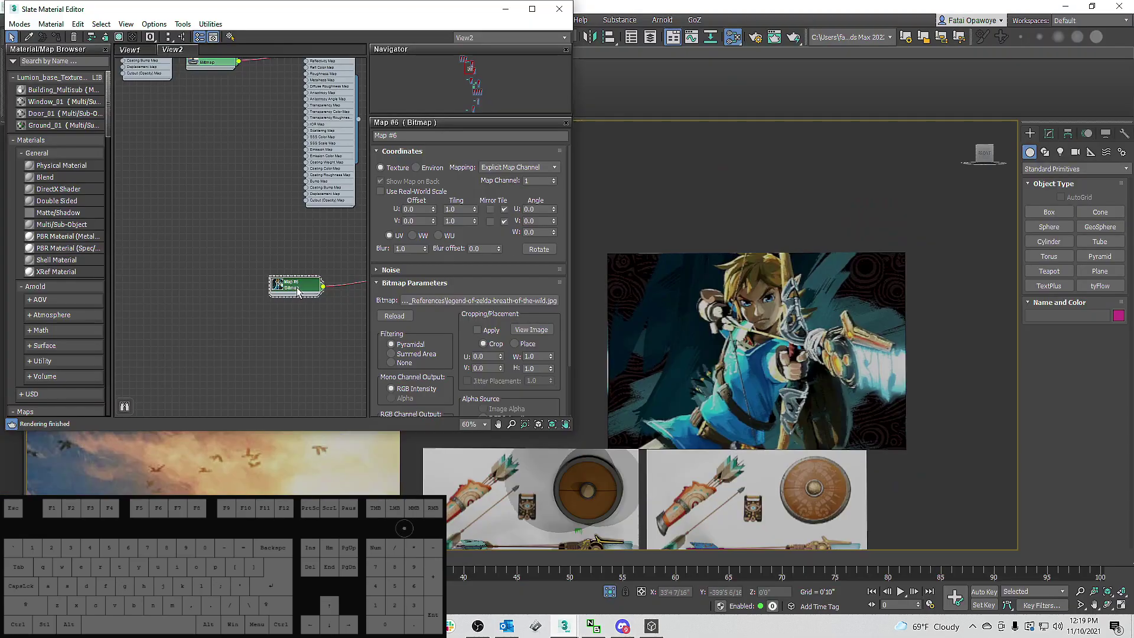
pyautogui.click(476, 300)
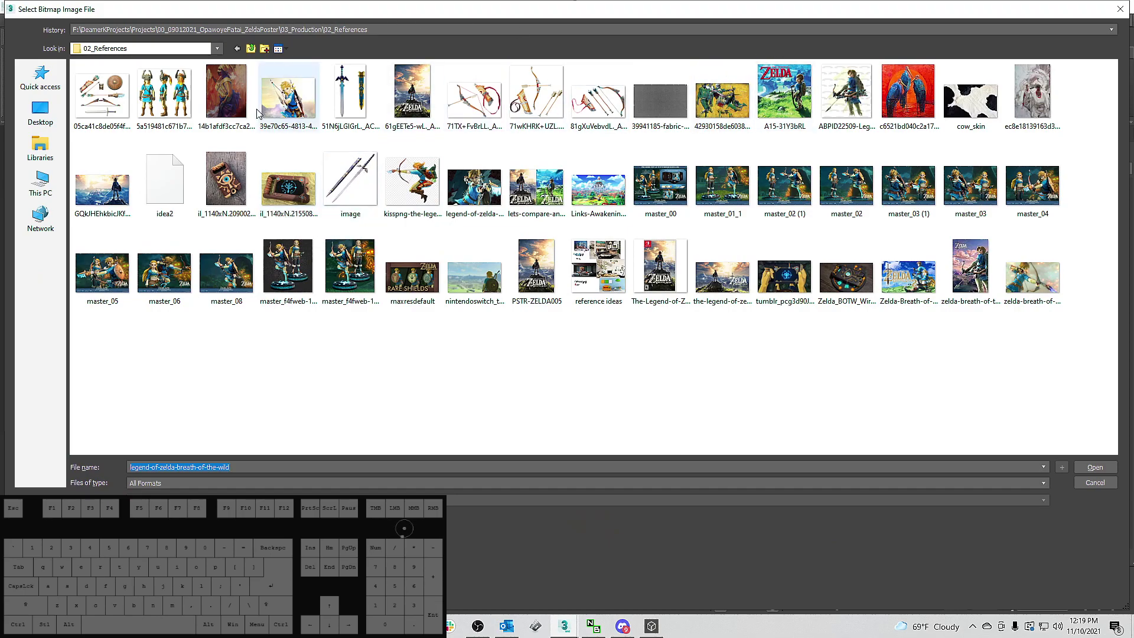
pyautogui.click(209, 181)
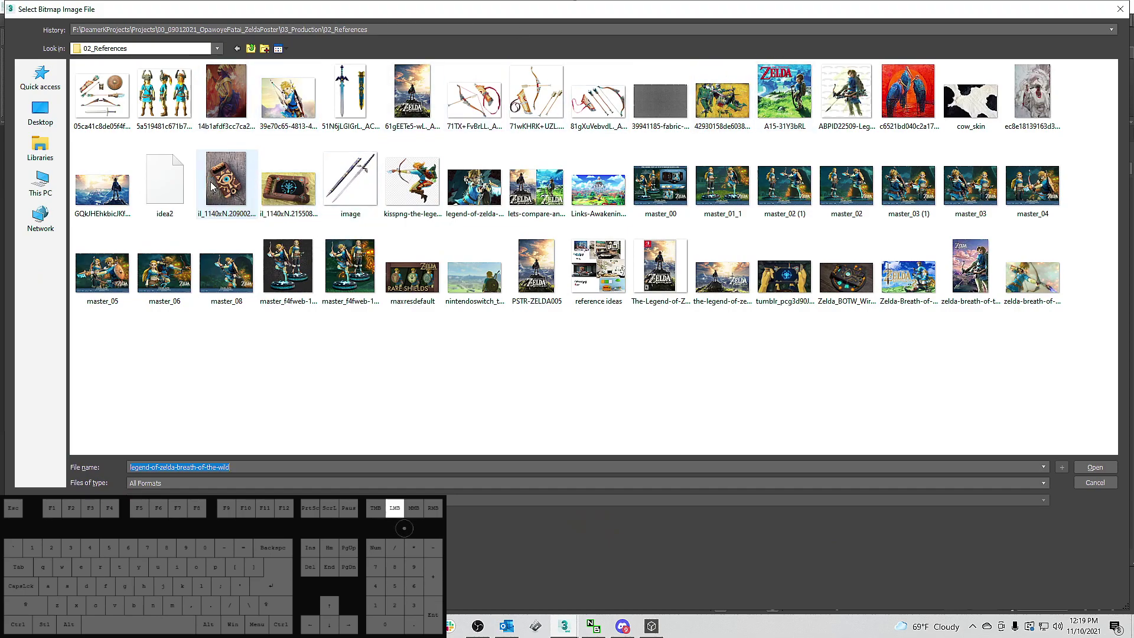
pyautogui.click(278, 192)
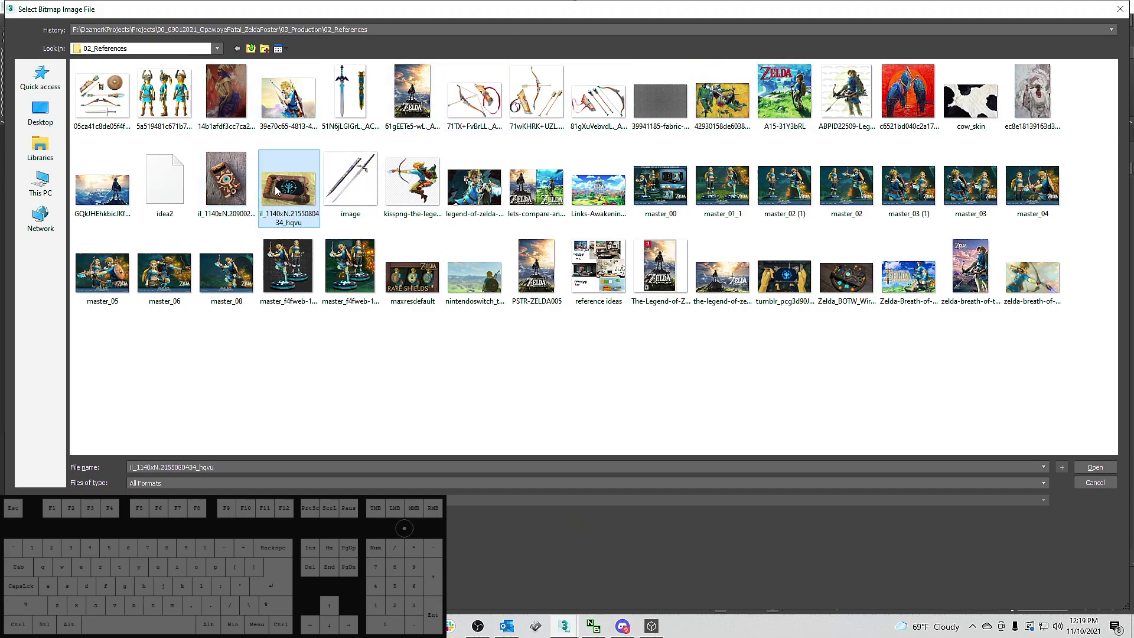
pyautogui.click(239, 187)
pyautogui.click(251, 48)
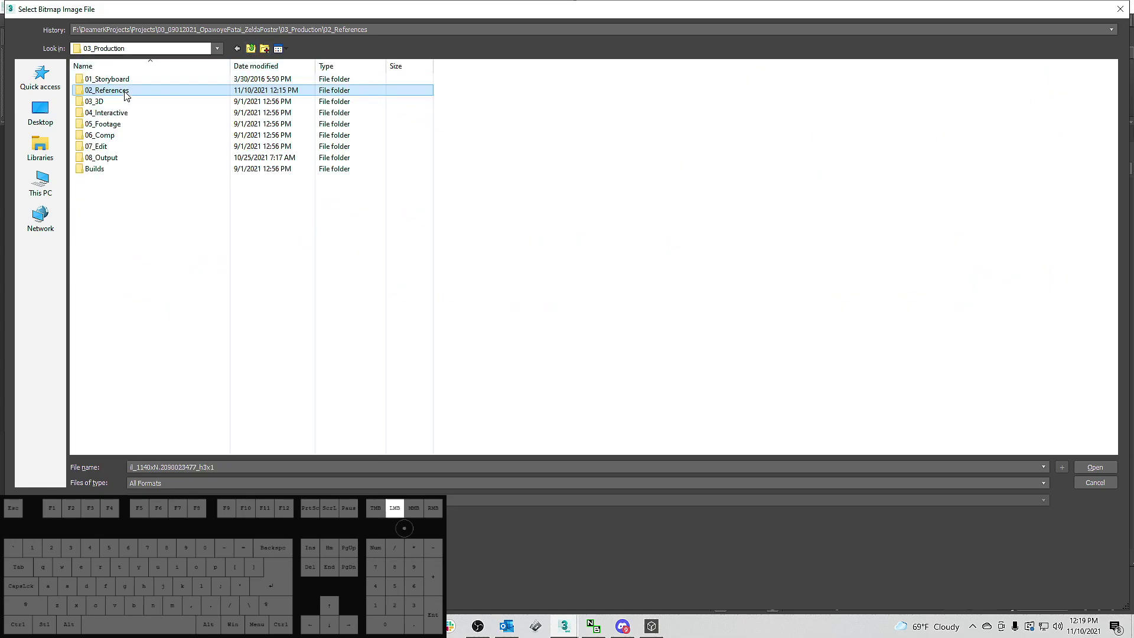
pyautogui.doubleClick(126, 94)
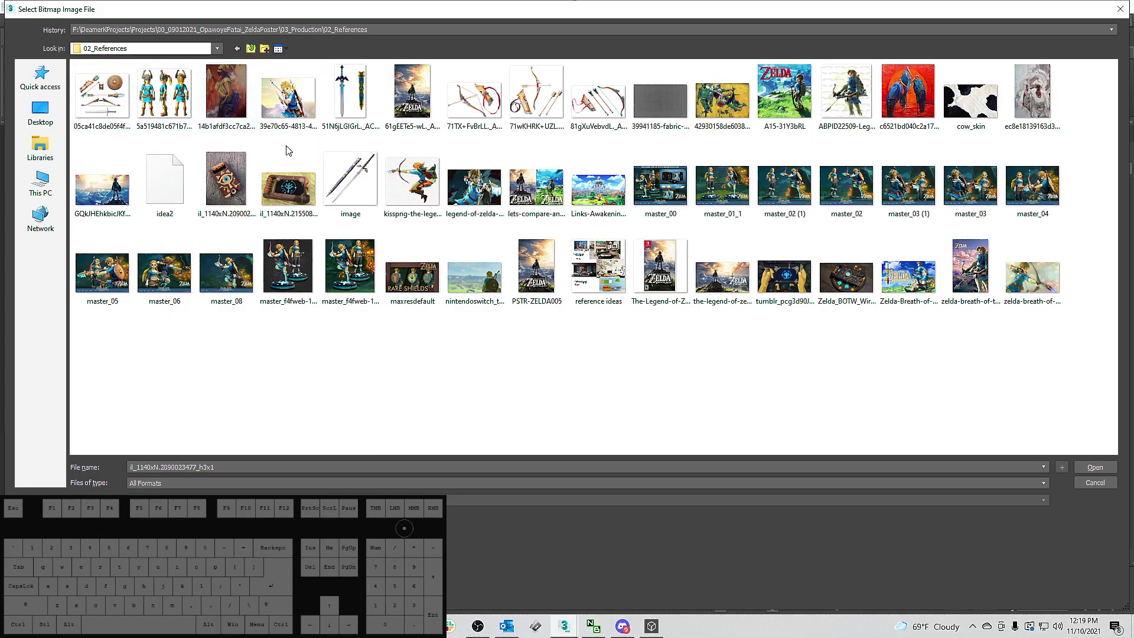
pyautogui.doubleClick(233, 205)
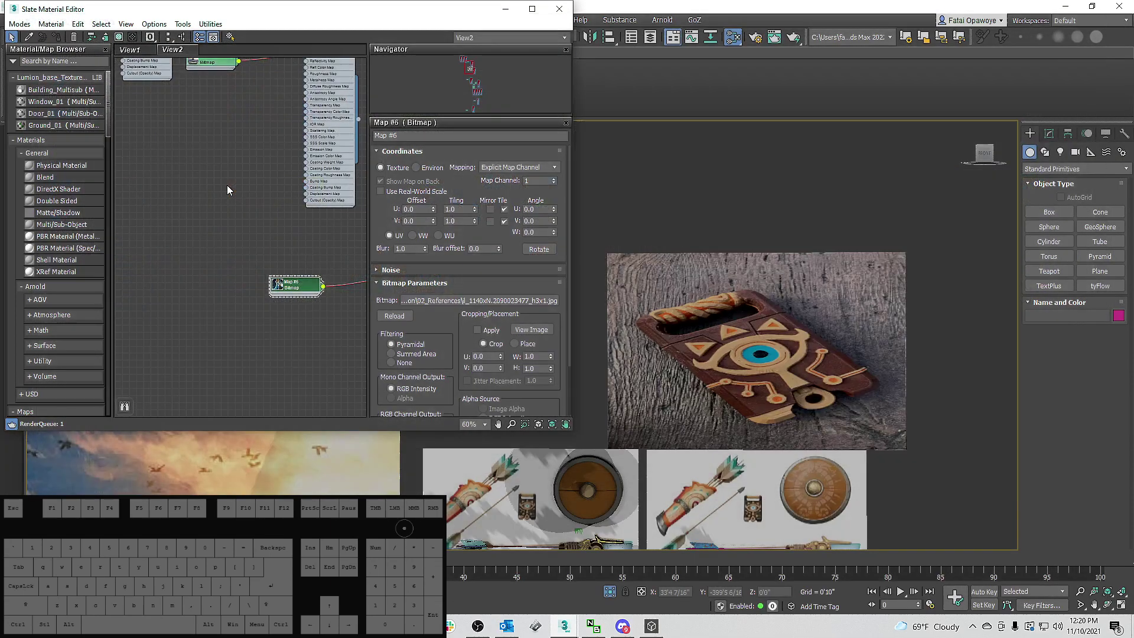
# Bitmap-fit the reference plane's UVW Map to il_1140xN.2090023477_h3x1 so the slate photo keeps its proportions.
pyautogui.moveTo(739, 317); pyautogui.dragTo(719, 299, button='middle')
pyautogui.click(730, 290)
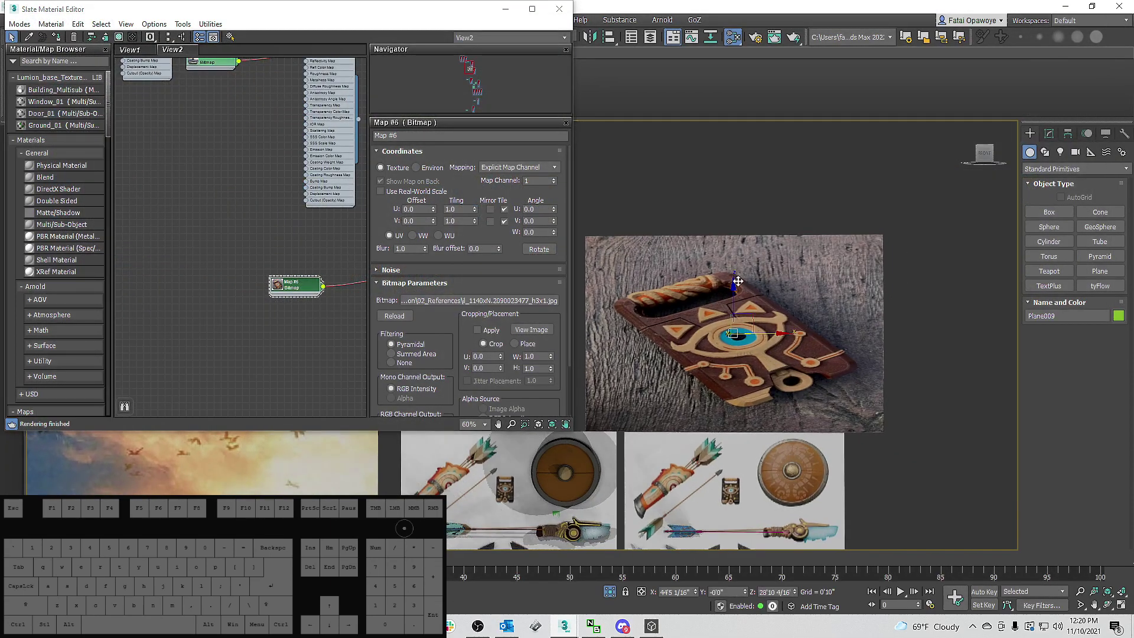
pyautogui.click(1049, 134)
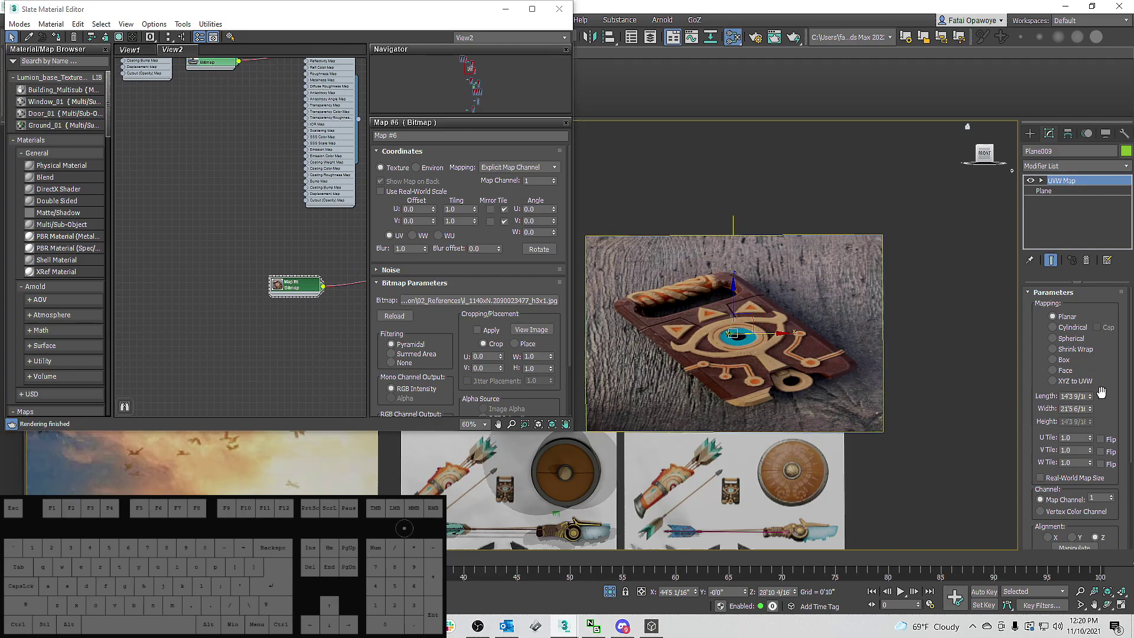
pyautogui.moveTo(1039, 329); pyautogui.dragTo(1039, 193)
pyautogui.click(1054, 443)
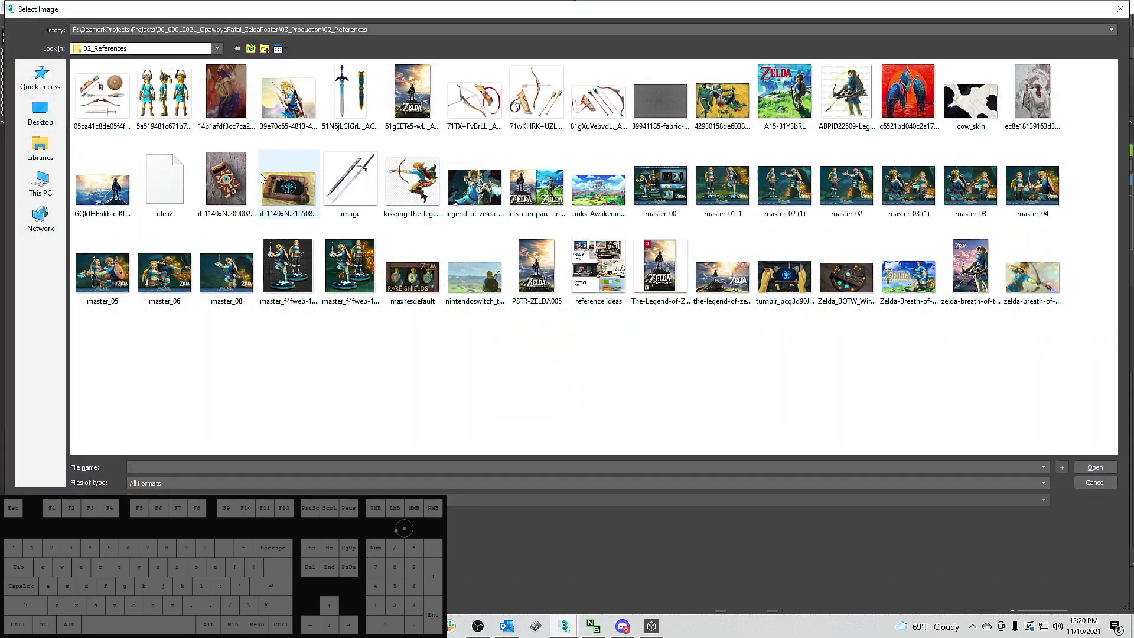
pyautogui.doubleClick(229, 185)
pyautogui.moveTo(743, 312); pyautogui.dragTo(749, 266, button='middle')
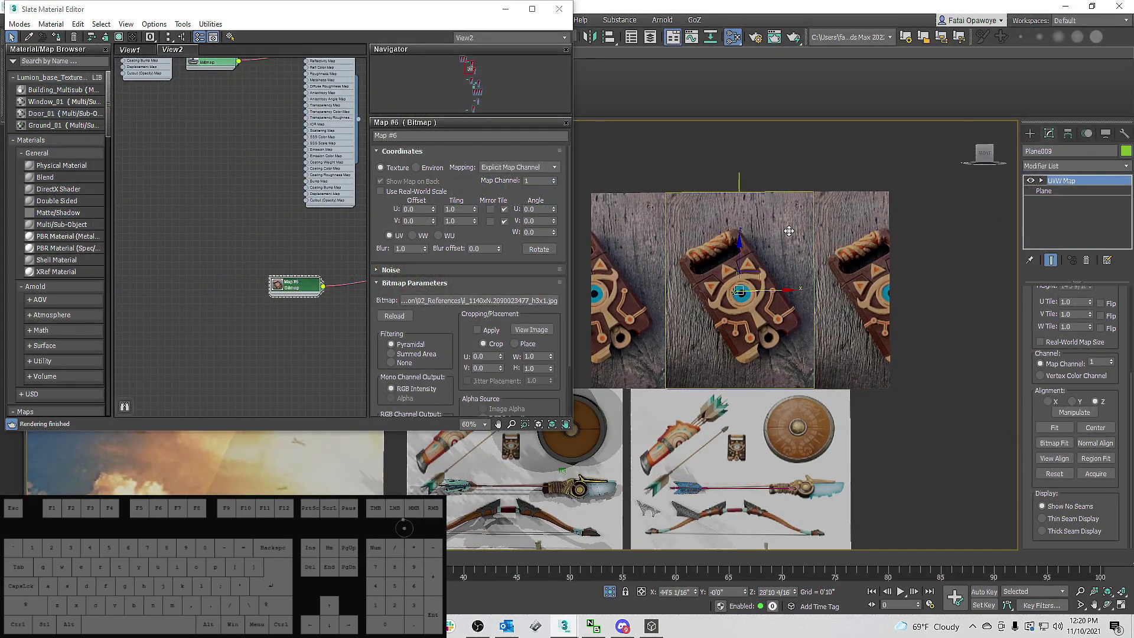
# Narrow the reference plane to a width of about 9'10 12/16" and rotate it 30° so the slate stands upright.
pyautogui.click(1068, 188)
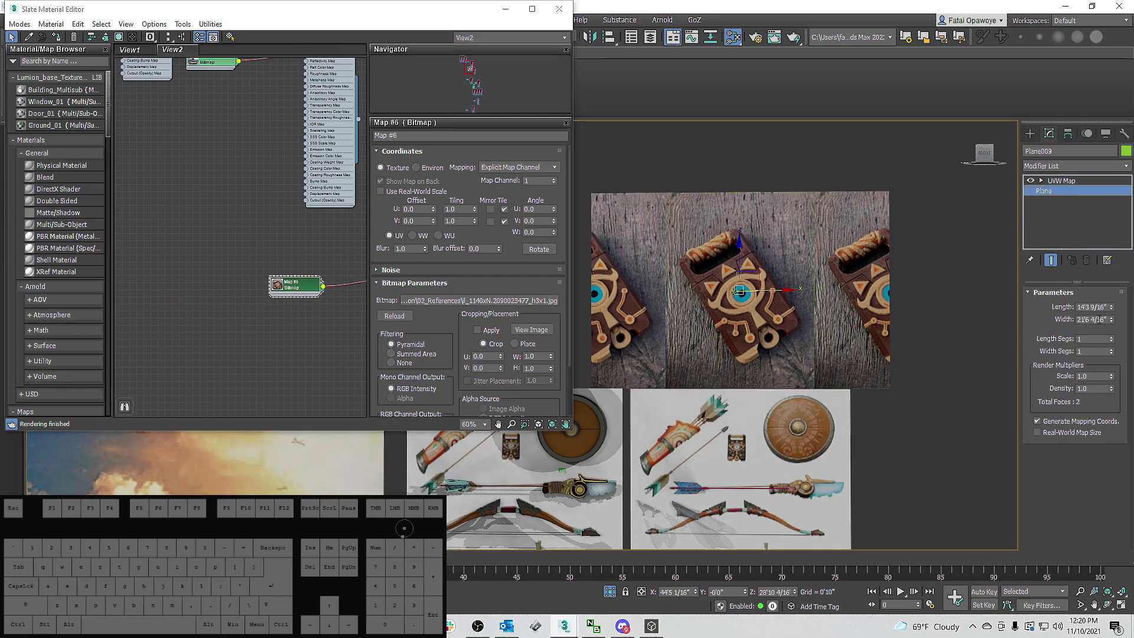
pyautogui.moveTo(1107, 339); pyautogui.dragTo(1105, 353)
pyautogui.press('e')
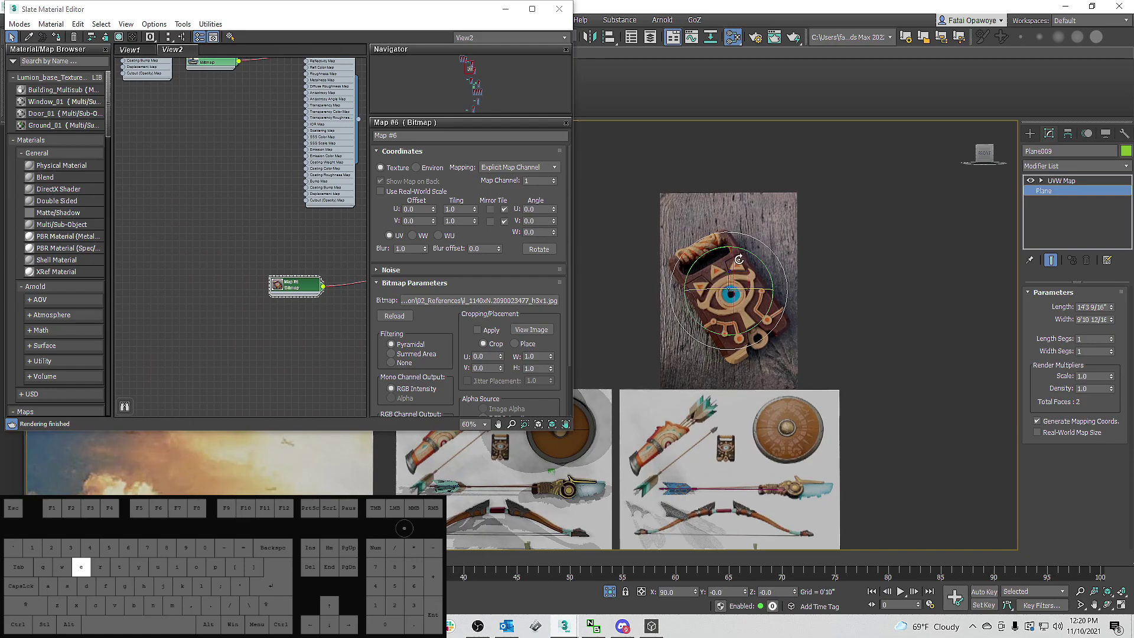
pyautogui.moveTo(750, 254); pyautogui.dragTo(710, 277)
pyautogui.scroll(8, 739, 263)
pyautogui.scroll(-5, 742, 255)
pyautogui.moveTo(709, 277); pyautogui.dragTo(708, 245, button='middle')
# Duplicate the slate photo's physical material together with its bitmap node in the Slate Material Editor.
pyautogui.scroll(-6, 713, 254)
pyautogui.scroll(-2, 276, 260)
pyautogui.moveTo(276, 263); pyautogui.dragTo(255, 195, button='middle')
pyautogui.scroll(-3, 302, 199)
pyautogui.moveTo(243, 175)
pyautogui.mouseDown()
pyautogui.moveTo(311, 215)
pyautogui.moveTo(307, 288)
pyautogui.mouseUp()
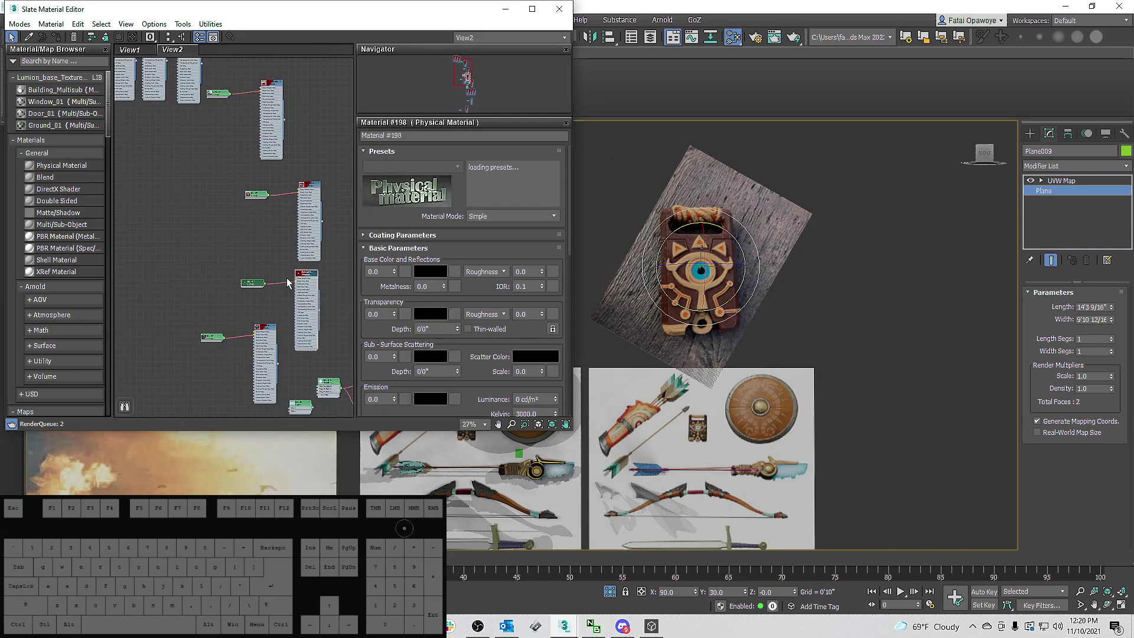
# Open the image choice for bitmap Map #11, list all file types, and copy the converted slate images into 02_References.
pyautogui.doubleClick(250, 284)
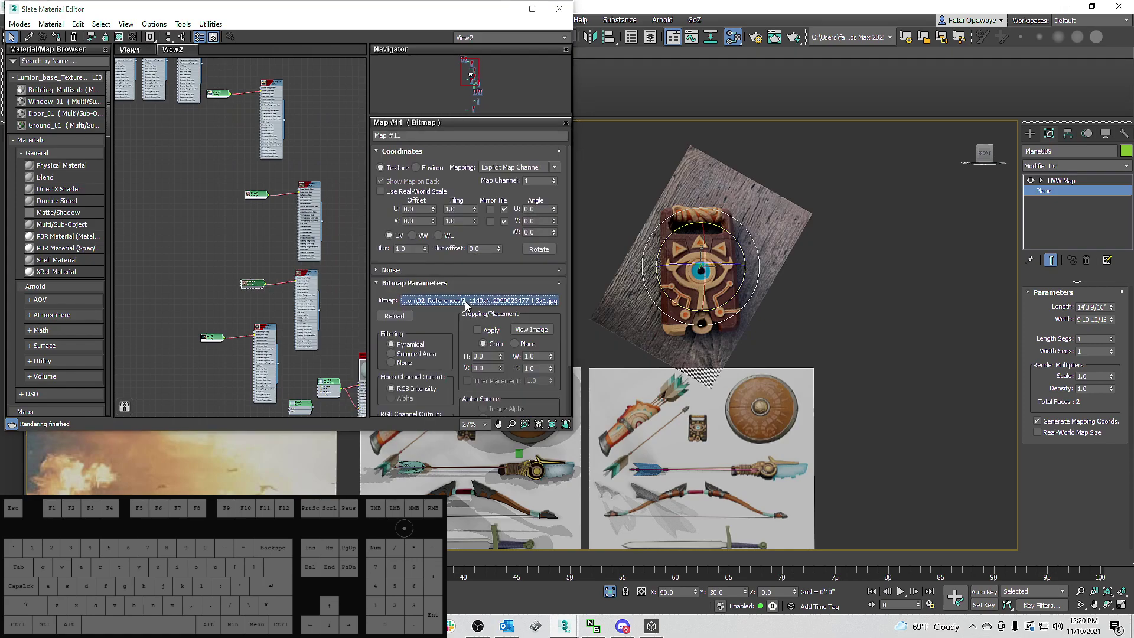
pyautogui.click(470, 300)
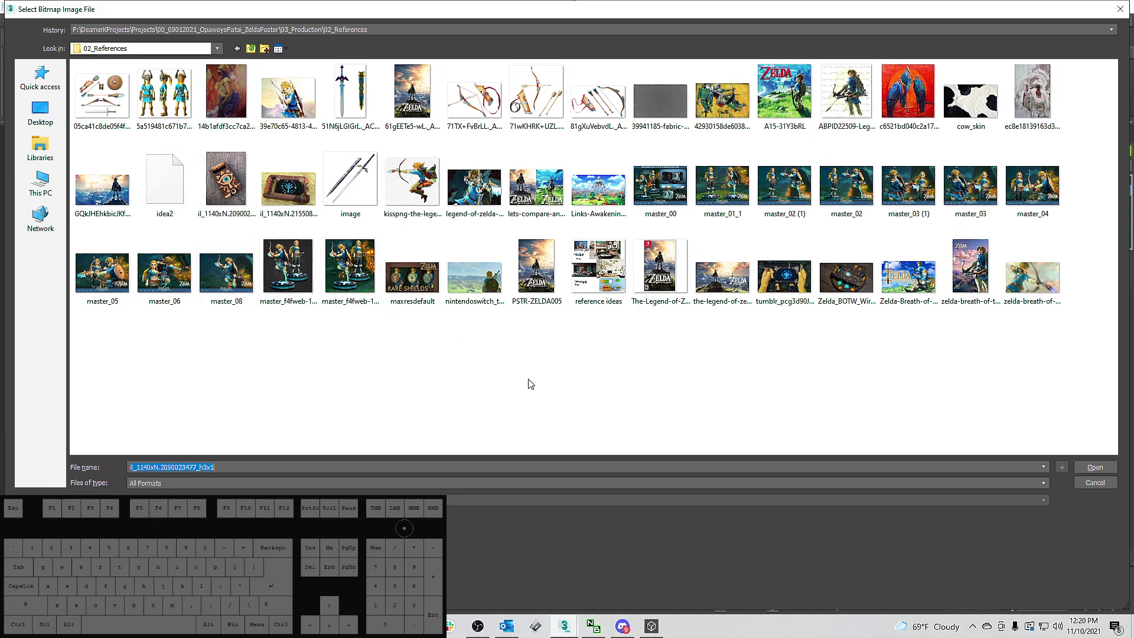
pyautogui.click(501, 483)
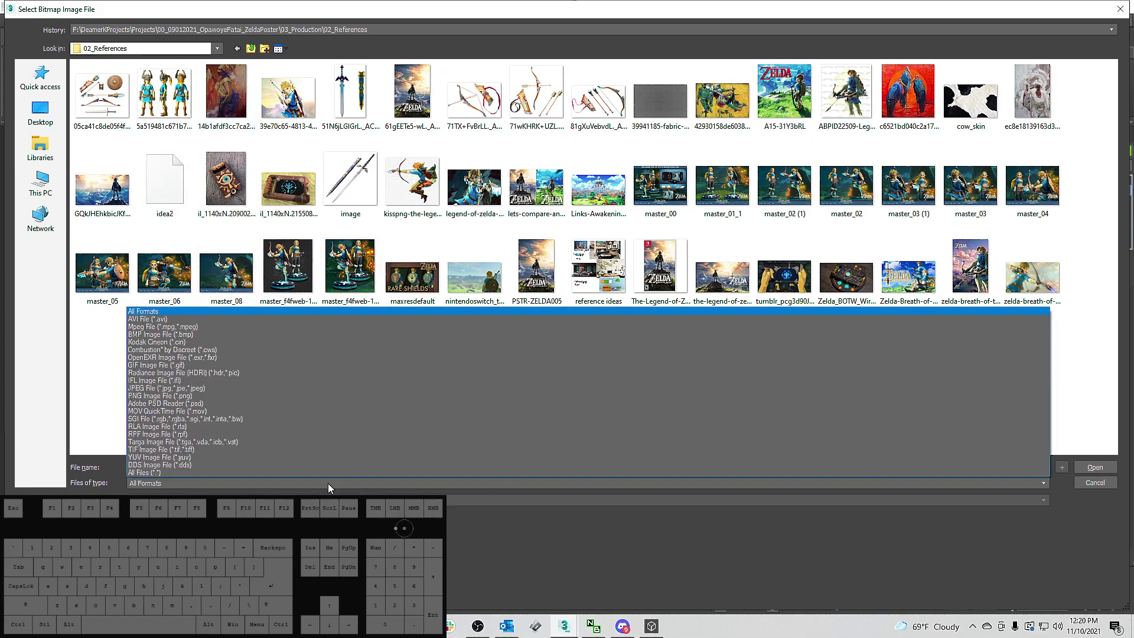
pyautogui.click(228, 472)
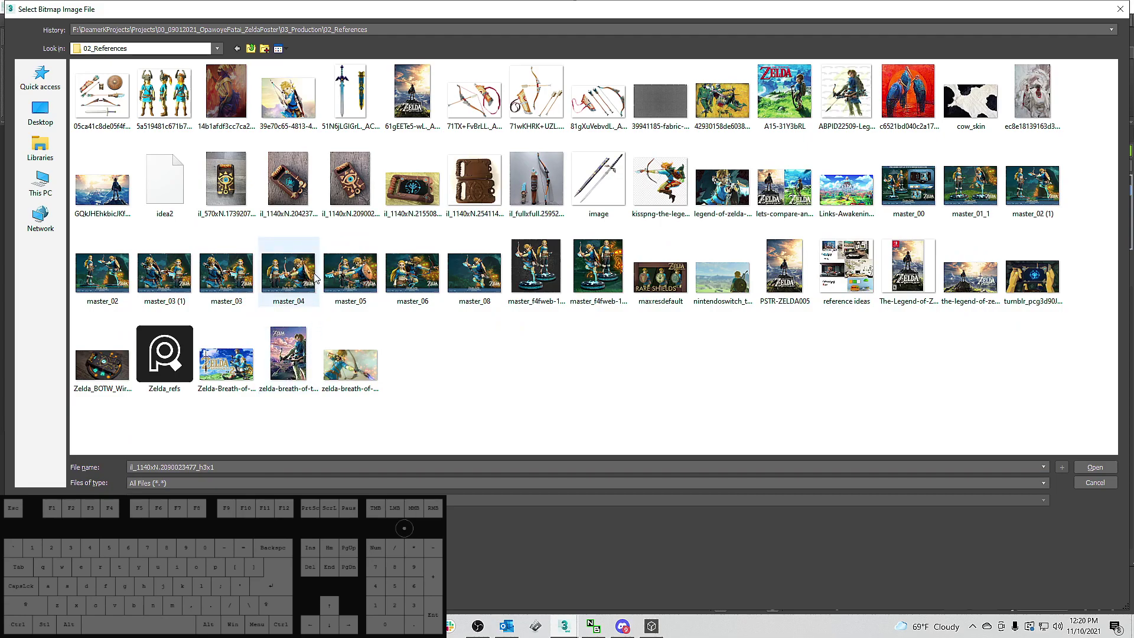
pyautogui.click(284, 187)
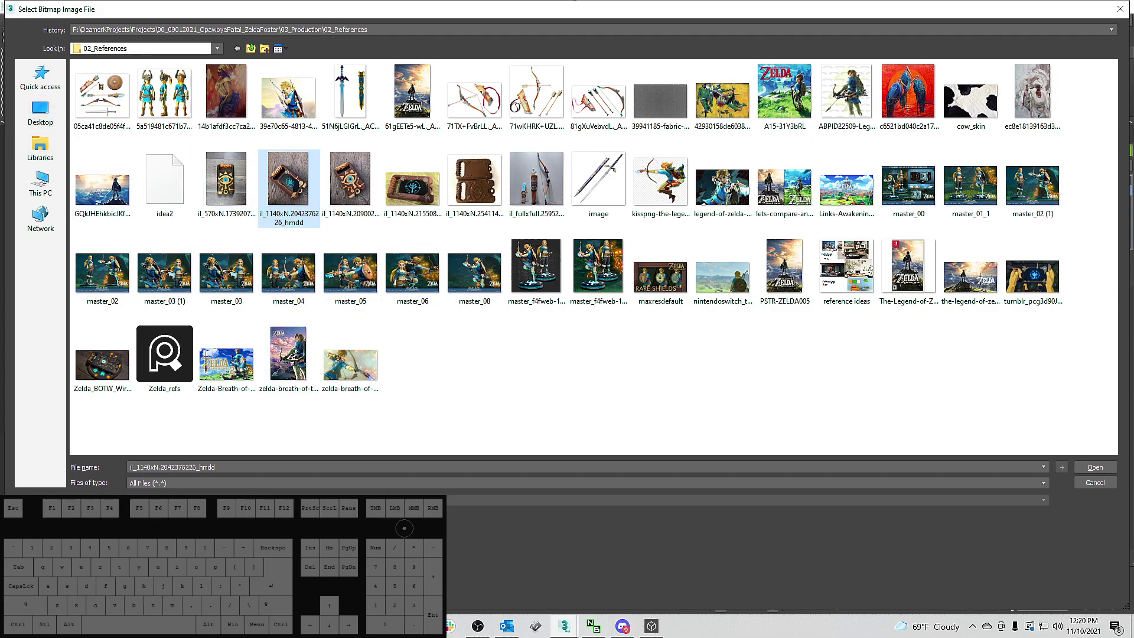
pyautogui.click(362, 625)
pyautogui.click(449, 568)
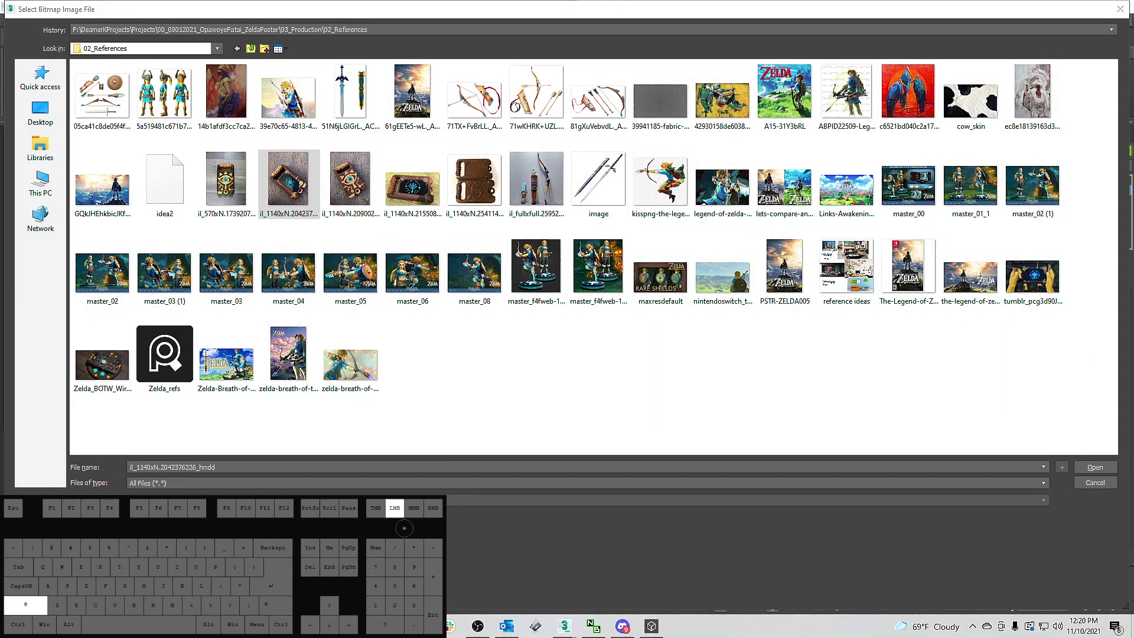
pyautogui.moveTo(0, 118); pyautogui.dragTo(384, 218)
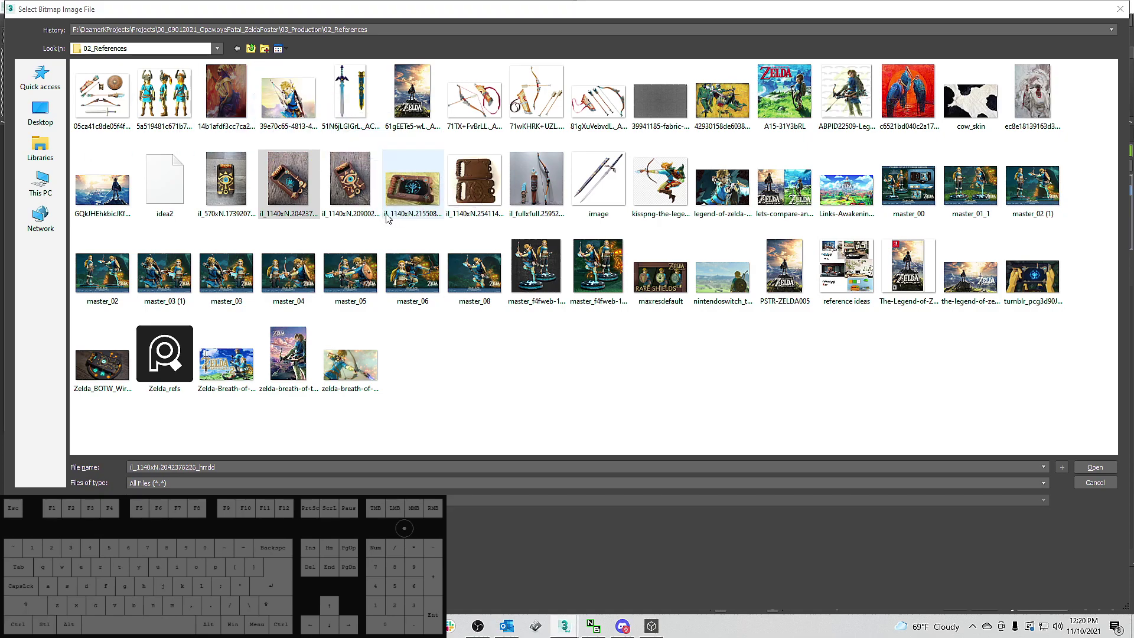
# Replace the image of bitmap Map #11 with New Project (49) from 02_References.
pyautogui.click(597, 180)
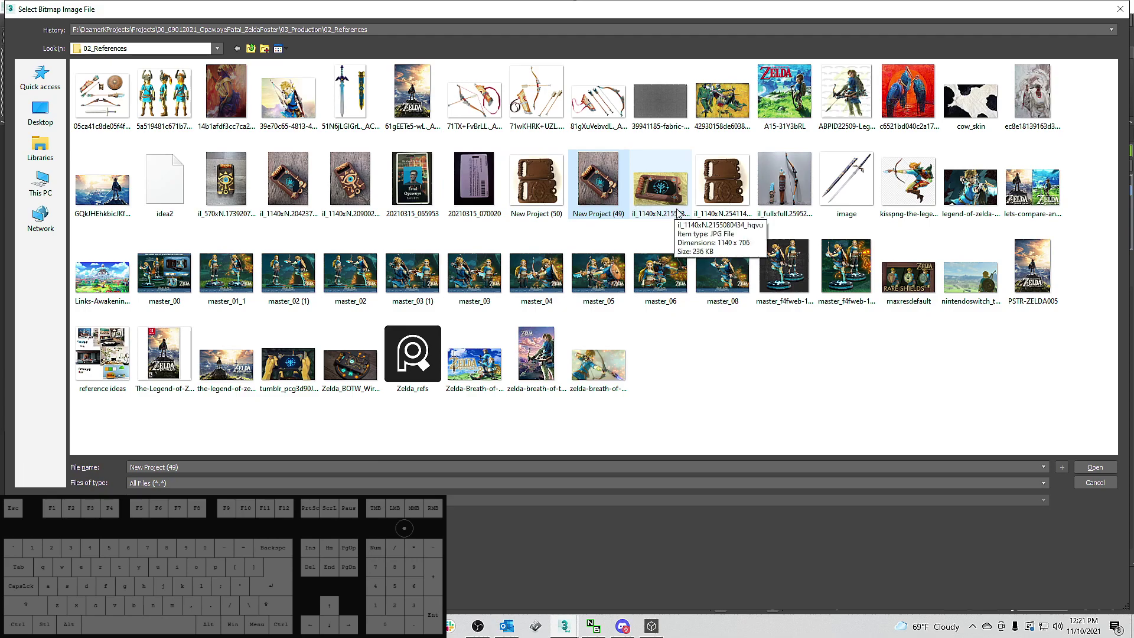
pyautogui.click(473, 183)
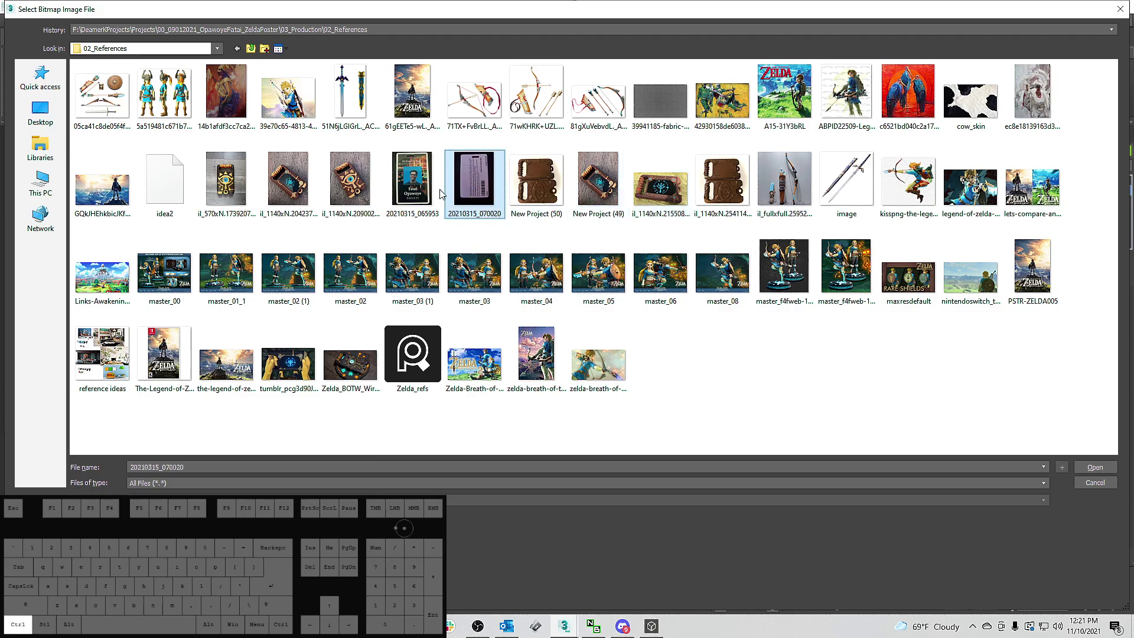
pyautogui.click(420, 186)
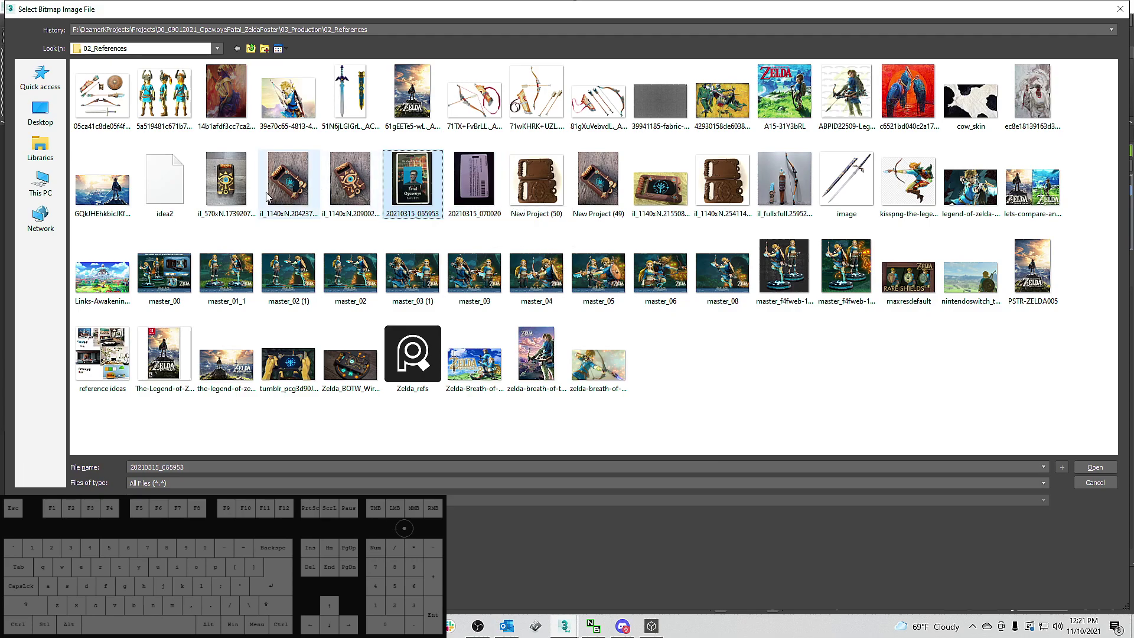
pyautogui.click(298, 194)
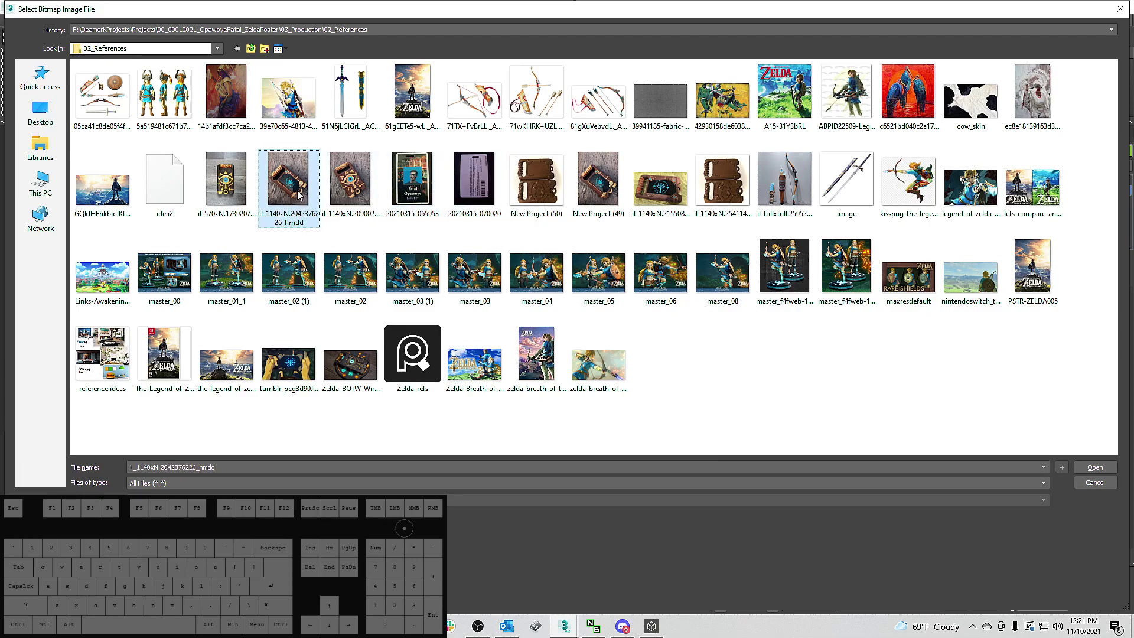
pyautogui.click(352, 196)
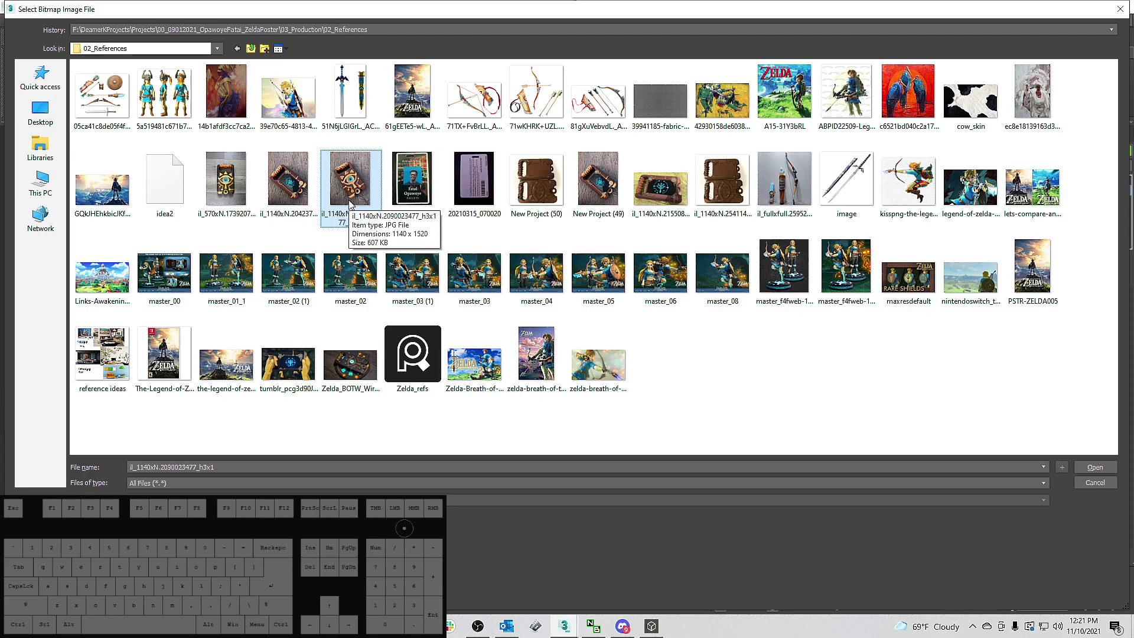
pyautogui.click(301, 199)
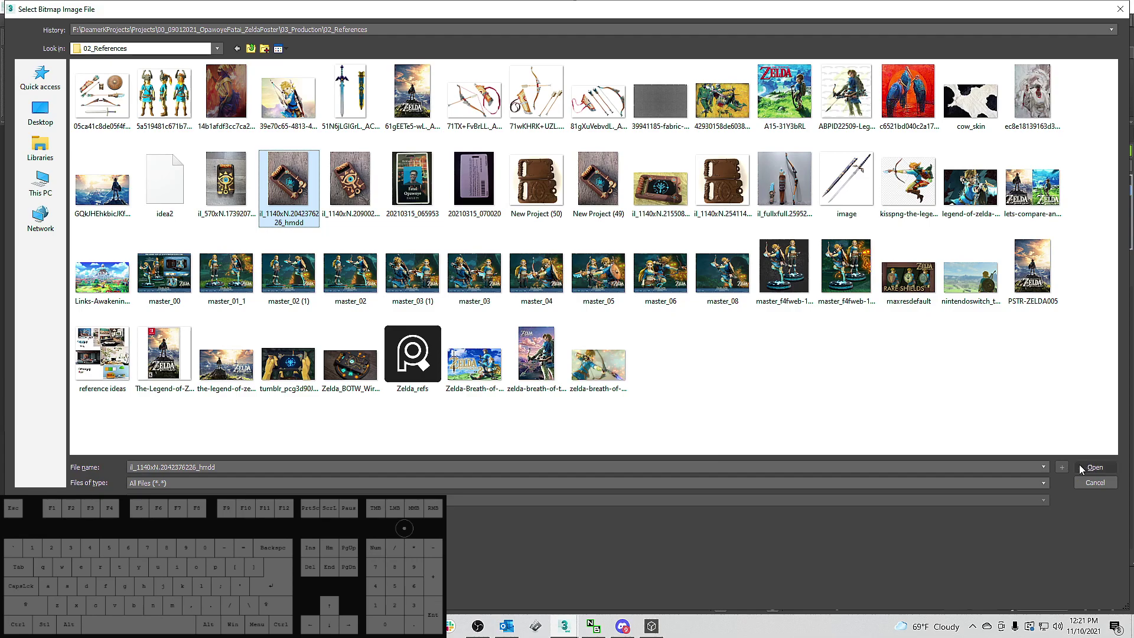
pyautogui.click(608, 201)
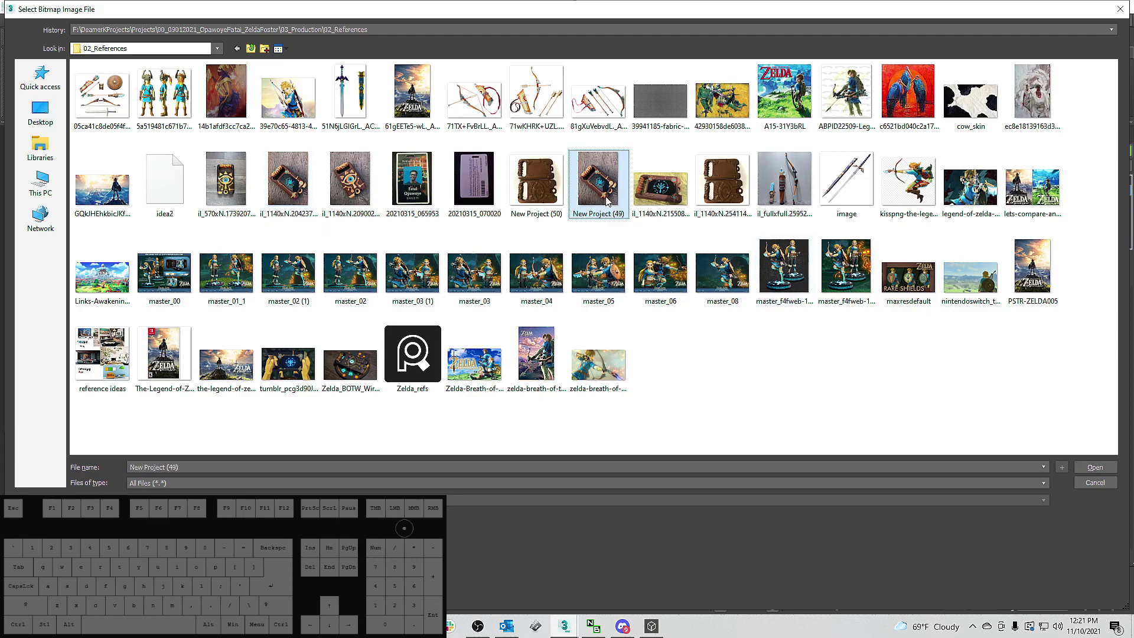
pyautogui.click(1097, 469)
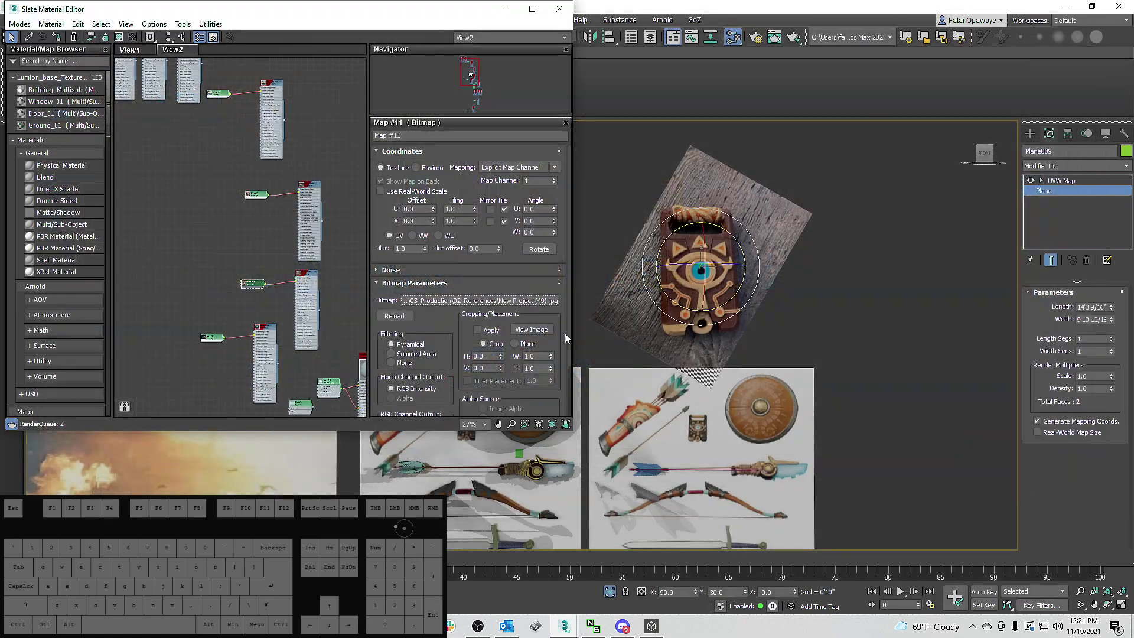
# Clone the slate reference plane beside the original and assign the duplicated physical material, Material #198, to the copy.
pyautogui.scroll(-4, 697, 264)
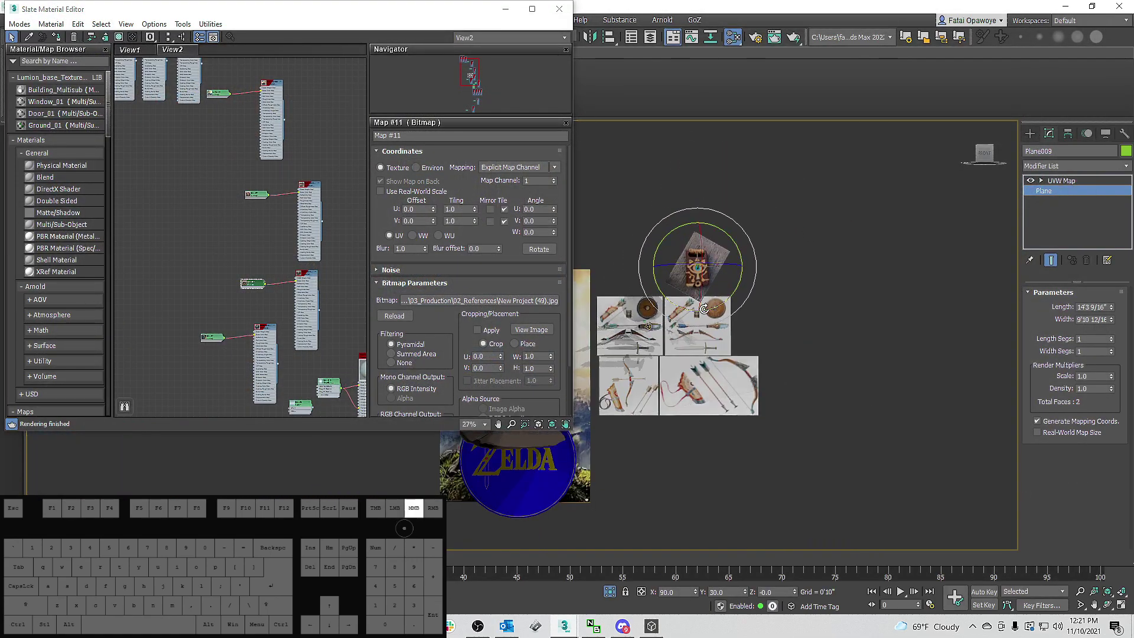
pyautogui.press('w')
pyautogui.keyDown('shift'); pyautogui.moveTo(698, 264); pyautogui.dragTo(742, 267); pyautogui.keyUp('shift')
pyautogui.click(570, 364)
pyautogui.scroll(3, 299, 297)
pyautogui.doubleClick(315, 242)
pyautogui.click(55, 38)
# Rotate the cloned plane to 50° on the Y axis so the screen side of the slate stands upright.
pyautogui.scroll(6, 694, 266)
pyautogui.moveTo(1009, 254); pyautogui.dragTo(839, 282, button='middle')
pyautogui.press('e')
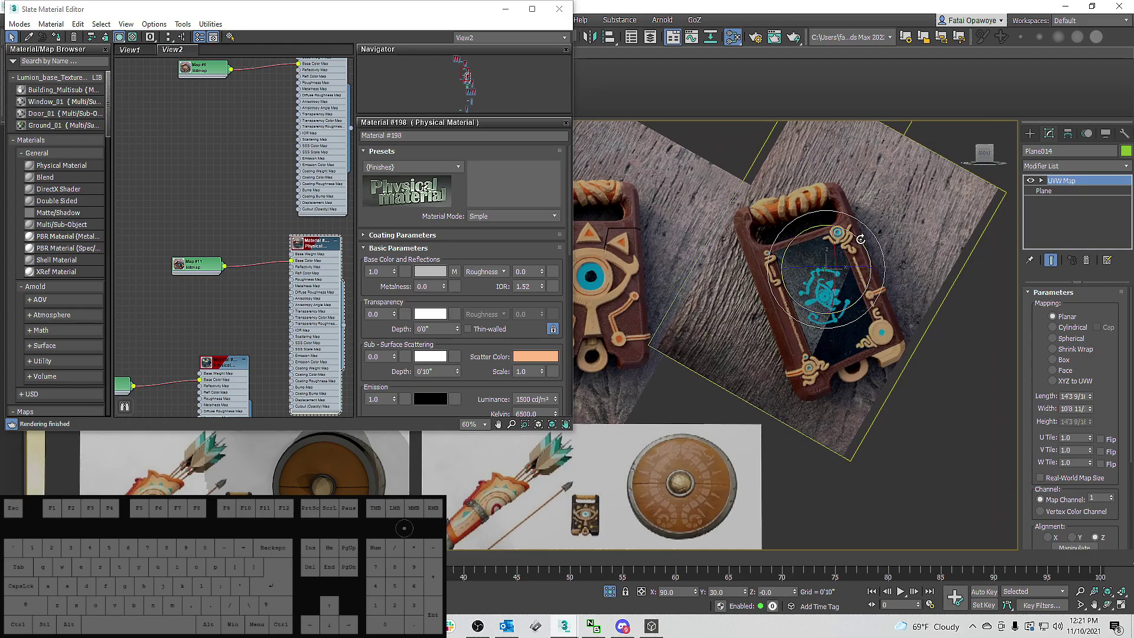
pyautogui.moveTo(862, 239); pyautogui.dragTo(818, 266)
pyautogui.scroll(5, 830, 269)
pyautogui.scroll(-8, 831, 268)
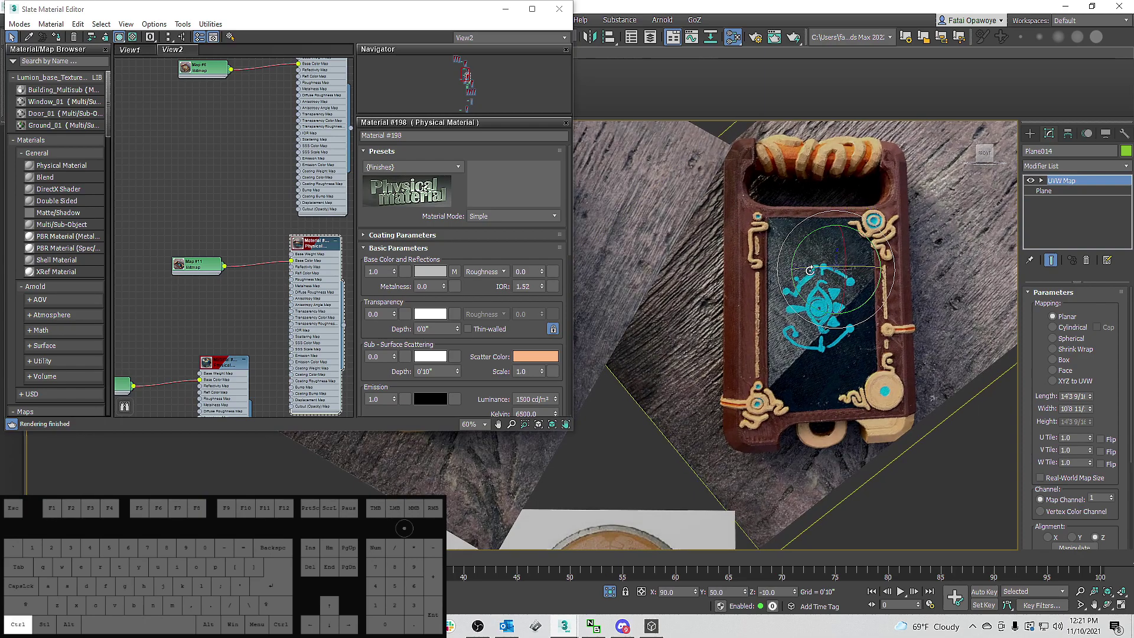
# Minimize the Slate Material Editor and set the perspective viewport's quality to Standard.
pyautogui.click(501, 9)
pyautogui.scroll(-5, 536, 243)
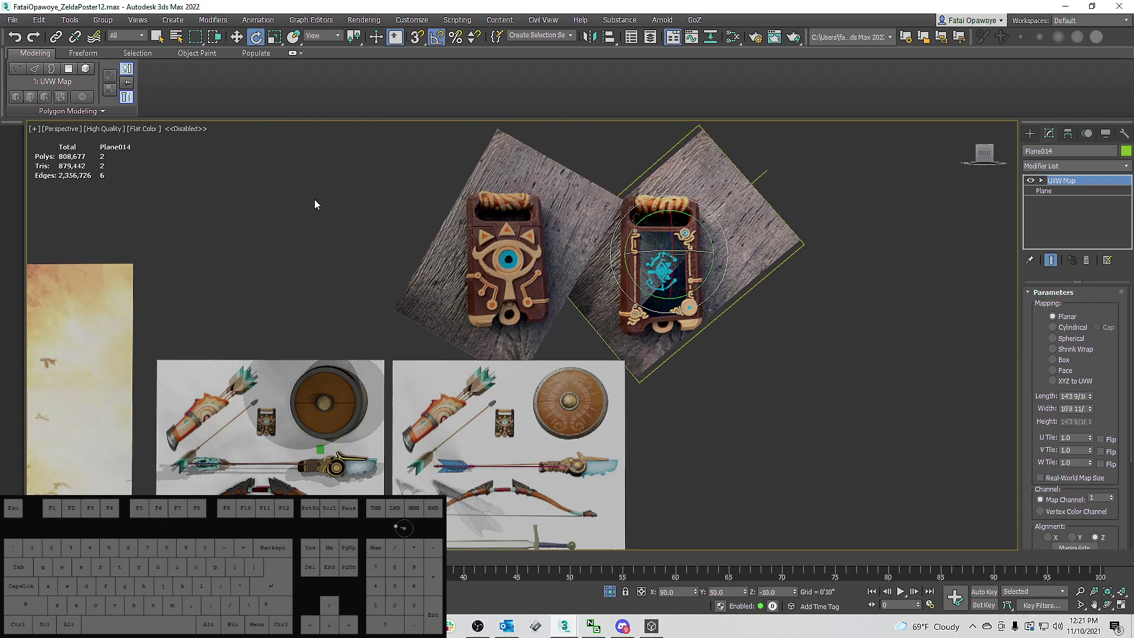
pyautogui.click(96, 129)
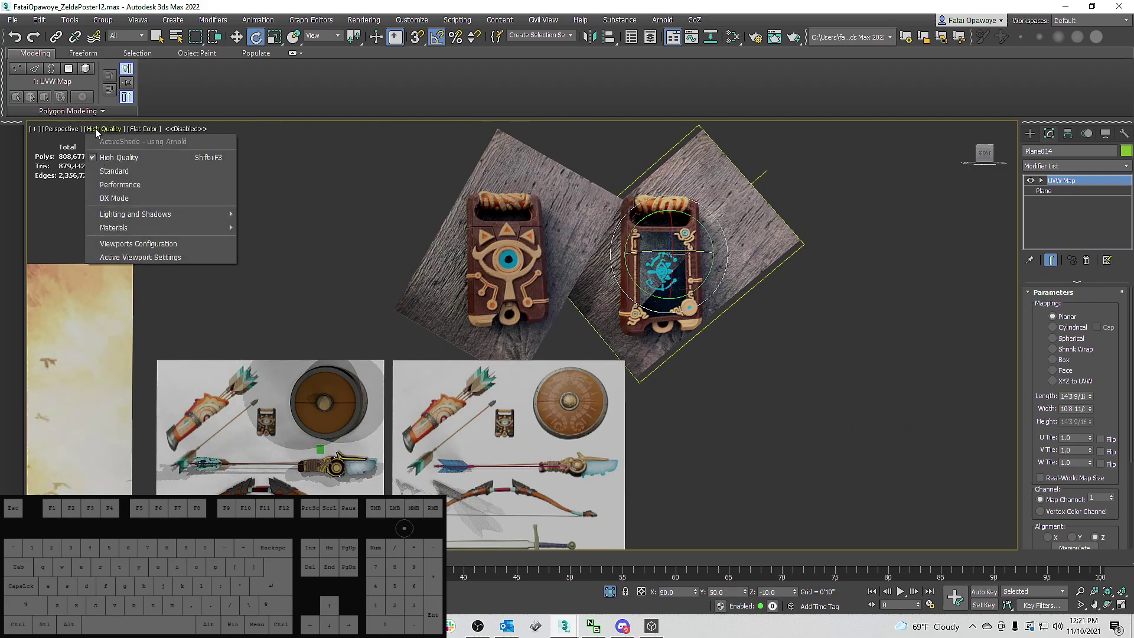
pyautogui.click(119, 173)
pyautogui.scroll(5, 576, 255)
pyautogui.scroll(-4, 593, 272)
pyautogui.scroll(2, 607, 264)
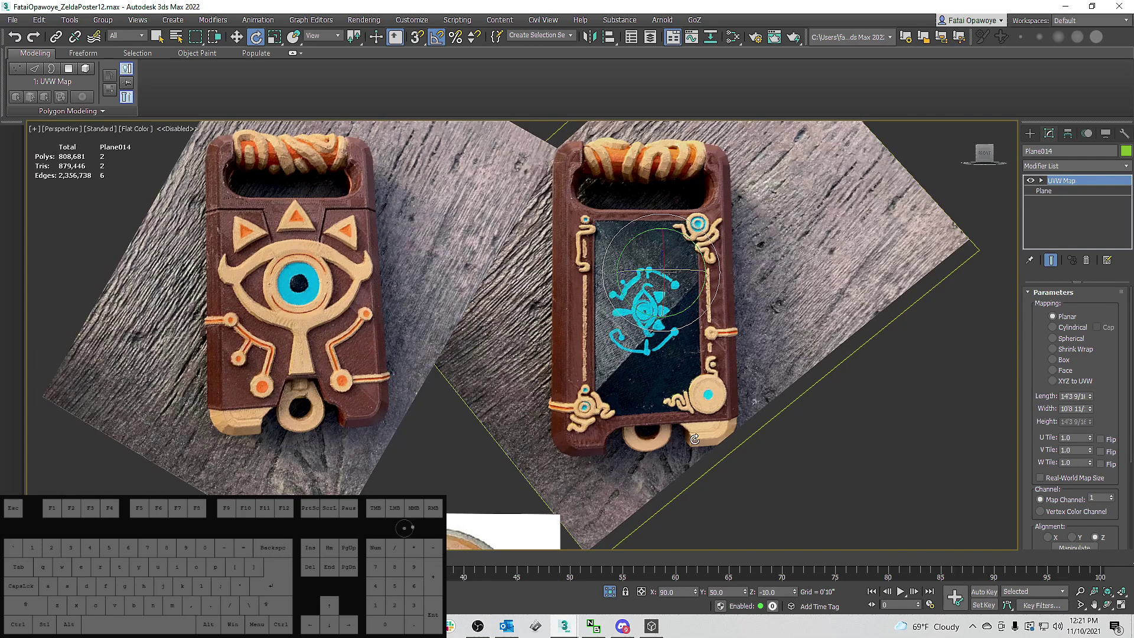
# Fine-tune the cloned plane's Z rotation to -5° and set its base plane width to about 10'8 4/16".
pyautogui.moveTo(677, 269); pyautogui.dragTo(680, 270)
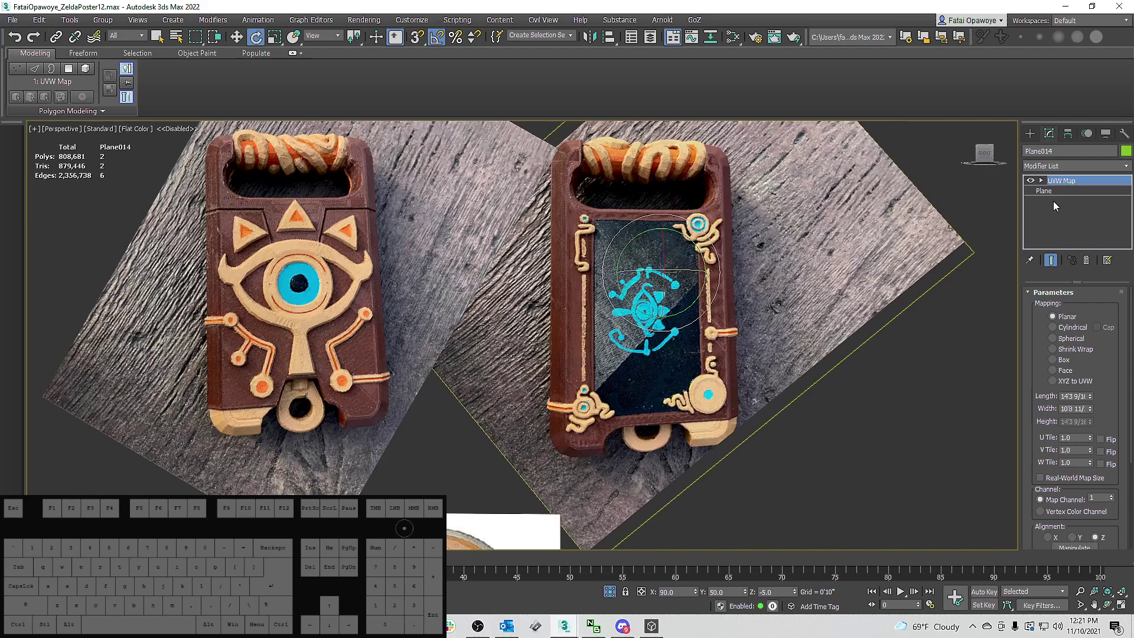
pyautogui.click(1044, 191)
pyautogui.moveTo(1110, 321); pyautogui.dragTo(1108, 314)
pyautogui.moveTo(651, 294); pyautogui.dragTo(651, 312, button='middle')
pyautogui.scroll(-5, 649, 319)
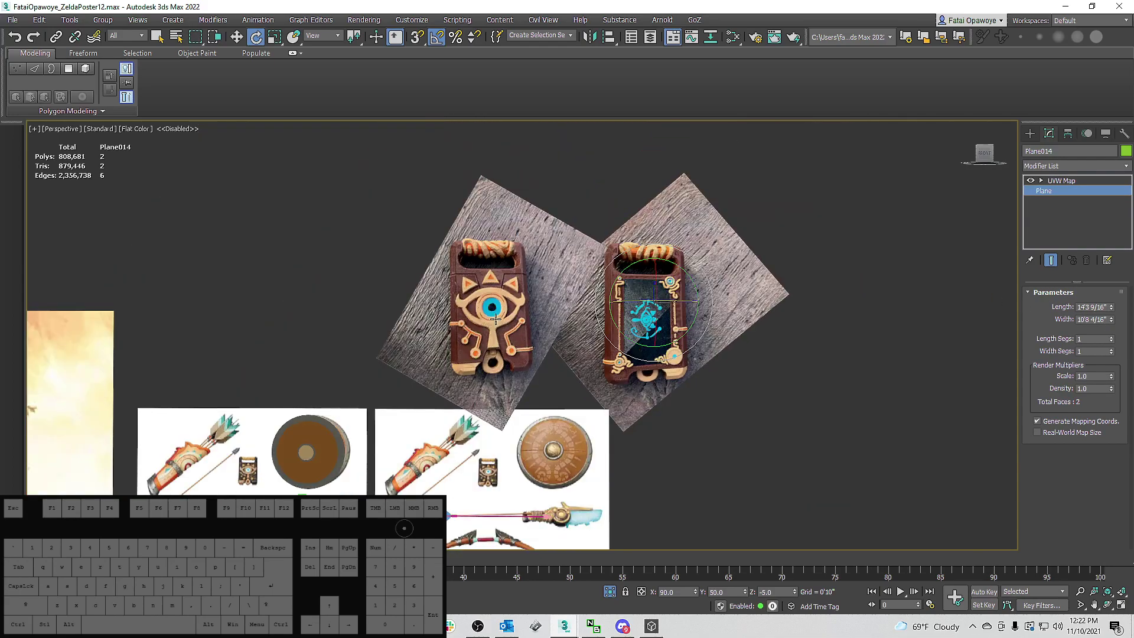
pyautogui.click(524, 271)
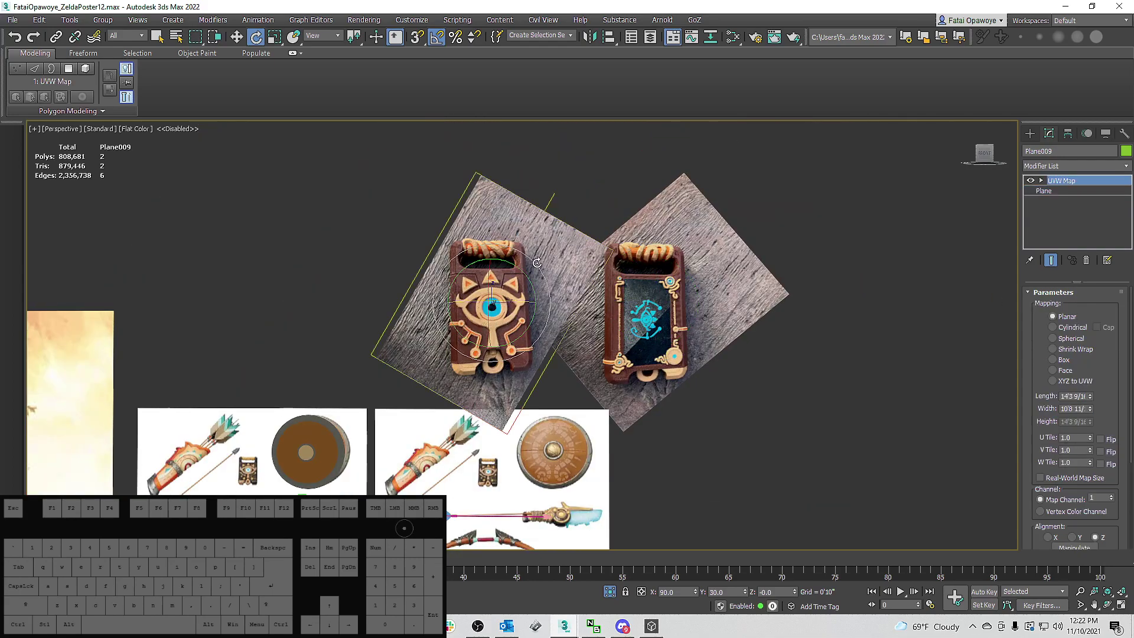
pyautogui.moveTo(516, 299); pyautogui.dragTo(514, 306)
pyautogui.press('w')
pyautogui.hotkey('ctrl', 'z')
# Move the screen-side slate plane right and slightly down so it no longer overlaps the eye-side photo.
pyautogui.click(635, 266)
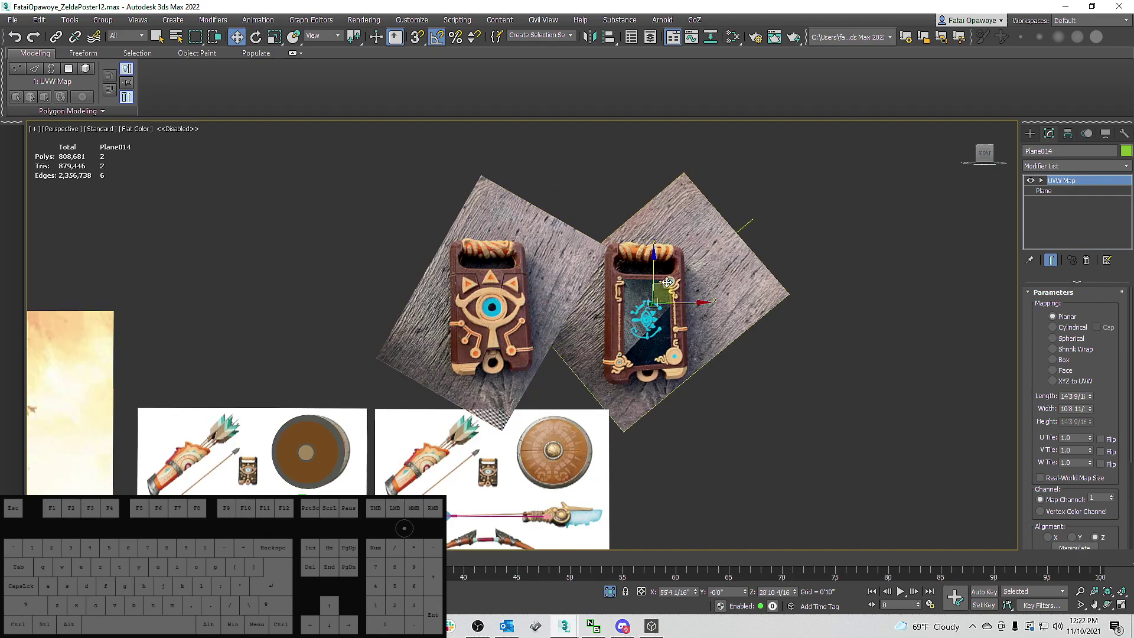
pyautogui.moveTo(672, 289); pyautogui.dragTo(712, 313)
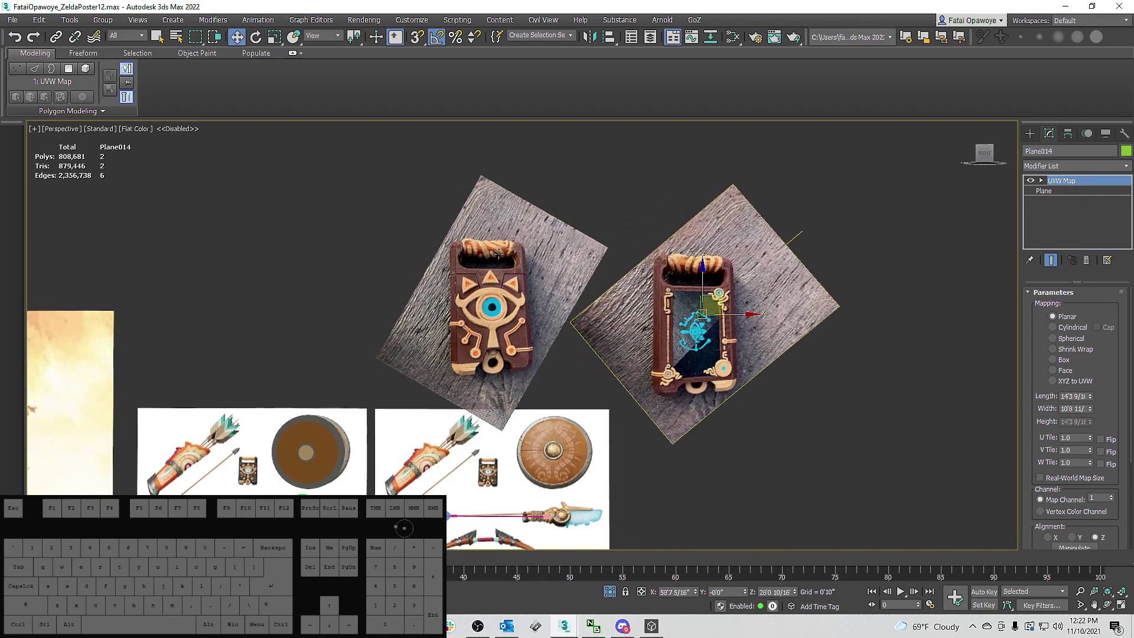
# Try to fine-tune the rotation of the eye-side slate plane.
pyautogui.scroll(5, 493, 224)
pyautogui.click(613, 238)
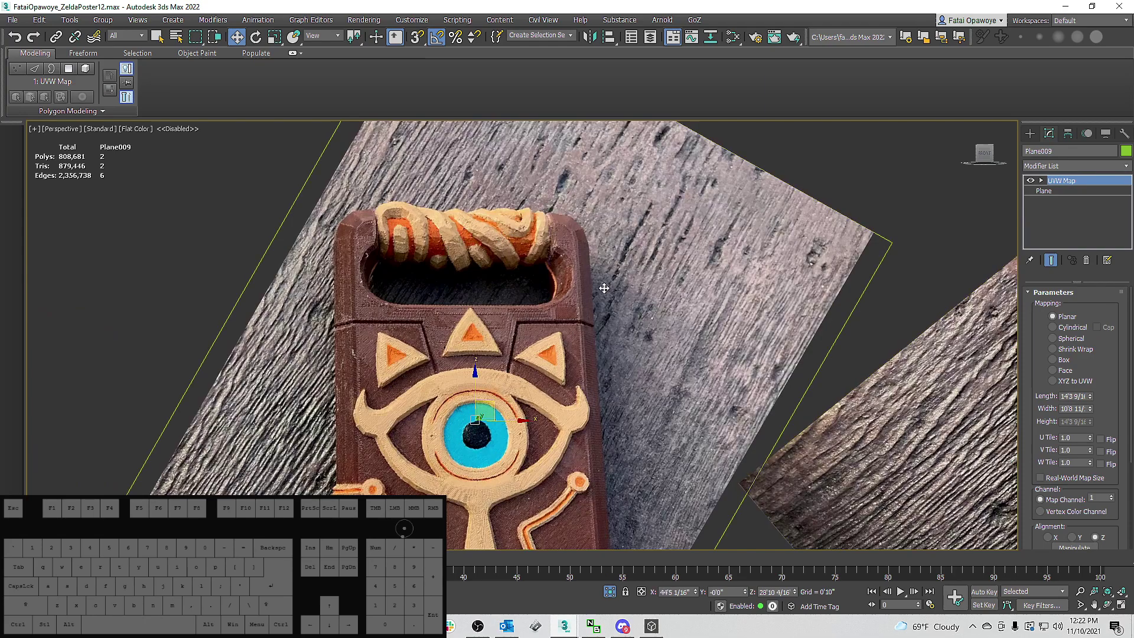
pyautogui.scroll(-2, 605, 286)
pyautogui.press('e')
pyautogui.moveTo(549, 342); pyautogui.dragTo(551, 340)
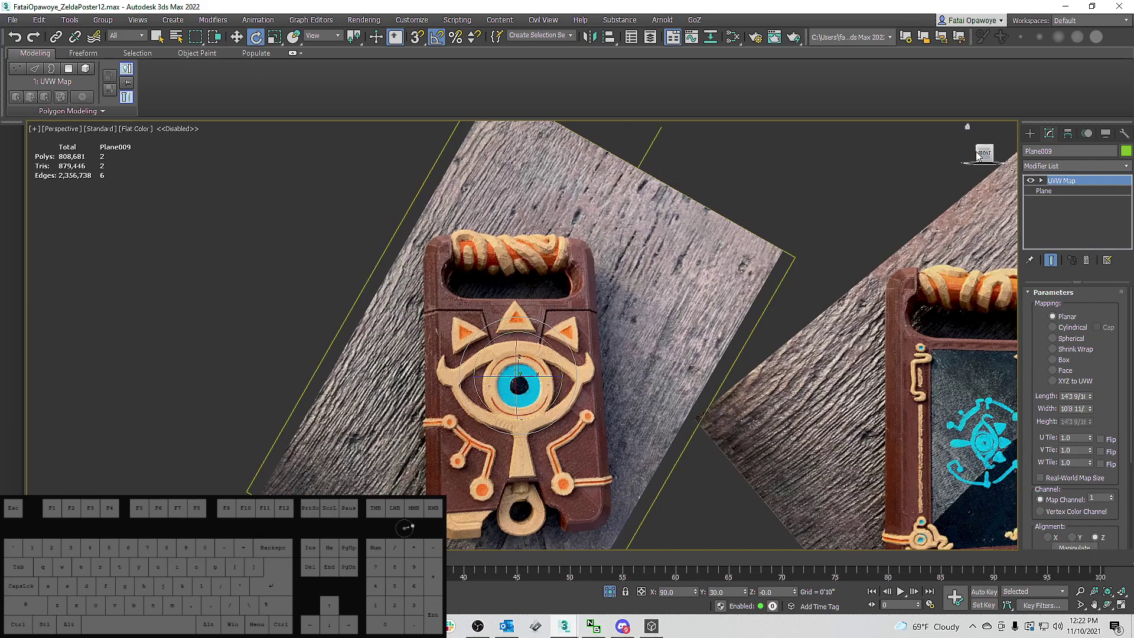
# Bring up the standard primitives for creation and examine the shape and details of the eye-side and screen-side slate photos.
pyautogui.click(1030, 134)
pyautogui.moveTo(478, 274); pyautogui.dragTo(468, 185, button='middle')
pyautogui.scroll(-2, 468, 186)
pyautogui.moveTo(444, 235); pyautogui.dragTo(434, 290, button='middle')
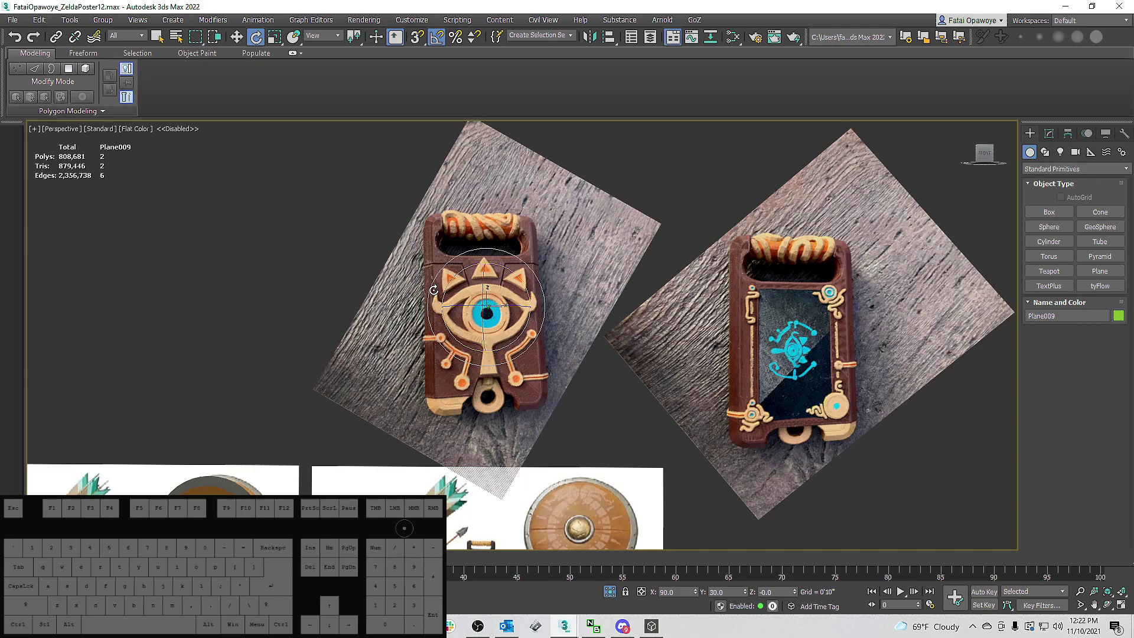
pyautogui.moveTo(507, 225)
pyautogui.mouseDown(button='middle')
pyautogui.moveTo(444, 161)
pyautogui.moveTo(548, 200)
pyautogui.moveTo(525, 215)
pyautogui.mouseUp(button='middle')
pyautogui.click(776, 287)
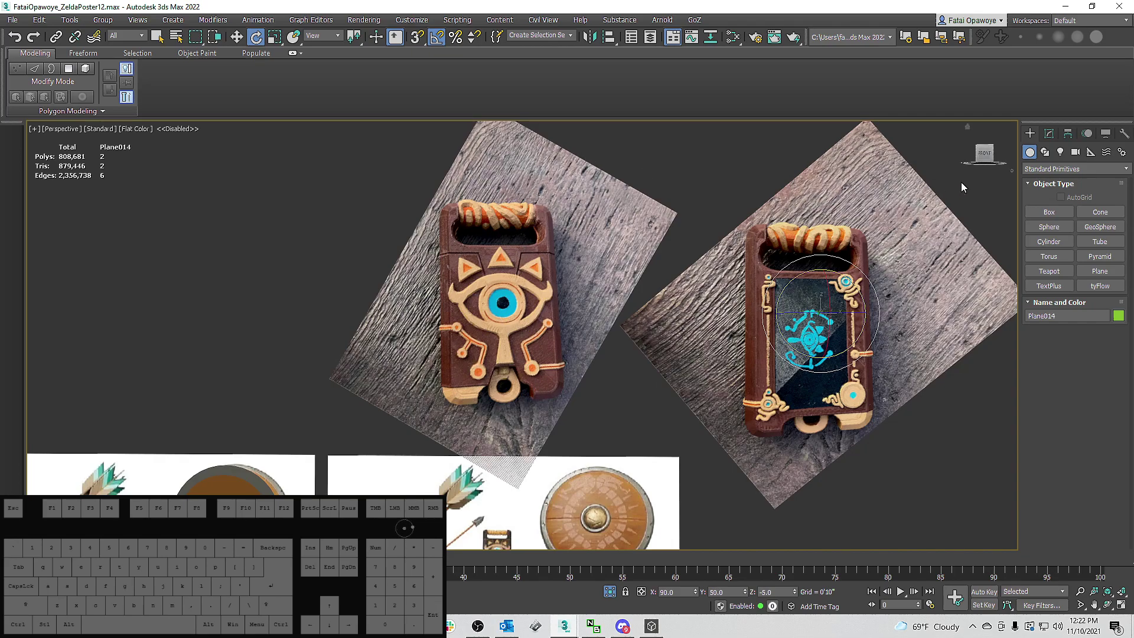
pyautogui.moveTo(580, 230); pyautogui.dragTo(569, 191, button='middle')
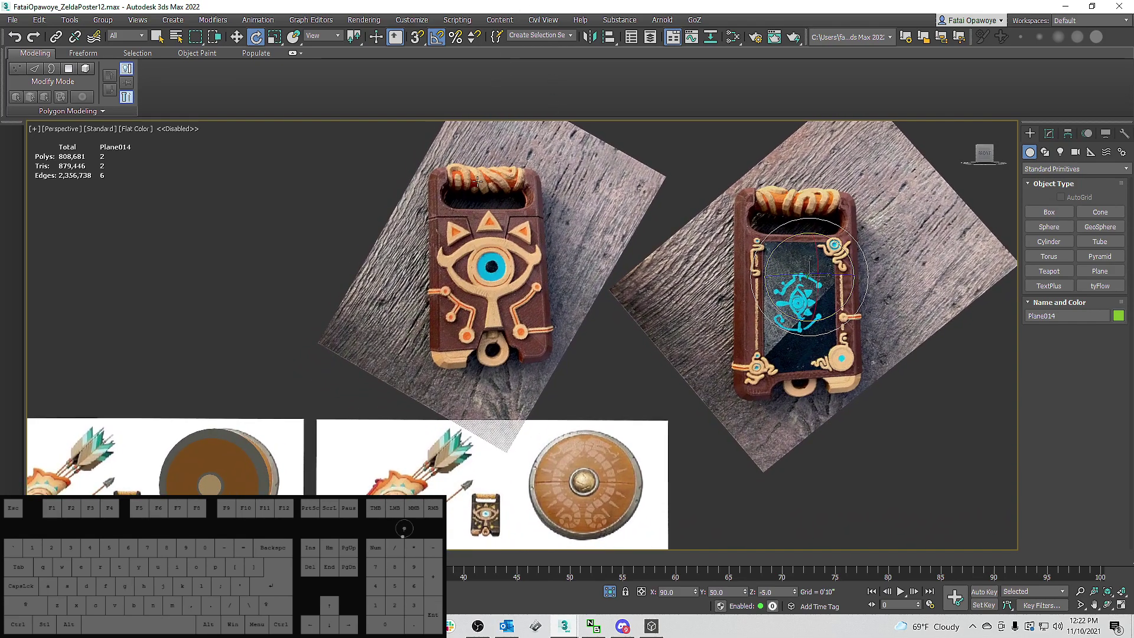
pyautogui.moveTo(524, 255); pyautogui.dragTo(509, 301, button='middle')
pyautogui.scroll(3, 582, 407)
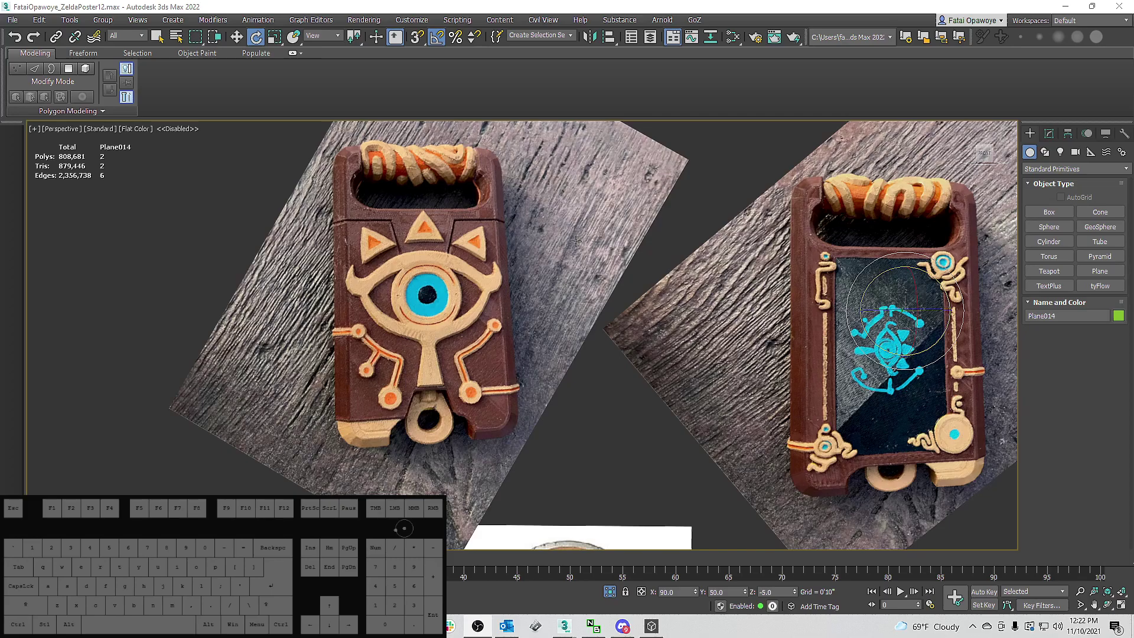
pyautogui.moveTo(528, 241); pyautogui.dragTo(631, 265, button='middle')
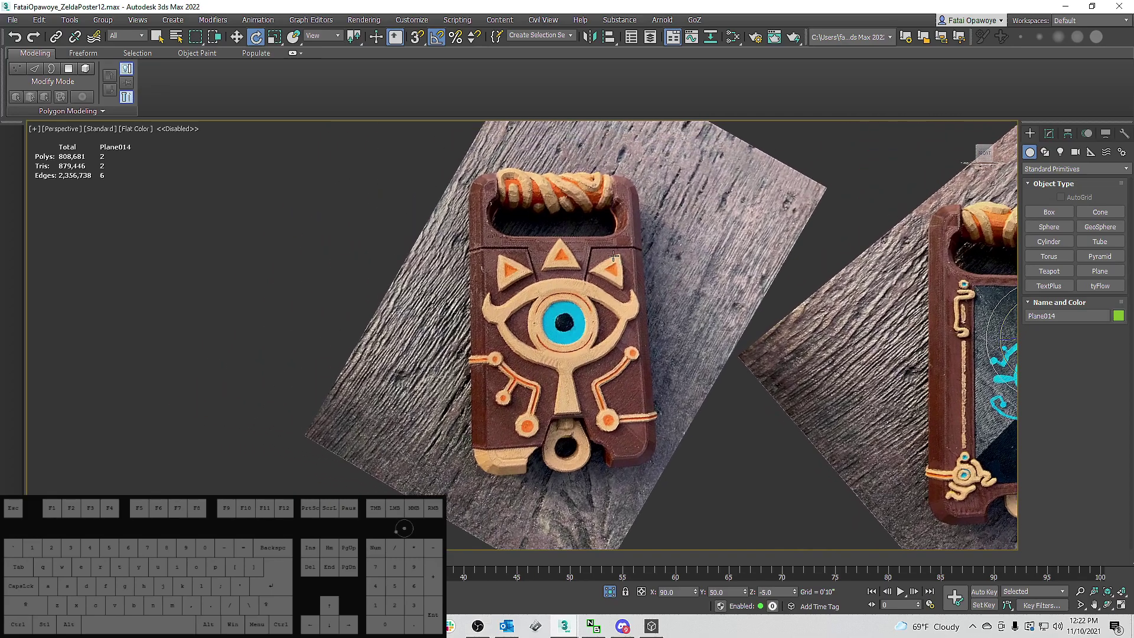
pyautogui.moveTo(576, 214); pyautogui.dragTo(548, 205, button='middle')
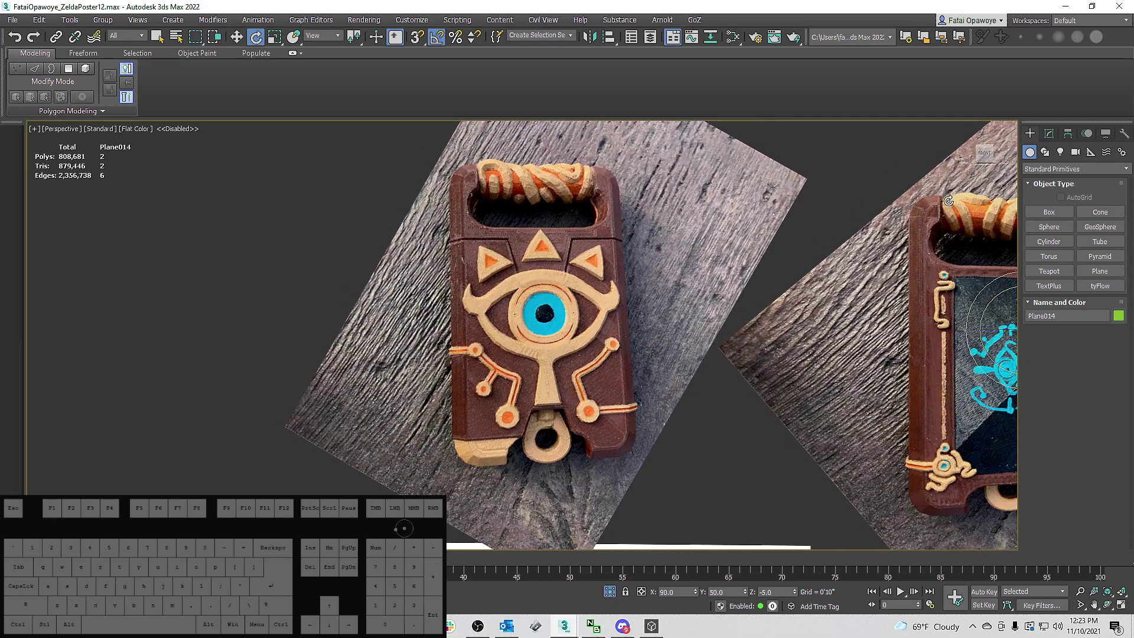
pyautogui.moveTo(597, 194); pyautogui.dragTo(545, 195, button='middle')
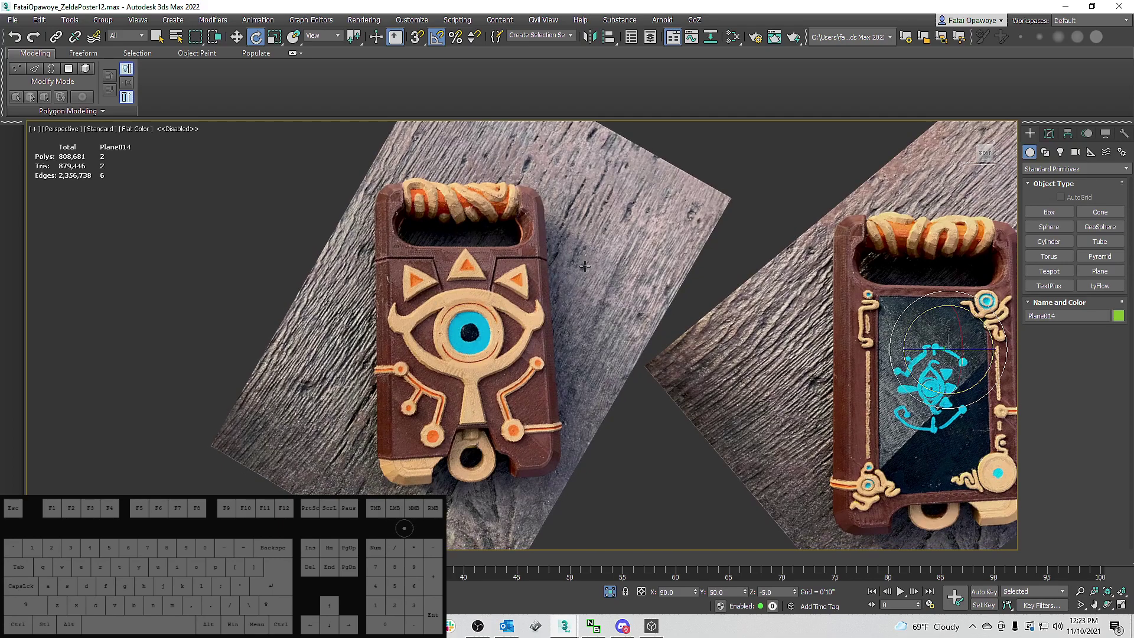
# Select both slate photo planes together and freeze them through their object properties.
pyautogui.moveTo(537, 216); pyautogui.dragTo(656, 201, button='middle')
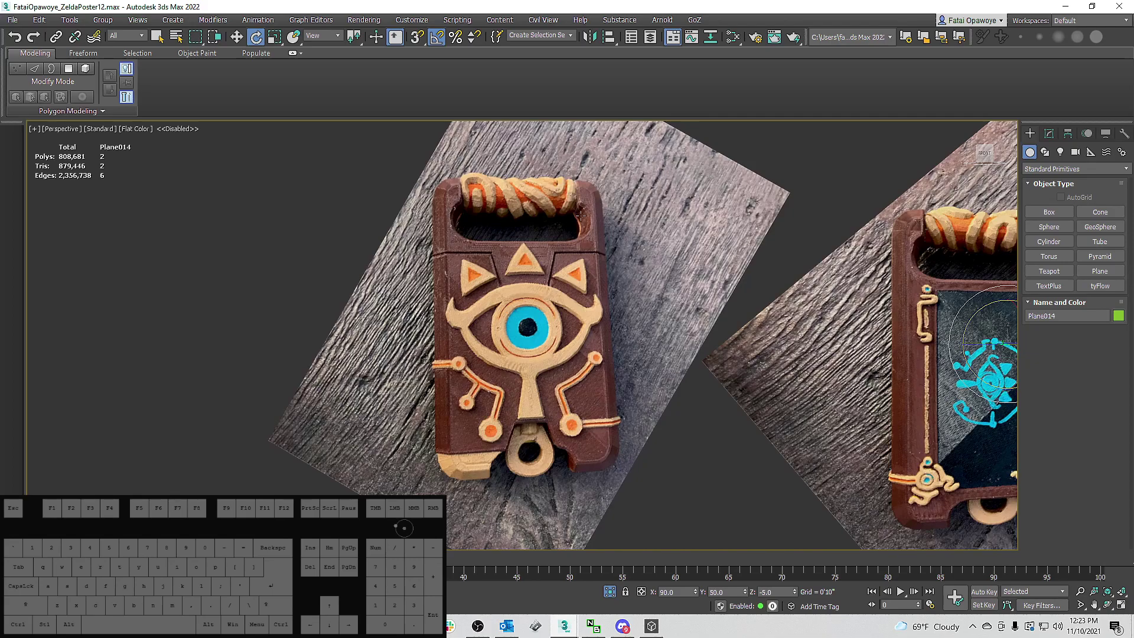
pyautogui.click(1045, 134)
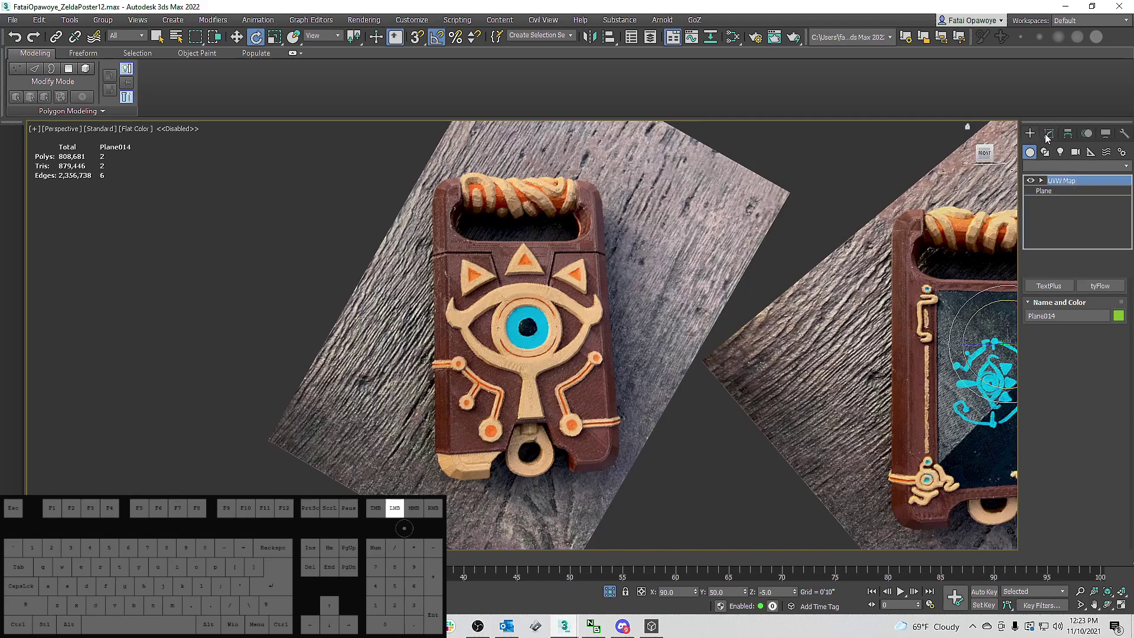
pyautogui.click(1028, 134)
pyautogui.moveTo(713, 225); pyautogui.dragTo(686, 223, button='middle')
pyautogui.click(686, 219)
pyautogui.rightClick(685, 220)
pyautogui.scroll(-10, 669, 177)
pyautogui.moveTo(669, 164); pyautogui.dragTo(736, 240)
pyautogui.rightClick(676, 206)
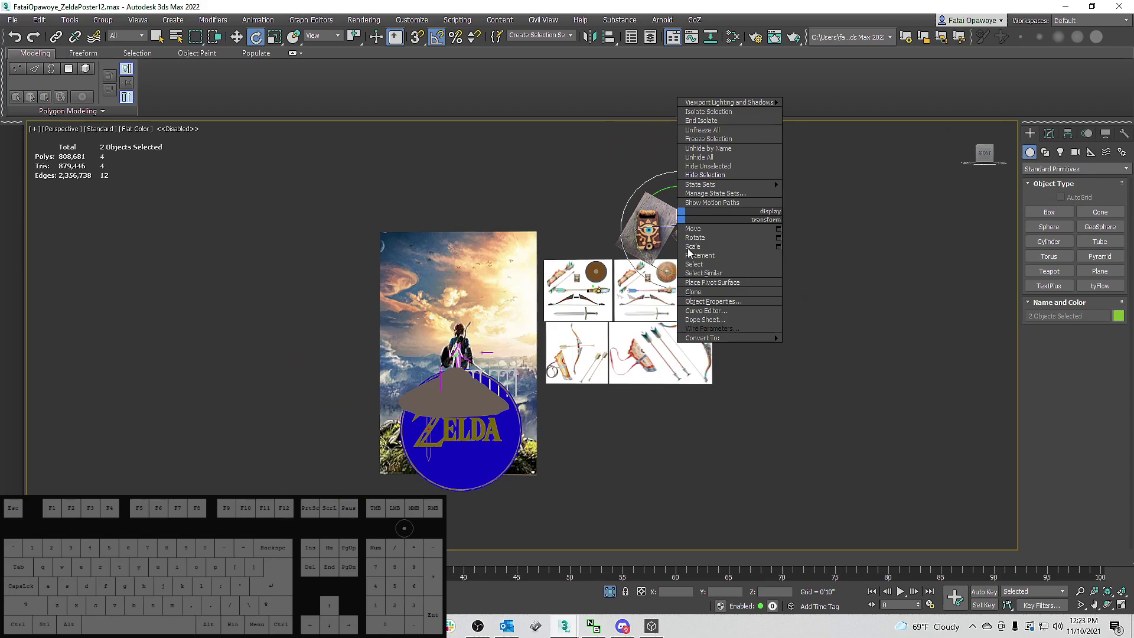
pyautogui.click(723, 304)
pyautogui.click(464, 291)
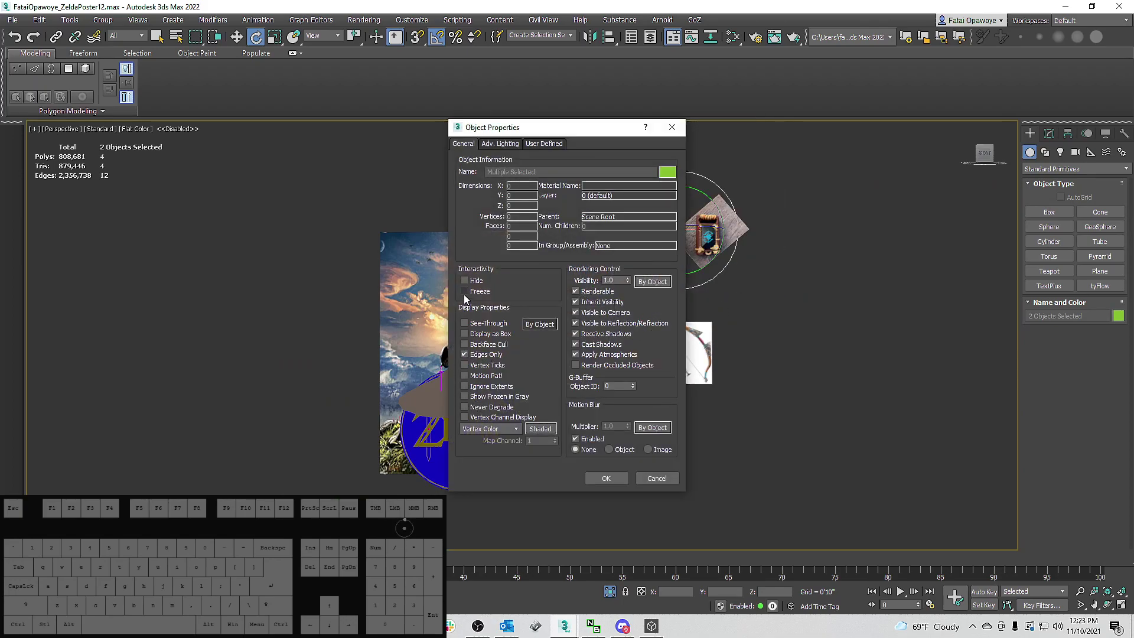
pyautogui.click(601, 473)
# Test whether the frozen slate planes can still be selected and examine both slate photos.
pyautogui.scroll(8, 679, 222)
pyautogui.moveTo(659, 202); pyautogui.dragTo(474, 338)
pyautogui.moveTo(695, 225); pyautogui.dragTo(328, 390)
pyautogui.moveTo(718, 201); pyautogui.dragTo(296, 361)
pyautogui.click(817, 220)
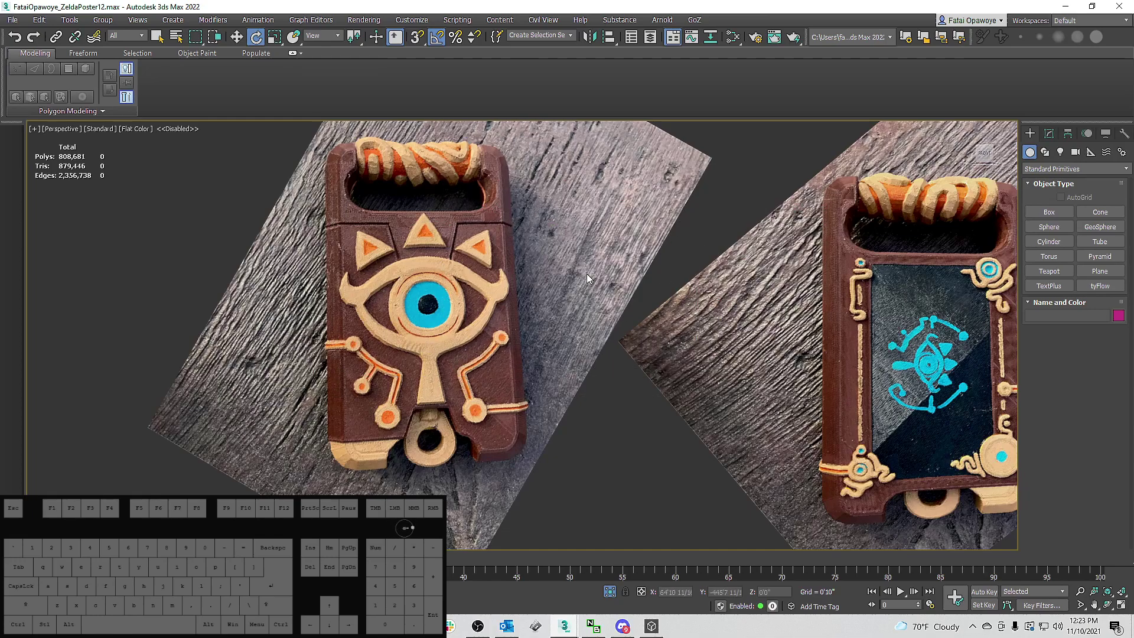
pyautogui.rightClick(707, 245)
pyautogui.click(635, 285)
pyautogui.scroll(-5, 629, 267)
pyautogui.scroll(8, 618, 281)
pyautogui.moveTo(618, 282); pyautogui.dragTo(665, 270, button='middle')
pyautogui.scroll(-6, 663, 261)
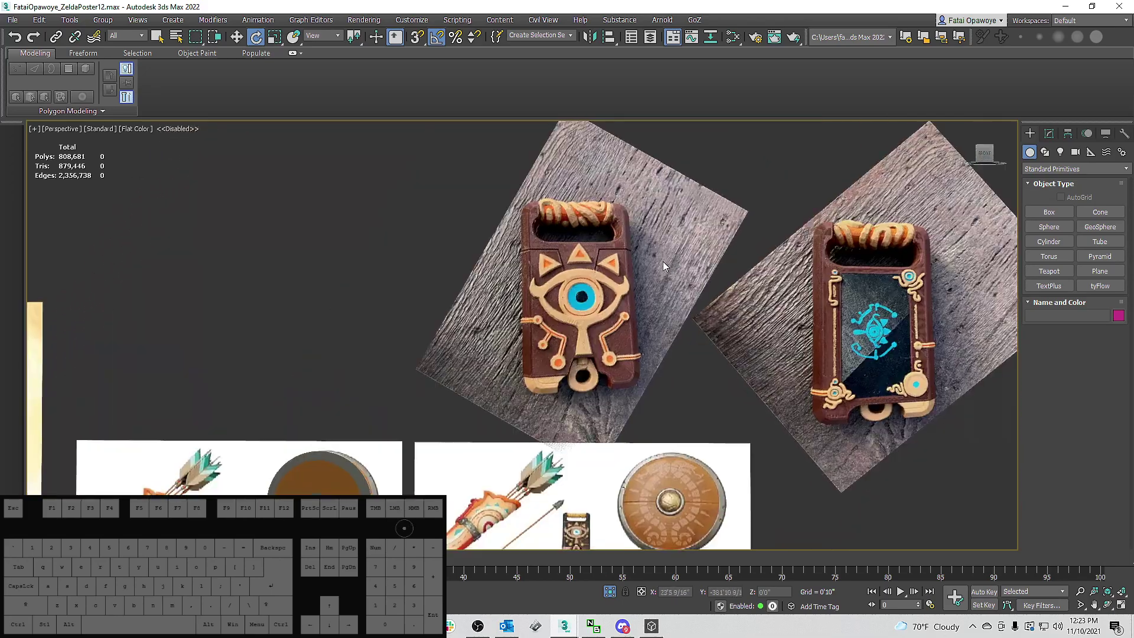
pyautogui.scroll(2, 661, 256)
pyautogui.click(1043, 152)
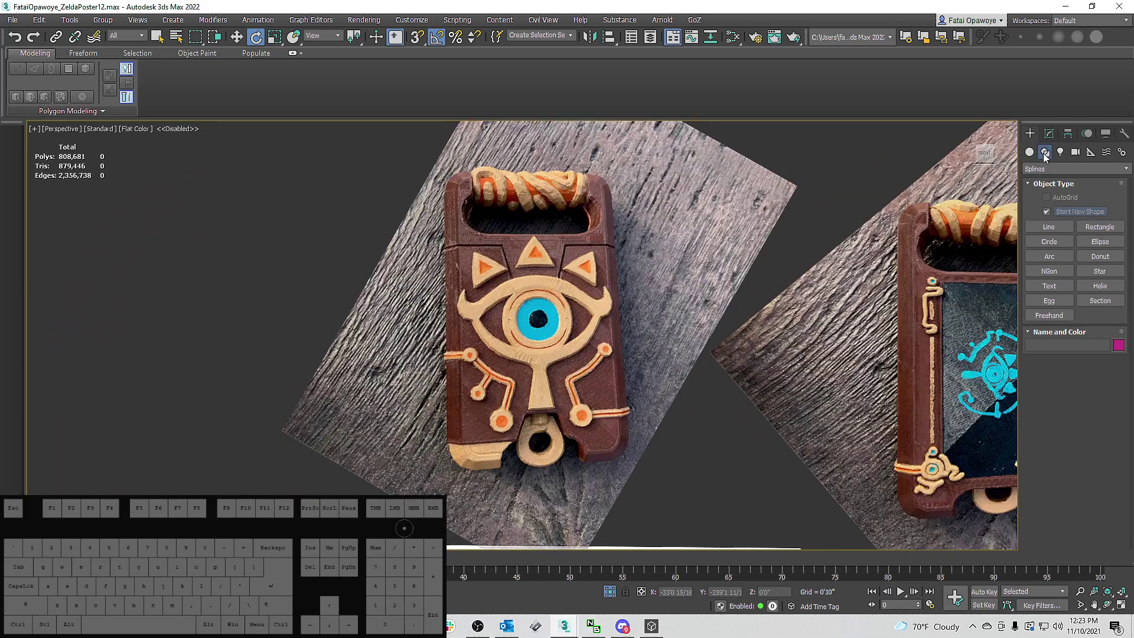
pyautogui.click(1085, 229)
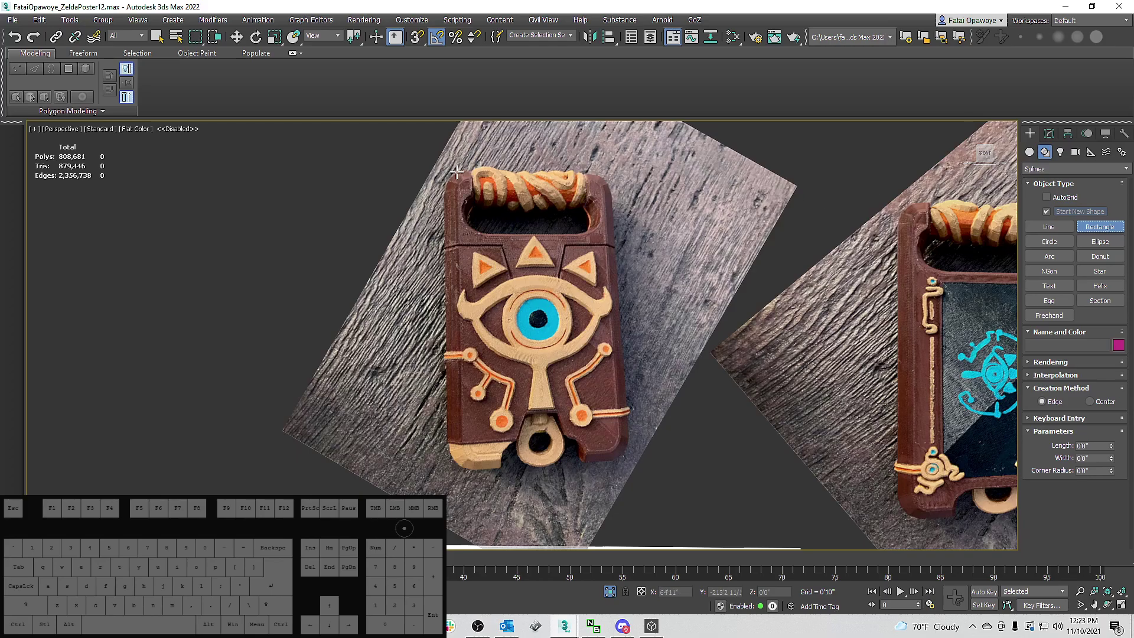
pyautogui.moveTo(449, 175); pyautogui.dragTo(547, 258)
pyautogui.scroll(5, 547, 259)
pyautogui.rightClick(548, 258)
pyautogui.scroll(-8, 548, 258)
pyautogui.hotkey('ctrl', 'z')
pyautogui.scroll(-6, 549, 258)
pyautogui.moveTo(549, 258); pyautogui.dragTo(557, 252, button='middle')
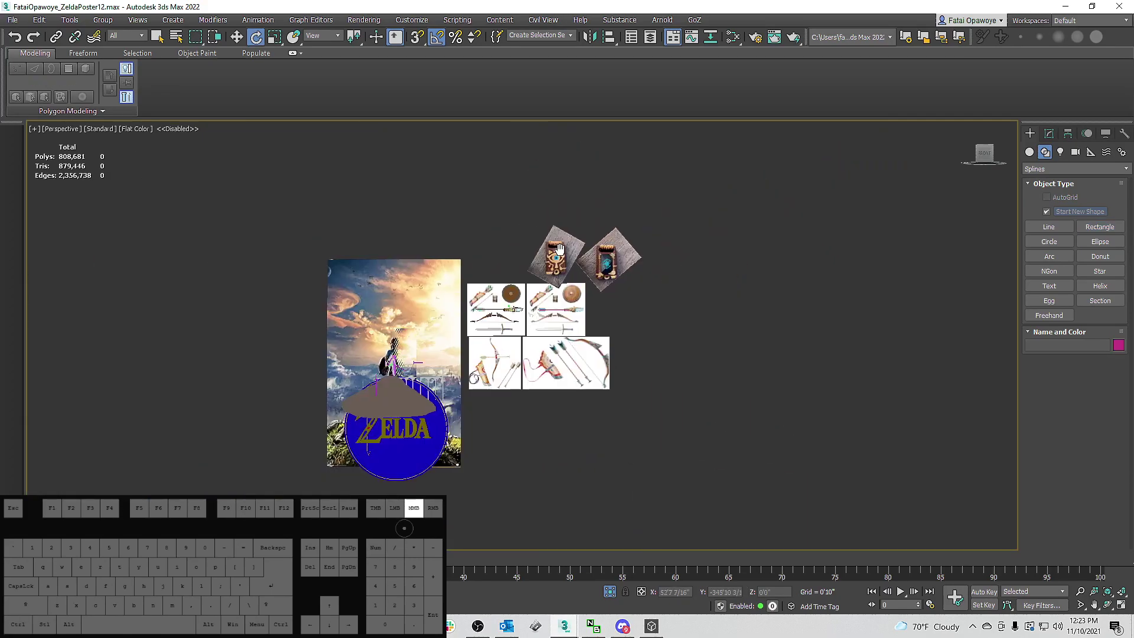
# Switch to the front view and unfreeze all objects.
pyautogui.scroll(6, 559, 251)
pyautogui.keyDown('alt'); pyautogui.moveTo(682, 236); pyautogui.dragTo(638, 246, button='middle'); pyautogui.keyUp('alt')
pyautogui.press('f')
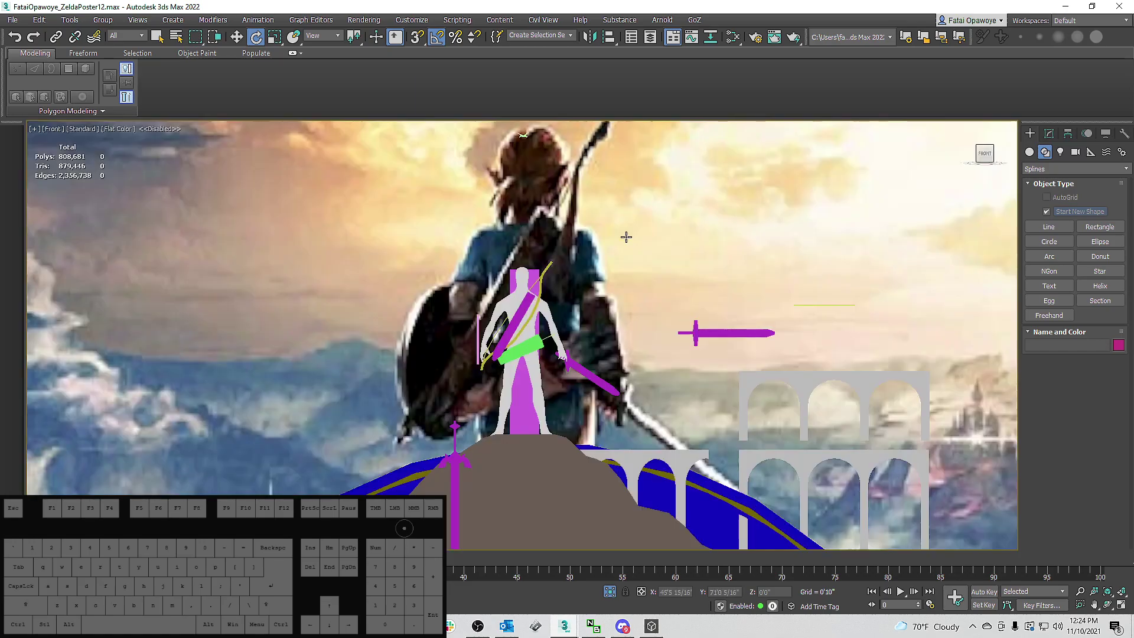
pyautogui.scroll(4, 568, 235)
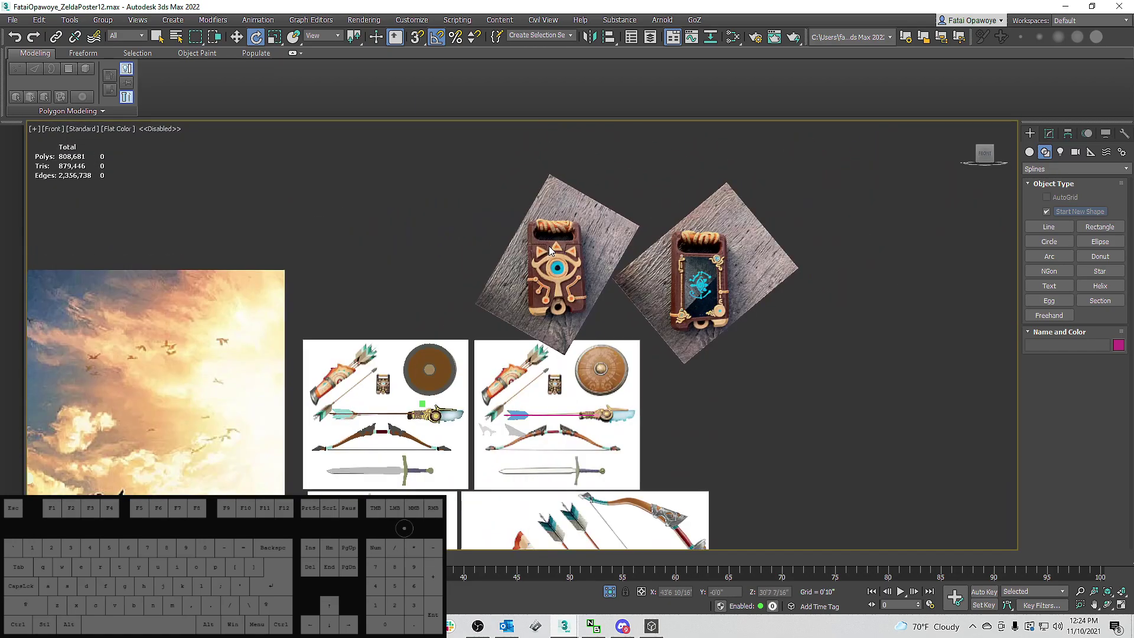
pyautogui.rightClick(699, 204)
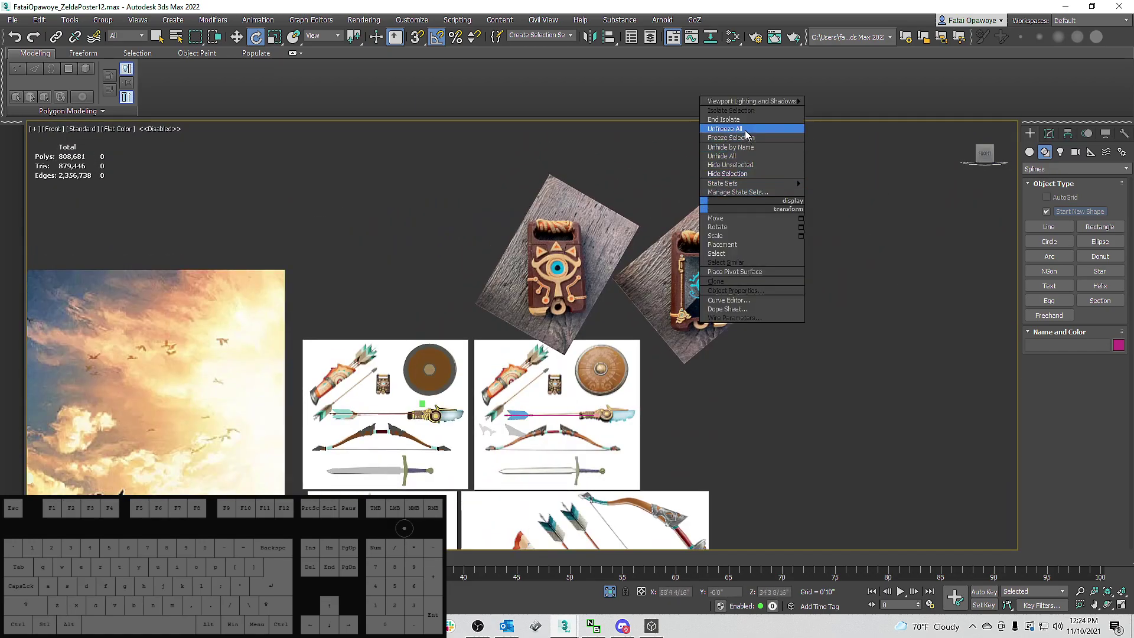
pyautogui.click(745, 130)
# Move both slate planes back along Y to about 4'2" and freeze them in the front view.
pyautogui.moveTo(561, 179); pyautogui.dragTo(663, 261)
pyautogui.keyDown('alt'); pyautogui.moveTo(582, 251); pyautogui.dragTo(653, 277, button='middle'); pyautogui.keyUp('alt')
pyautogui.press('w')
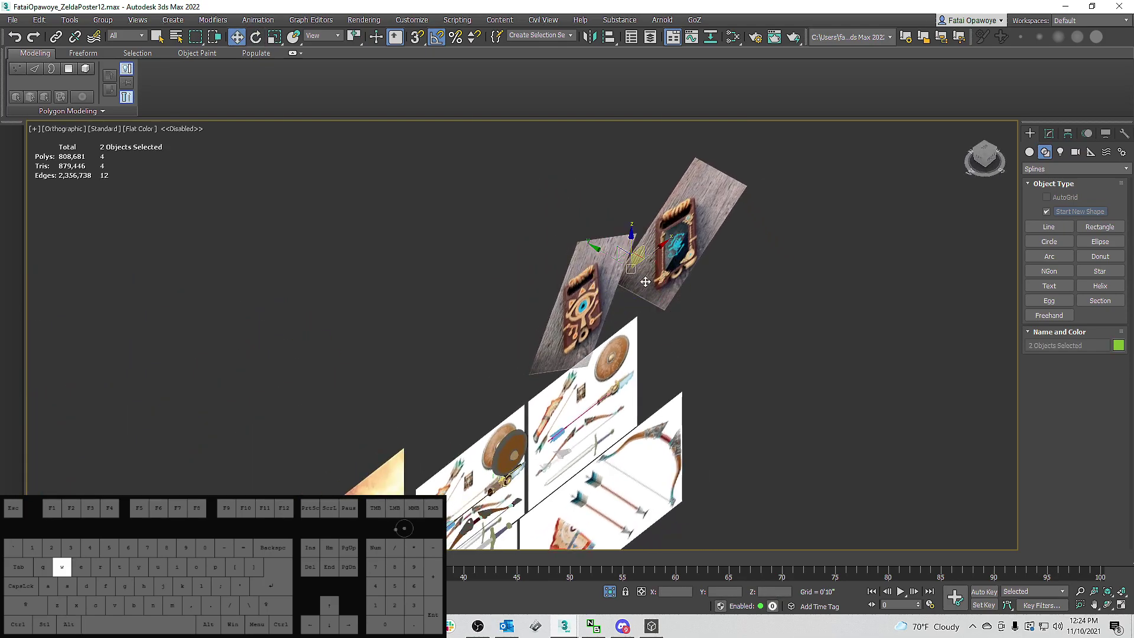
pyautogui.moveTo(615, 254); pyautogui.dragTo(588, 237)
pyautogui.press('f')
pyautogui.press('z')
pyautogui.moveTo(566, 240); pyautogui.dragTo(605, 229, button='middle')
pyautogui.rightClick(605, 229)
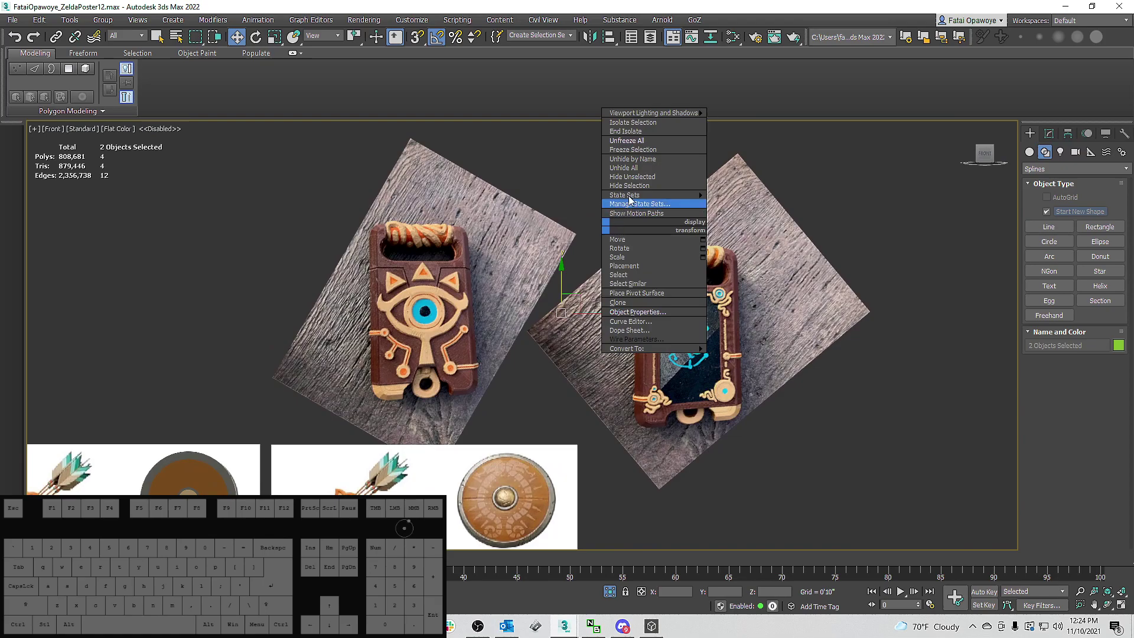
pyautogui.click(637, 153)
pyautogui.click(1098, 227)
pyautogui.moveTo(464, 216); pyautogui.dragTo(552, 317)
pyautogui.rightClick(535, 282)
pyautogui.press('w')
pyautogui.scroll(3, 533, 262)
pyautogui.moveTo(534, 261); pyautogui.dragTo(541, 282, button='middle')
pyautogui.press('Delete')
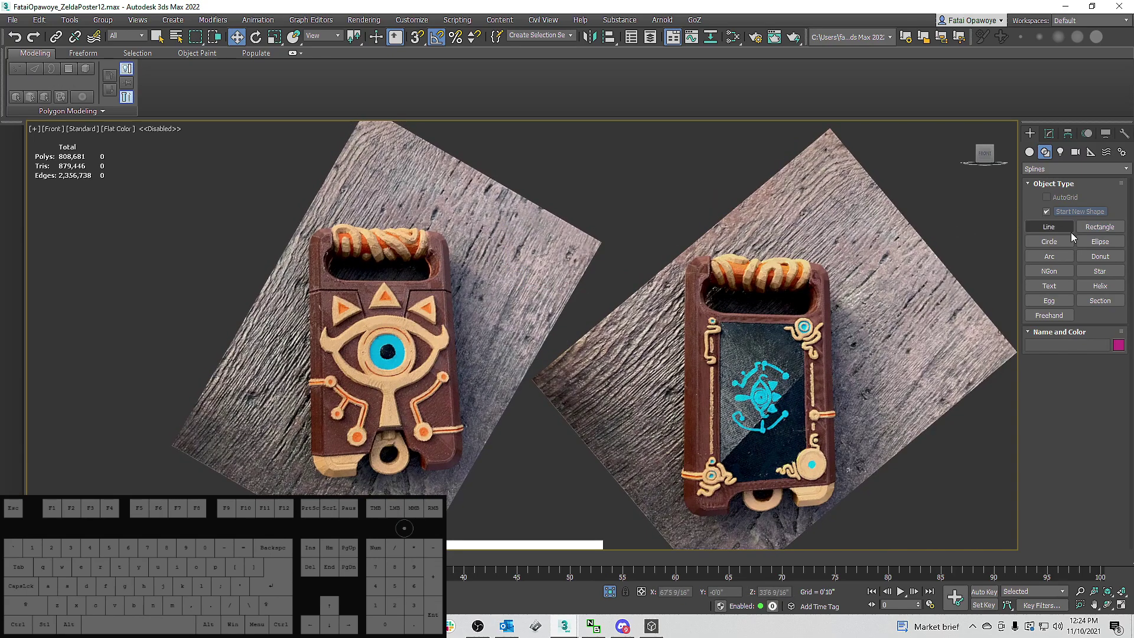
# Draw a rectangle spline about 9'6 10/16" long and 5'4 9/16" wide around the eye-side slate.
pyautogui.click(1085, 228)
pyautogui.moveTo(552, 323); pyautogui.dragTo(591, 270, button='middle')
pyautogui.moveTo(347, 159); pyautogui.dragTo(495, 422)
pyautogui.scroll(3, 446, 281)
pyautogui.scroll(-3, 446, 282)
pyautogui.moveTo(446, 282); pyautogui.dragTo(458, 357, button='middle')
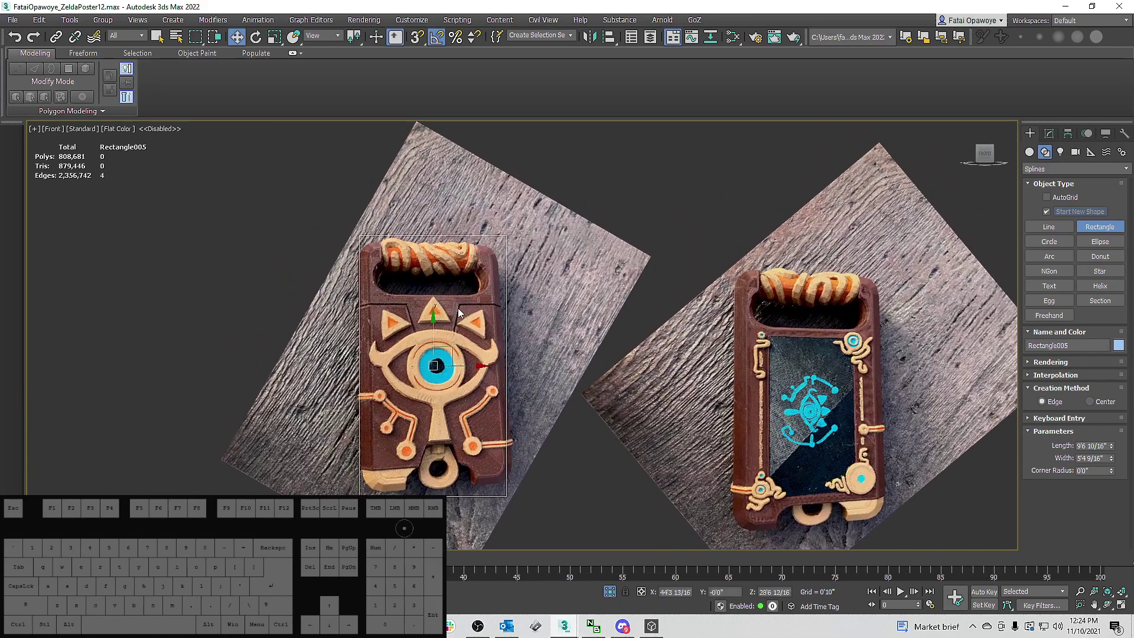
pyautogui.press('w')
# Reduce the outline rectangle's length to 9'3 3/16" and compare it with the edges of the eye-side slate.
pyautogui.click(1043, 138)
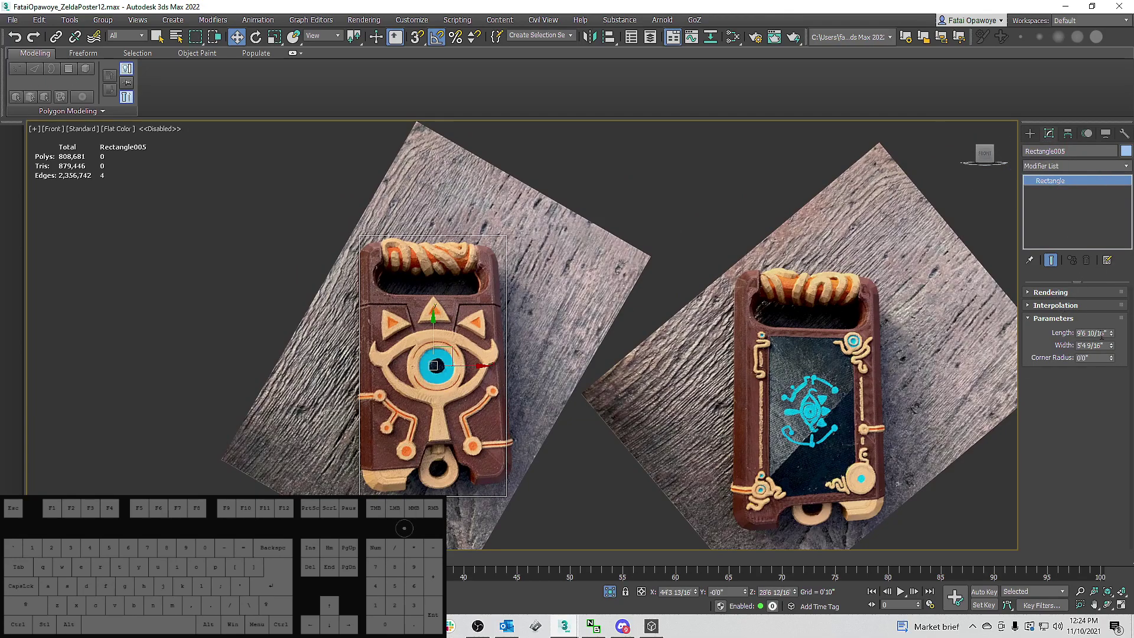
pyautogui.moveTo(1111, 335); pyautogui.dragTo(1113, 335)
pyautogui.moveTo(422, 311); pyautogui.dragTo(493, 232, button='middle')
pyautogui.scroll(2, 517, 286)
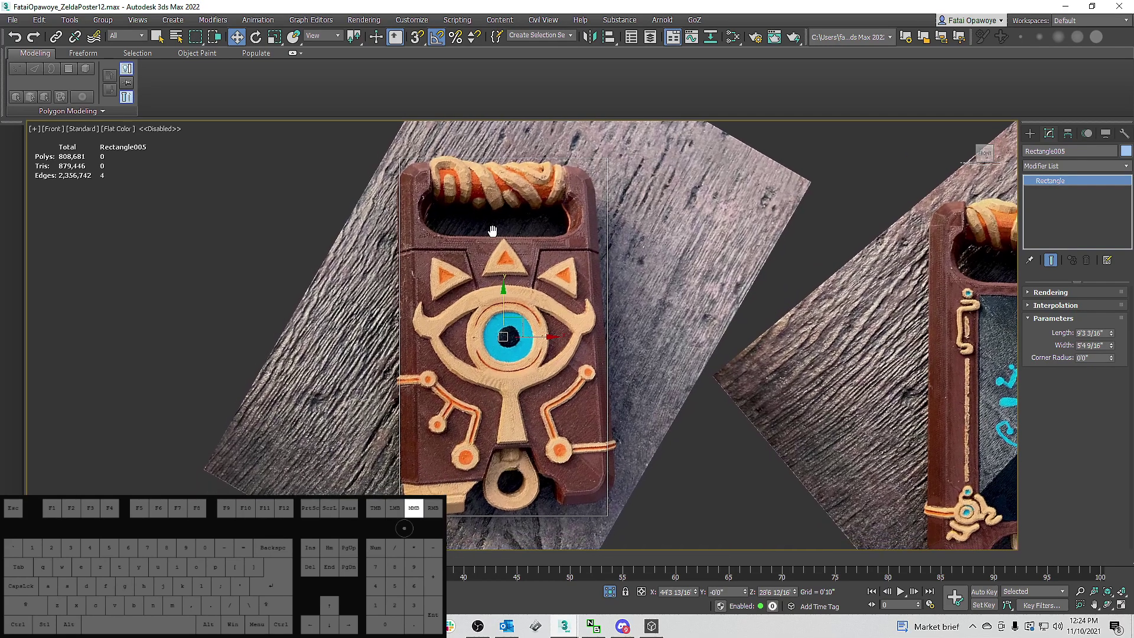
pyautogui.scroll(-4, 493, 232)
pyautogui.scroll(4, 466, 243)
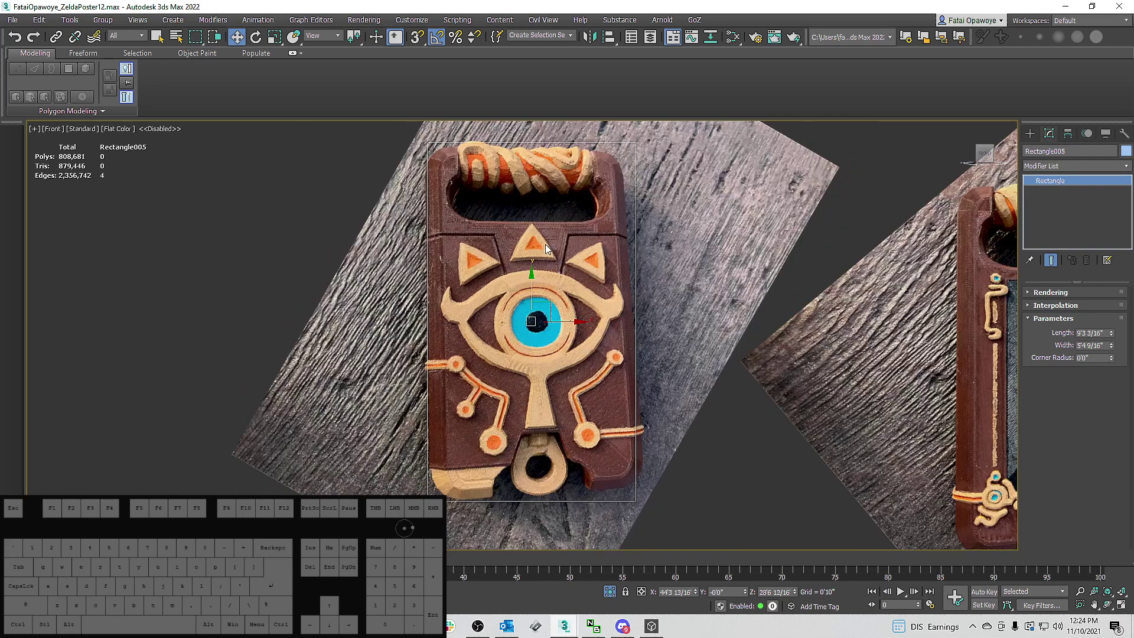
pyautogui.moveTo(569, 248); pyautogui.dragTo(523, 234, button='middle')
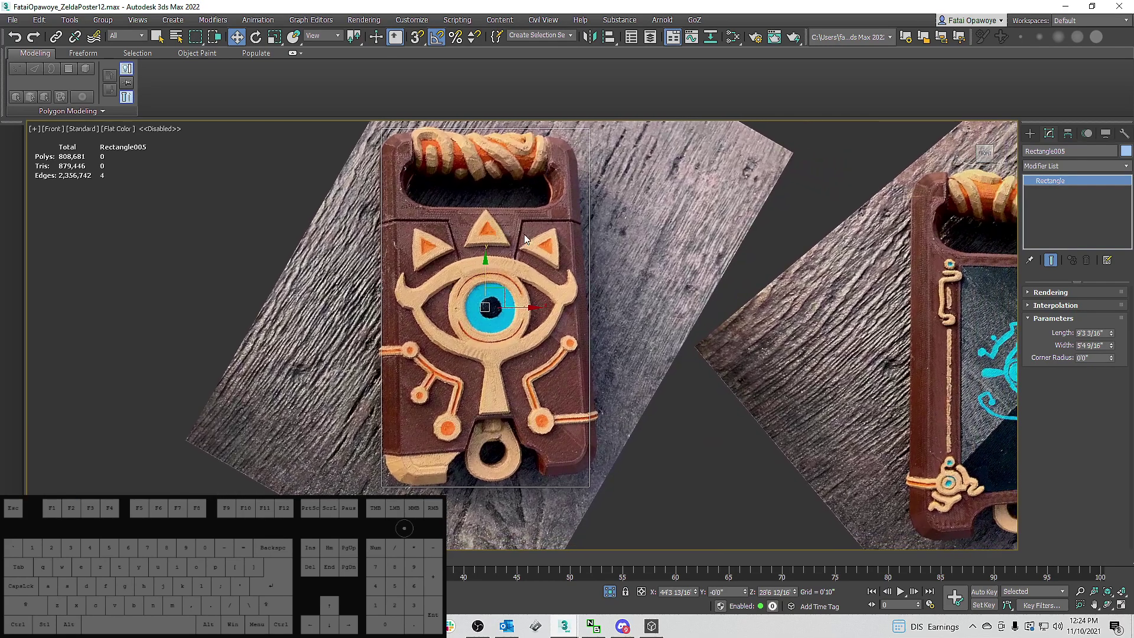
# Deselect the outline rectangle and unfreeze all objects.
pyautogui.click(1030, 134)
pyautogui.click(641, 176)
pyautogui.rightClick(813, 187)
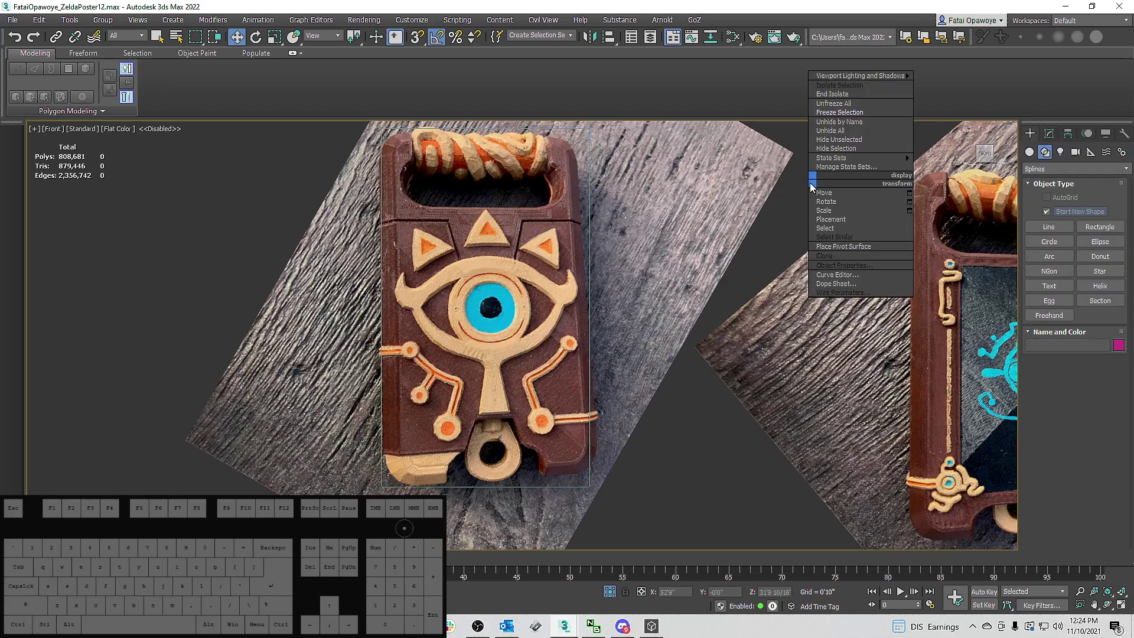
pyautogui.click(850, 105)
# Rotate the eye-side photo plane slightly clockwise and shift it down so the slate lines up with the rectangle.
pyautogui.click(723, 173)
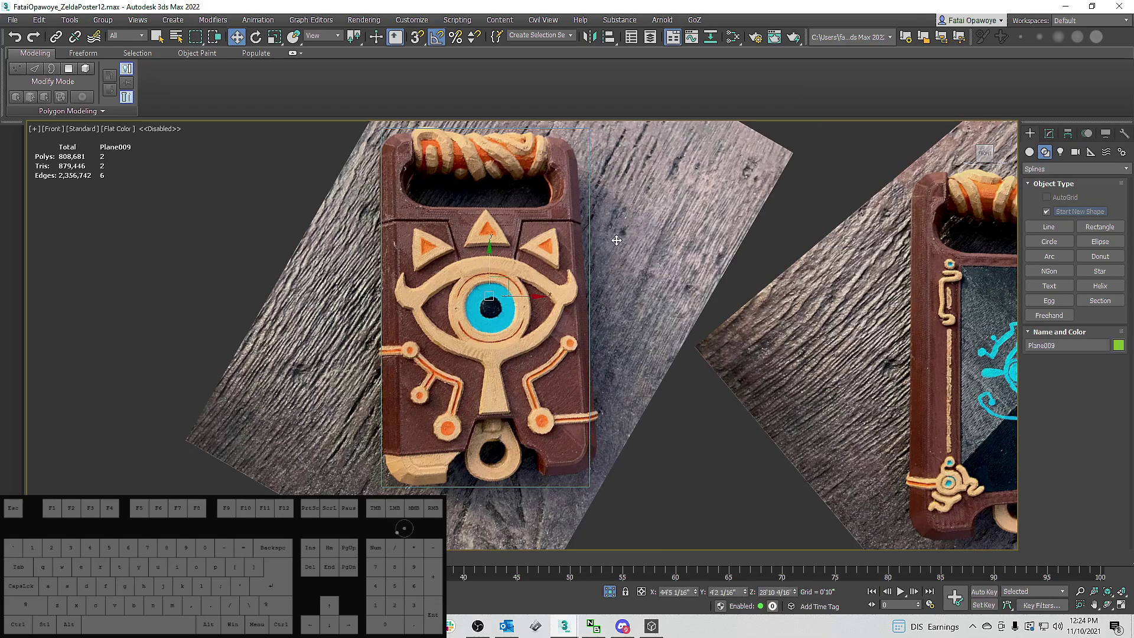
pyautogui.press('e')
pyautogui.moveTo(516, 258); pyautogui.dragTo(483, 302)
pyautogui.press('w')
pyautogui.press('e')
pyautogui.moveTo(474, 301); pyautogui.dragTo(506, 283)
pyautogui.hotkey('ctrl', 'z')
pyautogui.hotkey('ctrl', 'z')
pyautogui.press('w')
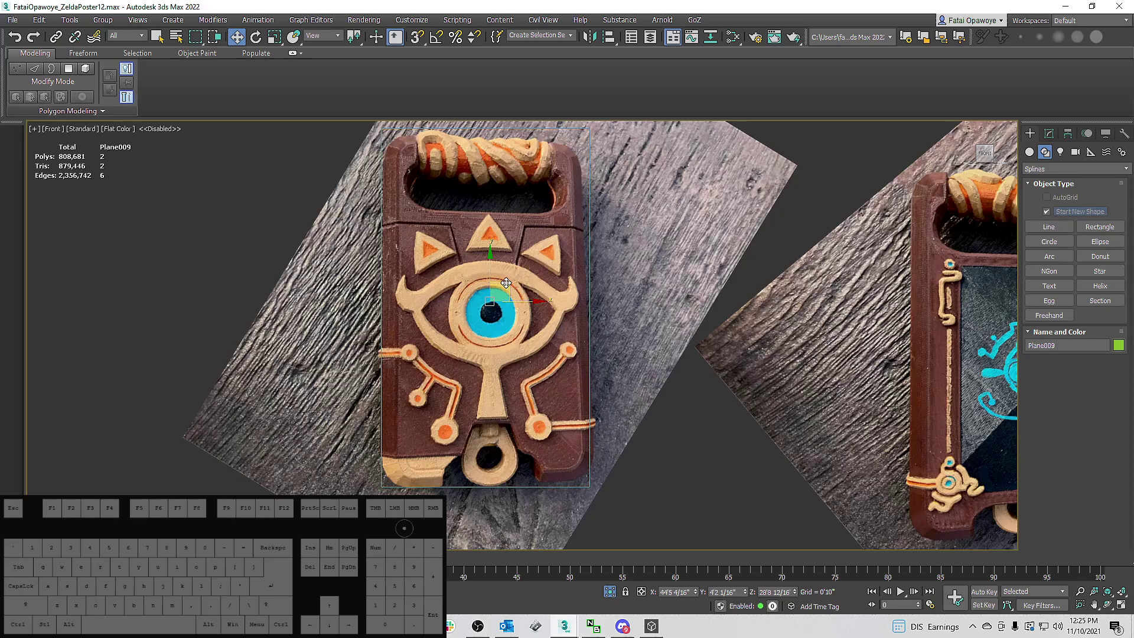
# Nudge the eye-side photo plane up to Z 28'9 2/16" and check its fit against the rectangle.
pyautogui.moveTo(490, 269); pyautogui.dragTo(490, 268)
pyautogui.scroll(4, 385, 215)
pyautogui.moveTo(395, 215); pyautogui.dragTo(395, 217, button='middle')
pyautogui.scroll(-6, 394, 216)
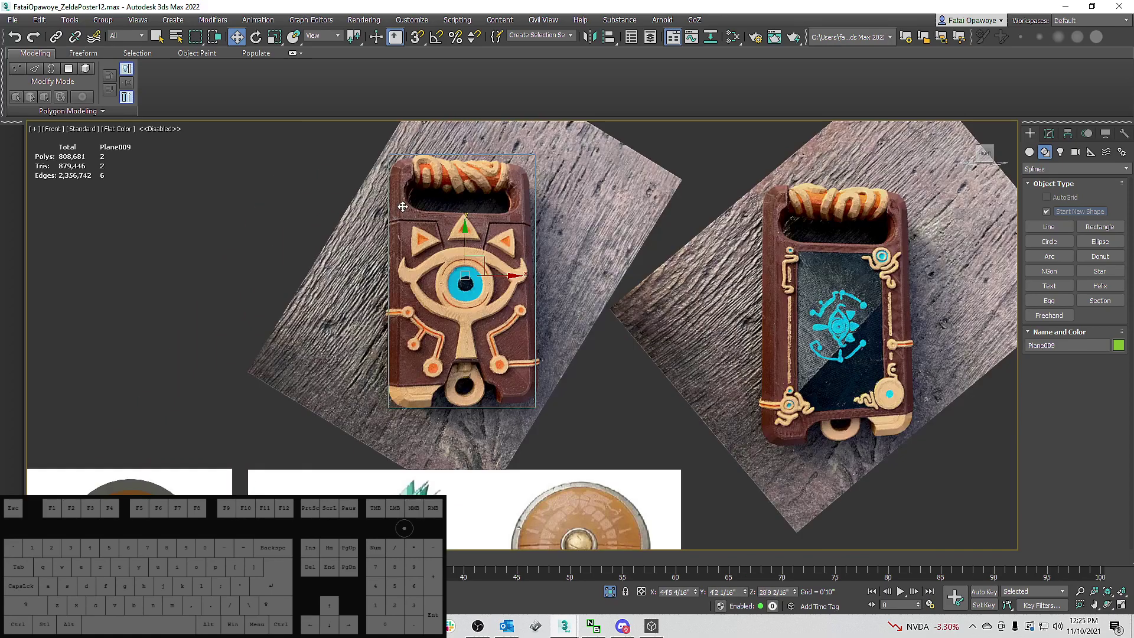
pyautogui.scroll(2, 390, 219)
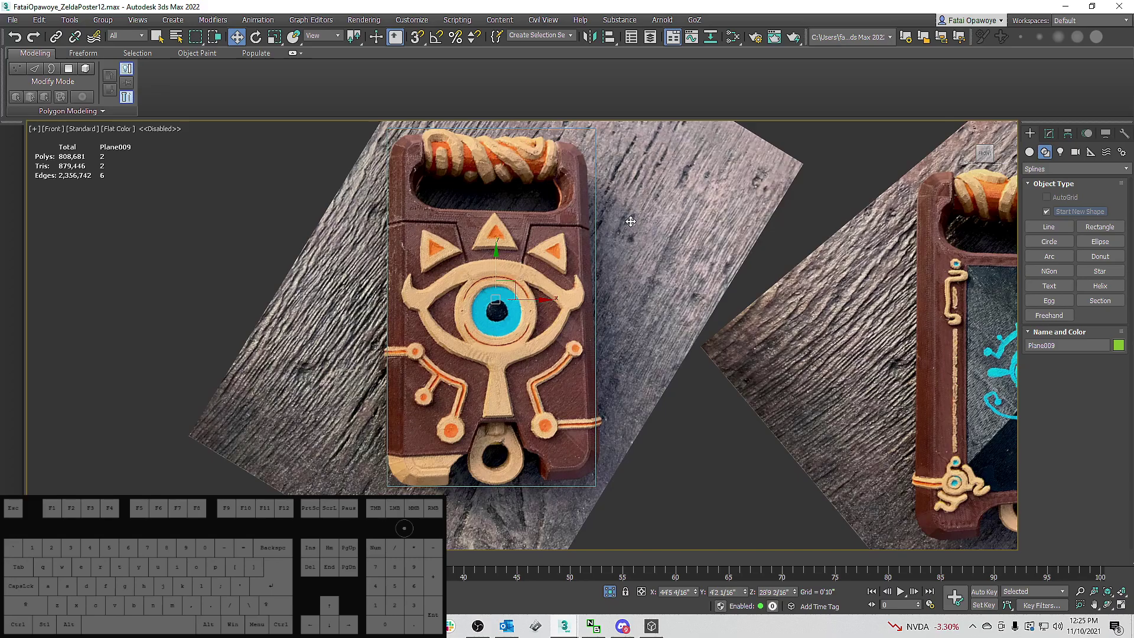
# Select both slate photo planes and freeze the selection.
pyautogui.scroll(-8, 696, 219)
pyautogui.moveTo(734, 164); pyautogui.dragTo(701, 237)
pyautogui.rightClick(701, 230)
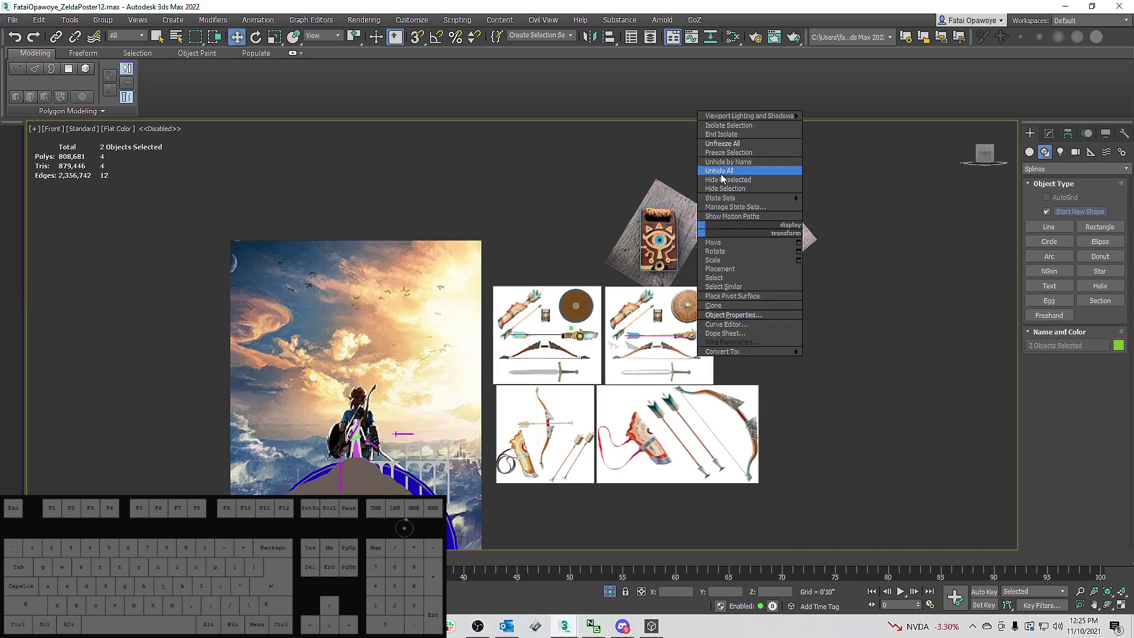
pyautogui.click(728, 152)
pyautogui.scroll(6, 728, 216)
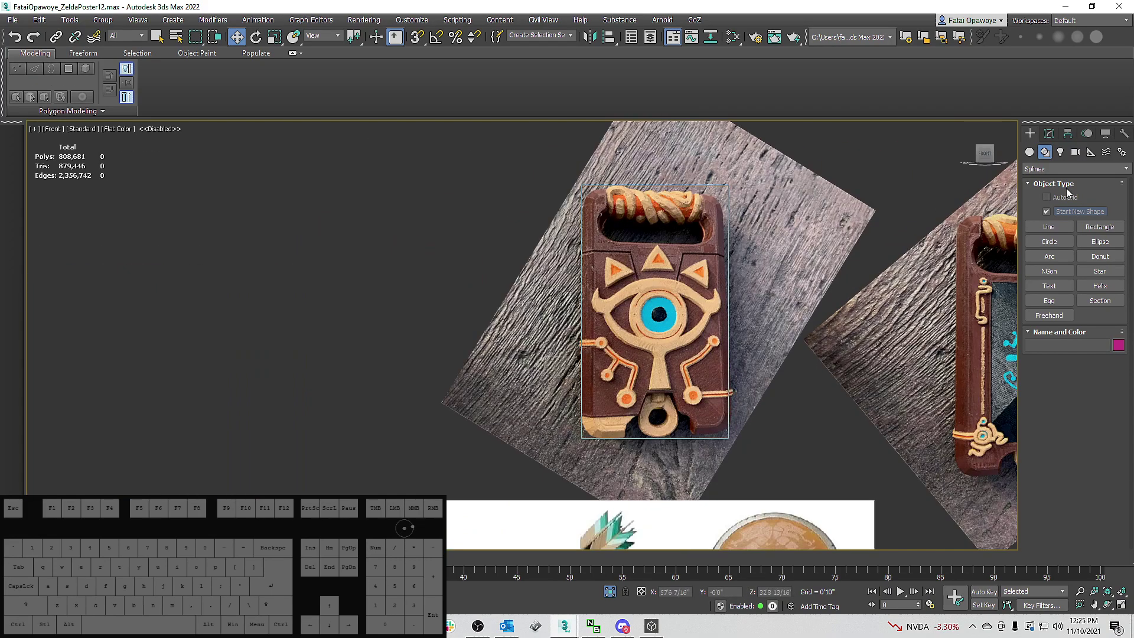
pyautogui.click(1048, 227)
pyautogui.scroll(6, 589, 253)
pyautogui.scroll(-4, 489, 237)
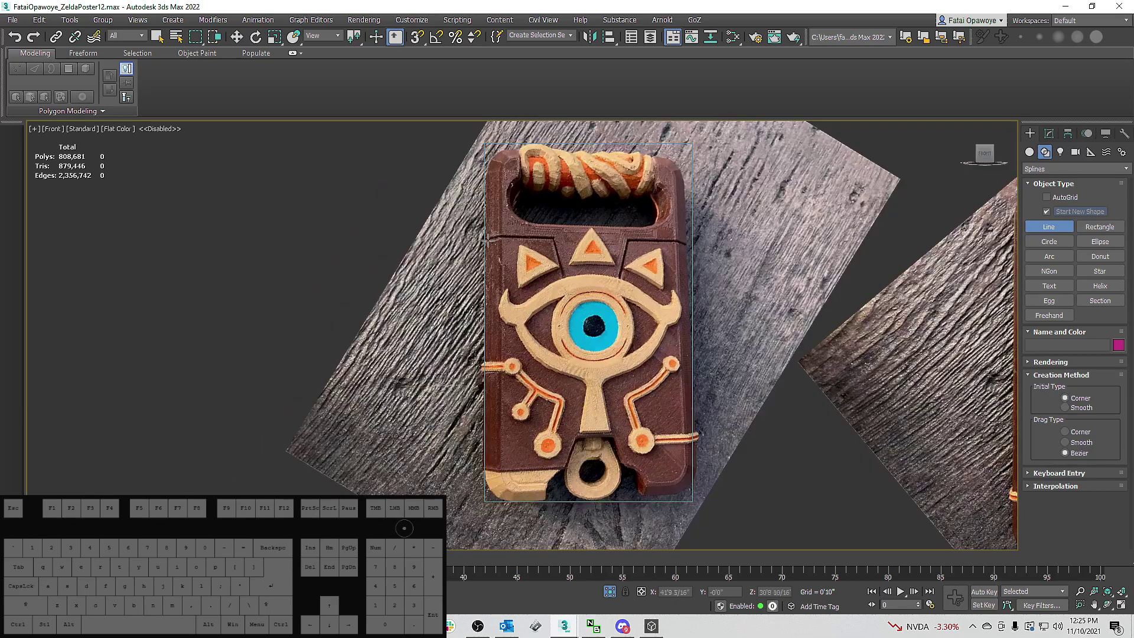
pyautogui.moveTo(469, 245); pyautogui.dragTo(387, 239, button='middle')
pyautogui.click(383, 239)
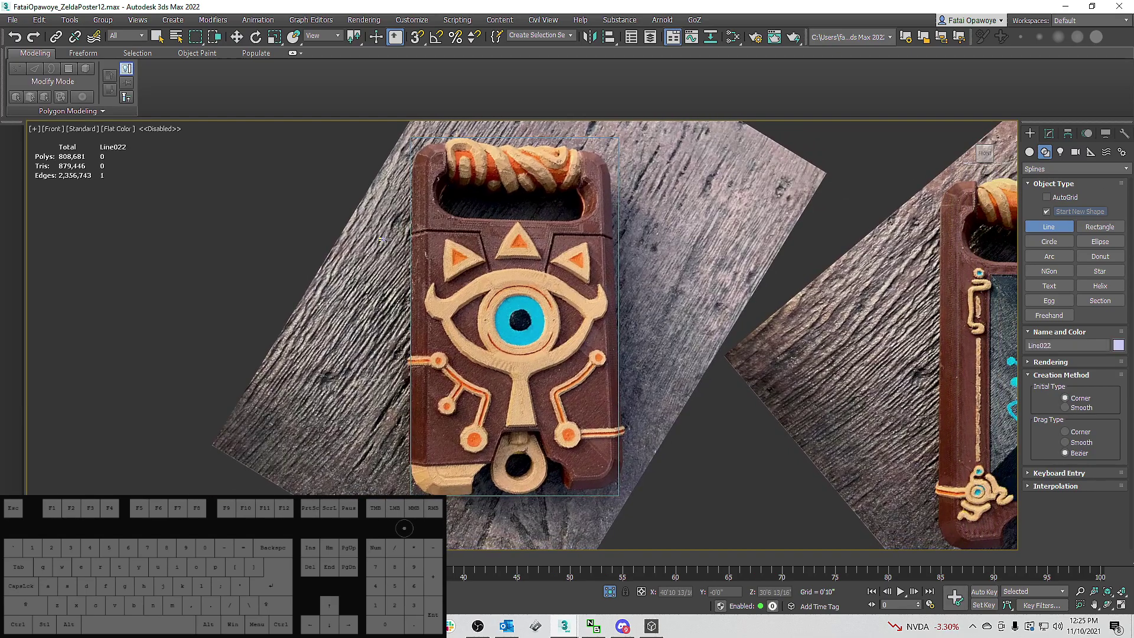
pyautogui.scroll(5, 424, 230)
pyautogui.click(423, 231)
pyautogui.scroll(-5, 423, 231)
pyautogui.keyDown('shift'); pyautogui.click(515, 231); pyautogui.keyUp('shift')
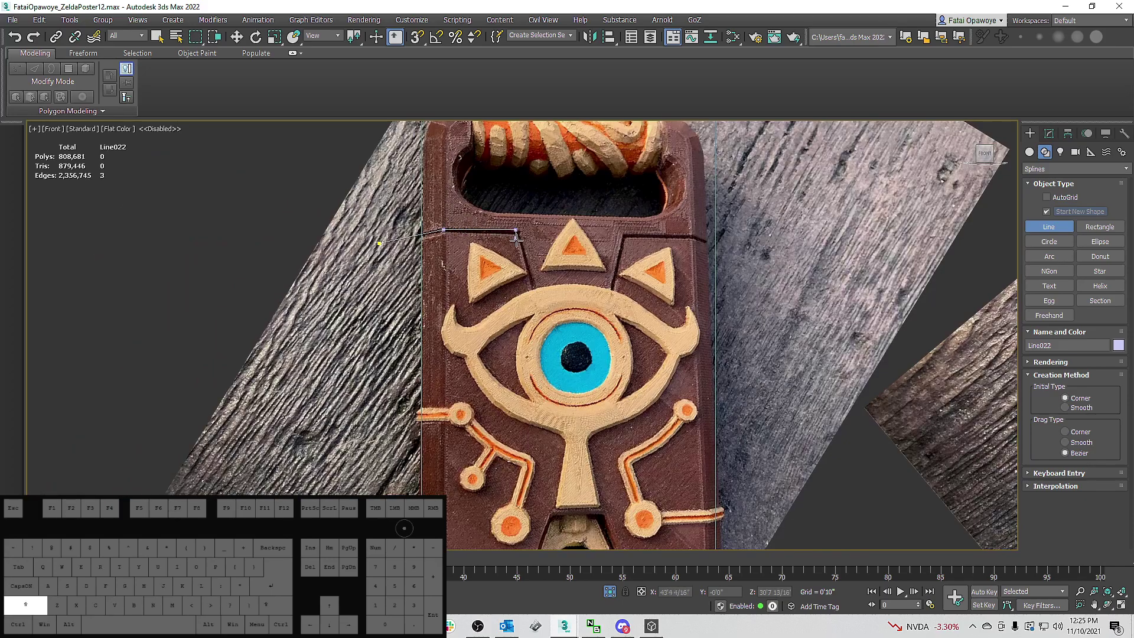
pyautogui.press('shift')
pyautogui.keyDown('shift'); pyautogui.click(539, 306); pyautogui.keyUp('shift')
pyautogui.rightClick(599, 316)
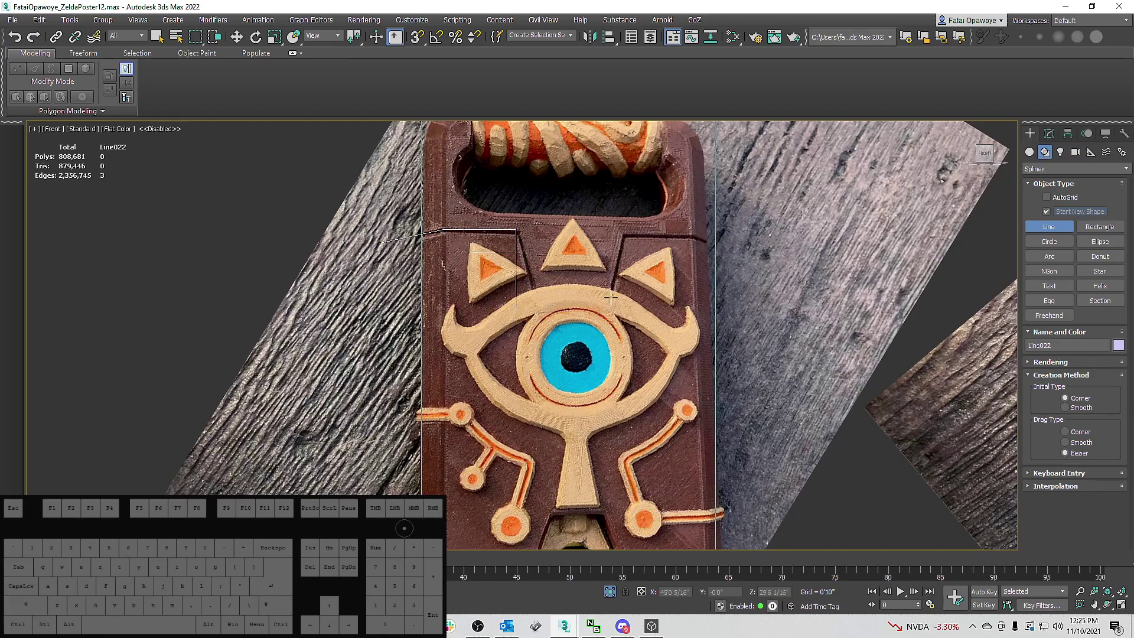
pyautogui.hotkey('ctrl', 'z')
# Draw a rectangle about 1'10" long and 7'0" wide across the upper slate, with its top edge along the panel seam.
pyautogui.click(1090, 227)
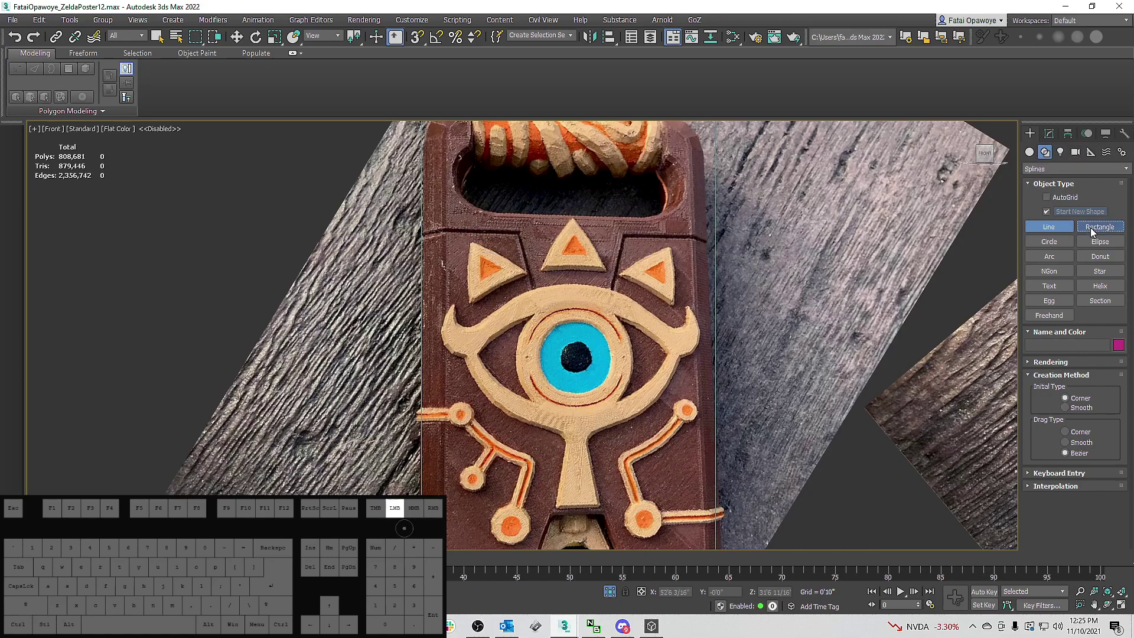
pyautogui.moveTo(392, 228); pyautogui.dragTo(777, 332)
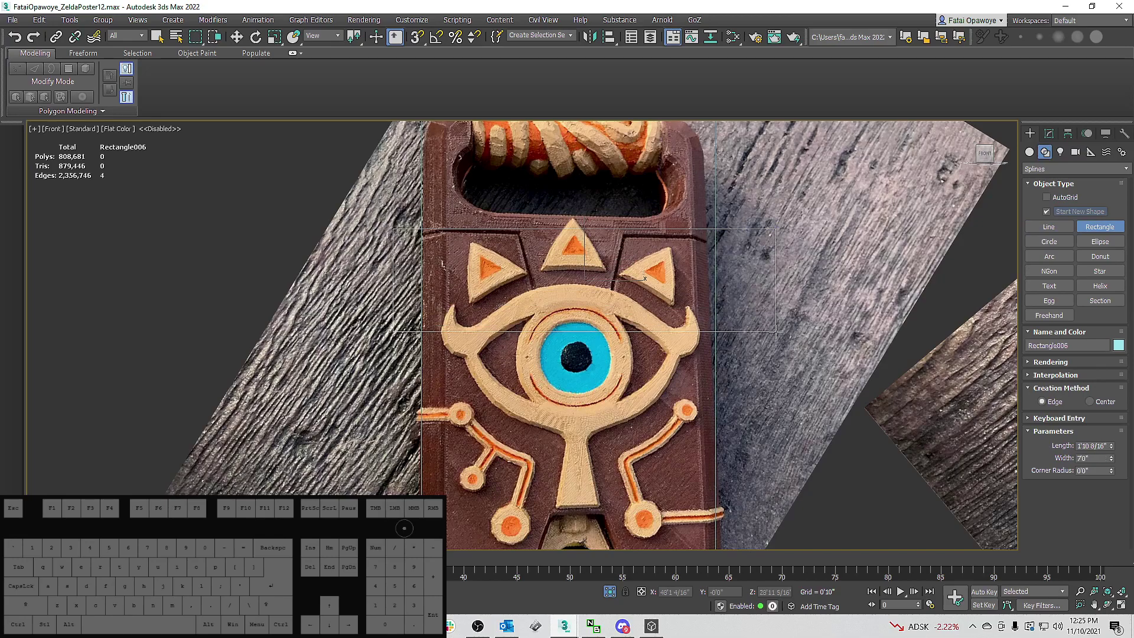
pyautogui.press('w')
pyautogui.moveTo(586, 211); pyautogui.dragTo(564, 230, button='middle')
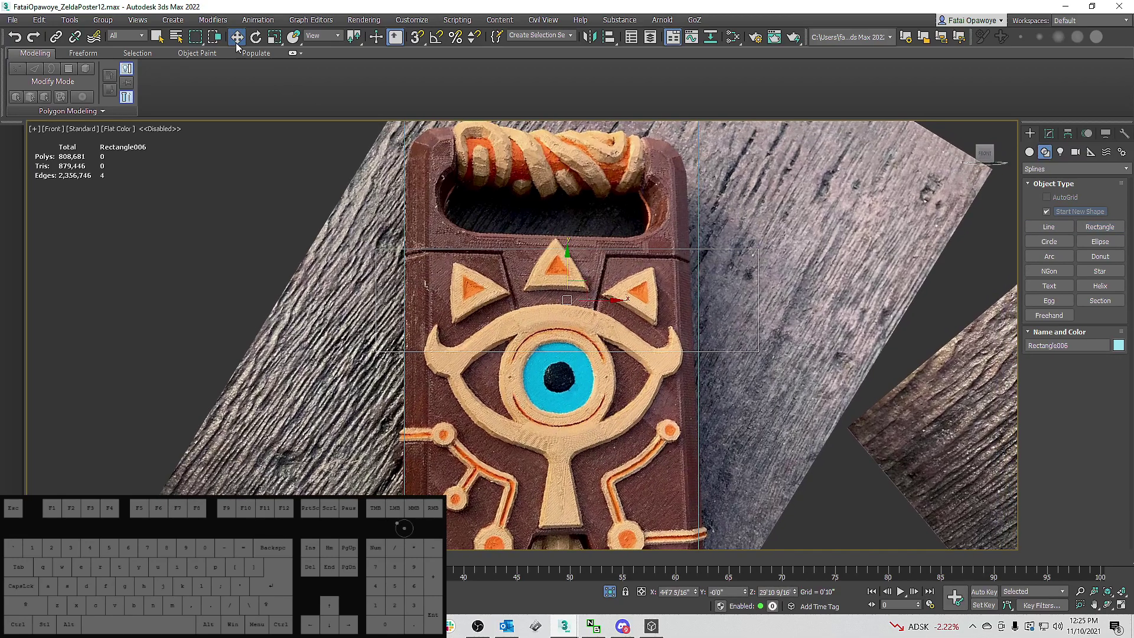
pyautogui.click(609, 37)
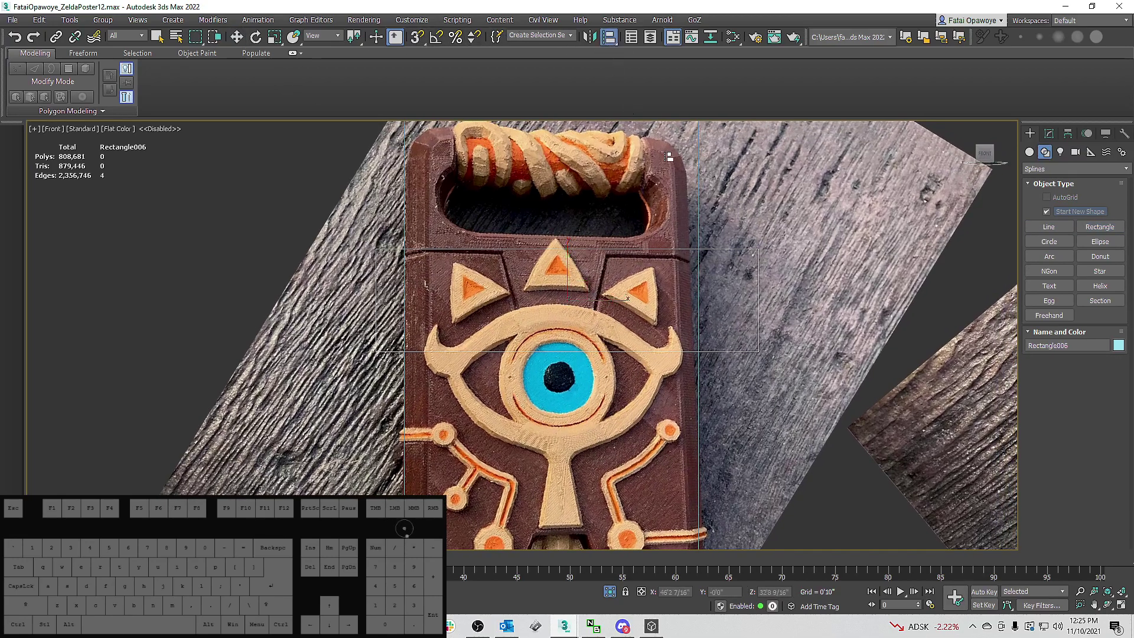
pyautogui.click(700, 205)
pyautogui.click(542, 279)
pyautogui.click(596, 277)
pyautogui.click(624, 410)
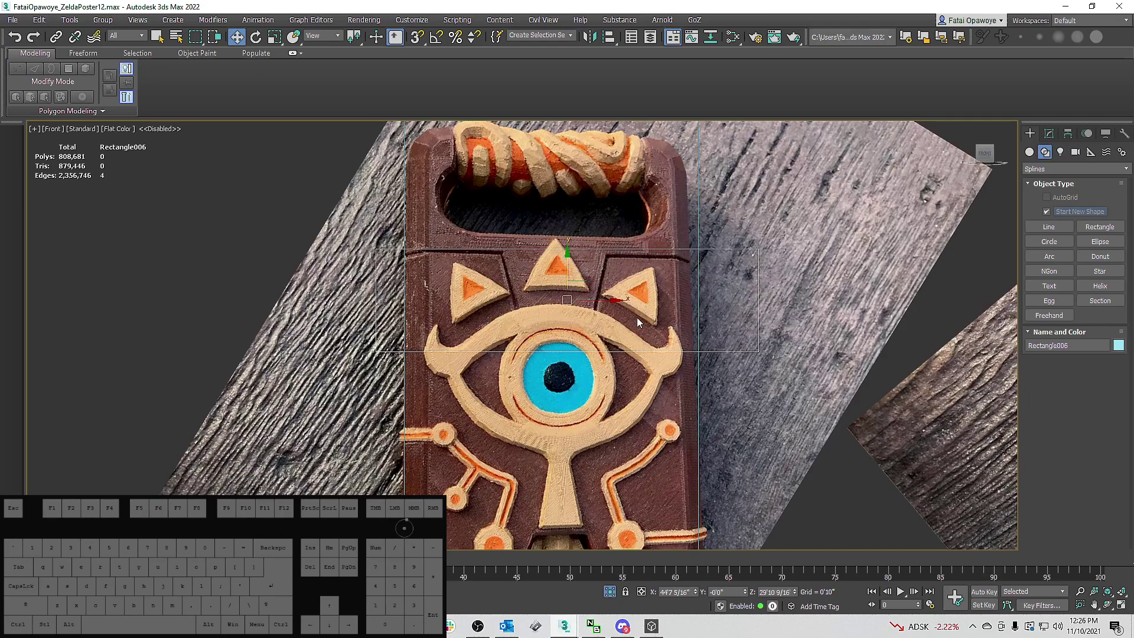
# Align the new rectangle to the slate outline rectangle, matching centre to centre on X, Y and Z.
pyautogui.click(602, 38)
pyautogui.click(697, 199)
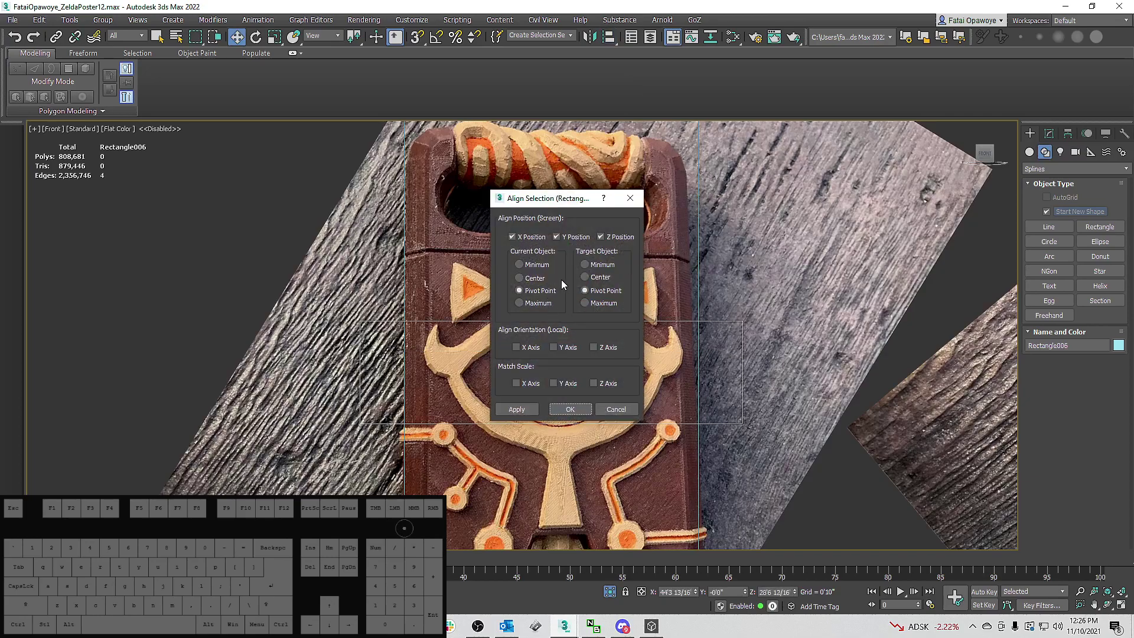
pyautogui.click(542, 279)
pyautogui.click(599, 278)
pyautogui.click(570, 409)
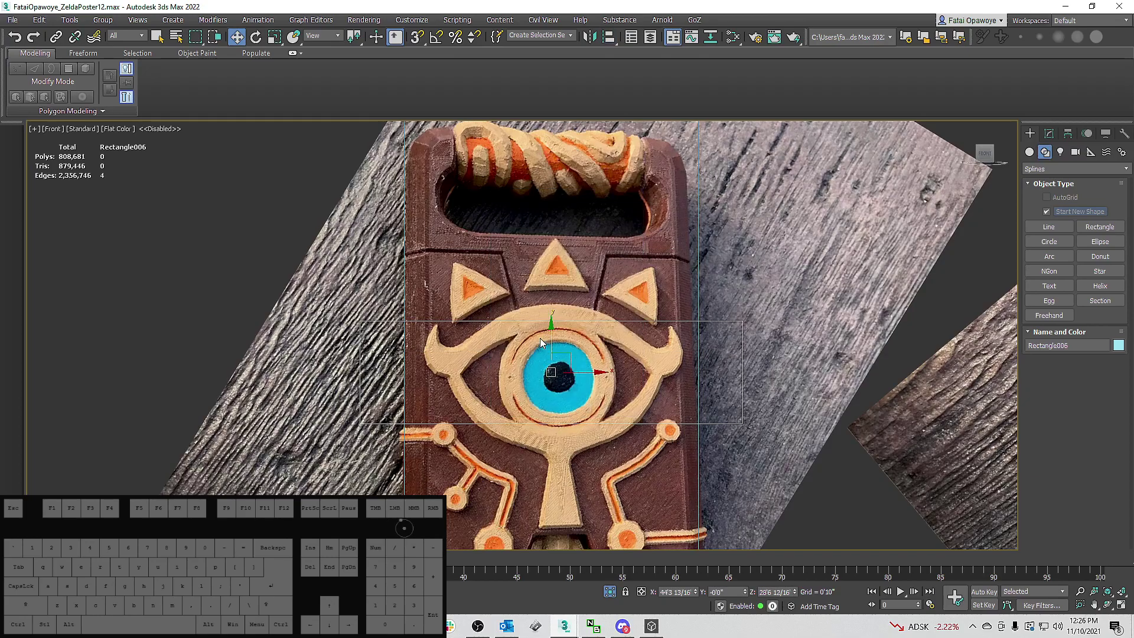
# Move the rectangle up to the panel seam below the handle opening and resize it to length 1'8 1/16" and width 6'3 9/16".
pyautogui.moveTo(546, 335); pyautogui.dragTo(554, 269)
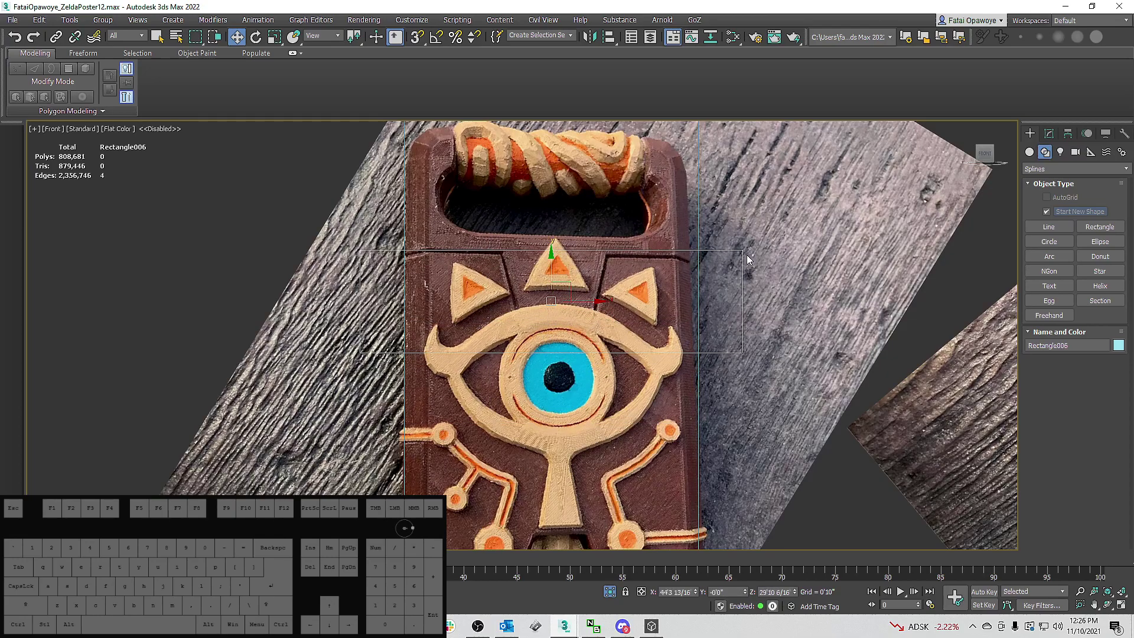
pyautogui.click(1049, 134)
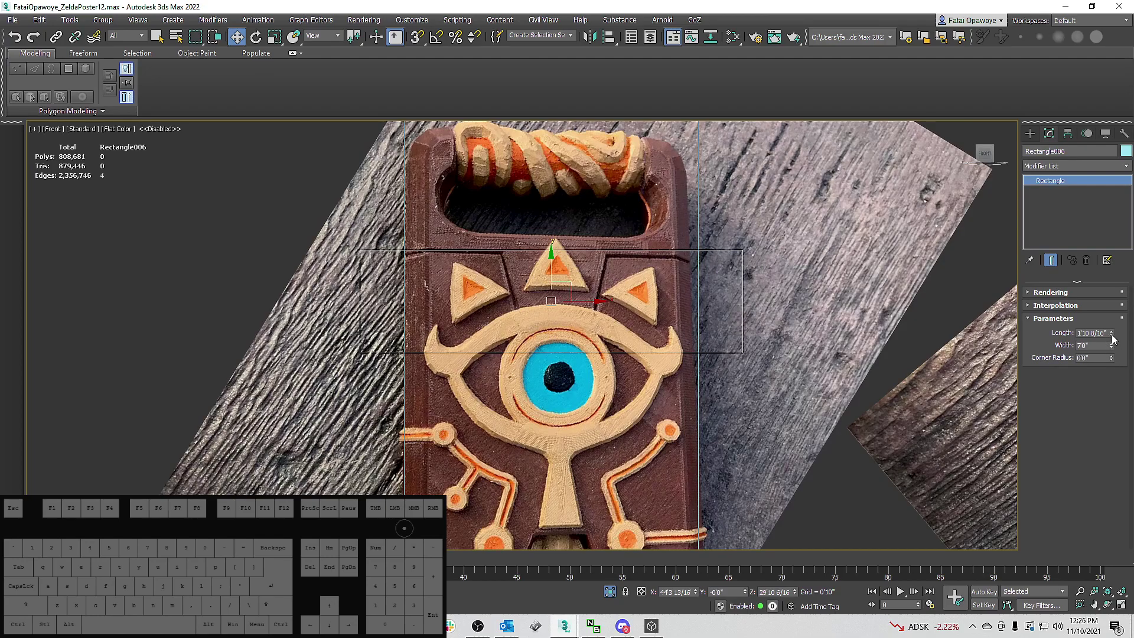
pyautogui.moveTo(1112, 337); pyautogui.dragTo(1112, 354)
# Clone the seam rectangle straight up over the handle opening as a copy.
pyautogui.moveTo(795, 240); pyautogui.dragTo(821, 235, button='middle')
pyautogui.press('w')
pyautogui.click(724, 202)
pyautogui.scroll(-4, 720, 201)
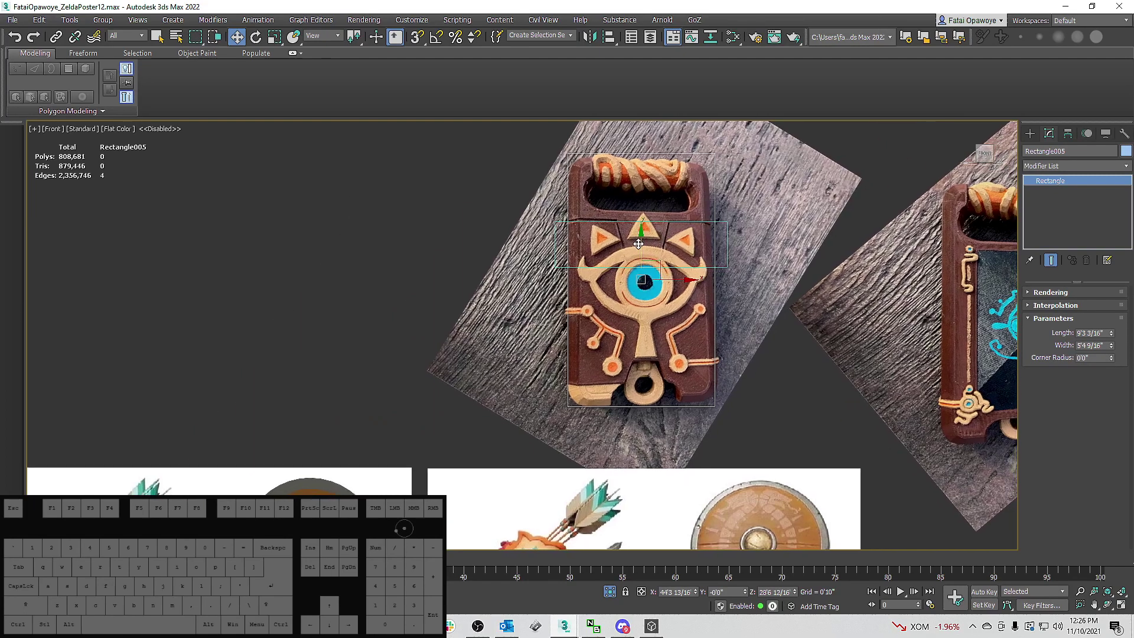
pyautogui.click(671, 222)
pyautogui.moveTo(641, 226); pyautogui.dragTo(597, 264, button='middle')
pyautogui.scroll(4, 634, 251)
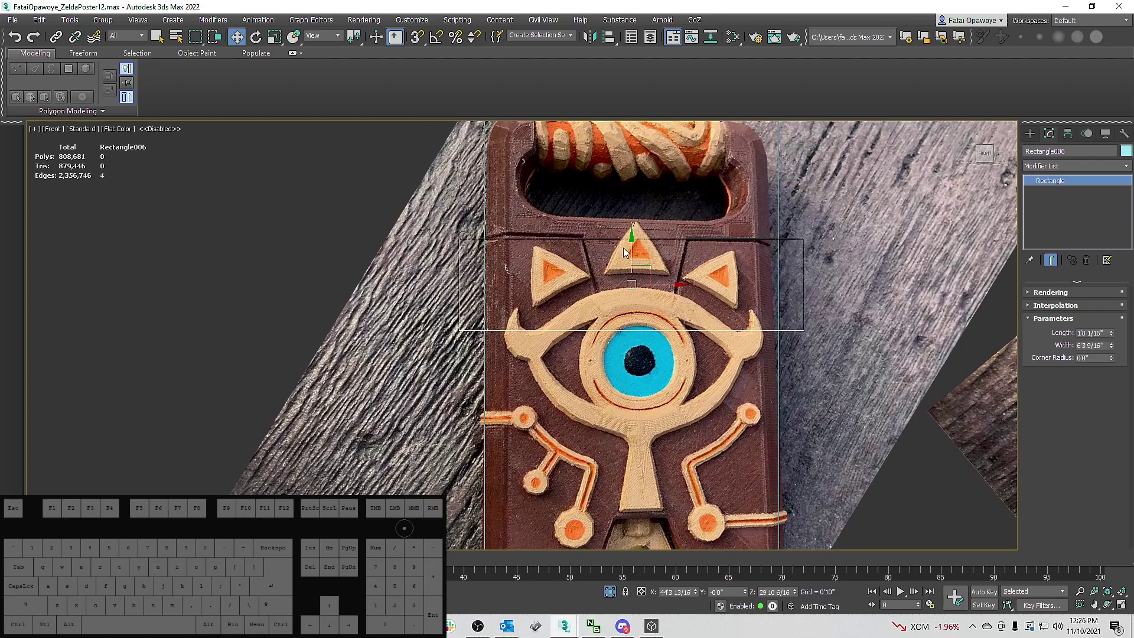
pyautogui.keyDown('shift'); pyautogui.moveTo(626, 249); pyautogui.dragTo(634, 146); pyautogui.keyUp('shift')
pyautogui.click(568, 362)
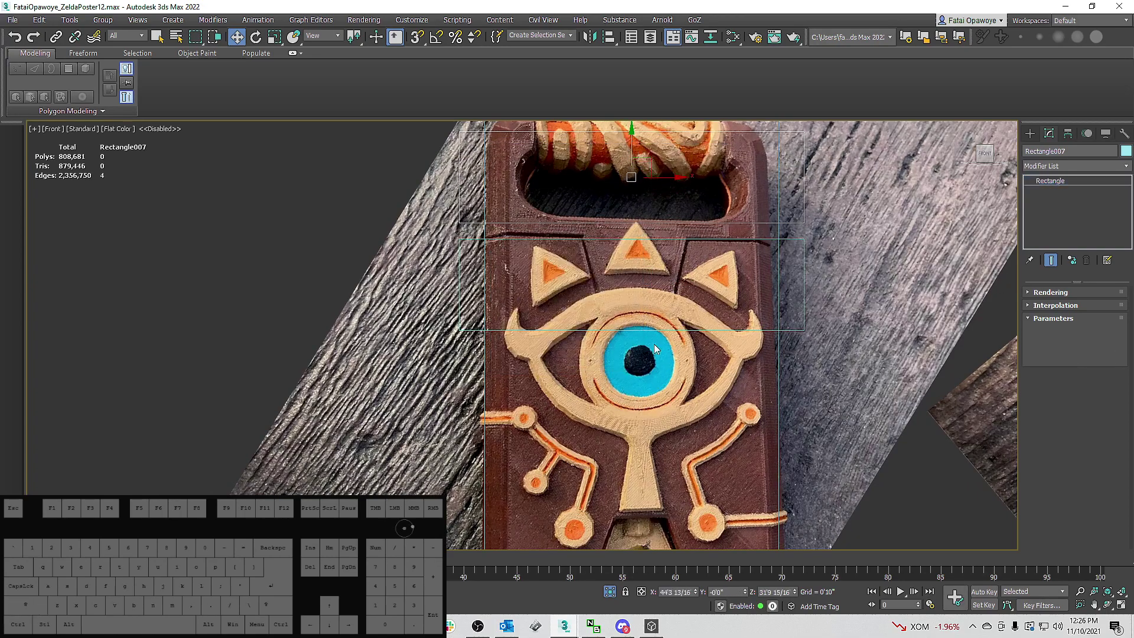
# Resize the copy to length 1'2 7/16" and width 4'1 2/16", and position it around the handle opening.
pyautogui.moveTo(1111, 336); pyautogui.dragTo(1112, 359)
pyautogui.moveTo(630, 159); pyautogui.dragTo(629, 165)
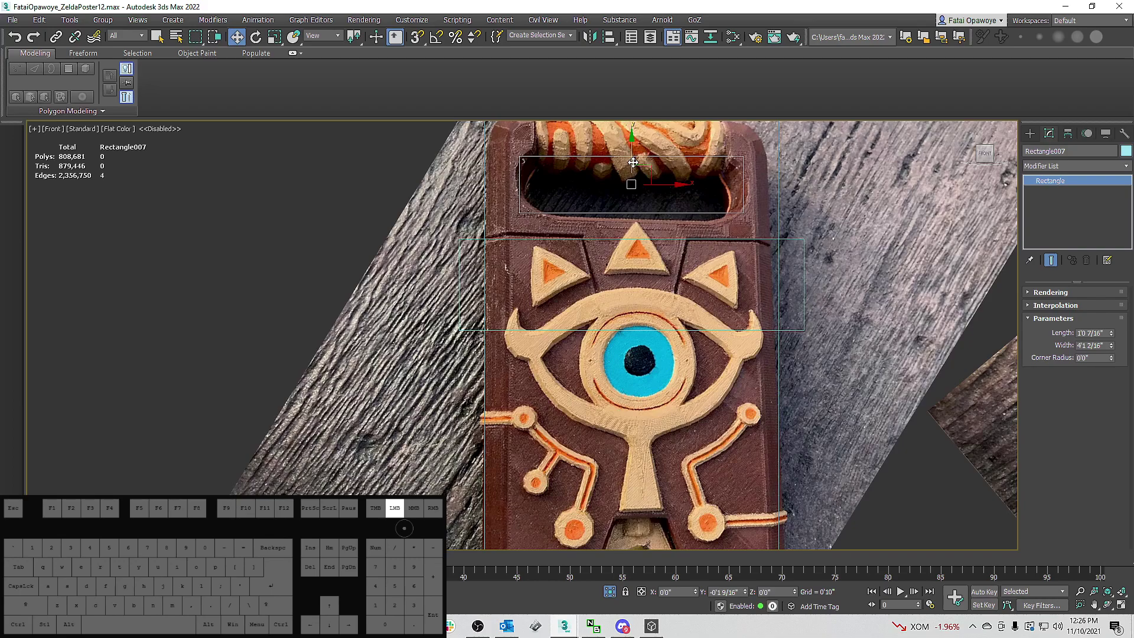
pyautogui.moveTo(1112, 336); pyautogui.dragTo(1104, 323)
pyautogui.moveTo(629, 160); pyautogui.dragTo(600, 170)
# Clone the handle-opening rectangle upward over the wrapped handle grip as a copy.
pyautogui.moveTo(711, 161); pyautogui.dragTo(695, 234, button='middle')
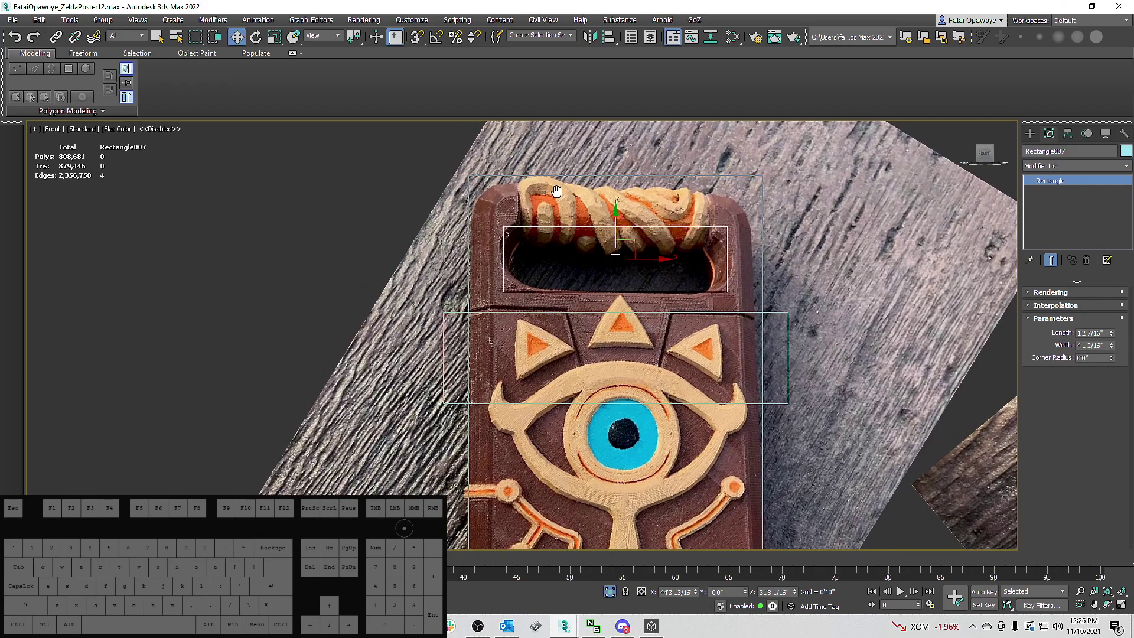
pyautogui.moveTo(556, 190); pyautogui.dragTo(549, 205, button='middle')
pyautogui.moveTo(685, 202); pyautogui.dragTo(683, 219, button='middle')
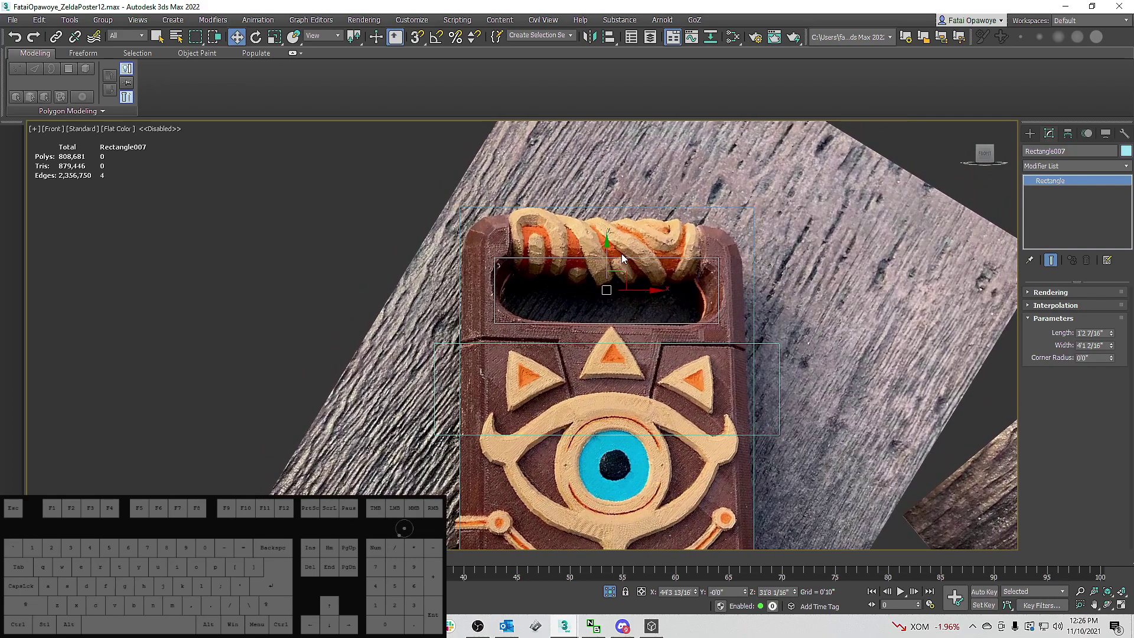
pyautogui.keyDown('shift'); pyautogui.moveTo(611, 263); pyautogui.dragTo(601, 194); pyautogui.keyUp('shift')
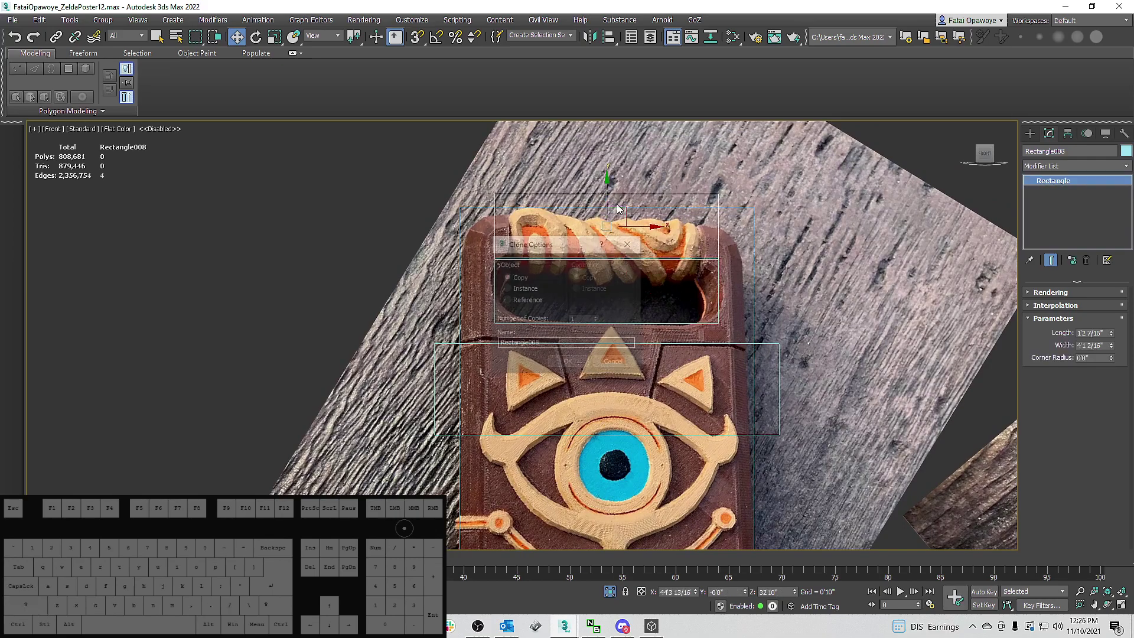
pyautogui.click(568, 363)
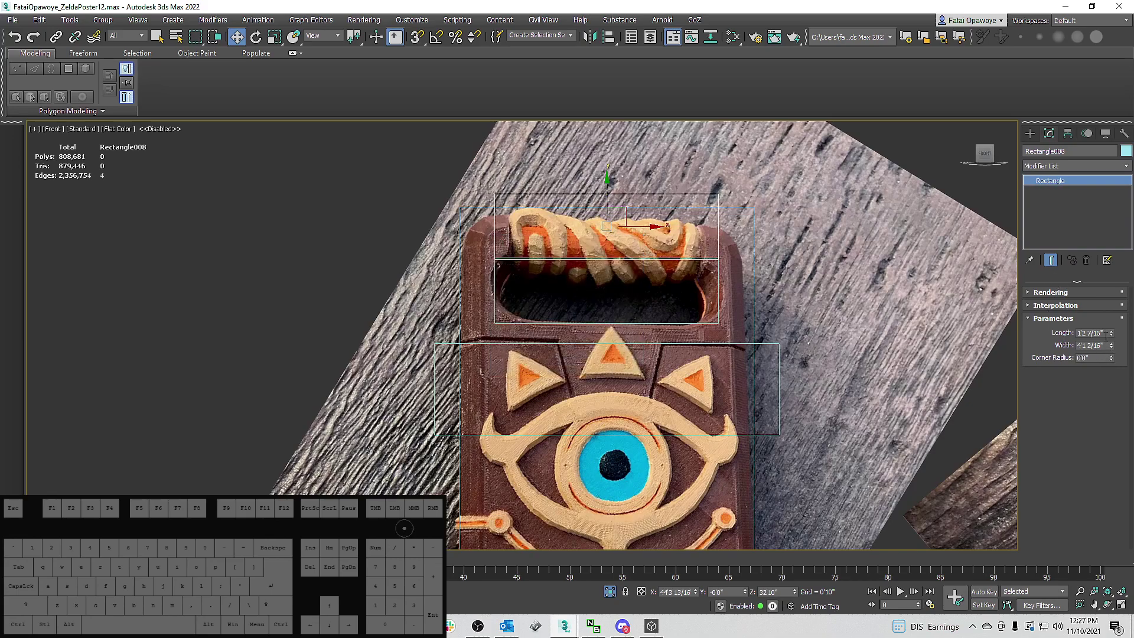
# Resize the grip rectangle to length 1'1 4/16" and width 3'6 12/16", and position it over the wrapped handle.
pyautogui.moveTo(1110, 335)
pyautogui.mouseDown()
pyautogui.moveTo(1123, 357)
pyautogui.moveTo(1112, 348)
pyautogui.mouseUp()
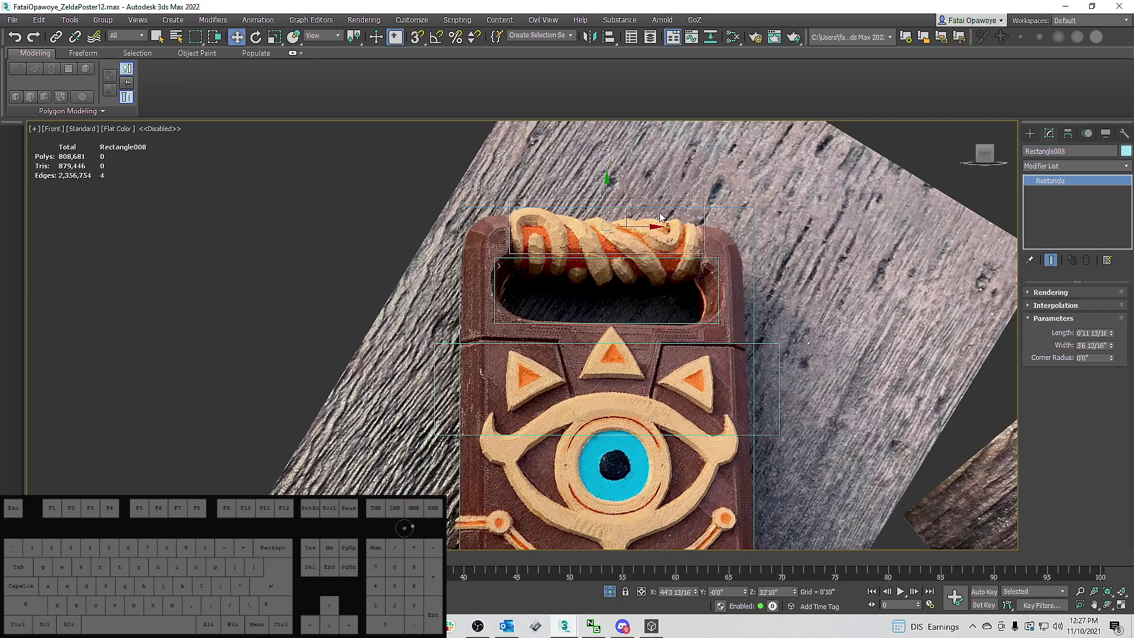
pyautogui.moveTo(608, 196); pyautogui.dragTo(607, 203)
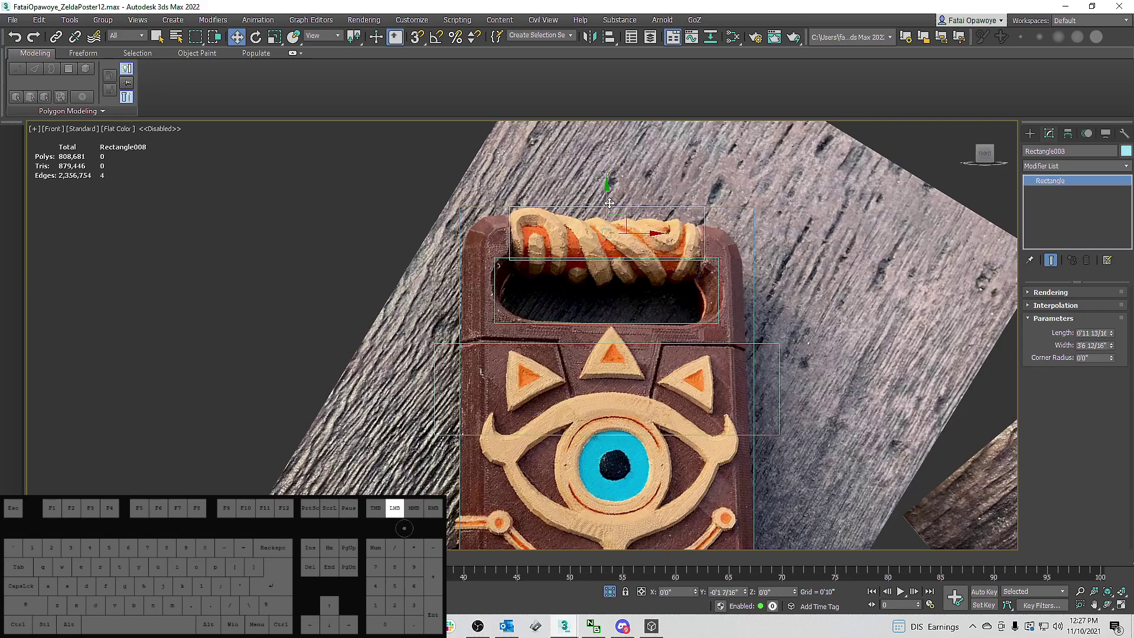
pyautogui.moveTo(1110, 334); pyautogui.dragTo(1110, 324)
pyautogui.moveTo(607, 202); pyautogui.dragTo(608, 200)
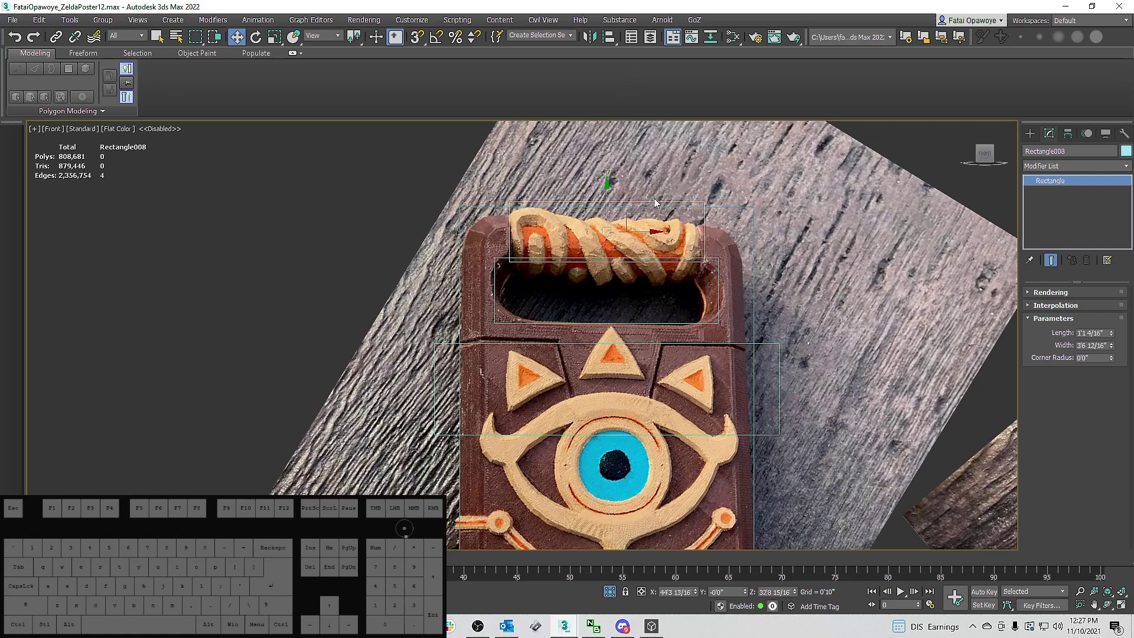
# Clone the wide panel-seam rectangle straight down to the ring at the slate's lower end as a copy.
pyautogui.scroll(-3, 660, 258)
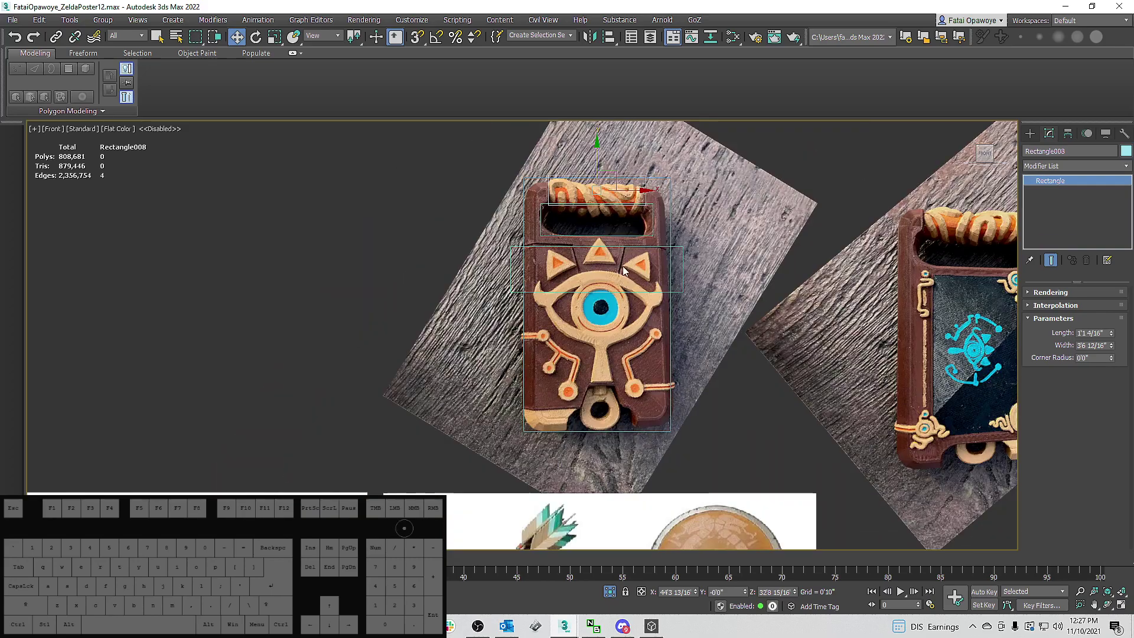
pyautogui.click(671, 209)
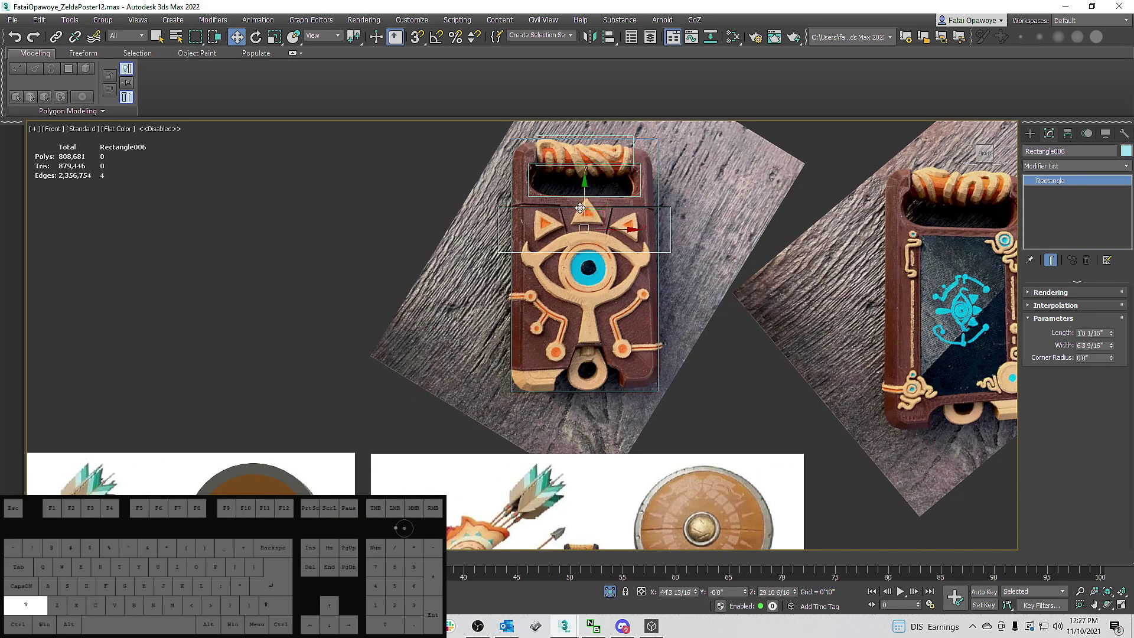
pyautogui.keyDown('shift'); pyautogui.moveTo(585, 198); pyautogui.dragTo(587, 336); pyautogui.keyUp('shift')
pyautogui.click(559, 360)
# Narrow the lower rectangle to a width of 1'5 12/16" so it frames the ring cutout.
pyautogui.scroll(4, 642, 381)
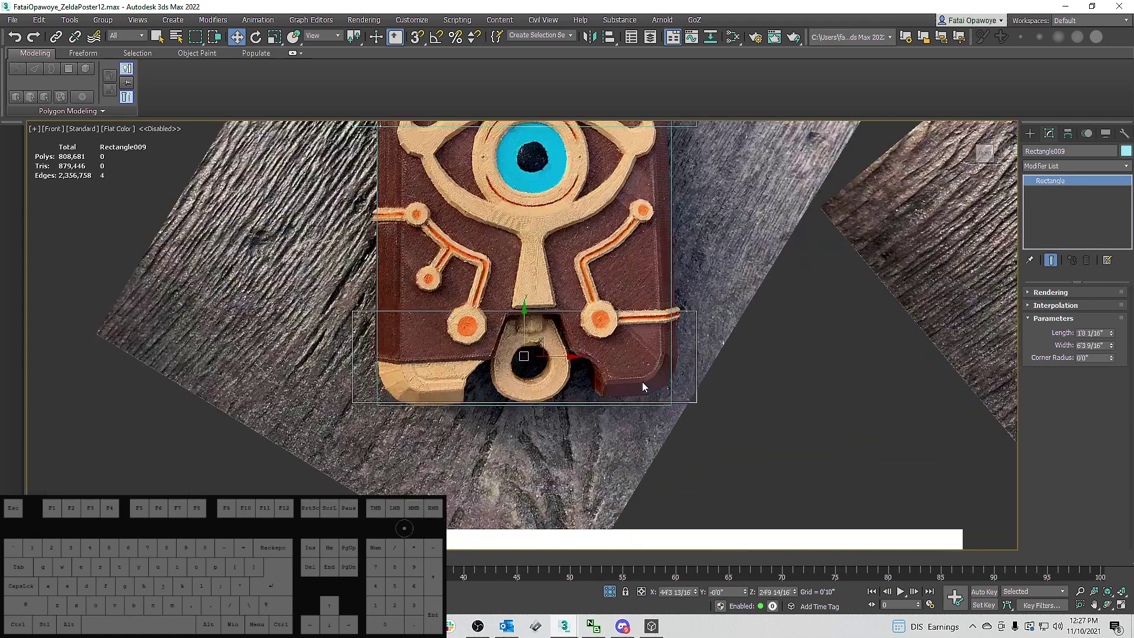
pyautogui.moveTo(642, 381); pyautogui.dragTo(680, 359, button='middle')
pyautogui.moveTo(1111, 344); pyautogui.dragTo(1112, 384)
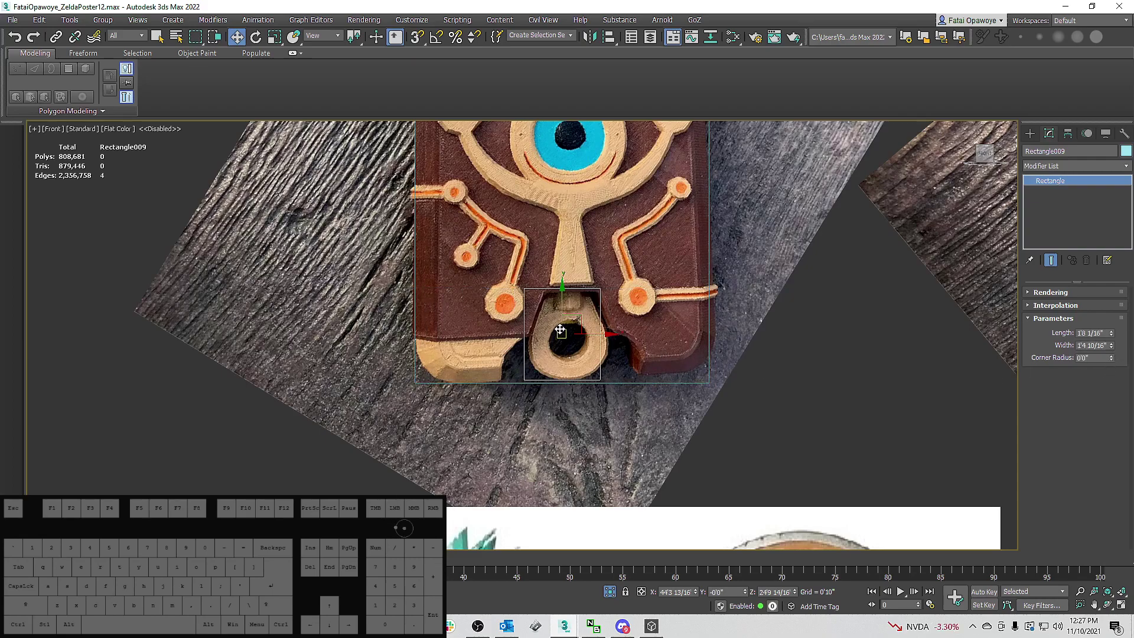
pyautogui.moveTo(570, 282); pyautogui.dragTo(559, 306, button='middle')
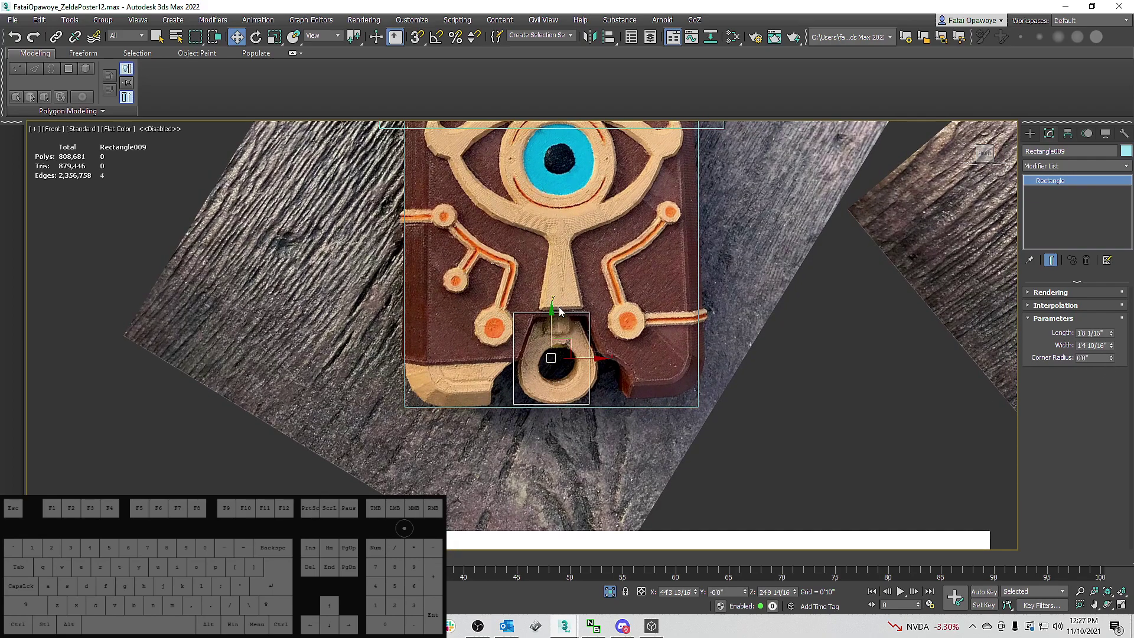
pyautogui.moveTo(587, 358); pyautogui.dragTo(520, 408, button='middle')
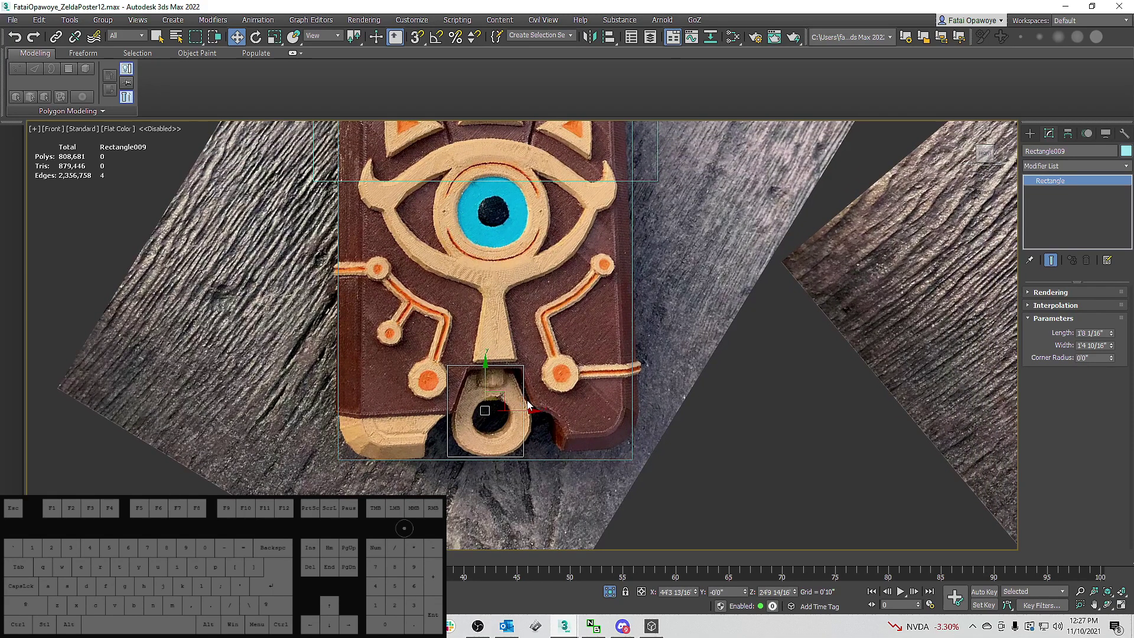
pyautogui.moveTo(545, 367); pyautogui.dragTo(558, 330, button='middle')
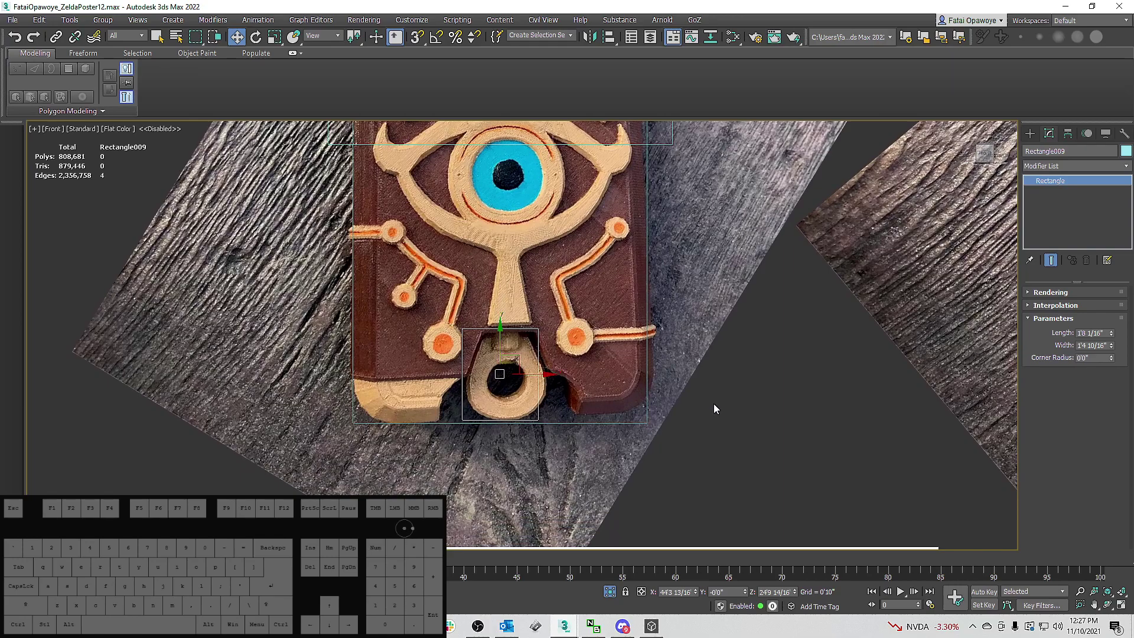
pyautogui.moveTo(1111, 347); pyautogui.dragTo(1112, 350)
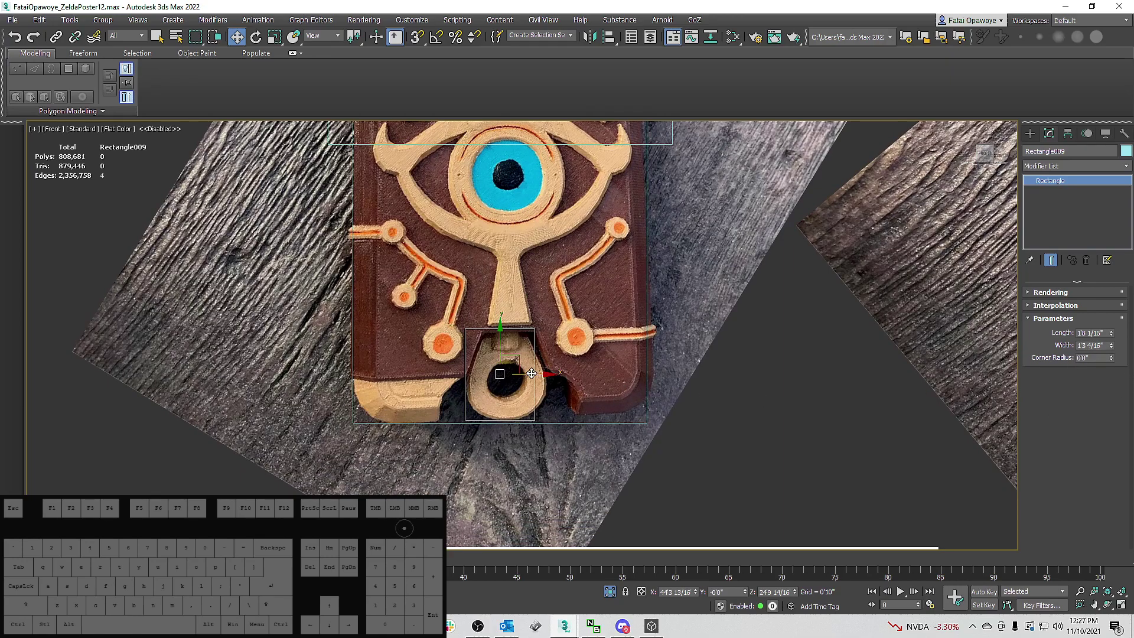
pyautogui.moveTo(543, 300); pyautogui.dragTo(556, 434, button='middle')
pyautogui.moveTo(532, 368); pyautogui.dragTo(540, 435, button='middle')
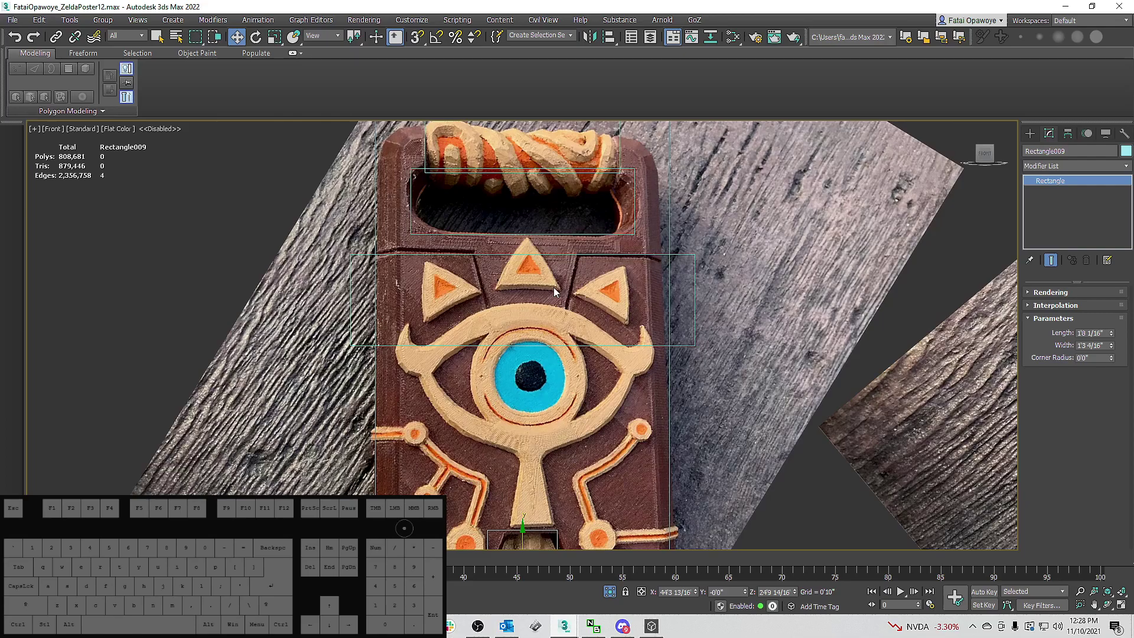
pyautogui.moveTo(676, 248); pyautogui.dragTo(645, 167, button='middle')
pyautogui.scroll(-2, 677, 296)
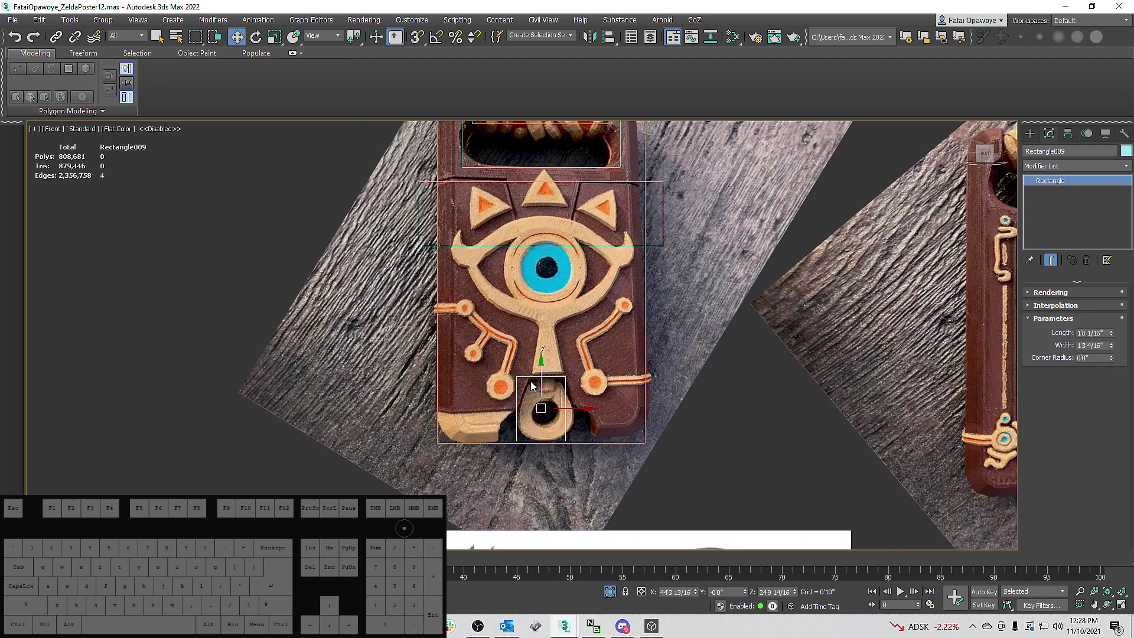
pyautogui.moveTo(1111, 347); pyautogui.dragTo(1110, 341)
pyautogui.moveTo(524, 443); pyautogui.dragTo(541, 411, button='middle')
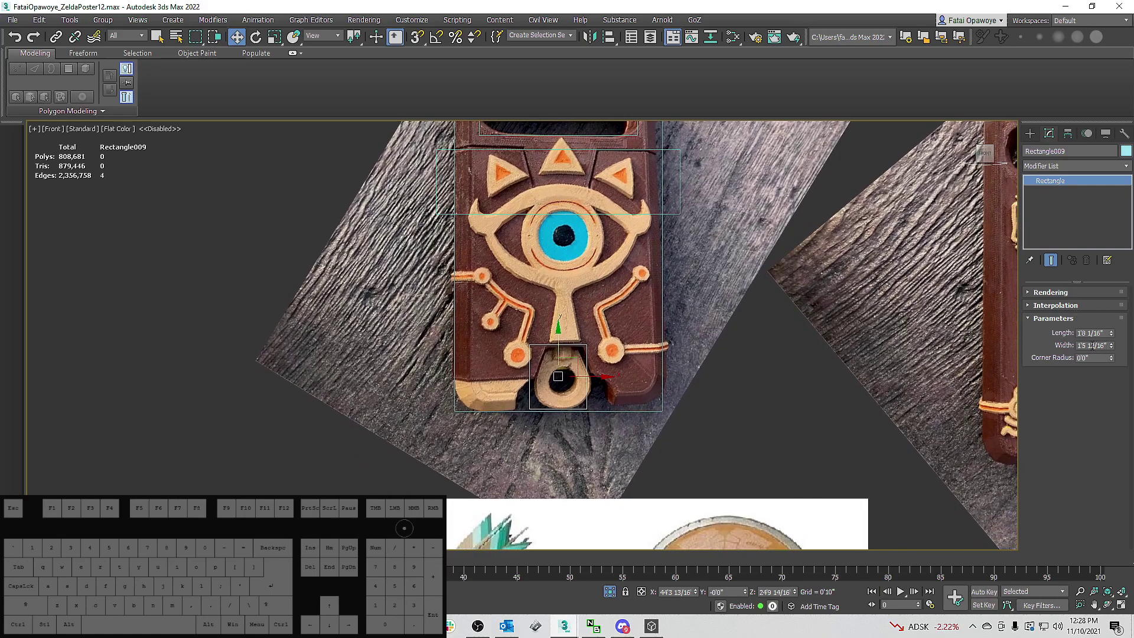
# Select the slate outline rectangle and convert it to an Editable Spline.
pyautogui.moveTo(602, 293); pyautogui.dragTo(604, 392, button='middle')
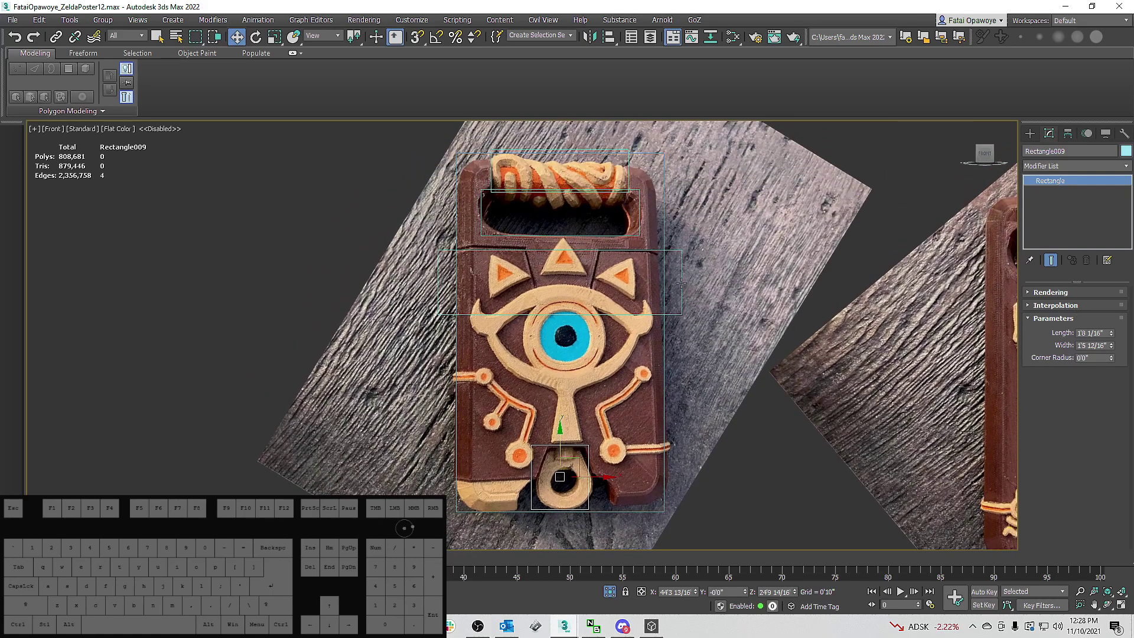
pyautogui.click(665, 223)
pyautogui.rightClick(775, 246)
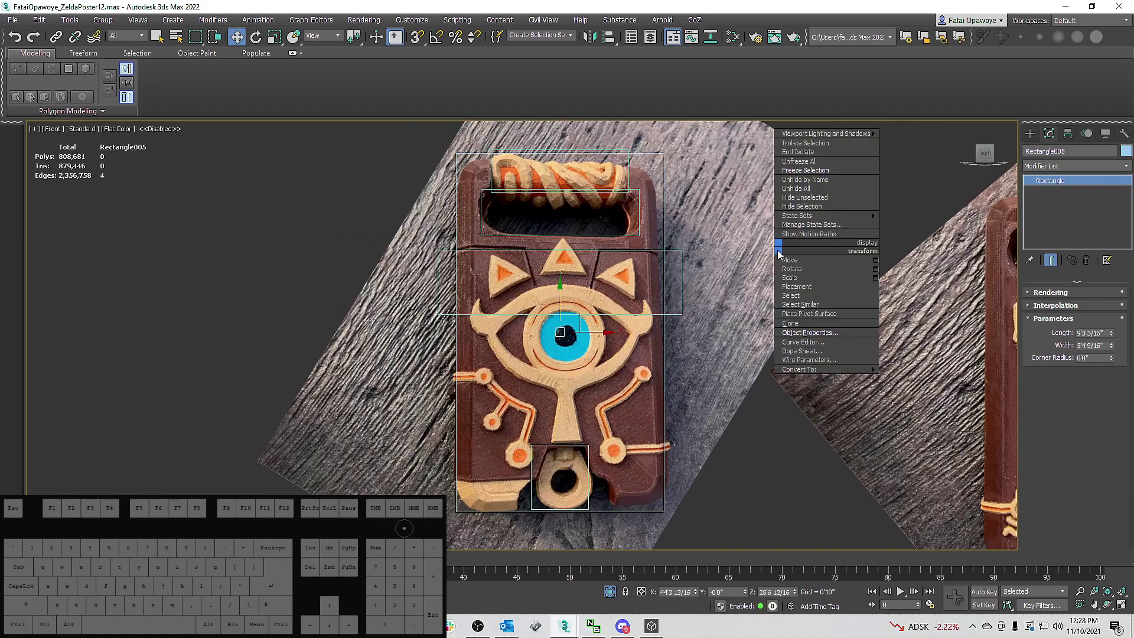
pyautogui.moveTo(847, 372)
pyautogui.click(920, 369)
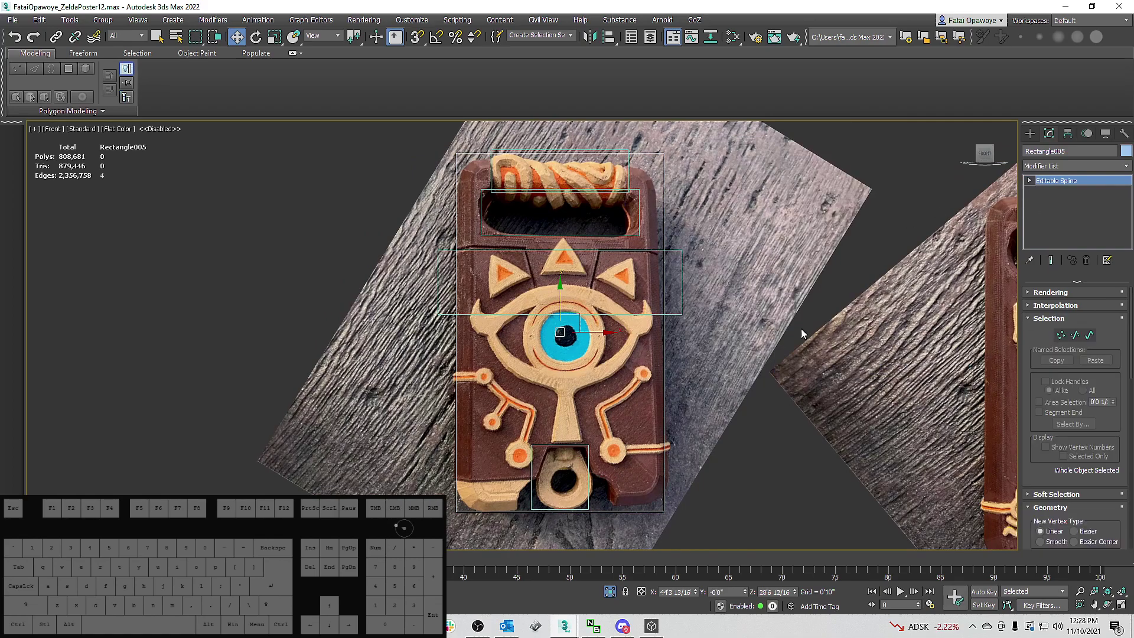
# Enter Spline sub-object level on the slate outline and widen the command area to show its spline settings in two columns.
pyautogui.click(1088, 335)
pyautogui.moveTo(1112, 417); pyautogui.dragTo(889, 329)
pyautogui.moveTo(794, 294); pyautogui.dragTo(776, 278, button='middle')
pyautogui.moveTo(519, 217); pyautogui.dragTo(478, 201, button='middle')
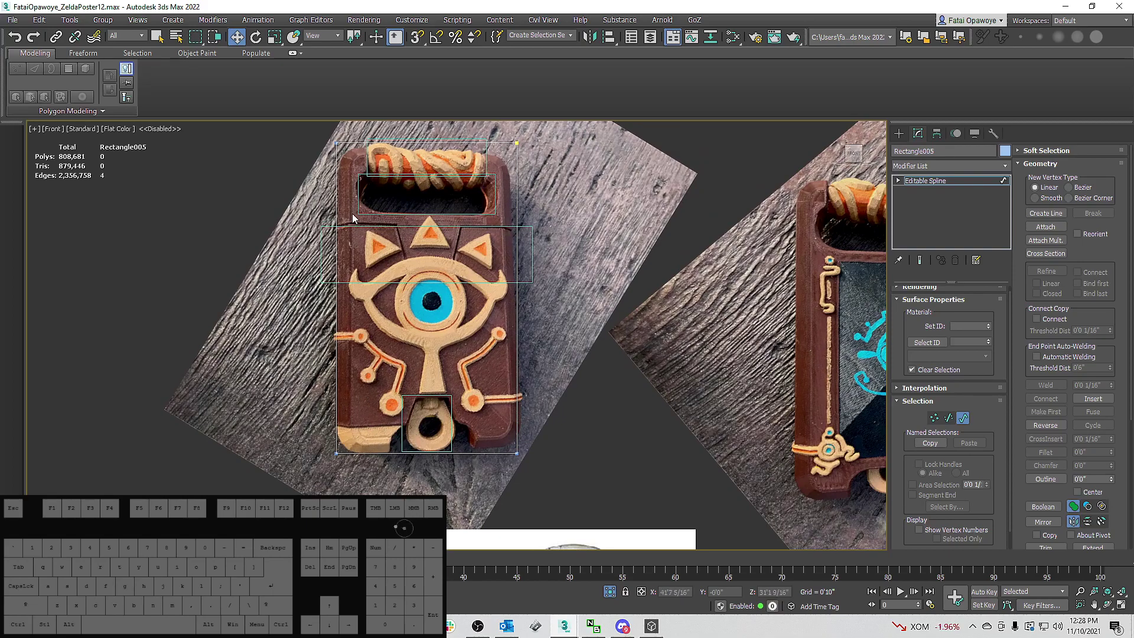
# Move the top segment of the slate outline down slightly to line up with the slate's upper edge.
pyautogui.moveTo(461, 297); pyautogui.dragTo(472, 374, button='middle')
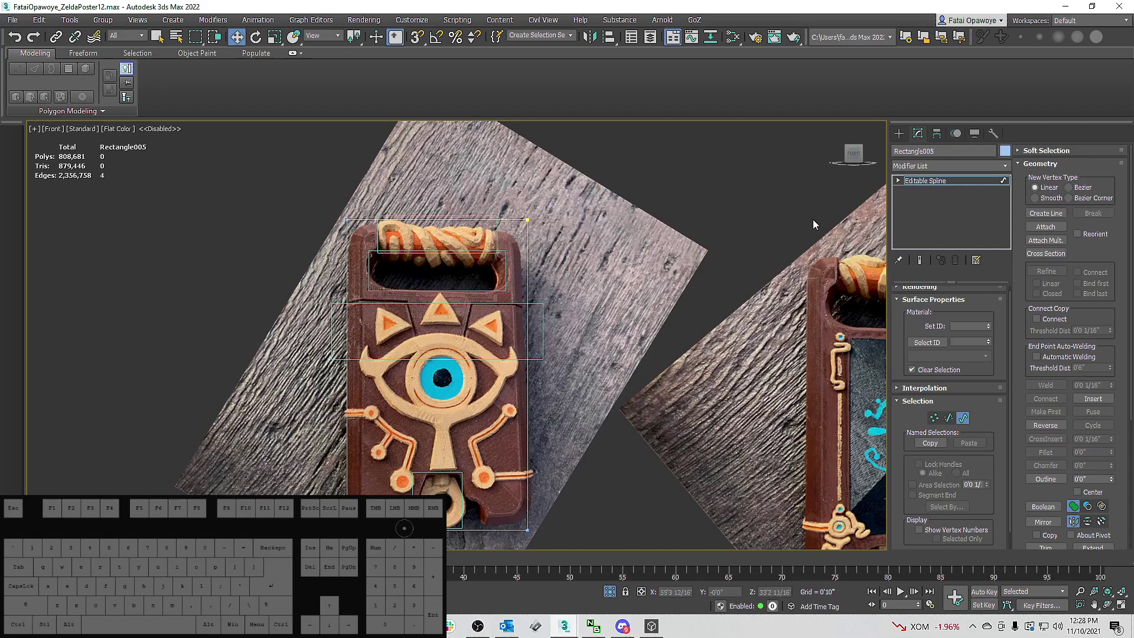
pyautogui.click(948, 417)
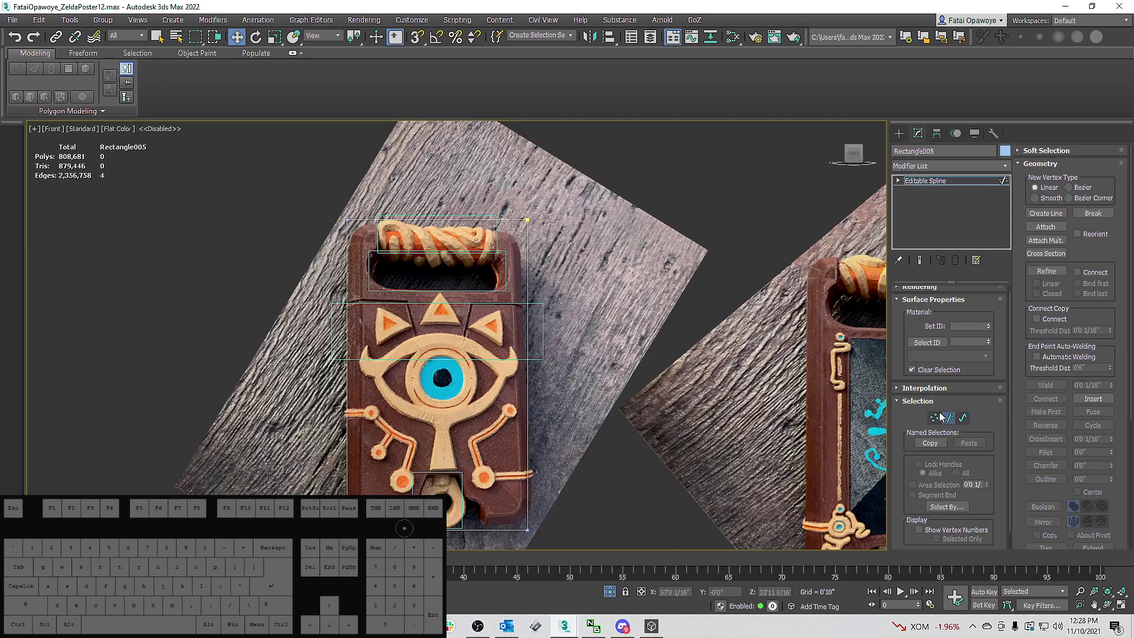
pyautogui.click(502, 221)
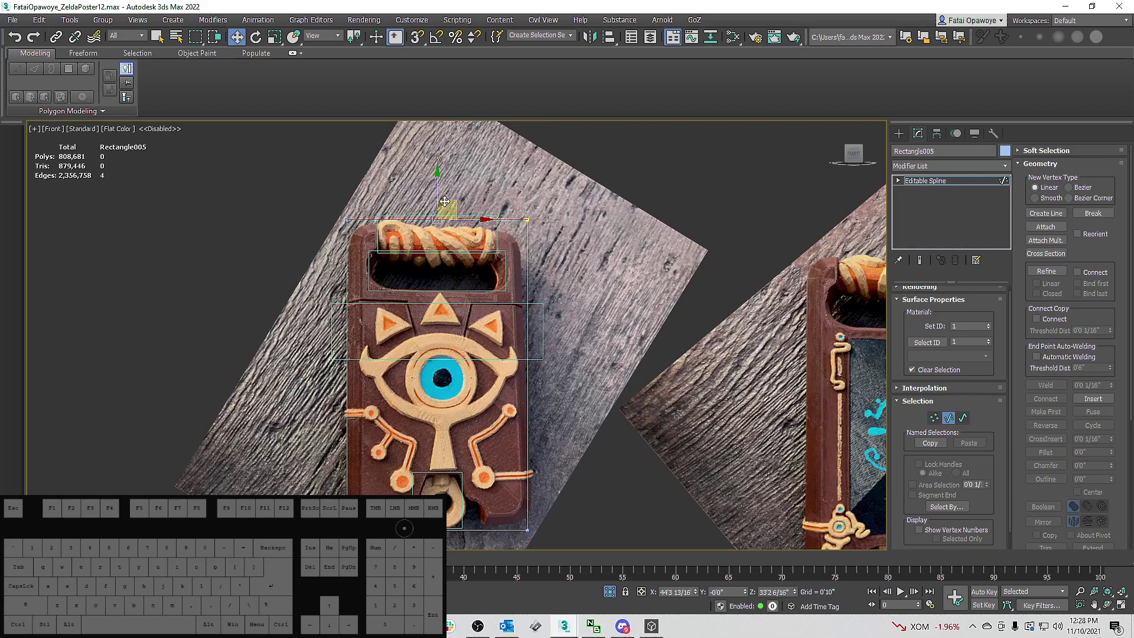
pyautogui.moveTo(437, 186); pyautogui.dragTo(437, 191)
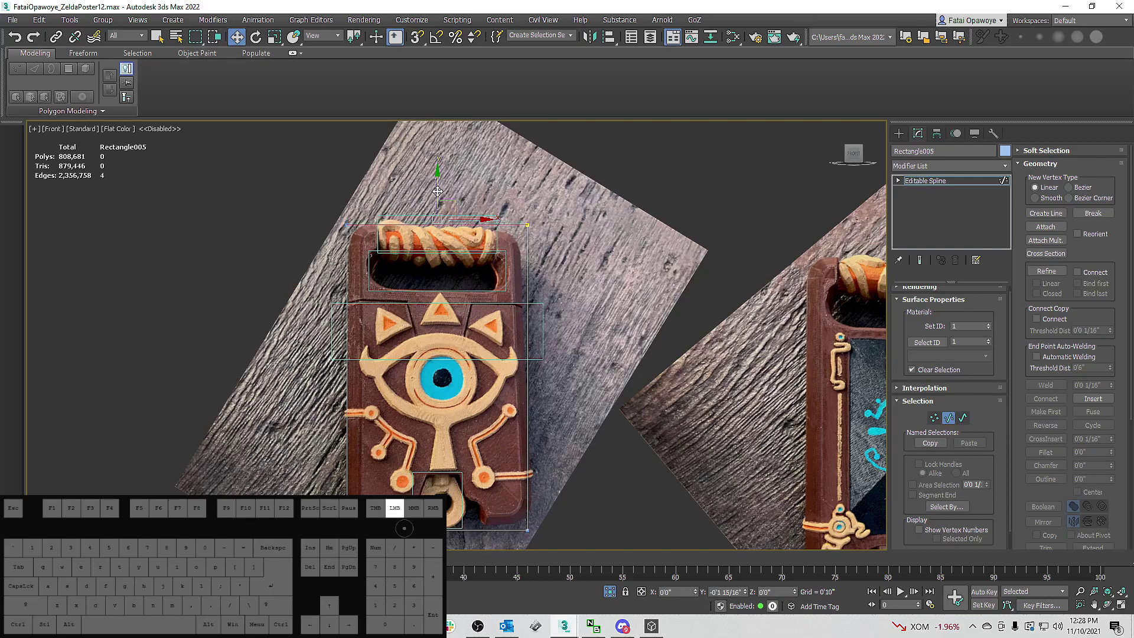
pyautogui.moveTo(512, 211); pyautogui.dragTo(516, 211, button='middle')
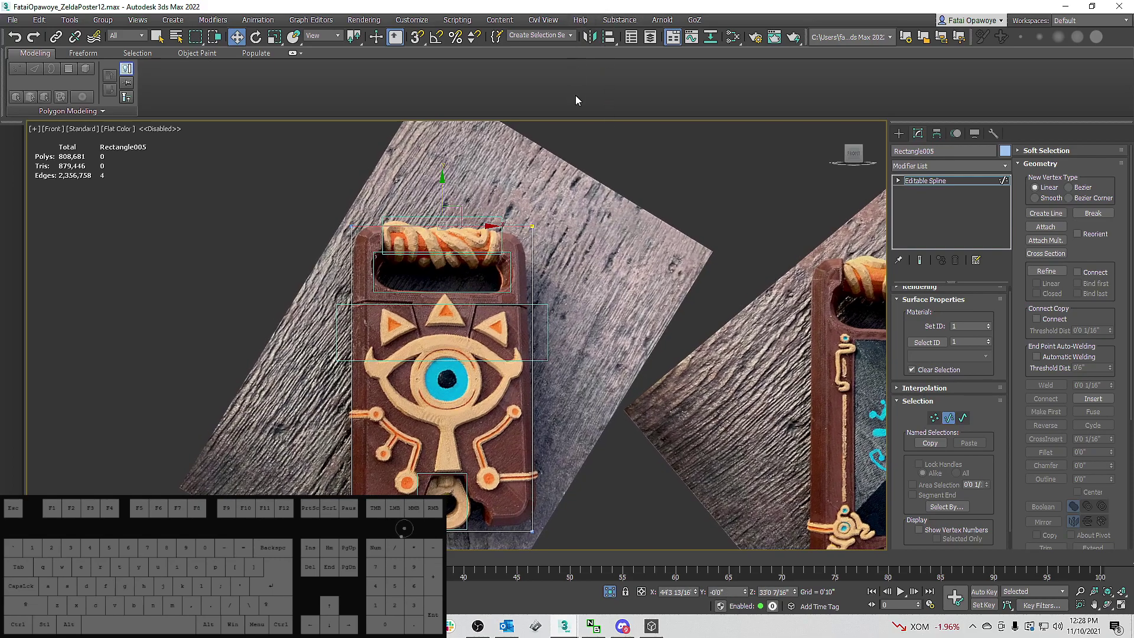
# Clone the wide panel-seam rectangle straight up to the empty area above the slate as a copy.
pyautogui.click(898, 133)
pyautogui.click(504, 305)
pyautogui.press('w')
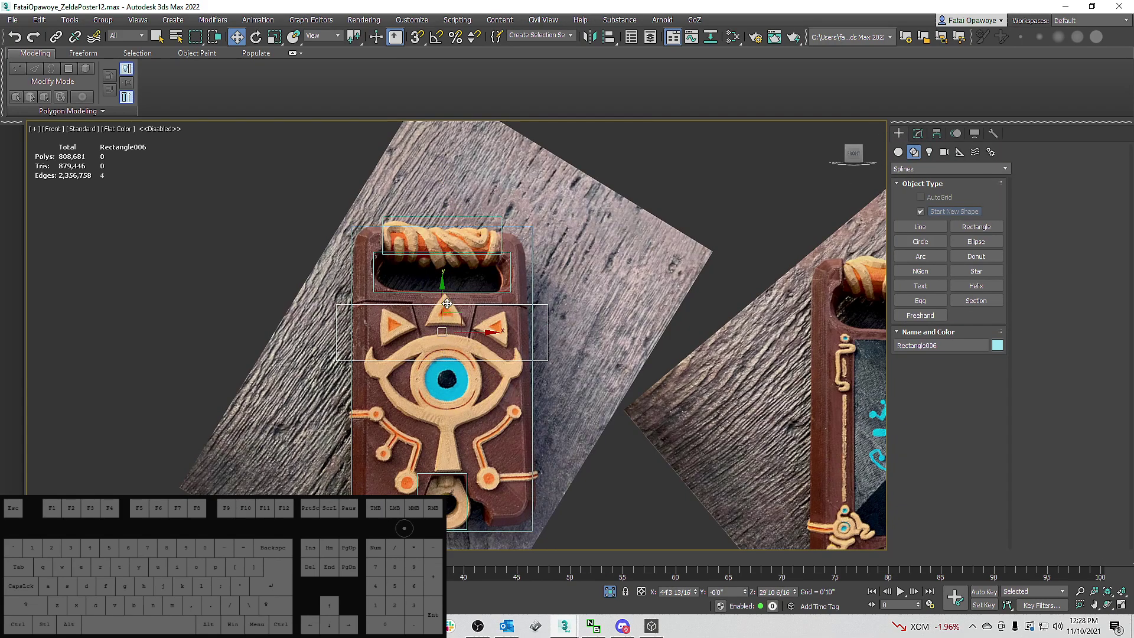
pyautogui.moveTo(447, 303)
pyautogui.keyDown('shift'); pyautogui.mouseDown()
pyautogui.moveTo(449, 378)
pyautogui.moveTo(467, 143)
pyautogui.mouseUp(); pyautogui.keyUp('shift')
pyautogui.click(558, 364)
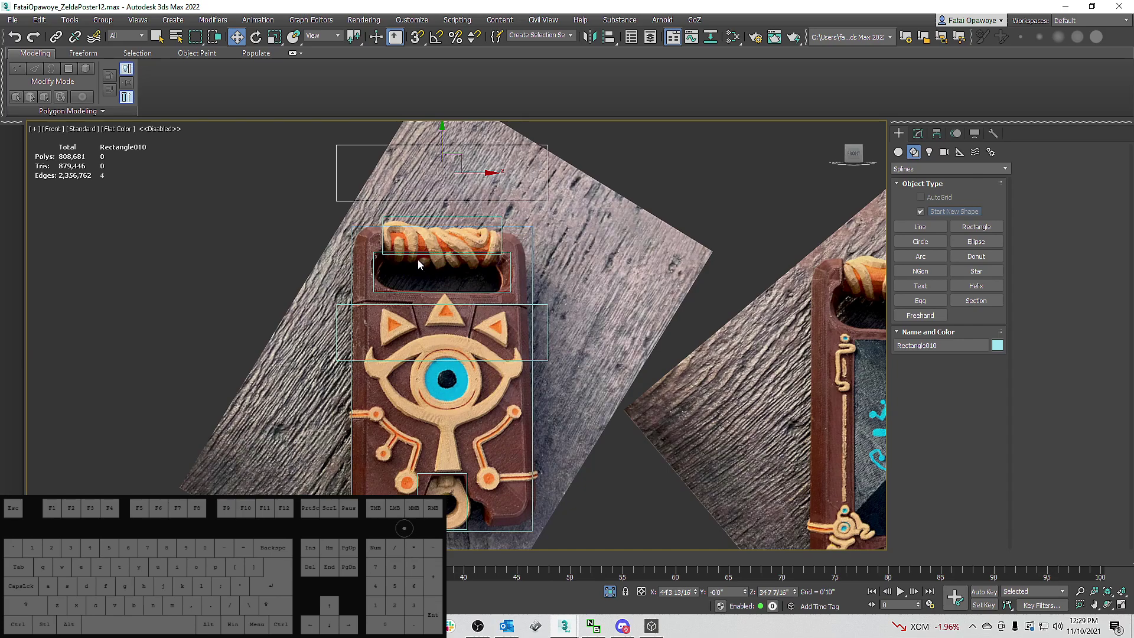
# Attach the handle, handle-opening, panel-seam and ring rectangles to the slate outline spline.
pyautogui.click(529, 240)
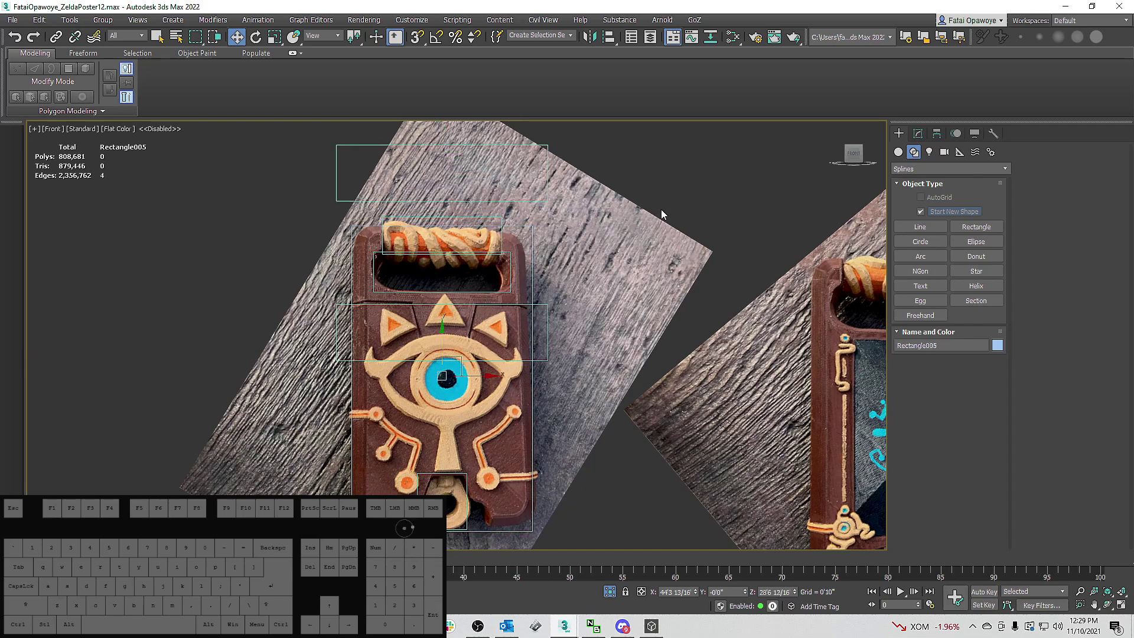
pyautogui.click(918, 134)
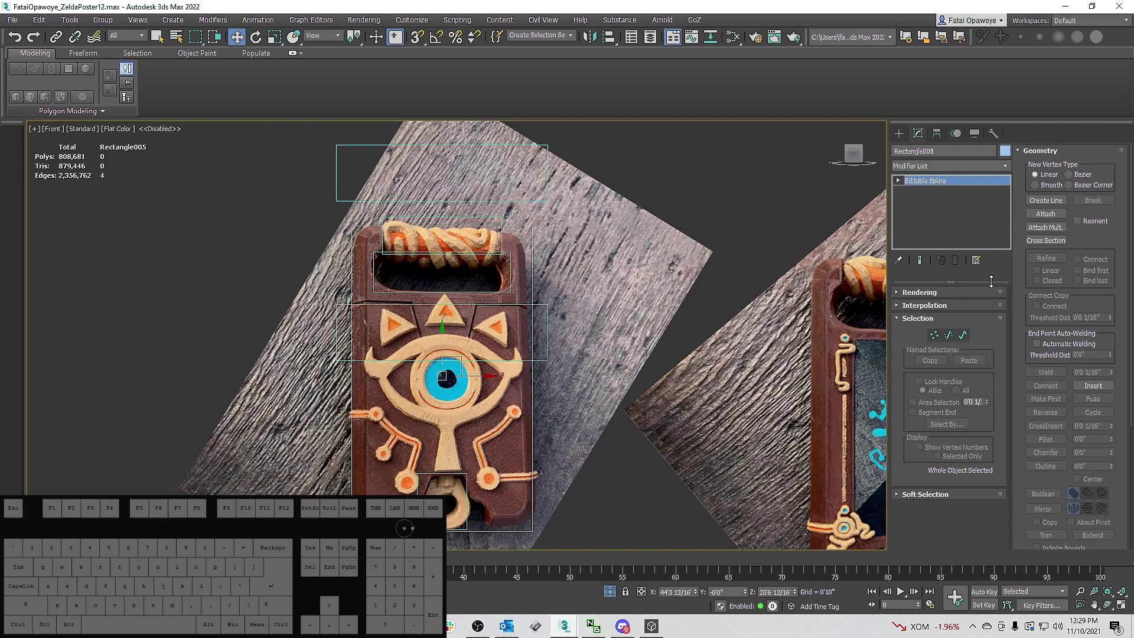
pyautogui.click(1047, 214)
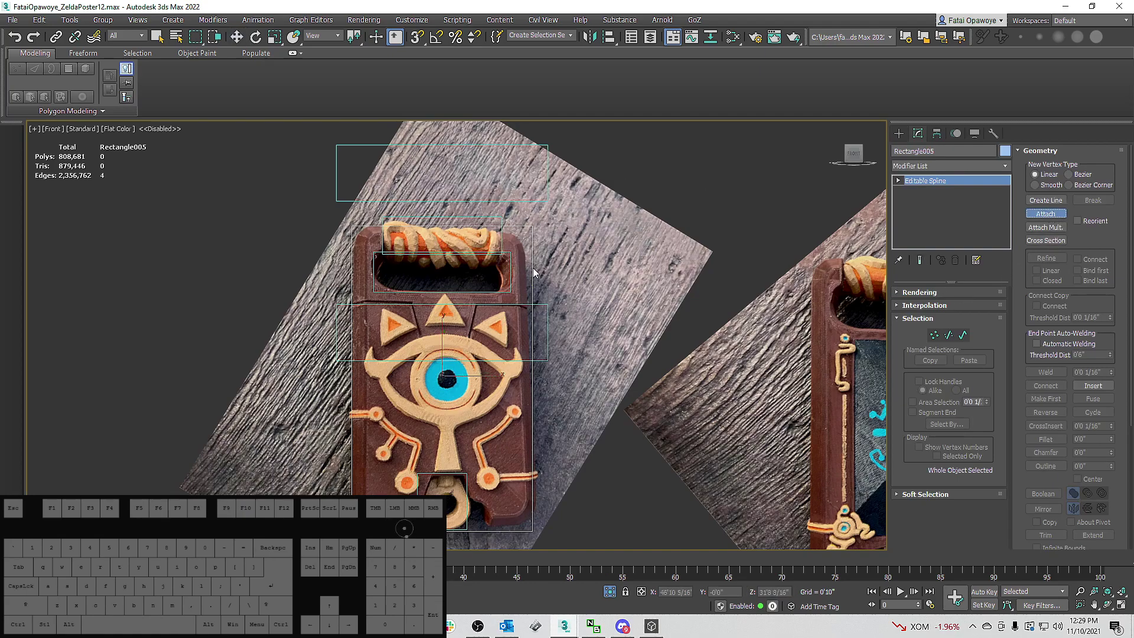
pyautogui.click(508, 292)
pyautogui.click(546, 306)
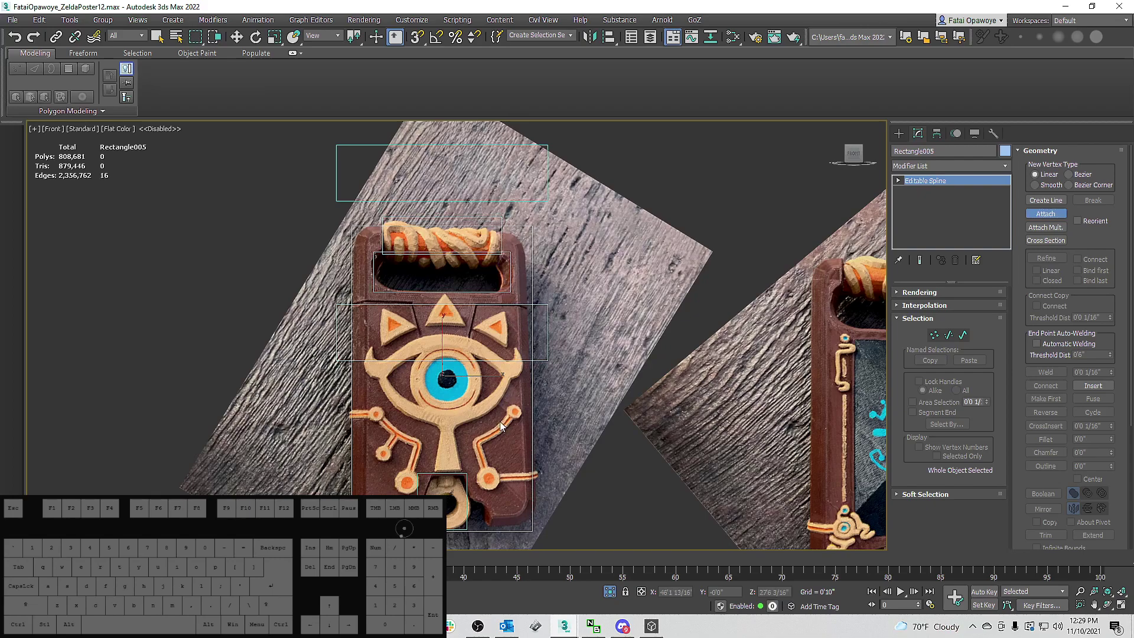
pyautogui.scroll(2, 482, 468)
# Move the bottom segment of the ring cutout rectangle down past the slate's lower edge.
pyautogui.press('2')
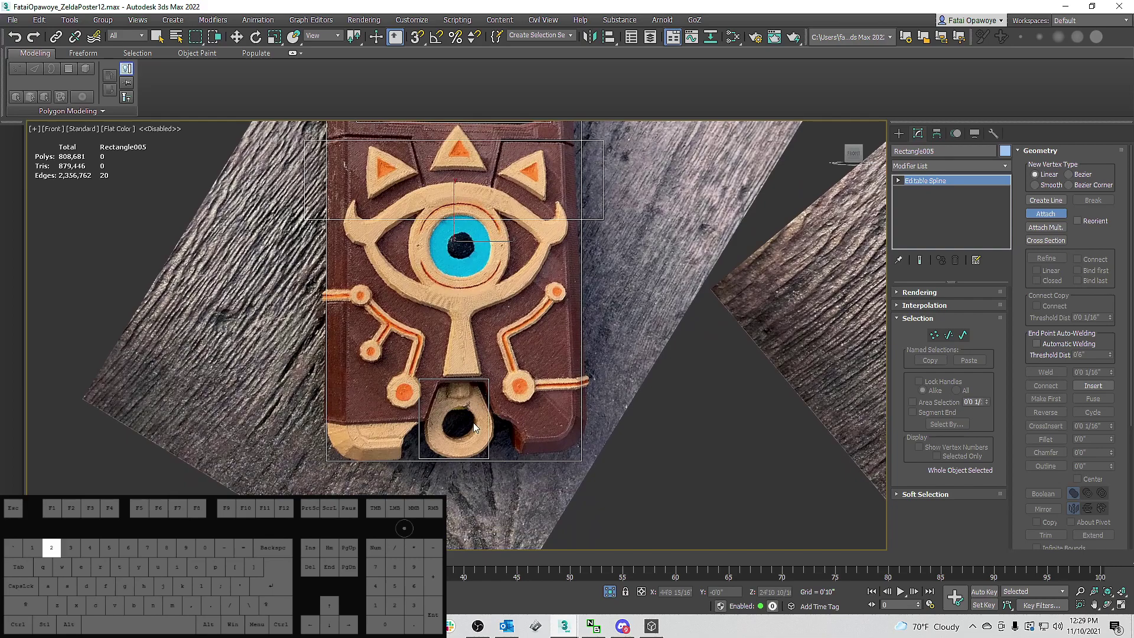
pyautogui.press('w')
pyautogui.moveTo(454, 436)
pyautogui.mouseDown()
pyautogui.moveTo(457, 419)
pyautogui.moveTo(456, 447)
pyautogui.mouseUp()
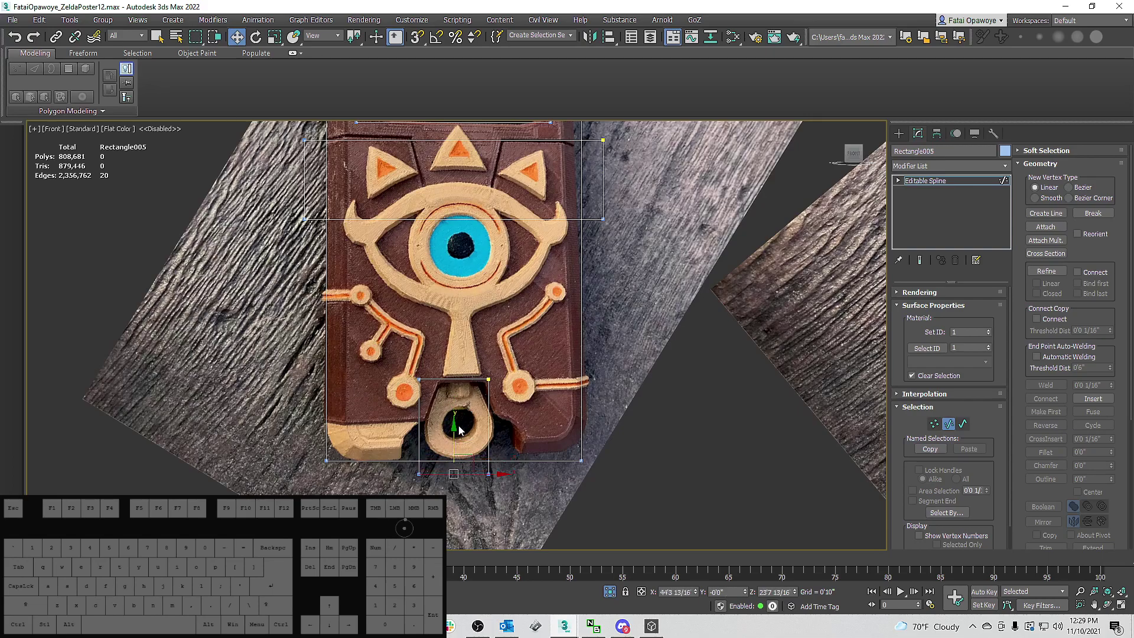
pyautogui.moveTo(460, 408); pyautogui.dragTo(459, 432, button='middle')
pyautogui.moveTo(502, 227); pyautogui.dragTo(497, 333, button='middle')
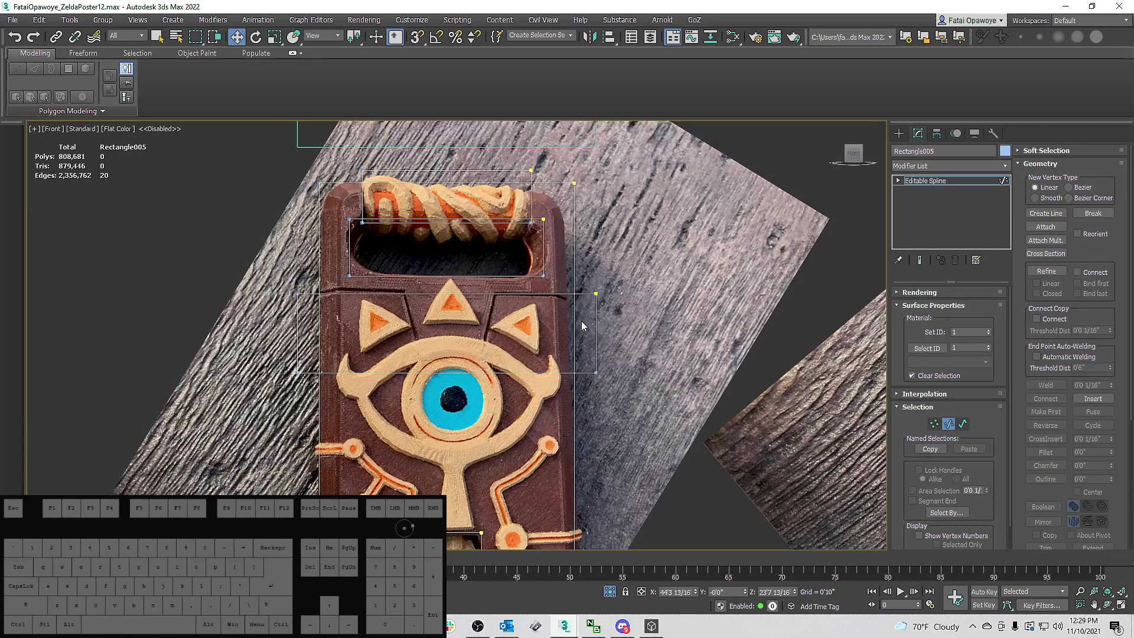
# Enter Vertex sub-object level on the combined spline and select its vertices to examine their Bezier handles.
pyautogui.click(934, 423)
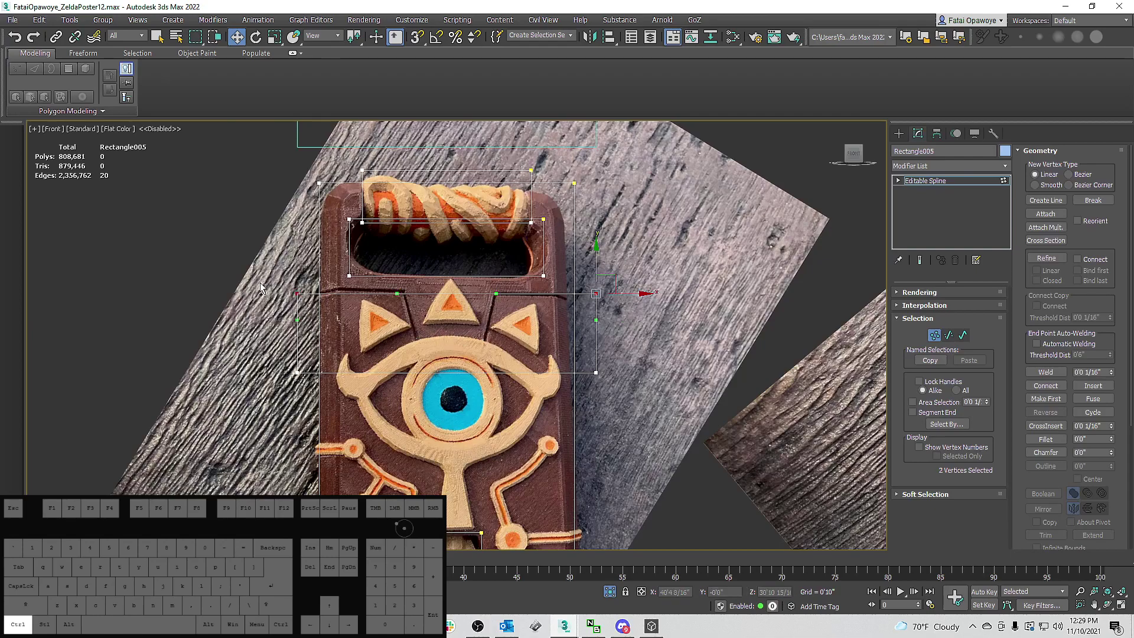
pyautogui.scroll(-5, 366, 292)
pyautogui.hotkey('ctrl', 'a')
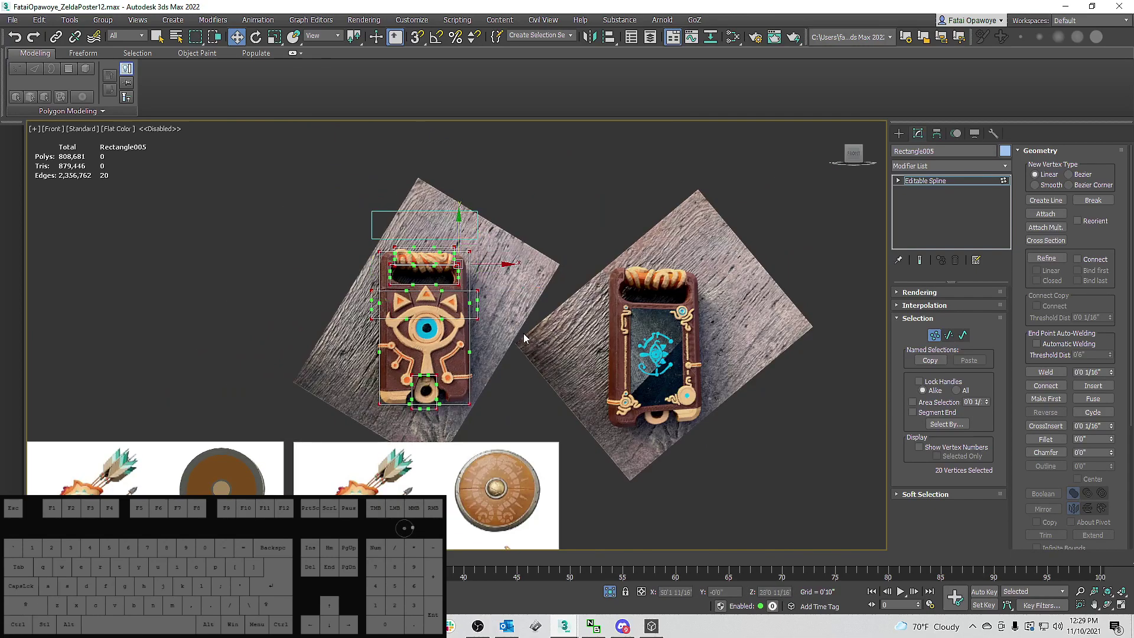
pyautogui.click(496, 342)
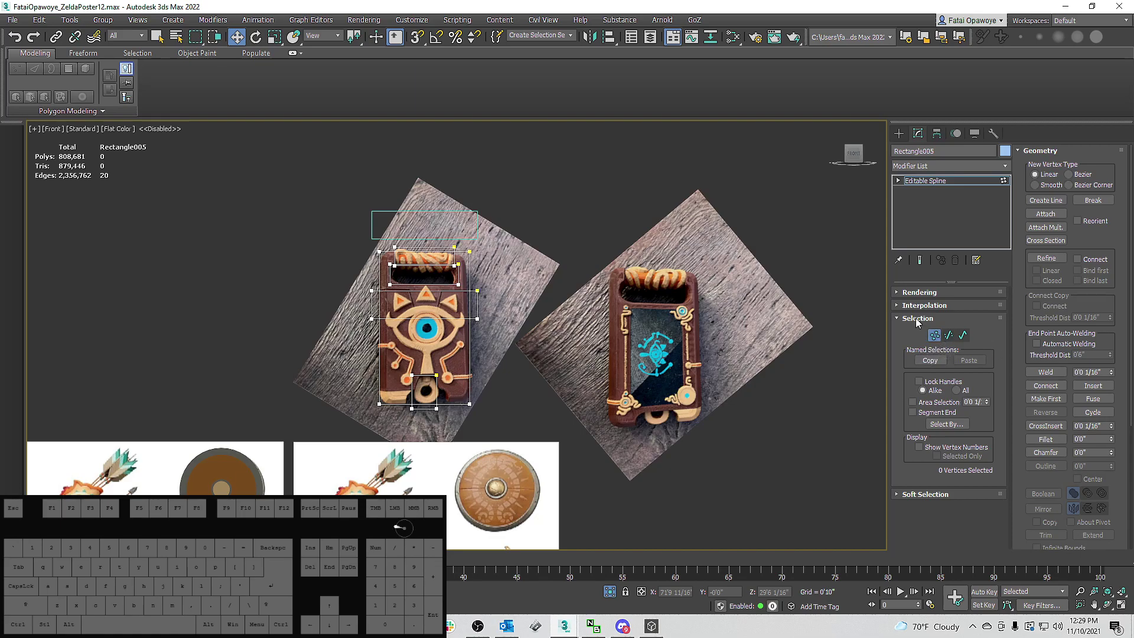
pyautogui.moveTo(314, 214); pyautogui.dragTo(568, 444)
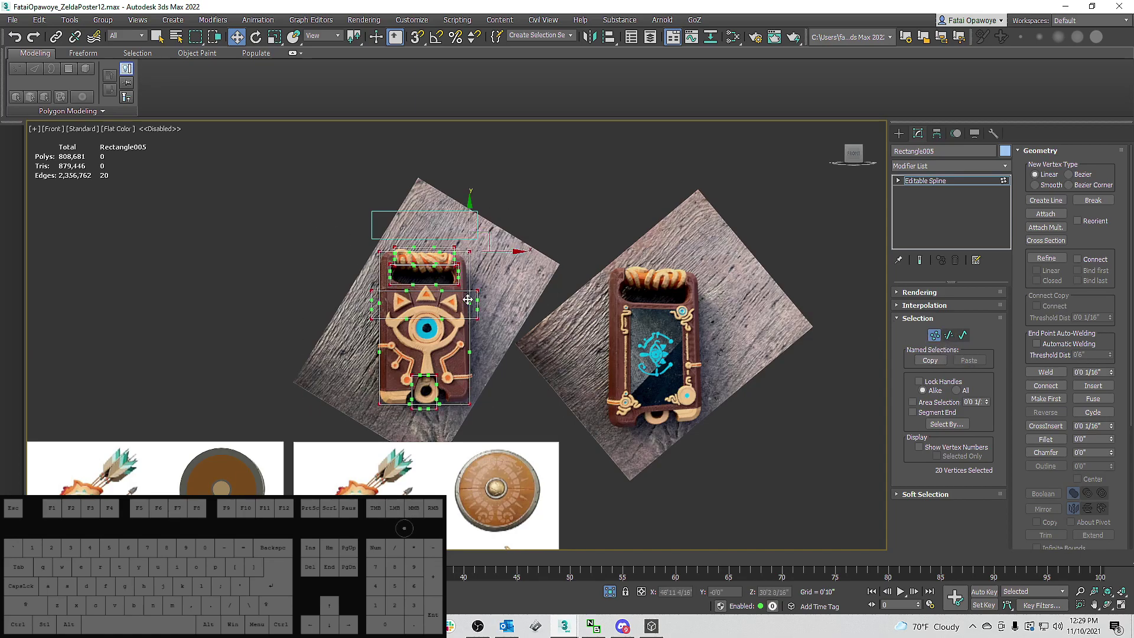
pyautogui.scroll(5, 470, 298)
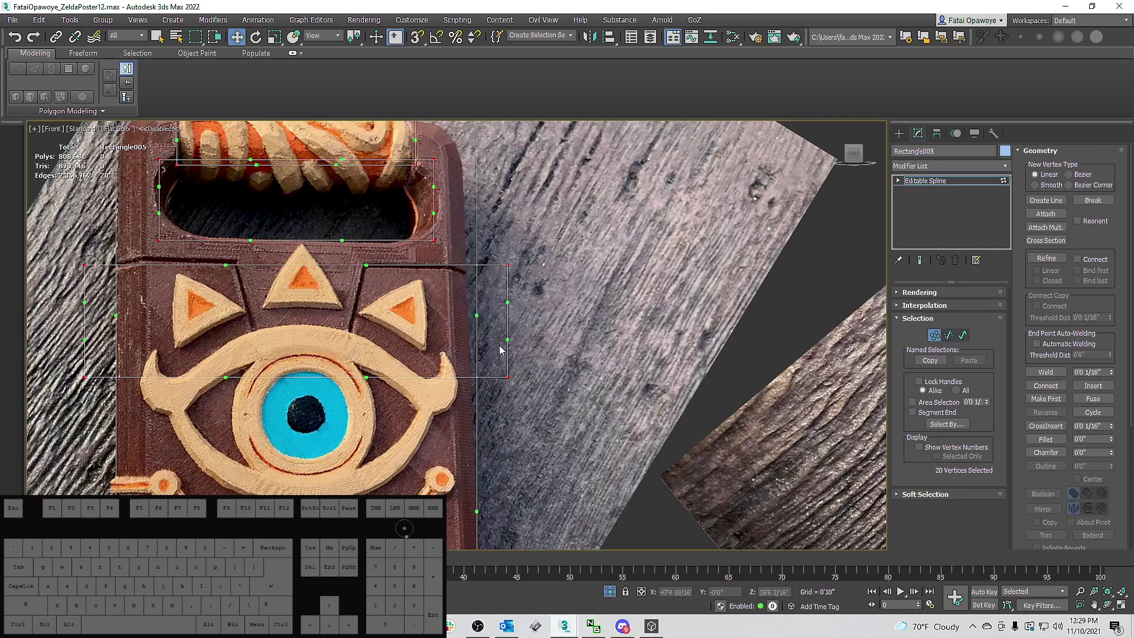
pyautogui.moveTo(512, 299); pyautogui.dragTo(556, 326, button='middle')
pyautogui.click(559, 326)
pyautogui.click(549, 290)
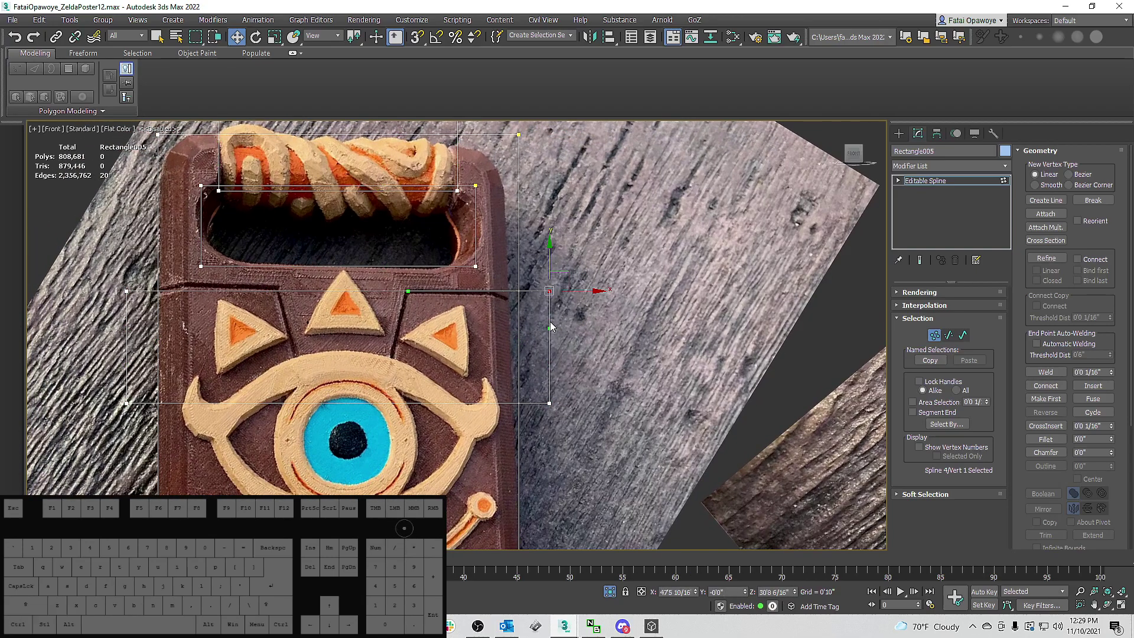
# Convert all vertices of the combined slate spline to Corner type.
pyautogui.scroll(-4, 587, 335)
pyautogui.hotkey('ctrl', 'a')
pyautogui.rightClick(610, 324)
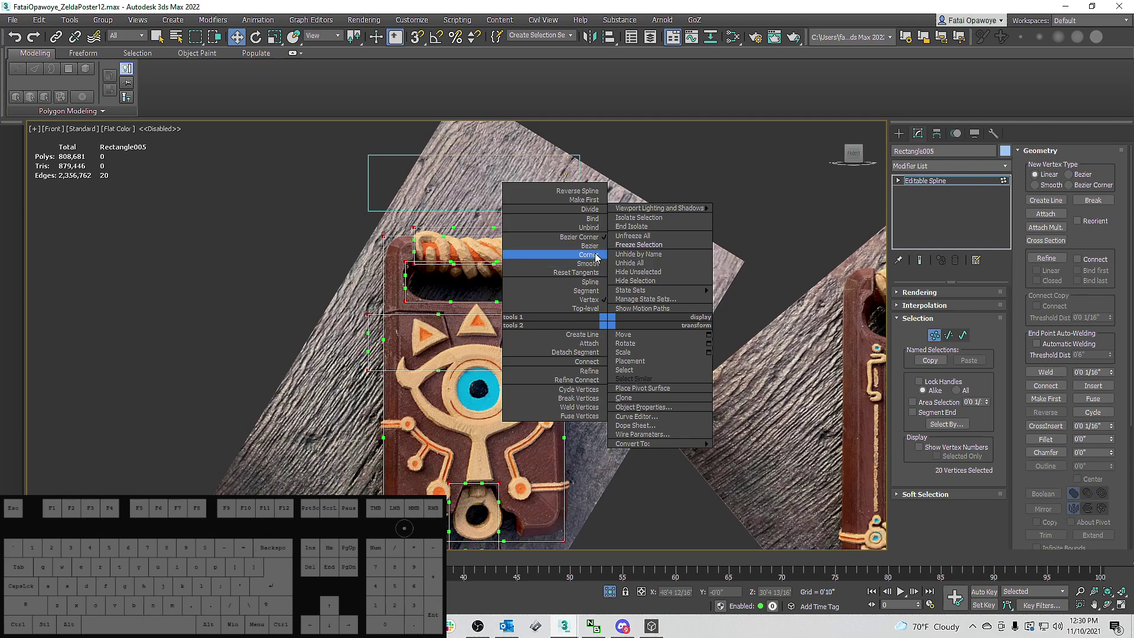
pyautogui.click(598, 255)
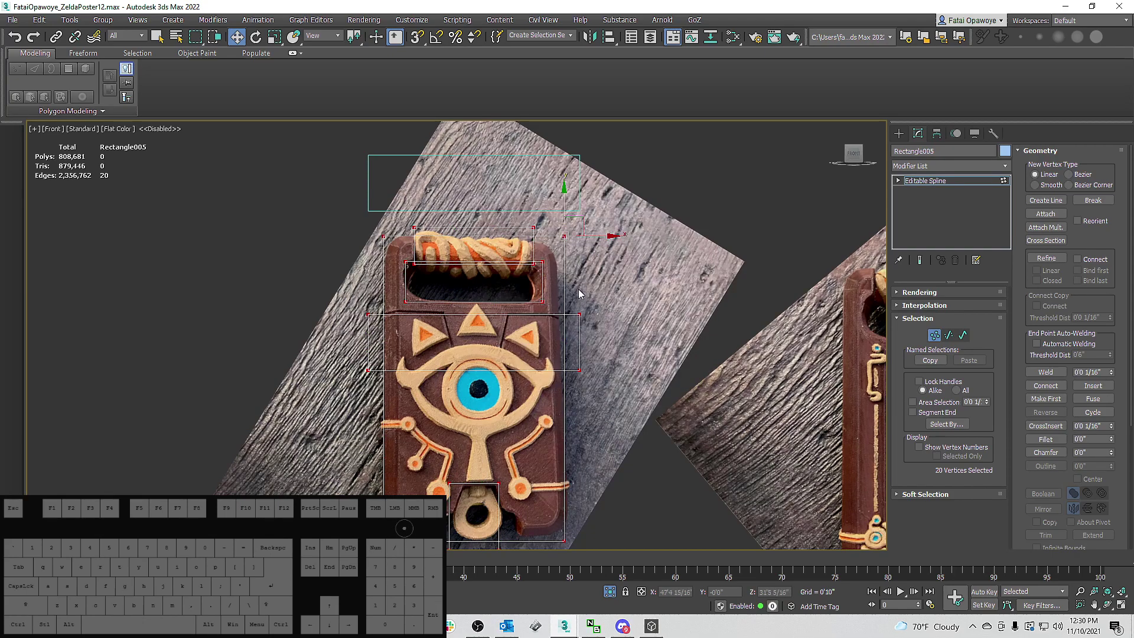
pyautogui.moveTo(587, 270); pyautogui.dragTo(619, 269, button='middle')
pyautogui.click(591, 250)
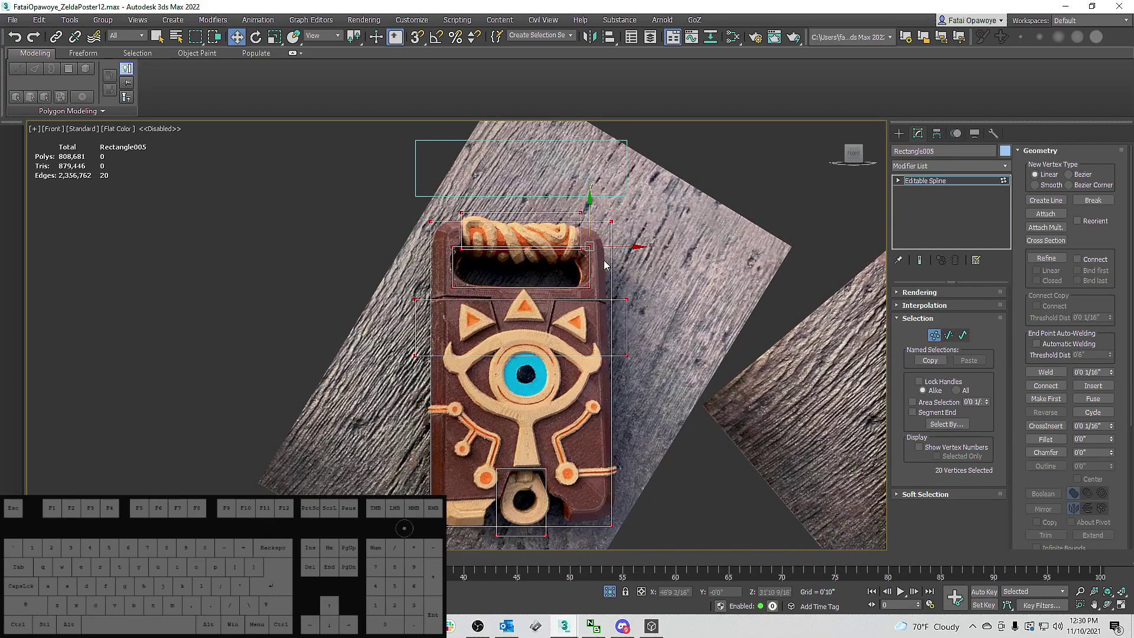
pyautogui.click(589, 287)
pyautogui.click(581, 250)
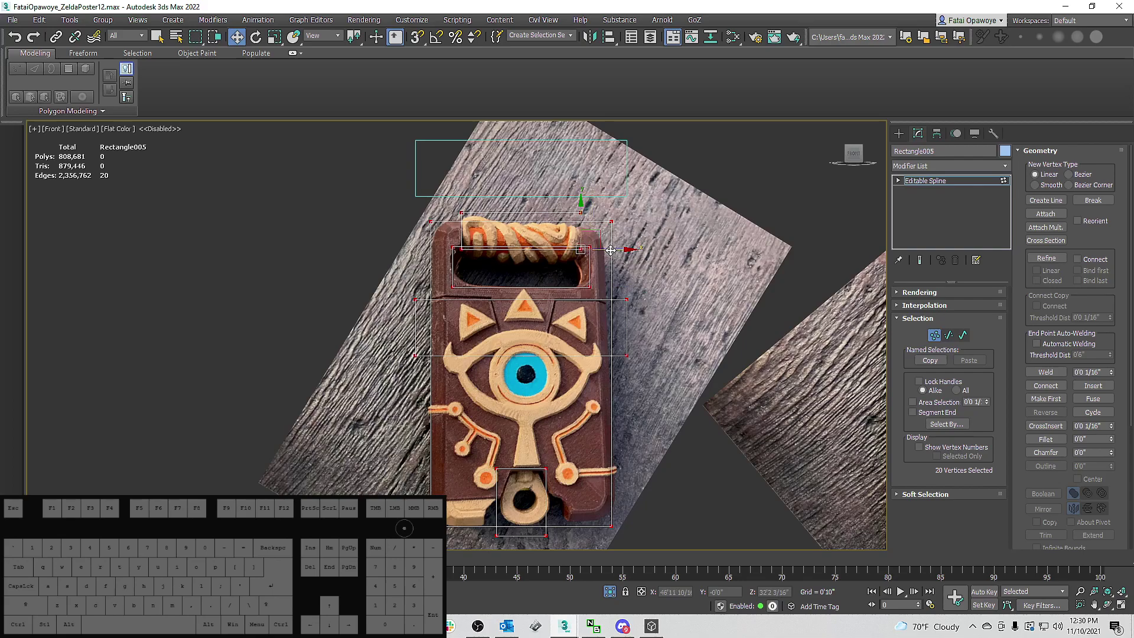
pyautogui.click(628, 268)
# Round the four outer corners of the slate outline with Fillet to follow the slate's rounded shape.
pyautogui.scroll(3, 628, 267)
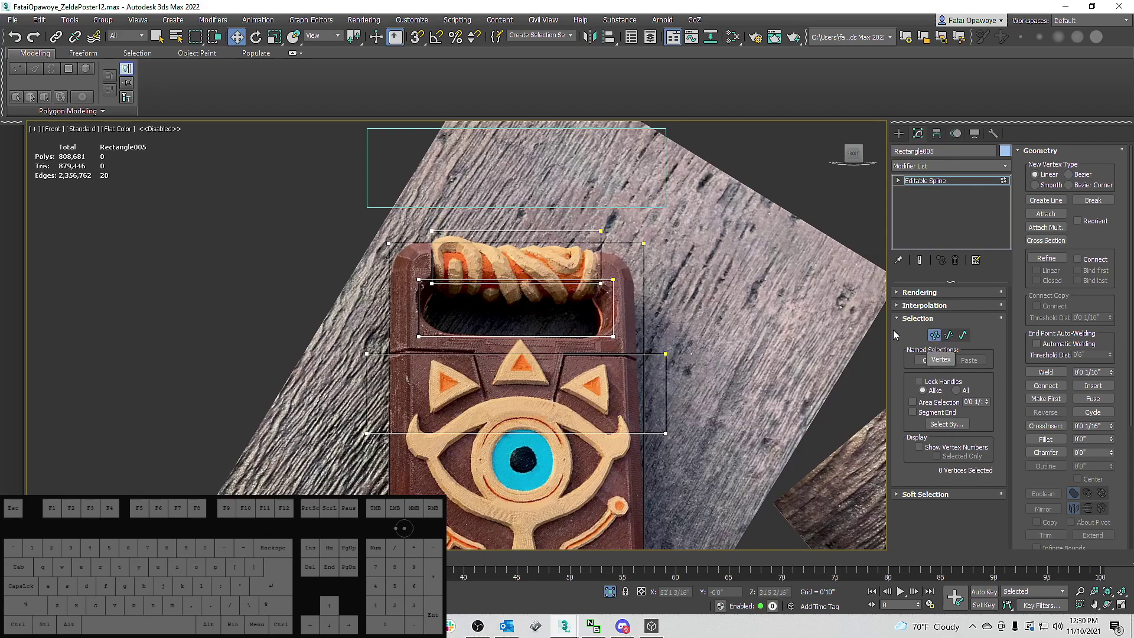
pyautogui.moveTo(661, 268); pyautogui.dragTo(630, 227)
pyautogui.keyDown('ctrl'); pyautogui.moveTo(346, 220); pyautogui.dragTo(404, 288); pyautogui.keyUp('ctrl')
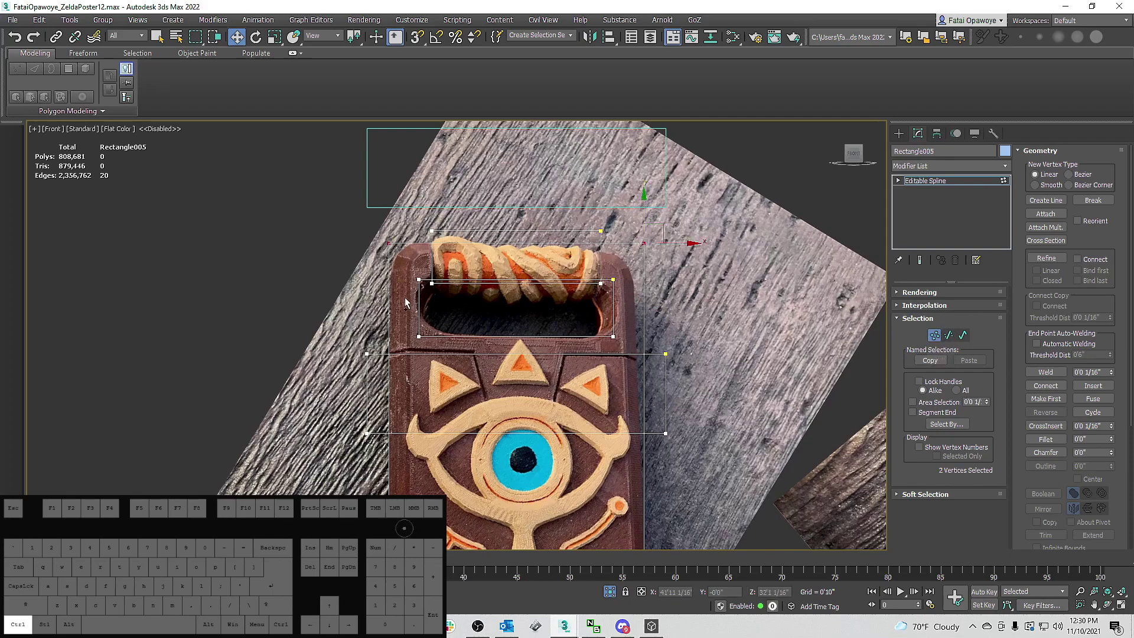
pyautogui.moveTo(404, 291); pyautogui.dragTo(392, 212, button='middle')
pyautogui.scroll(-2, 392, 212)
pyautogui.moveTo(405, 433); pyautogui.dragTo(383, 392, button='middle')
pyautogui.keyDown('ctrl'); pyautogui.moveTo(344, 425); pyautogui.dragTo(381, 466); pyautogui.keyUp('ctrl')
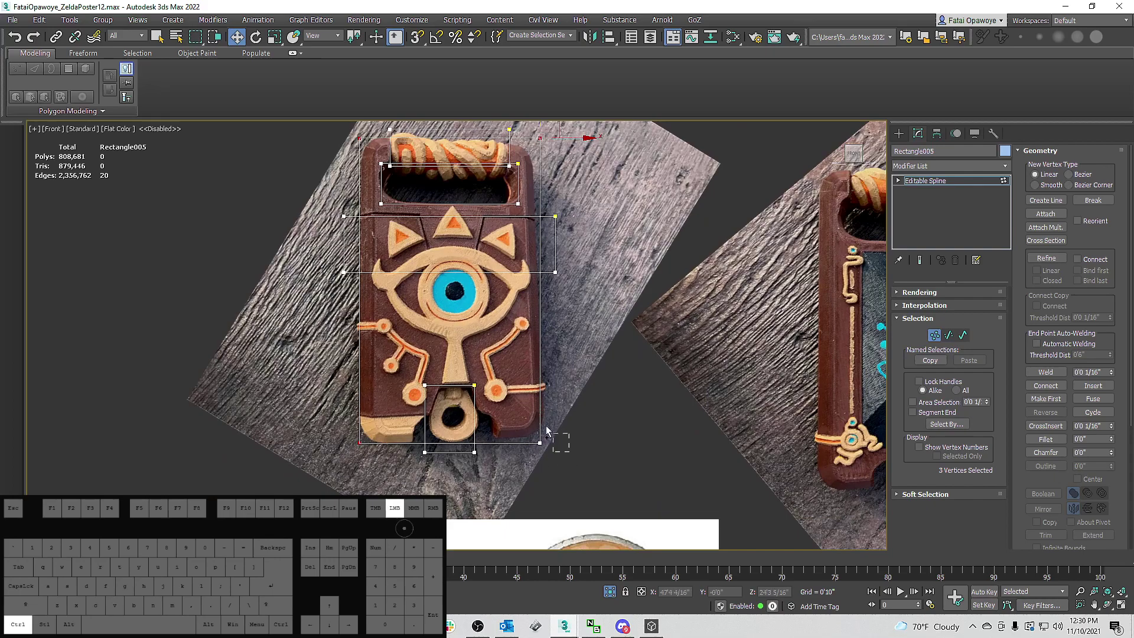
pyautogui.keyDown('ctrl'); pyautogui.moveTo(555, 439); pyautogui.dragTo(556, 441); pyautogui.keyUp('ctrl')
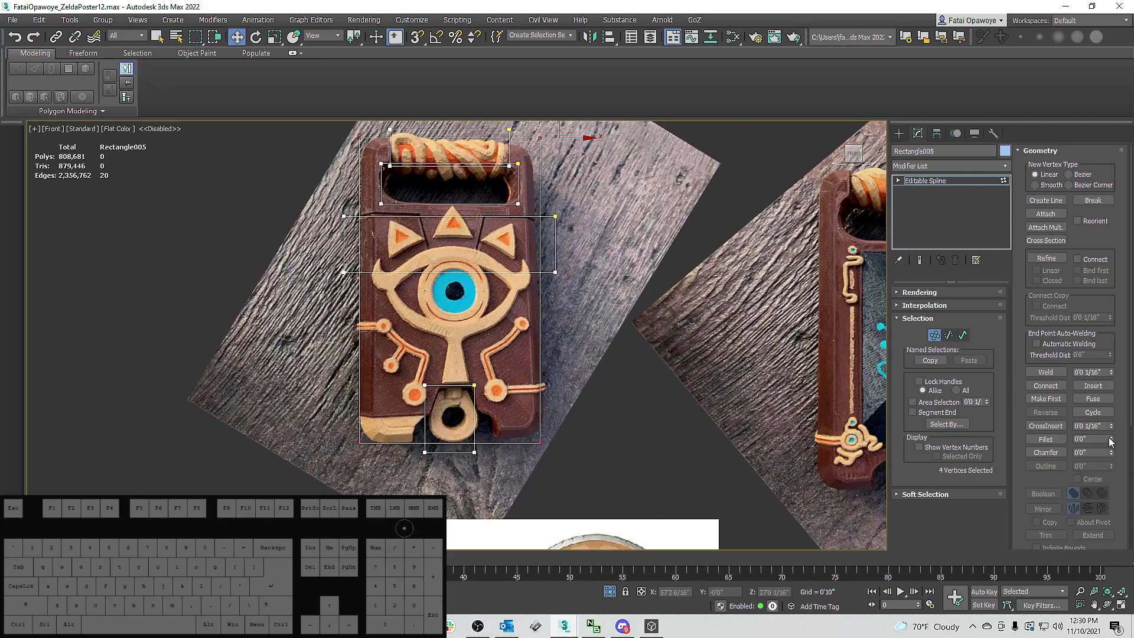
pyautogui.moveTo(1111, 439)
pyautogui.mouseDown()
pyautogui.moveTo(1102, 406)
pyautogui.moveTo(1103, 432)
pyautogui.mouseUp()
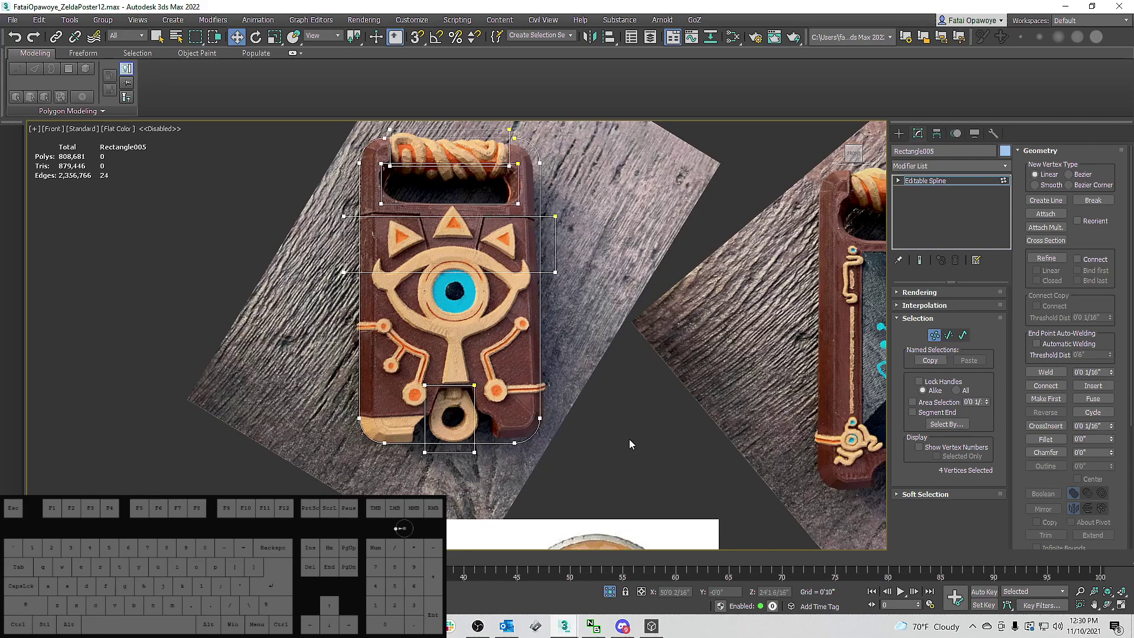
# Fillet the four corners of the handle-opening rectangle by about 0'7 2/16" so its ends become fully round.
pyautogui.moveTo(471, 283); pyautogui.dragTo(470, 357, button='middle')
pyautogui.moveTo(428, 259); pyautogui.dragTo(426, 291, button='middle')
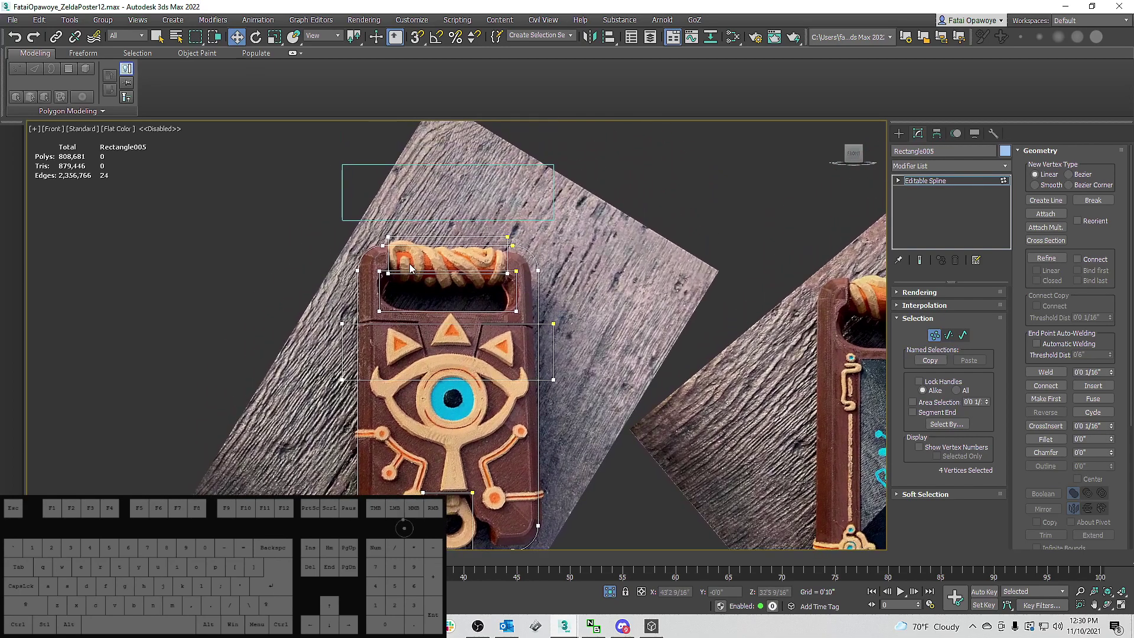
pyautogui.scroll(4, 382, 269)
pyautogui.click(377, 271)
pyautogui.keyDown('ctrl'); pyautogui.moveTo(660, 291); pyautogui.dragTo(637, 256); pyautogui.keyUp('ctrl')
pyautogui.keyDown('ctrl'); pyautogui.moveTo(668, 358); pyautogui.dragTo(619, 341); pyautogui.keyUp('ctrl')
pyautogui.keyDown('ctrl'); pyautogui.moveTo(407, 361); pyautogui.dragTo(355, 336); pyautogui.keyUp('ctrl')
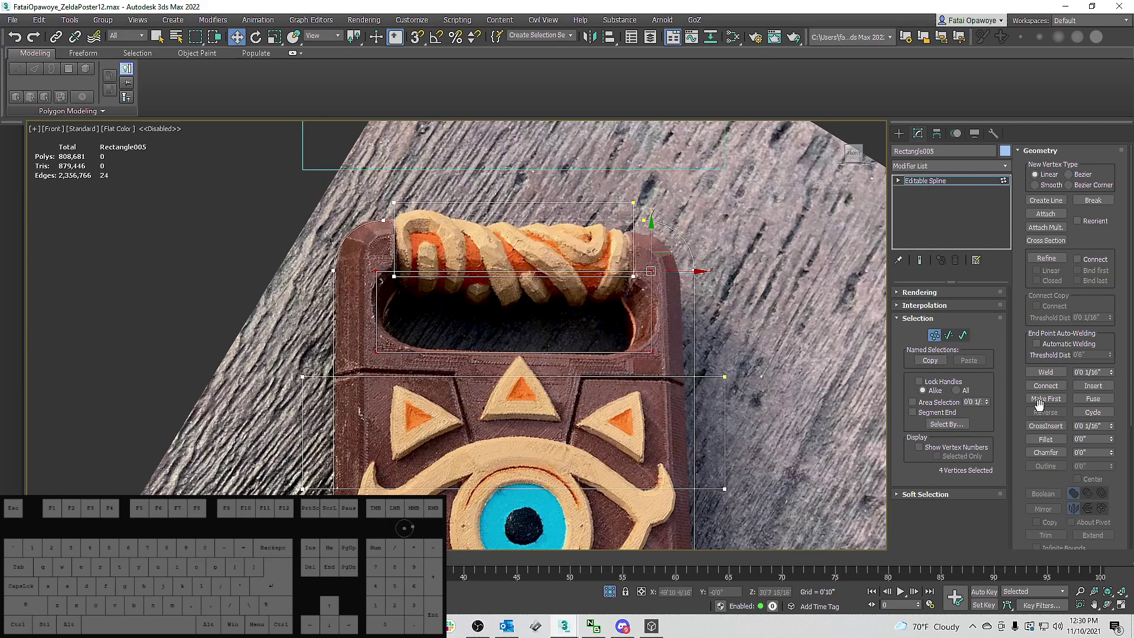
pyautogui.moveTo(1110, 441); pyautogui.dragTo(1110, 426)
pyautogui.hotkey('ctrl', 'z')
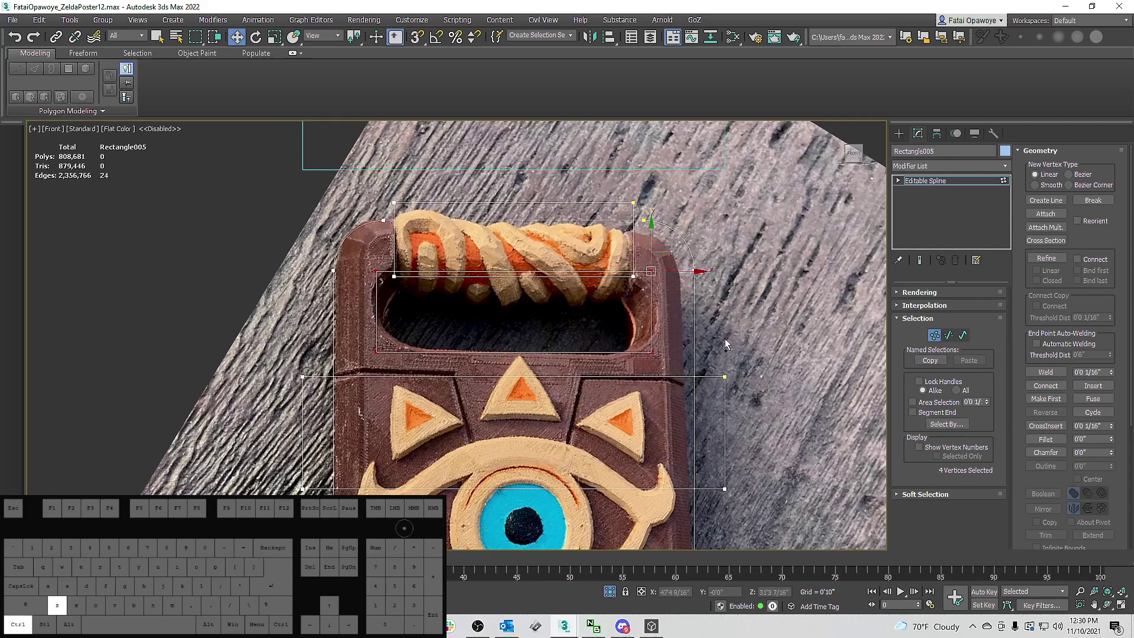
pyautogui.scroll(5, 650, 290)
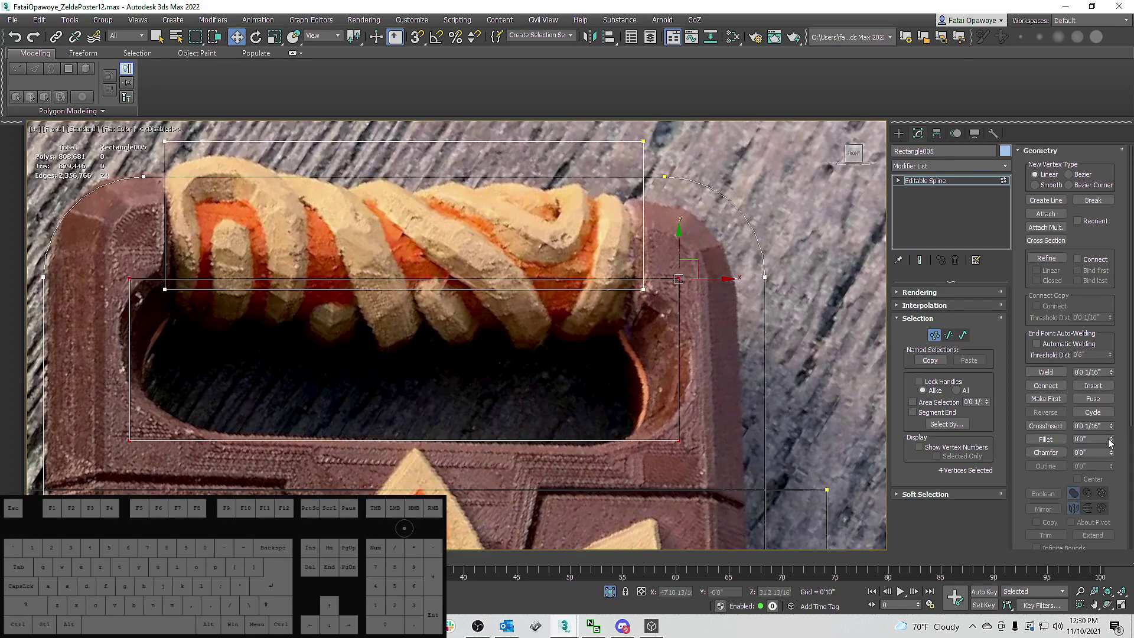
pyautogui.moveTo(1113, 440); pyautogui.dragTo(1112, 431)
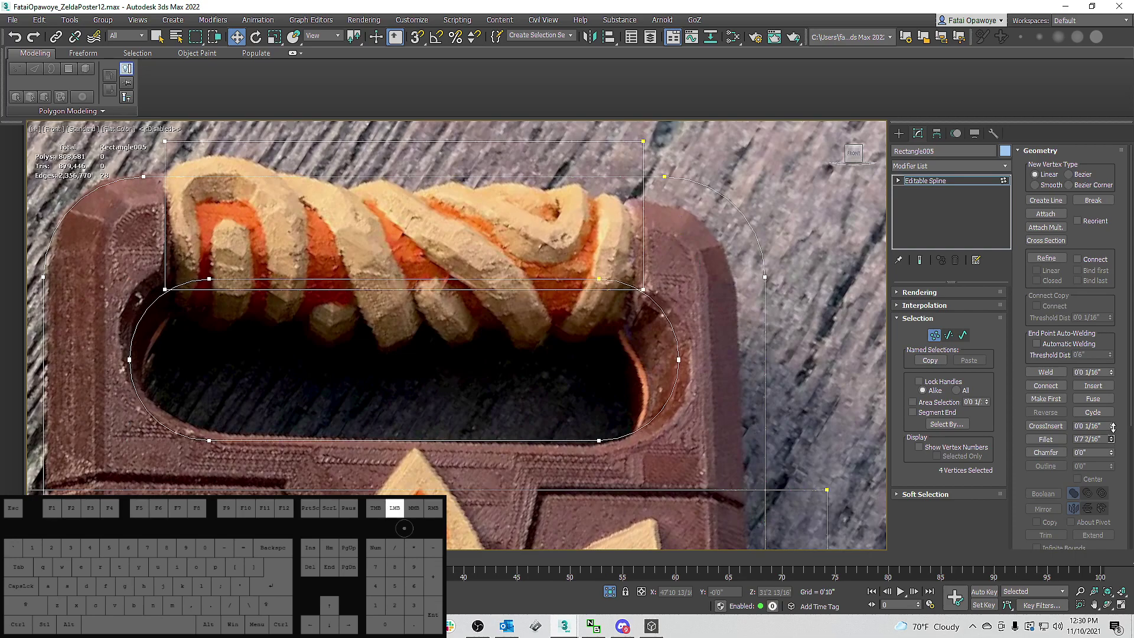
# Weld the paired vertices at both rounded ends of the handle opening with a threshold of 0'11 1/16".
pyautogui.moveTo(685, 384); pyautogui.dragTo(666, 346)
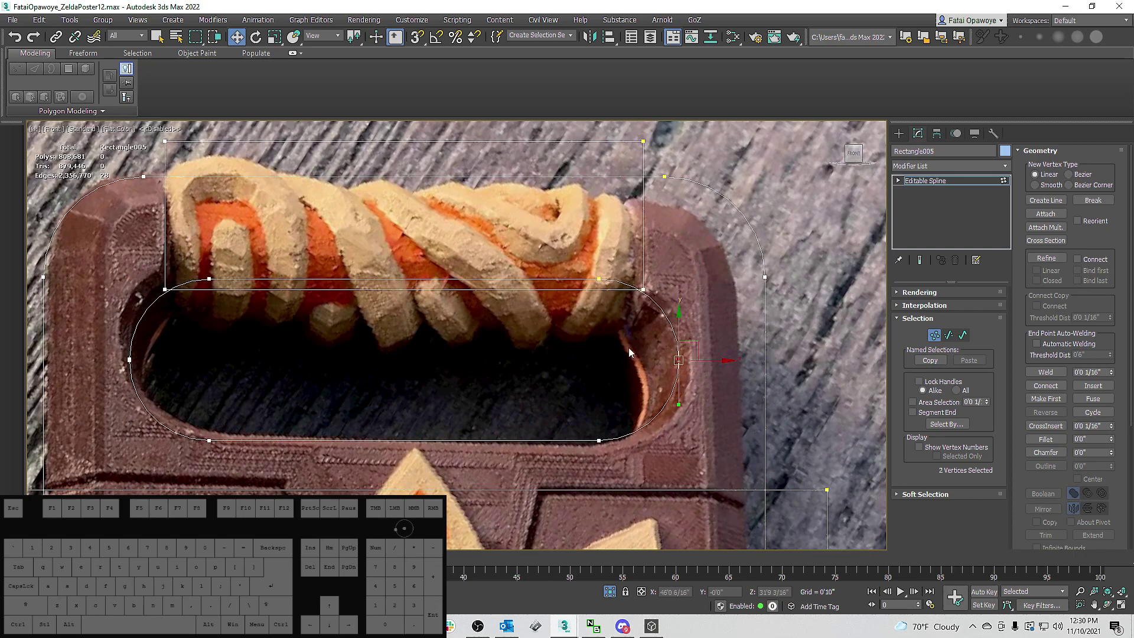
pyautogui.keyDown('ctrl'); pyautogui.moveTo(146, 366); pyautogui.dragTo(99, 336); pyautogui.keyUp('ctrl')
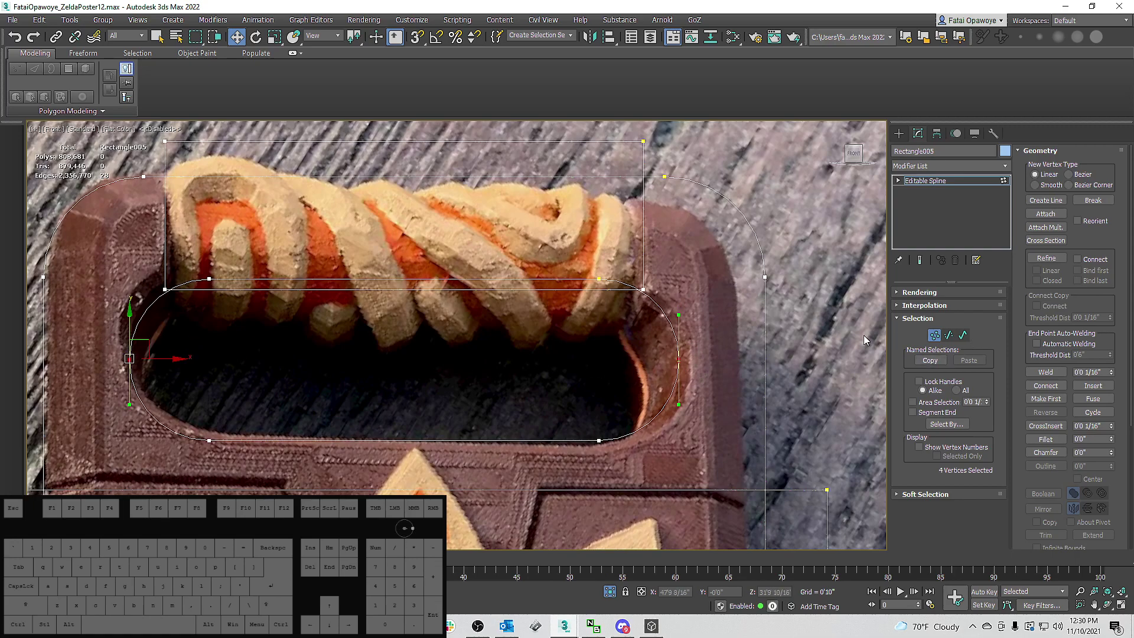
pyautogui.moveTo(1111, 372); pyautogui.dragTo(1112, 365)
pyautogui.click(1045, 372)
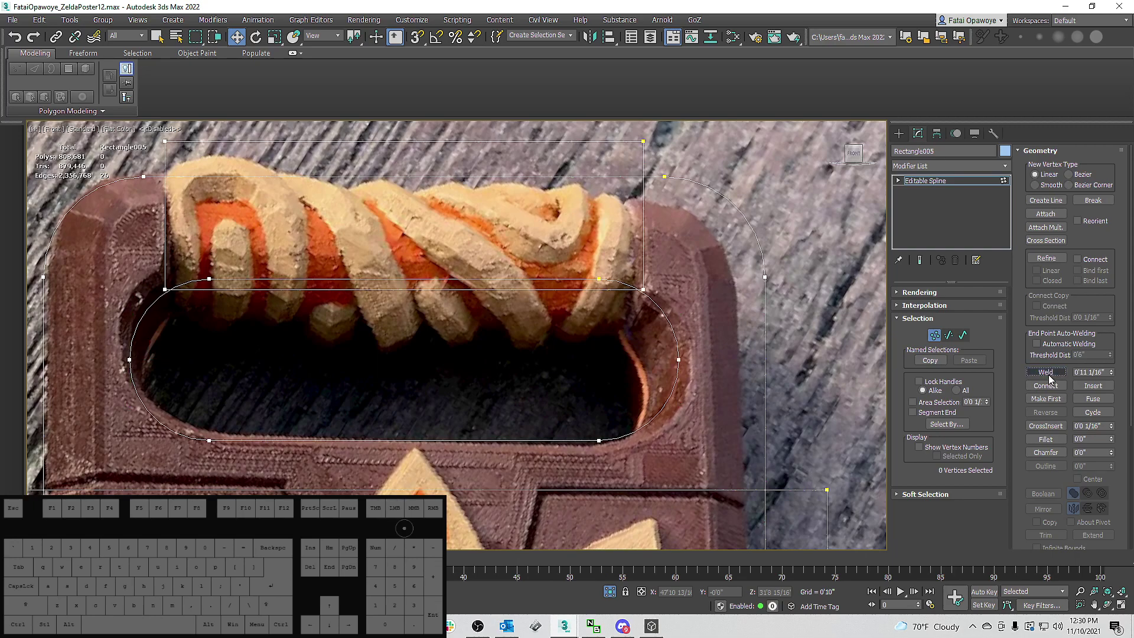
# Test the welds by moving each end vertex of the handle opening sideways, undoing each move.
pyautogui.click(679, 358)
pyautogui.moveTo(690, 347); pyautogui.dragTo(782, 345)
pyautogui.hotkey('ctrl', 'z')
pyautogui.click(136, 359)
pyautogui.click(130, 359)
pyautogui.moveTo(144, 360); pyautogui.dragTo(61, 360)
pyautogui.hotkey('ctrl', 'z')
# Scale the upper and lower segments of the grip rectangle to 99% along X to match the wrapped handle's width.
pyautogui.scroll(-5, 253, 353)
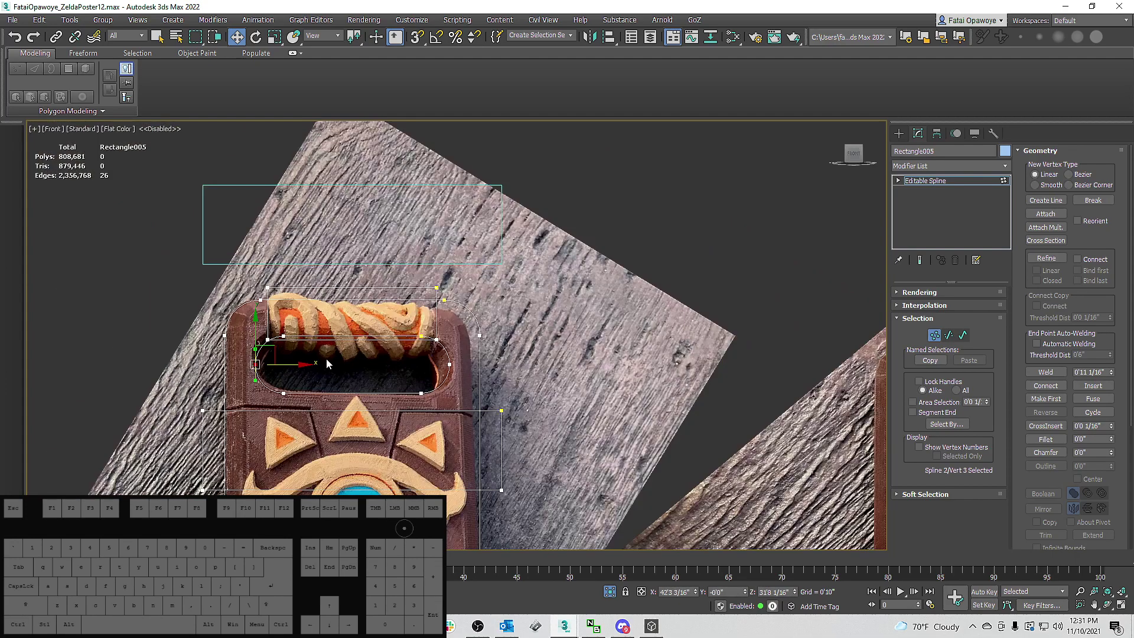
pyautogui.scroll(4, 478, 320)
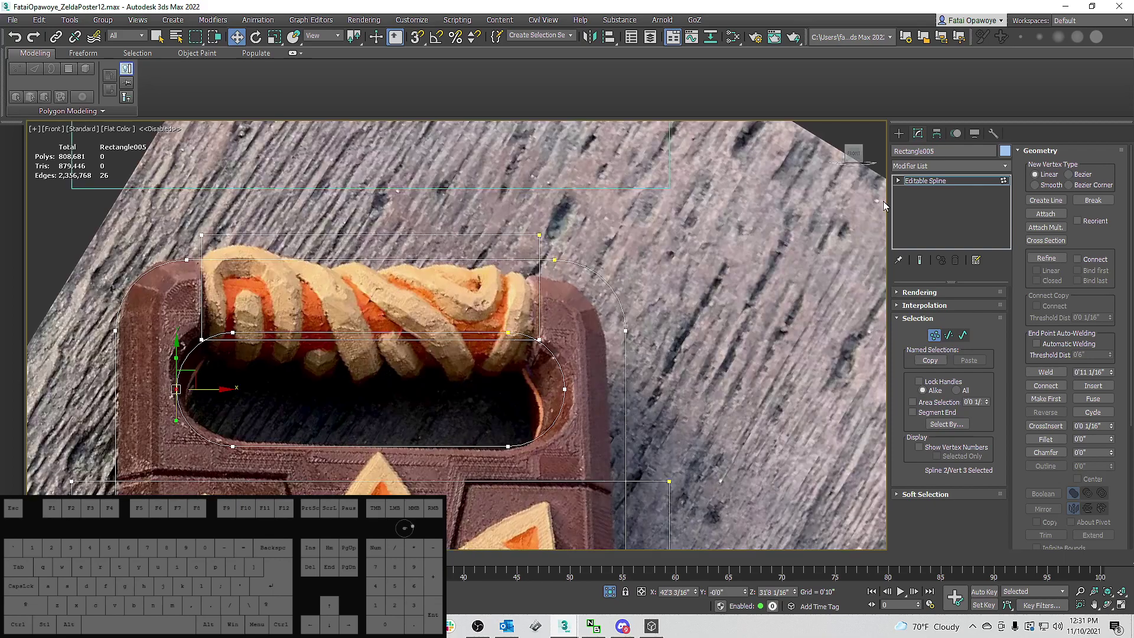
pyautogui.scroll(2, 253, 289)
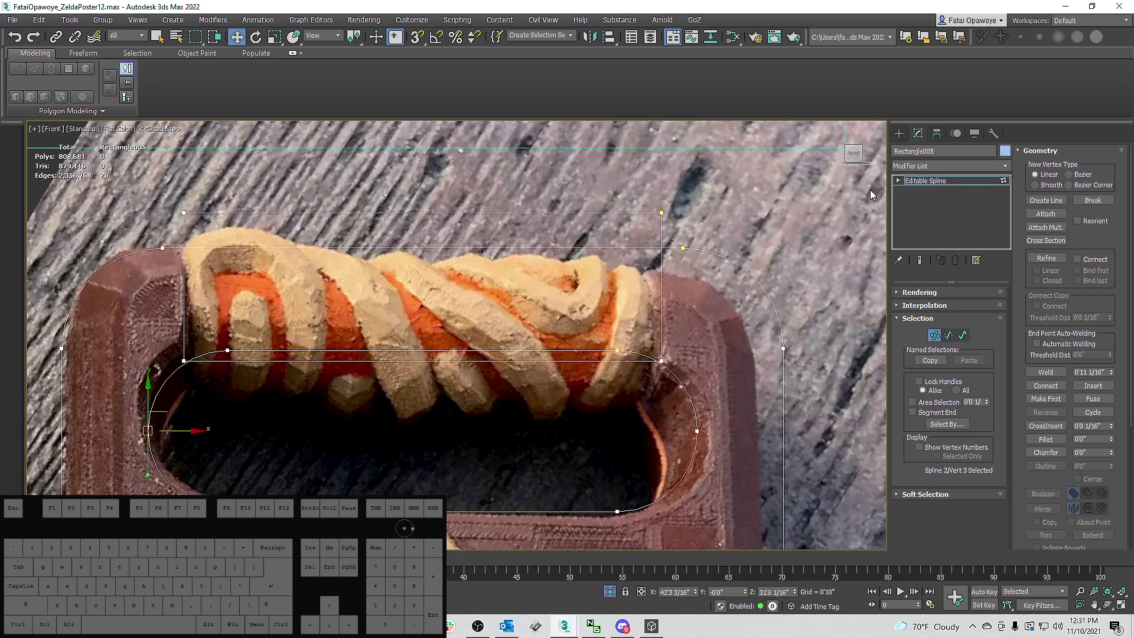
pyautogui.click(948, 335)
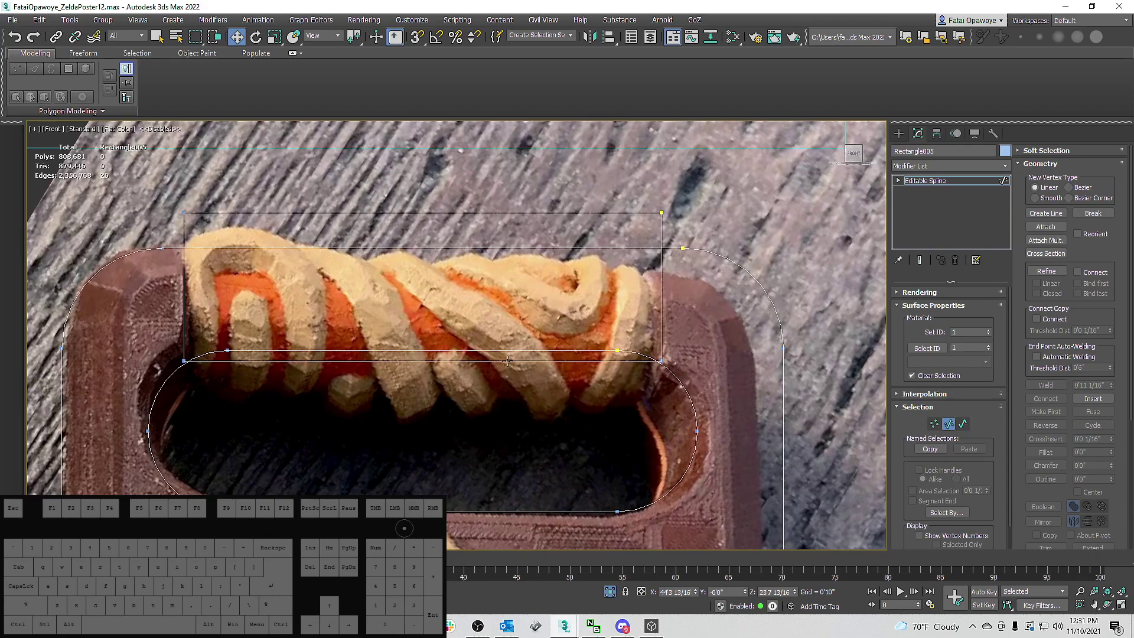
pyautogui.click(664, 332)
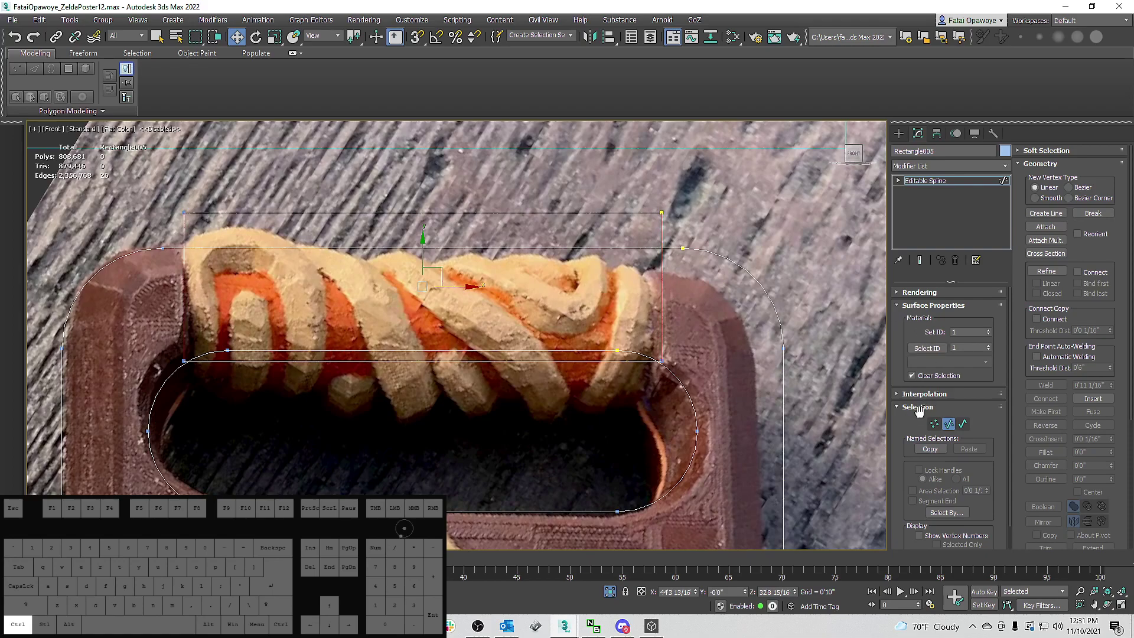
pyautogui.keyDown('ctrl'); pyautogui.click(933, 424); pyautogui.keyUp('ctrl')
pyautogui.click(614, 248)
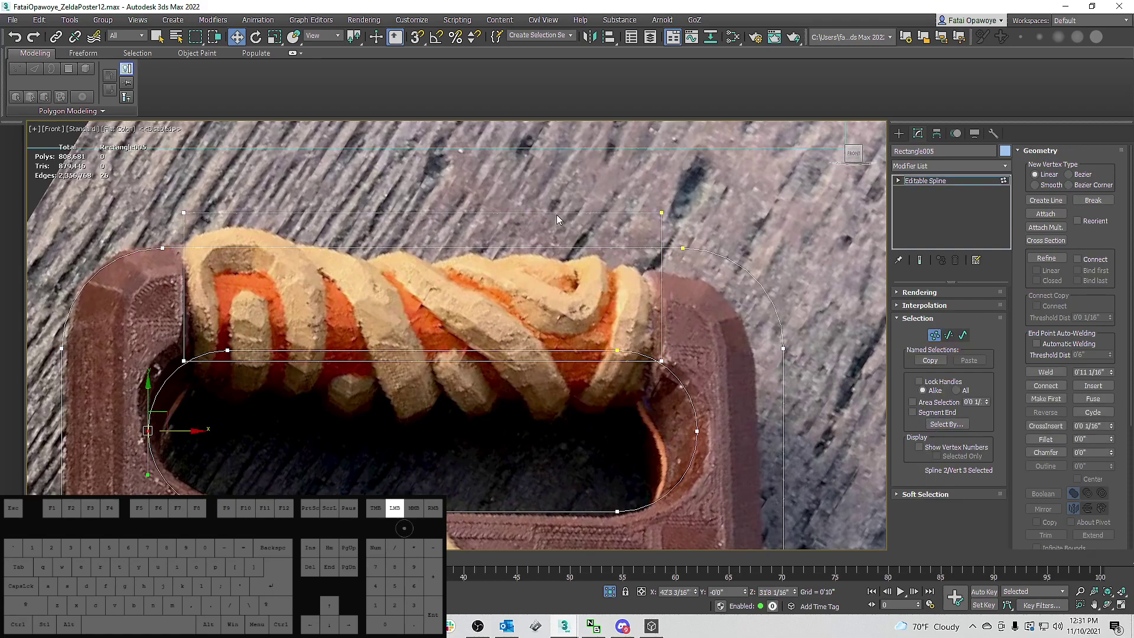
pyautogui.click(949, 336)
pyautogui.click(614, 212)
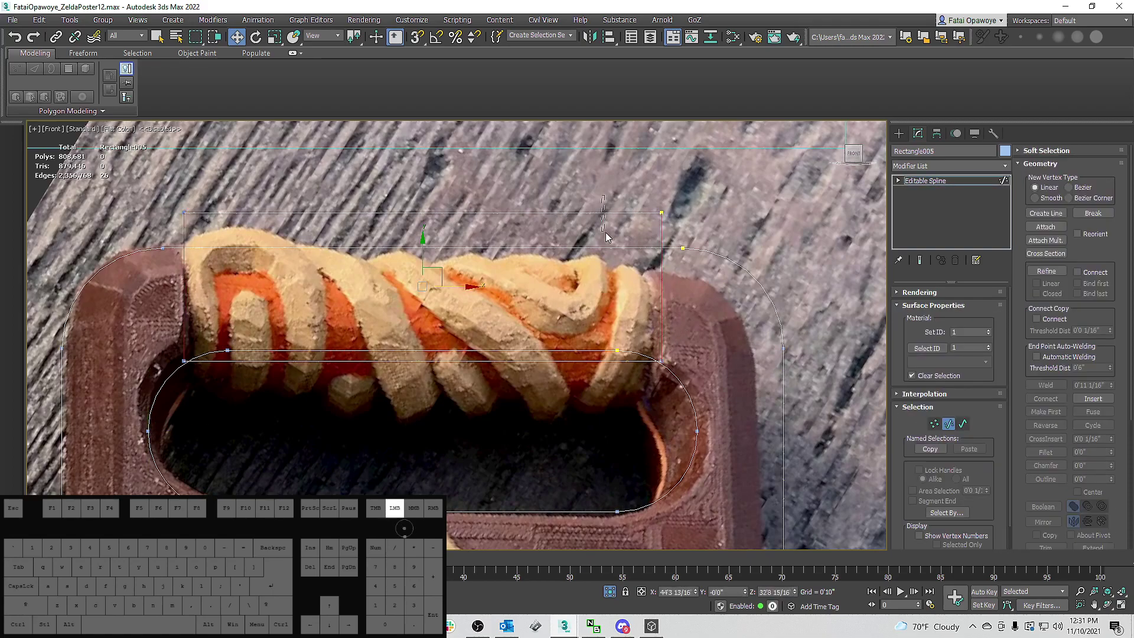
pyautogui.keyDown('ctrl'); pyautogui.click(493, 361); pyautogui.keyUp('ctrl')
pyautogui.press('r')
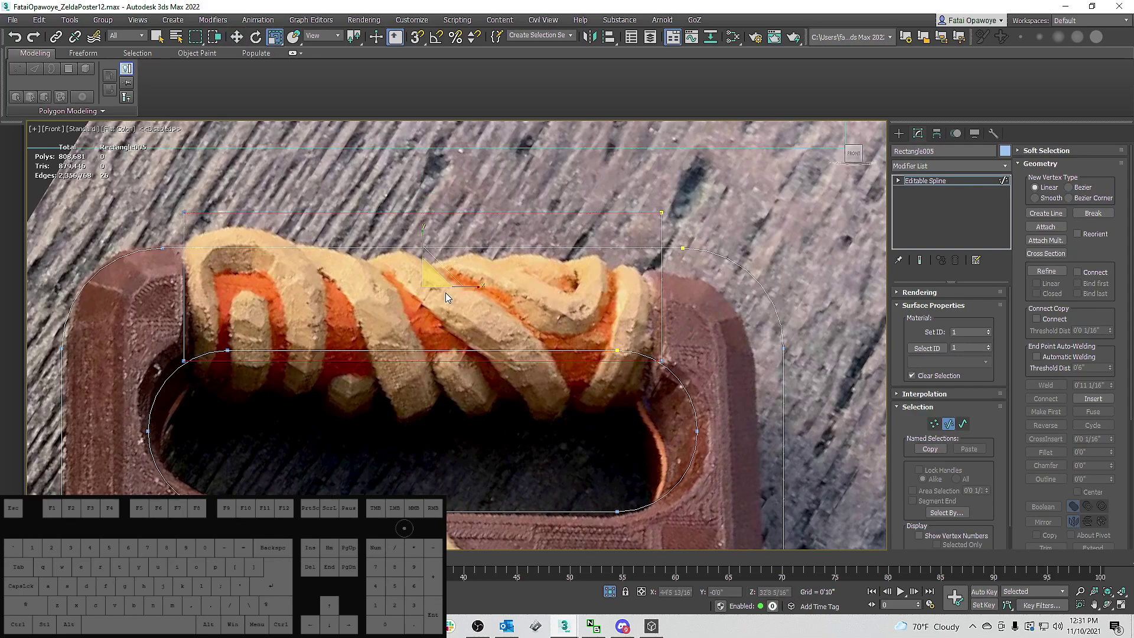
pyautogui.moveTo(471, 287)
pyautogui.mouseDown()
pyautogui.moveTo(458, 290)
pyautogui.moveTo(468, 291)
pyautogui.mouseUp()
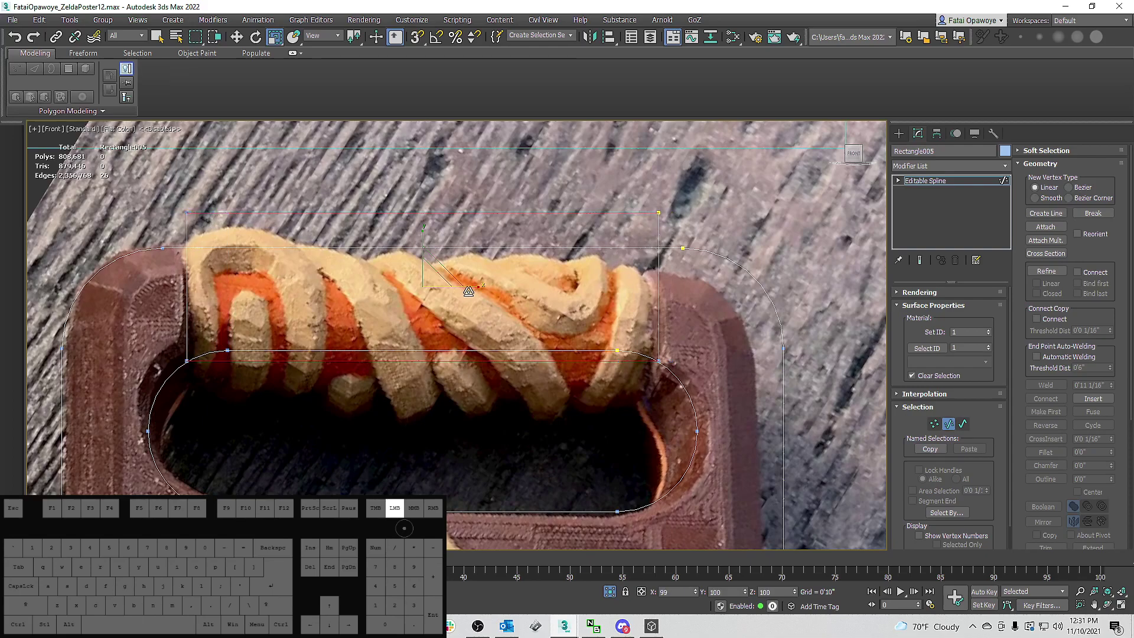
pyautogui.moveTo(468, 291); pyautogui.dragTo(468, 291)
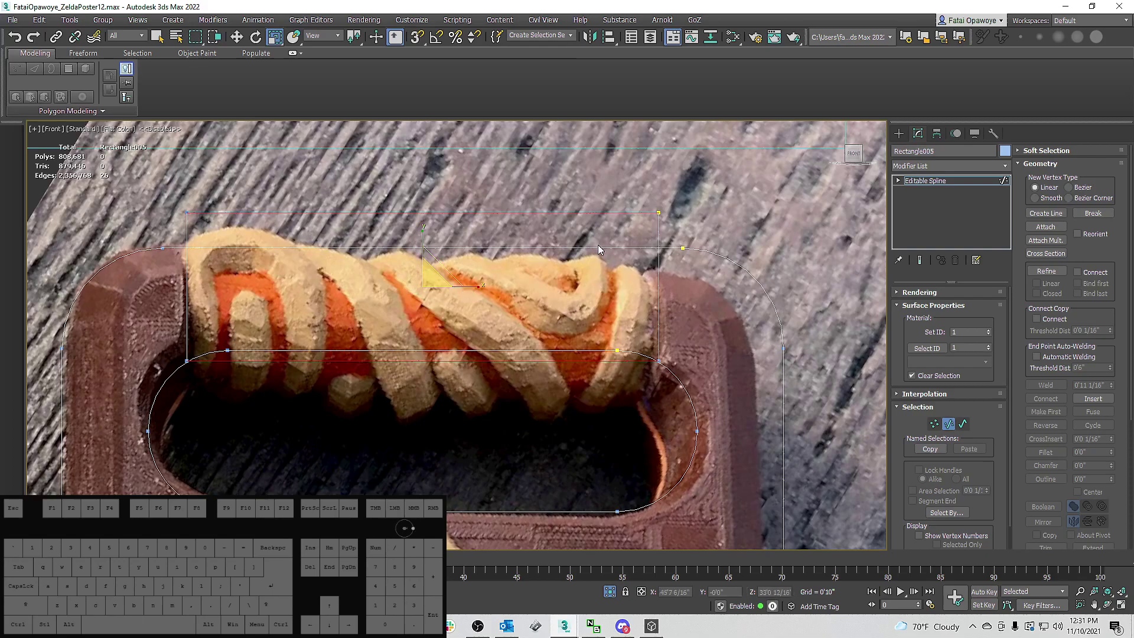
# Move the grip rectangle's lower segment down until it crosses the curved ends of the handle opening.
pyautogui.click(660, 272)
pyautogui.click(438, 359)
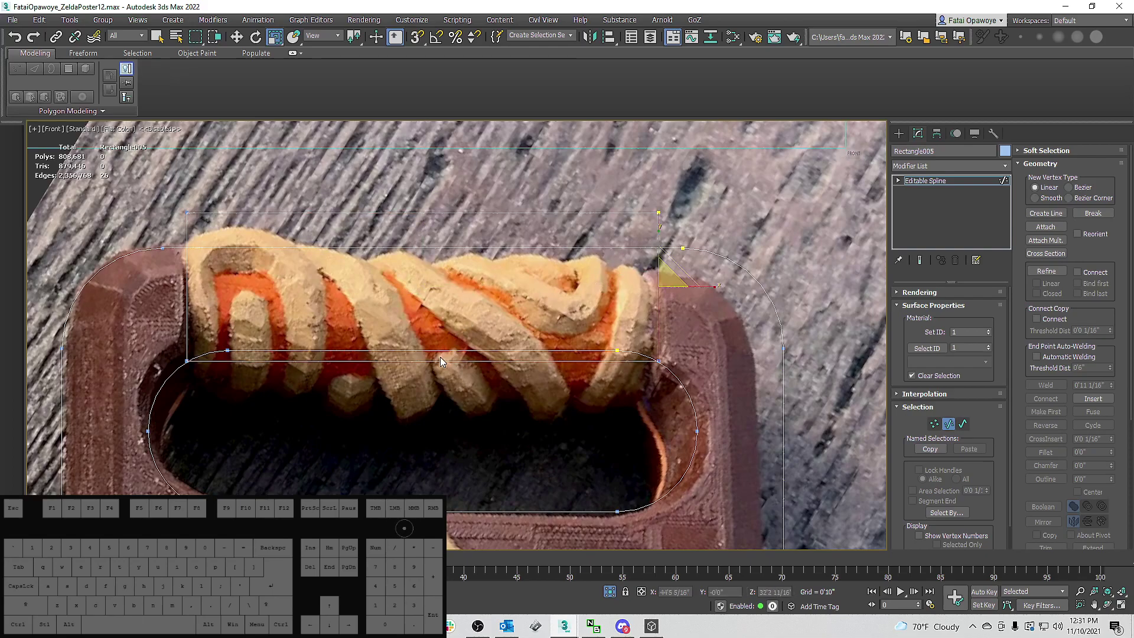
pyautogui.press('w')
pyautogui.click(438, 360)
pyautogui.moveTo(424, 329); pyautogui.dragTo(422, 357)
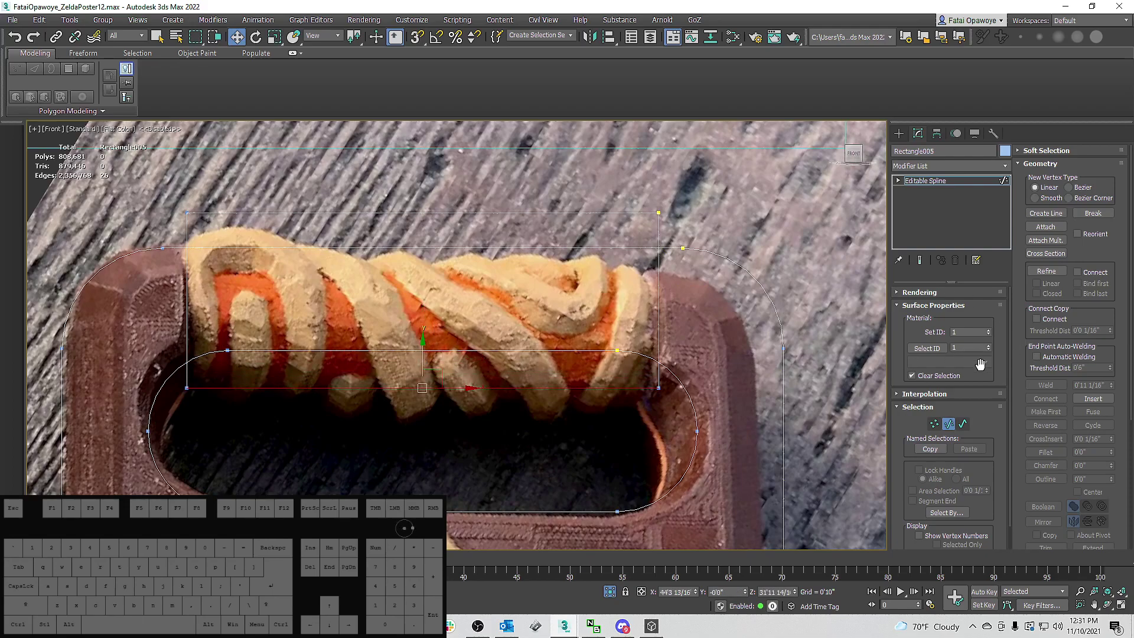
# At Spline level, trim the overlapping grip, handle-opening and slate-outline lines so the opening continues up through the slate's upper edge.
pyautogui.click(963, 424)
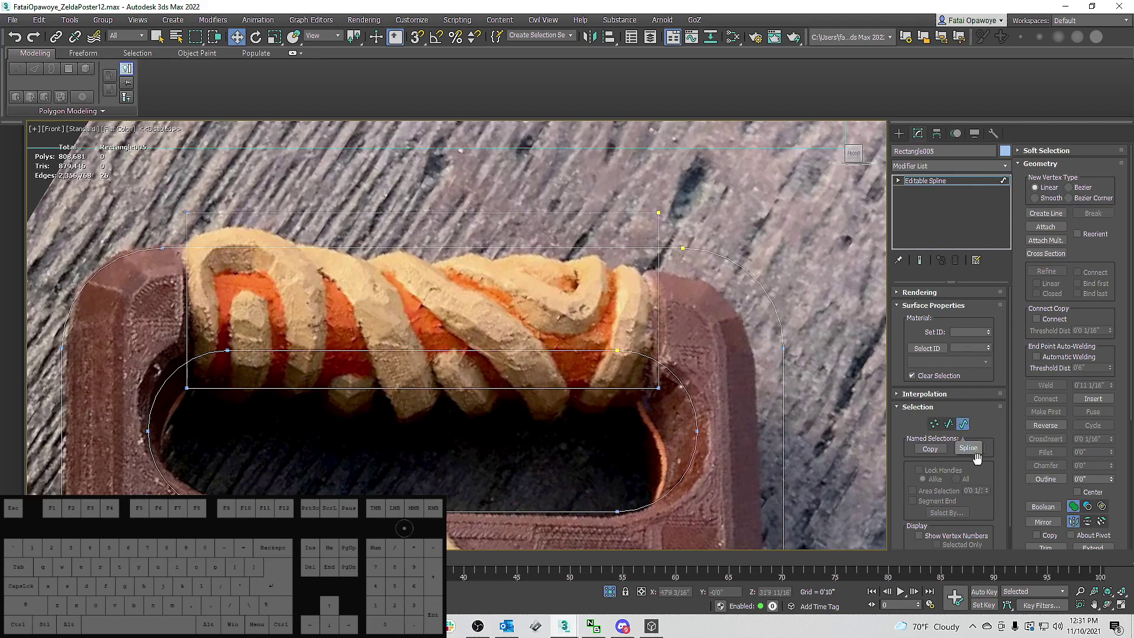
pyautogui.moveTo(1043, 493); pyautogui.dragTo(1041, 401)
pyautogui.click(1049, 457)
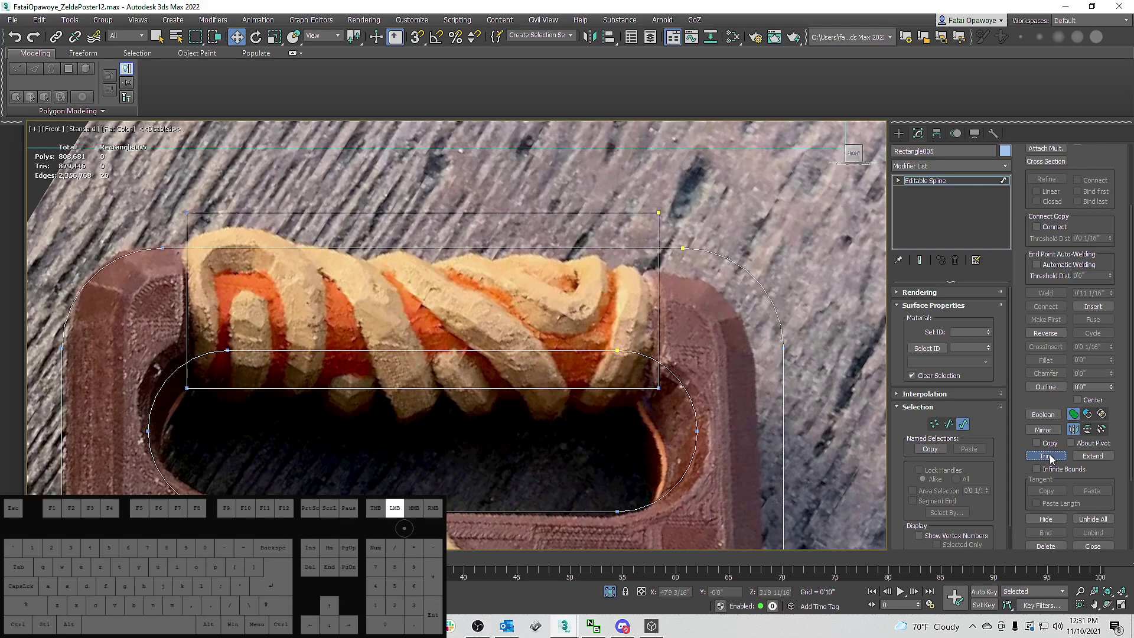
pyautogui.click(658, 236)
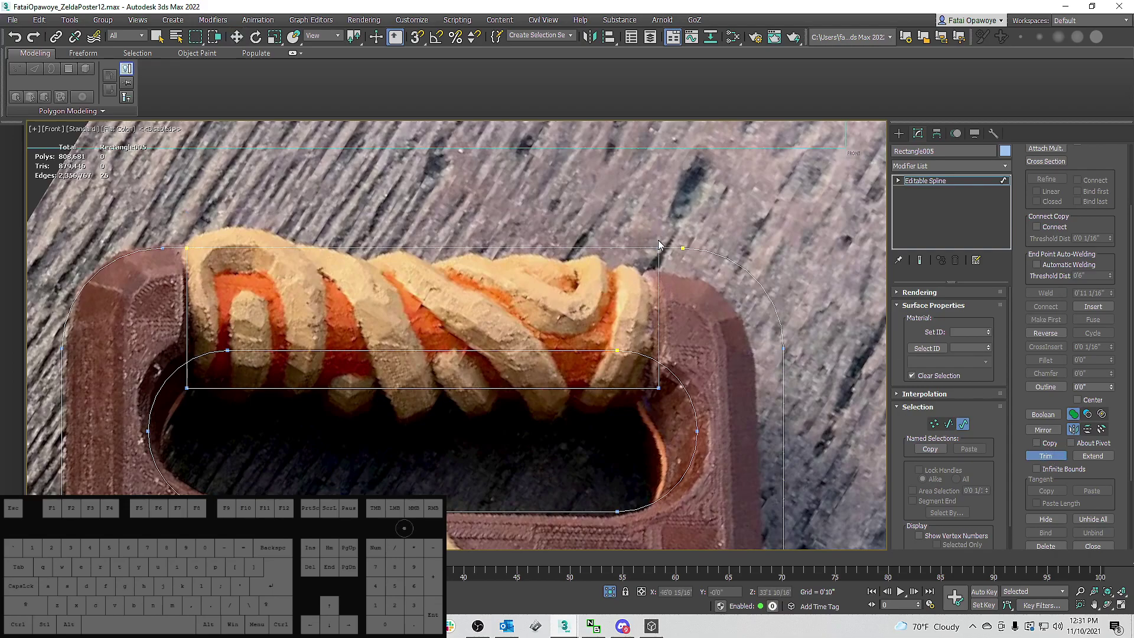
pyautogui.click(512, 387)
pyautogui.click(526, 350)
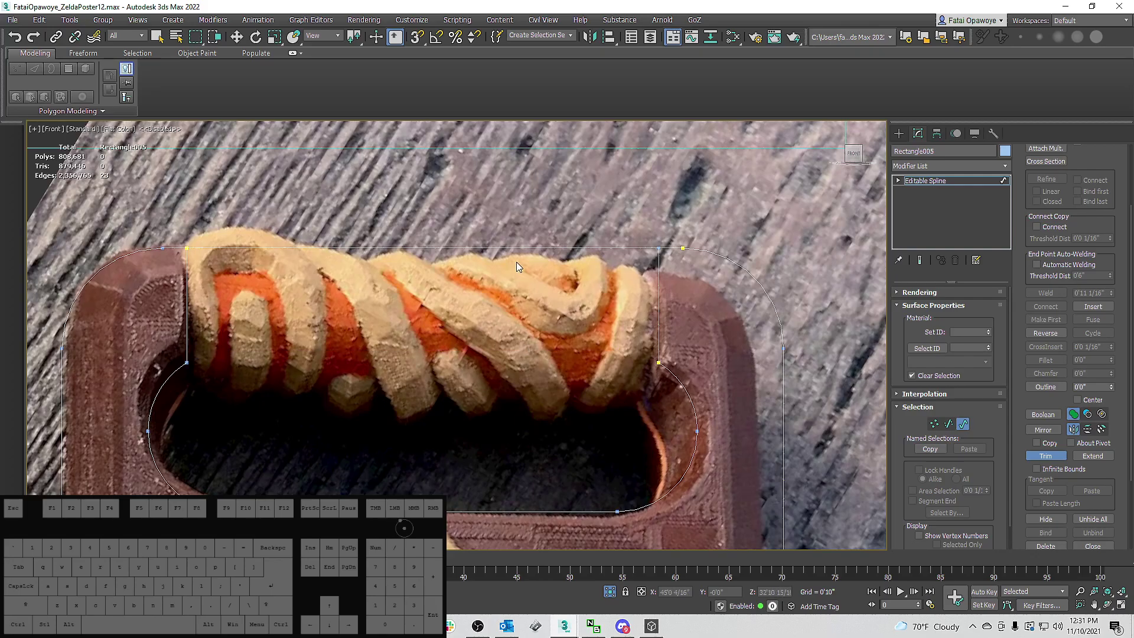
pyautogui.click(506, 248)
# Weld the vertices where the trimmed grip sides meet the rounded ends of the handle opening.
pyautogui.moveTo(405, 291); pyautogui.dragTo(443, 285, button='middle')
pyautogui.scroll(-4, 443, 285)
pyautogui.moveTo(535, 314); pyautogui.dragTo(554, 276, button='middle')
pyautogui.scroll(-2, 553, 275)
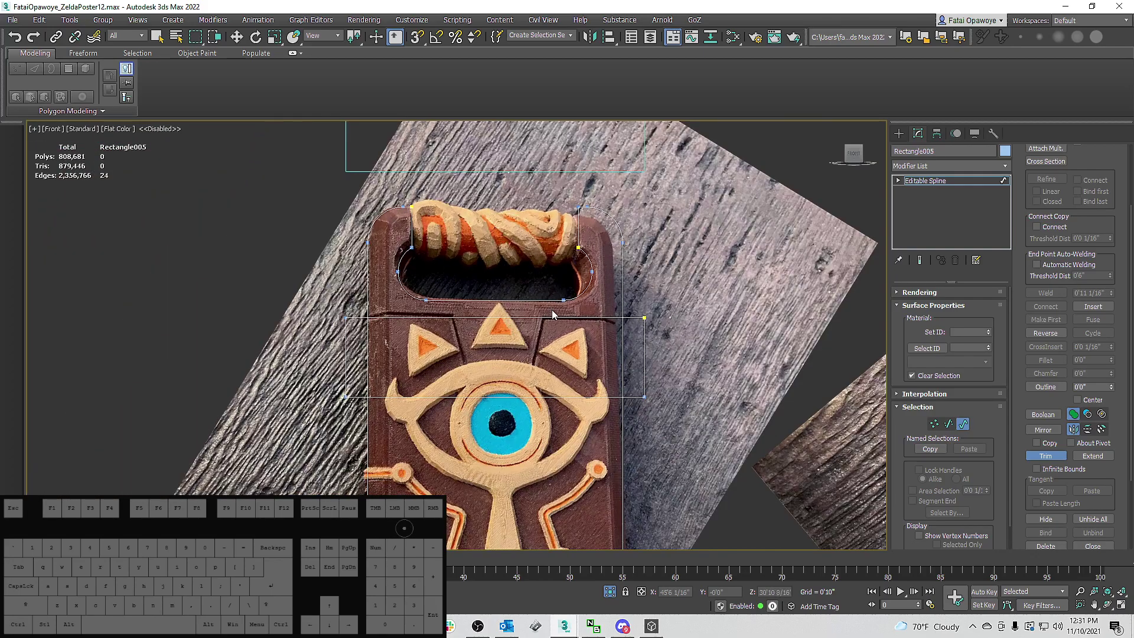
pyautogui.moveTo(583, 266); pyautogui.dragTo(549, 280, button='middle')
pyautogui.scroll(-2, 549, 279)
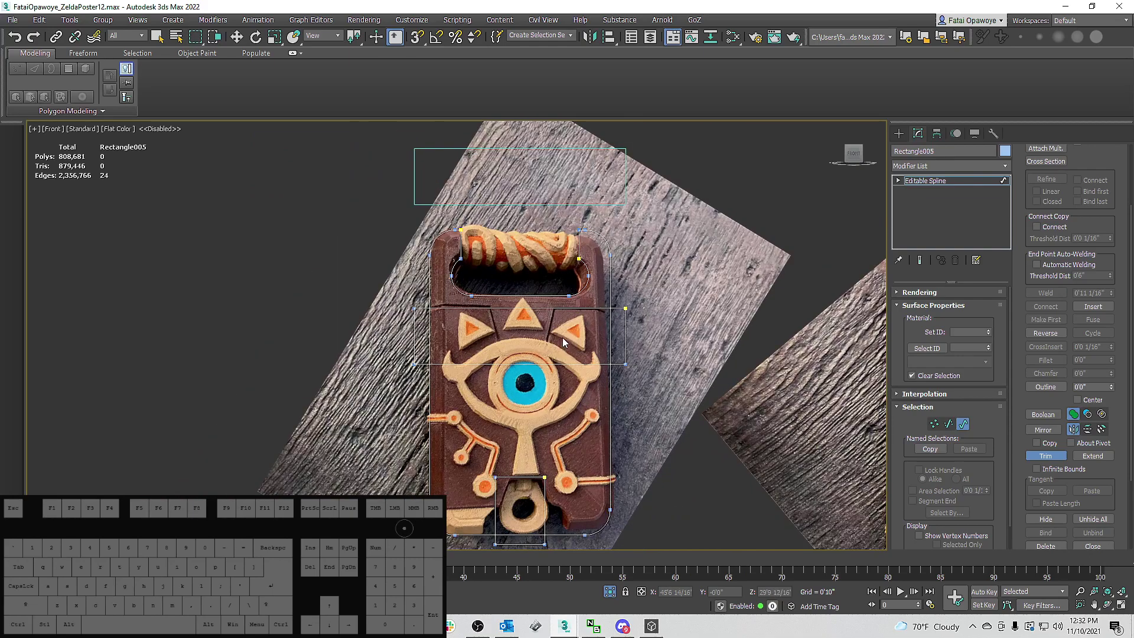
pyautogui.scroll(2, 473, 260)
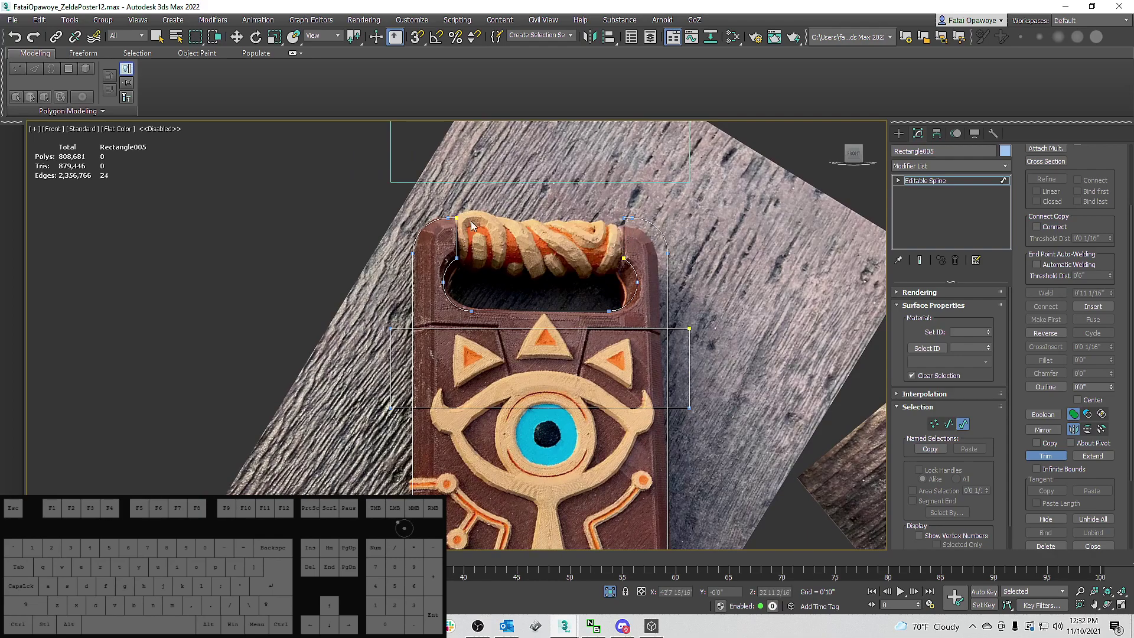
pyautogui.moveTo(609, 309); pyautogui.dragTo(609, 296, button='middle')
pyautogui.moveTo(509, 243); pyautogui.dragTo(502, 270, button='middle')
pyautogui.press('1')
pyautogui.moveTo(629, 278); pyautogui.dragTo(584, 259)
pyautogui.keyDown('ctrl'); pyautogui.moveTo(442, 260); pyautogui.dragTo(476, 276); pyautogui.keyUp('ctrl')
pyautogui.click(1057, 280)
# Weld the vertices where the grip sides meet the slate outline's upper edge.
pyautogui.scroll(5, 593, 262)
pyautogui.moveTo(617, 214); pyautogui.dragTo(659, 264)
pyautogui.moveTo(480, 249); pyautogui.dragTo(608, 273, button='middle')
pyautogui.keyDown('ctrl'); pyautogui.moveTo(318, 254); pyautogui.dragTo(288, 285); pyautogui.keyUp('ctrl')
pyautogui.click(1048, 281)
# Delete the two side segments and the lower segment of the panel rectangle, keeping only its upper line.
pyautogui.moveTo(618, 300); pyautogui.dragTo(611, 295, button='middle')
pyautogui.scroll(-4, 612, 296)
pyautogui.moveTo(766, 362); pyautogui.dragTo(704, 271, button='middle')
pyautogui.scroll(-2, 704, 270)
pyautogui.moveTo(700, 372); pyautogui.dragTo(676, 328, button='middle')
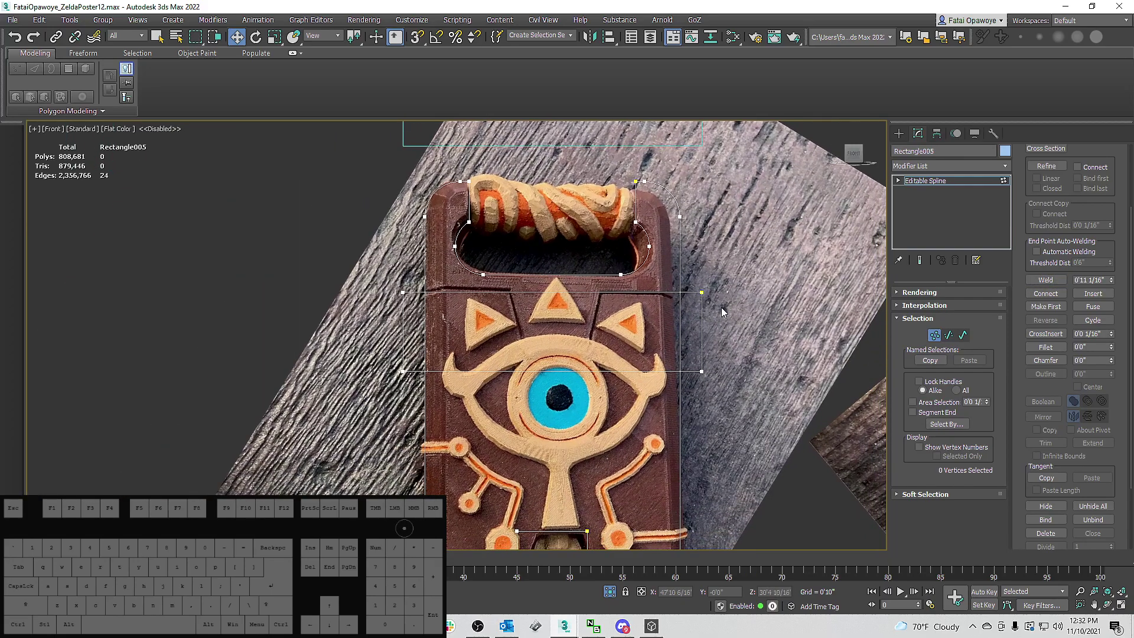
pyautogui.moveTo(725, 307); pyautogui.dragTo(711, 299)
pyautogui.click(948, 335)
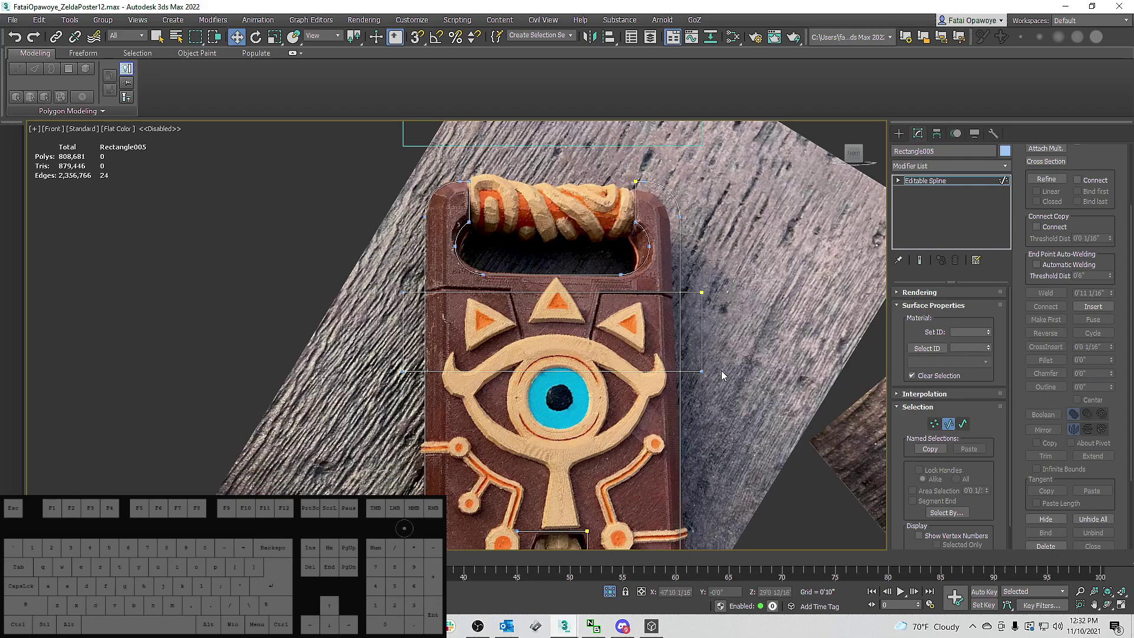
pyautogui.click(702, 346)
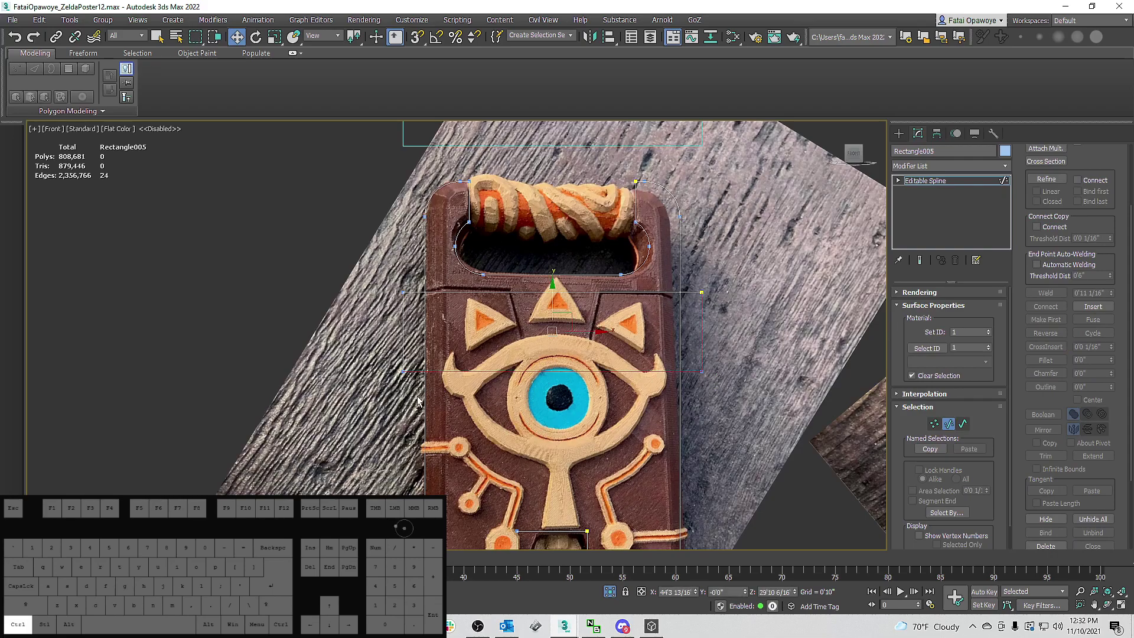
pyautogui.press('Delete')
# Divide the remaining panel line with a Divide value of 2, and divide its middle segment again with the same value.
pyautogui.moveTo(585, 361); pyautogui.dragTo(558, 286)
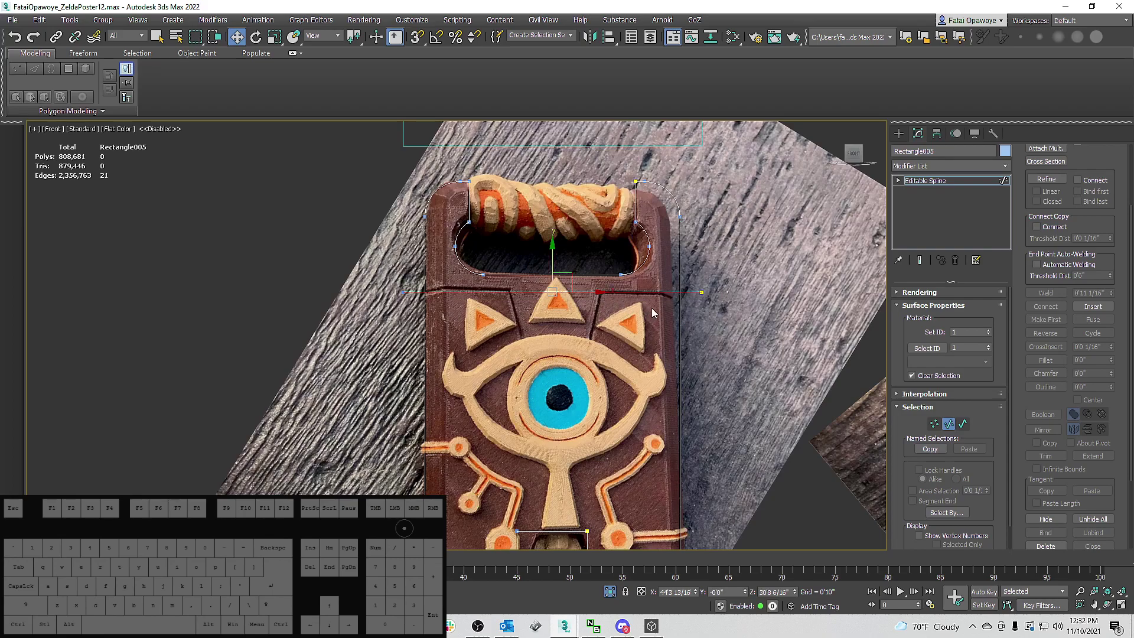
pyautogui.scroll(-3, 1098, 464)
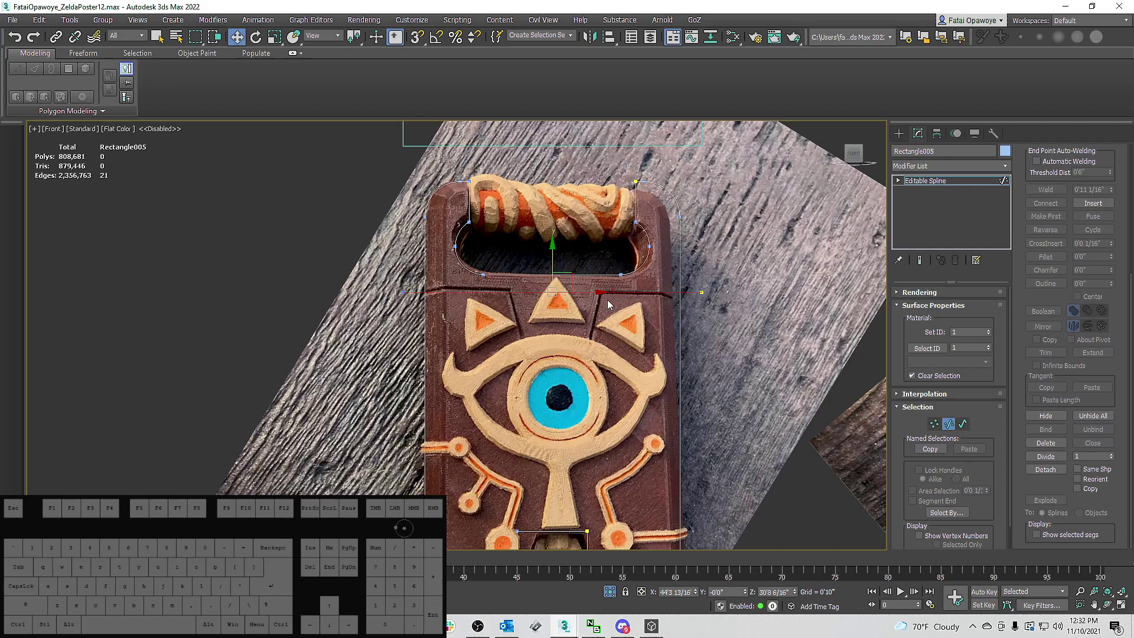
pyautogui.click(1112, 453)
pyautogui.click(1045, 456)
pyautogui.moveTo(617, 308); pyautogui.dragTo(620, 317, button='middle')
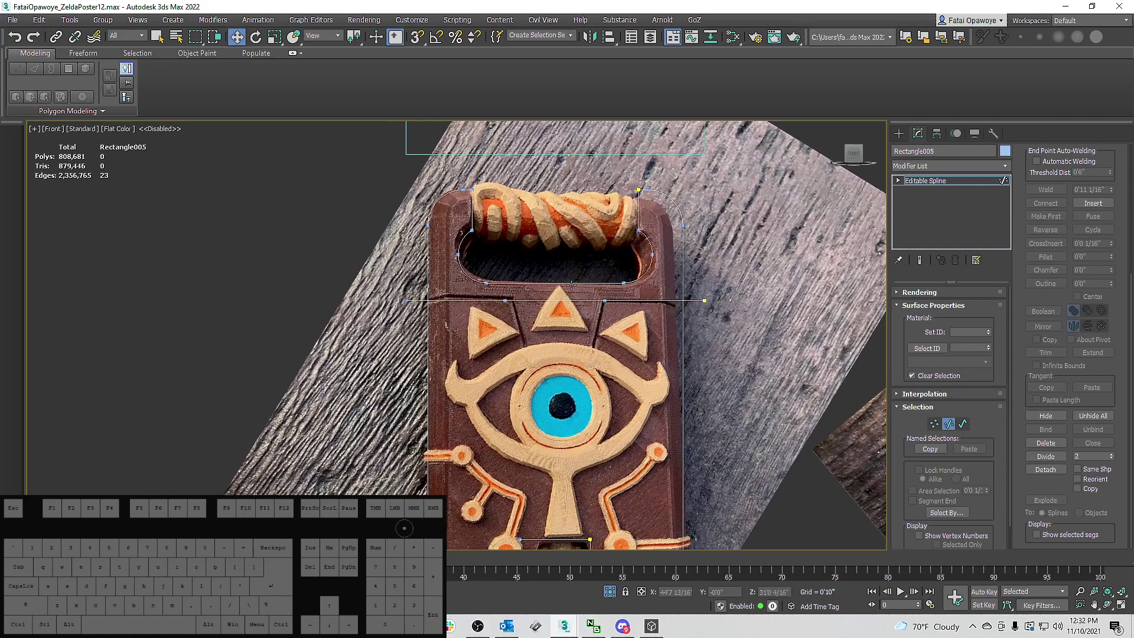
pyautogui.click(565, 303)
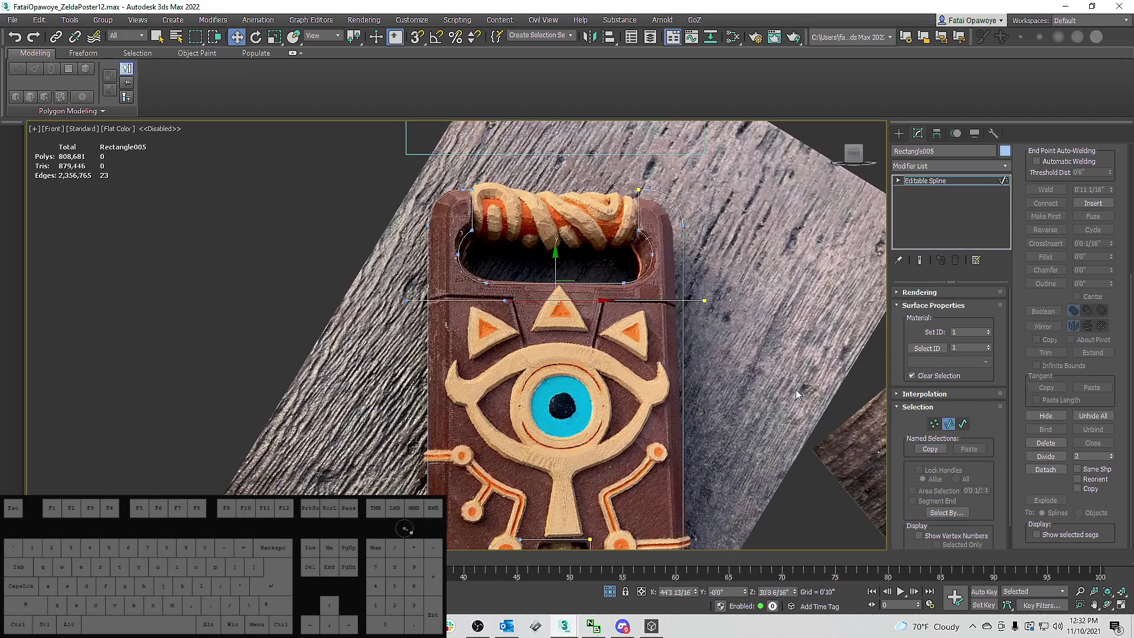
pyautogui.click(1045, 456)
pyautogui.click(565, 315)
# Select all vertices of the combined spline to examine their tangent handles and vertex type options.
pyautogui.press('1')
pyautogui.hotkey('ctrl', 'a')
pyautogui.rightClick(621, 310)
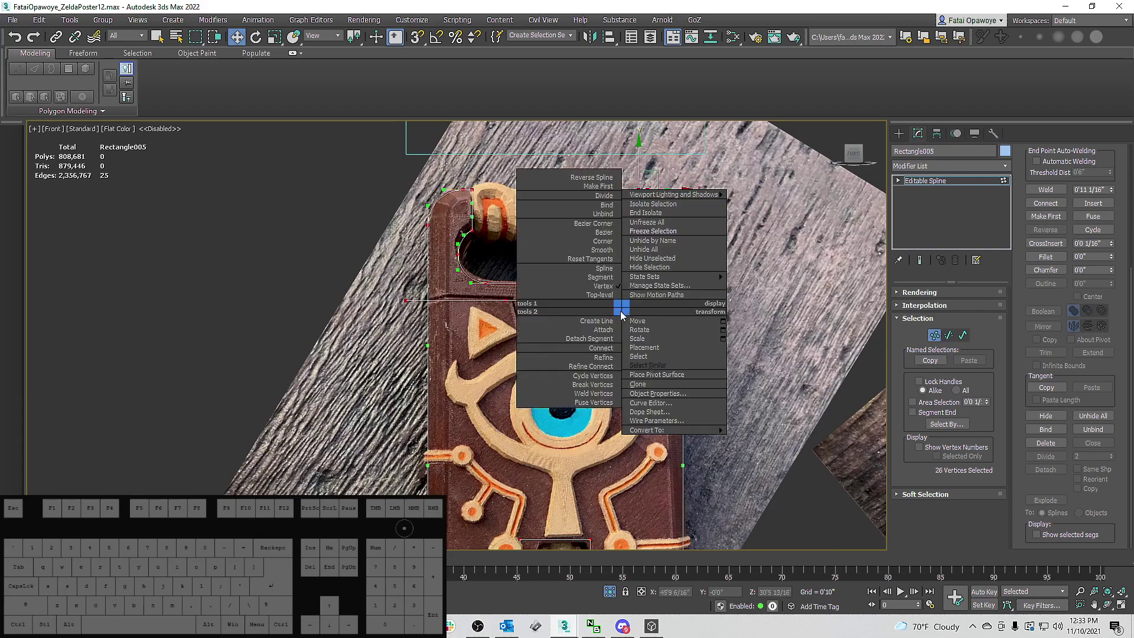
pyautogui.click(630, 339)
pyautogui.click(564, 314)
pyautogui.click(563, 313)
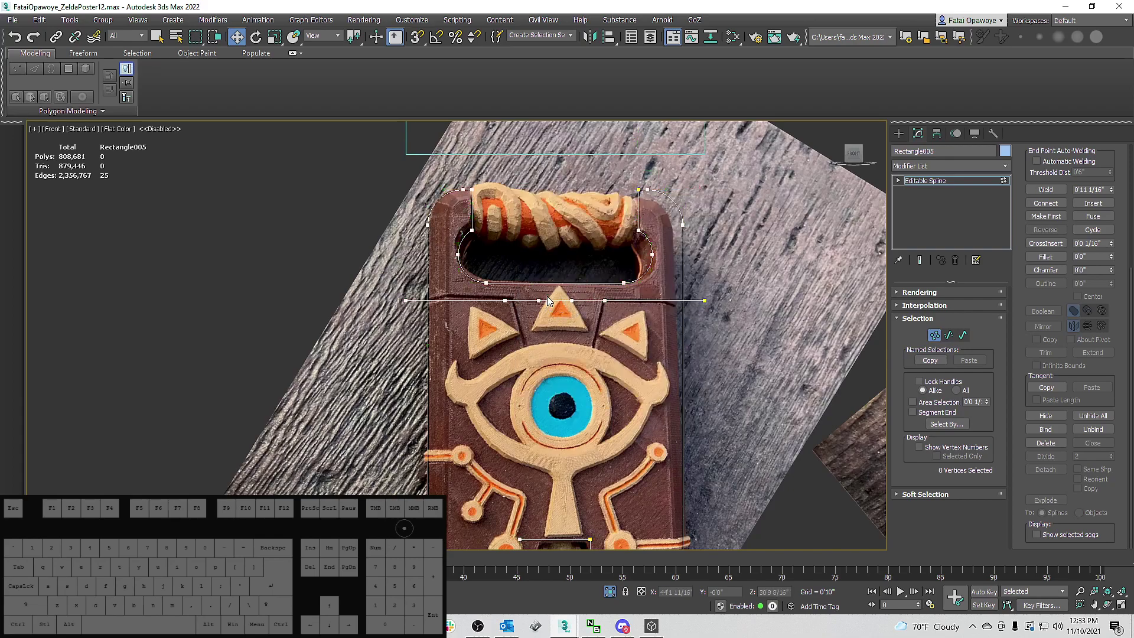
# Move the panel line's innermost segment down so the adjoining diagonals follow the grooves on either side of the central triangle.
pyautogui.press('2')
pyautogui.moveTo(556, 276); pyautogui.dragTo(554, 358)
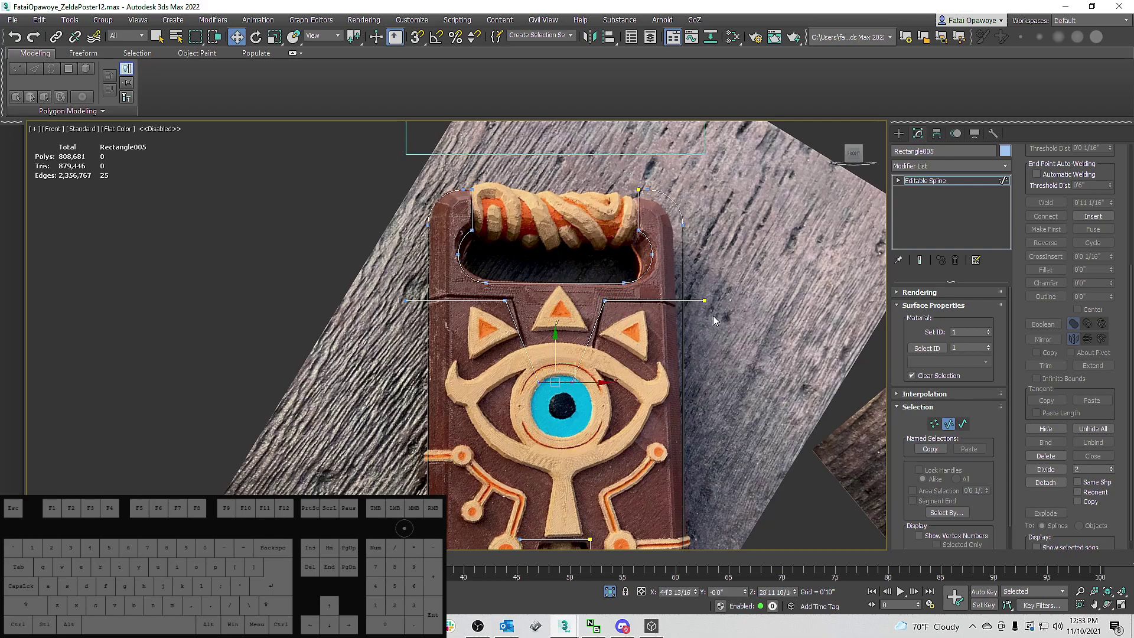
pyautogui.scroll(3, 700, 307)
pyautogui.moveTo(701, 306); pyautogui.dragTo(751, 333, button='middle')
pyautogui.scroll(-3, 750, 334)
pyautogui.scroll(3, 677, 323)
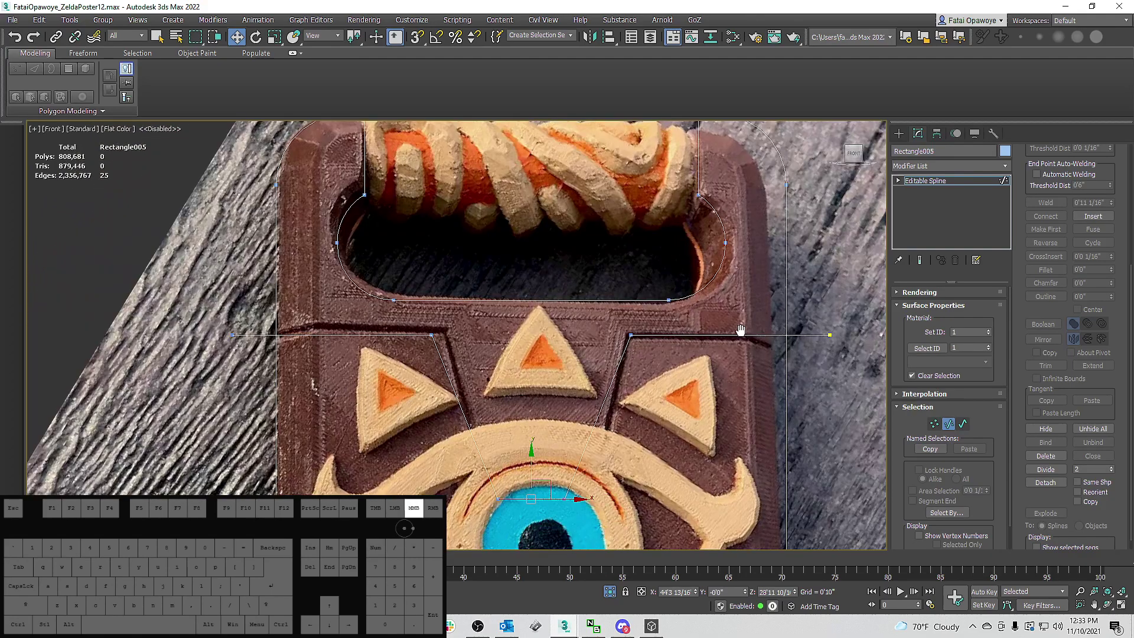
pyautogui.scroll(2, 596, 369)
pyautogui.moveTo(555, 414); pyautogui.dragTo(555, 413)
pyautogui.scroll(-3, 576, 414)
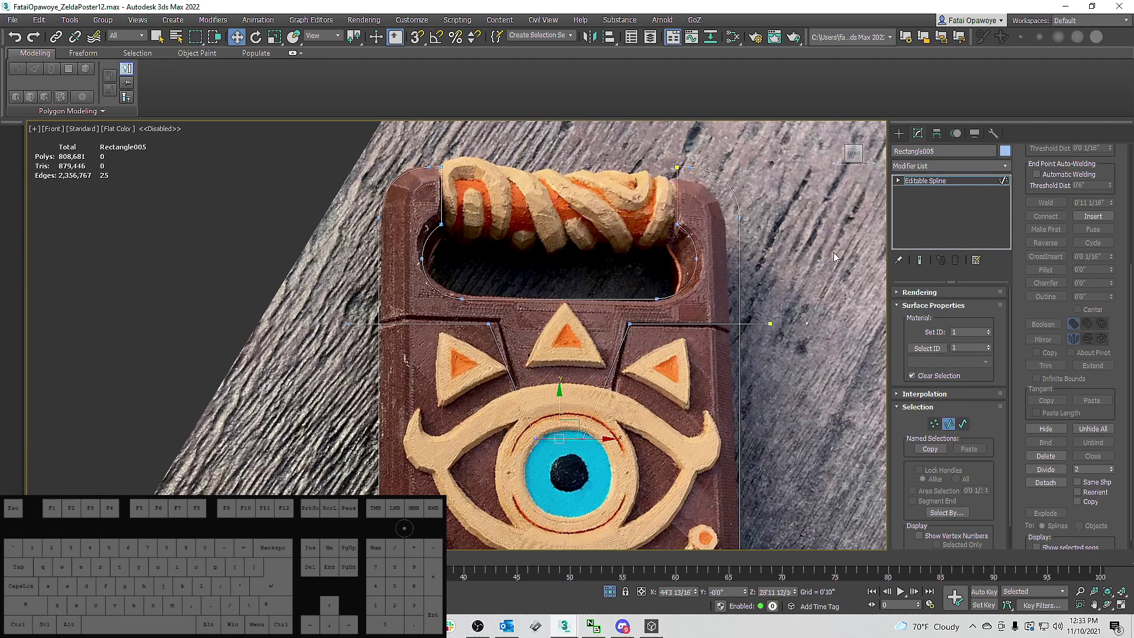
pyautogui.moveTo(560, 419); pyautogui.dragTo(560, 405)
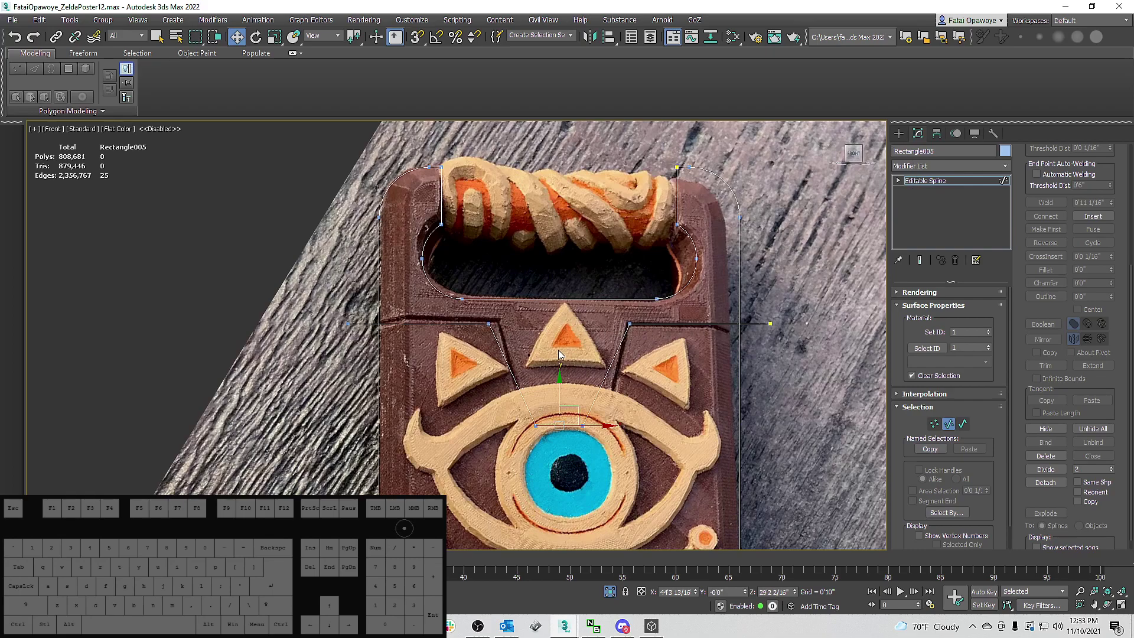
# Scale the panel line's innermost segment wider so the adjoining diagonals run along the grooves beside the central triangle.
pyautogui.press('r')
pyautogui.moveTo(603, 425); pyautogui.dragTo(646, 413)
pyautogui.moveTo(593, 366); pyautogui.dragTo(588, 362, button='middle')
pyautogui.scroll(-3, 587, 362)
pyautogui.scroll(3, 569, 379)
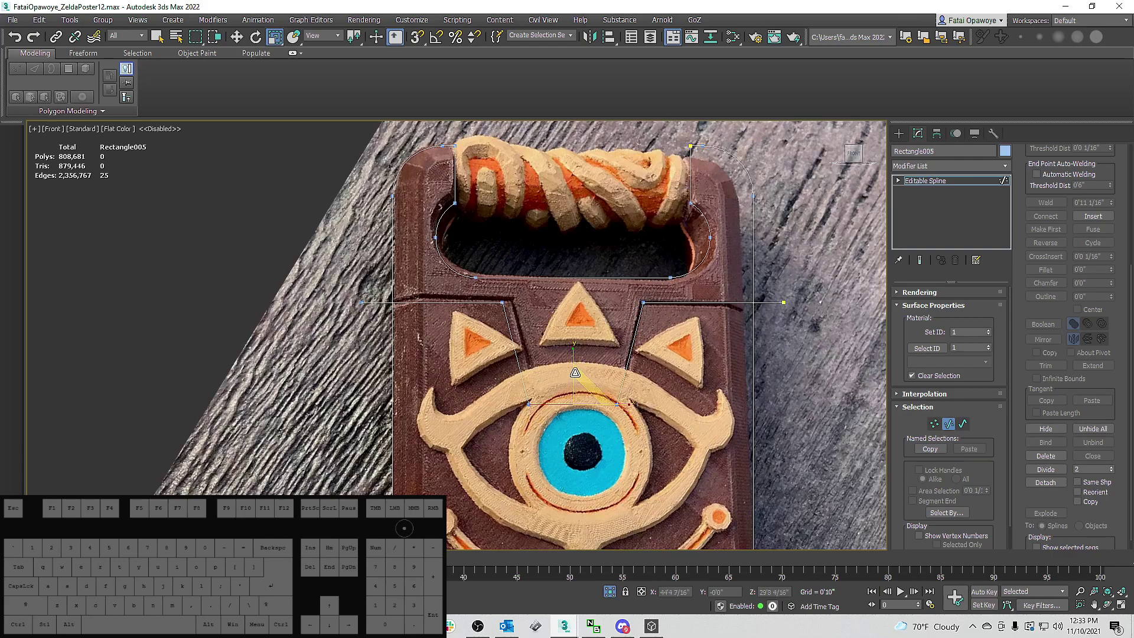
# Select the whole panel line at spline level and enable the Center option for outlining.
pyautogui.click(962, 423)
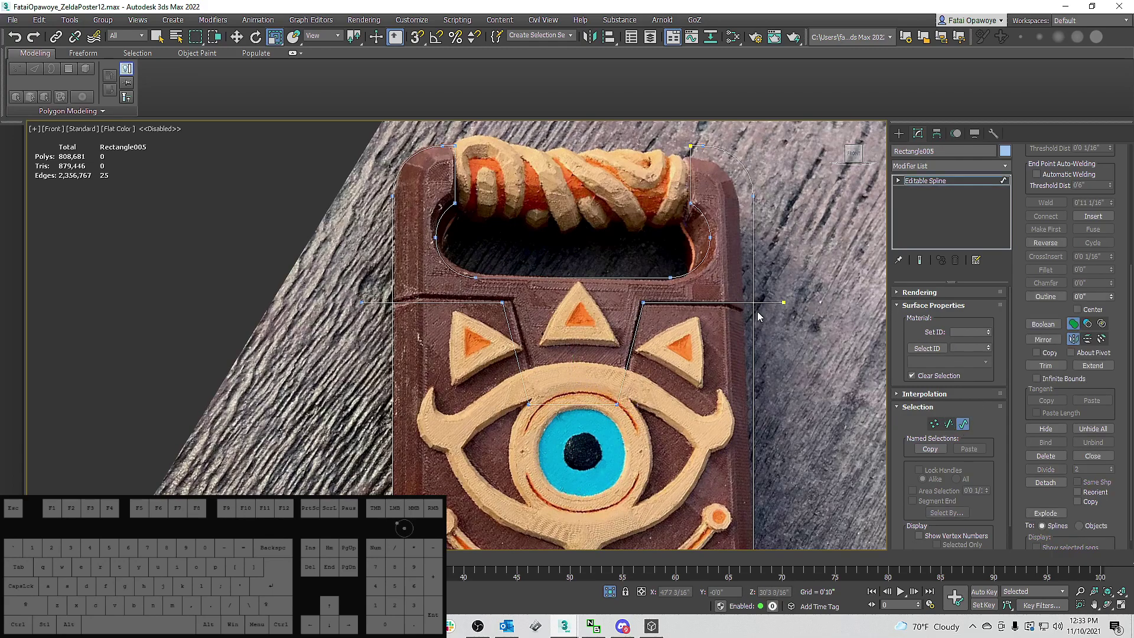
pyautogui.click(689, 300)
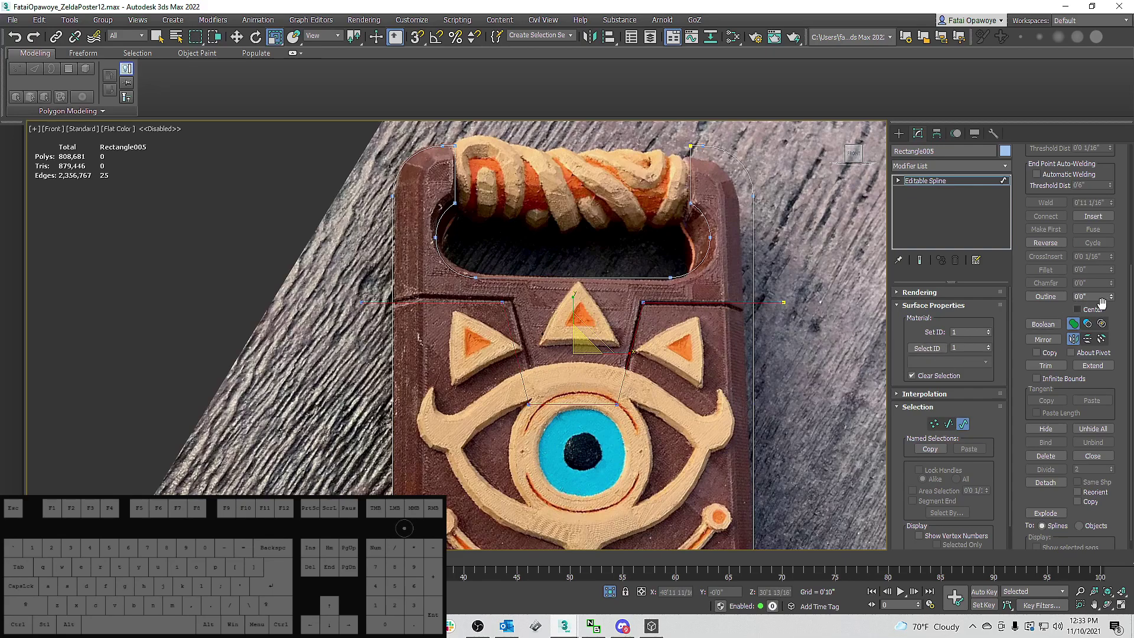
pyautogui.moveTo(1111, 297); pyautogui.dragTo(1114, 302)
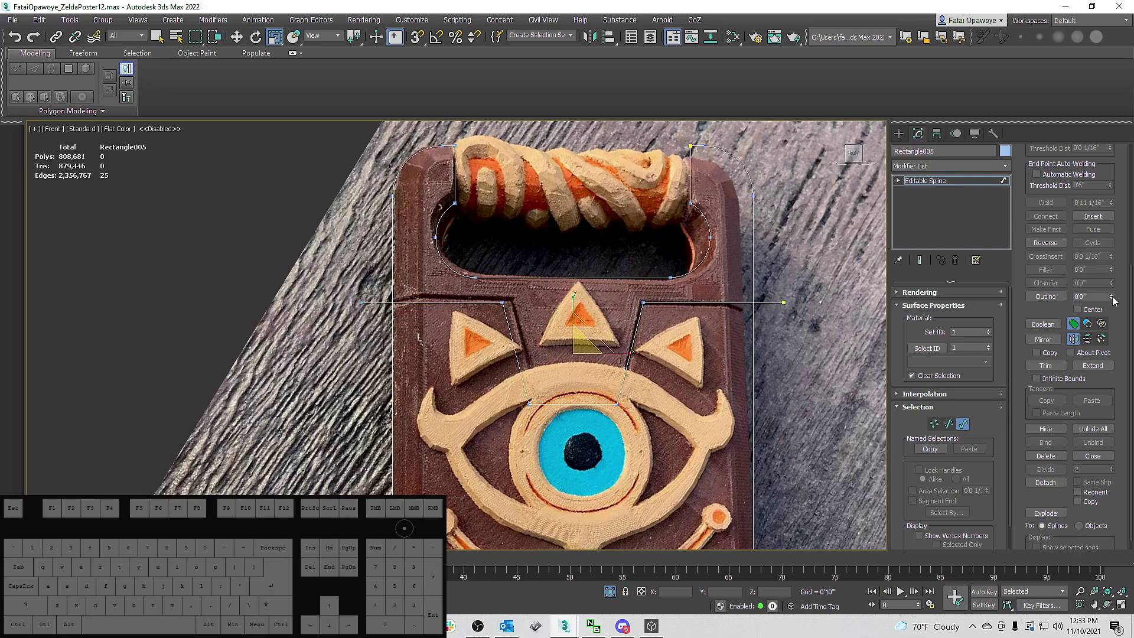
pyautogui.click(1077, 308)
# Try a centred outline on the panel line, compare its width with the photo's grooves, and undo it.
pyautogui.click(1110, 295)
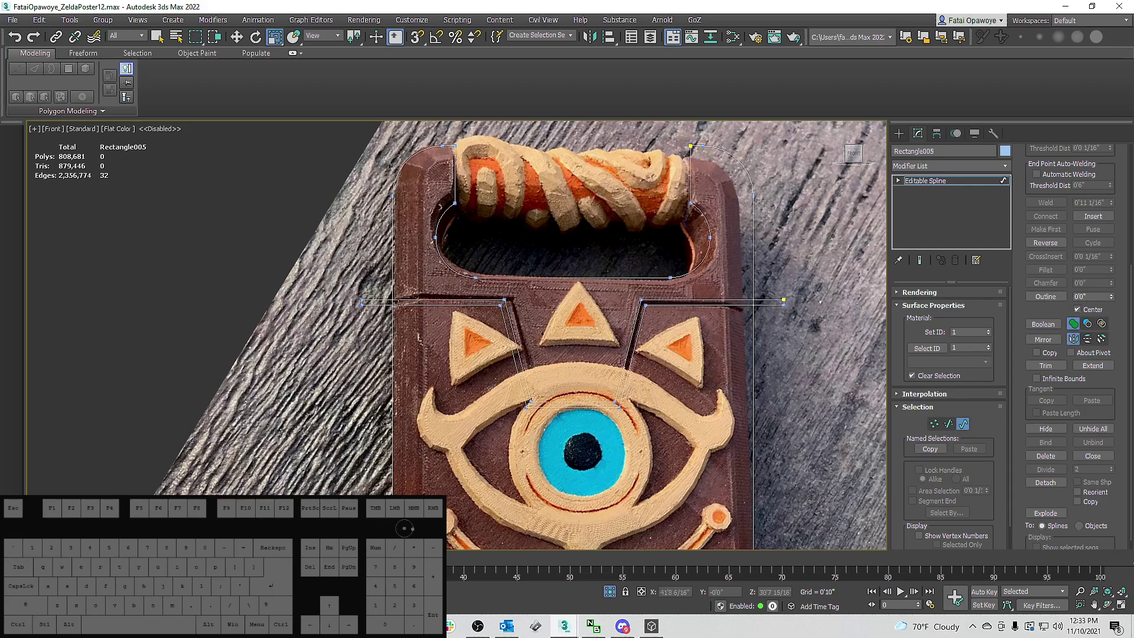
pyautogui.scroll(4, 507, 311)
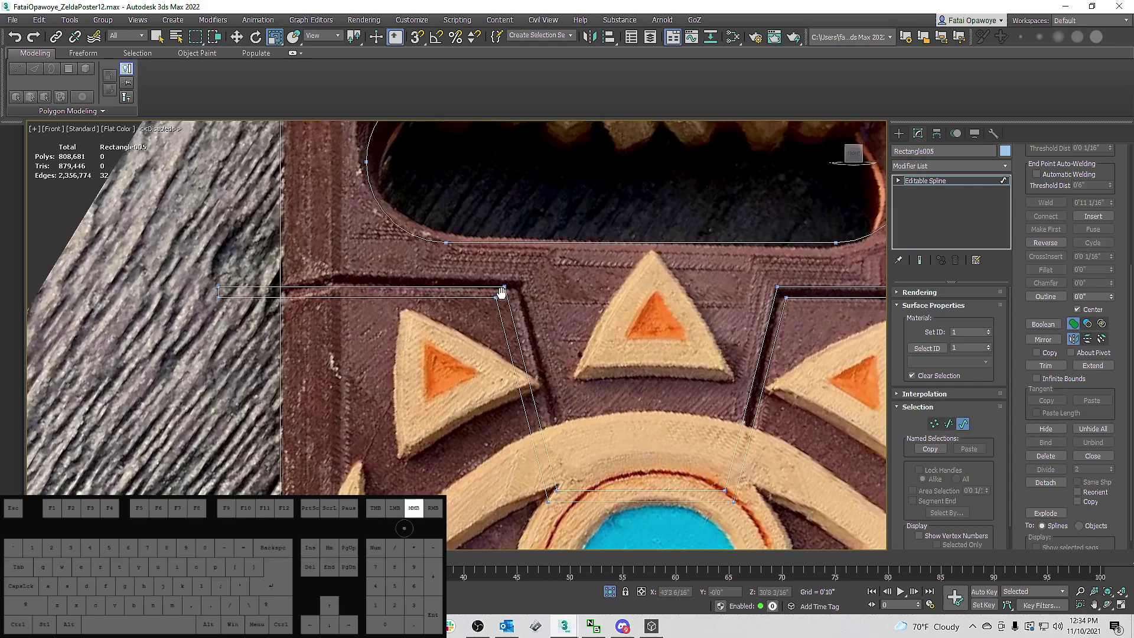
pyautogui.scroll(-6, 501, 293)
pyautogui.scroll(5, 725, 328)
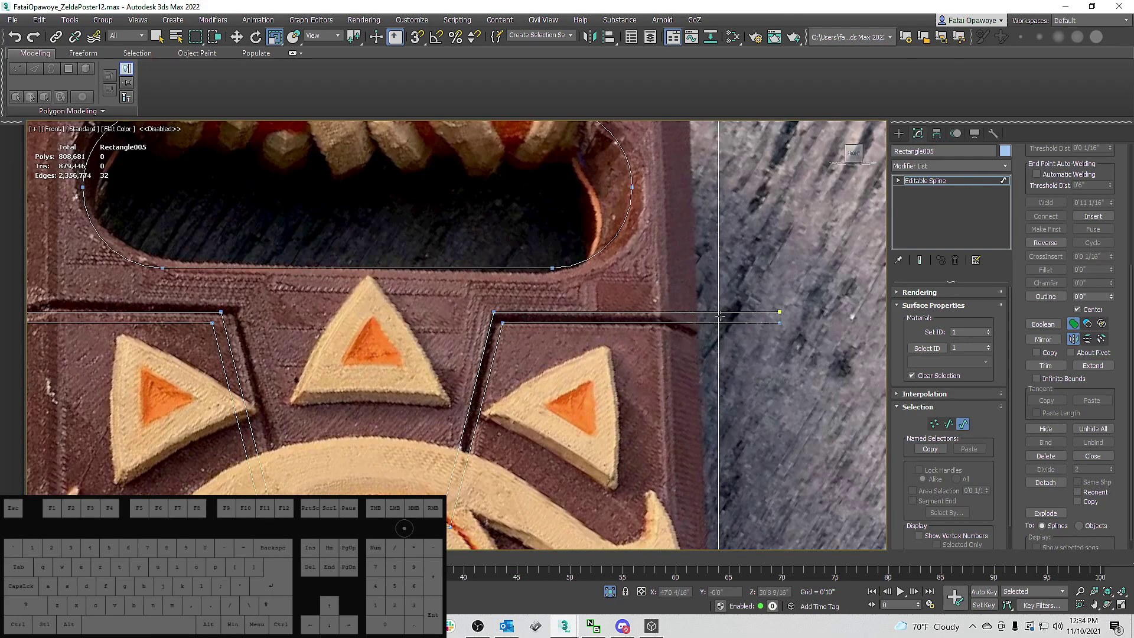
pyautogui.scroll(-5, 720, 314)
pyautogui.hotkey('ctrl', 'z')
# Try outlining the panel line with a value of 5 and with a freely adjusted amount, undo both, and reset the value.
pyautogui.click(1089, 296)
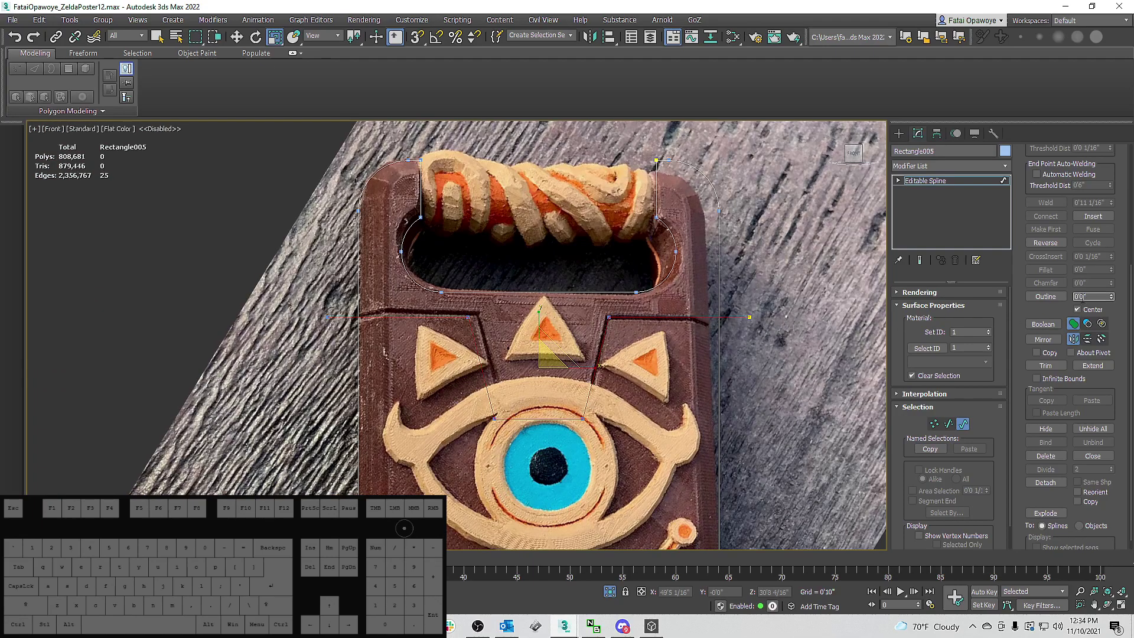
pyautogui.press('BackSpace')
pyautogui.write('5')
pyautogui.press('Return')
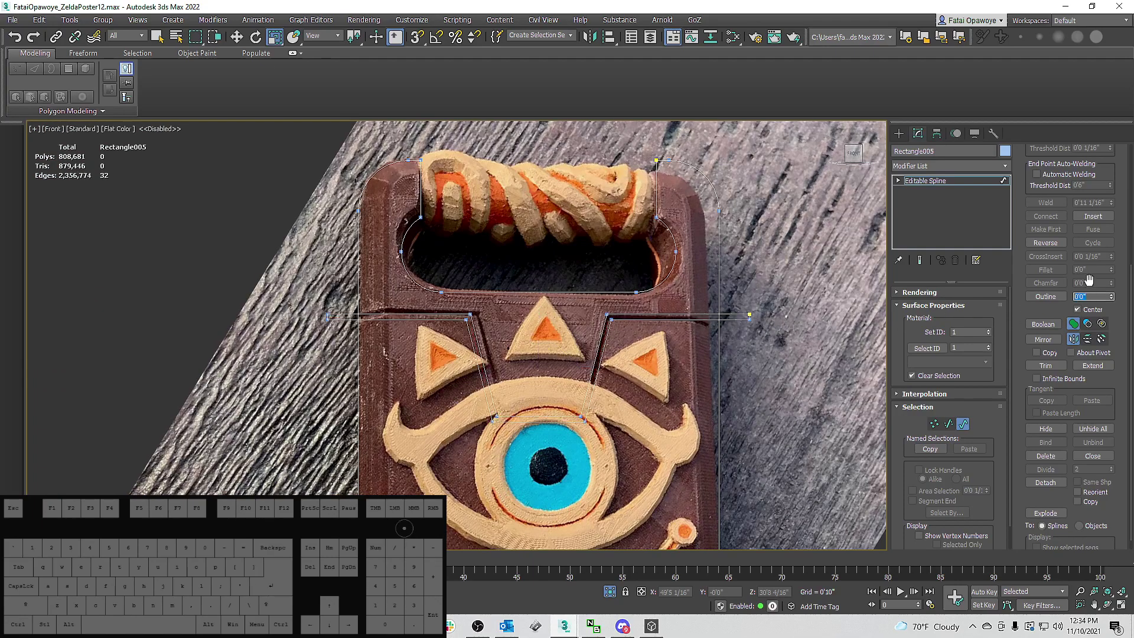
pyautogui.hotkey('ctrl', 'z')
pyautogui.moveTo(1111, 297); pyautogui.dragTo(1110, 307)
pyautogui.hotkey('ctrl', 'z')
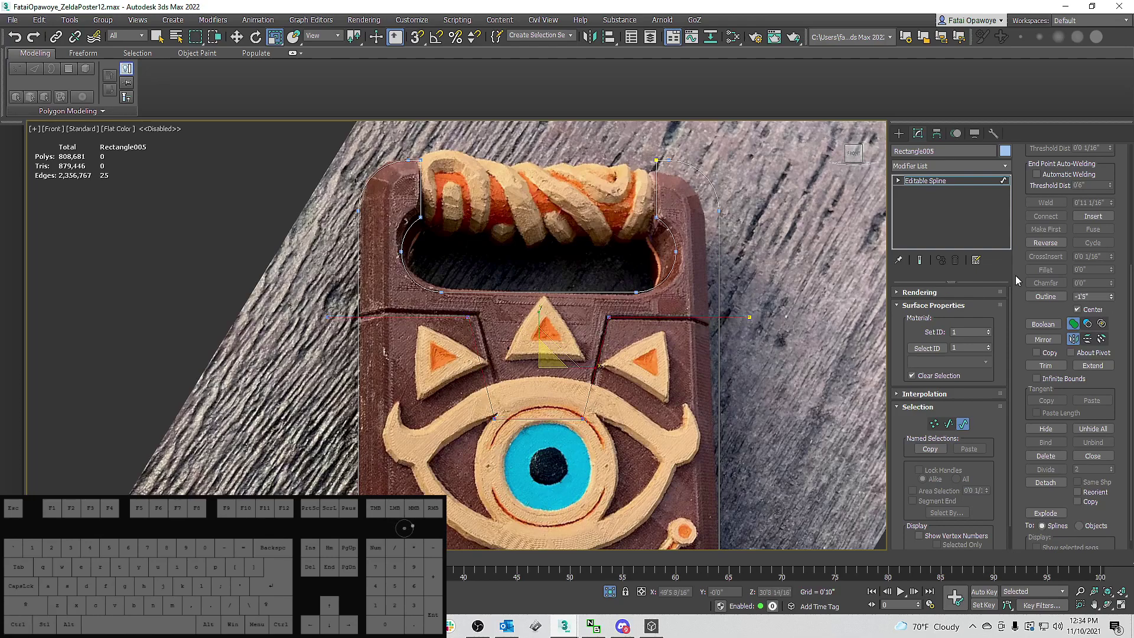
pyautogui.hotkey('ctrl', 'z')
pyautogui.click(1078, 293)
pyautogui.click(1090, 296)
pyautogui.click(1090, 296)
pyautogui.rightClick(1110, 296)
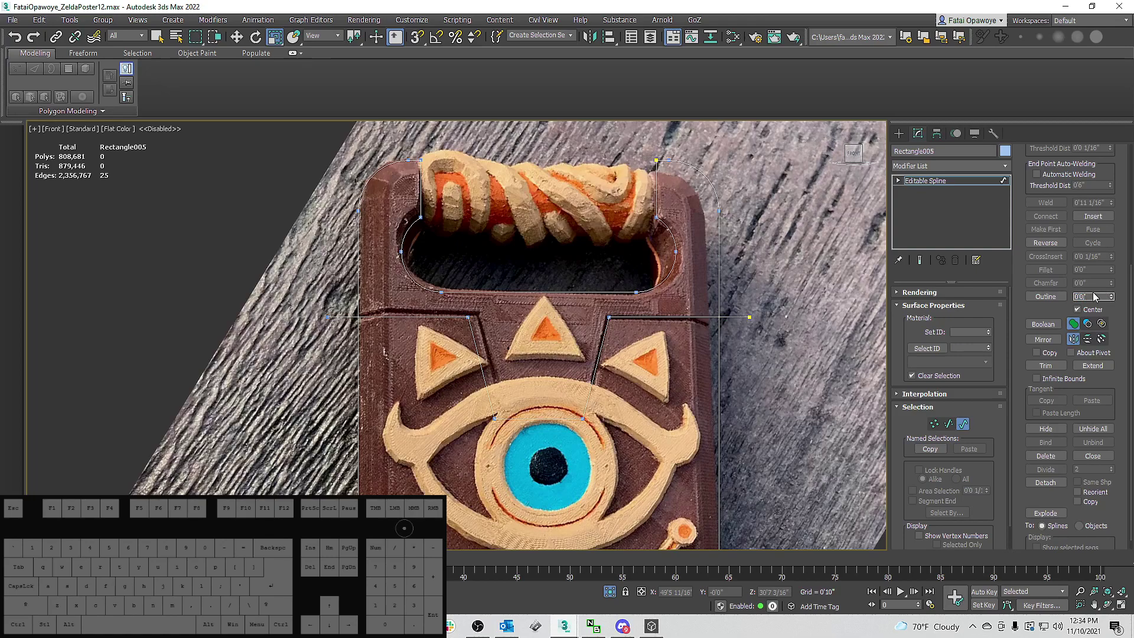
# Reselect the panel line spline, try a centred outline with a value of 1, and undo it.
pyautogui.click(659, 317)
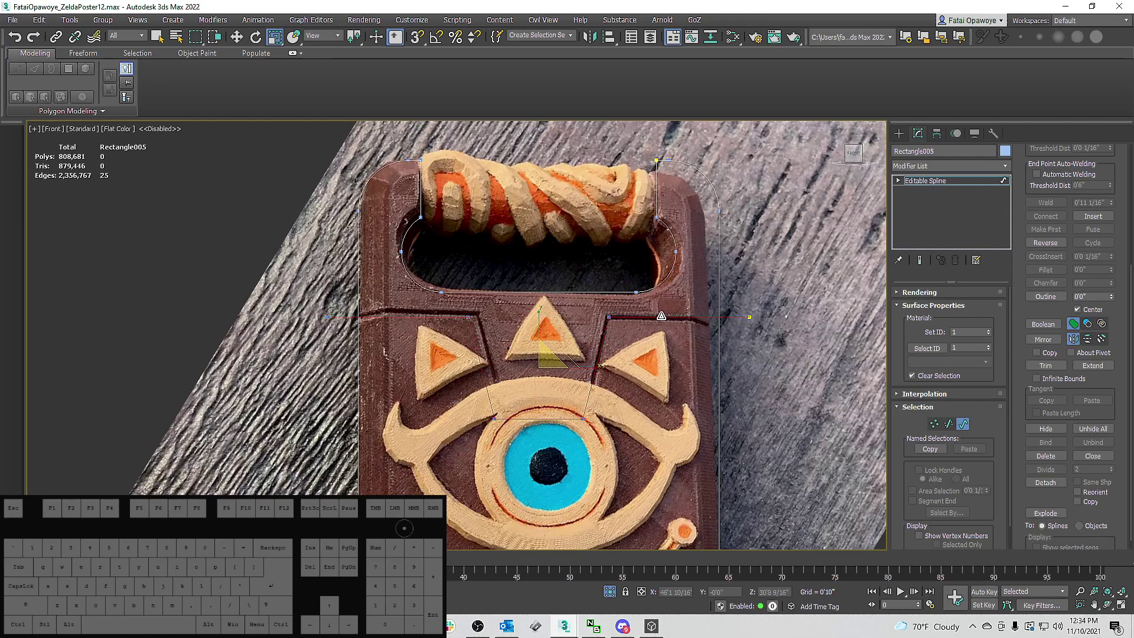
pyautogui.click(1082, 299)
pyautogui.write('1')
pyautogui.press('Return')
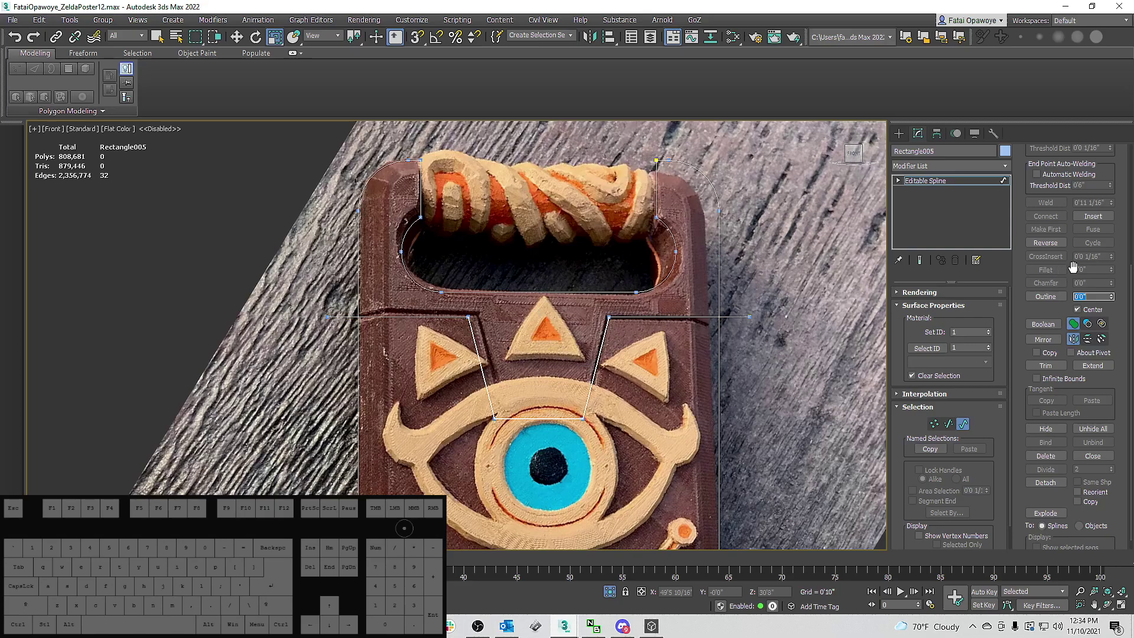
pyautogui.scroll(10, 609, 322)
pyautogui.scroll(-6, 703, 267)
pyautogui.hotkey('ctrl', 'z')
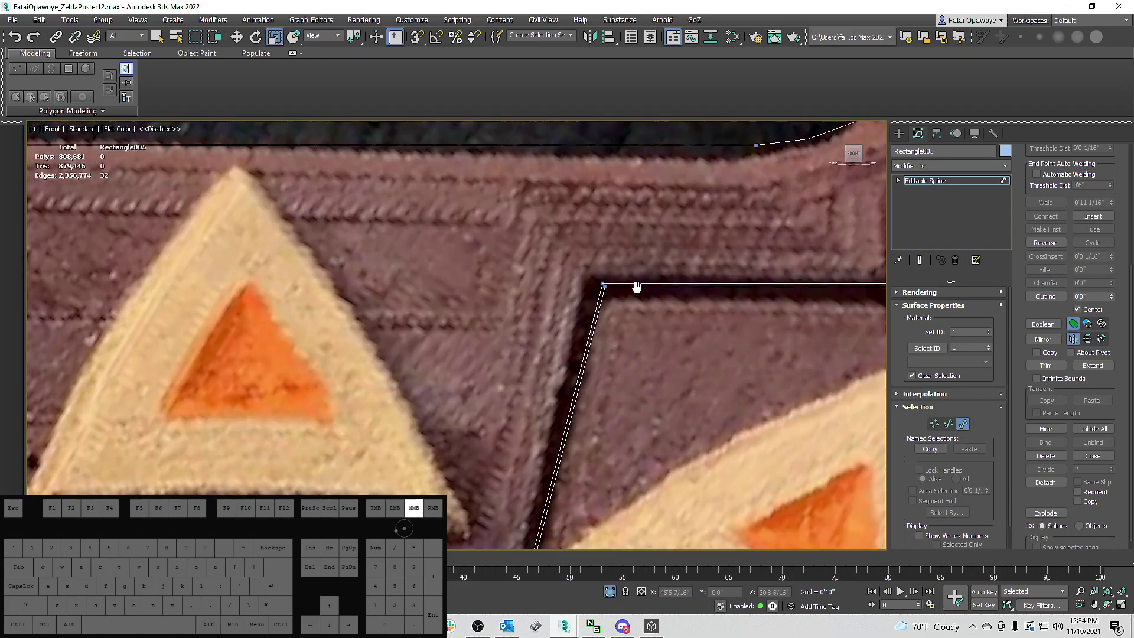
# Outline the panel line about its centre so the two parallel lines match the width of the dark groove.
pyautogui.click(1084, 297)
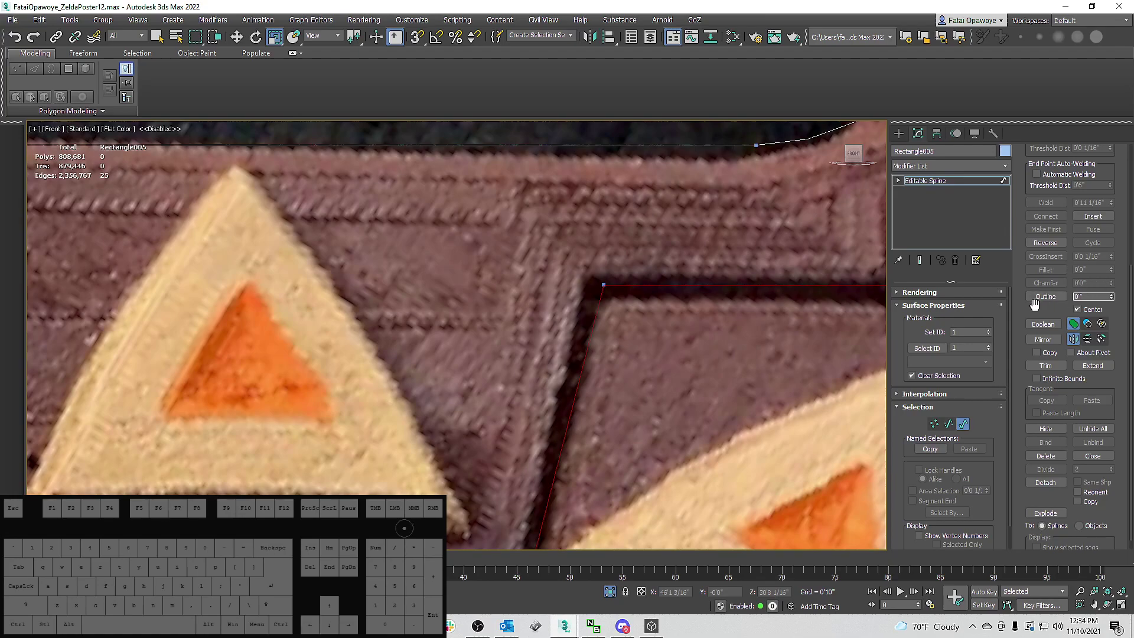
pyautogui.press('Return')
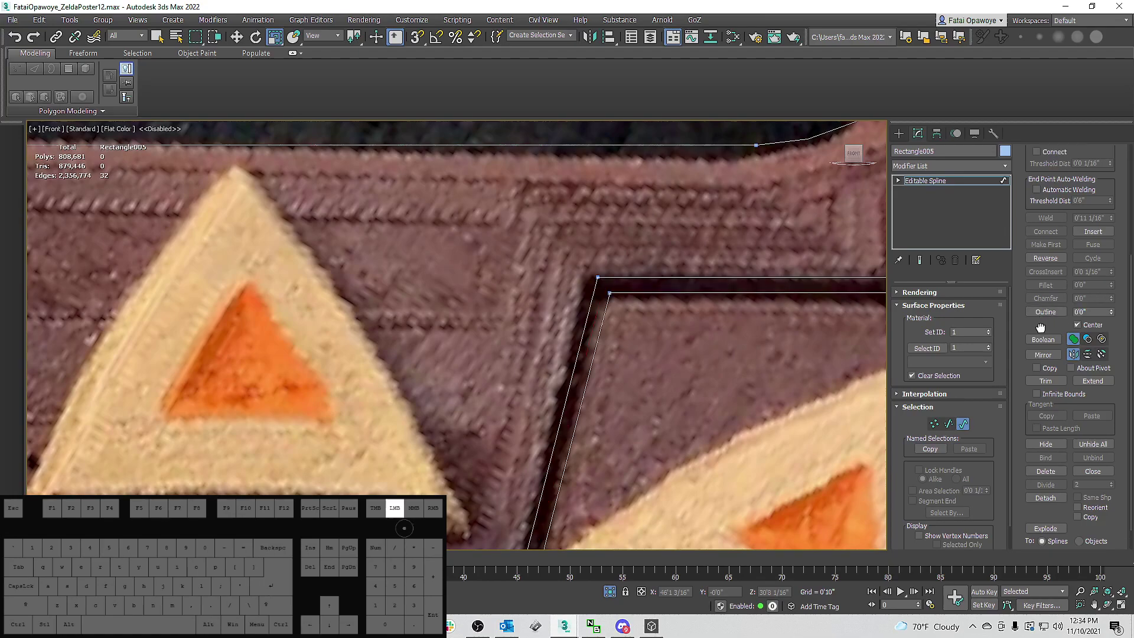
pyautogui.scroll(-7, 456, 304)
pyautogui.moveTo(404, 296); pyautogui.dragTo(410, 314, button='middle')
pyautogui.scroll(-3, 409, 314)
pyautogui.scroll(5, 494, 292)
pyautogui.scroll(-2, 574, 297)
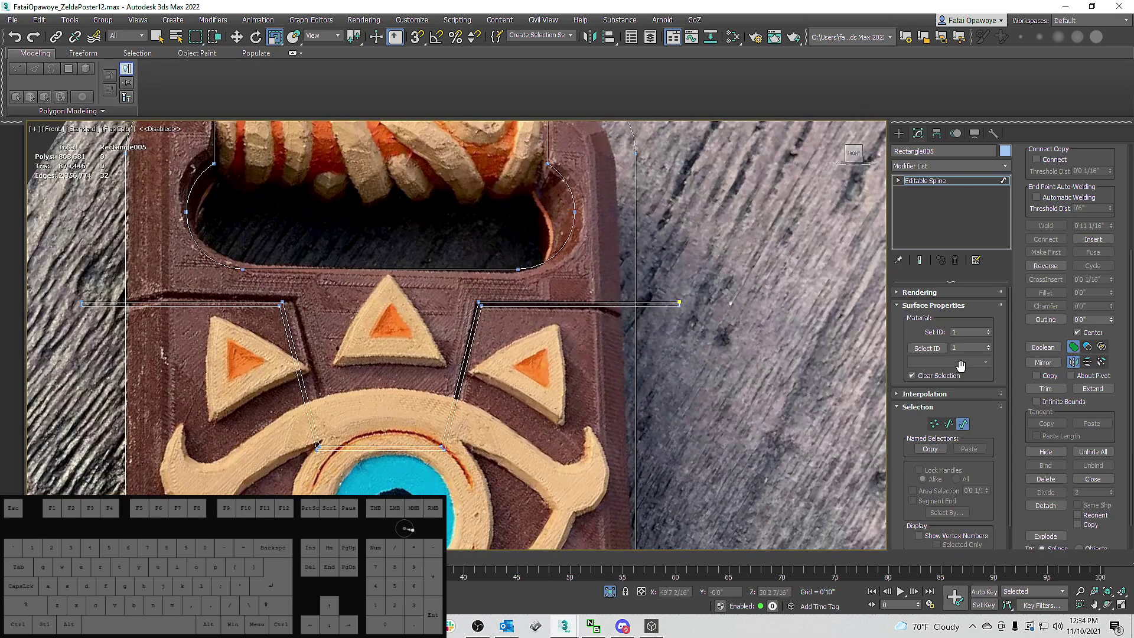
# Trim off both ends of the outlined panel line where they overhang the slate's side edges.
pyautogui.scroll(3, 613, 295)
pyautogui.moveTo(613, 295); pyautogui.dragTo(680, 306, button='middle')
pyautogui.scroll(-1, 546, 282)
pyautogui.scroll(-1, 630, 290)
pyautogui.scroll(2, 679, 298)
pyautogui.scroll(2, 682, 310)
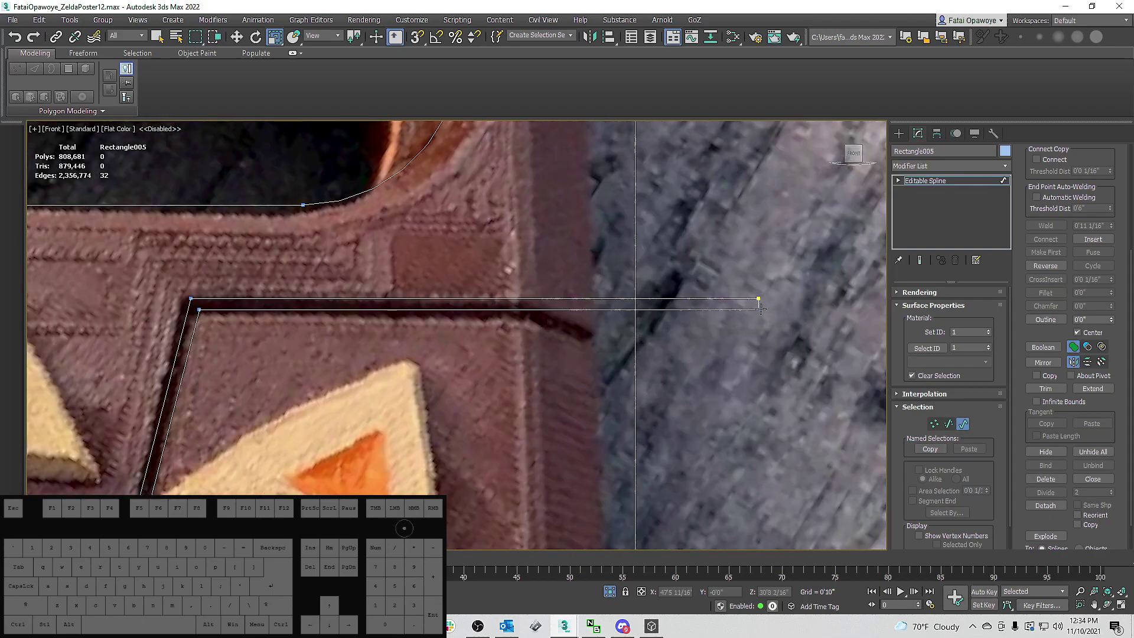
pyautogui.click(1045, 389)
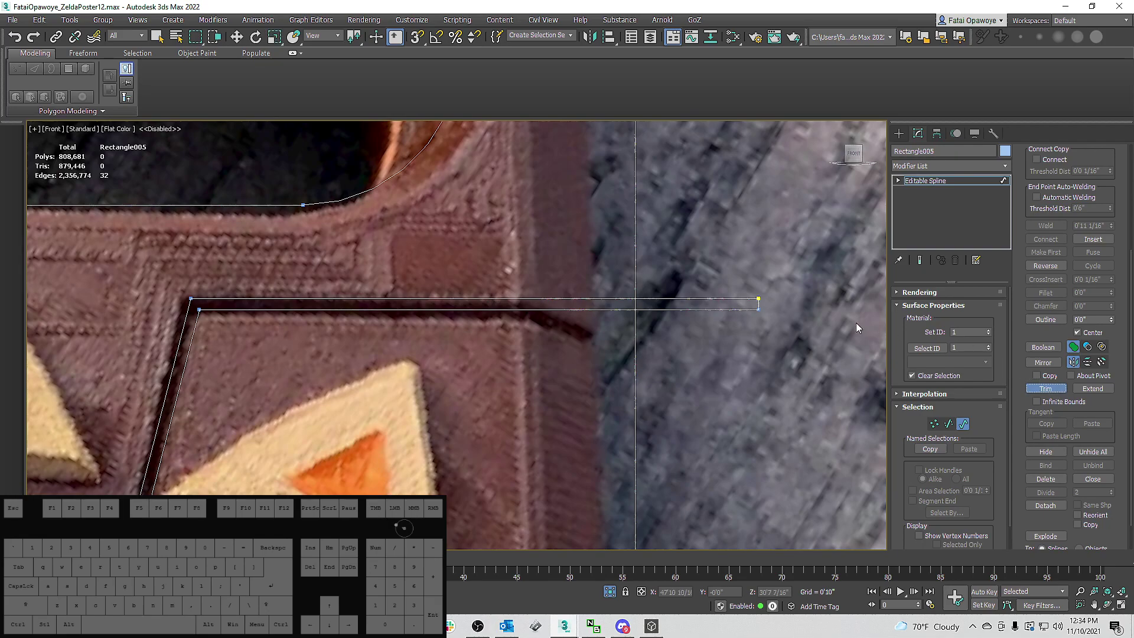
pyautogui.click(761, 301)
pyautogui.scroll(-5, 575, 338)
pyautogui.moveTo(481, 338); pyautogui.dragTo(748, 265, button='middle')
pyautogui.scroll(3, 501, 258)
pyautogui.click(474, 261)
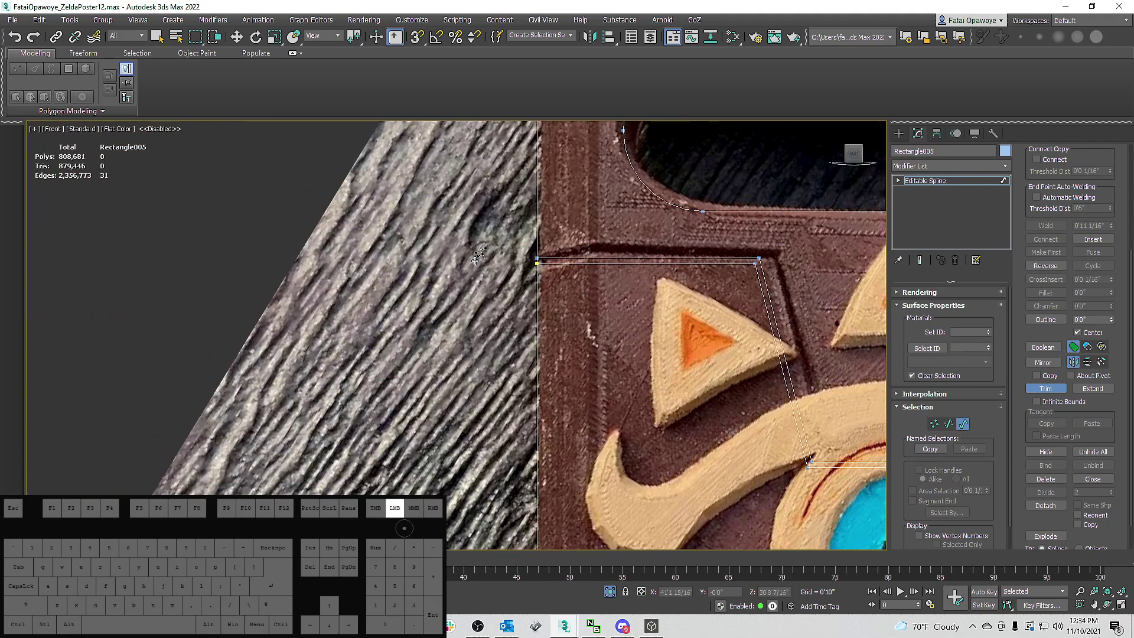
pyautogui.scroll(3, 509, 254)
pyautogui.scroll(-6, 514, 263)
# Scale the key-ring rectangle's upper segment narrower and its lower segment wider, making a trapezoid that follows the cutout's slanted sides.
pyautogui.moveTo(595, 285); pyautogui.dragTo(562, 206, button='middle')
pyautogui.moveTo(592, 357); pyautogui.dragTo(590, 332, button='middle')
pyautogui.scroll(2, 591, 331)
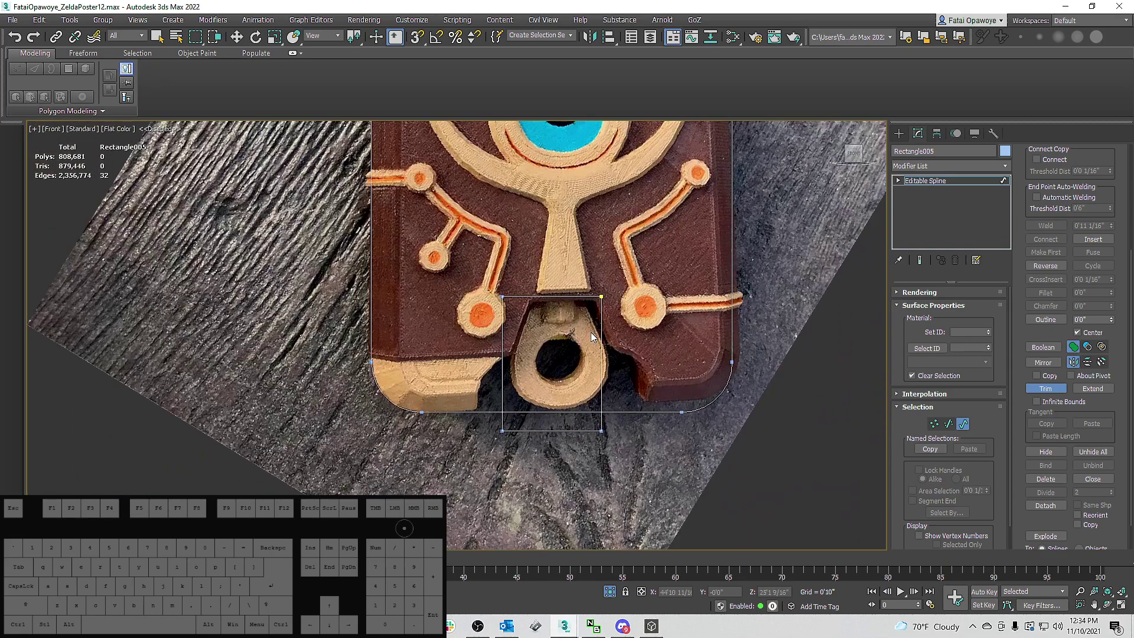
pyautogui.scroll(2, 590, 332)
pyautogui.click(948, 423)
pyautogui.click(519, 294)
pyautogui.moveTo(552, 296); pyautogui.dragTo(541, 319, button='middle')
pyautogui.press('r')
pyautogui.moveTo(555, 317); pyautogui.dragTo(529, 321)
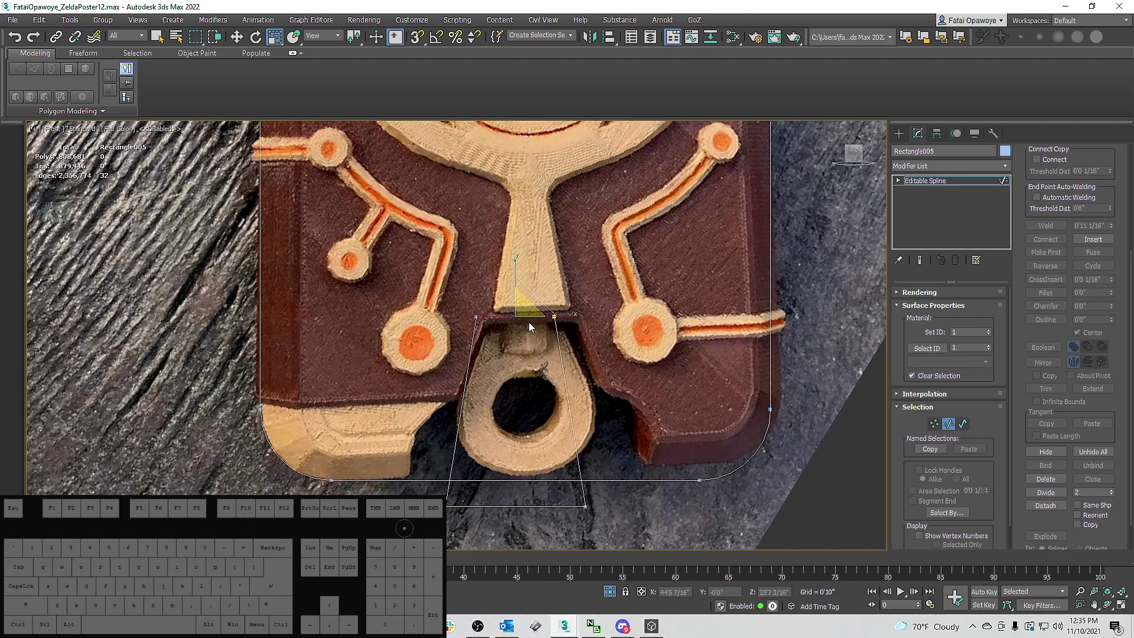
pyautogui.click(546, 507)
pyautogui.moveTo(572, 507); pyautogui.dragTo(581, 511)
pyautogui.moveTo(571, 415); pyautogui.dragTo(552, 319, button='middle')
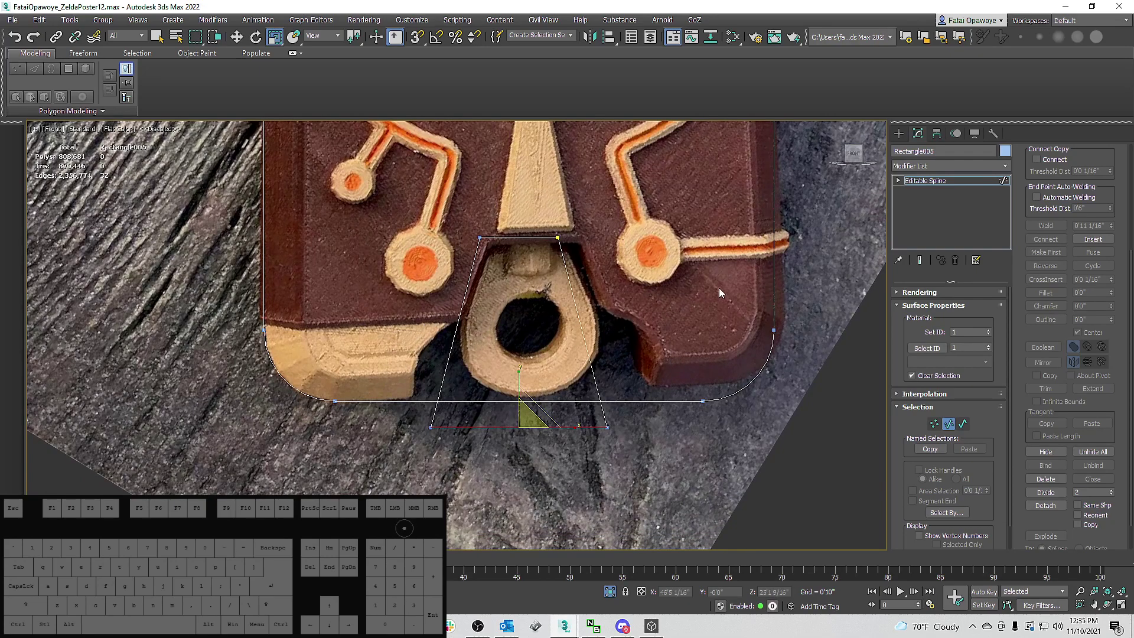
# Draw a rectangle about 1'7" high and 2'8 10/16" wide over the key ring at the slate's lower end, and delete it.
pyautogui.click(898, 134)
pyautogui.click(971, 226)
pyautogui.scroll(-3, 518, 364)
pyautogui.press('t')
pyautogui.press('f')
pyautogui.moveTo(459, 348); pyautogui.dragTo(473, 339, button='middle')
pyautogui.press('z')
pyautogui.scroll(5, 496, 399)
pyautogui.moveTo(472, 482); pyautogui.dragTo(492, 434, button='middle')
pyautogui.scroll(1, 481, 484)
pyautogui.scroll(-1, 496, 434)
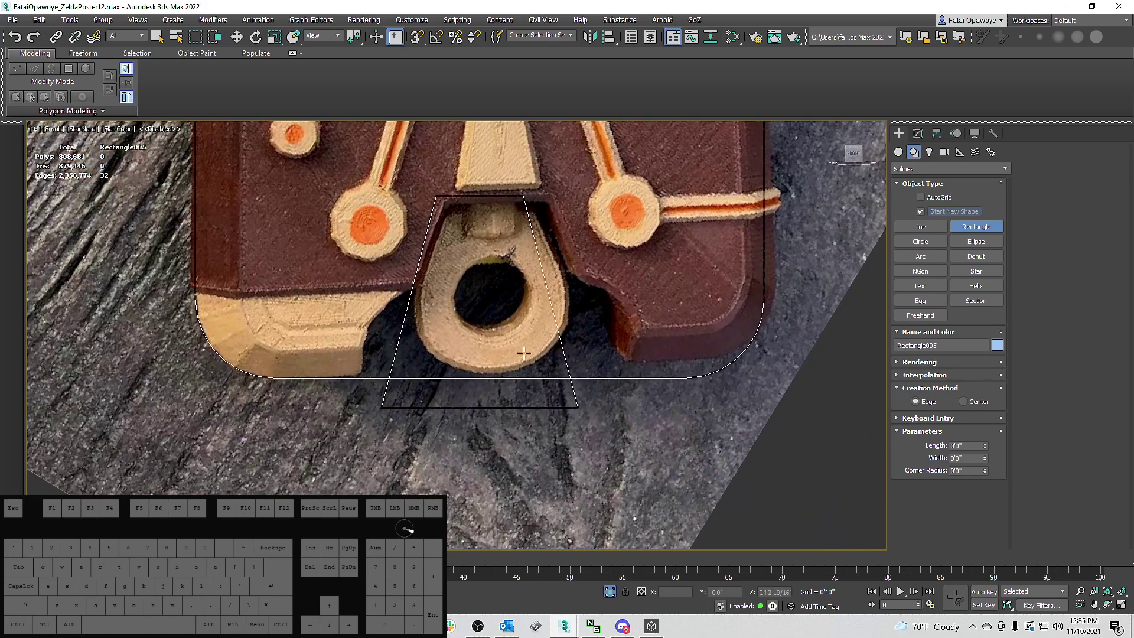
pyautogui.moveTo(510, 346); pyautogui.dragTo(518, 369, button='middle')
pyautogui.moveTo(359, 297); pyautogui.dragTo(647, 465)
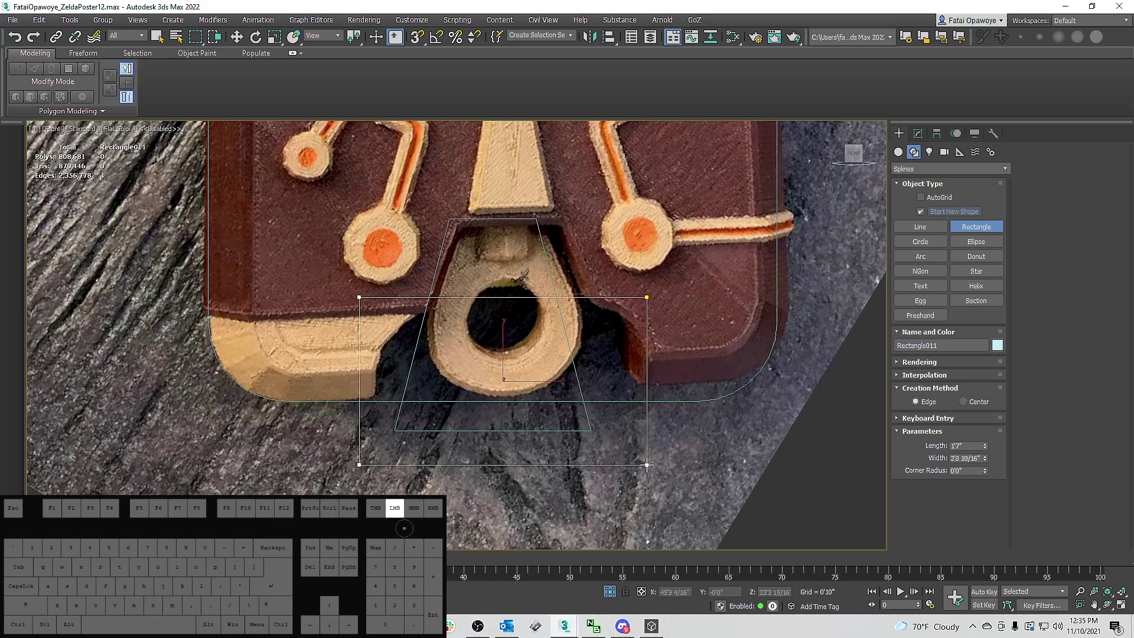
pyautogui.rightClick(646, 465)
pyautogui.scroll(-5, 617, 412)
pyautogui.moveTo(625, 361); pyautogui.dragTo(615, 395, button='middle')
pyautogui.press('Delete')
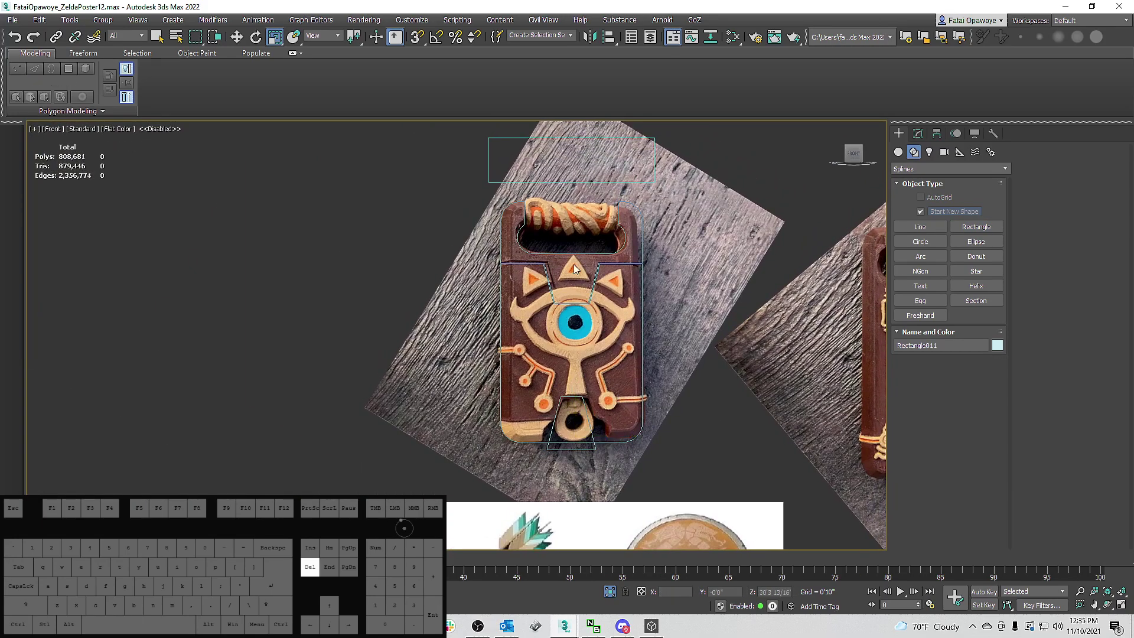
# Copy the spare rectangle above the slate straight down over the key ring at the lower end.
pyautogui.click(582, 182)
pyautogui.press('w')
pyautogui.moveTo(571, 142); pyautogui.dragTo(566, 172, button='middle')
pyautogui.keyDown('shift'); pyautogui.moveTo(568, 152); pyautogui.dragTo(572, 432); pyautogui.keyUp('shift')
pyautogui.click(567, 363)
pyautogui.scroll(6, 571, 455)
pyautogui.moveTo(576, 462); pyautogui.dragTo(552, 373, button='middle')
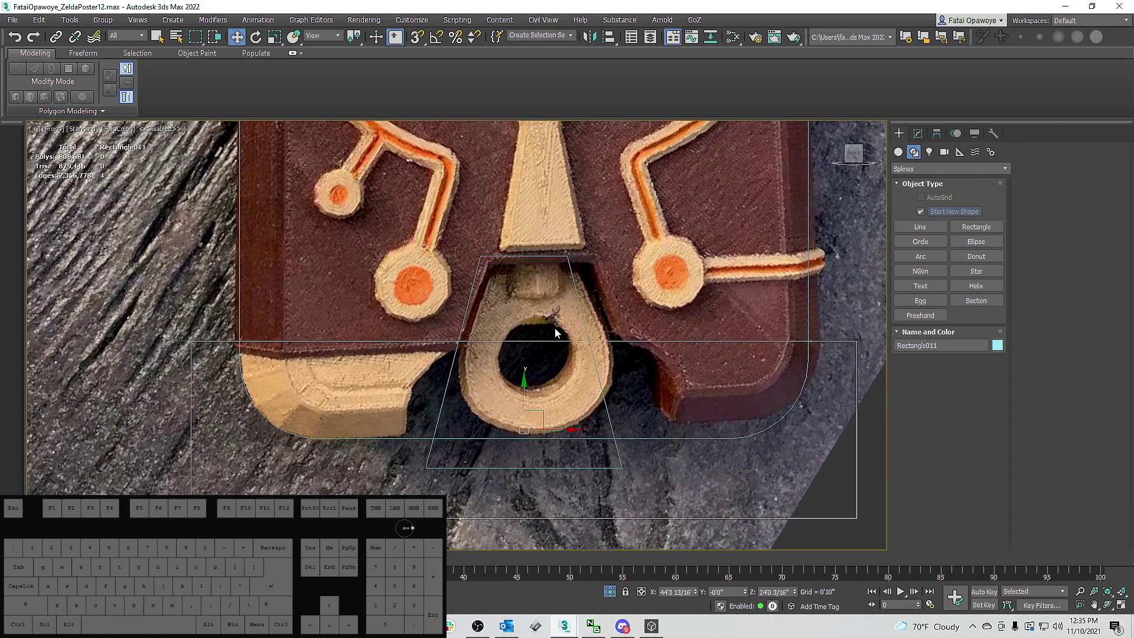
# Set the copied rectangle's width to 2'5 7/16" so it spans the wider cutout around the key ring.
pyautogui.click(918, 134)
pyautogui.moveTo(984, 345); pyautogui.dragTo(992, 381)
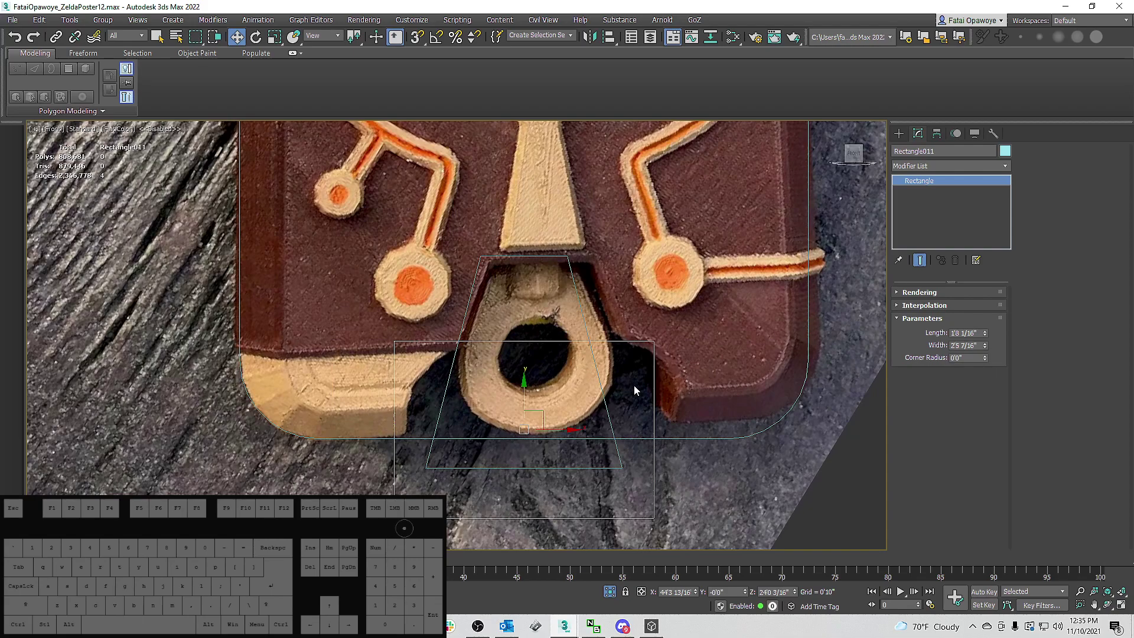
pyautogui.moveTo(705, 254); pyautogui.dragTo(689, 255, button='middle')
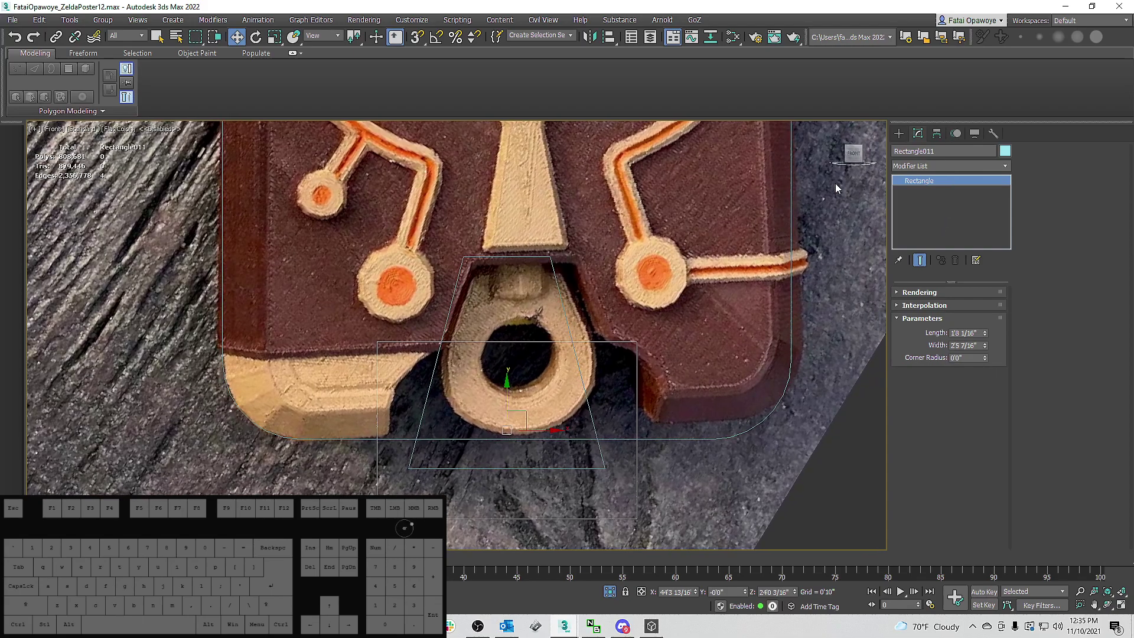
# Select the slate's main outline spline and attach the copied rectangle to it.
pyautogui.click(791, 343)
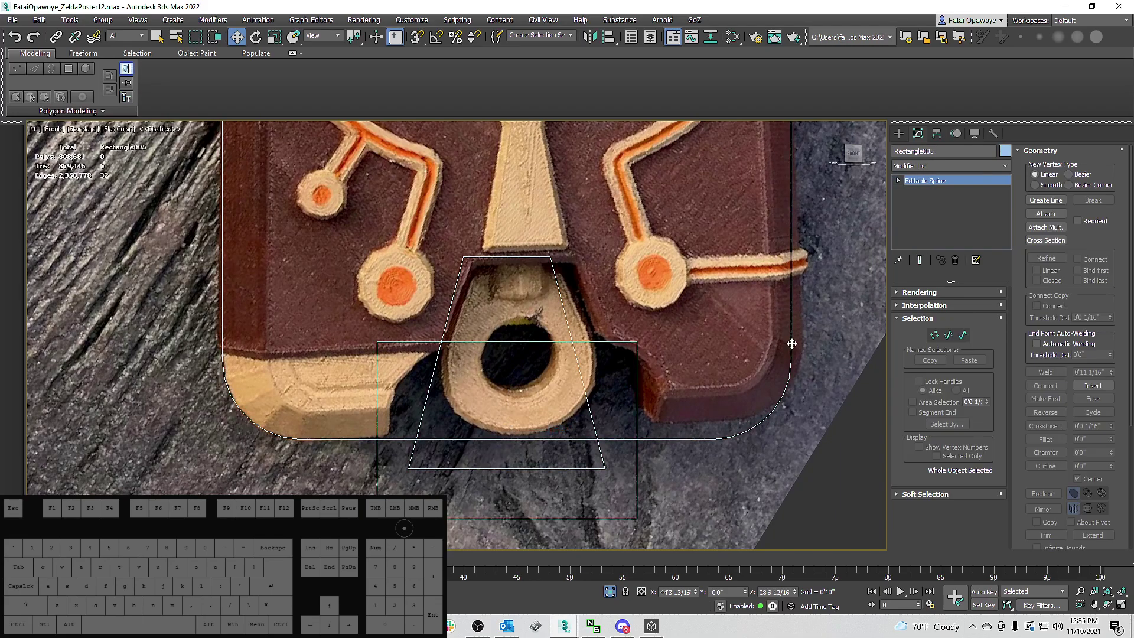
pyautogui.click(1045, 213)
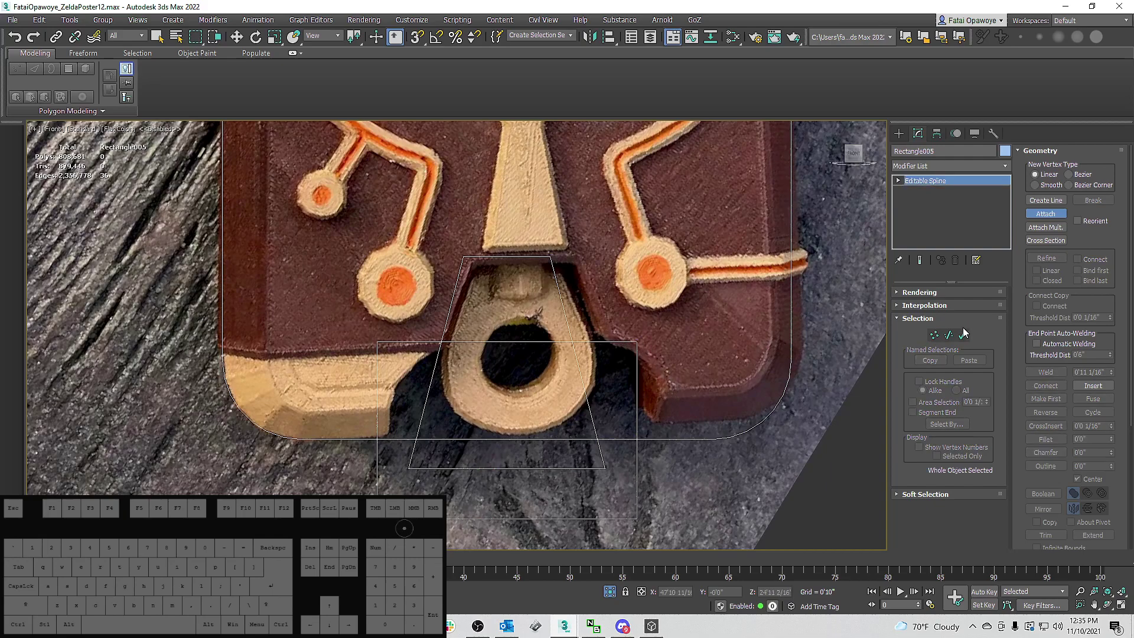
pyautogui.click(1044, 215)
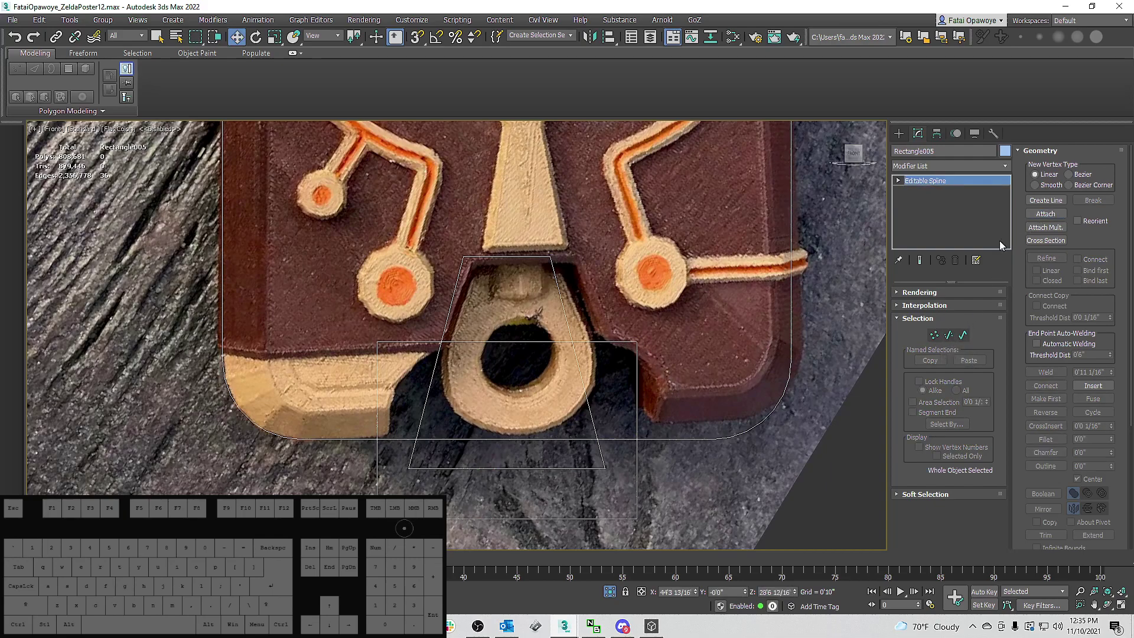
# Select the attached rectangle's four corner vertices and open their vertex type options.
pyautogui.press('1')
pyautogui.moveTo(659, 325); pyautogui.dragTo(621, 359)
pyautogui.keyDown('ctrl'); pyautogui.moveTo(353, 324); pyautogui.dragTo(408, 358); pyautogui.keyUp('ctrl')
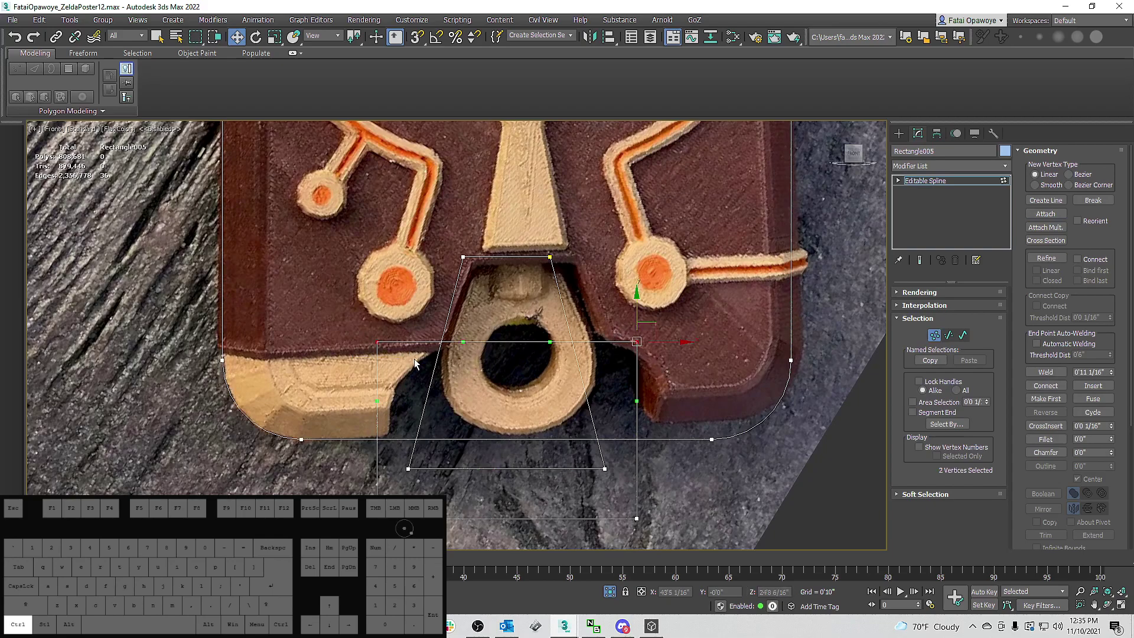
pyautogui.click(963, 337)
pyautogui.press('1')
pyautogui.keyDown('ctrl'); pyautogui.moveTo(652, 510); pyautogui.dragTo(354, 540); pyautogui.keyUp('ctrl')
pyautogui.rightClick(652, 416)
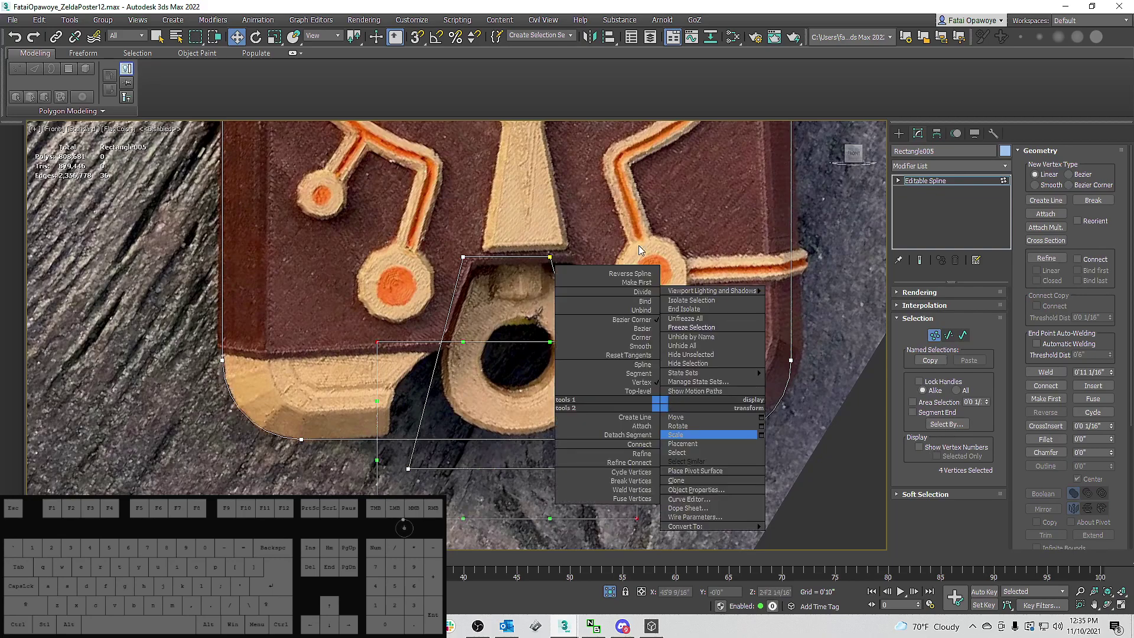
# Convert the four vertices of the small rectangle at the tablet's bottom edge to Corner and fillet its corners.
pyautogui.click(644, 341)
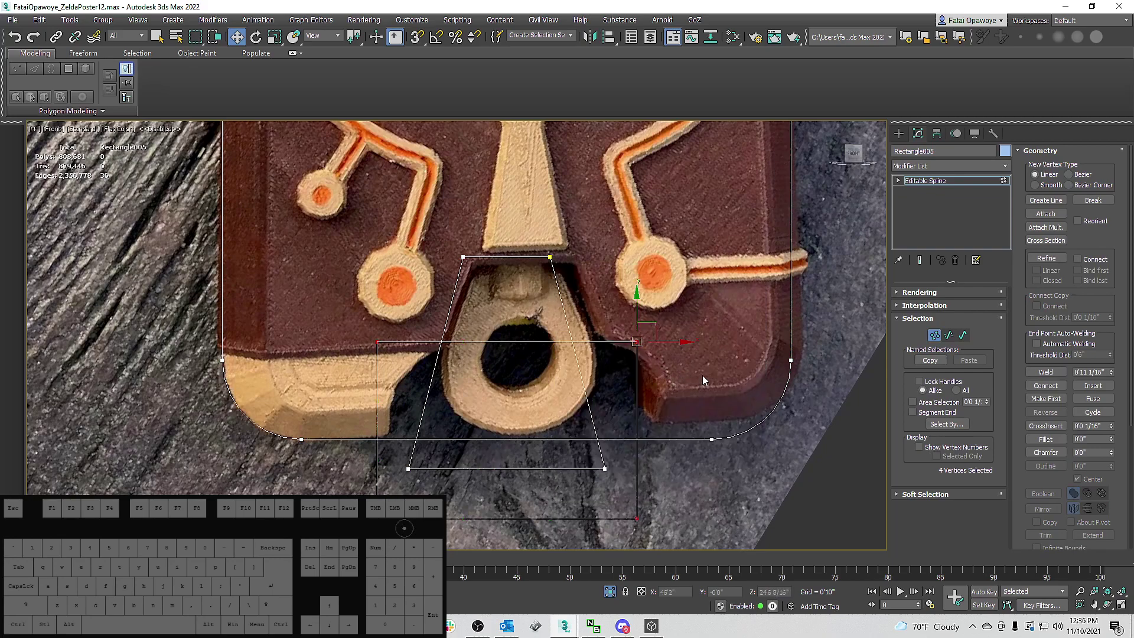
pyautogui.keyDown('ctrl'); pyautogui.moveTo(329, 326); pyautogui.dragTo(391, 353); pyautogui.keyUp('ctrl')
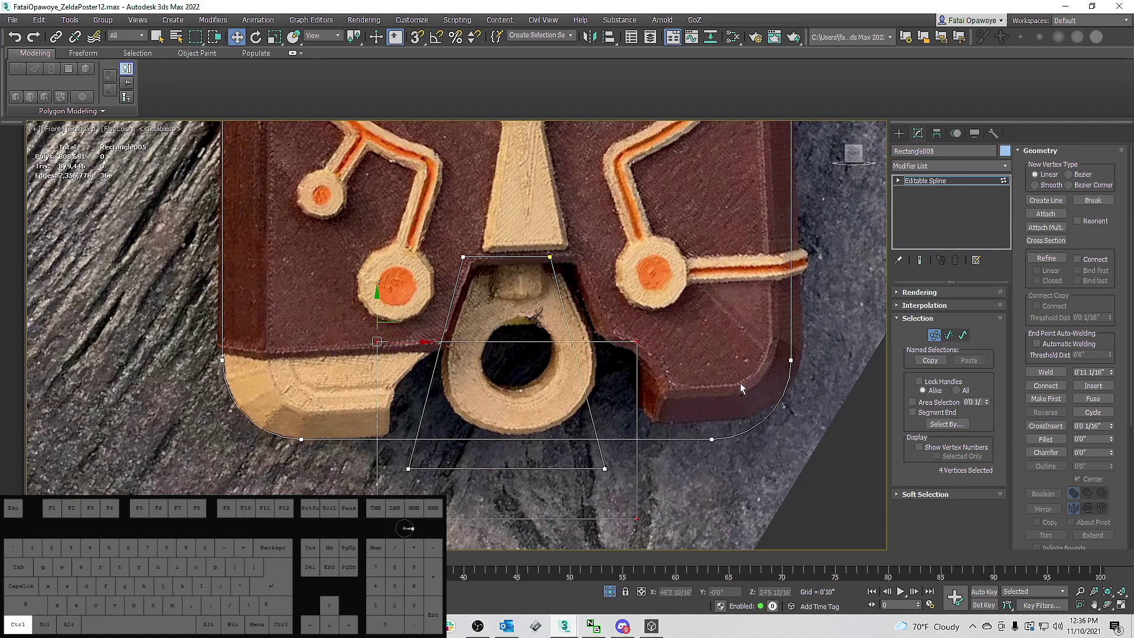
pyautogui.moveTo(1110, 442)
pyautogui.mouseDown()
pyautogui.moveTo(1109, 425)
pyautogui.moveTo(1107, 435)
pyautogui.mouseUp()
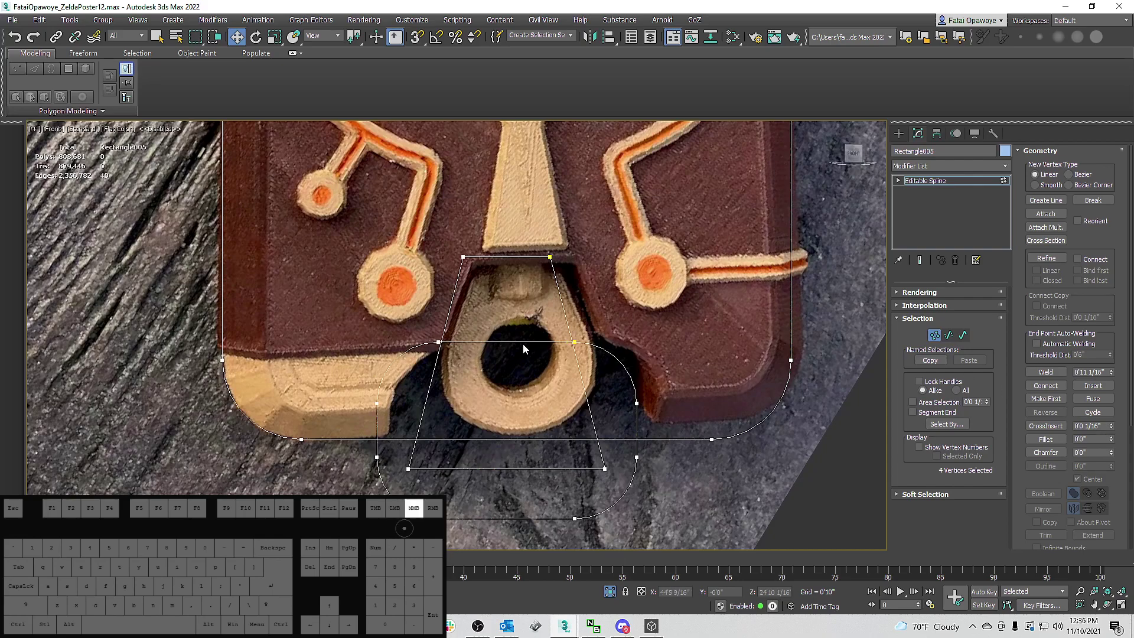
# Trim away the part of the rounded rectangle that extends below the tablet outline's bottom edge.
pyautogui.moveTo(523, 342); pyautogui.dragTo(538, 354, button='middle')
pyautogui.moveTo(594, 255); pyautogui.dragTo(554, 270)
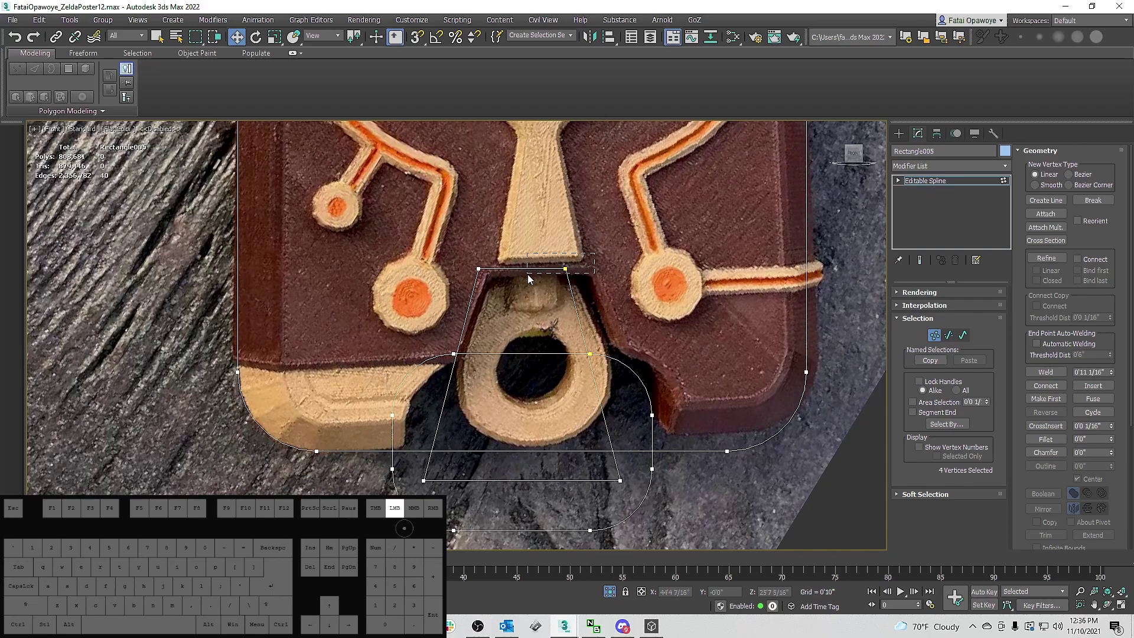
pyautogui.moveTo(463, 279); pyautogui.dragTo(463, 278)
pyautogui.moveTo(640, 366); pyautogui.dragTo(662, 319, button='middle')
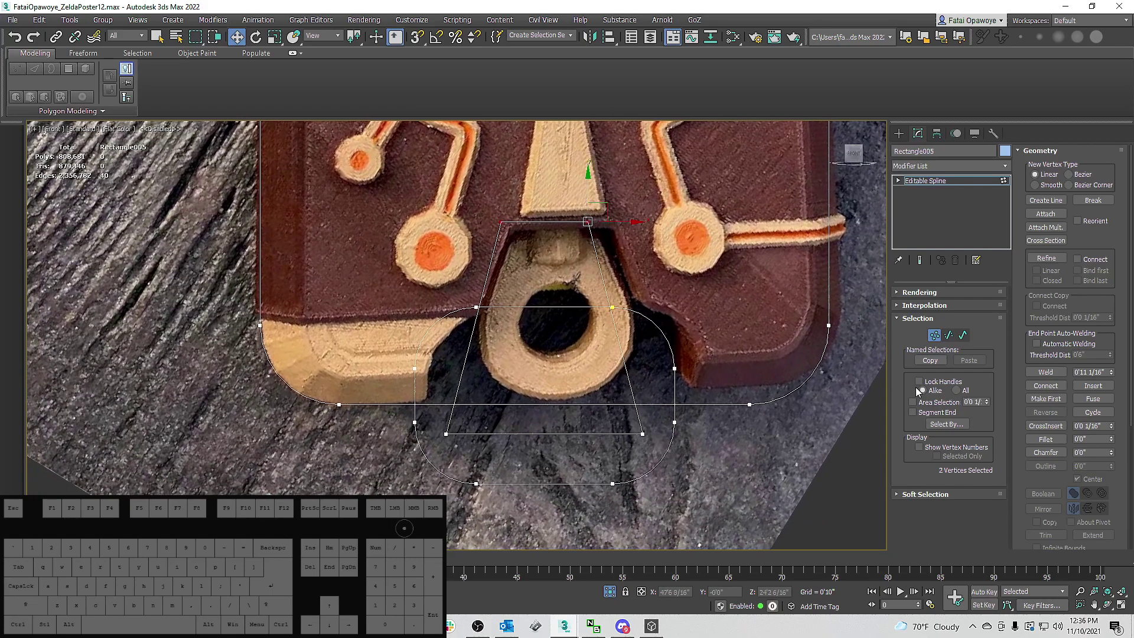
pyautogui.click(963, 334)
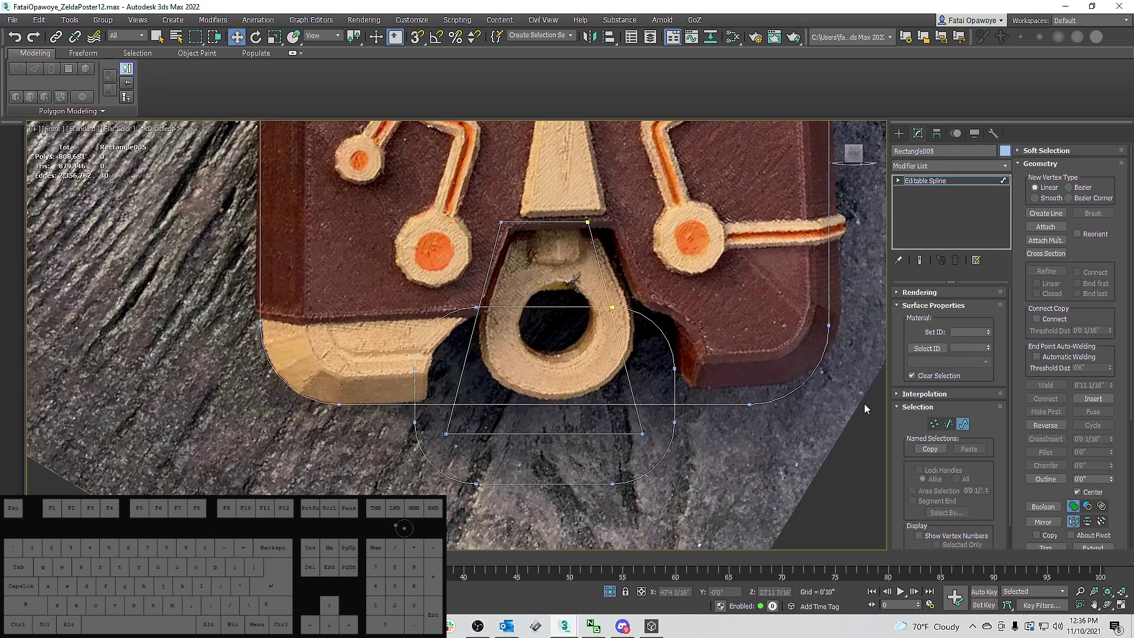
pyautogui.scroll(-2, 1066, 453)
pyautogui.click(1045, 513)
pyautogui.click(670, 447)
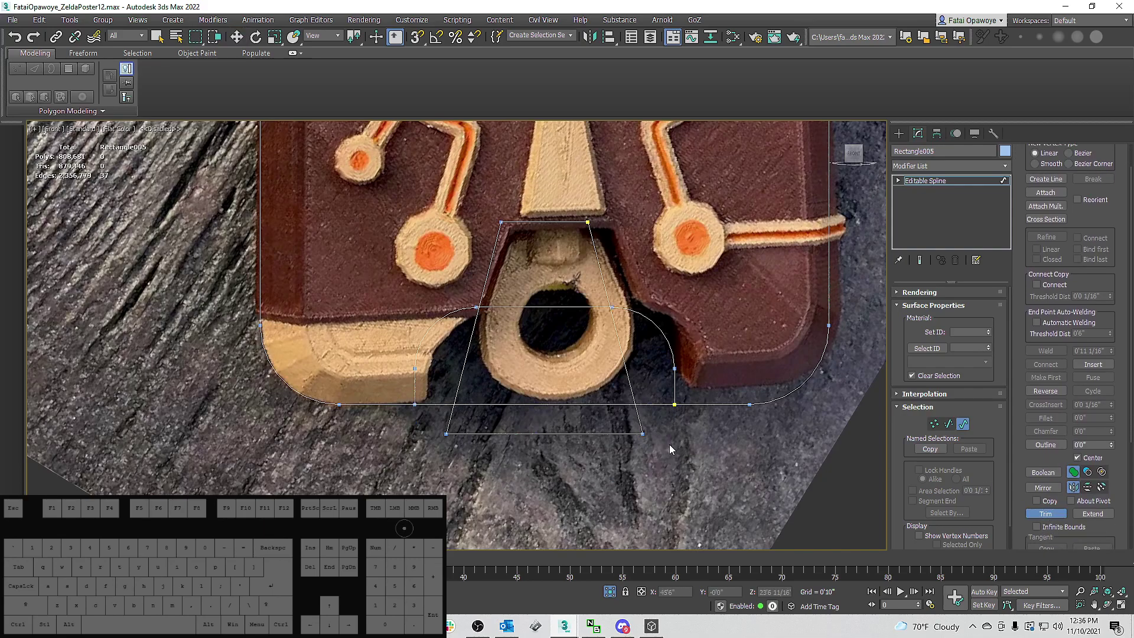
# Trim the remaining overlapping segments of the trapezoid, rounded rectangle and outline to leave one notch profile around the ring.
pyautogui.click(473, 434)
pyautogui.click(482, 404)
pyautogui.click(462, 372)
pyautogui.click(620, 345)
pyautogui.click(645, 404)
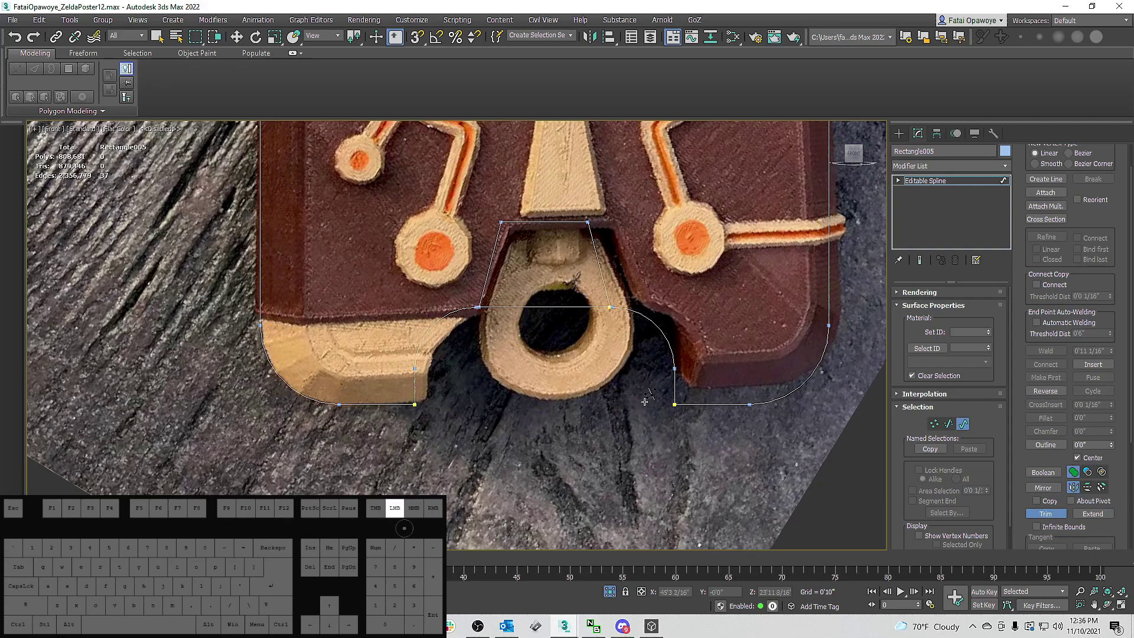
pyautogui.click(537, 308)
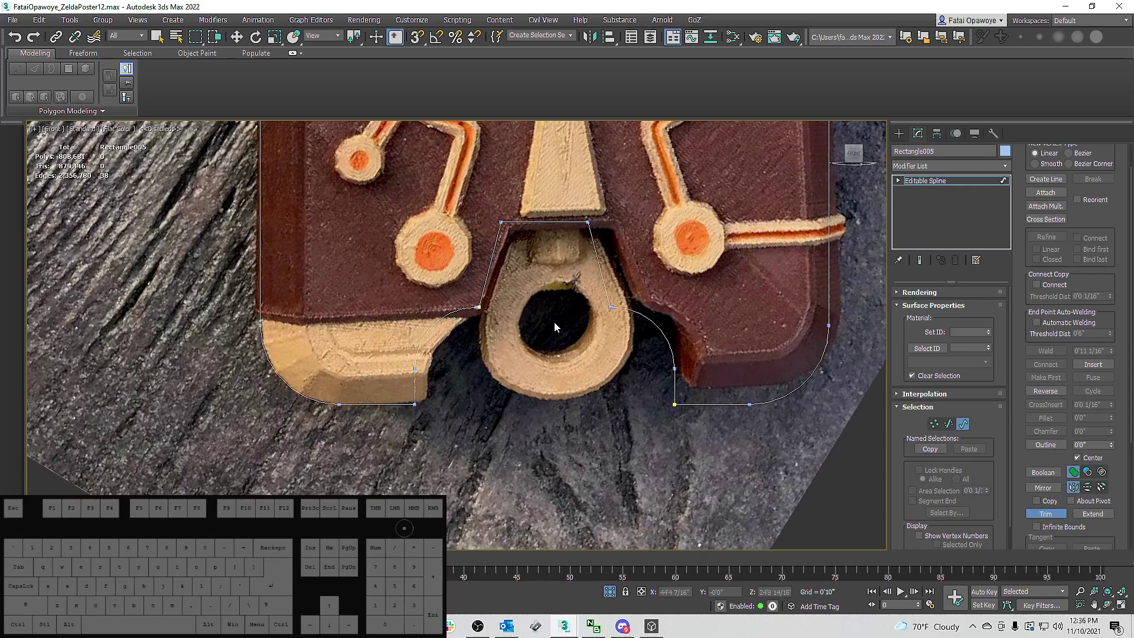
# Weld the end vertices where the trapezoid's two sides meet the rounded cutout.
pyautogui.moveTo(606, 281); pyautogui.dragTo(622, 371, button='middle')
pyautogui.scroll(-2, 565, 362)
pyautogui.scroll(11, 588, 373)
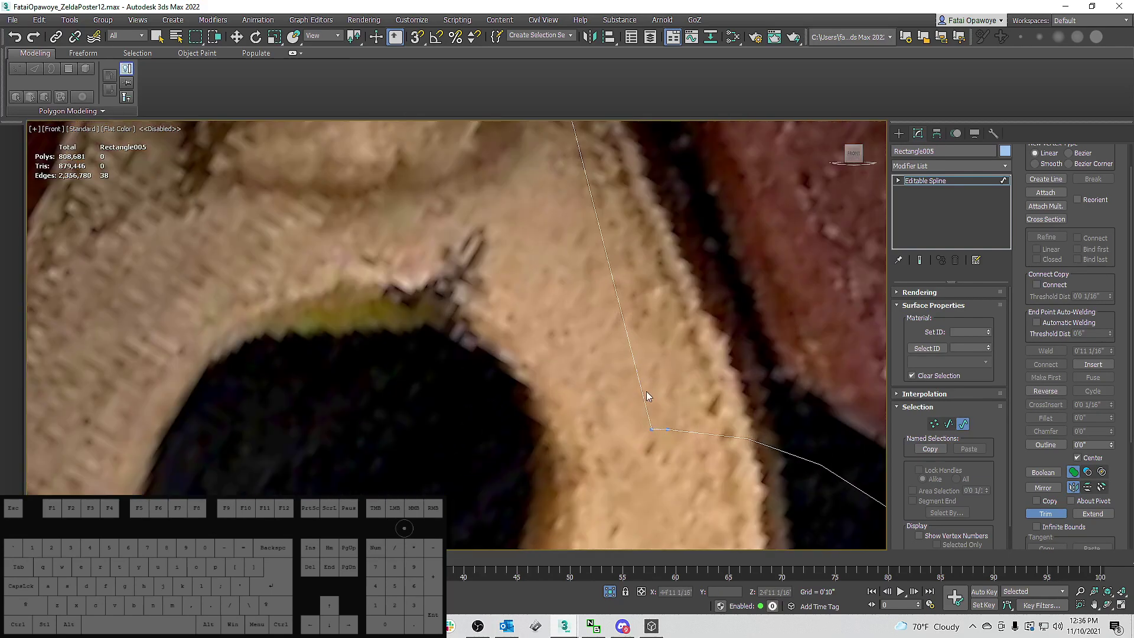
pyautogui.press('1')
pyautogui.scroll(-5, 659, 433)
pyautogui.moveTo(666, 441); pyautogui.dragTo(640, 422)
pyautogui.scroll(6, 655, 434)
pyautogui.scroll(-8, 639, 422)
pyautogui.moveTo(510, 412); pyautogui.dragTo(581, 385, button='middle')
pyautogui.scroll(7, 550, 410)
pyautogui.keyDown('ctrl'); pyautogui.moveTo(550, 411); pyautogui.dragTo(503, 330); pyautogui.keyUp('ctrl')
pyautogui.scroll(-7, 523, 355)
pyautogui.moveTo(571, 360); pyautogui.dragTo(534, 356, button='middle')
pyautogui.scroll(-2, 535, 355)
pyautogui.click(1045, 337)
# Weld the vertices at the two bottom corners where the notch meets the tablet's lower edge.
pyautogui.moveTo(637, 286); pyautogui.dragTo(508, 246)
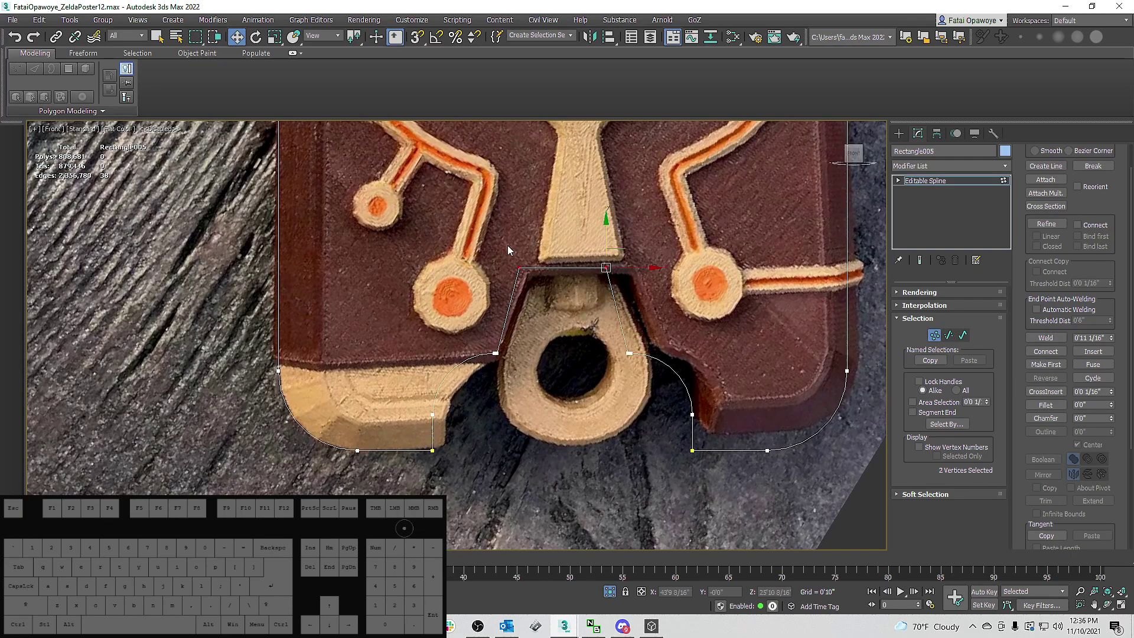
pyautogui.scroll(4, 575, 264)
pyautogui.scroll(-2, 568, 267)
pyautogui.moveTo(575, 263); pyautogui.dragTo(551, 173, button='middle')
pyautogui.moveTo(735, 460); pyautogui.dragTo(681, 422)
pyautogui.keyDown('ctrl'); pyautogui.moveTo(401, 465); pyautogui.dragTo(310, 419); pyautogui.keyUp('ctrl')
pyautogui.click(1043, 337)
# Apply an Edit Poly modifier to the tablet outline and return to its Editable Spline level.
pyautogui.scroll(-4, 851, 214)
pyautogui.scroll(1, 739, 295)
pyautogui.moveTo(738, 295); pyautogui.dragTo(662, 356, button='middle')
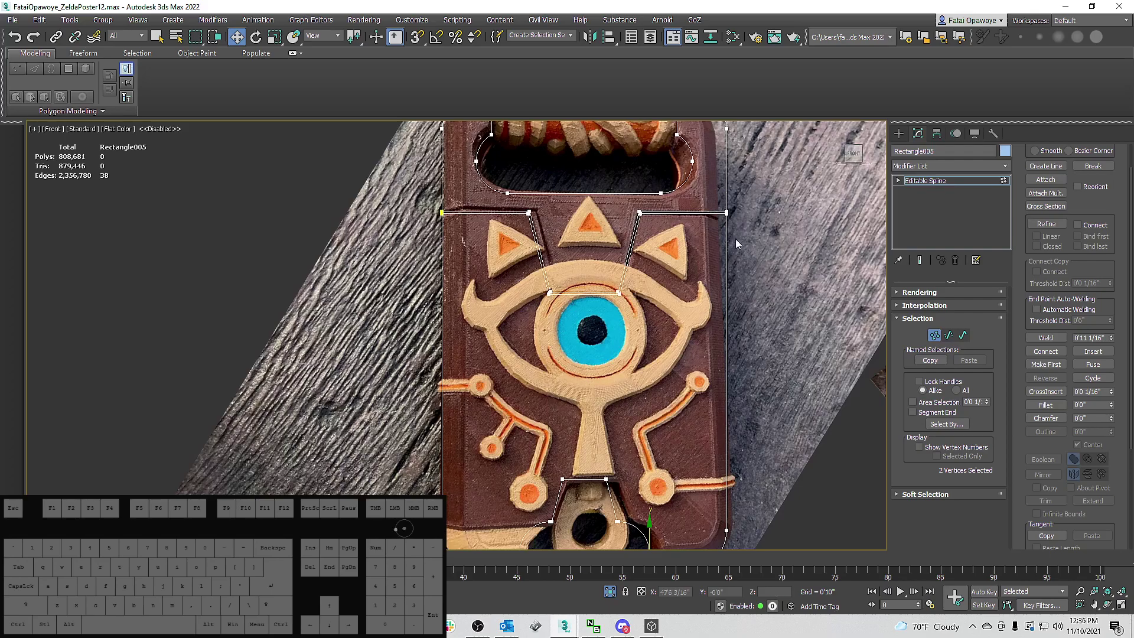
pyautogui.scroll(5, 712, 262)
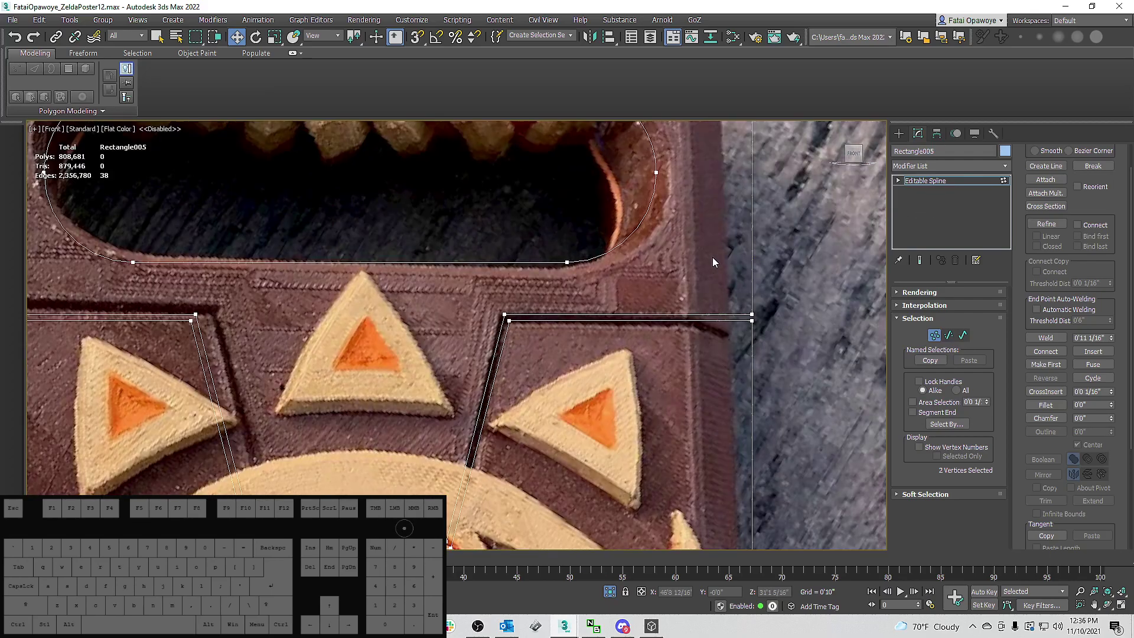
pyautogui.click(949, 168)
pyautogui.press('e')
pyautogui.click(918, 209)
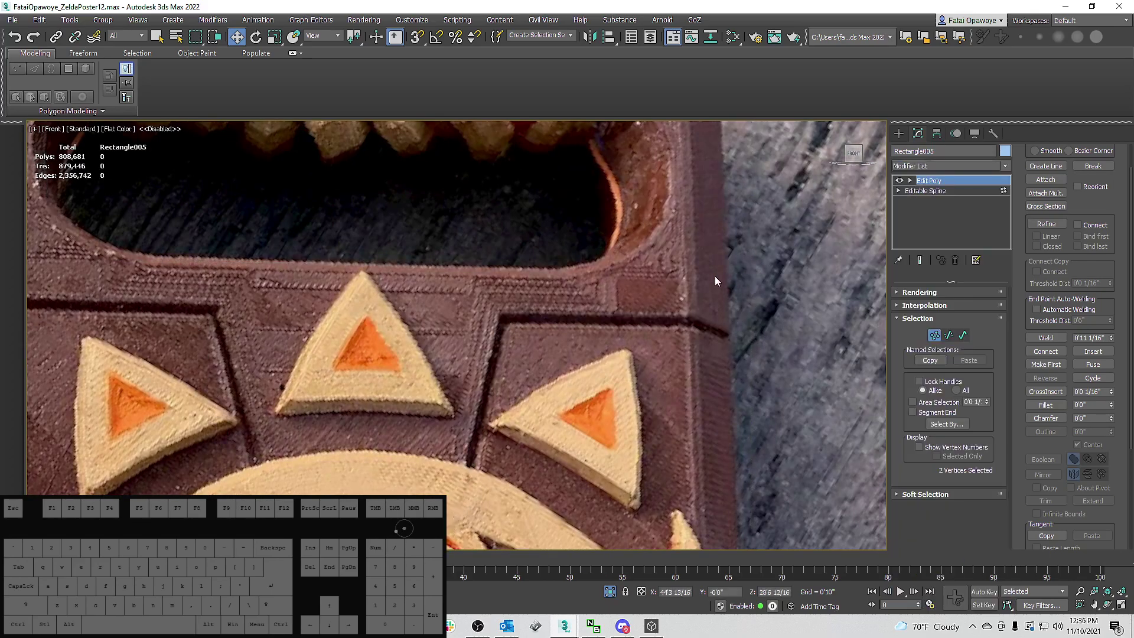
pyautogui.scroll(-5, 724, 276)
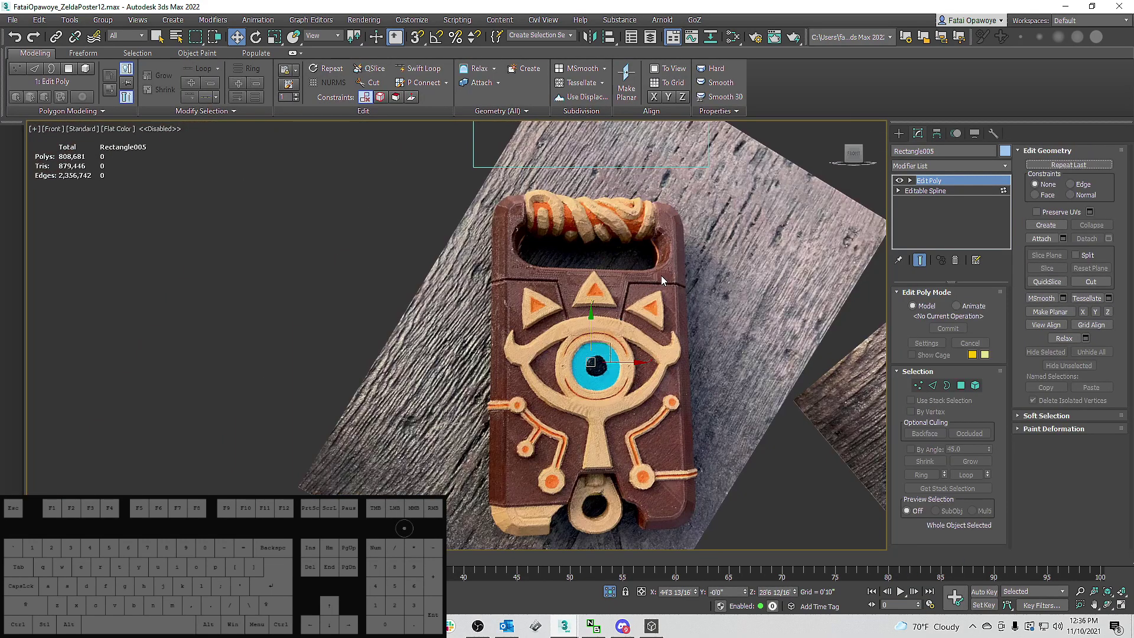
pyautogui.click(919, 192)
# Try to weld all the groove vertices across the upper tablet in a single selection.
pyautogui.scroll(7, 703, 280)
pyautogui.scroll(-2, 725, 282)
pyautogui.scroll(-6, 683, 318)
pyautogui.moveTo(759, 376); pyautogui.dragTo(463, 303)
pyautogui.scroll(5, 724, 304)
pyautogui.click(1044, 370)
pyautogui.hotkey('ctrl', 'z')
# Weld the overlapping outline vertices at the groove's right end.
pyautogui.scroll(7, 653, 320)
pyautogui.moveTo(664, 303); pyautogui.dragTo(603, 363)
pyautogui.moveTo(745, 435); pyautogui.dragTo(587, 374)
pyautogui.click(1045, 372)
# Weld the overlapping outline vertices at the groove's left end and show the Edit Poly result.
pyautogui.scroll(-8, 519, 307)
pyautogui.scroll(8, 505, 261)
pyautogui.moveTo(414, 238); pyautogui.dragTo(481, 277)
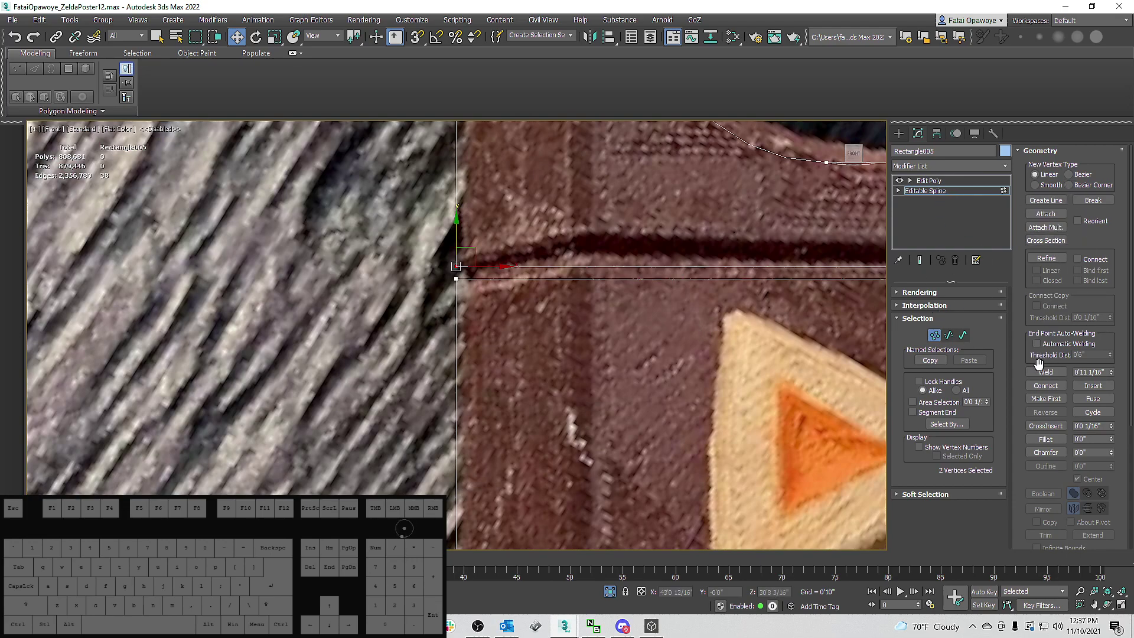
pyautogui.moveTo(535, 344); pyautogui.dragTo(430, 273)
pyautogui.scroll(-6, 632, 317)
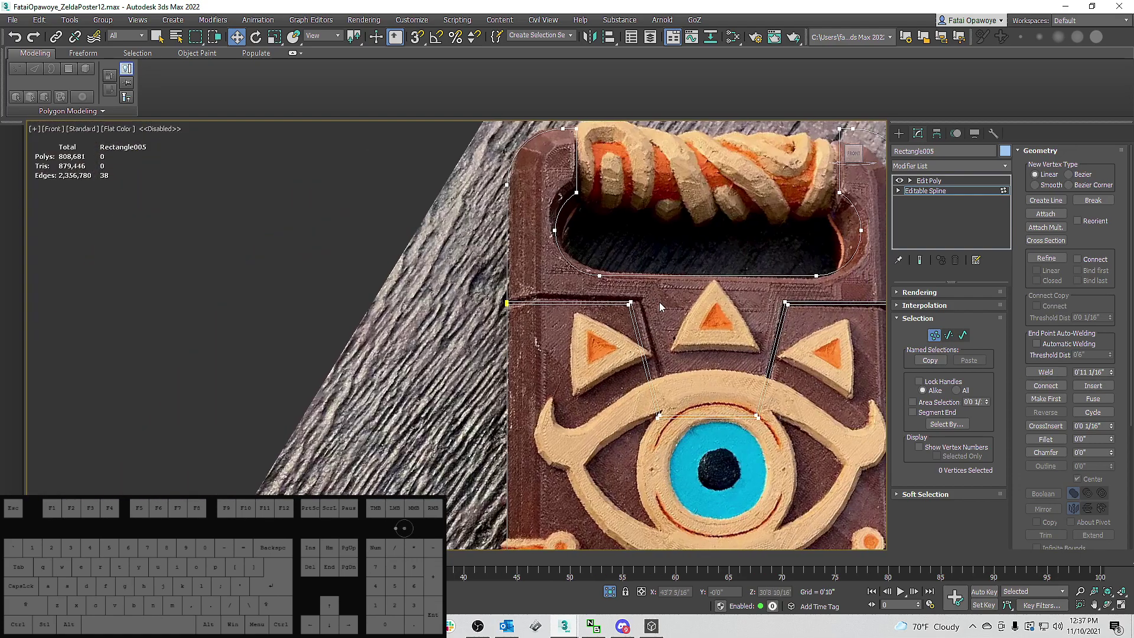
pyautogui.click(929, 180)
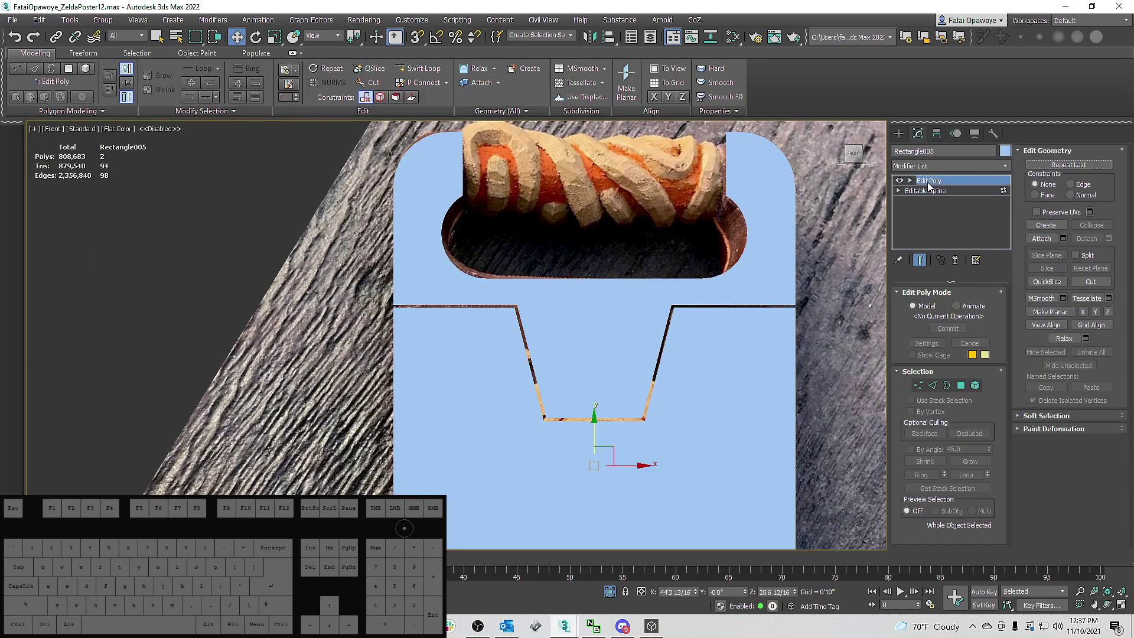
pyautogui.scroll(-3, 628, 245)
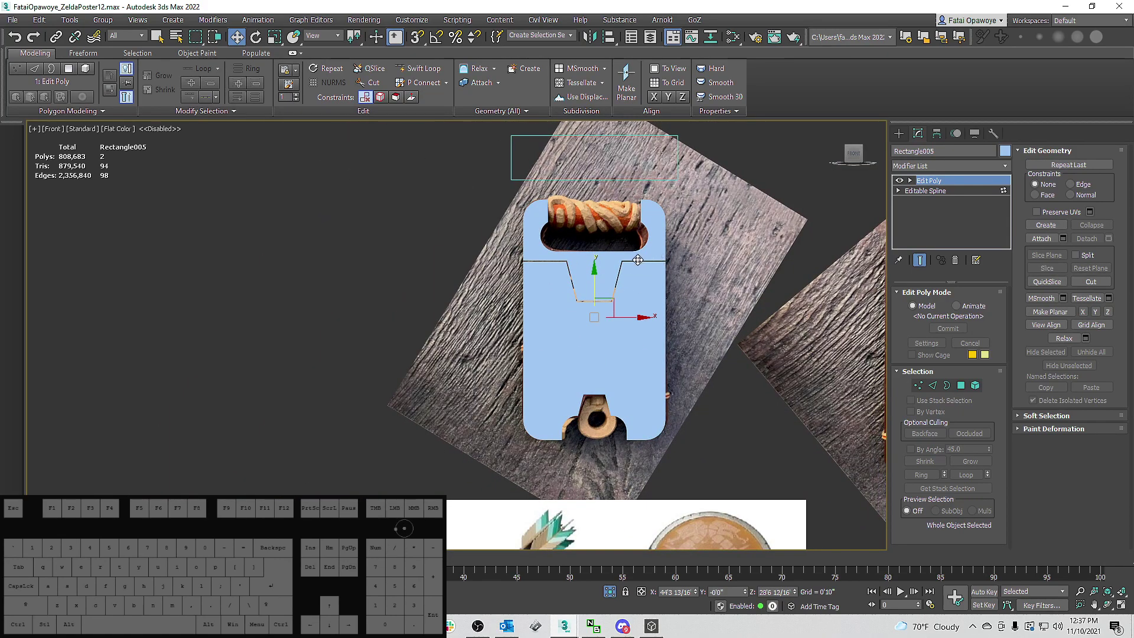
# Return to the Editable Spline level and select the two vertices where the notch's sides meet the rounded cutout.
pyautogui.scroll(3, 638, 260)
pyautogui.click(944, 190)
pyautogui.scroll(3, 611, 356)
pyautogui.moveTo(613, 355); pyautogui.dragTo(647, 246, button='middle')
pyautogui.moveTo(683, 339); pyautogui.dragTo(701, 252, button='middle')
pyautogui.scroll(5, 661, 311)
pyautogui.moveTo(662, 312); pyautogui.dragTo(535, 299, button='middle')
pyautogui.scroll(3, 578, 261)
pyautogui.scroll(-3, 579, 262)
pyautogui.moveTo(579, 262); pyautogui.dragTo(608, 327, button='middle')
pyautogui.moveTo(616, 332); pyautogui.dragTo(607, 324)
pyautogui.scroll(2, 604, 331)
pyautogui.click(601, 328)
pyautogui.moveTo(608, 342); pyautogui.dragTo(740, 375, button='middle')
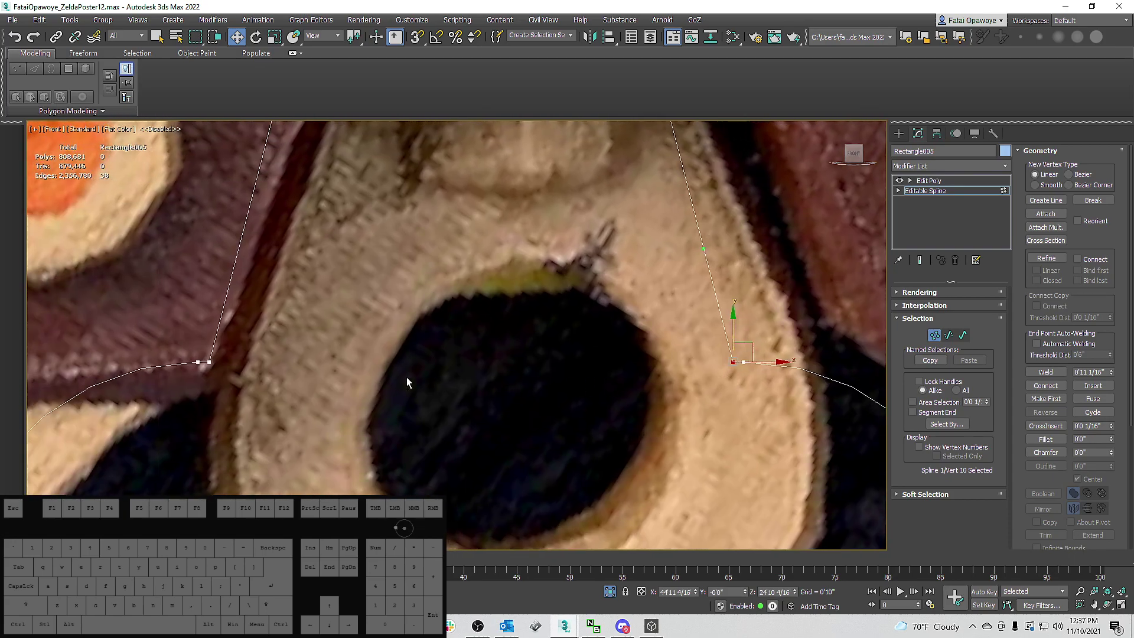
pyautogui.keyDown('ctrl'); pyautogui.click(207, 361); pyautogui.keyUp('ctrl')
pyautogui.scroll(-3, 449, 348)
# Fillet the two top corners of the bottom notch by about 0'1".
pyautogui.moveTo(461, 307); pyautogui.dragTo(483, 373, button='middle')
pyautogui.scroll(-3, 464, 363)
pyautogui.moveTo(554, 311); pyautogui.dragTo(402, 270)
pyautogui.moveTo(1112, 440); pyautogui.dragTo(1112, 437)
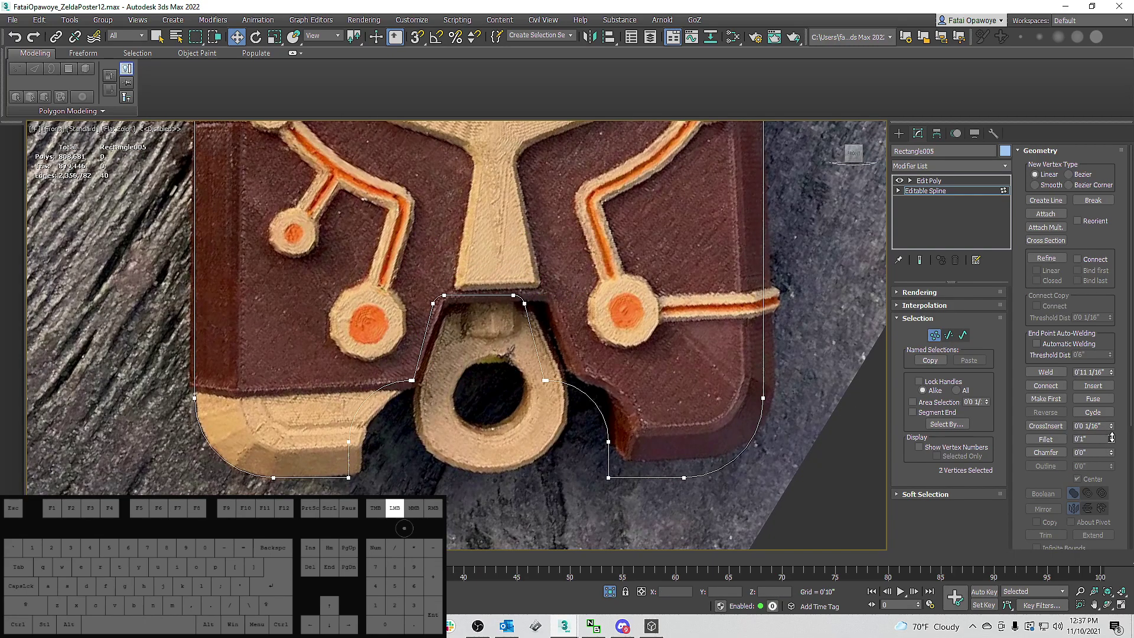
# Examine the notch corners, the tablet outline and its filled Edit Poly surface against the reference image.
pyautogui.moveTo(587, 370); pyautogui.dragTo(605, 359, button='middle')
pyautogui.scroll(5, 530, 295)
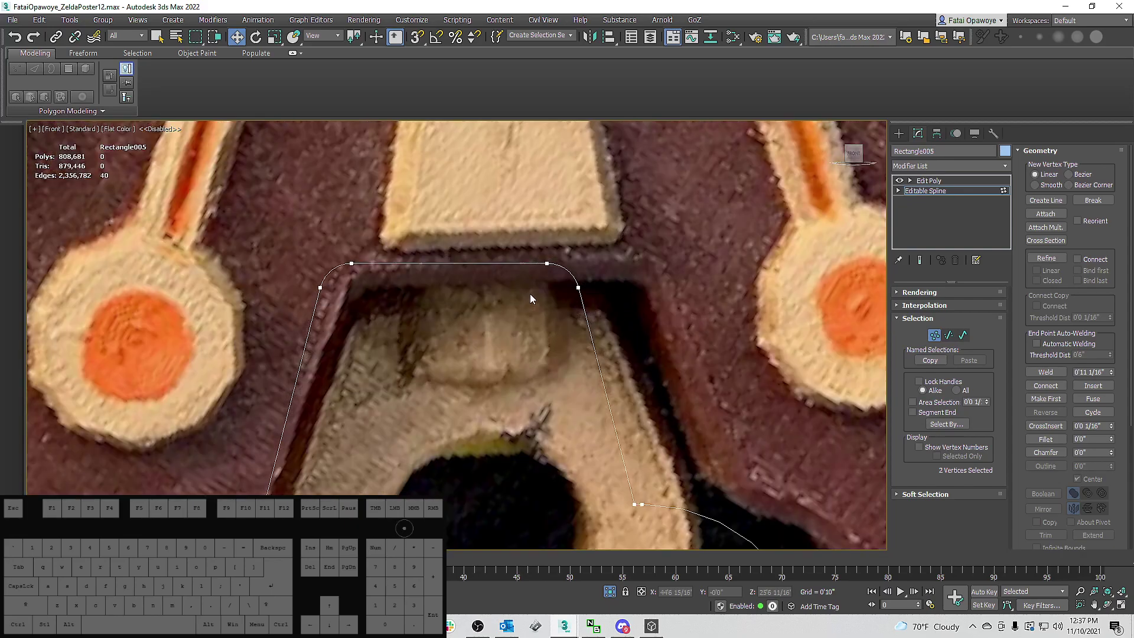
pyautogui.moveTo(534, 290); pyautogui.dragTo(578, 312, button='middle')
pyautogui.scroll(-5, 578, 311)
pyautogui.scroll(-2, 579, 314)
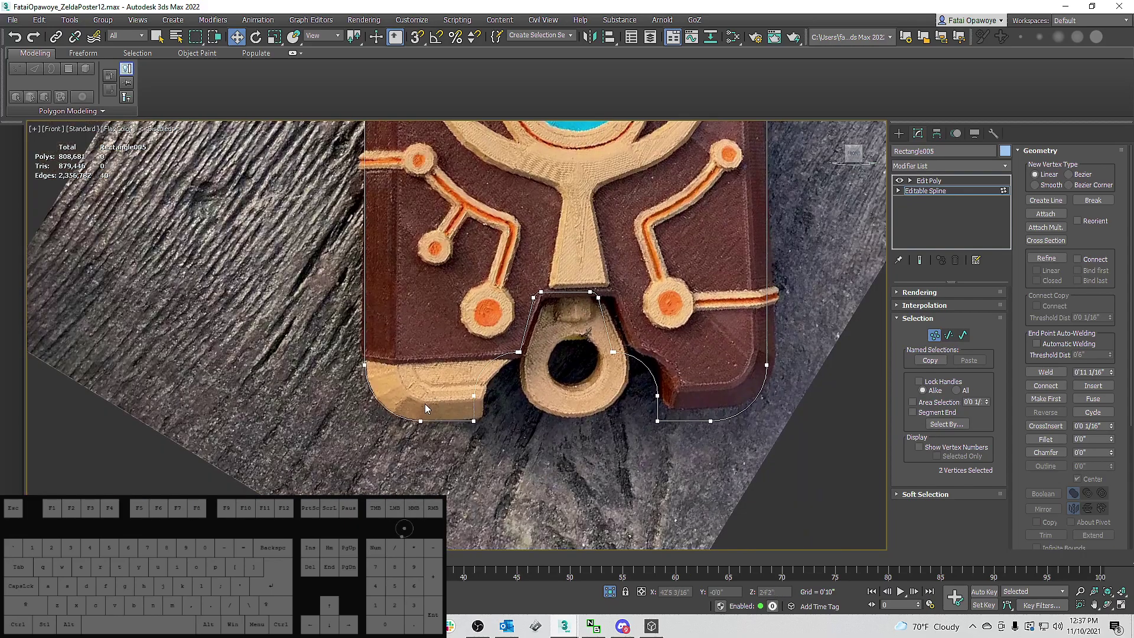
pyautogui.moveTo(674, 436); pyautogui.dragTo(638, 409)
pyautogui.scroll(-6, 568, 381)
pyautogui.moveTo(610, 285); pyautogui.dragTo(601, 362, button='middle')
pyautogui.scroll(2, 610, 292)
pyautogui.scroll(5, 612, 289)
pyautogui.moveTo(607, 283); pyautogui.dragTo(701, 435, button='middle')
pyautogui.moveTo(686, 347); pyautogui.dragTo(661, 132, button='middle')
pyautogui.scroll(-2, 709, 225)
pyautogui.moveTo(584, 251); pyautogui.dragTo(449, 159, button='middle')
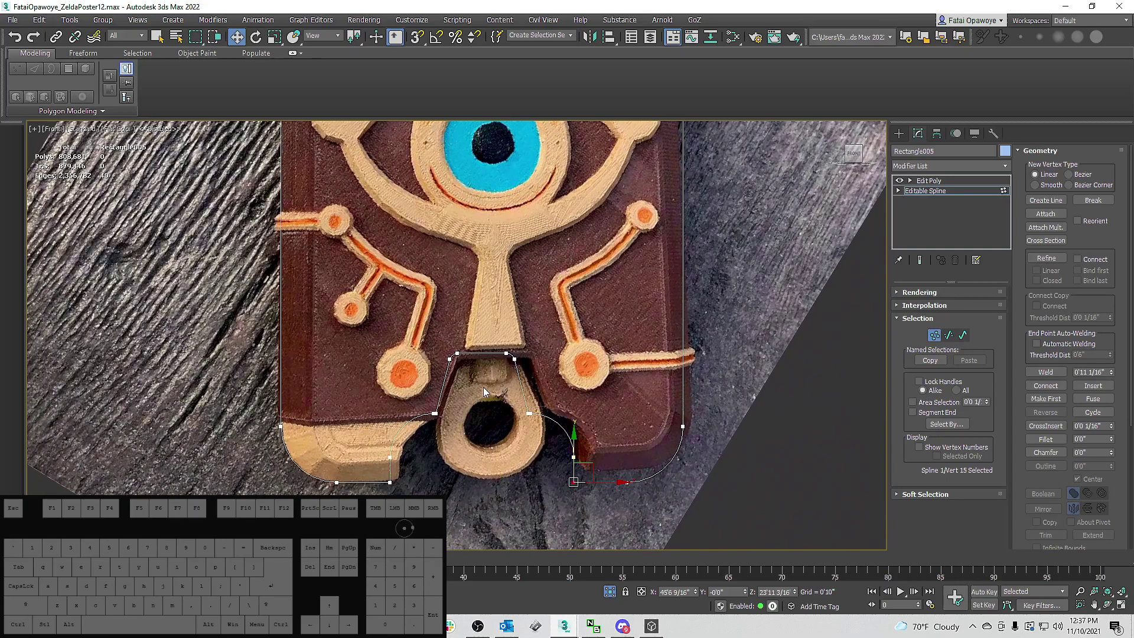
pyautogui.click(898, 134)
pyautogui.scroll(-4, 522, 248)
pyautogui.moveTo(523, 254); pyautogui.dragTo(569, 340, button='middle')
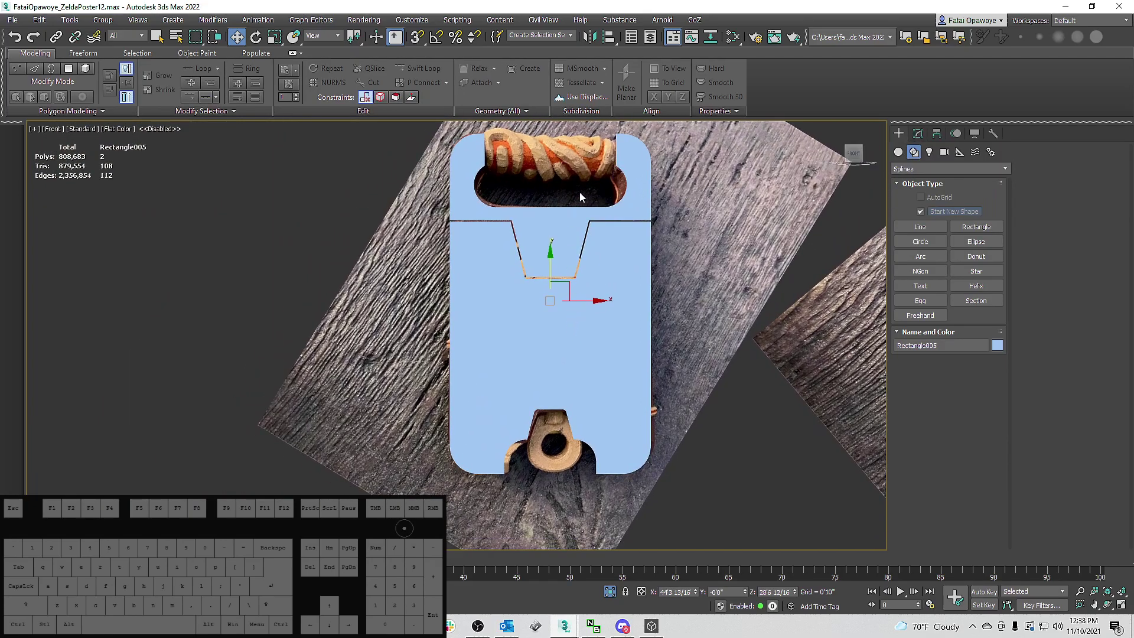
# Copy the outline segments forming the notch's top and slanted sides a short distance downward.
pyautogui.click(918, 135)
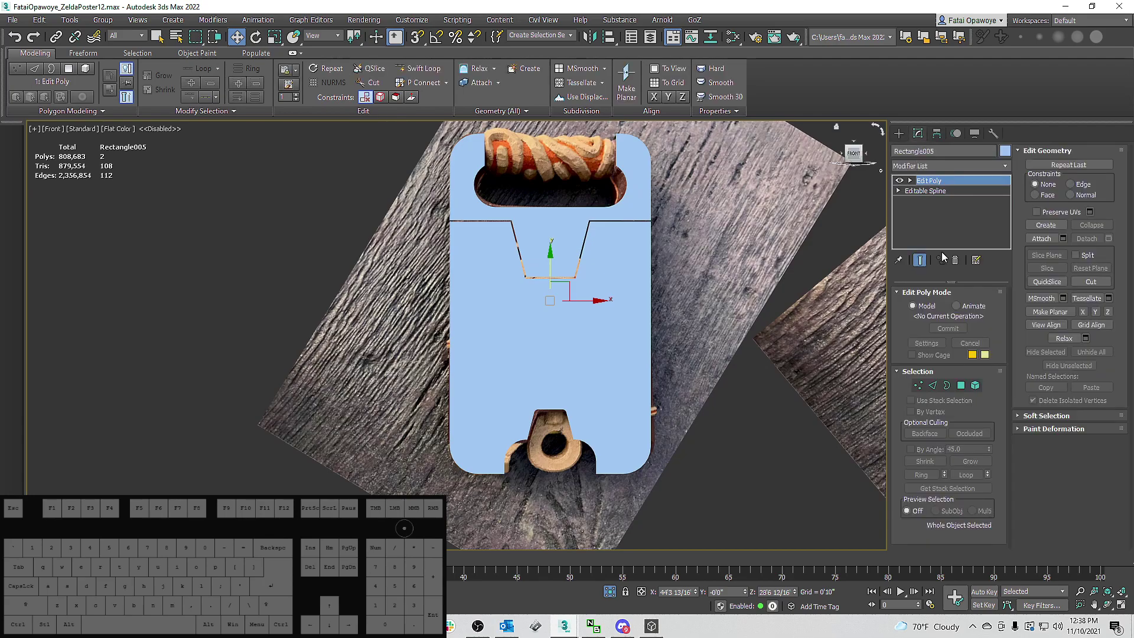
pyautogui.click(928, 191)
pyautogui.scroll(6, 617, 417)
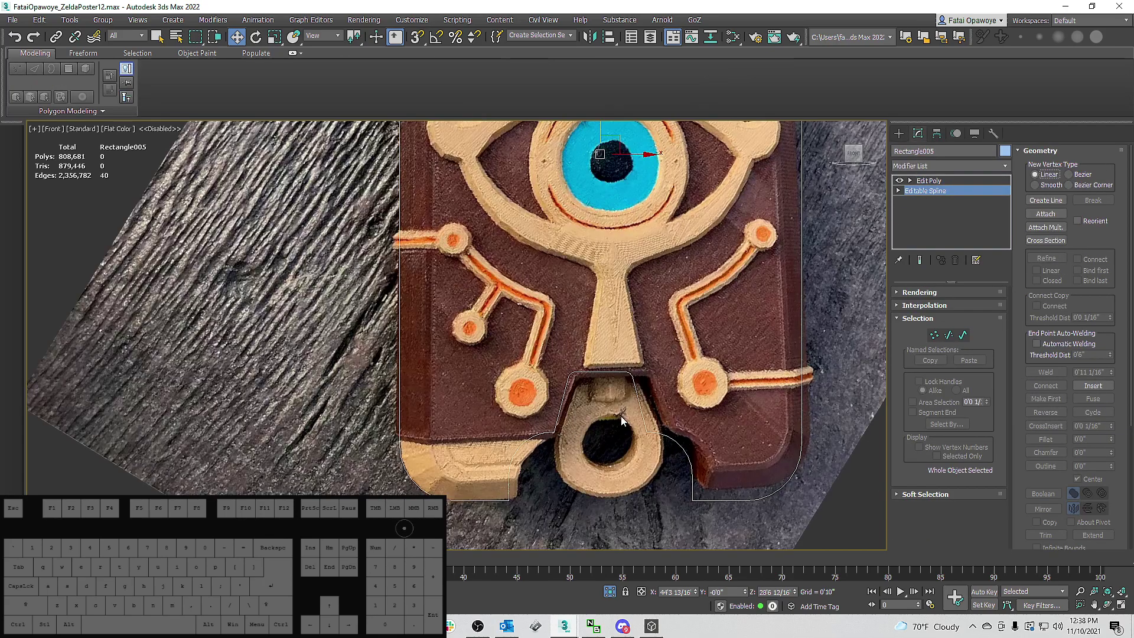
pyautogui.click(949, 335)
pyautogui.moveTo(459, 310); pyautogui.dragTo(668, 386)
pyautogui.moveTo(669, 386); pyautogui.dragTo(649, 319, button='middle')
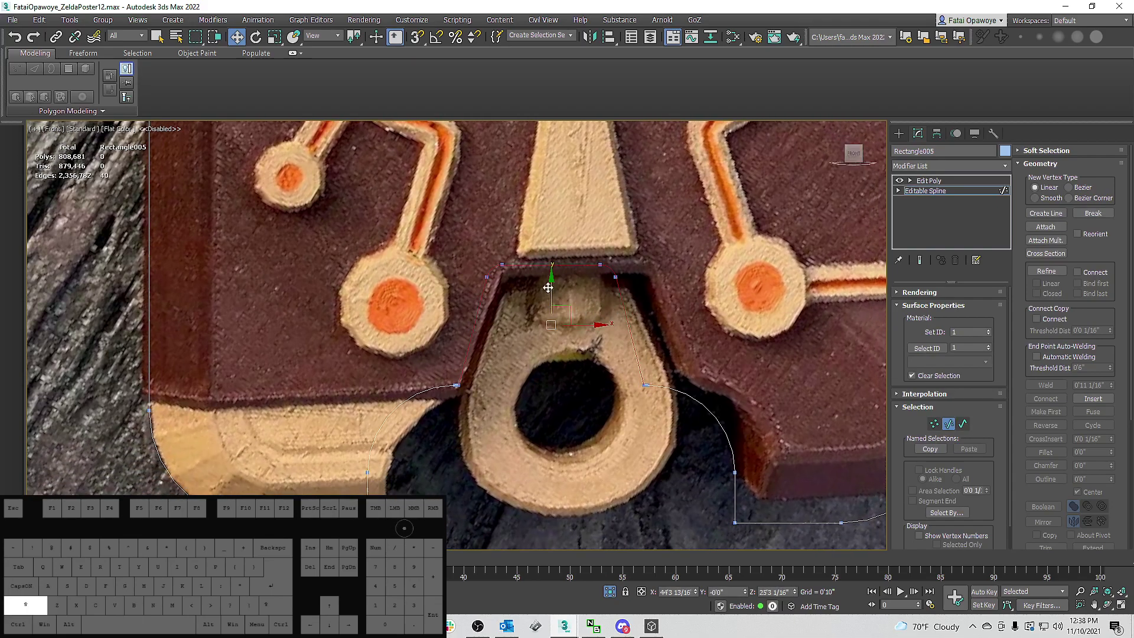
pyautogui.keyDown('shift'); pyautogui.moveTo(550, 291); pyautogui.dragTo(556, 324); pyautogui.keyUp('shift')
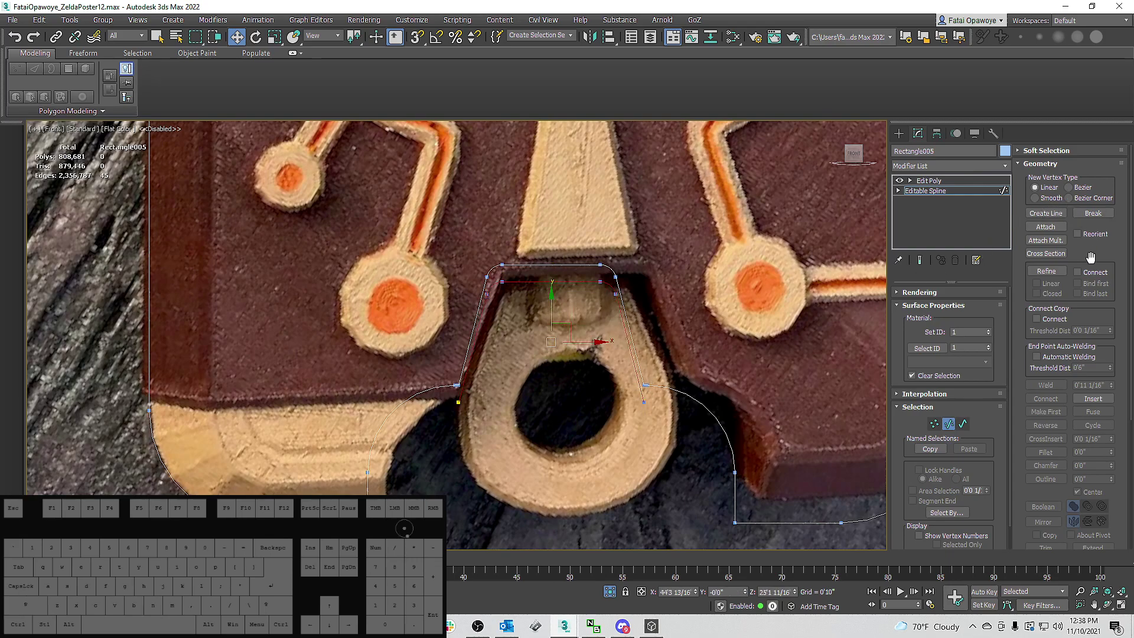
# Detach the copied notch segments as a separate shape.
pyautogui.scroll(-5, 1092, 408)
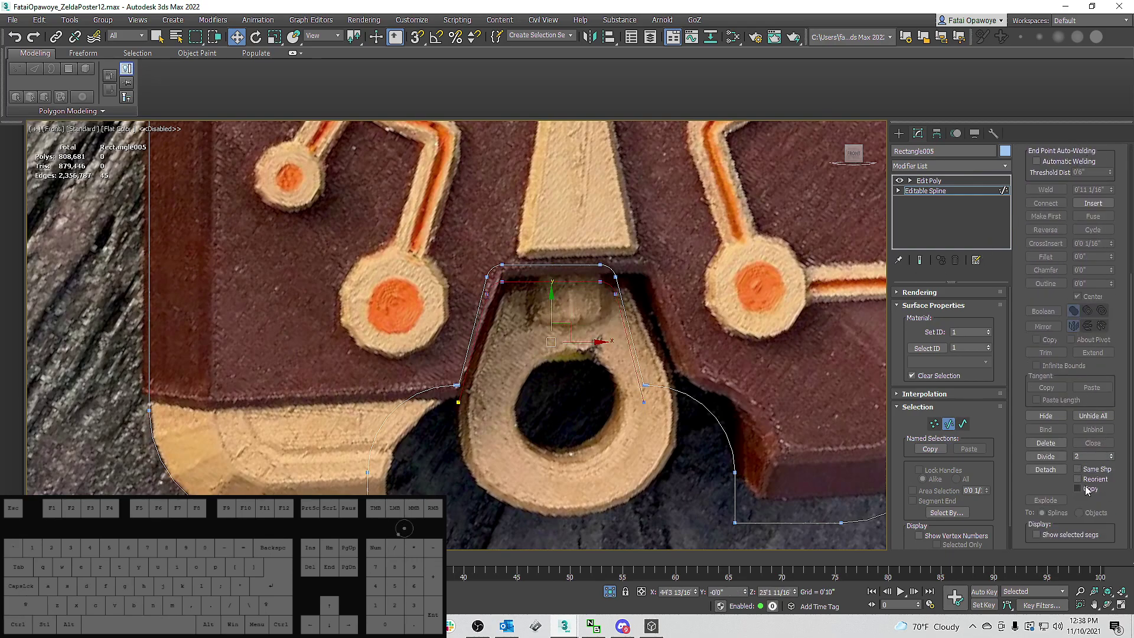
pyautogui.click(1057, 474)
pyautogui.press('Return')
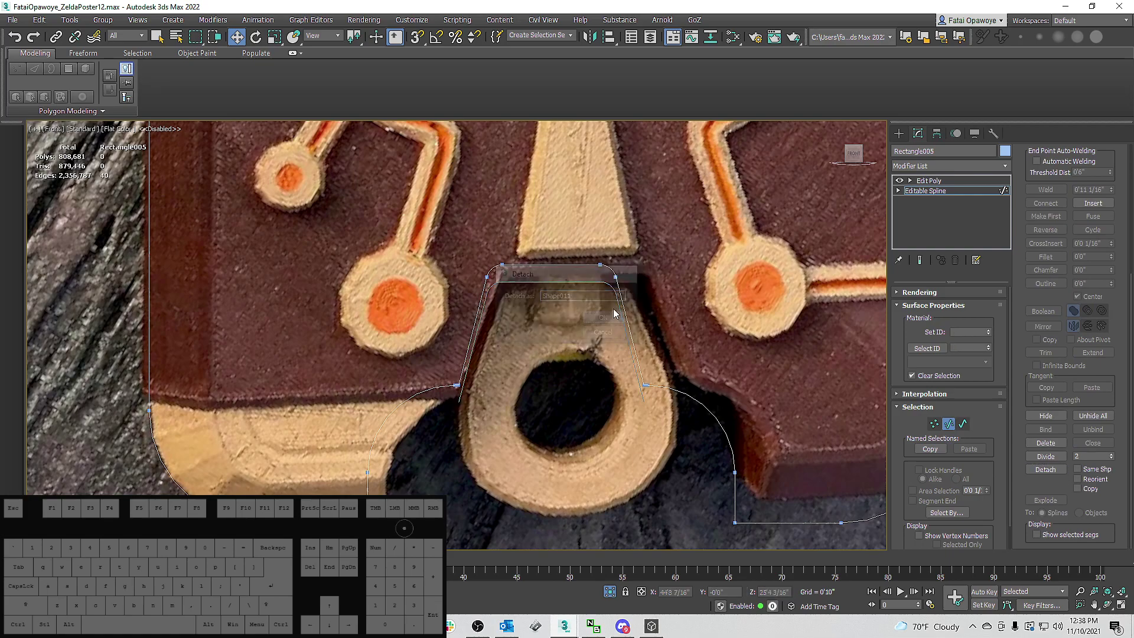
# Select the detached notch shape and close its open bottom with a straight line snapped between its two end vertices.
pyautogui.click(905, 133)
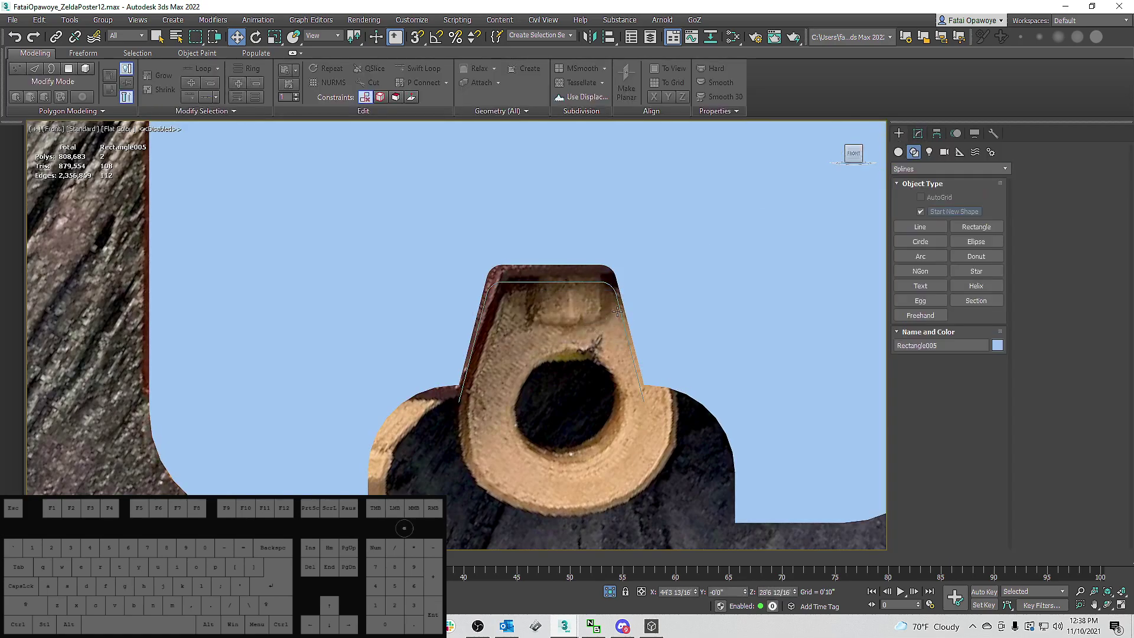
pyautogui.click(620, 313)
pyautogui.moveTo(598, 366); pyautogui.dragTo(624, 328, button='middle')
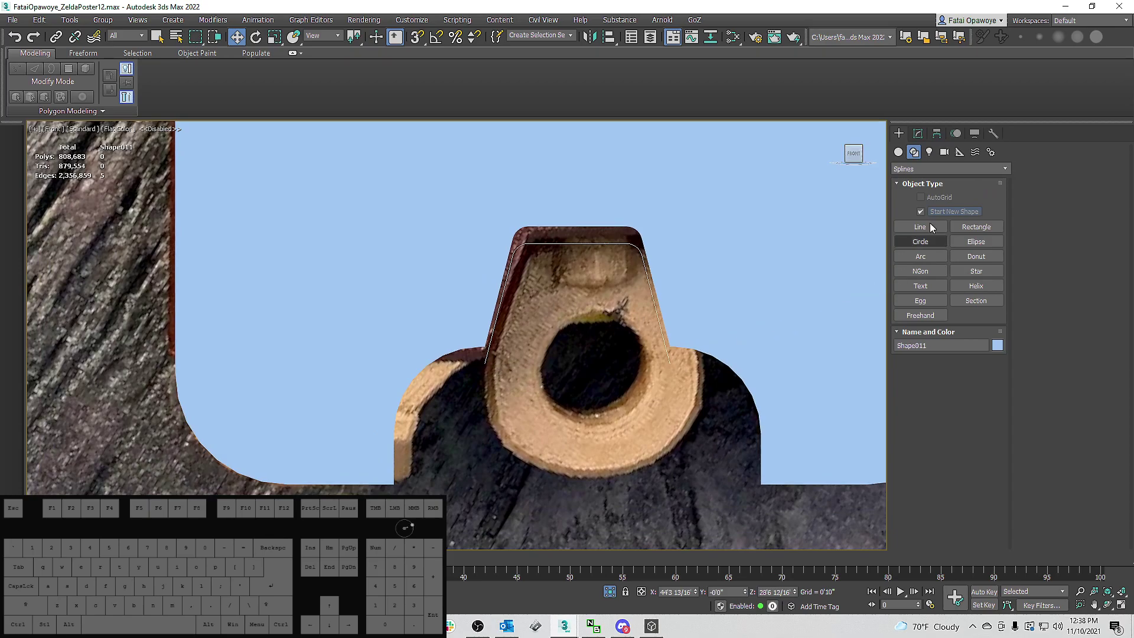
pyautogui.click(918, 133)
pyautogui.click(934, 334)
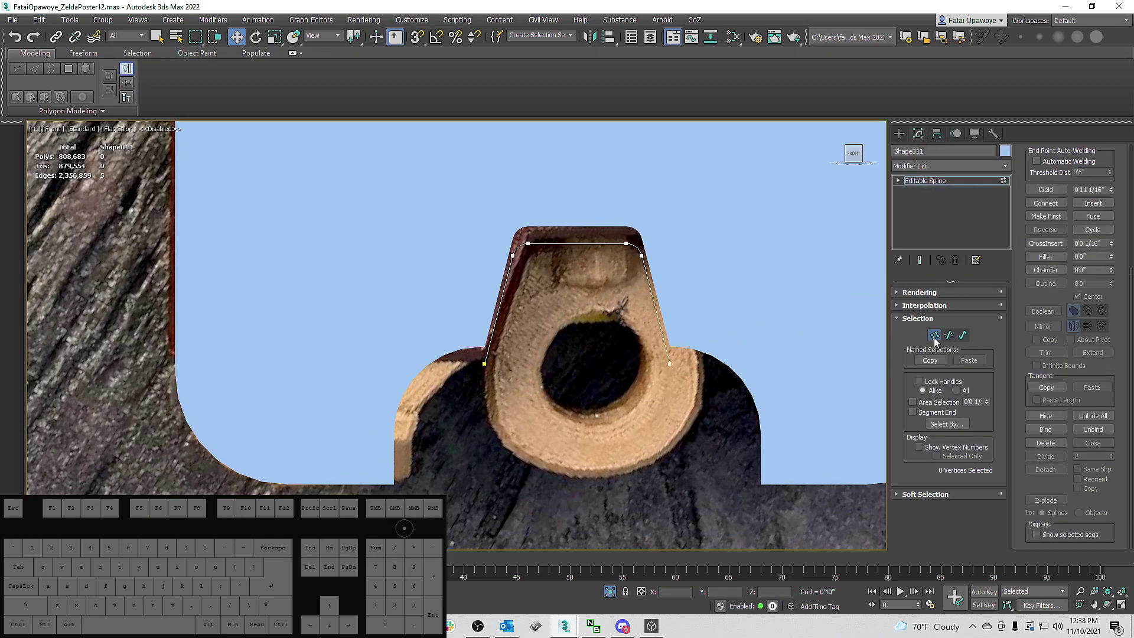
pyautogui.scroll(5, 1112, 280)
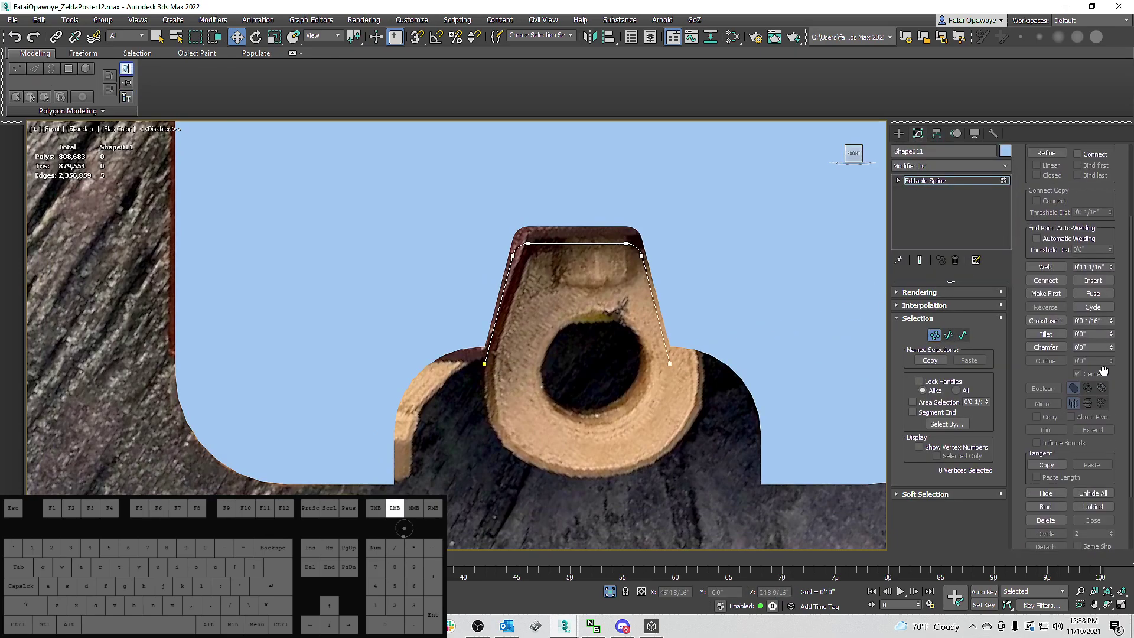
pyautogui.click(1046, 200)
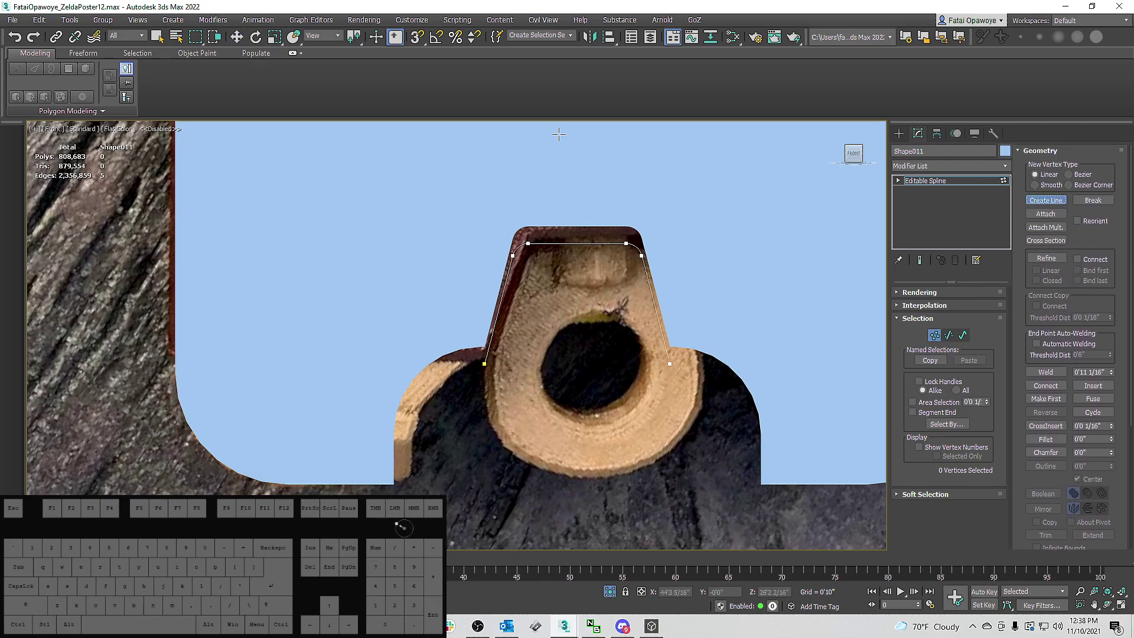
pyautogui.rightClick(416, 40)
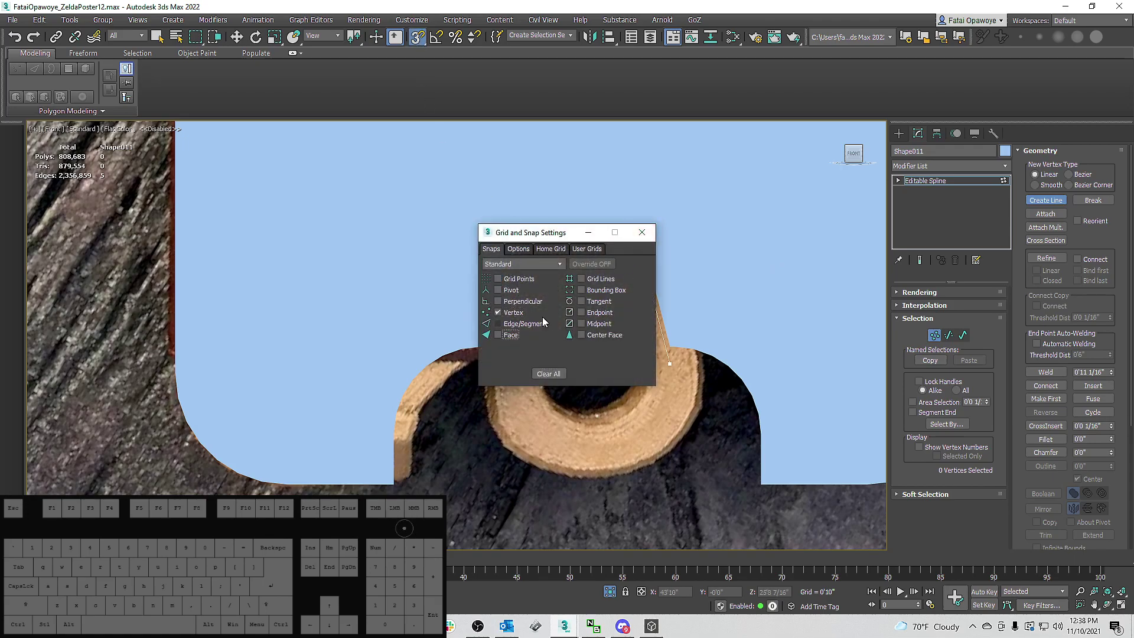
pyautogui.click(642, 236)
pyautogui.click(669, 363)
pyautogui.click(484, 364)
pyautogui.click(543, 322)
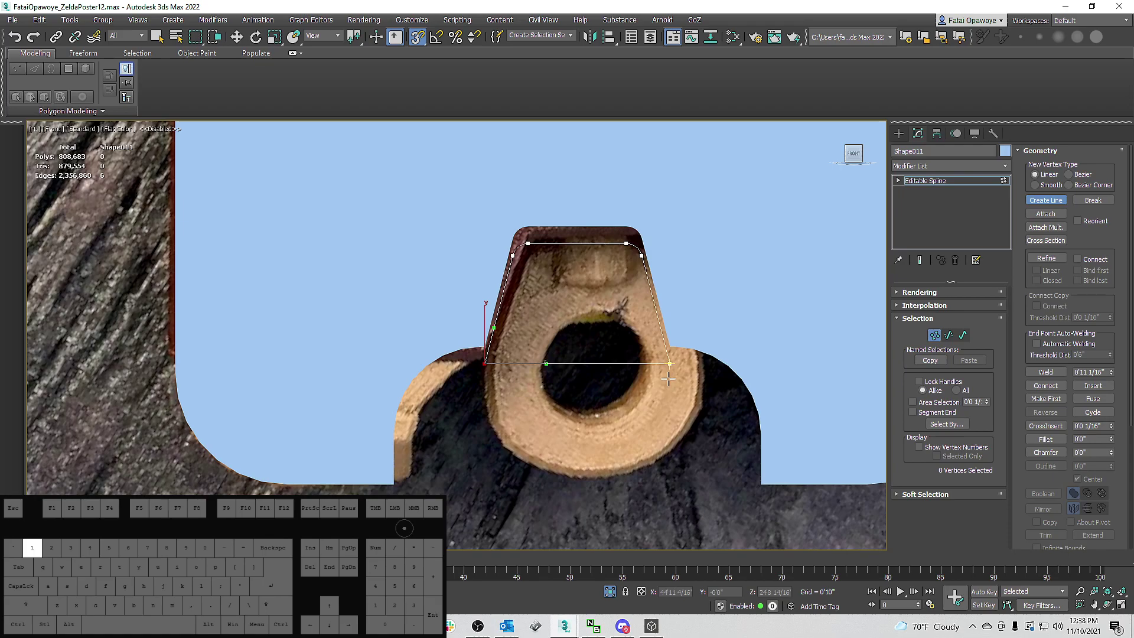
# Convert the vertices at both bottom corners of the new shape to Corner type.
pyautogui.press('1')
pyautogui.press('w')
pyautogui.moveTo(683, 383); pyautogui.dragTo(640, 382)
pyautogui.press('1')
pyautogui.keyDown('ctrl'); pyautogui.moveTo(513, 381); pyautogui.dragTo(433, 337); pyautogui.keyUp('ctrl')
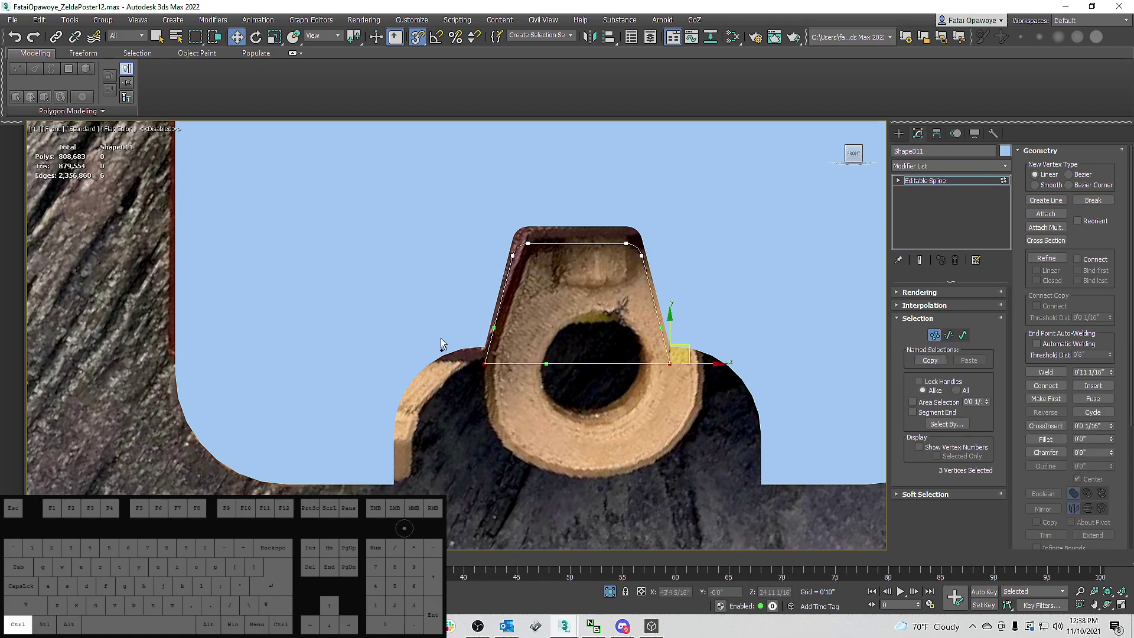
pyautogui.rightClick(684, 382)
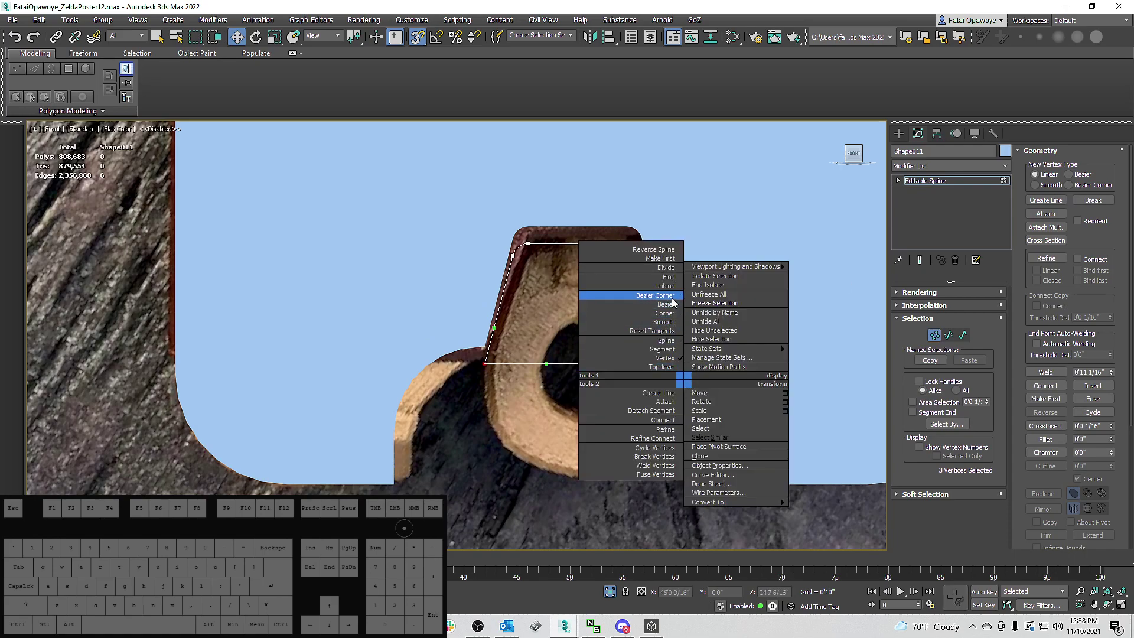
pyautogui.click(671, 314)
pyautogui.press('w')
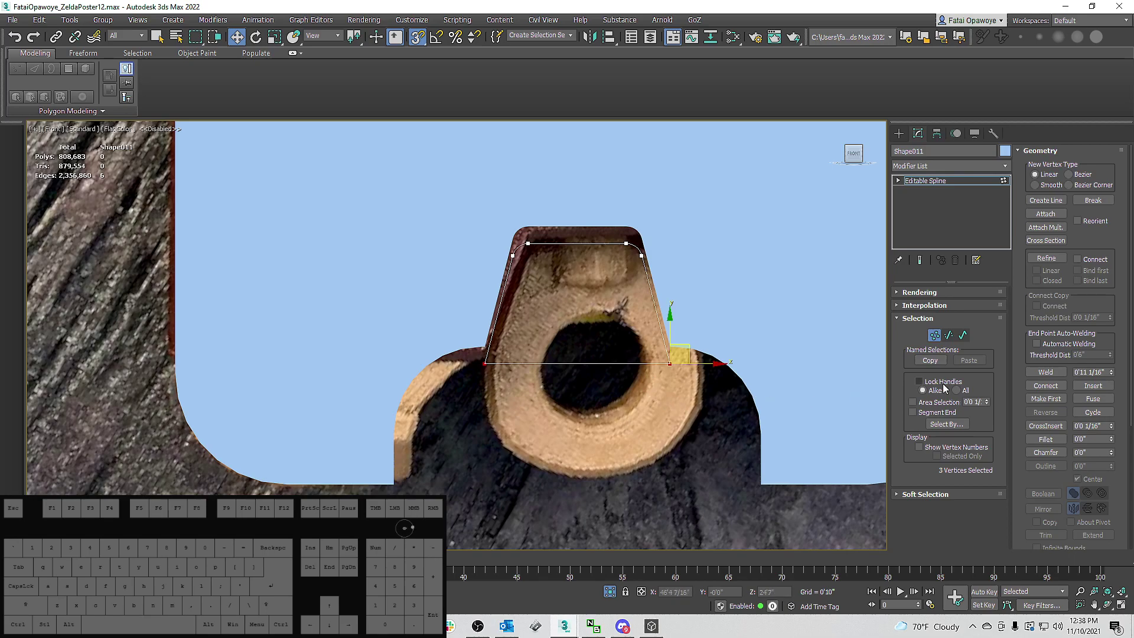
# Divide the shape's straight bottom segment with 6 divisions.
pyautogui.click(946, 336)
pyautogui.click(593, 363)
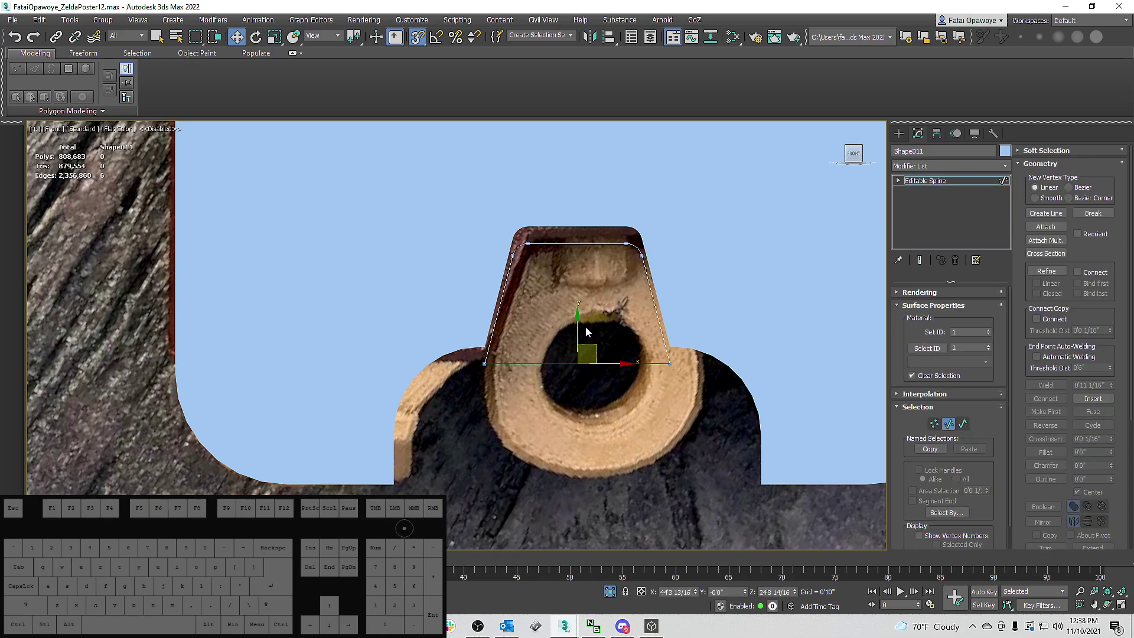
pyautogui.moveTo(1103, 371); pyautogui.dragTo(1082, 189)
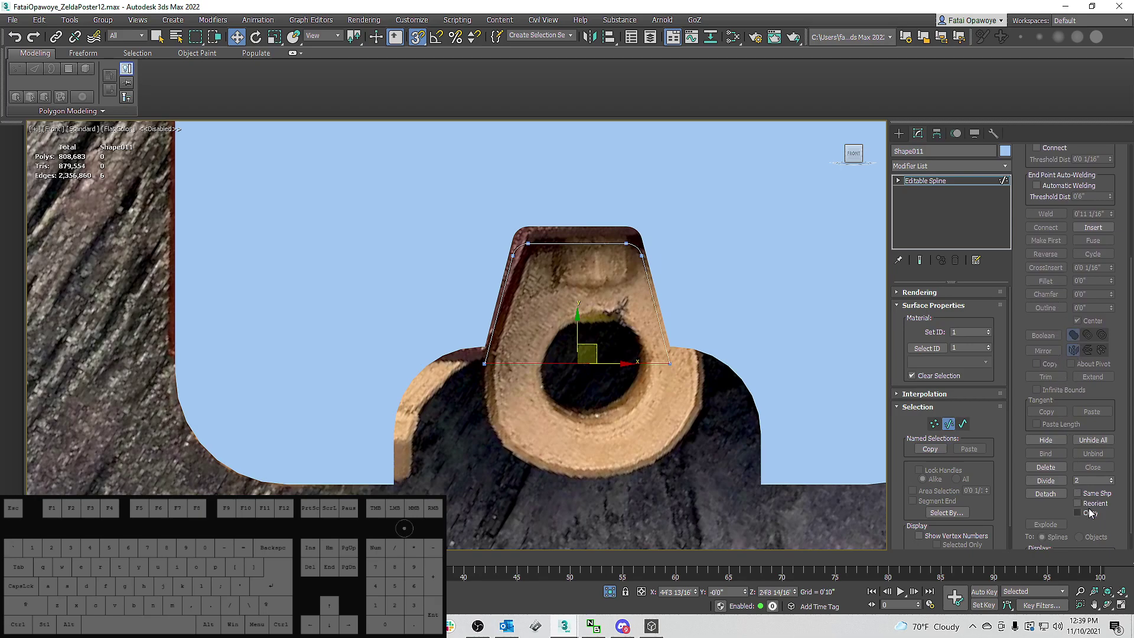
pyautogui.click(1110, 478)
pyautogui.click(1110, 478)
pyautogui.click(1111, 479)
pyautogui.click(1110, 478)
pyautogui.click(1045, 480)
pyautogui.click(933, 426)
# Try shaping a rounded bottom by moving the added vertices down in stages, the middle ones furthest.
pyautogui.moveTo(656, 385); pyautogui.dragTo(502, 343)
pyautogui.press('w')
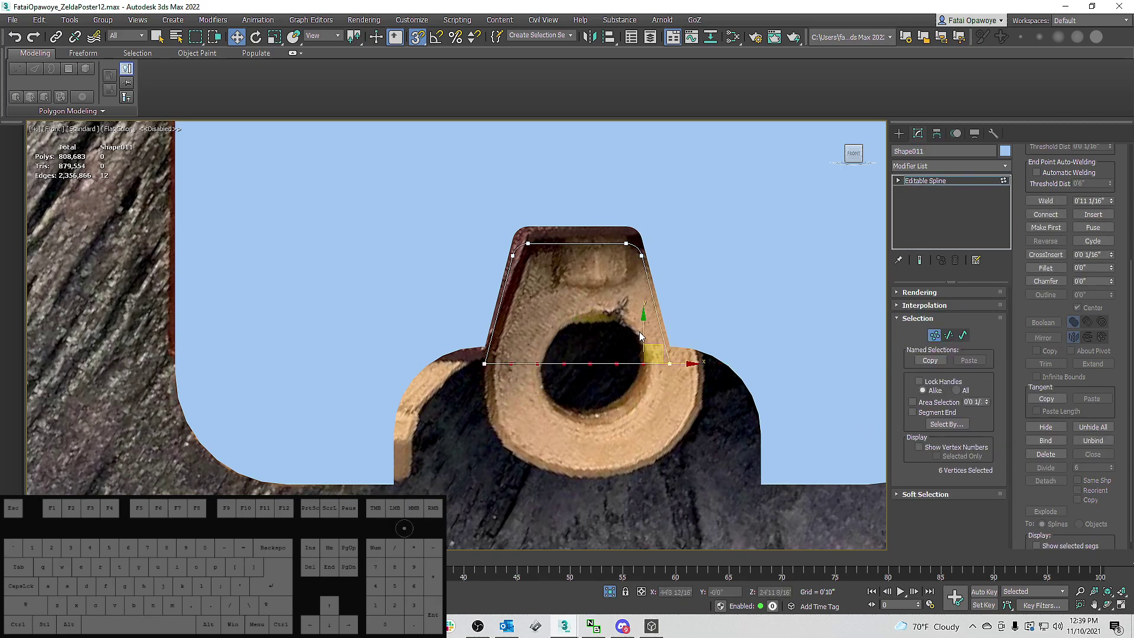
pyautogui.moveTo(643, 333); pyautogui.dragTo(642, 374)
pyautogui.hotkey('ctrl', 'z')
pyautogui.moveTo(635, 431); pyautogui.dragTo(527, 385)
pyautogui.moveTo(605, 369); pyautogui.dragTo(623, 378)
pyautogui.moveTo(632, 424); pyautogui.dragTo(529, 384)
pyautogui.moveTo(606, 362); pyautogui.dragTo(609, 396)
pyautogui.moveTo(610, 470); pyautogui.dragTo(557, 429)
pyautogui.moveTo(588, 394); pyautogui.dragTo(592, 413)
# Remove the vertices added along the shape's bottom segment.
pyautogui.click(679, 416)
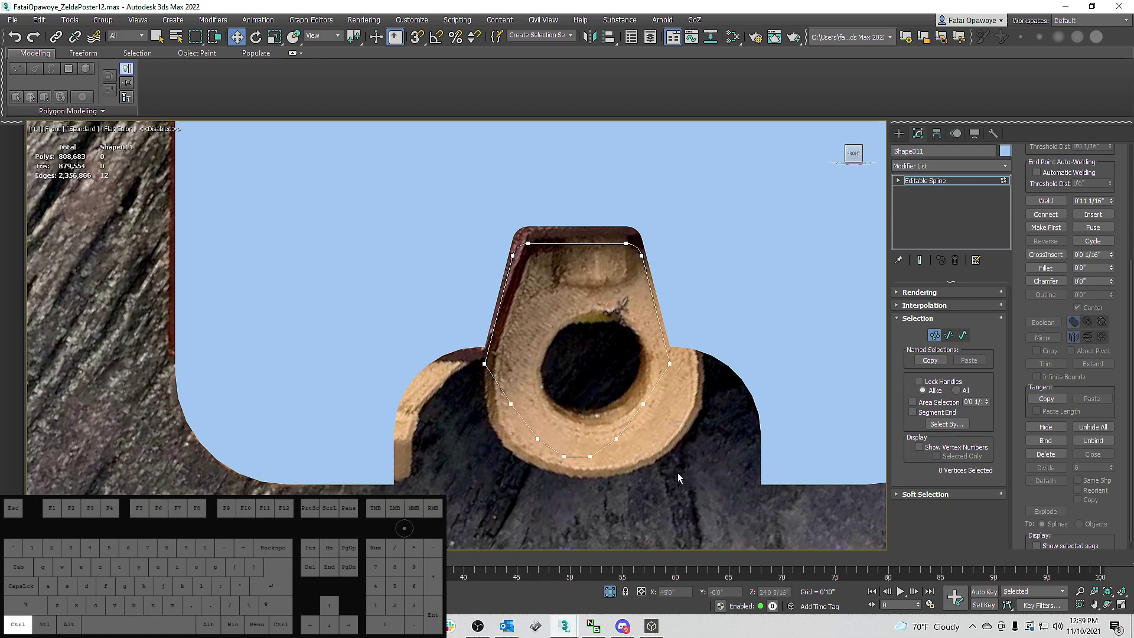
pyautogui.moveTo(663, 475); pyautogui.dragTo(565, 432)
pyautogui.keyDown('ctrl'); pyautogui.moveTo(488, 382); pyautogui.dragTo(465, 346); pyautogui.keyUp('ctrl')
pyautogui.press('Delete')
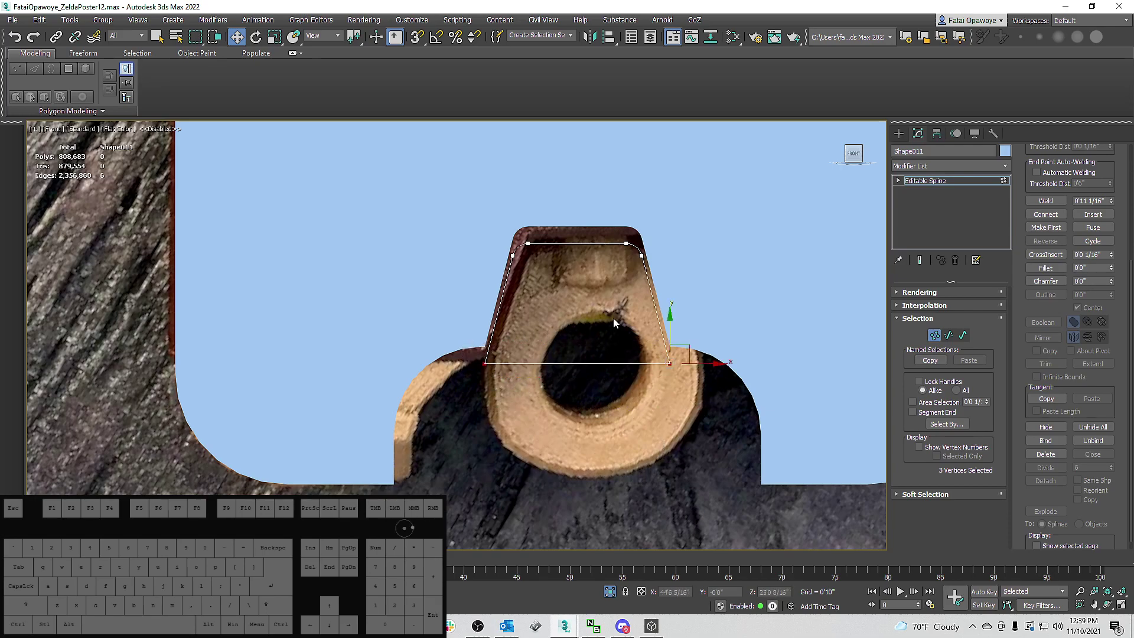
# Move the shape's two bottom corners down to the ring's lower edge and try filleting them.
pyautogui.moveTo(660, 339); pyautogui.dragTo(660, 442)
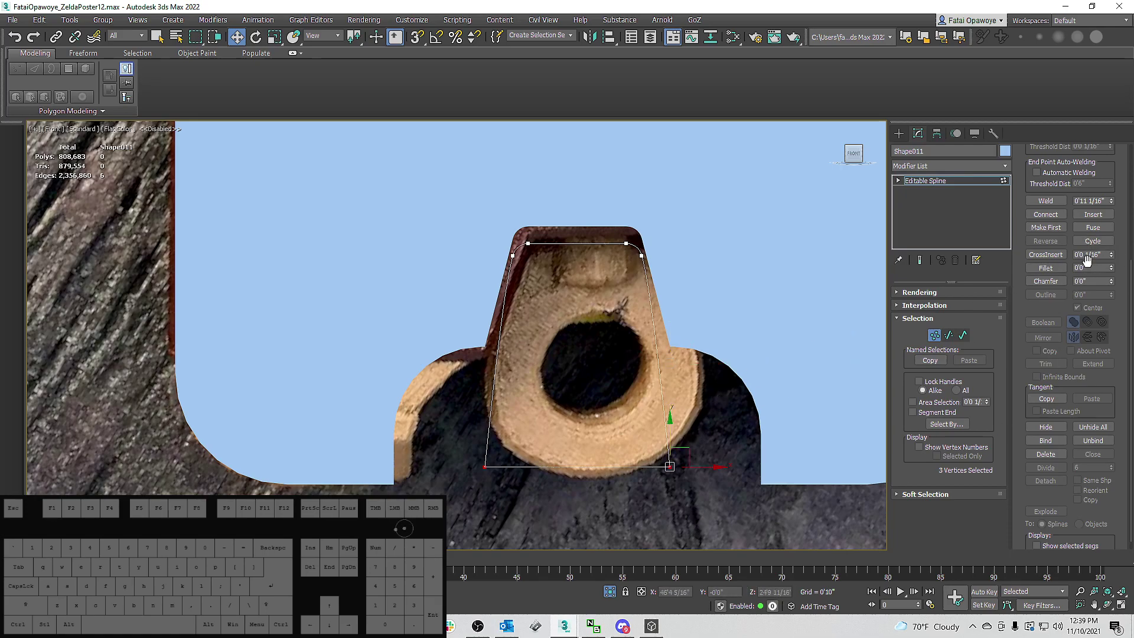
pyautogui.moveTo(1110, 266); pyautogui.dragTo(1108, 245)
pyautogui.hotkey('ctrl', 'z')
# Round the bottom by welding the doubled corner vertices, filleting both corners until they meet, and welding the vertices in the middle.
pyautogui.moveTo(756, 474); pyautogui.dragTo(625, 439)
pyautogui.keyDown('ctrl'); pyautogui.moveTo(469, 485); pyautogui.dragTo(511, 430); pyautogui.keyUp('ctrl')
pyautogui.click(1058, 201)
pyautogui.moveTo(1110, 270); pyautogui.dragTo(1112, 254)
pyautogui.moveTo(517, 441); pyautogui.dragTo(619, 494)
pyautogui.click(1044, 202)
# Examine the side and top corner vertices of the ring outline against the reference image.
pyautogui.moveTo(700, 377); pyautogui.dragTo(469, 331)
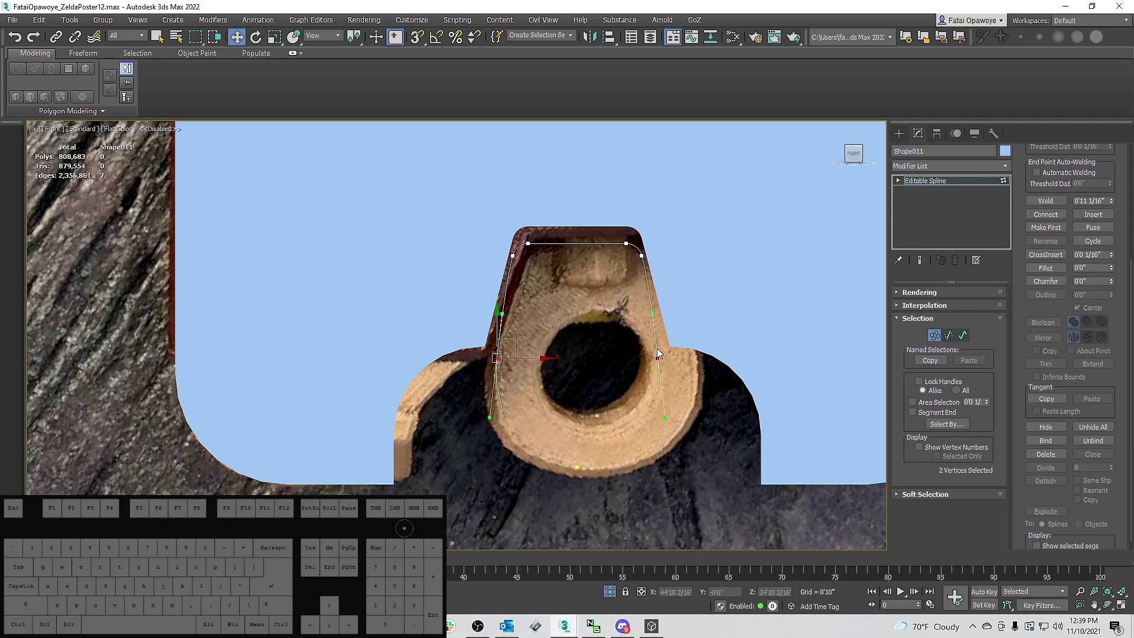
pyautogui.moveTo(572, 347); pyautogui.dragTo(587, 335, button='middle')
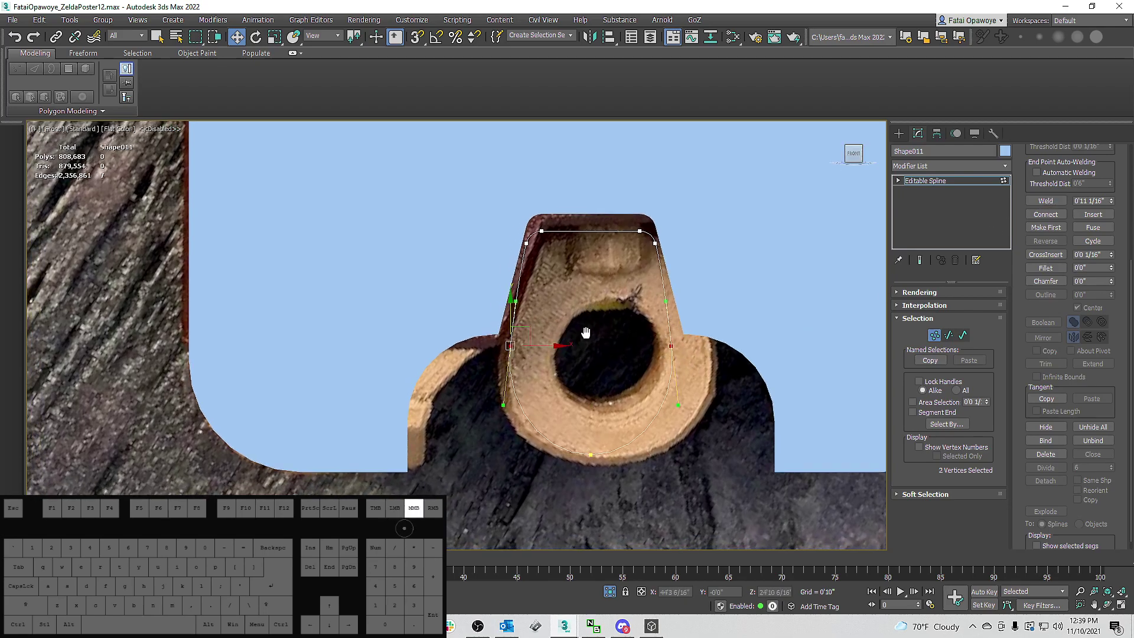
pyautogui.moveTo(711, 278); pyautogui.dragTo(498, 216)
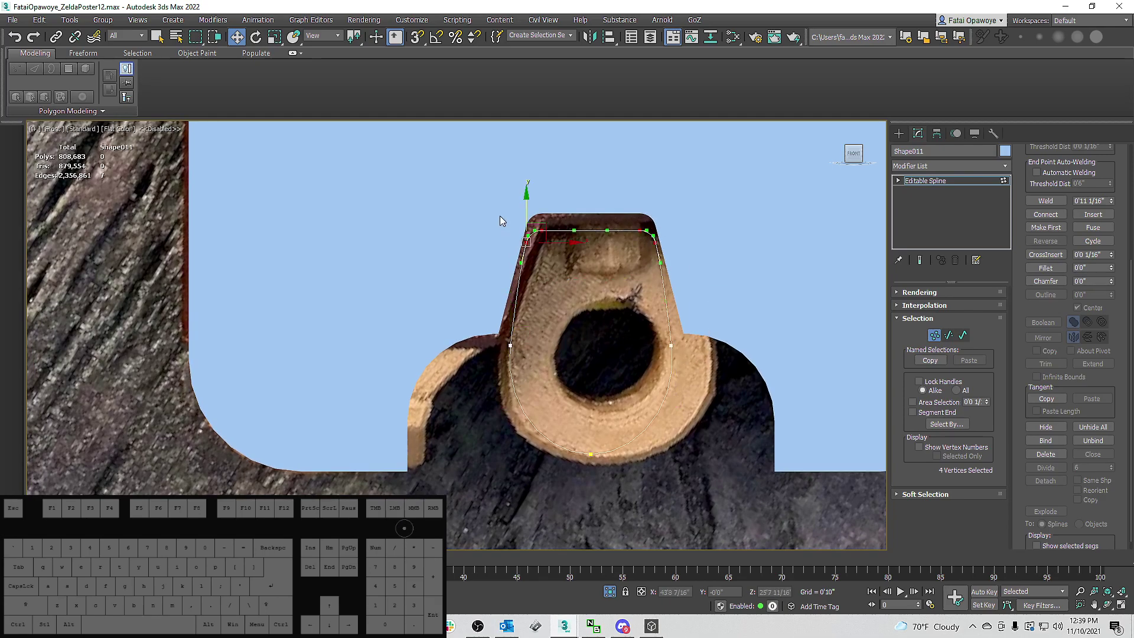
pyautogui.scroll(3, 643, 242)
pyautogui.moveTo(644, 242); pyautogui.dragTo(646, 242, button='middle')
pyautogui.scroll(-3, 646, 242)
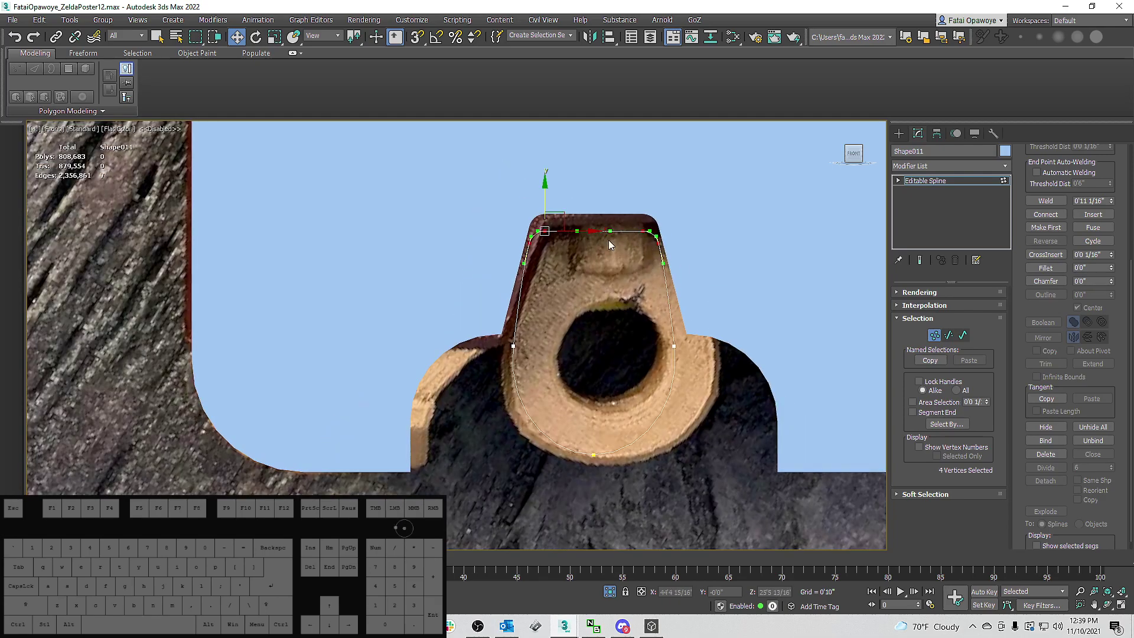
pyautogui.moveTo(618, 283); pyautogui.dragTo(624, 271, button='middle')
pyautogui.moveTo(719, 367); pyautogui.dragTo(489, 318)
# Convert the bottom middle vertex to Bezier and scale its handles outward horizontally to widen the lower curve.
pyautogui.click(599, 448)
pyautogui.press('r')
pyautogui.moveTo(647, 450); pyautogui.dragTo(683, 452)
pyautogui.hotkey('ctrl', 'z')
pyautogui.moveTo(615, 464); pyautogui.dragTo(565, 430)
pyautogui.rightClick(647, 415)
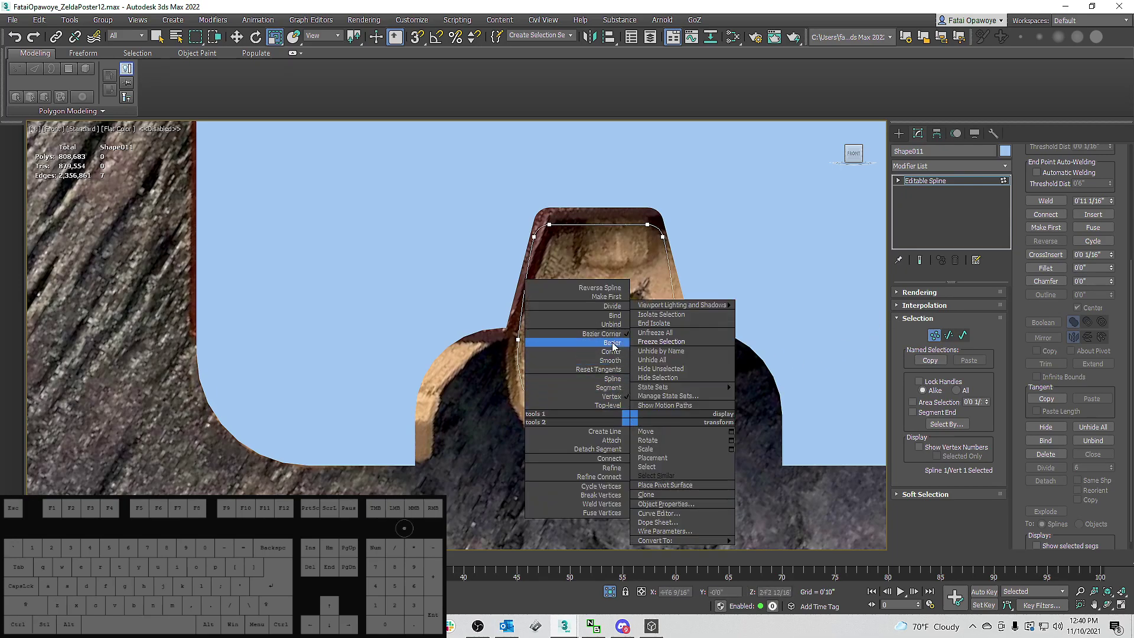
pyautogui.click(614, 480)
pyautogui.moveTo(644, 455); pyautogui.dragTo(689, 444)
# Inspect the tangent handles on the outline's side vertices and its rounded top corners up close.
pyautogui.moveTo(505, 319); pyautogui.dragTo(706, 357)
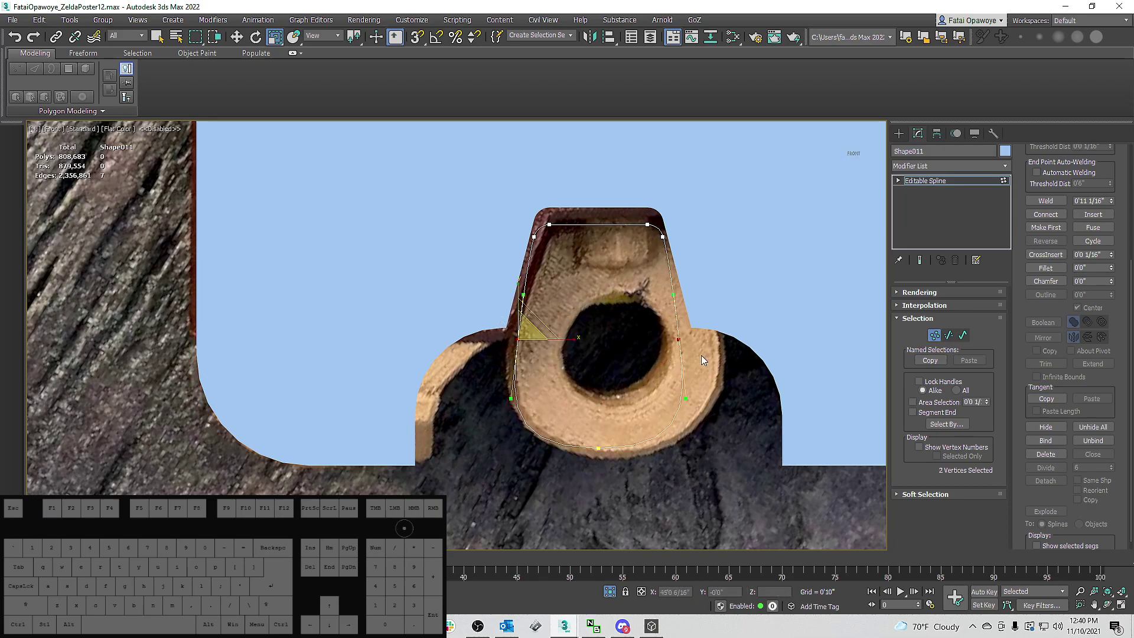
pyautogui.click(564, 340)
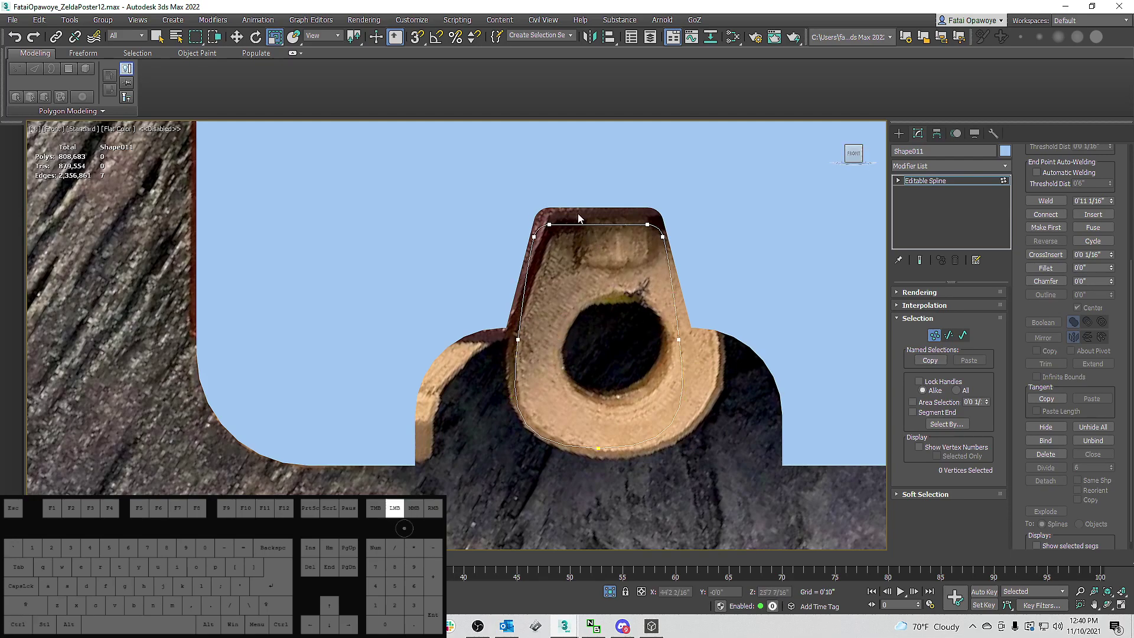
pyautogui.moveTo(515, 200); pyautogui.dragTo(689, 260)
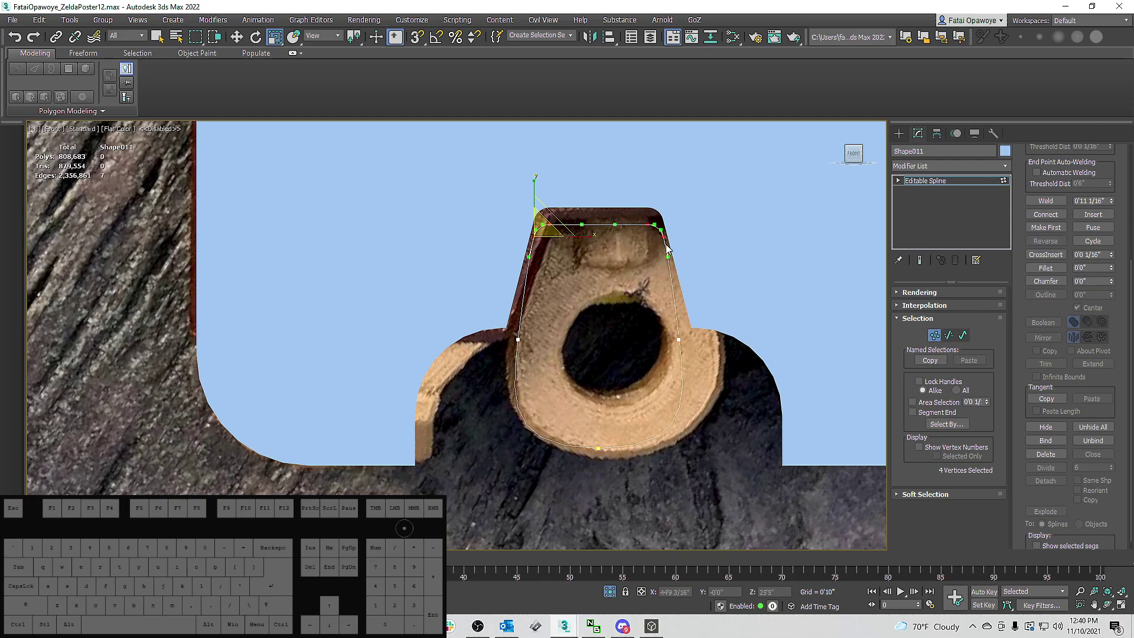
pyautogui.keyDown('alt'); pyautogui.moveTo(607, 245); pyautogui.dragTo(630, 250, button='middle'); pyautogui.keyUp('alt')
pyautogui.press('f')
pyautogui.press('z')
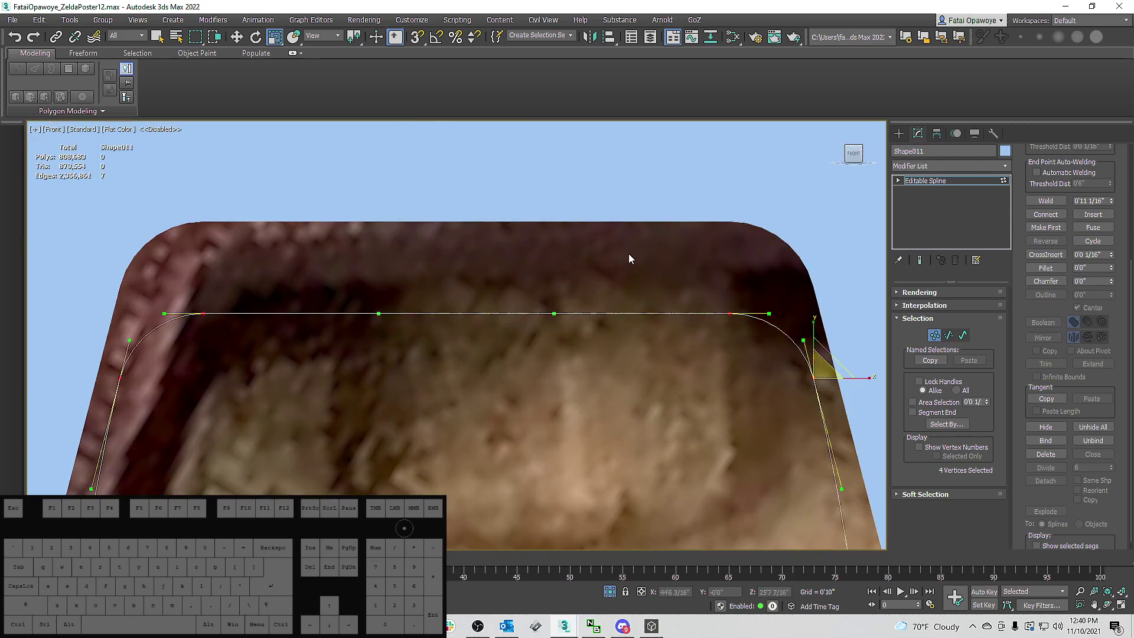
pyautogui.scroll(-10, 629, 254)
pyautogui.moveTo(610, 311); pyautogui.dragTo(641, 328, button='middle')
# Nudge the outline's bottom middle vertex slightly downward and check the shape against the whole tablet.
pyautogui.click(947, 336)
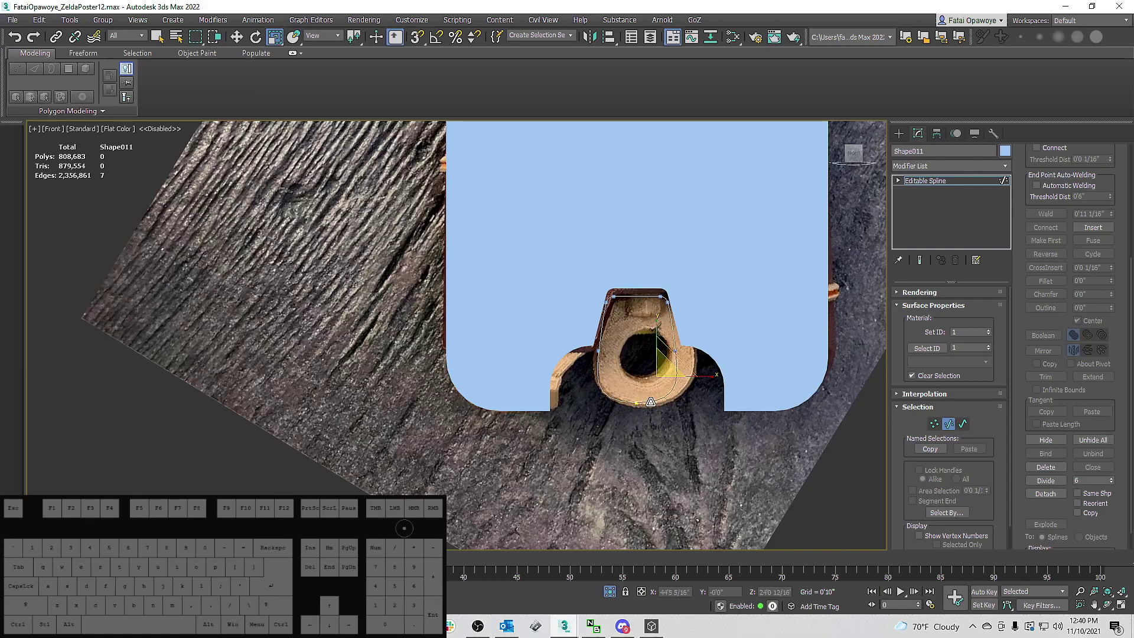
pyautogui.press('1')
pyautogui.moveTo(636, 423); pyautogui.dragTo(637, 392)
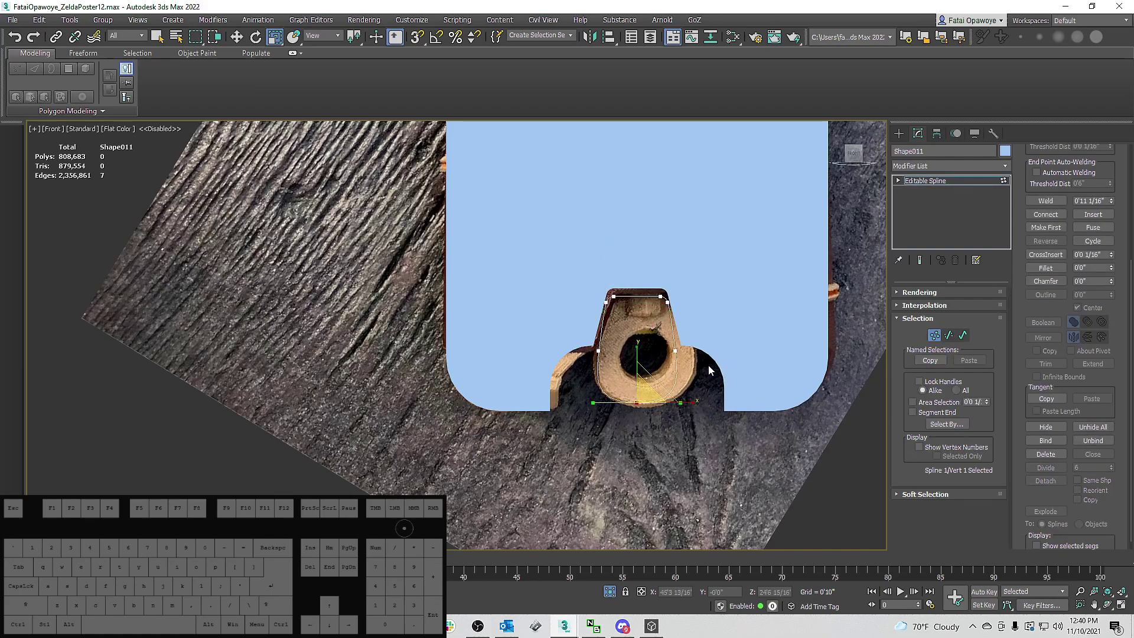
pyautogui.press('w')
pyautogui.click(636, 370)
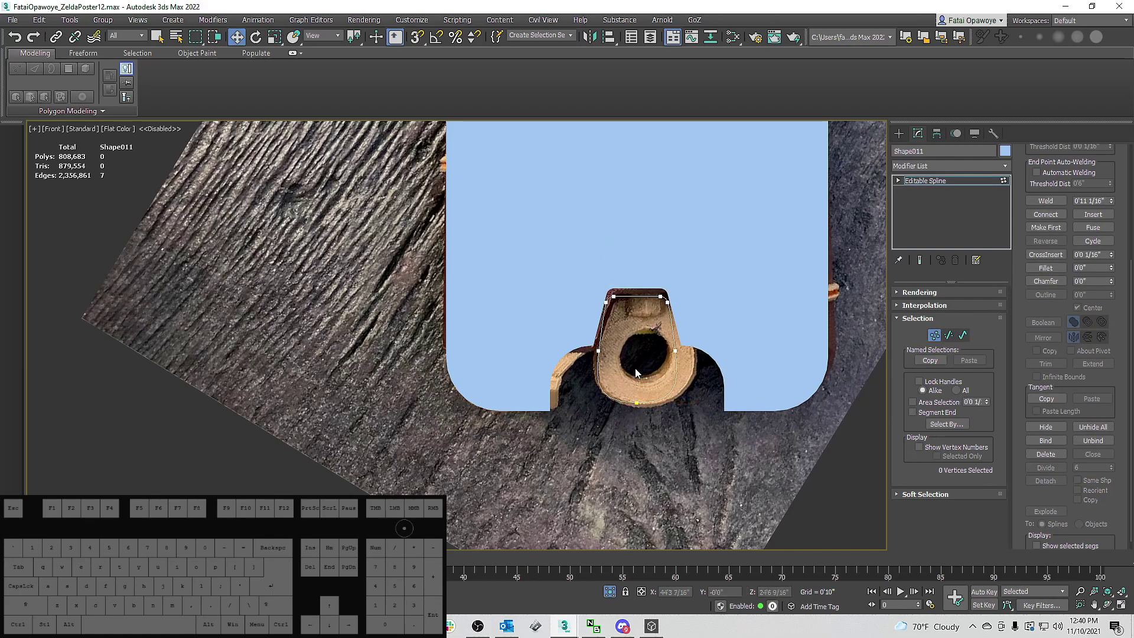
pyautogui.click(637, 404)
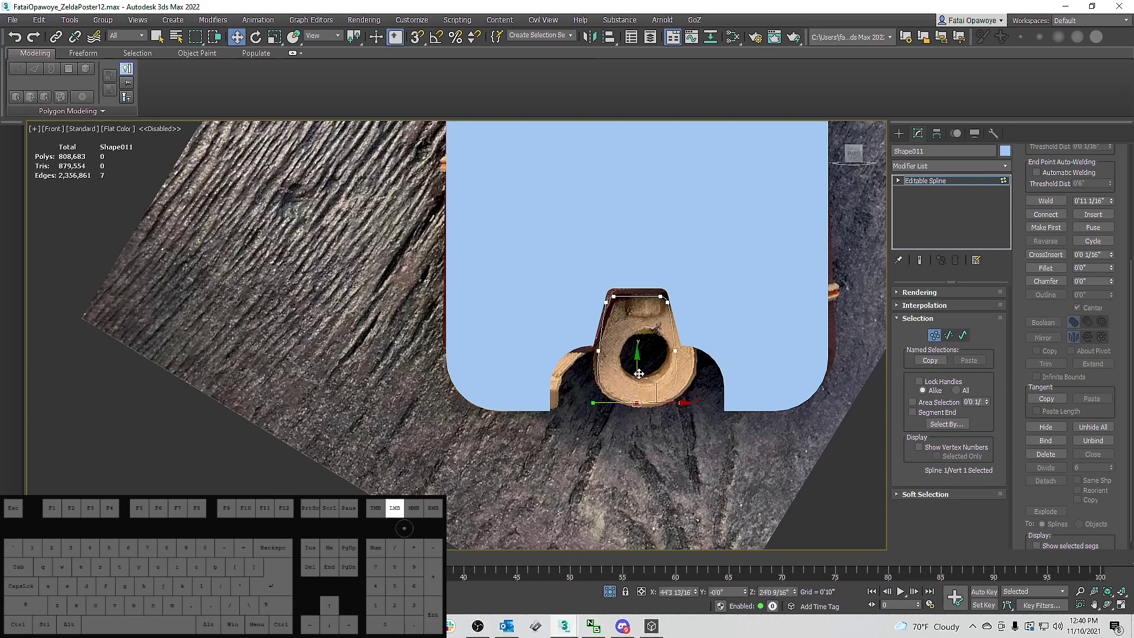
pyautogui.scroll(-5, 637, 376)
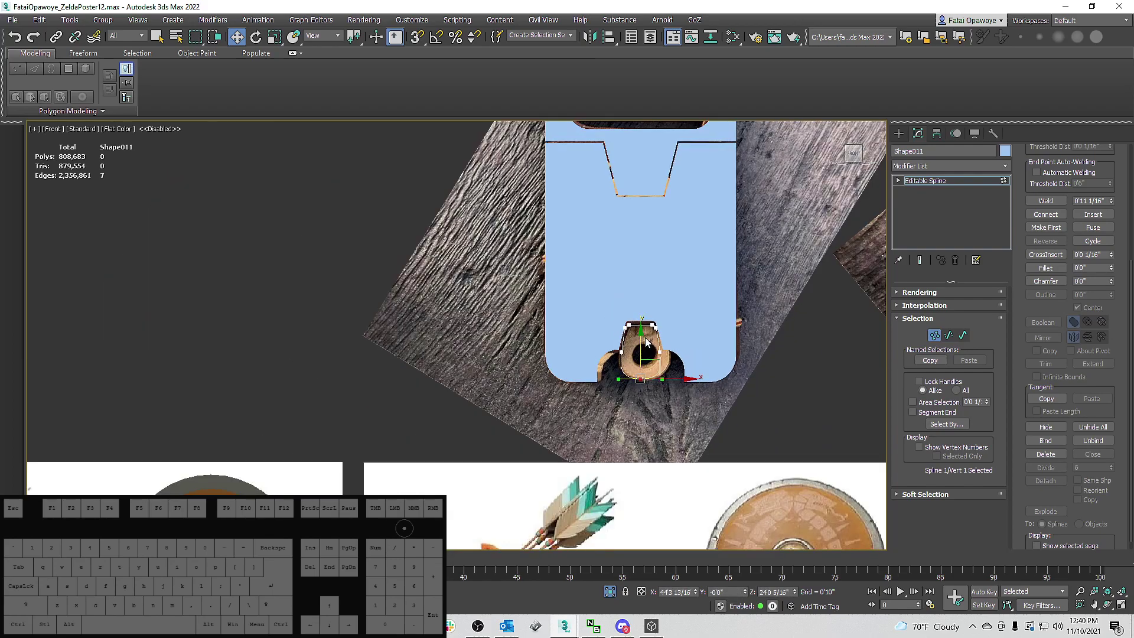
pyautogui.scroll(3, 655, 318)
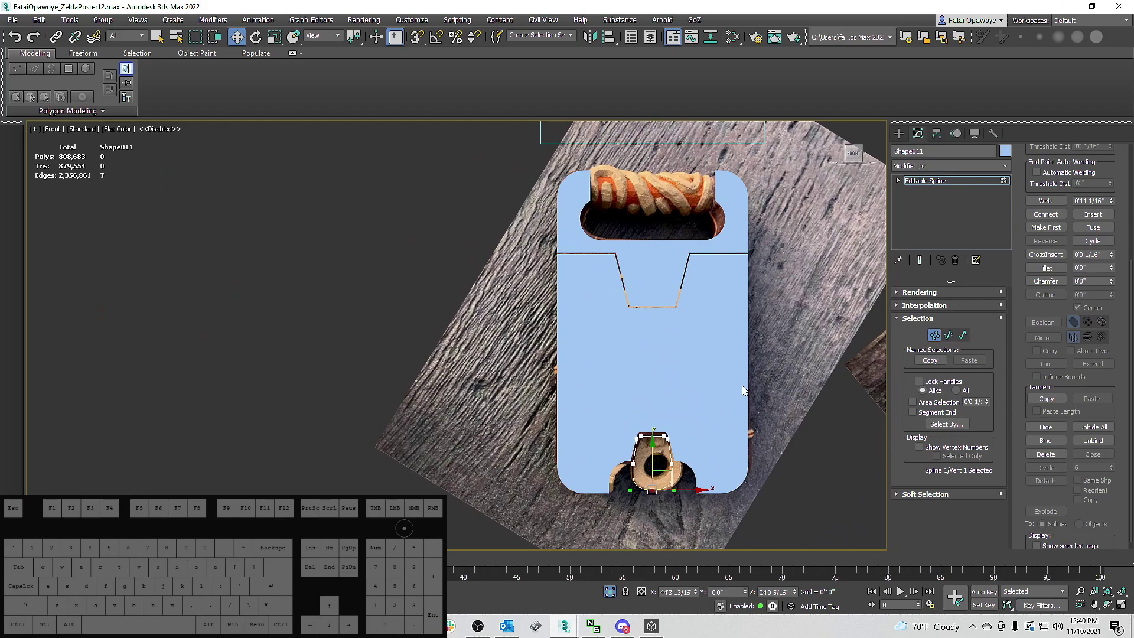
# Center the ring outline's pivot to the object.
pyautogui.click(898, 135)
pyautogui.click(916, 239)
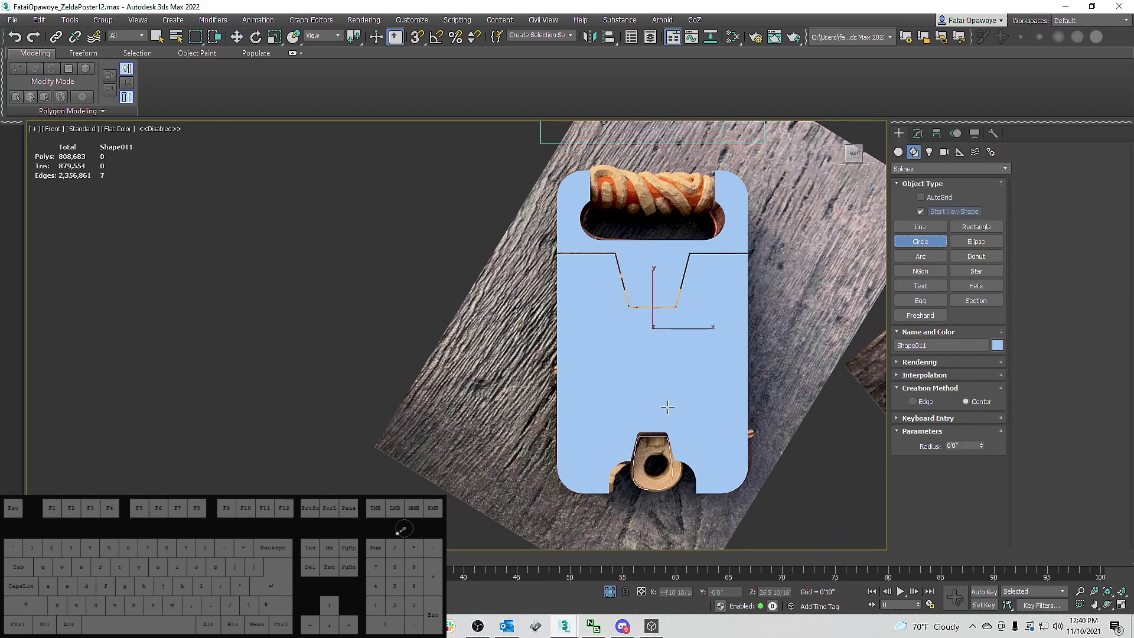
pyautogui.moveTo(776, 334); pyautogui.dragTo(777, 219, button='middle')
pyautogui.press('w')
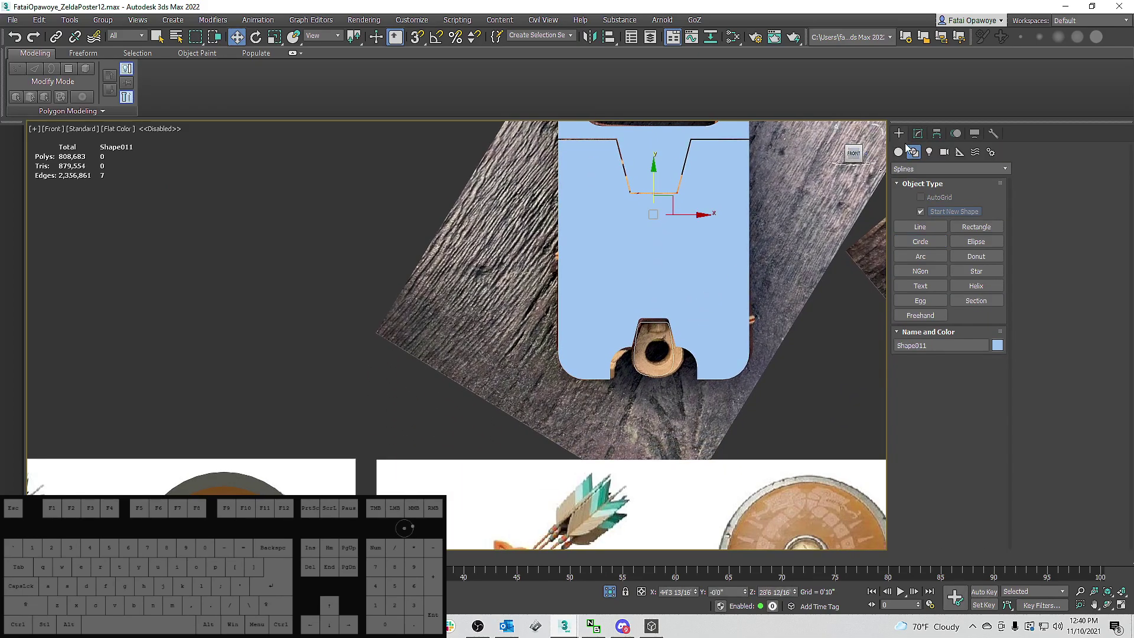
pyautogui.click(937, 135)
pyautogui.click(934, 216)
pyautogui.click(948, 277)
# Draw a circle over the ring's hole, centred within the outline.
pyautogui.click(896, 136)
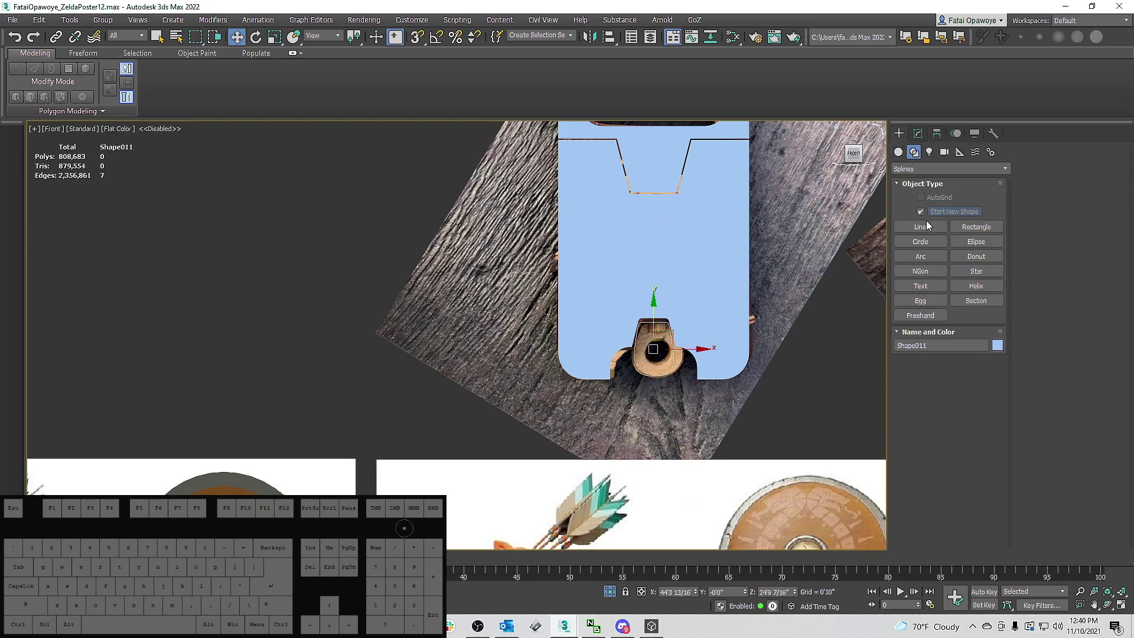
pyautogui.click(920, 241)
pyautogui.scroll(5, 649, 349)
pyautogui.moveTo(623, 333); pyautogui.dragTo(656, 333)
pyautogui.press('w')
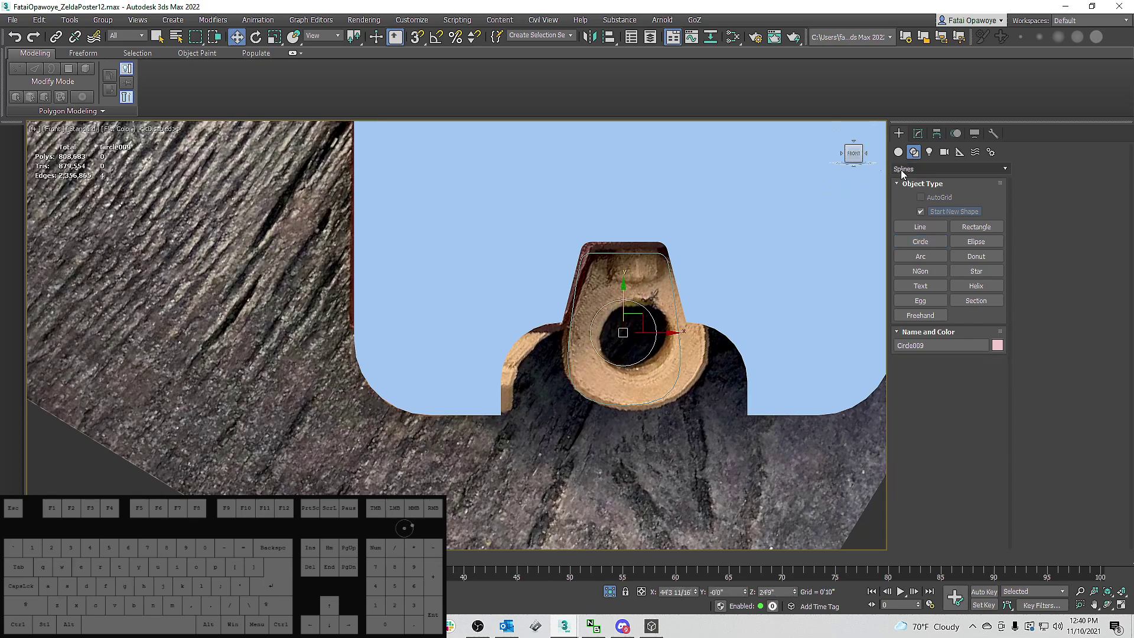
# Align the circle centre-to-centre with the ring outline in X, Y and Z and lower it over the reference hole.
pyautogui.click(609, 36)
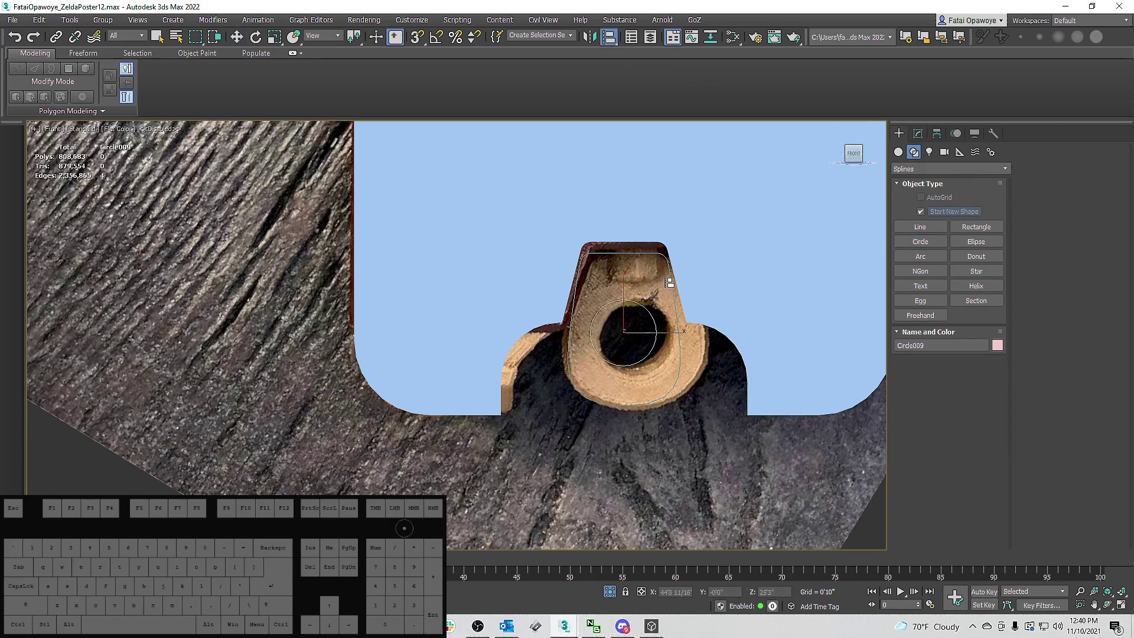
pyautogui.click(671, 279)
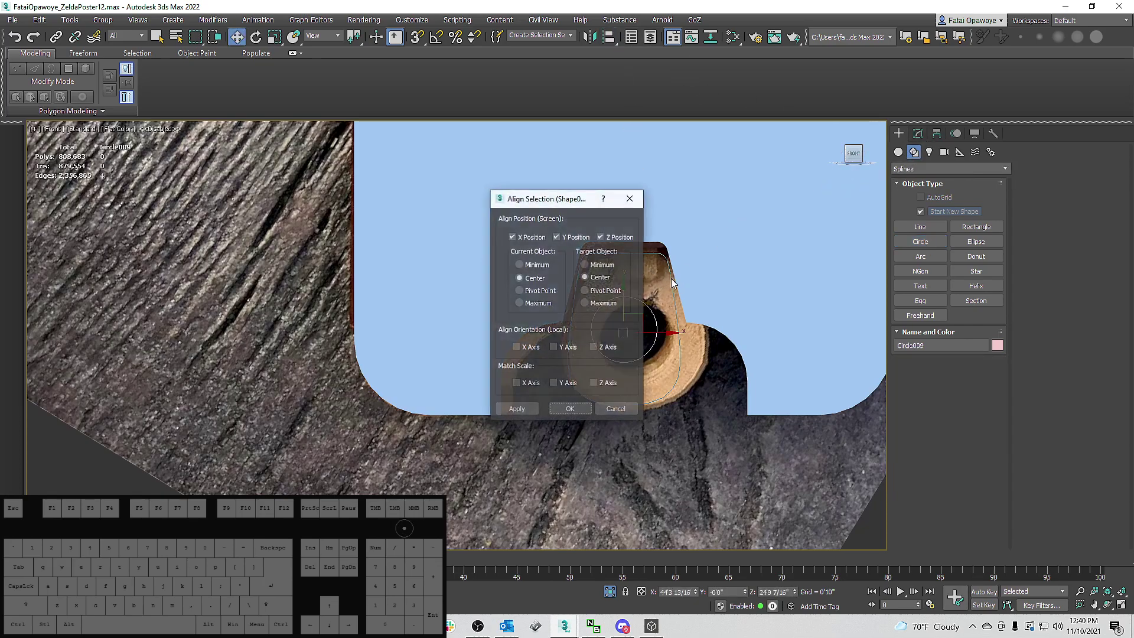
pyautogui.click(570, 409)
pyautogui.scroll(5, 649, 369)
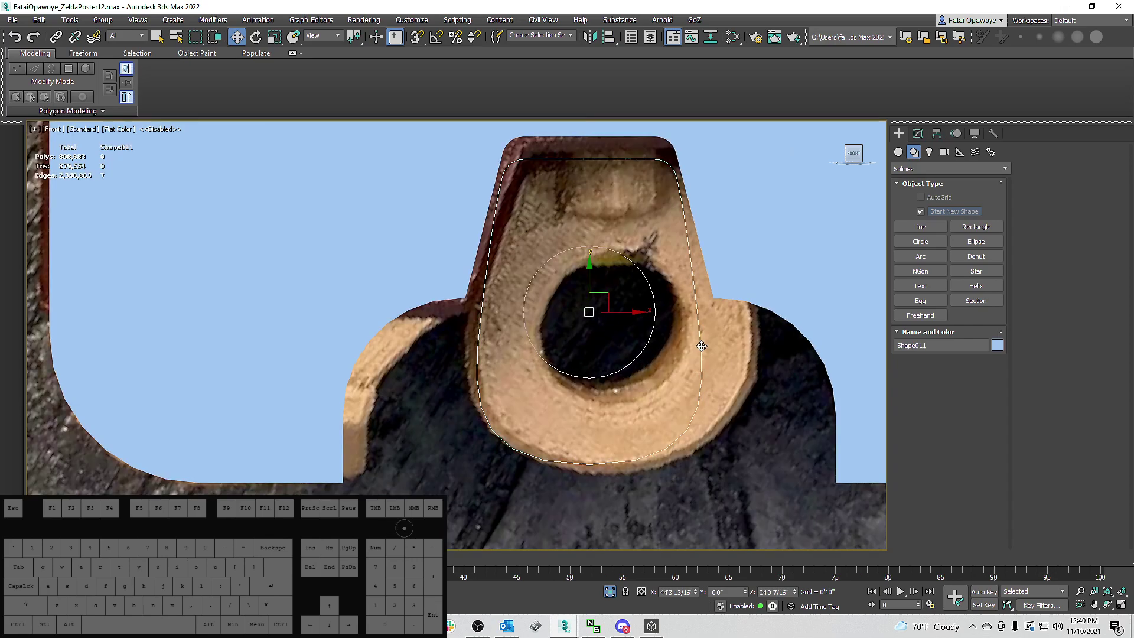
pyautogui.click(607, 251)
pyautogui.moveTo(589, 264); pyautogui.dragTo(589, 295)
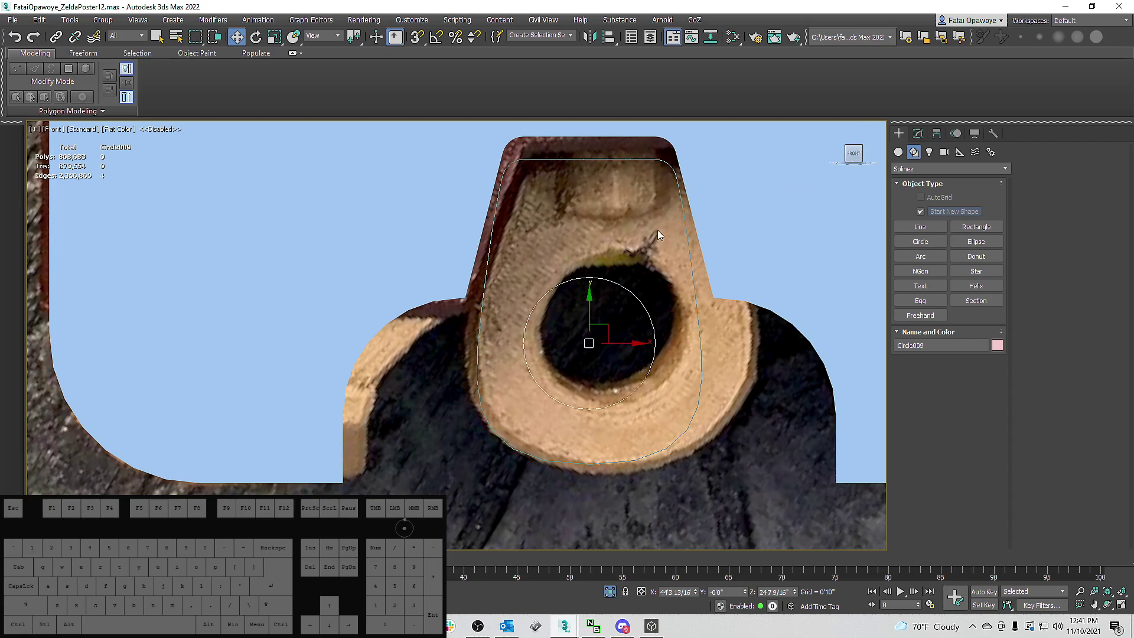
# Attach the hole circle to the ring outline and add an Edit Poly modifier to the combined shape.
pyautogui.click(684, 210)
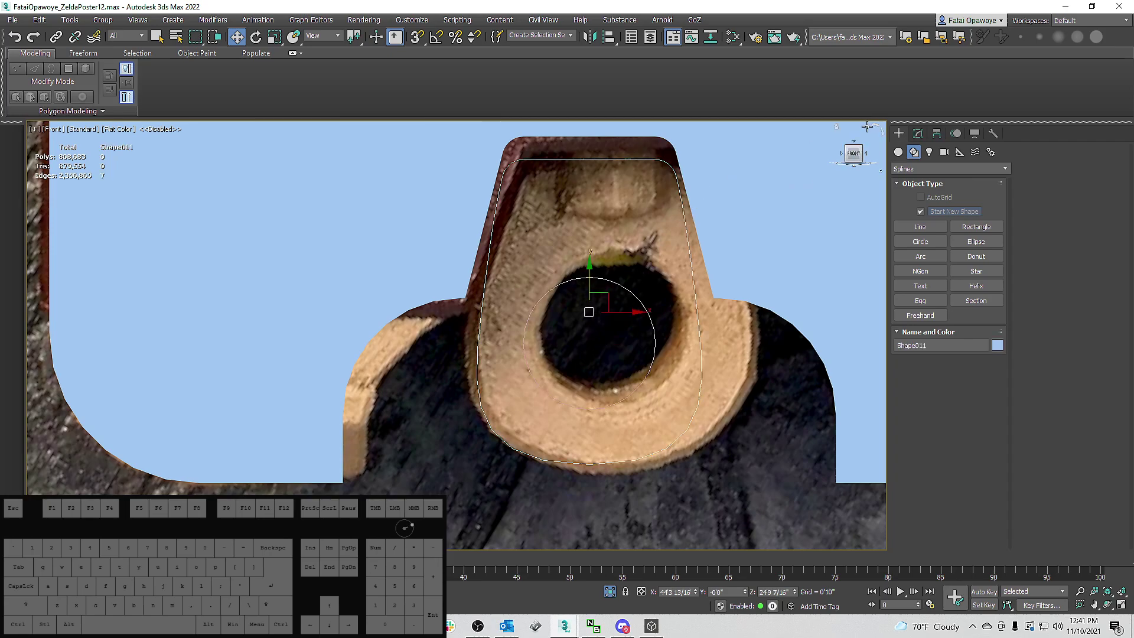
pyautogui.click(919, 134)
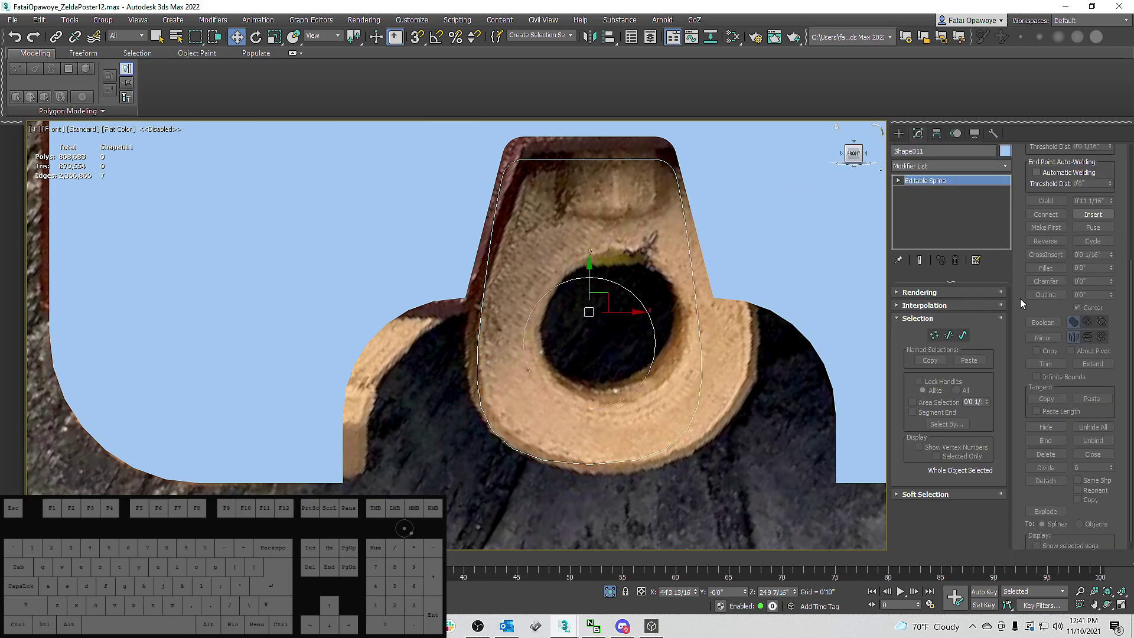
pyautogui.moveTo(1122, 227); pyautogui.dragTo(1128, 521)
pyautogui.click(1045, 212)
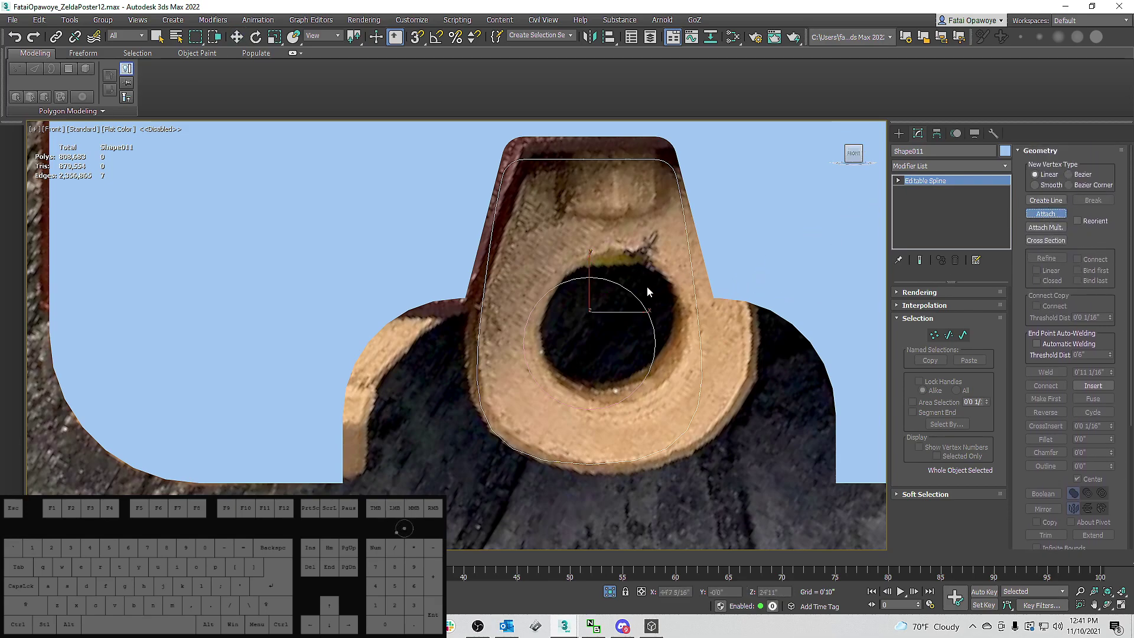
pyautogui.click(947, 167)
pyautogui.press('e')
pyautogui.click(919, 211)
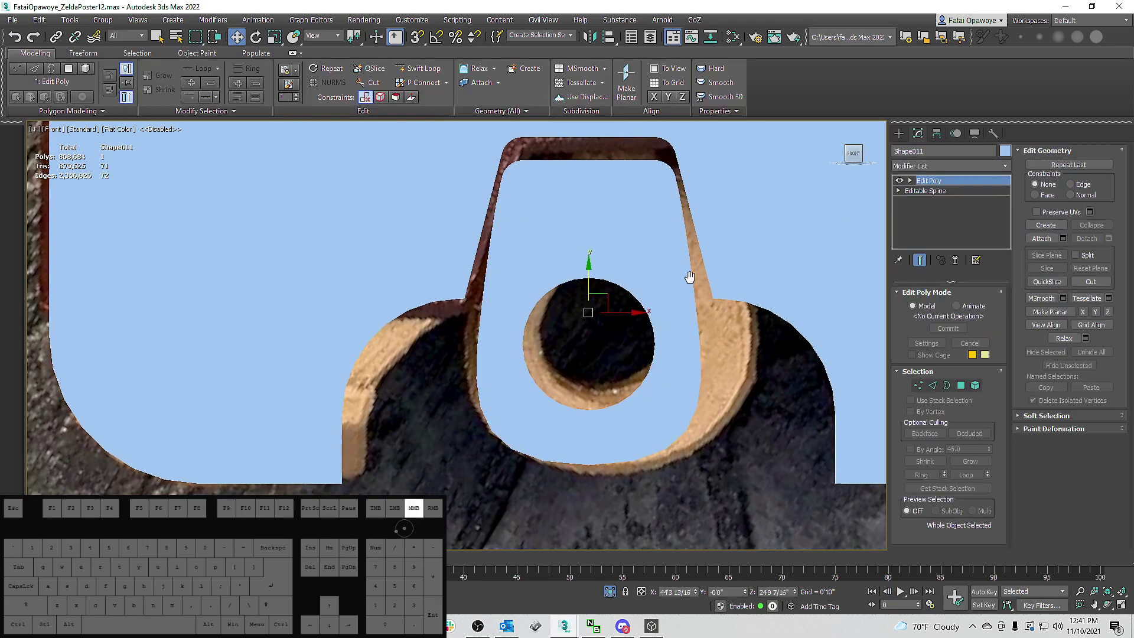
# Extend the ring's hole border inward by scaling out a new band of polygons to match the reference hole, with edged faces displayed.
pyautogui.scroll(-10, 673, 283)
pyautogui.scroll(5, 661, 288)
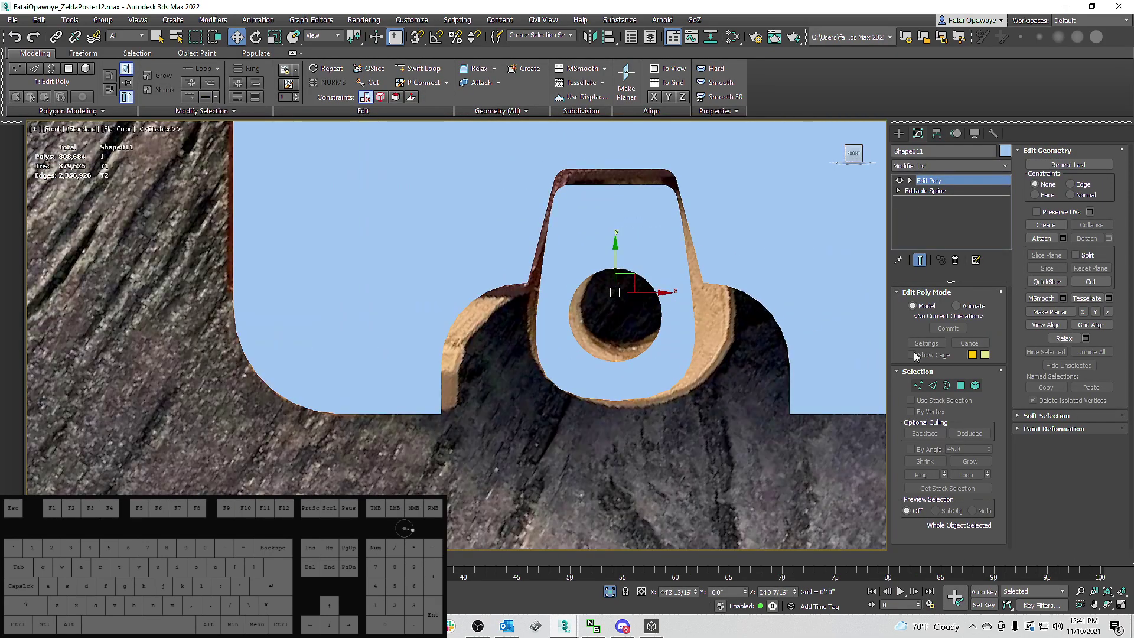
pyautogui.click(947, 385)
pyautogui.click(654, 288)
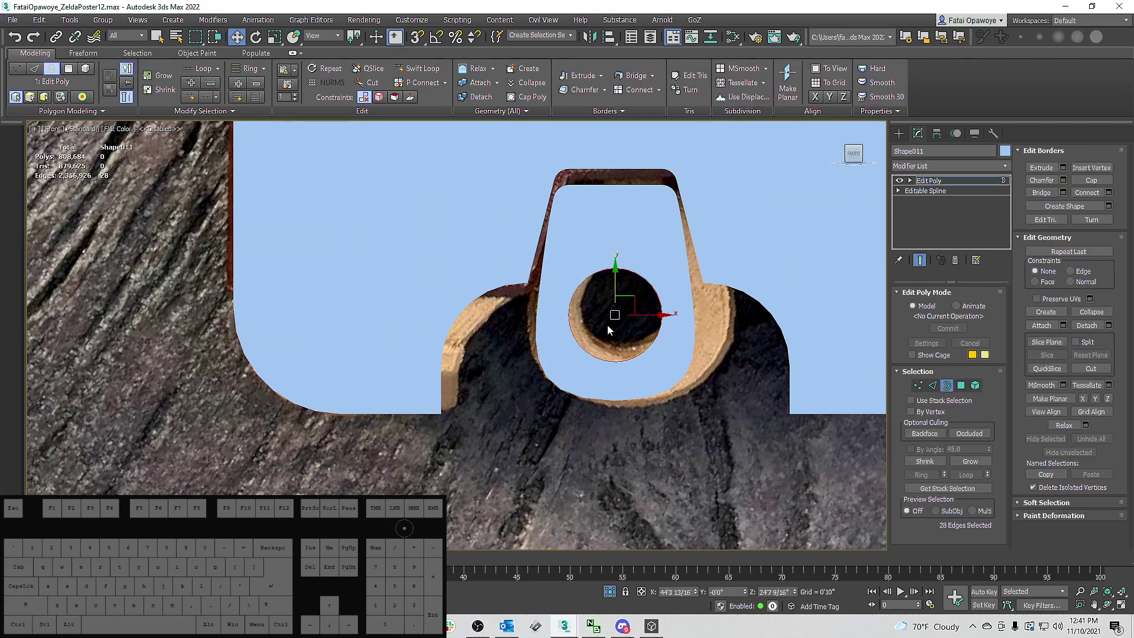
pyautogui.press('r')
pyautogui.keyDown('shift'); pyautogui.moveTo(614, 307); pyautogui.dragTo(617, 315); pyautogui.keyUp('shift')
pyautogui.press('F4')
pyautogui.moveTo(617, 315); pyautogui.dragTo(618, 319, button='middle')
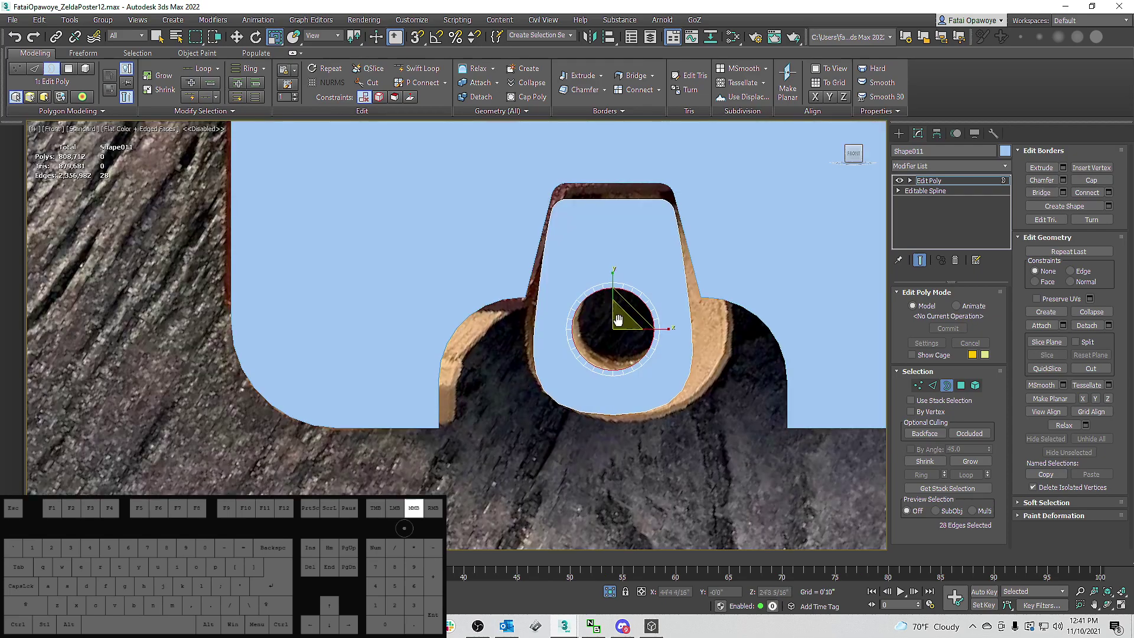
pyautogui.scroll(3, 639, 290)
# Check the ring piece's vertices and shape against the tablet's bottom cutout.
pyautogui.press('1')
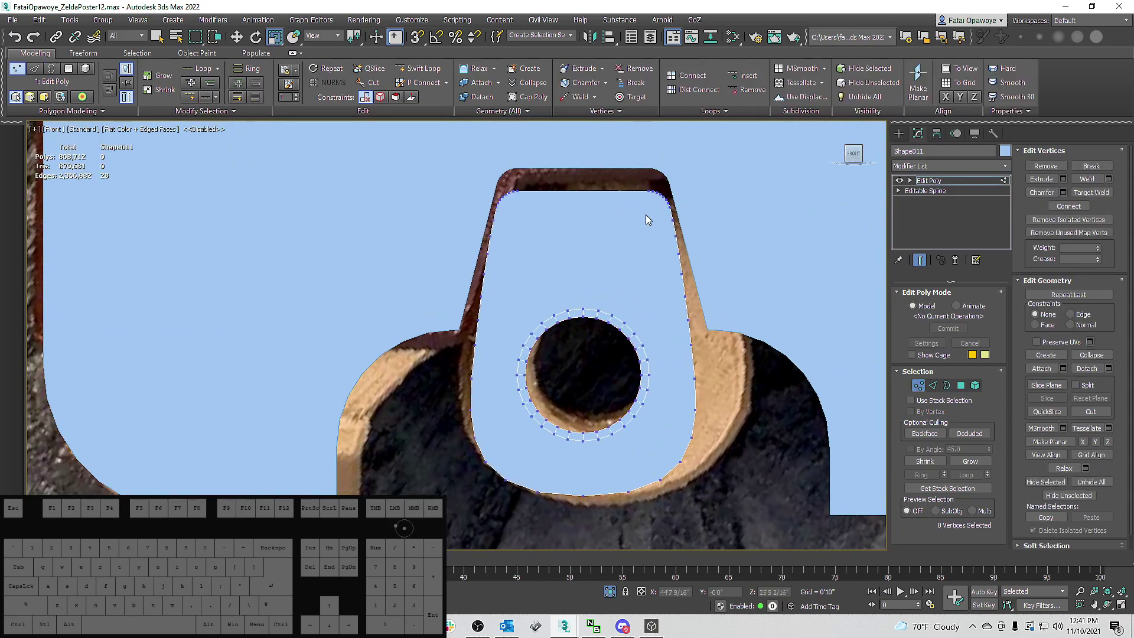
pyautogui.scroll(-3, 794, 307)
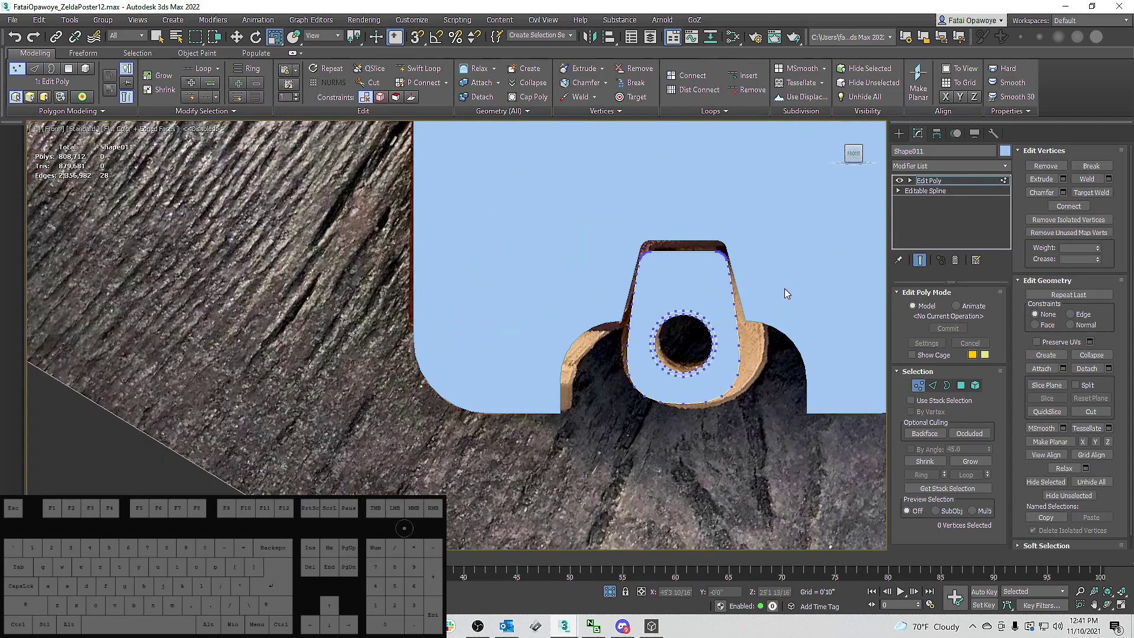
pyautogui.click(898, 134)
pyautogui.scroll(-5, 576, 295)
pyautogui.moveTo(627, 280); pyautogui.dragTo(581, 369, button='middle')
pyautogui.scroll(3, 572, 295)
pyautogui.scroll(-1, 598, 286)
pyautogui.scroll(-1, 577, 343)
pyautogui.moveTo(576, 328); pyautogui.dragTo(574, 344, button='middle')
pyautogui.scroll(3, 546, 371)
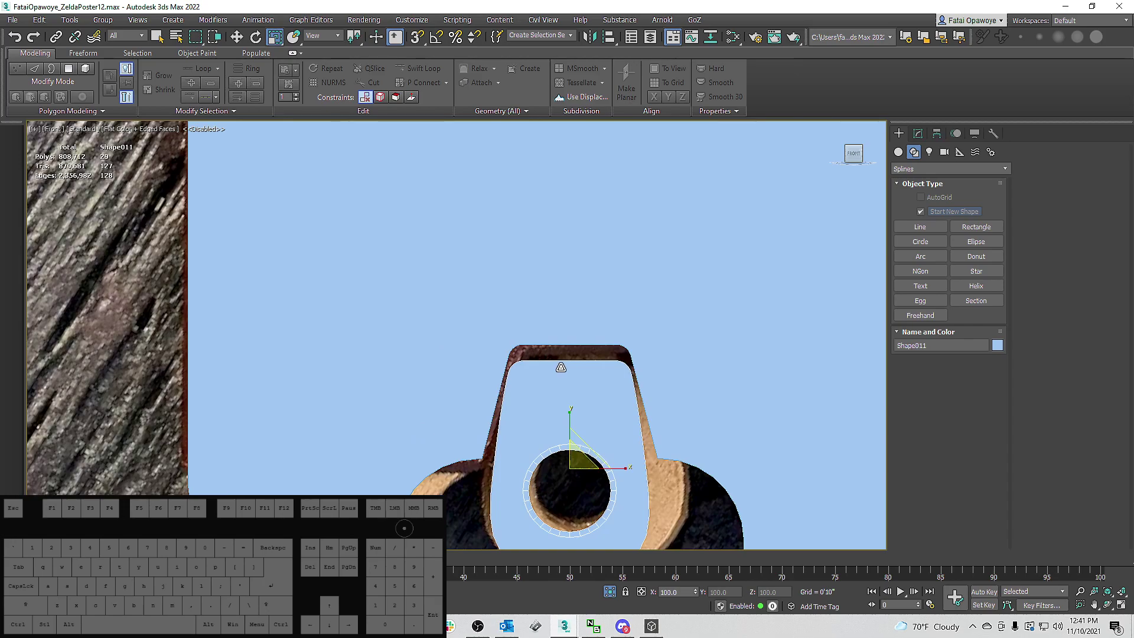
# Scale the vertices of the ring piece's rounded top corners slightly closer together horizontally.
pyautogui.click(918, 134)
pyautogui.click(918, 385)
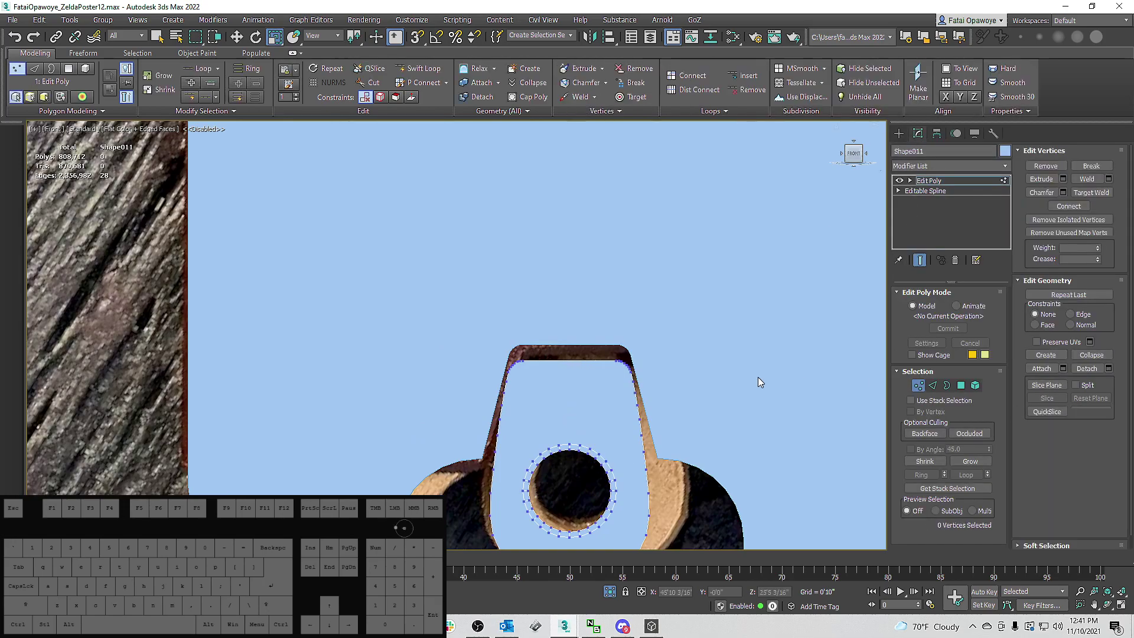
pyautogui.scroll(3, 564, 378)
pyautogui.moveTo(395, 305); pyautogui.dragTo(643, 370)
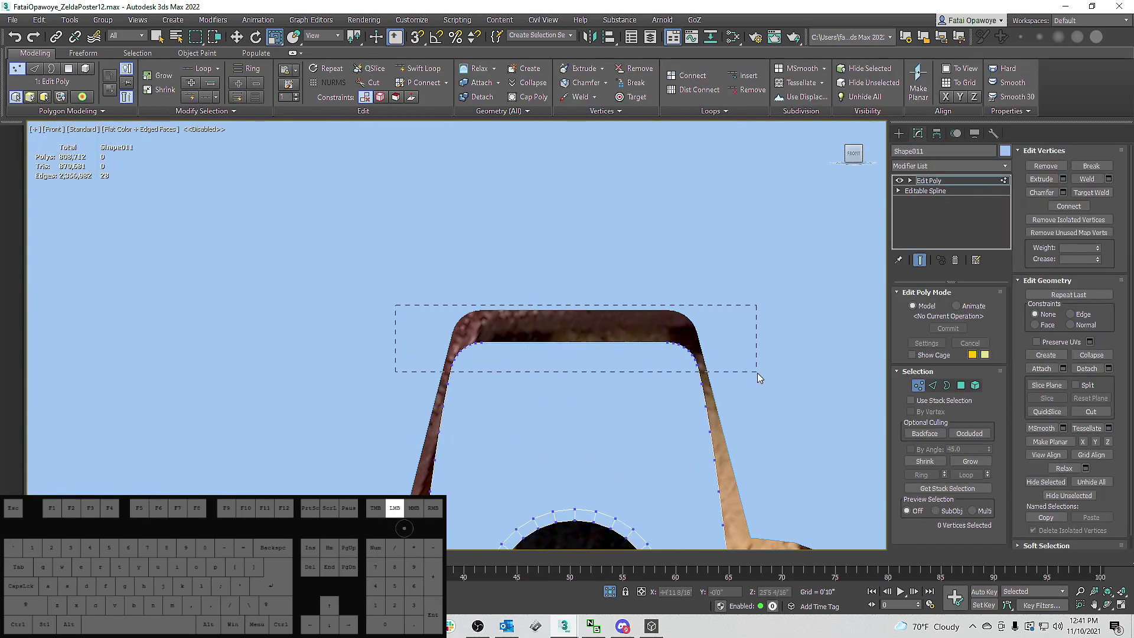
pyautogui.moveTo(757, 374); pyautogui.dragTo(757, 373)
pyautogui.scroll(-2, 715, 349)
pyautogui.moveTo(726, 336); pyautogui.dragTo(737, 329, button='middle')
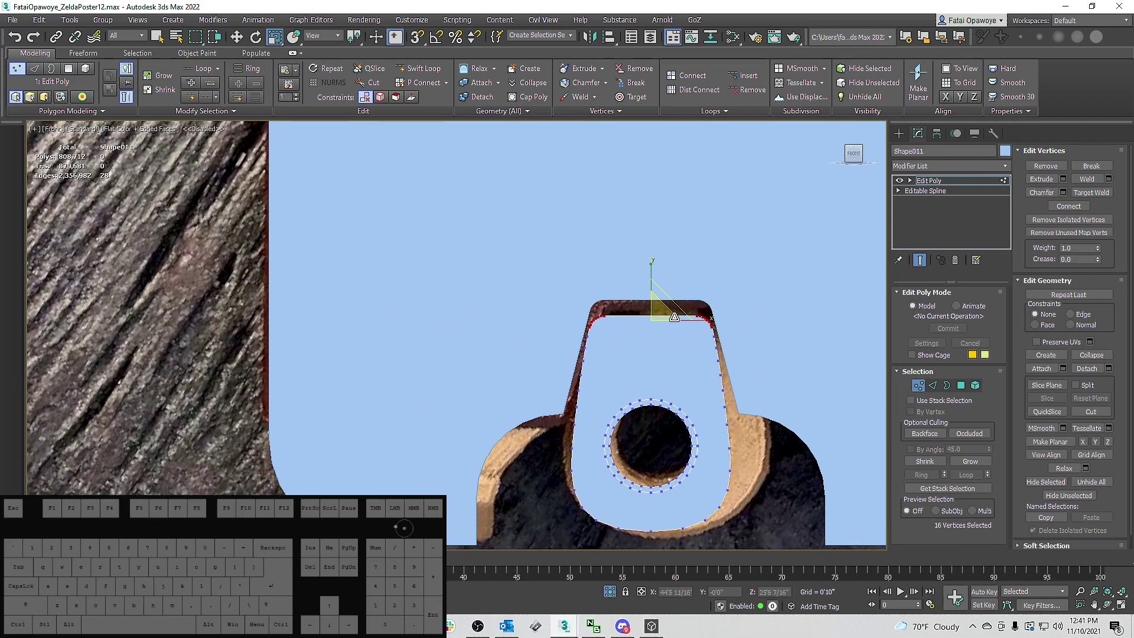
pyautogui.moveTo(701, 320); pyautogui.dragTo(692, 322)
# Scale the opposing side vertex pairs just below the ring's top corners inward horizontally to smooth the taper.
pyautogui.click(715, 337)
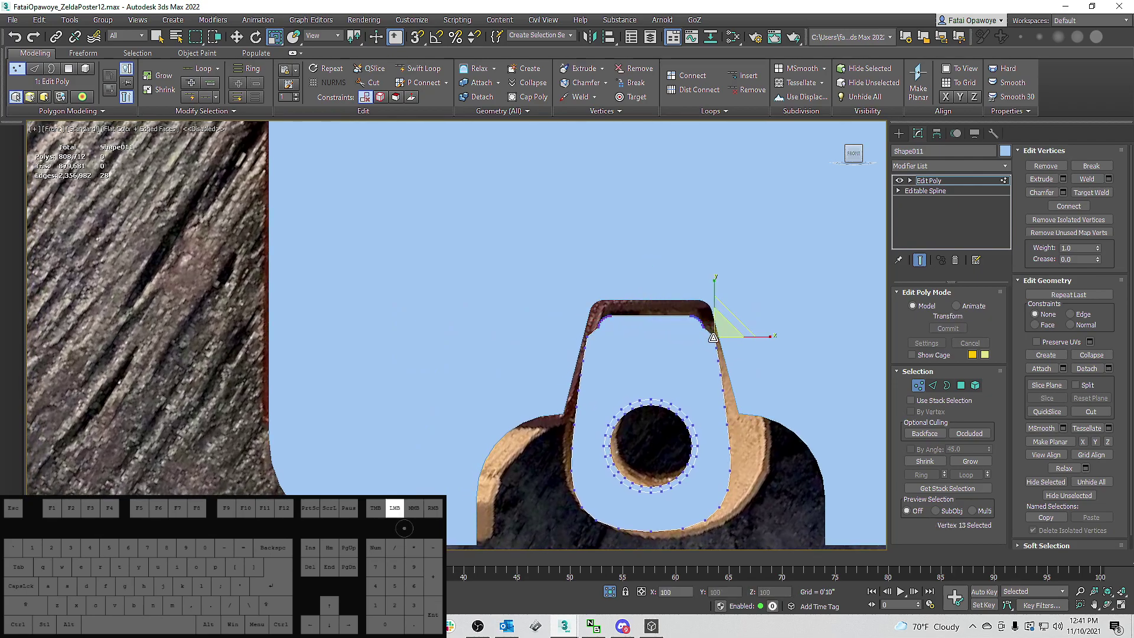
pyautogui.keyDown('ctrl'); pyautogui.click(586, 337); pyautogui.keyUp('ctrl')
pyautogui.moveTo(702, 337); pyautogui.dragTo(572, 341)
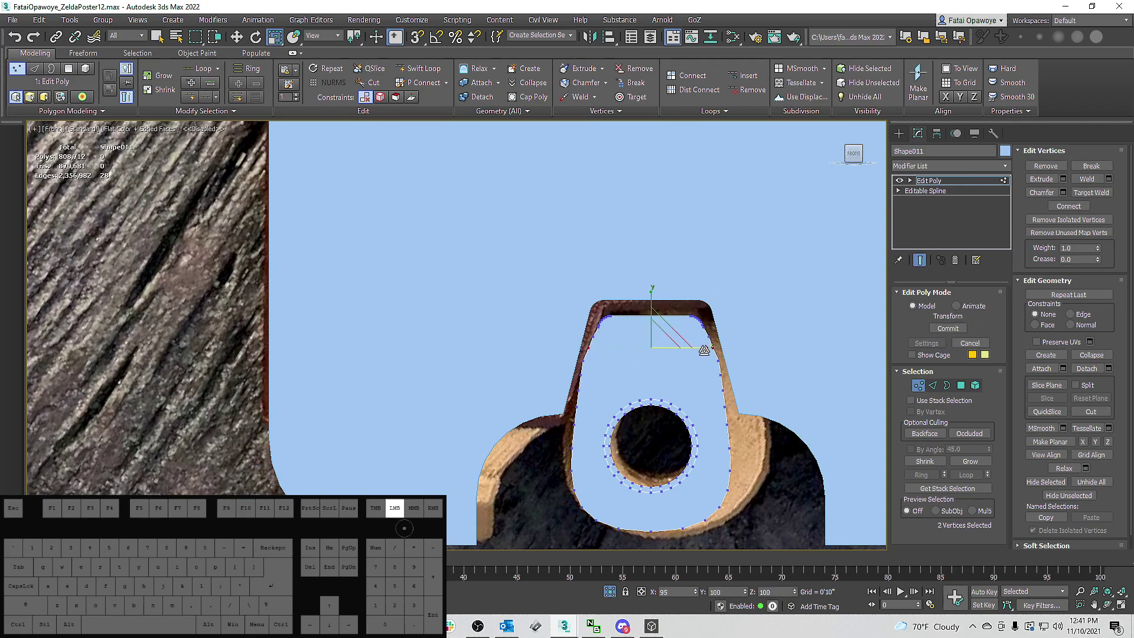
pyautogui.moveTo(705, 350); pyautogui.dragTo(576, 355)
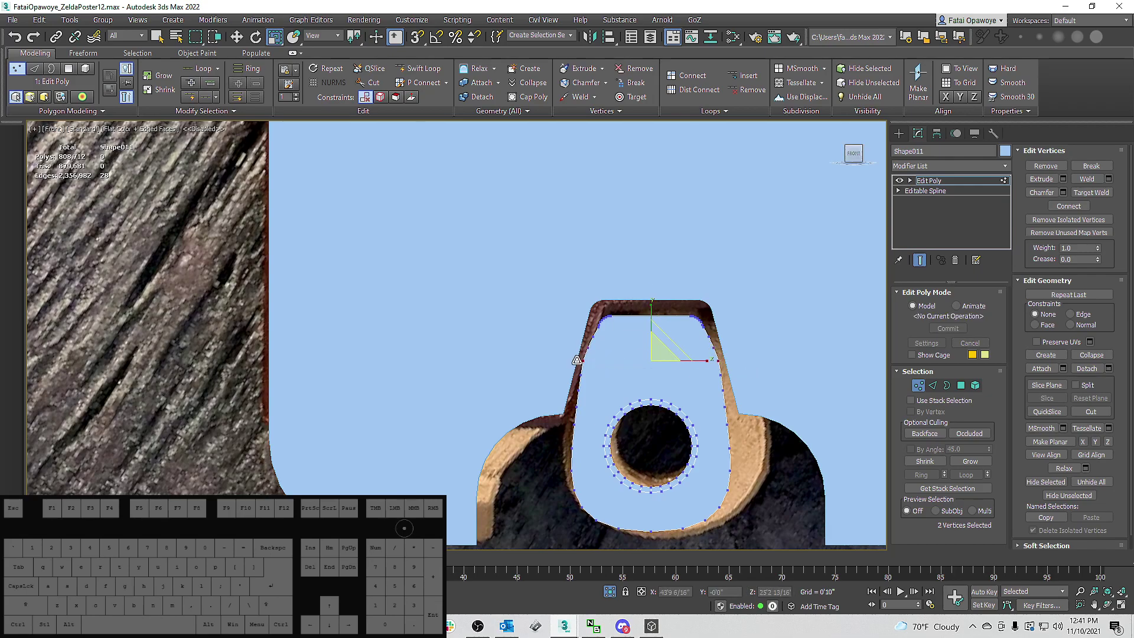
pyautogui.moveTo(693, 360); pyautogui.dragTo(698, 359)
# Inspect the tablet body from the ring up to the handle, from the front and at an angle.
pyautogui.moveTo(709, 360); pyautogui.dragTo(585, 353, button='middle')
pyautogui.scroll(-1, 738, 338)
pyautogui.scroll(-1, 738, 337)
pyautogui.scroll(-1, 695, 348)
pyautogui.moveTo(655, 327); pyautogui.dragTo(679, 401, button='middle')
pyautogui.scroll(-2, 679, 401)
pyautogui.scroll(1, 624, 289)
pyautogui.moveTo(625, 289); pyautogui.dragTo(630, 350, button='middle')
pyautogui.scroll(1, 656, 242)
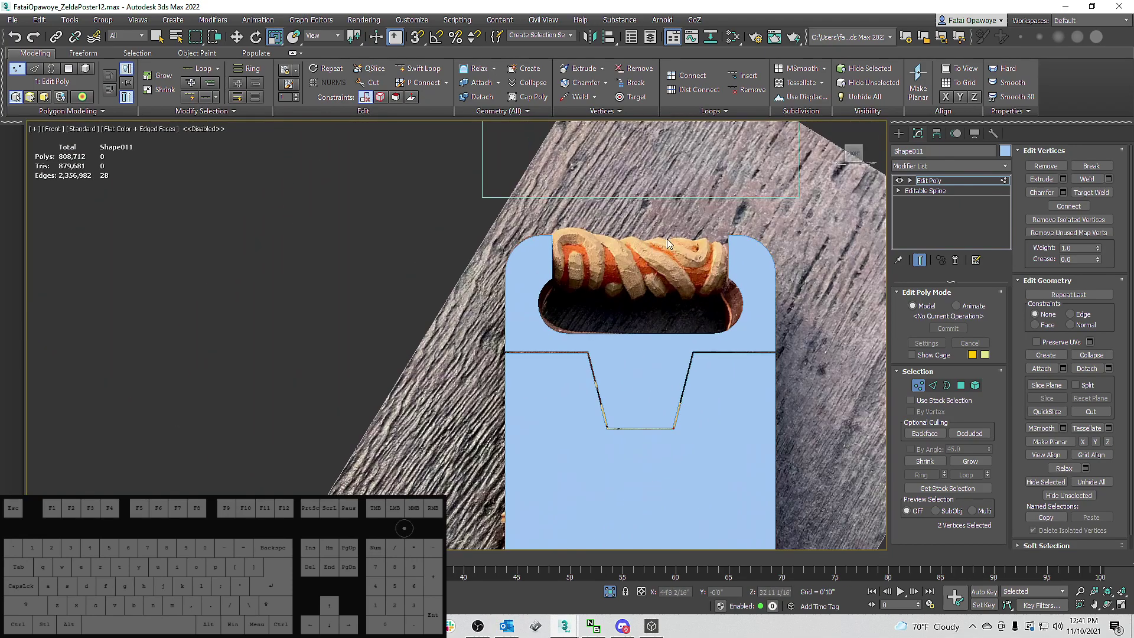
pyautogui.click(898, 133)
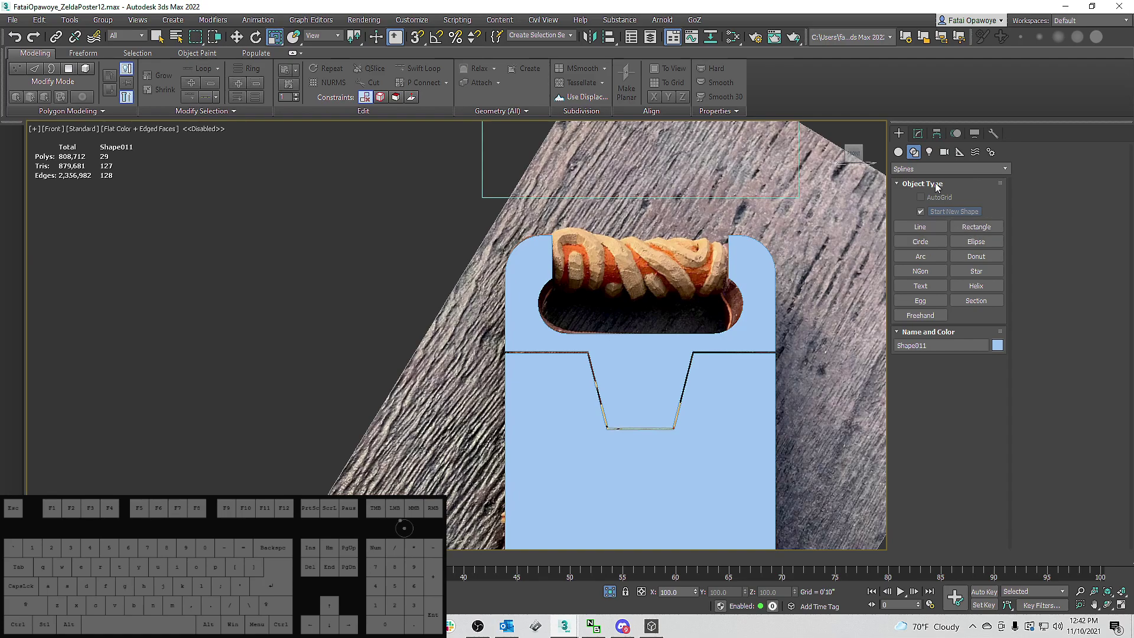
pyautogui.click(901, 152)
pyautogui.keyDown('alt'); pyautogui.moveTo(885, 235); pyautogui.dragTo(856, 326, button='middle'); pyautogui.keyUp('alt')
pyautogui.scroll(3, 706, 344)
# Select the tablet body and cut its Edit Poly modifier from the stack.
pyautogui.click(703, 345)
pyautogui.scroll(-2, 694, 333)
pyautogui.press('w')
pyautogui.scroll(1, 688, 323)
pyautogui.keyDown('alt'); pyautogui.moveTo(686, 321); pyautogui.dragTo(718, 304, button='middle'); pyautogui.keyUp('alt')
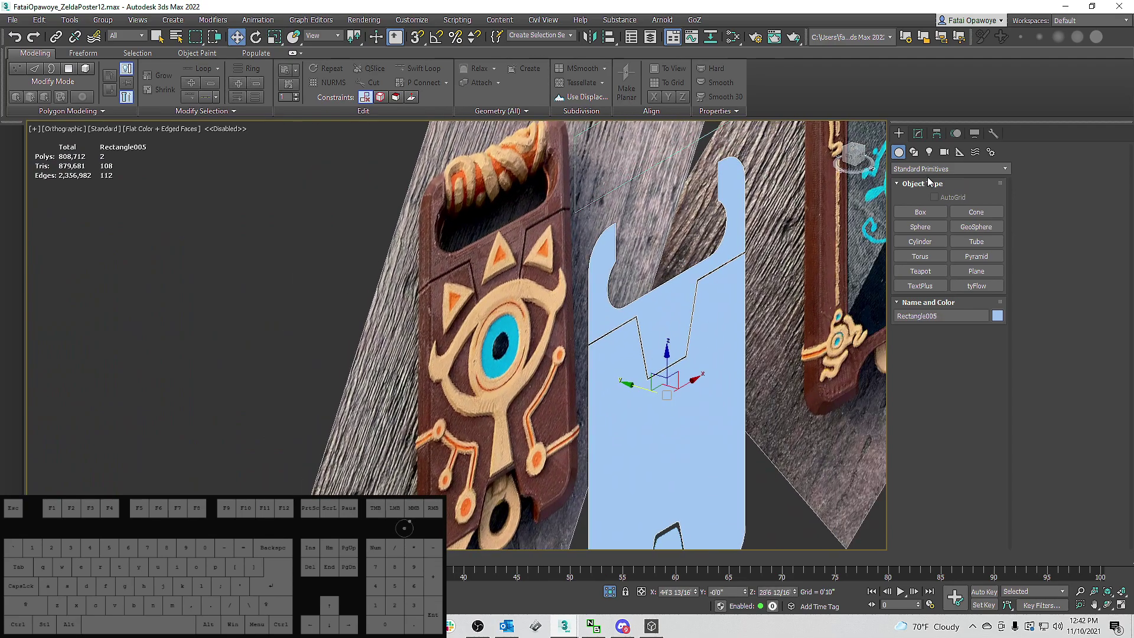
pyautogui.click(917, 134)
pyautogui.scroll(3, 739, 282)
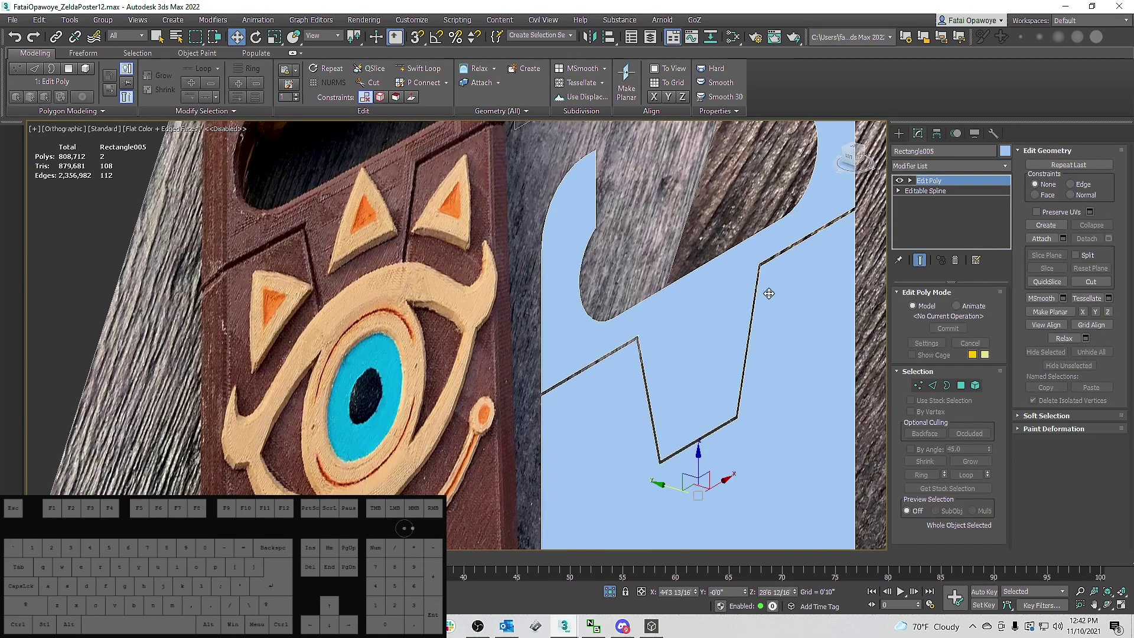
pyautogui.click(980, 166)
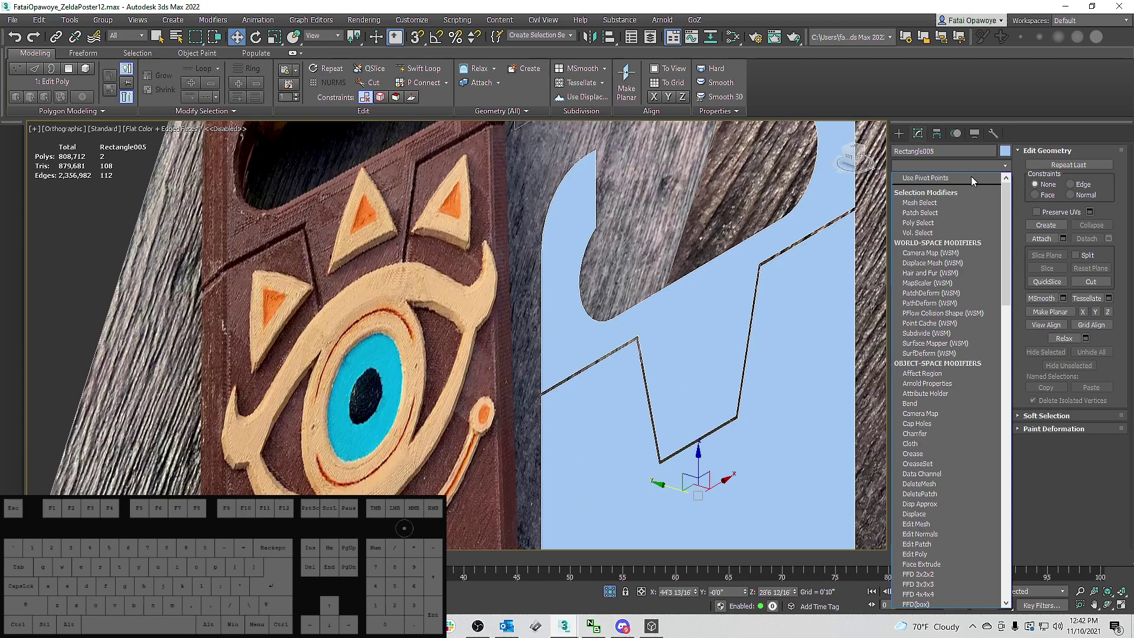
pyautogui.click(956, 179)
pyautogui.rightClick(936, 182)
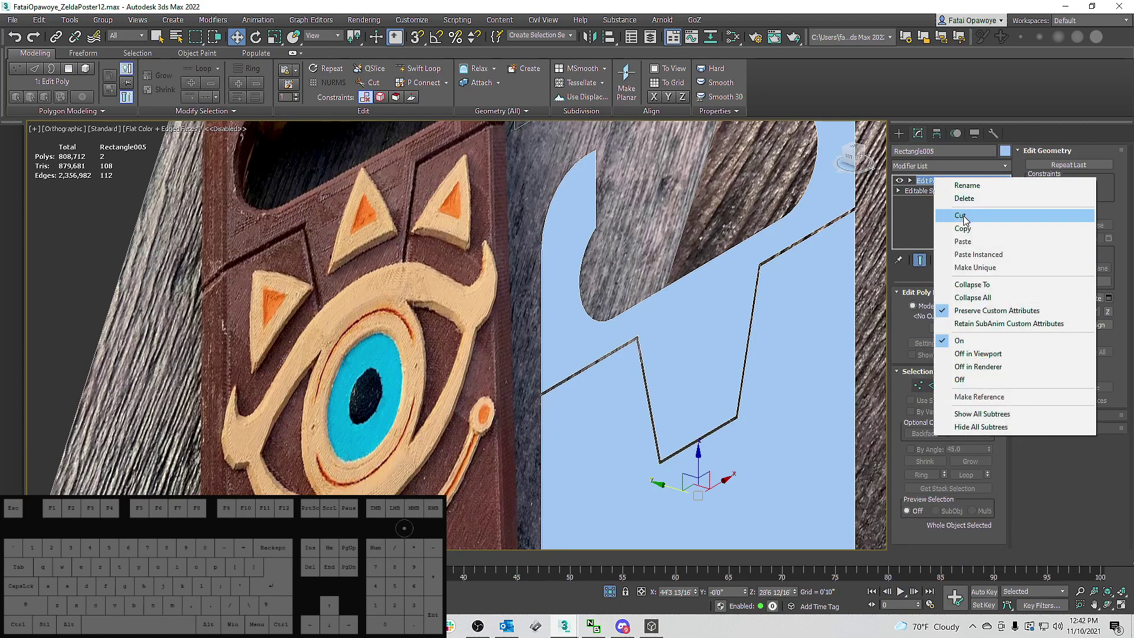
pyautogui.click(960, 216)
# Add a Bevel modifier to the tablet body with Level 1 height 0'6" and Level 2 outline -0'0 13/16".
pyautogui.click(971, 166)
pyautogui.press('b')
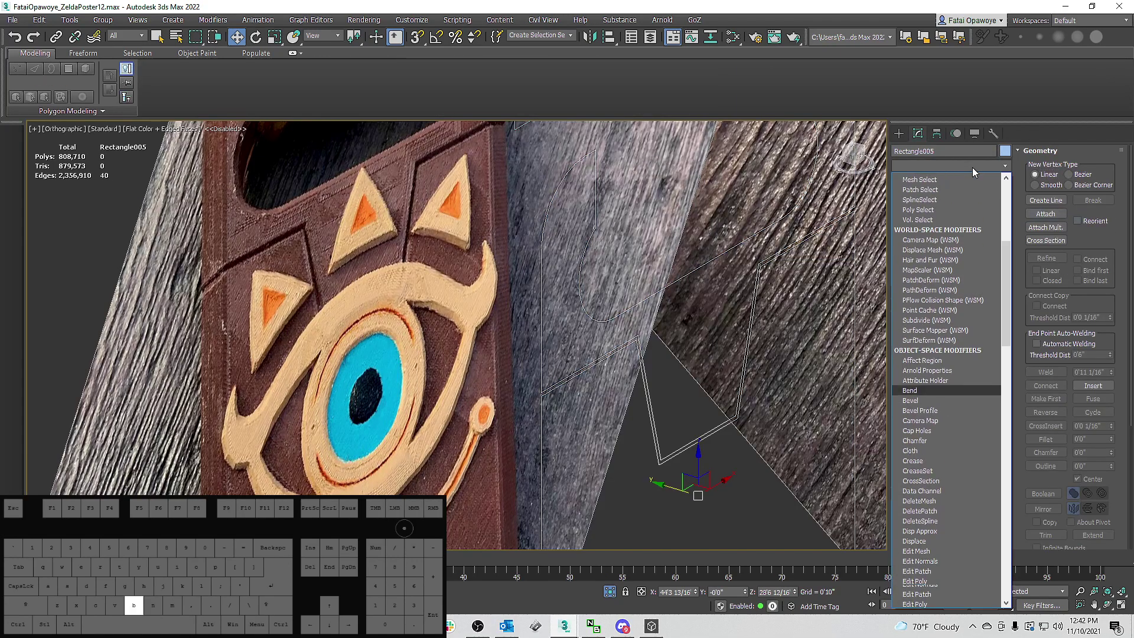
pyautogui.click(923, 187)
pyautogui.keyDown('alt'); pyautogui.moveTo(708, 271); pyautogui.dragTo(676, 231, button='middle'); pyautogui.keyUp('alt')
pyautogui.scroll(5, 760, 278)
pyautogui.scroll(-2, 883, 286)
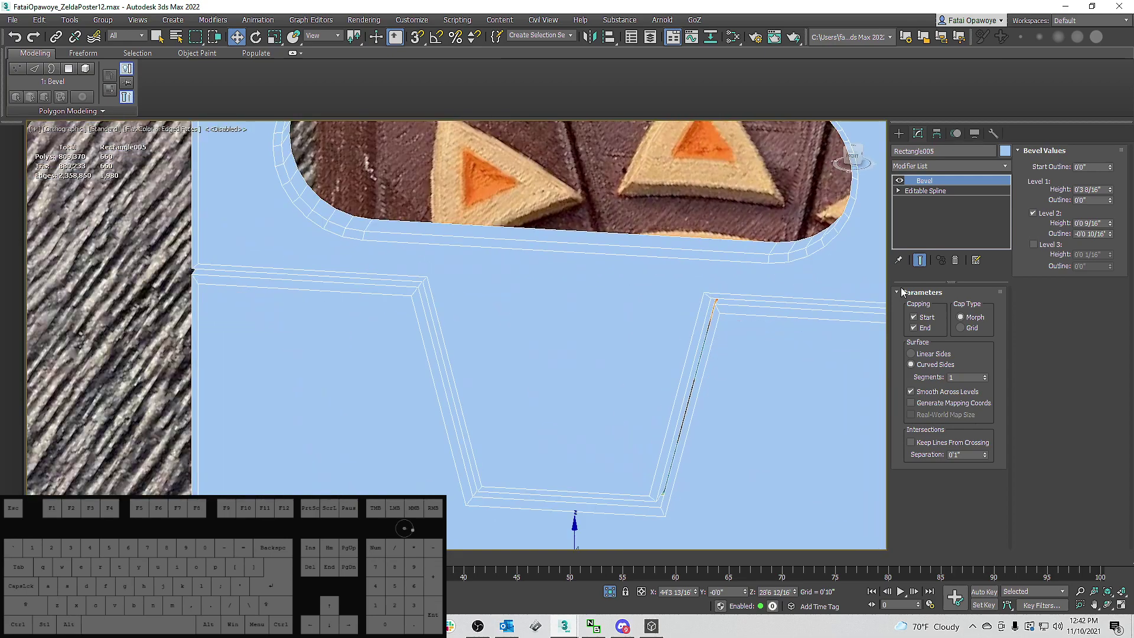
pyautogui.moveTo(1110, 190); pyautogui.dragTo(1110, 194)
pyautogui.hotkey('ctrl', 'z')
pyautogui.moveTo(1111, 235); pyautogui.dragTo(1110, 233)
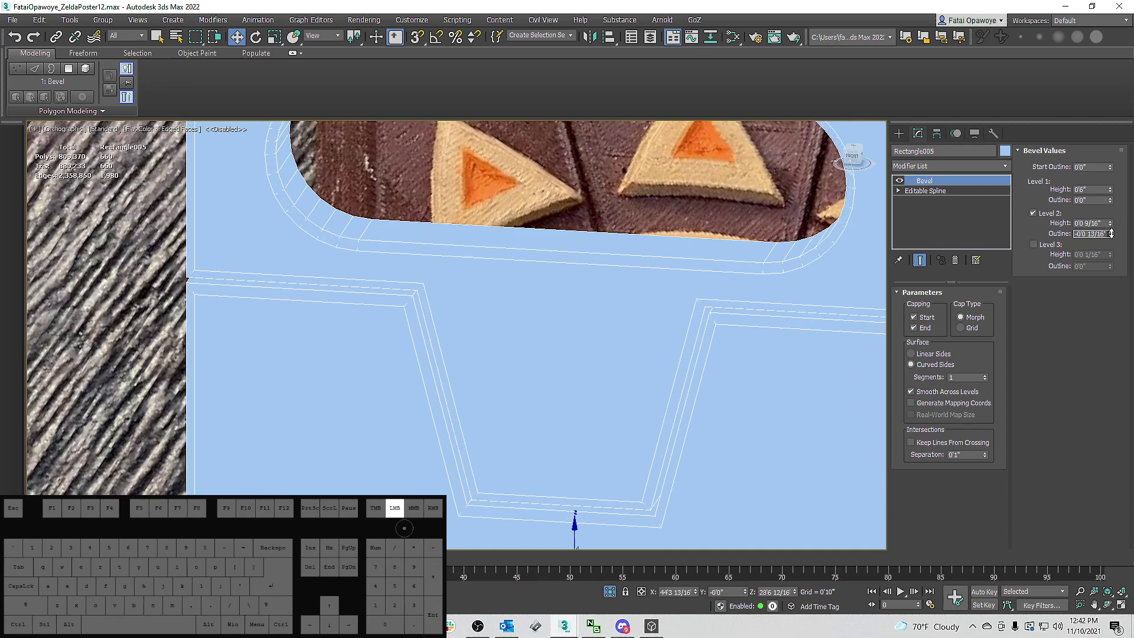
# Turn off edged faces and switch the viewport to Default Shading to show the bevelled tablet body.
pyautogui.scroll(-6, 527, 275)
pyautogui.moveTo(527, 275)
pyautogui.keyDown('alt'); pyautogui.mouseDown(button='middle')
pyautogui.moveTo(597, 278)
pyautogui.moveTo(543, 289)
pyautogui.moveTo(537, 261)
pyautogui.mouseUp(button='middle'); pyautogui.keyUp('alt')
pyautogui.scroll(-4, 544, 289)
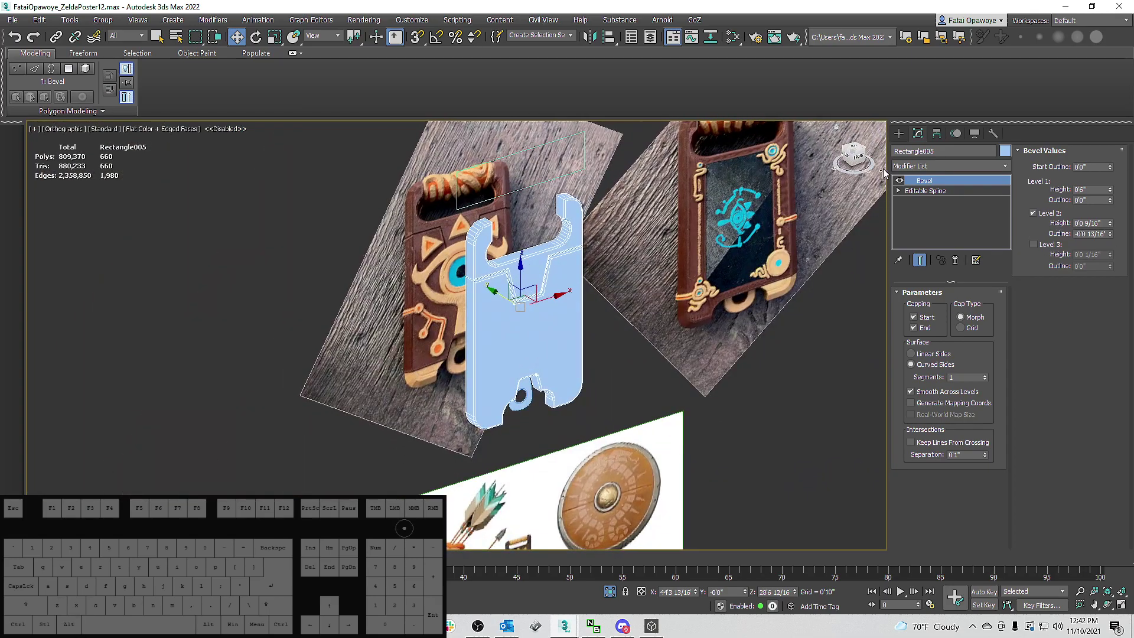
pyautogui.click(898, 134)
pyautogui.keyDown('alt'); pyautogui.moveTo(655, 289); pyautogui.dragTo(522, 424, button='middle'); pyautogui.keyUp('alt')
pyautogui.scroll(3, 598, 279)
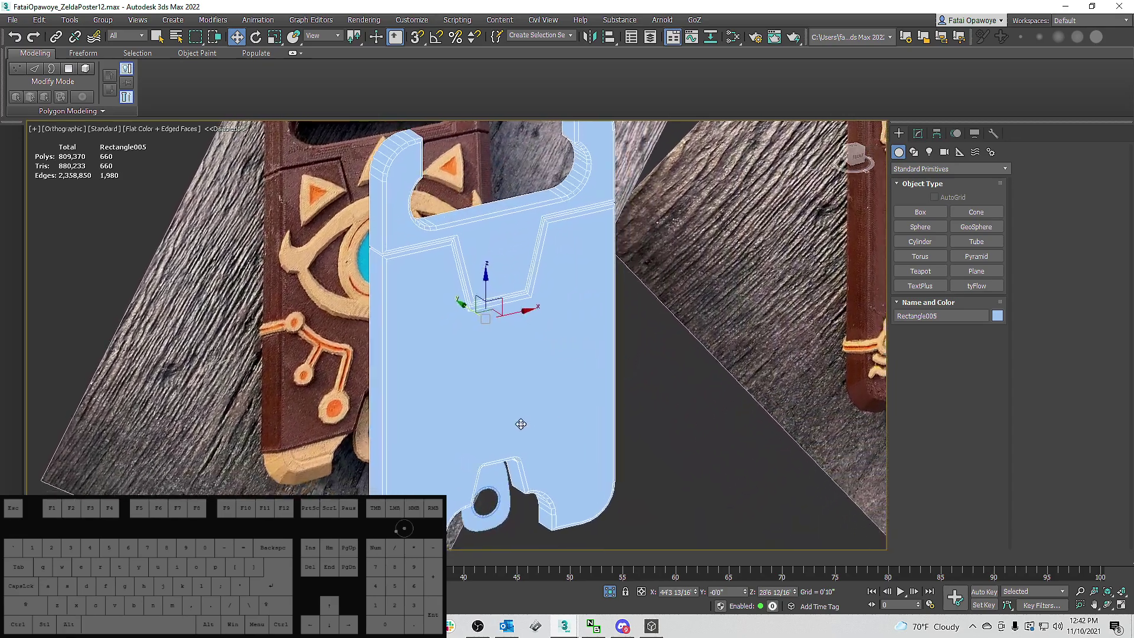
pyautogui.scroll(-3, 522, 424)
pyautogui.press('F4')
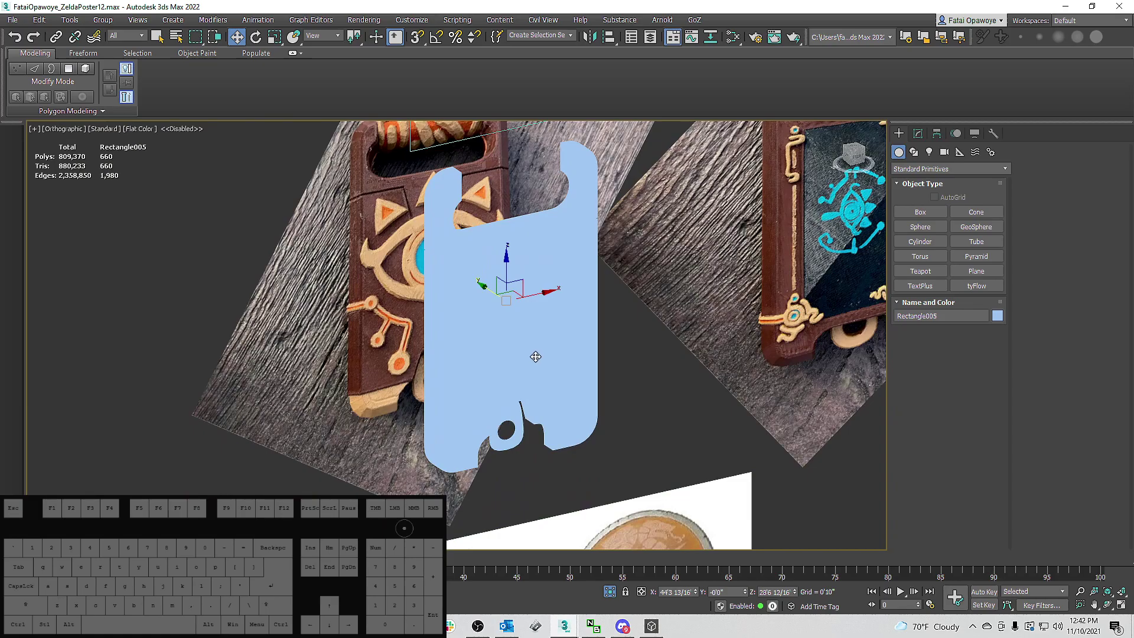
pyautogui.click(136, 129)
pyautogui.click(171, 139)
# Inspect the tablet body's bevelled edges and the ring cutout against the reference from several angles.
pyautogui.moveTo(585, 328)
pyautogui.keyDown('alt'); pyautogui.mouseDown(button='middle')
pyautogui.moveTo(604, 316)
pyautogui.moveTo(593, 310)
pyautogui.mouseUp(button='middle'); pyautogui.keyUp('alt')
pyautogui.scroll(4, 528, 253)
pyautogui.keyDown('alt'); pyautogui.moveTo(529, 254); pyautogui.dragTo(529, 284, button='middle'); pyautogui.keyUp('alt')
pyautogui.scroll(-3, 529, 285)
pyautogui.moveTo(529, 285); pyautogui.dragTo(549, 260, button='middle')
pyautogui.scroll(-2, 545, 307)
pyautogui.moveTo(543, 324); pyautogui.dragTo(585, 293, button='middle')
pyautogui.moveTo(525, 408); pyautogui.dragTo(576, 325, button='middle')
pyautogui.scroll(5, 527, 386)
# Select the tablet body and copy its Bevel modifier from the stack.
pyautogui.click(562, 352)
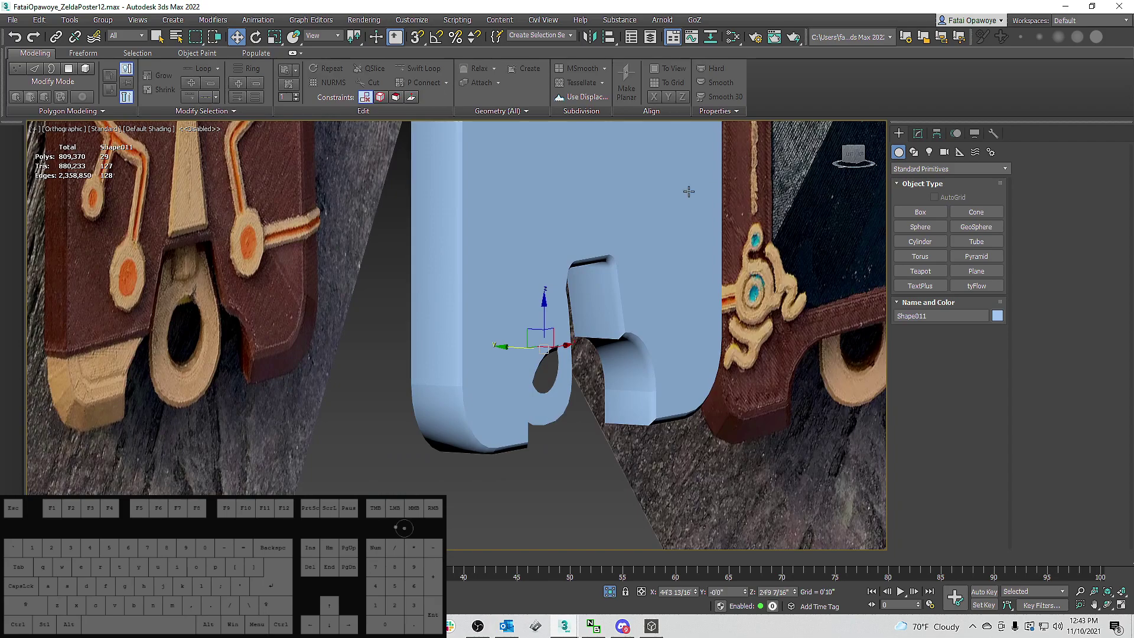
pyautogui.click(648, 203)
pyautogui.scroll(-4, 648, 202)
pyautogui.moveTo(648, 203); pyautogui.dragTo(617, 294, button='middle')
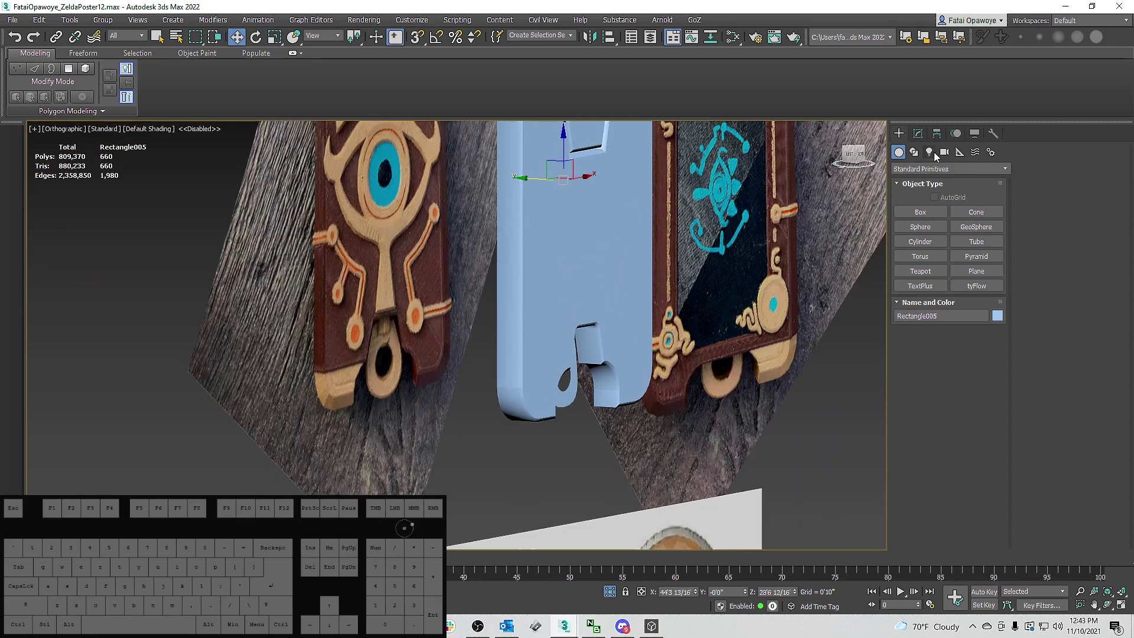
pyautogui.click(918, 135)
pyautogui.rightClick(921, 180)
pyautogui.click(951, 230)
# Select the bottom ring piece and cut its Edit Poly modifier from the stack.
pyautogui.click(685, 349)
pyautogui.rightClick(951, 184)
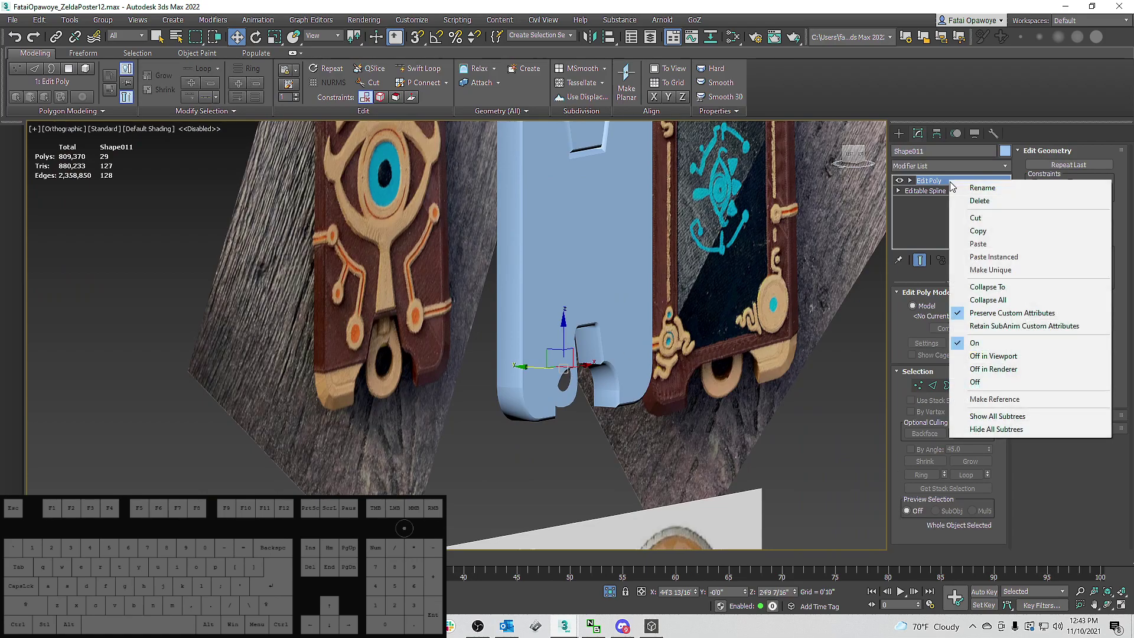
pyautogui.click(931, 189)
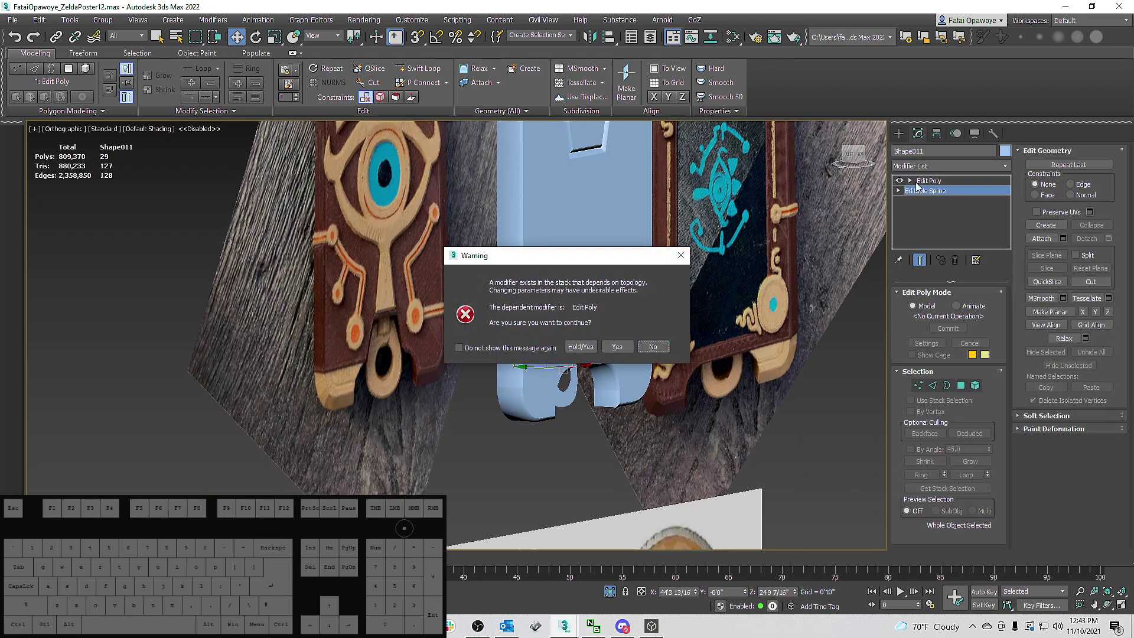
pyautogui.click(683, 256)
pyautogui.rightClick(932, 184)
pyautogui.click(956, 222)
# Copy the tablet body's Bevel modifier and paste it as an instance onto the bottom ring piece.
pyautogui.click(600, 229)
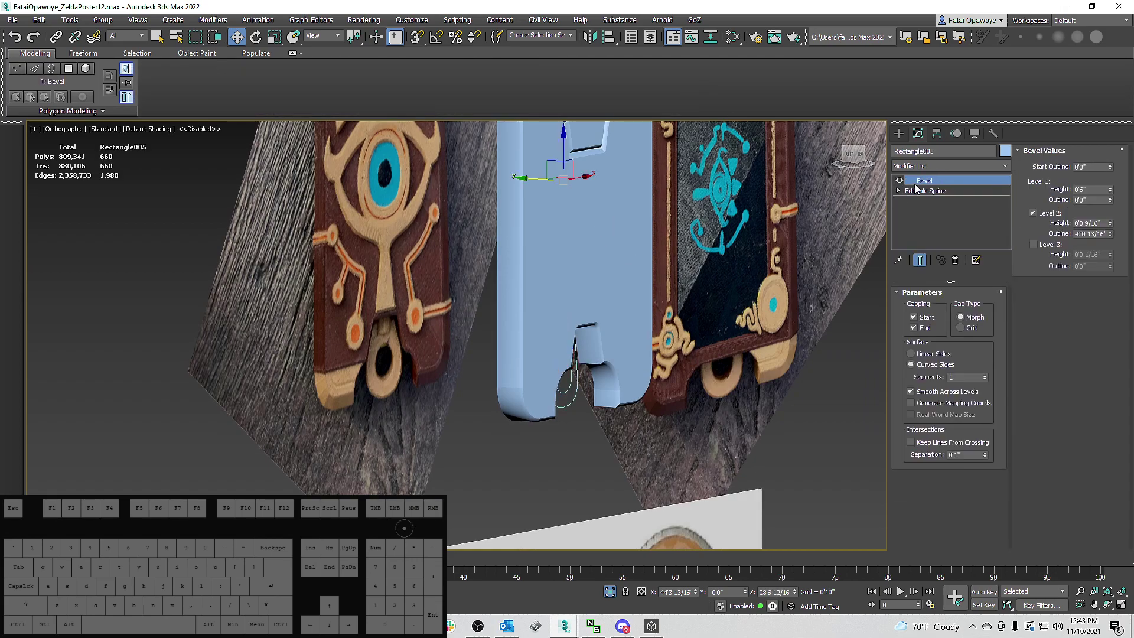
pyautogui.rightClick(917, 180)
pyautogui.click(950, 232)
pyautogui.click(572, 370)
pyautogui.rightClick(923, 182)
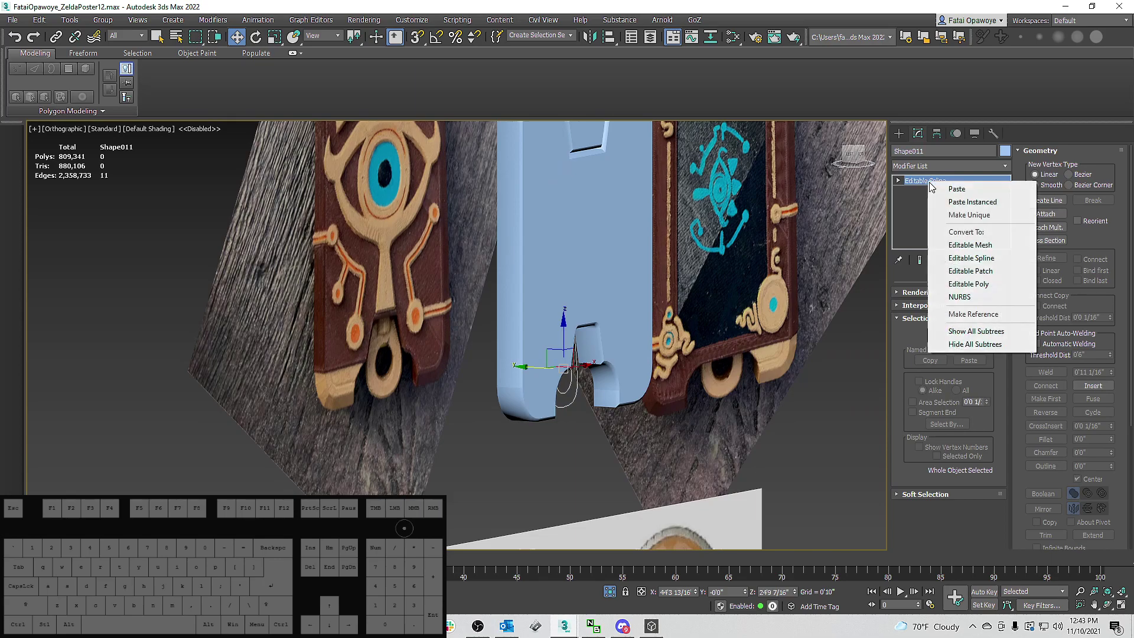
pyautogui.click(967, 204)
# Undo a trial change to the body's Level 1 bevel height and set its Level 1 outline to 0'0 3/16".
pyautogui.keyDown('alt'); pyautogui.moveTo(708, 265); pyautogui.dragTo(626, 278, button='middle'); pyautogui.keyUp('alt')
pyautogui.click(659, 274)
pyautogui.moveTo(1110, 191); pyautogui.dragTo(1110, 195)
pyautogui.hotkey('ctrl', 'z')
pyautogui.moveTo(684, 276)
pyautogui.keyDown('alt'); pyautogui.mouseDown(button='middle')
pyautogui.moveTo(657, 281)
pyautogui.moveTo(693, 209)
pyautogui.moveTo(673, 207)
pyautogui.moveTo(682, 266)
pyautogui.mouseUp(button='middle'); pyautogui.keyUp('alt')
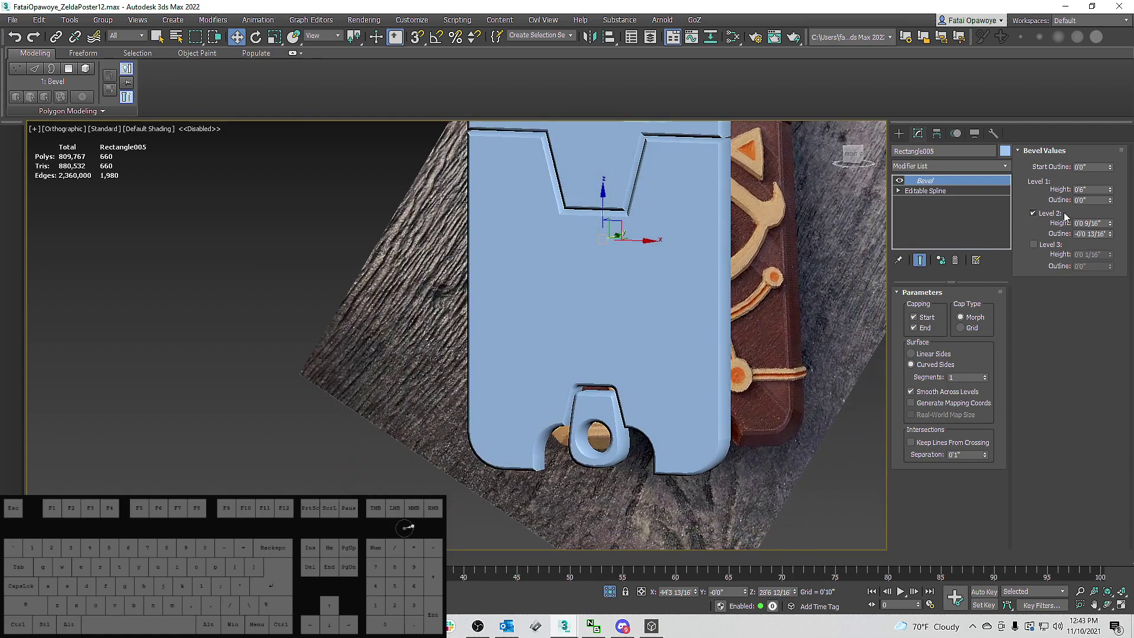
pyautogui.moveTo(1109, 201); pyautogui.dragTo(1111, 201)
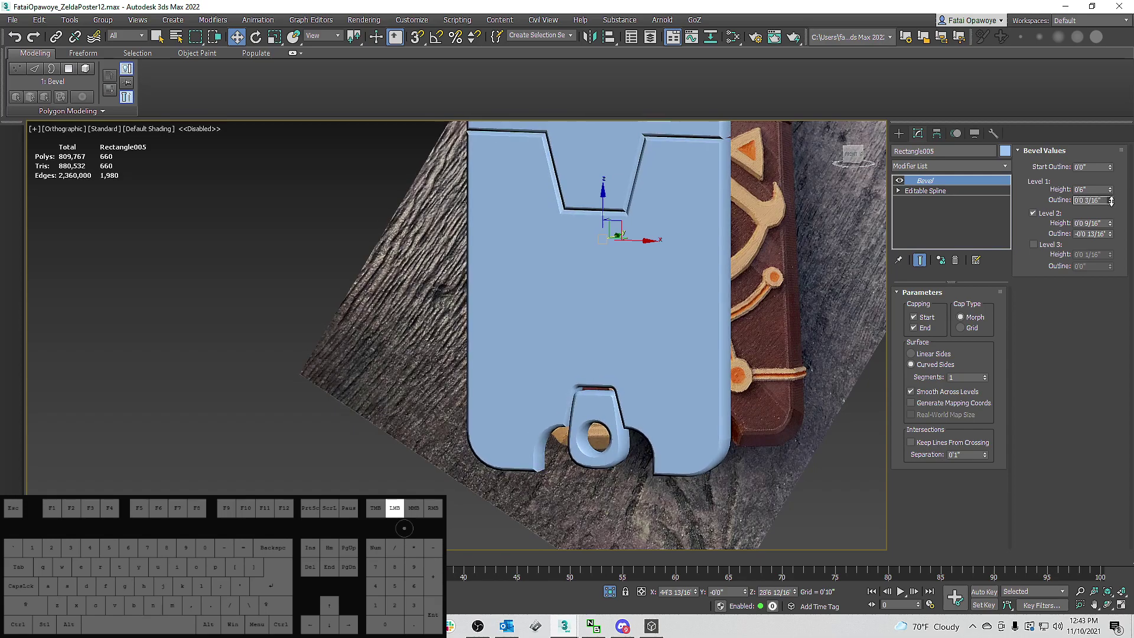
# Turn on edged faces to check the mesh of the bevelled tablet body.
pyautogui.moveTo(569, 290)
pyautogui.keyDown('alt'); pyautogui.mouseDown(button='middle')
pyautogui.moveTo(585, 228)
pyautogui.moveTo(576, 172)
pyautogui.moveTo(657, 184)
pyautogui.moveTo(653, 210)
pyautogui.moveTo(632, 212)
pyautogui.moveTo(633, 199)
pyautogui.moveTo(511, 218)
pyautogui.moveTo(724, 205)
pyautogui.moveTo(653, 210)
pyautogui.moveTo(589, 246)
pyautogui.moveTo(525, 228)
pyautogui.mouseUp(button='middle'); pyautogui.keyUp('alt')
pyautogui.press('F4')
pyautogui.press('F3')
pyautogui.press('F3')
pyautogui.press('space')
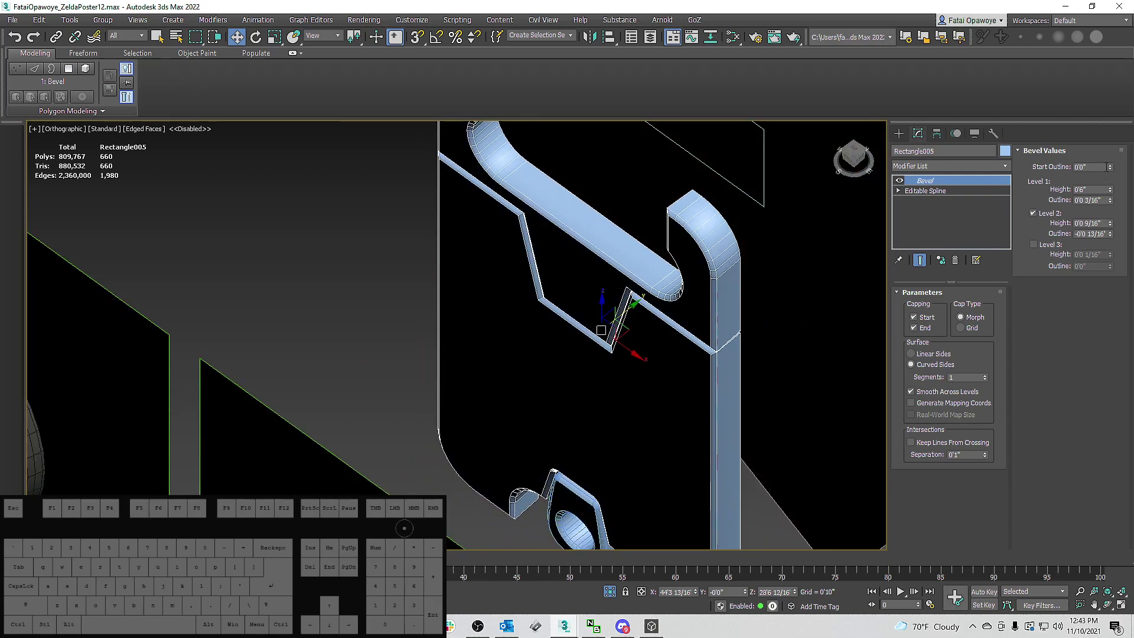
# Try a different Start Outline on the tablet body's Bevel modifier and undo the change.
pyautogui.moveTo(1110, 168); pyautogui.dragTo(1113, 172)
pyautogui.hotkey('ctrl', 'z')
pyautogui.hotkey('ctrl', 'z')
# Examine the bevelled tablet body's edges, panel seams and open back side from several angles.
pyautogui.keyDown('alt'); pyautogui.moveTo(762, 267); pyautogui.dragTo(787, 238, button='middle'); pyautogui.keyUp('alt')
pyautogui.scroll(-5, 786, 229)
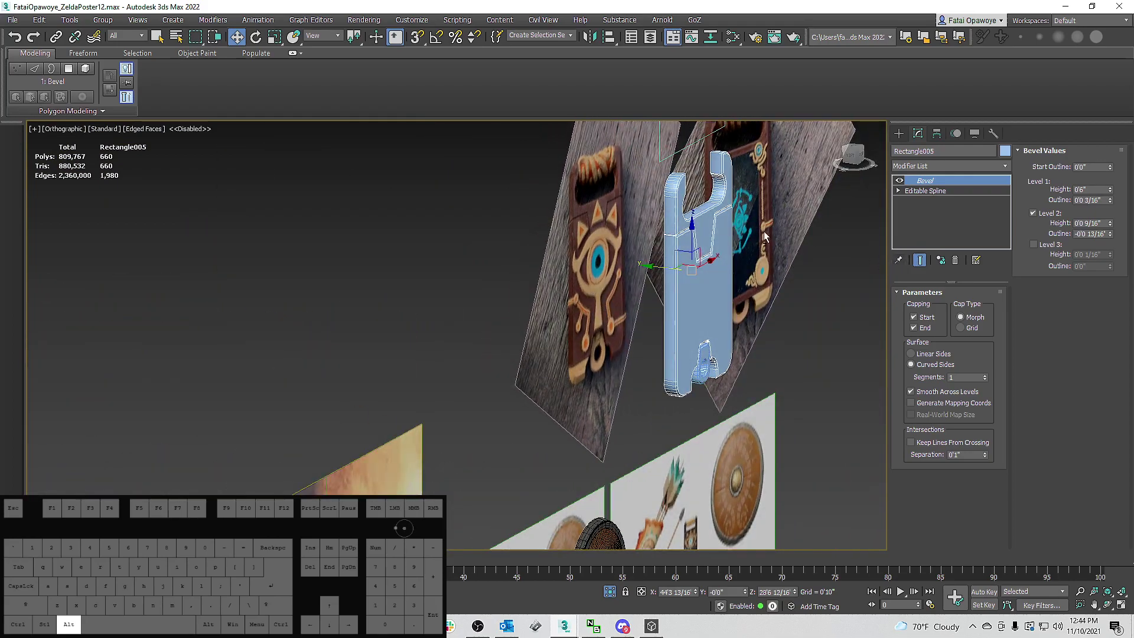
pyautogui.scroll(5, 656, 176)
pyautogui.moveTo(685, 198); pyautogui.dragTo(519, 204, button='middle')
pyautogui.scroll(-4, 675, 193)
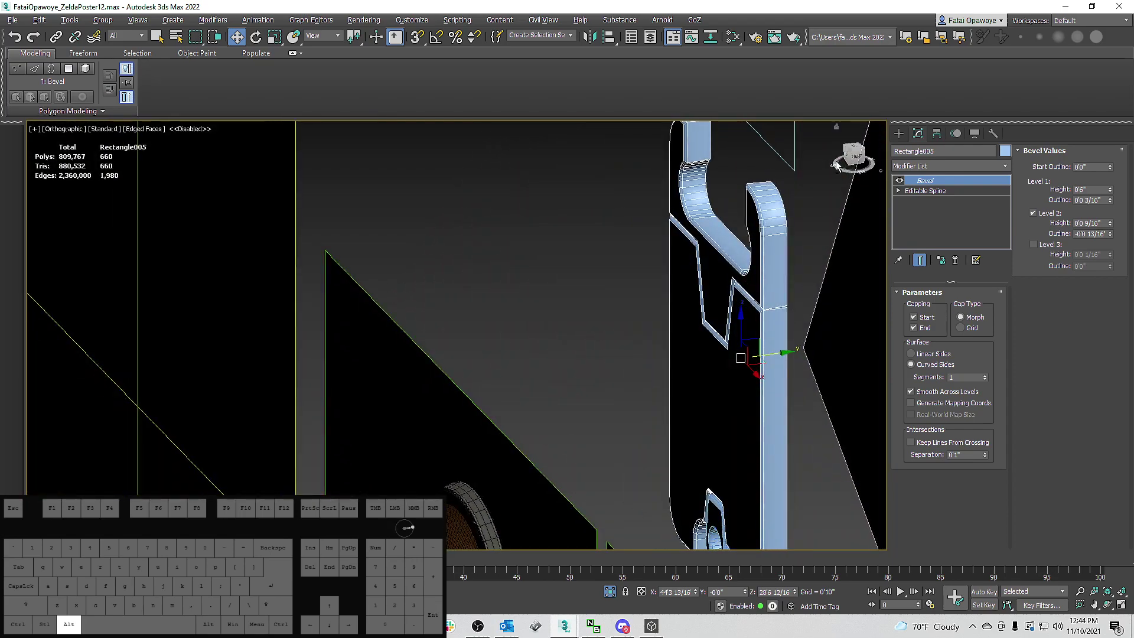
pyautogui.click(955, 166)
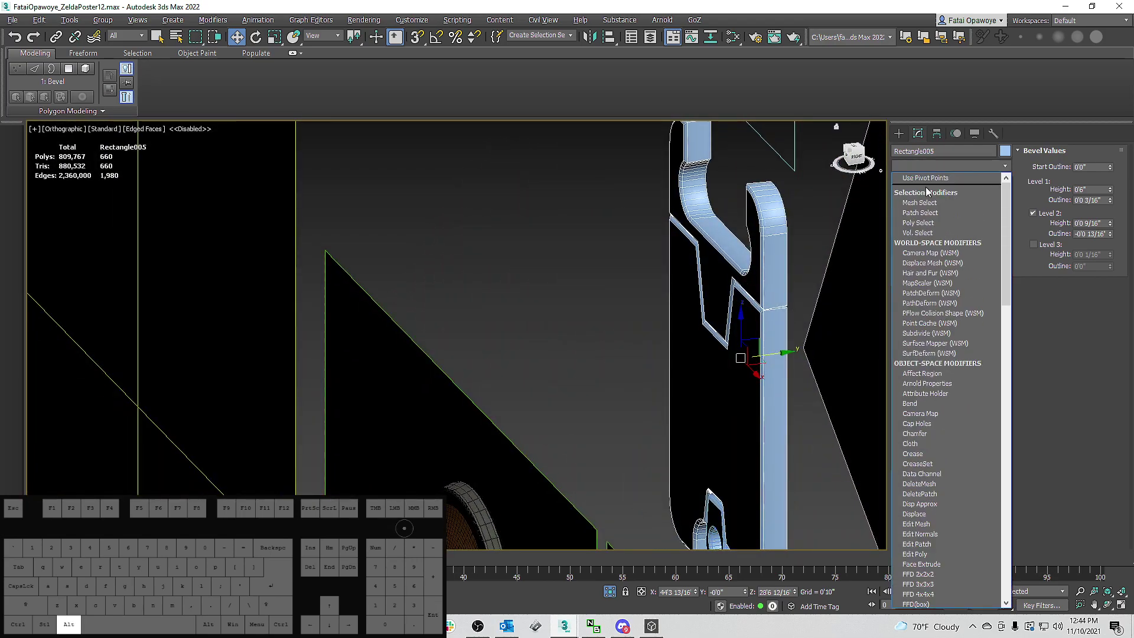
pyautogui.middleClick(753, 295)
pyautogui.keyDown('alt'); pyautogui.moveTo(770, 283); pyautogui.dragTo(700, 281, button='middle'); pyautogui.keyUp('alt')
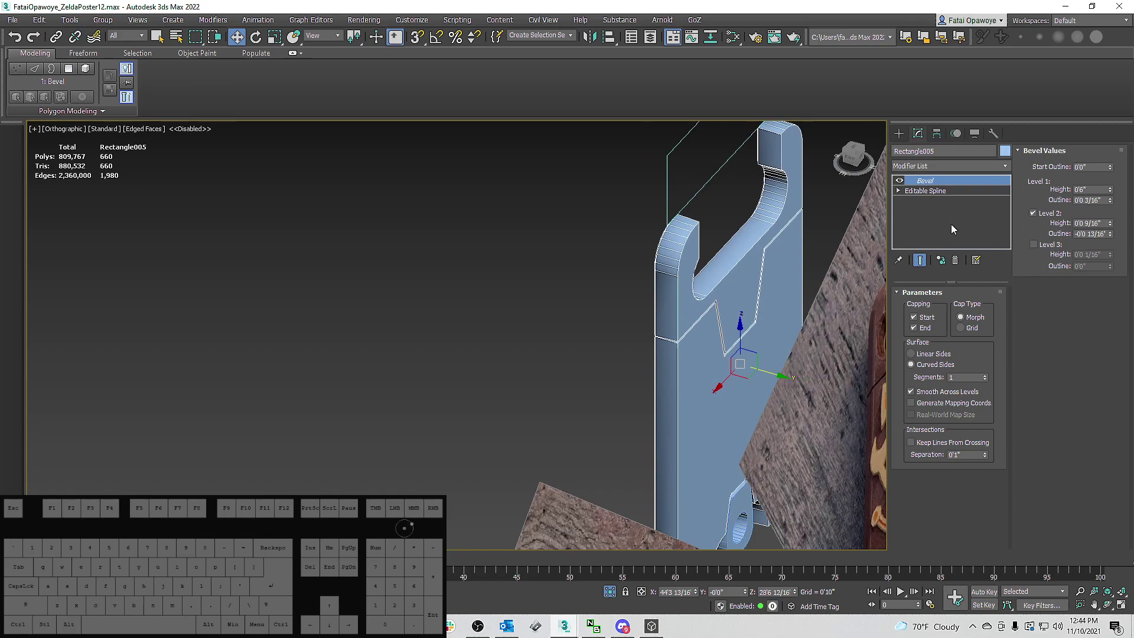
# Go to the tablet body's Editable Spline level and frame the eye emblem of the reference in the Front view.
pyautogui.click(939, 193)
pyautogui.keyDown('alt'); pyautogui.moveTo(758, 259); pyautogui.dragTo(751, 363, button='middle'); pyautogui.keyUp('alt')
pyautogui.moveTo(751, 363); pyautogui.dragTo(676, 286, button='middle')
pyautogui.scroll(-3, 667, 321)
pyautogui.moveTo(665, 328); pyautogui.dragTo(649, 320, button='middle')
pyautogui.press('f')
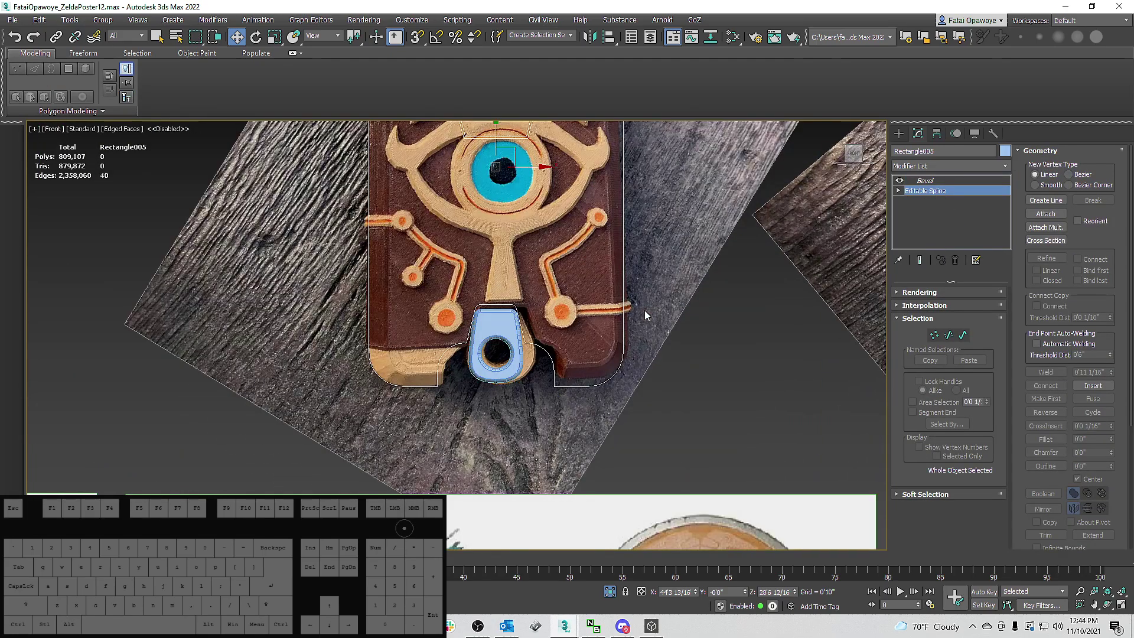
pyautogui.scroll(-2, 643, 310)
pyautogui.moveTo(648, 169); pyautogui.dragTo(646, 264, button='middle')
pyautogui.scroll(3, 490, 284)
pyautogui.moveTo(490, 283); pyautogui.dragTo(511, 273, button='middle')
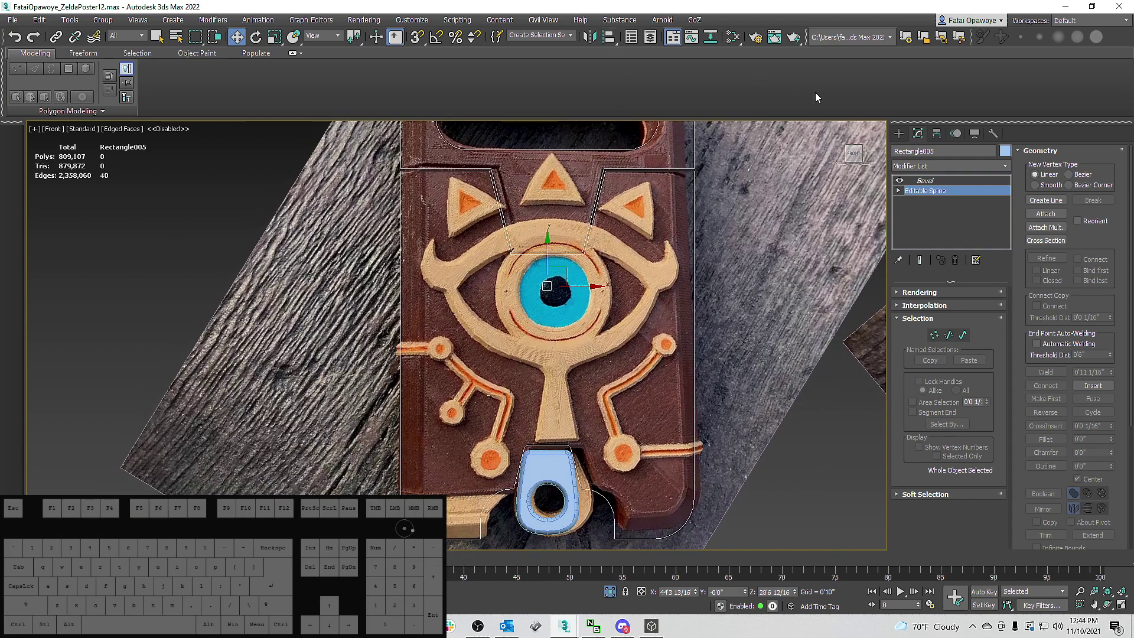
# Turn off the display of the instanced Bevel modifier to reveal the reference image, and deselect the tablet body.
pyautogui.click(898, 133)
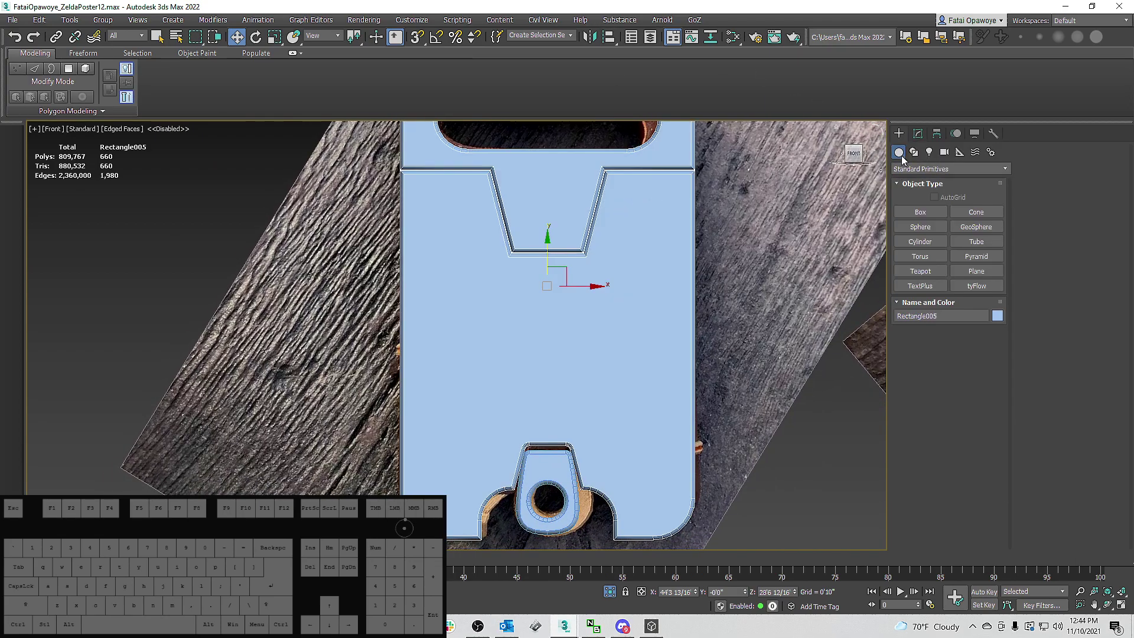
pyautogui.click(917, 133)
pyautogui.click(898, 180)
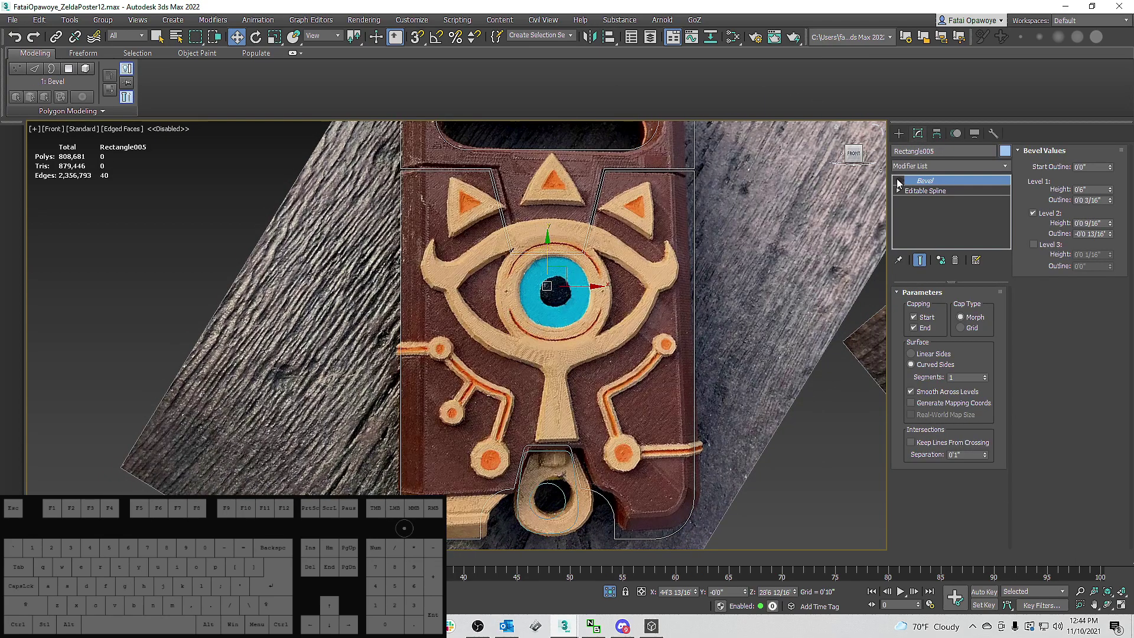
pyautogui.click(700, 283)
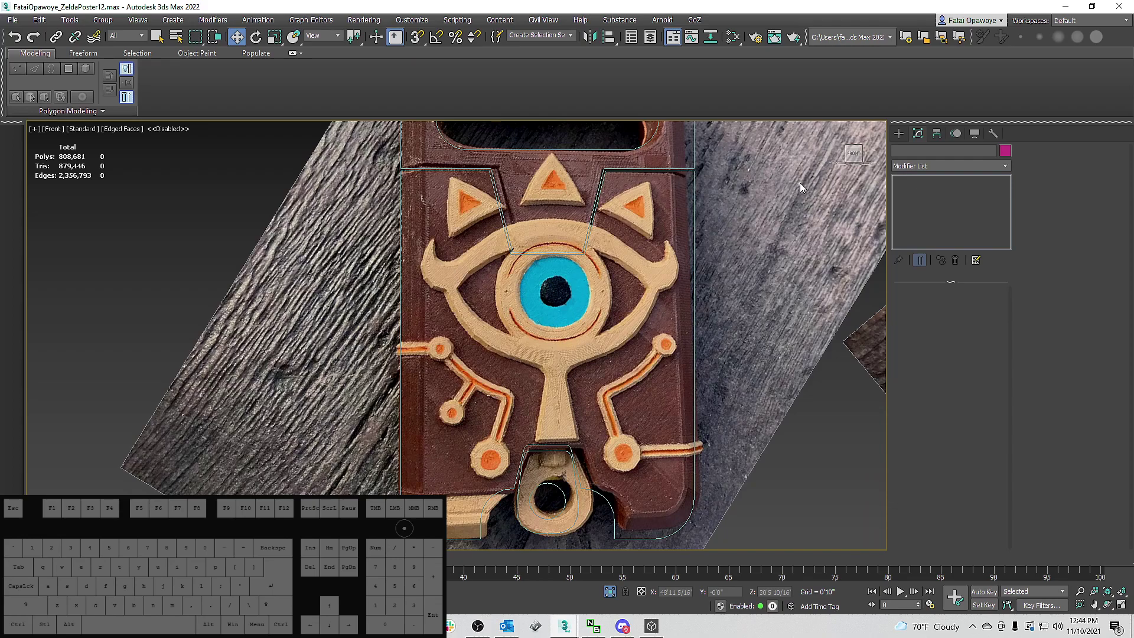
# Start a Line spline at the eye emblem's left horn tip and trace the top edge of the brow rightwards.
pyautogui.click(898, 133)
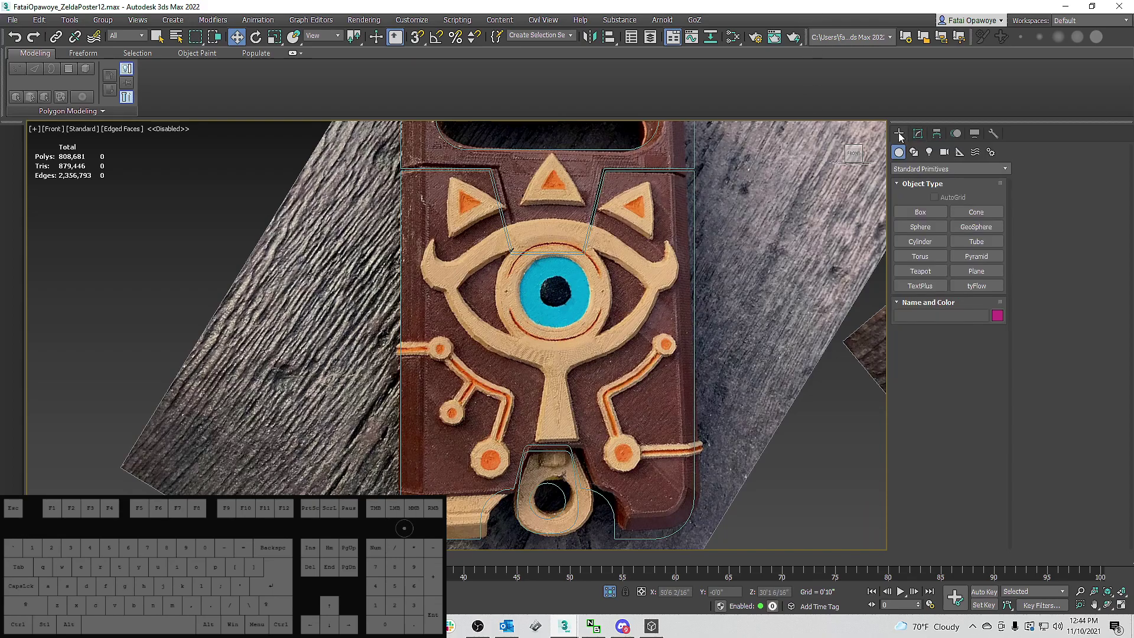
pyautogui.click(914, 152)
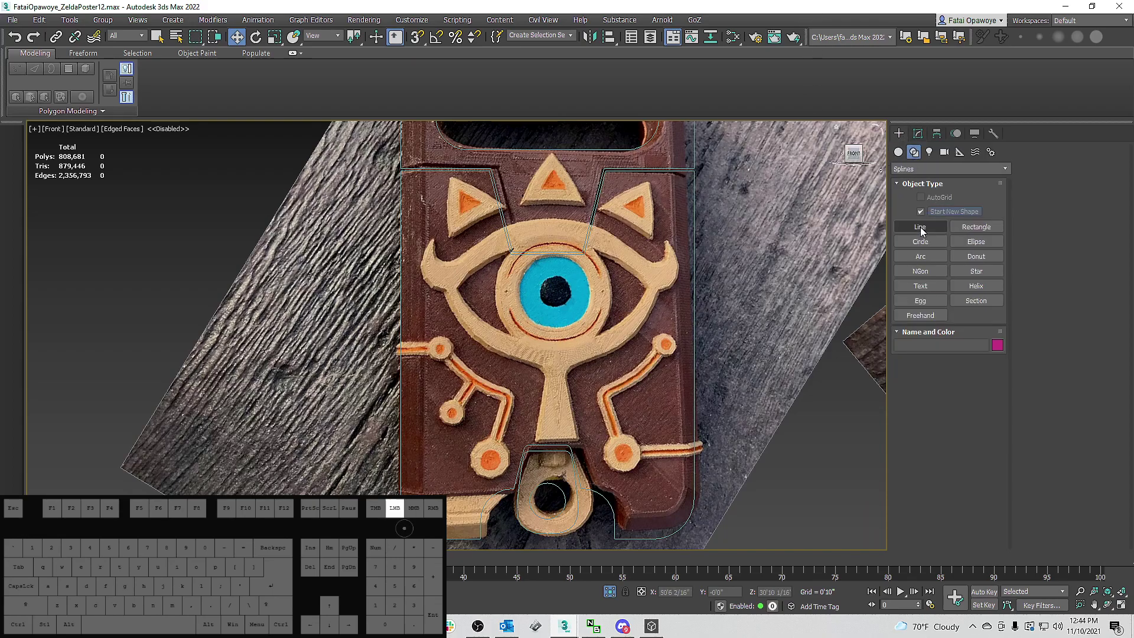
pyautogui.click(920, 228)
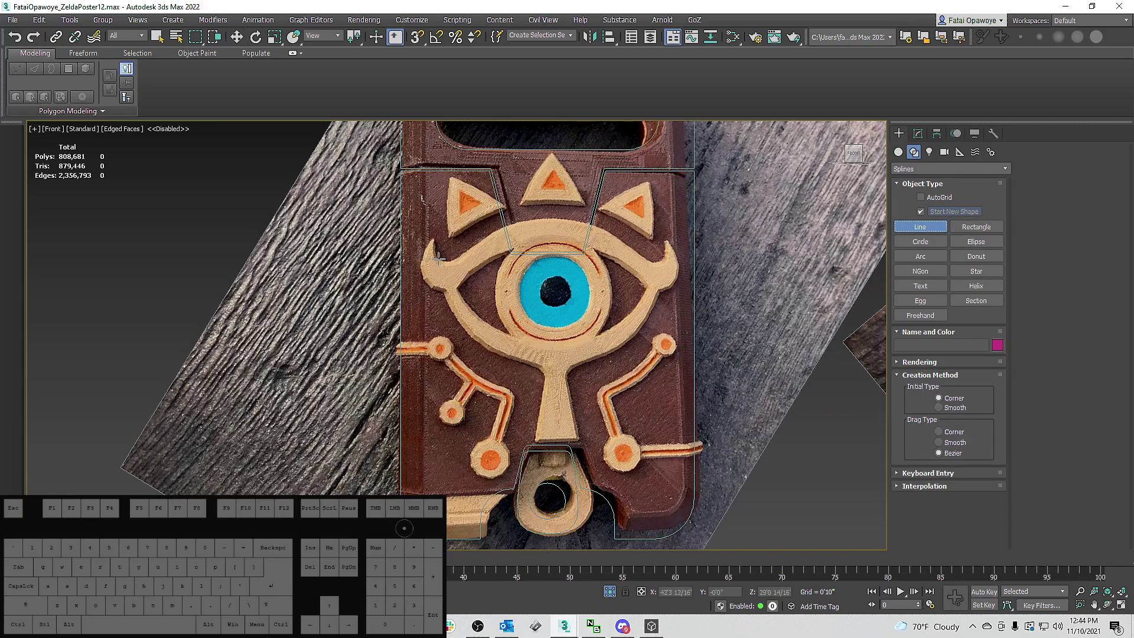
pyautogui.scroll(4, 438, 257)
pyautogui.click(432, 217)
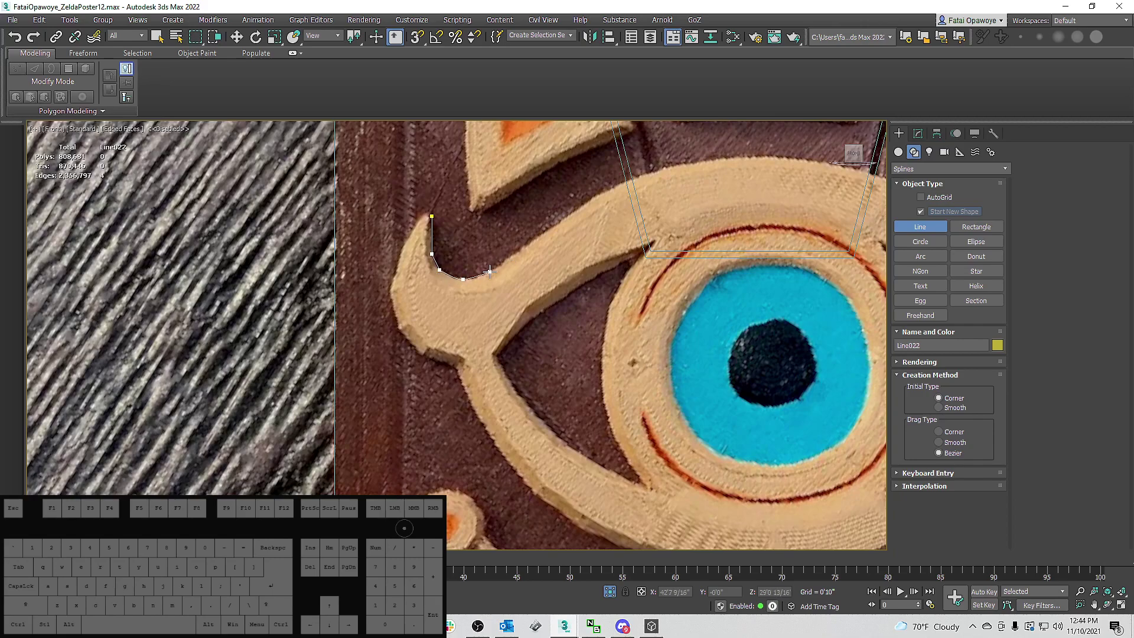
pyautogui.click(547, 228)
pyautogui.scroll(2, 531, 224)
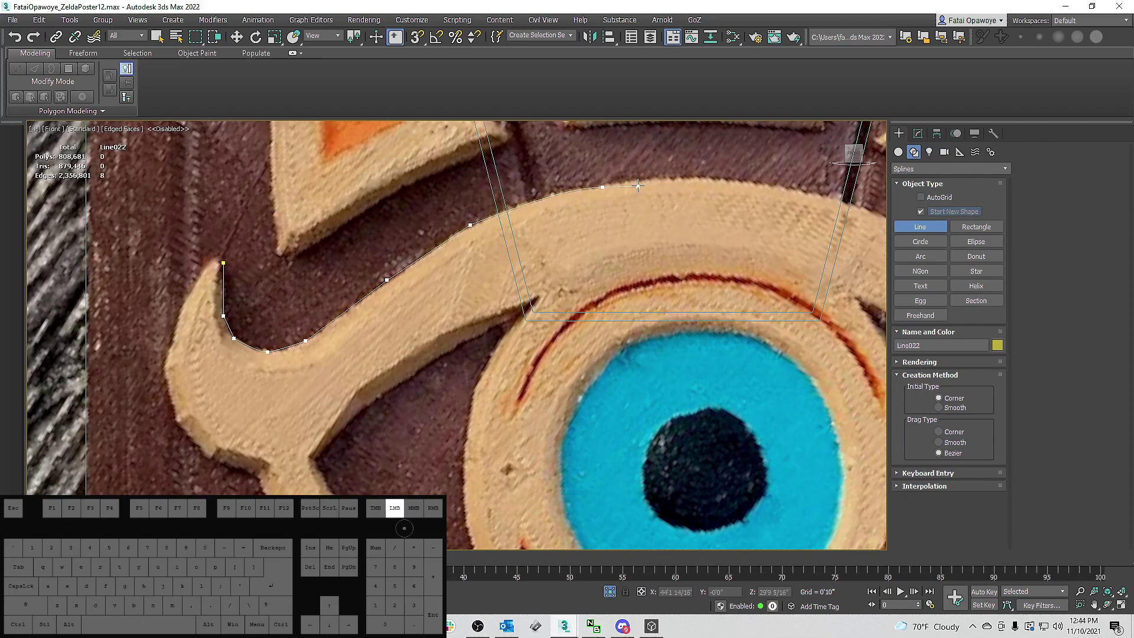
pyautogui.scroll(-4, 648, 180)
pyautogui.click(573, 191)
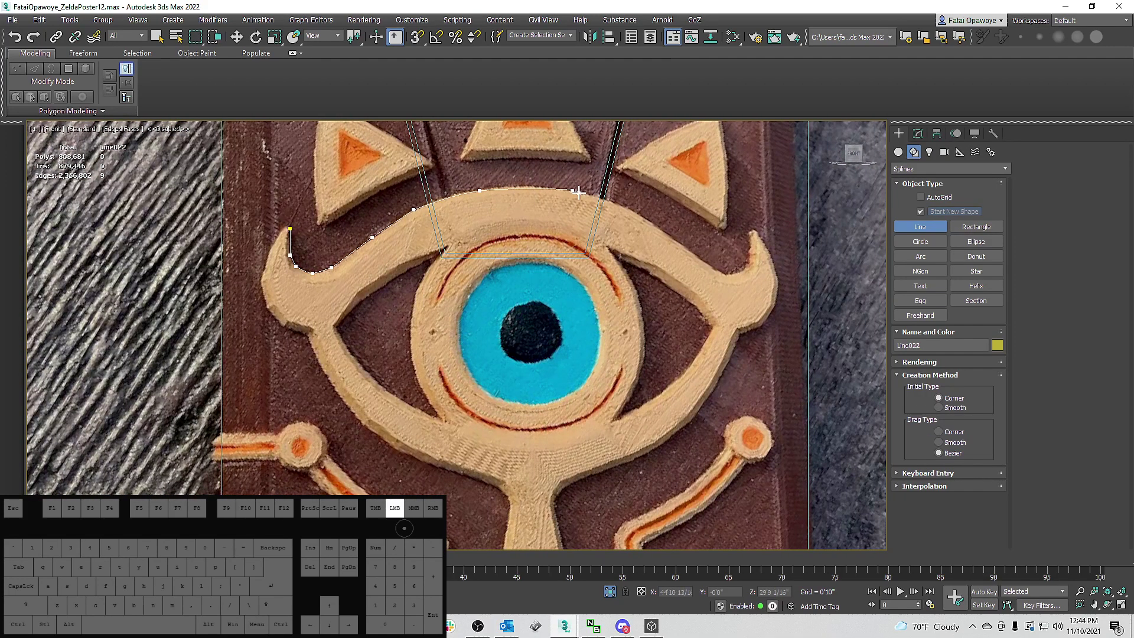
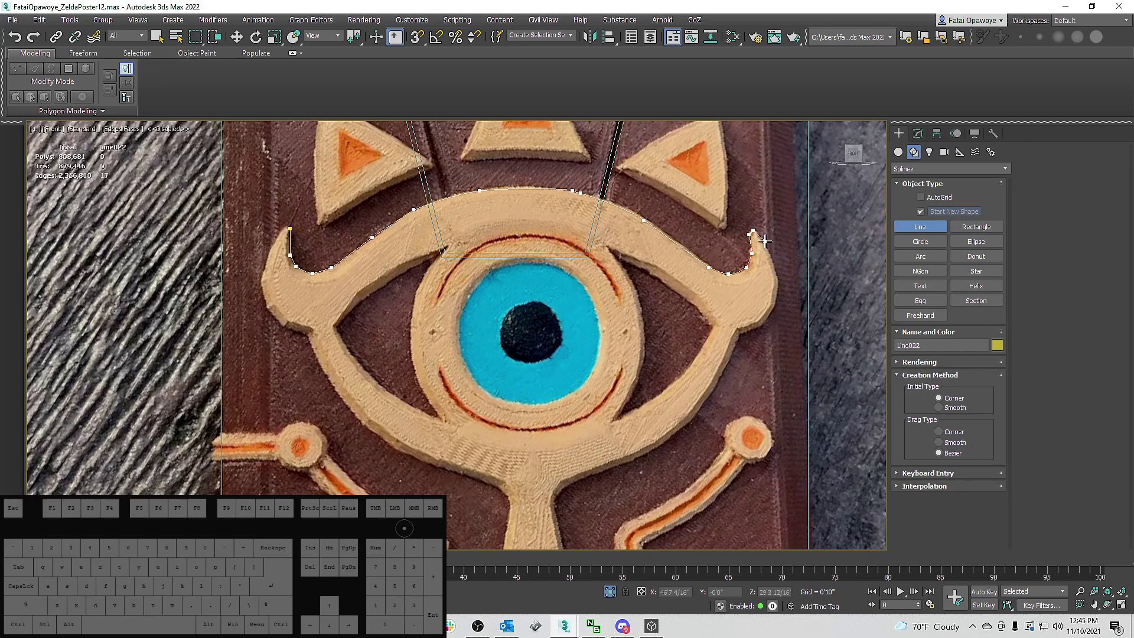
# Continue the line around the right horn and along the lower right eyelid to the top of the stem.
pyautogui.moveTo(776, 280); pyautogui.dragTo(776, 289)
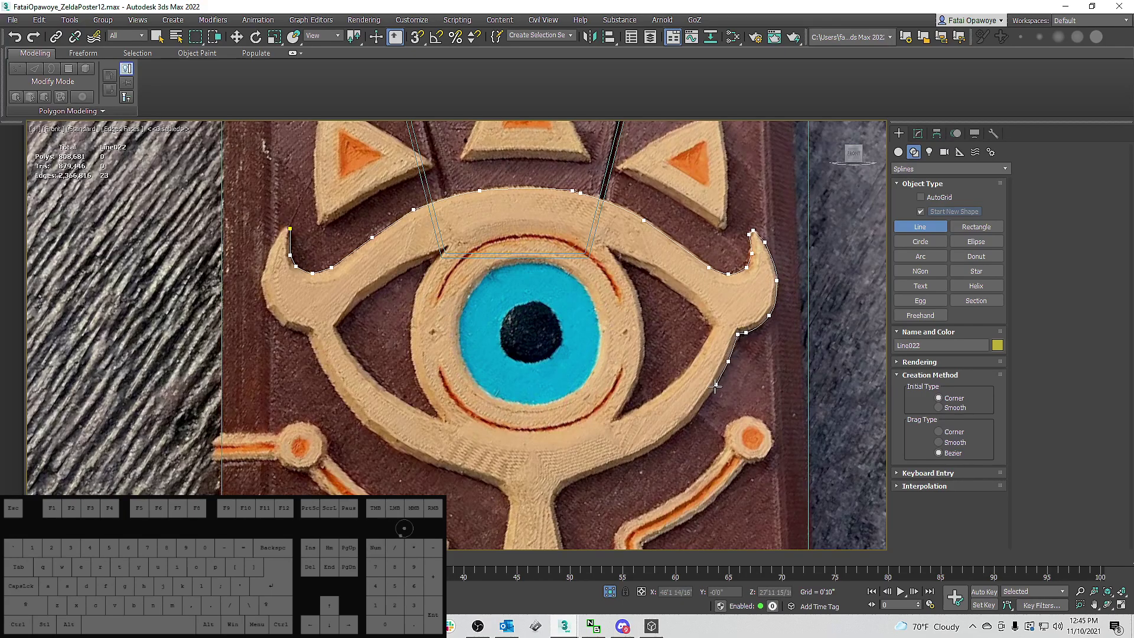
pyautogui.click(688, 422)
pyautogui.moveTo(628, 455); pyautogui.dragTo(702, 373, button='middle')
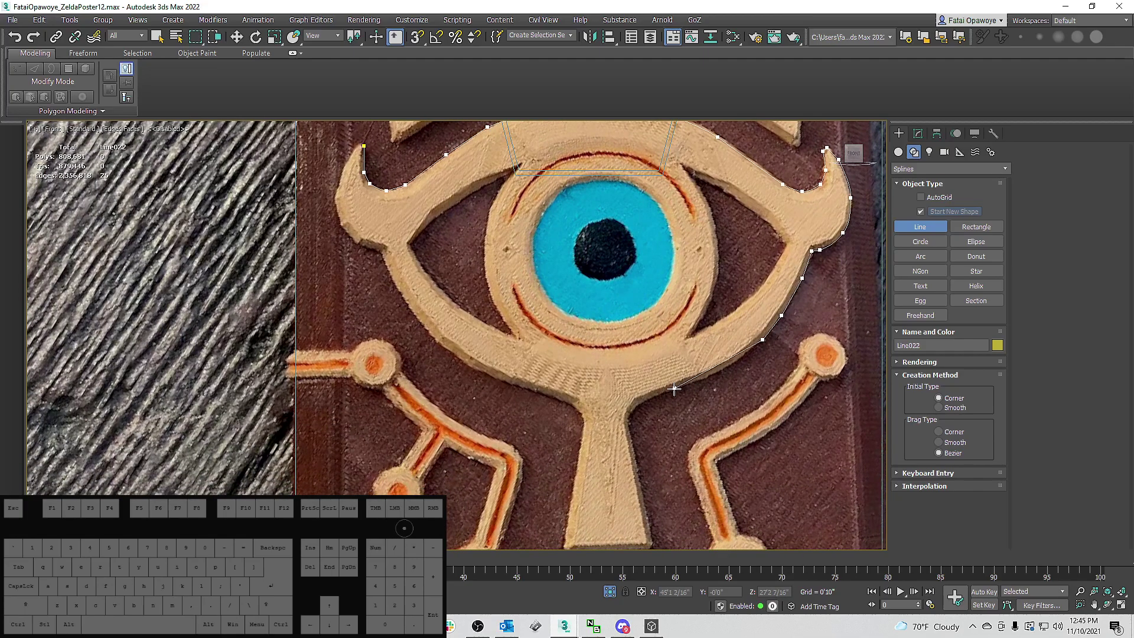
pyautogui.click(713, 373)
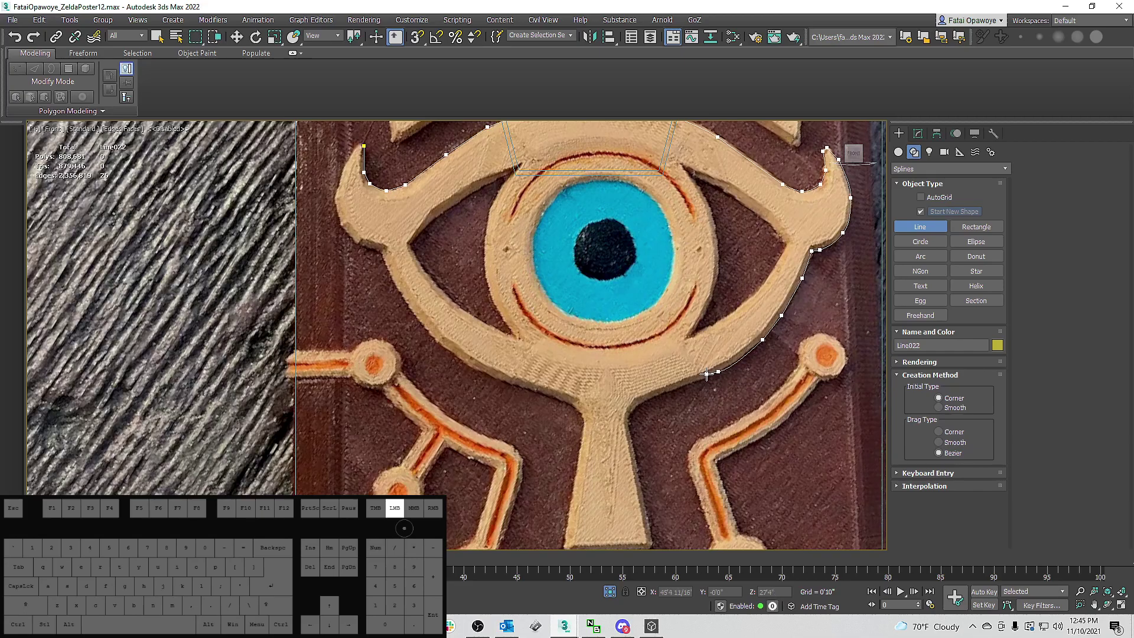
pyautogui.click(664, 391)
pyautogui.click(636, 406)
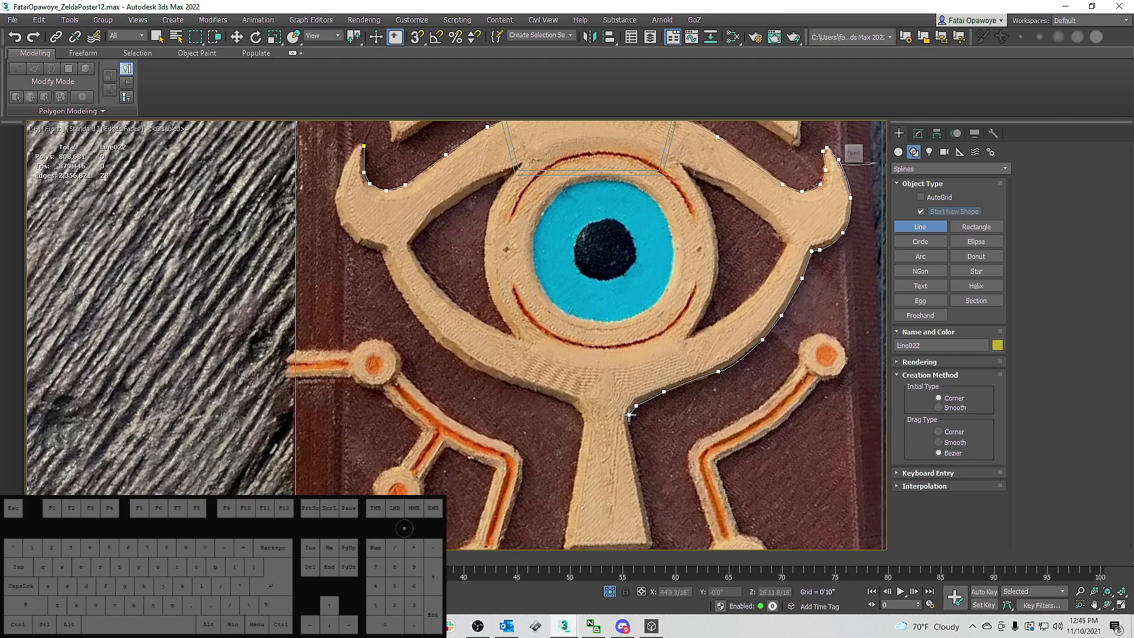
# Trace the right side of the emblem's stem down and across its flat bottom edge.
pyautogui.click(628, 430)
pyautogui.moveTo(639, 470); pyautogui.dragTo(608, 348, button='middle')
pyautogui.click(619, 409)
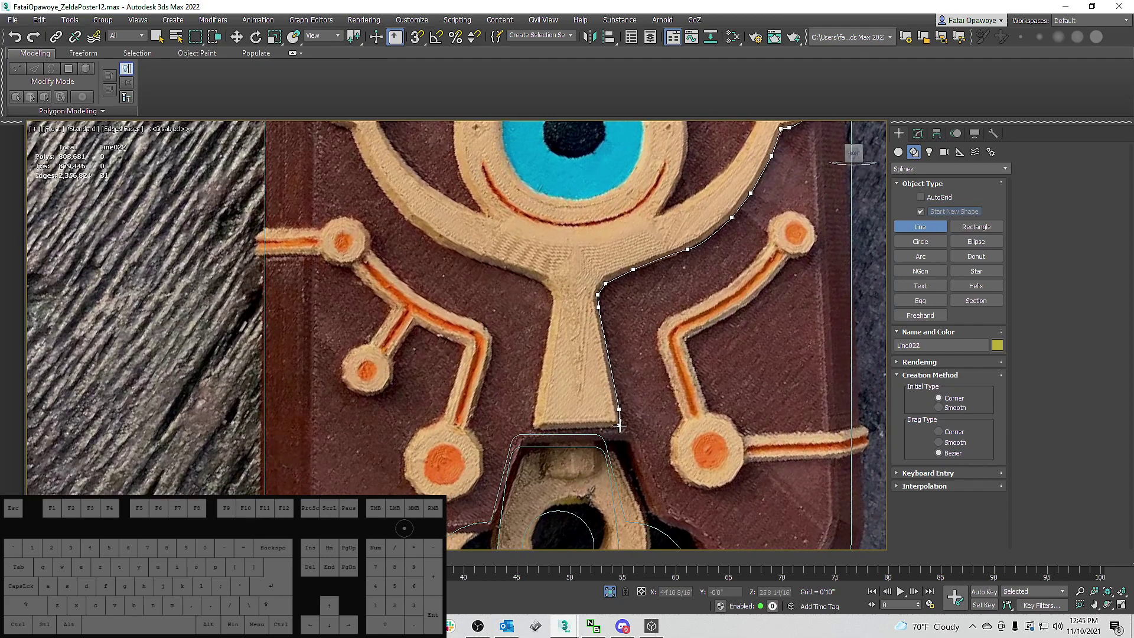
pyautogui.click(621, 419)
pyautogui.click(618, 426)
pyautogui.click(535, 430)
# Trace the left side of the stem upward and along the lower left eyelid's outer edge.
pyautogui.scroll(-2, 536, 414)
pyautogui.scroll(-3, 547, 393)
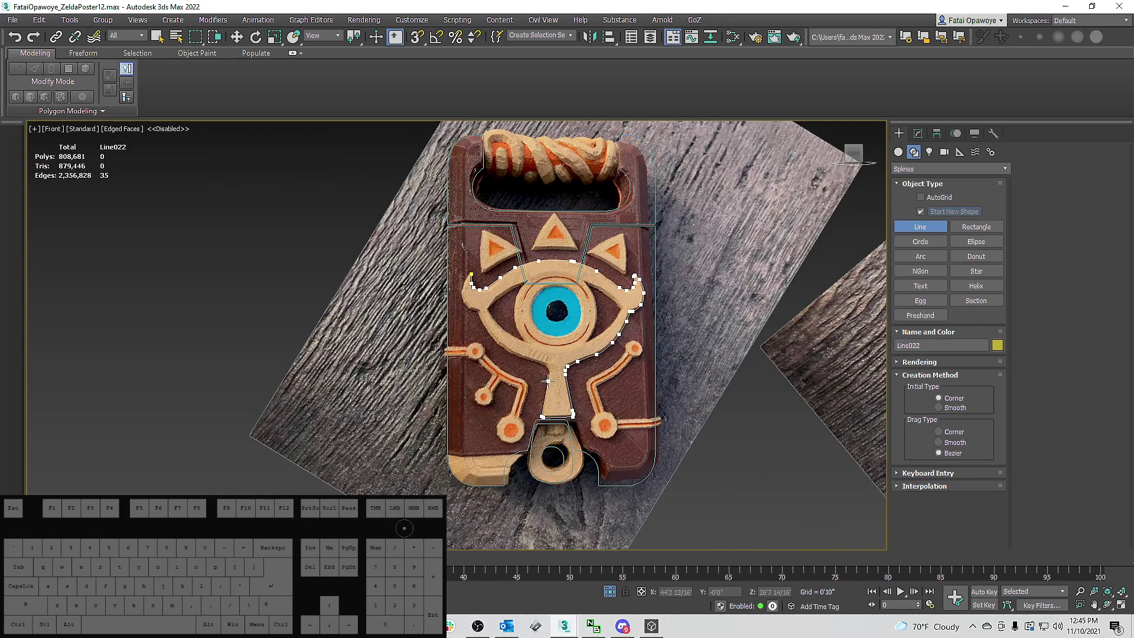
pyautogui.scroll(5, 548, 381)
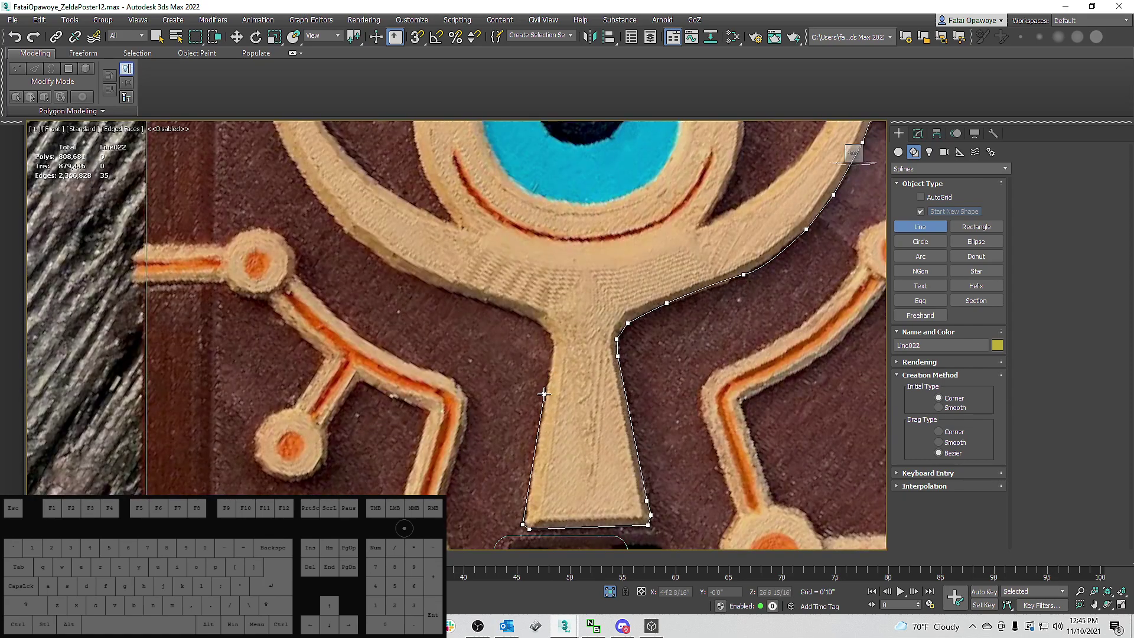
pyautogui.click(550, 361)
pyautogui.click(554, 347)
pyautogui.click(551, 334)
pyautogui.click(536, 321)
pyautogui.click(517, 312)
pyautogui.click(452, 291)
pyautogui.click(394, 268)
# Continue the line up the lower left eyelid's outer edge to the underside of the left horn.
pyautogui.moveTo(362, 240); pyautogui.dragTo(496, 350, button='middle')
pyautogui.click(442, 299)
pyautogui.click(419, 253)
pyautogui.click(399, 213)
pyautogui.click(350, 182)
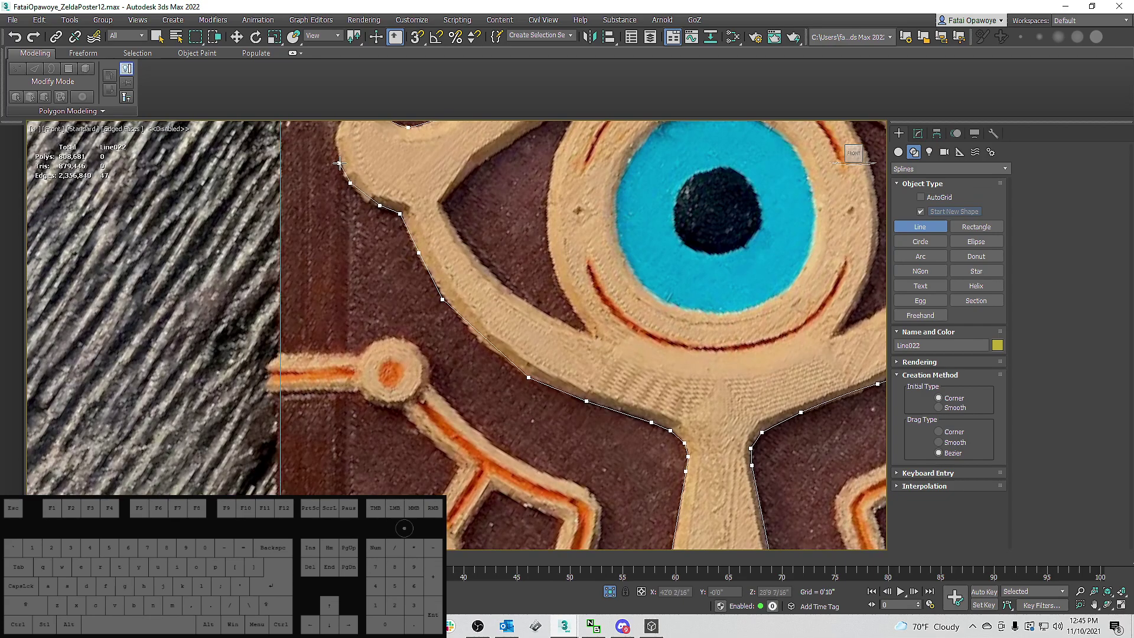
# Trace the left horn's outer edge up to its tip and close the emblem outline spline.
pyautogui.moveTo(343, 165); pyautogui.dragTo(386, 237, button='middle')
pyautogui.click(378, 211)
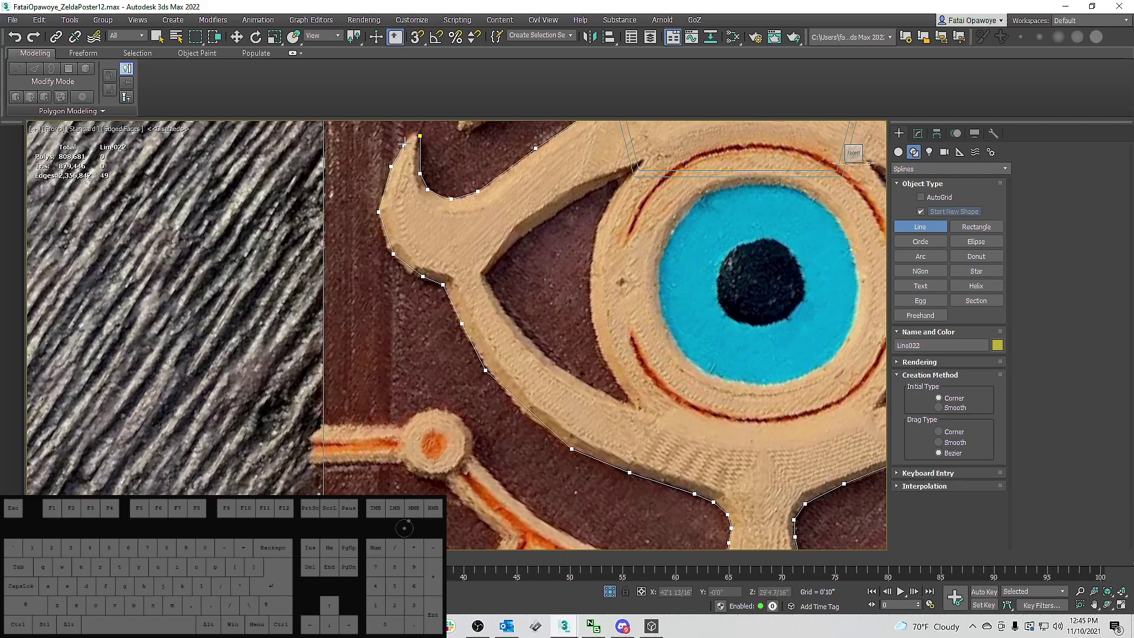
pyautogui.click(420, 132)
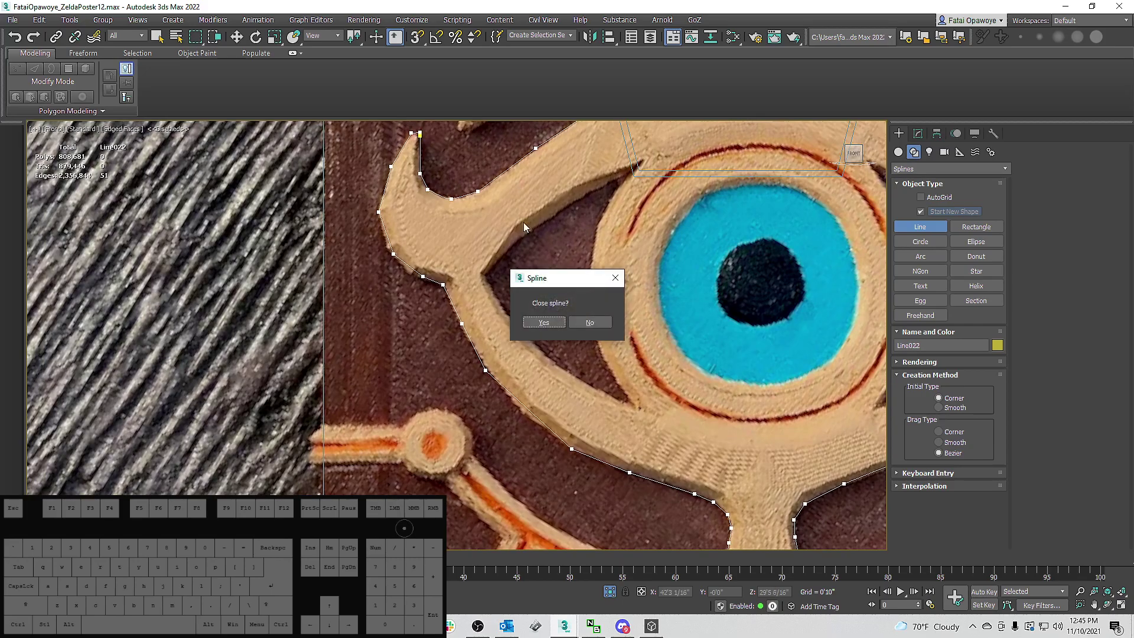
pyautogui.click(540, 321)
pyautogui.scroll(-3, 450, 278)
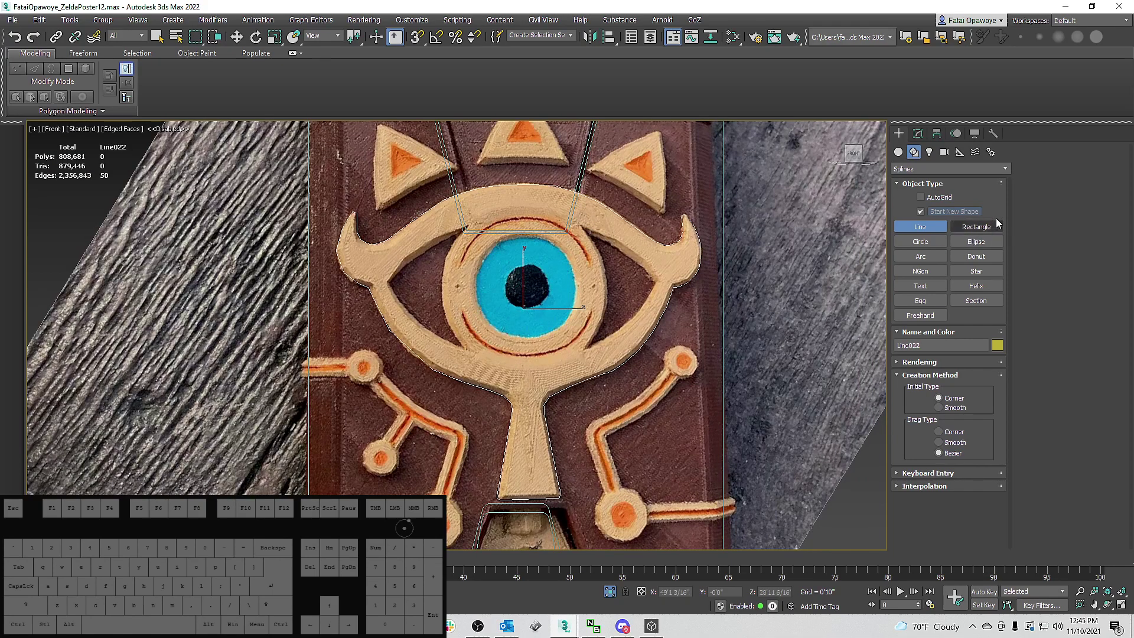
# Draw a circle with a radius of about 1'1 1/16" and align it with the outer edge of the eye ring.
pyautogui.click(933, 237)
pyautogui.moveTo(519, 282); pyautogui.dragTo(597, 315)
pyautogui.press('w')
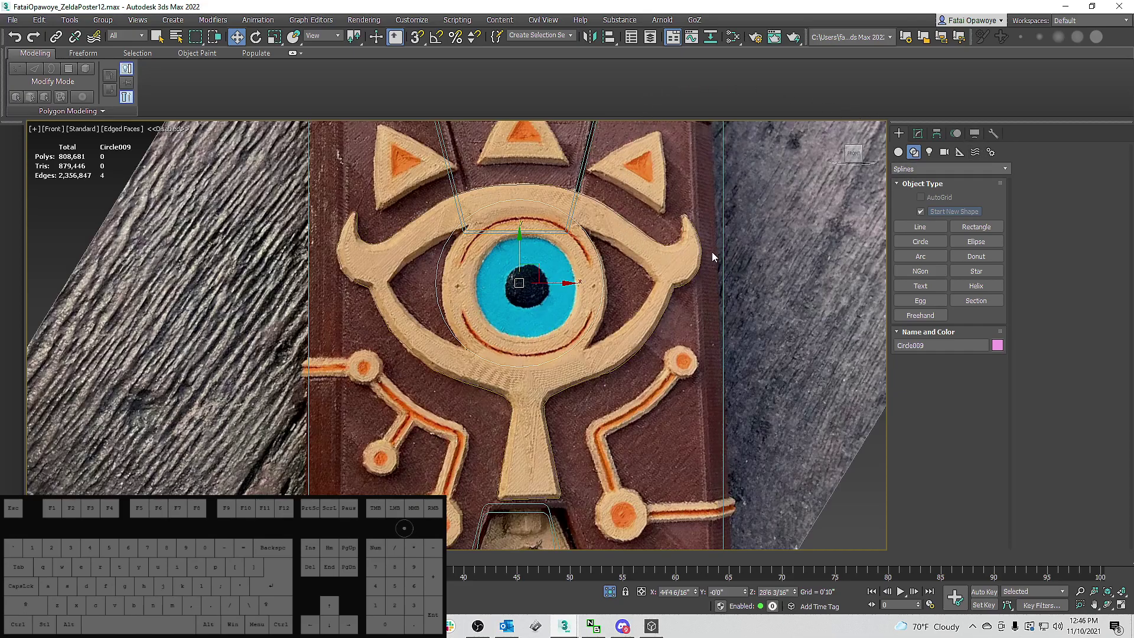
pyautogui.scroll(3, 591, 289)
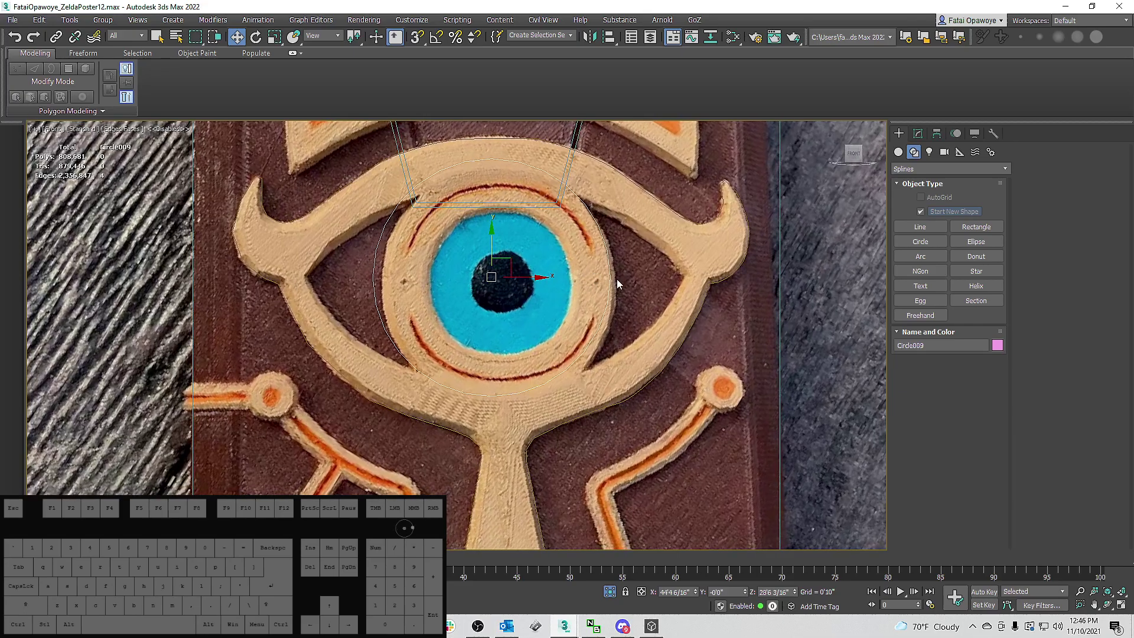
pyautogui.moveTo(506, 260); pyautogui.dragTo(519, 271)
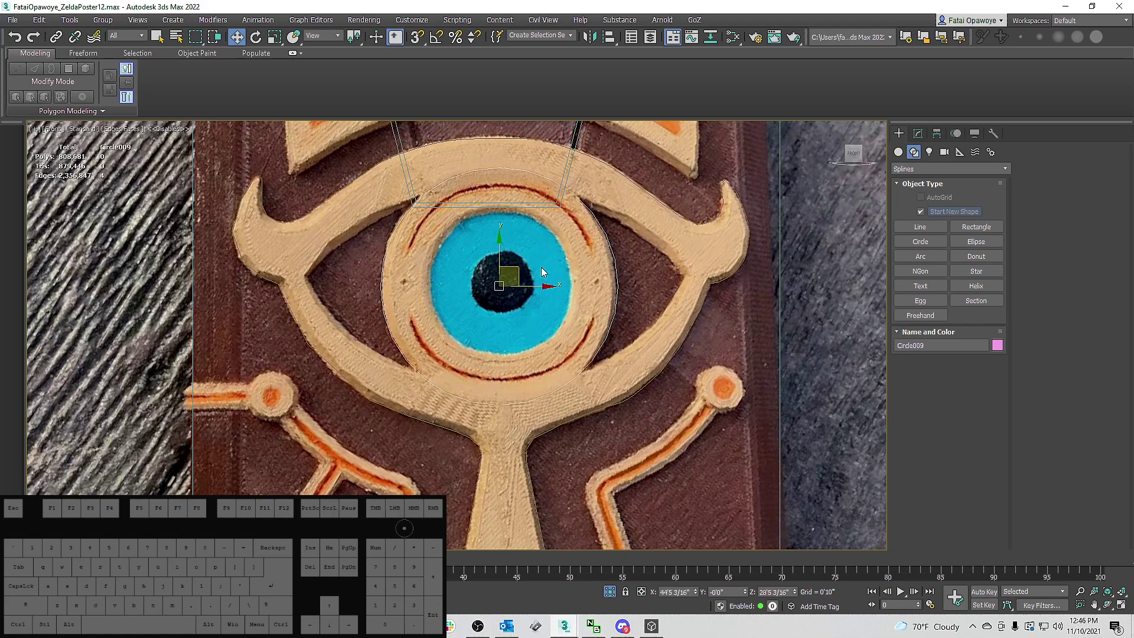
# Clone the eye ring circle in place as a copy and set its radius to 0'8 7/16" to fit the blue iris.
pyautogui.click(917, 134)
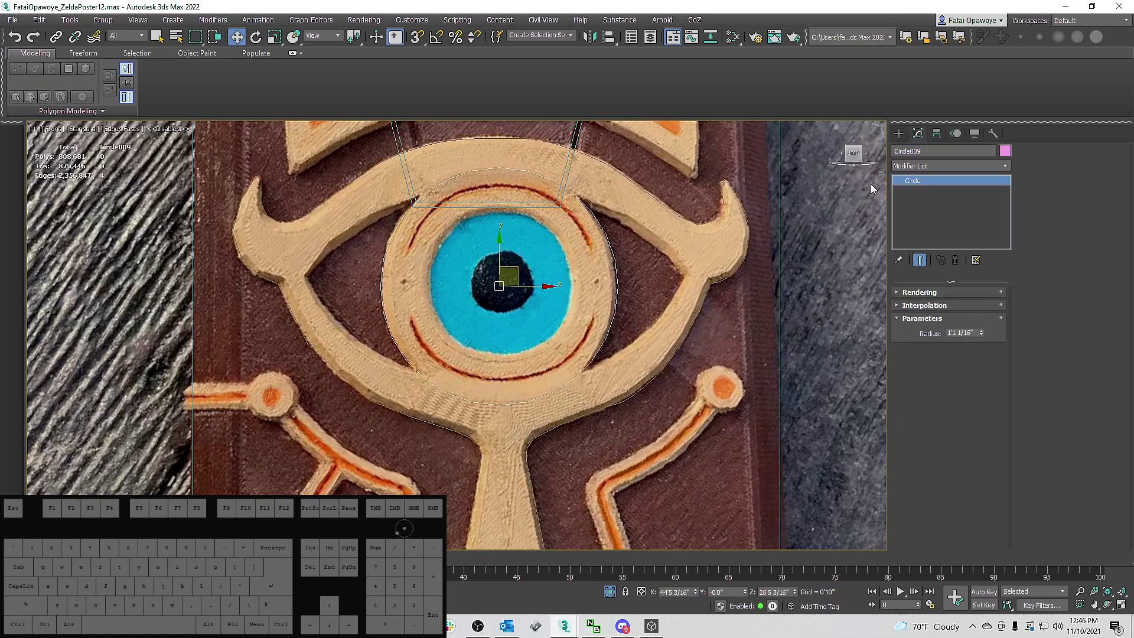
pyautogui.hotkey('ctrl', 'v')
pyautogui.click(522, 283)
pyautogui.click(535, 356)
pyautogui.moveTo(981, 334); pyautogui.dragTo(986, 363)
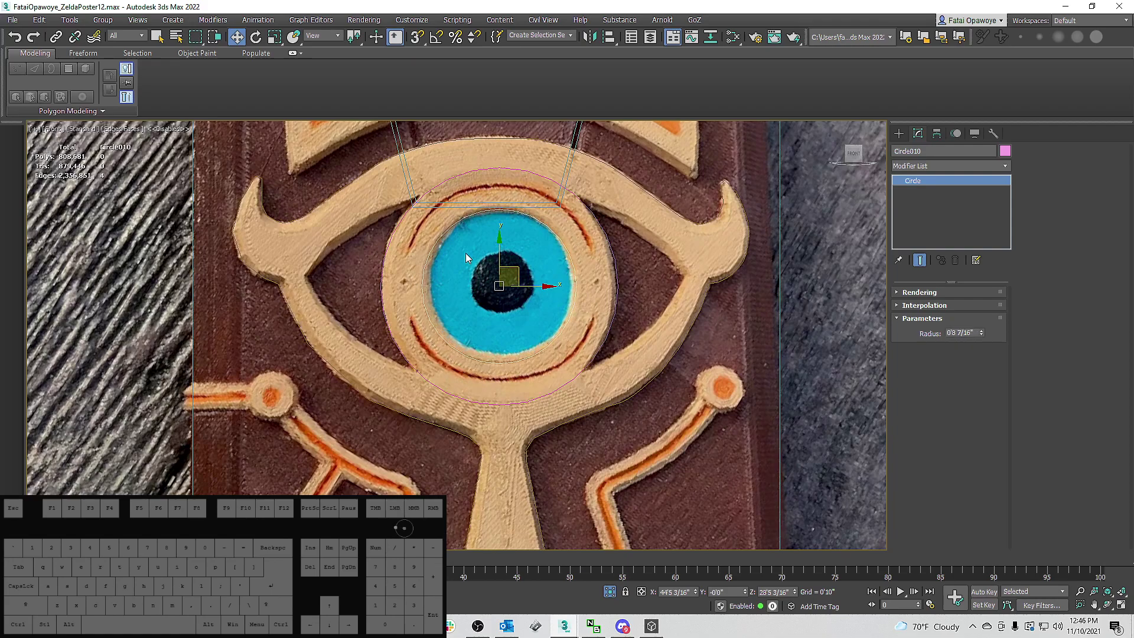
pyautogui.moveTo(466, 254); pyautogui.dragTo(477, 247, button='middle')
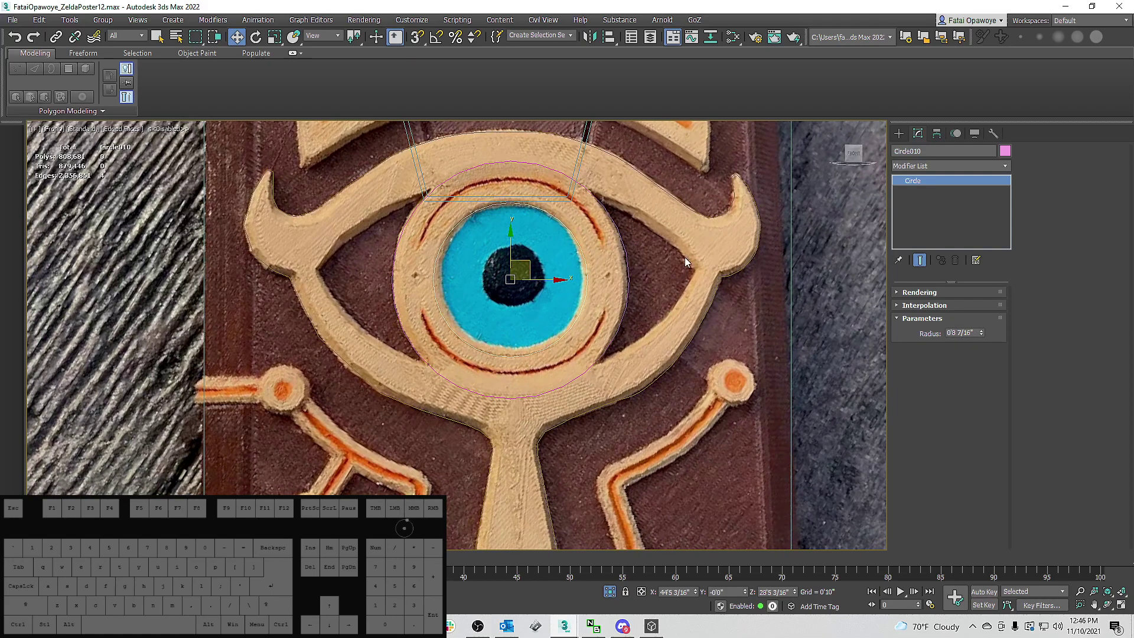
# Start a Line spline at the right eye opening's upper inner corner and trace along its upper edge.
pyautogui.click(898, 134)
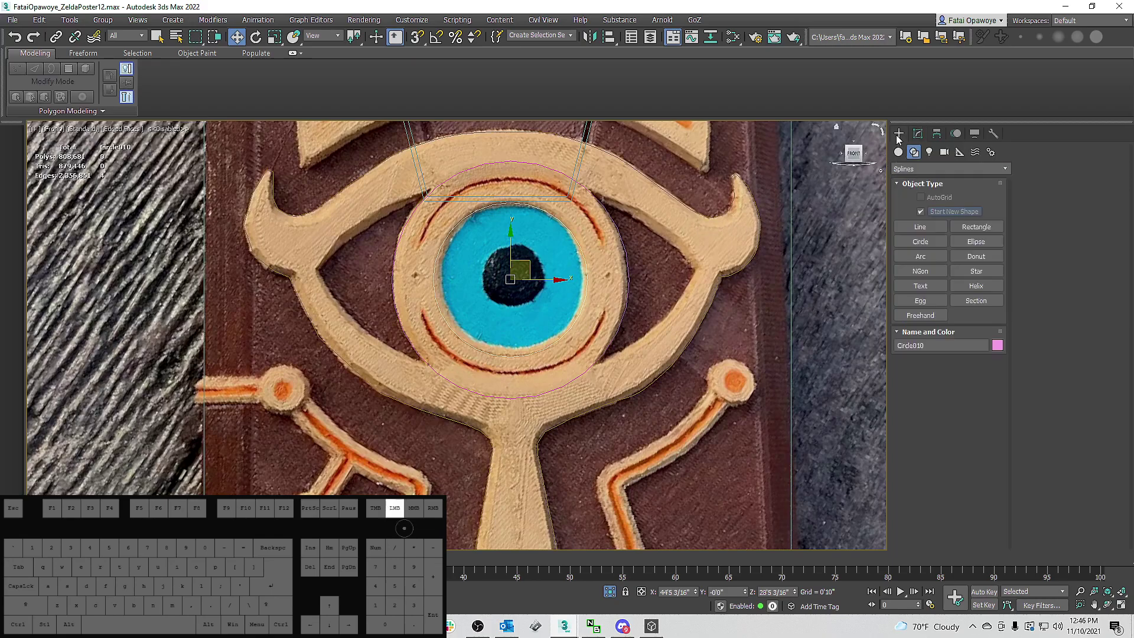
pyautogui.click(913, 228)
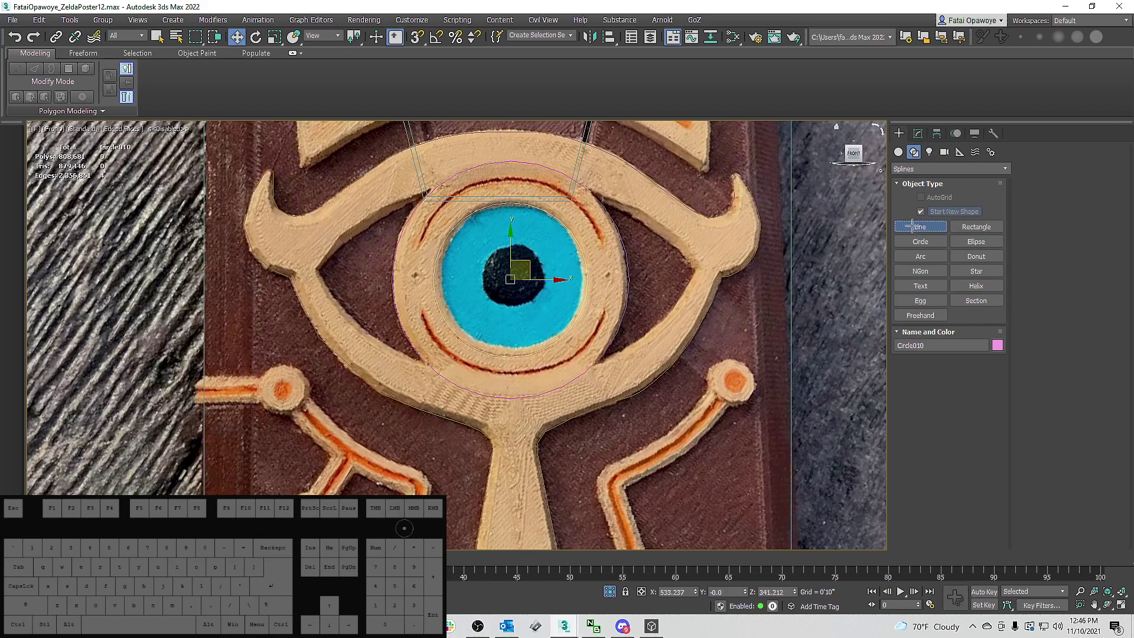
pyautogui.click(591, 191)
pyautogui.moveTo(670, 226); pyautogui.dragTo(683, 240)
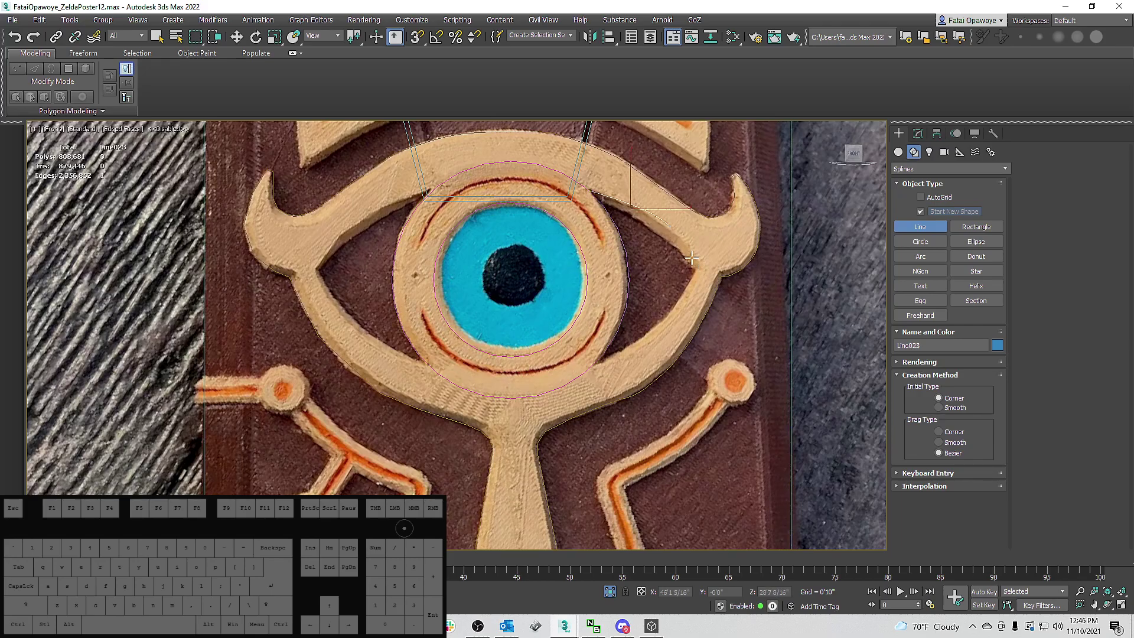
pyautogui.hotkey('ctrl', 'z')
pyautogui.click(593, 197)
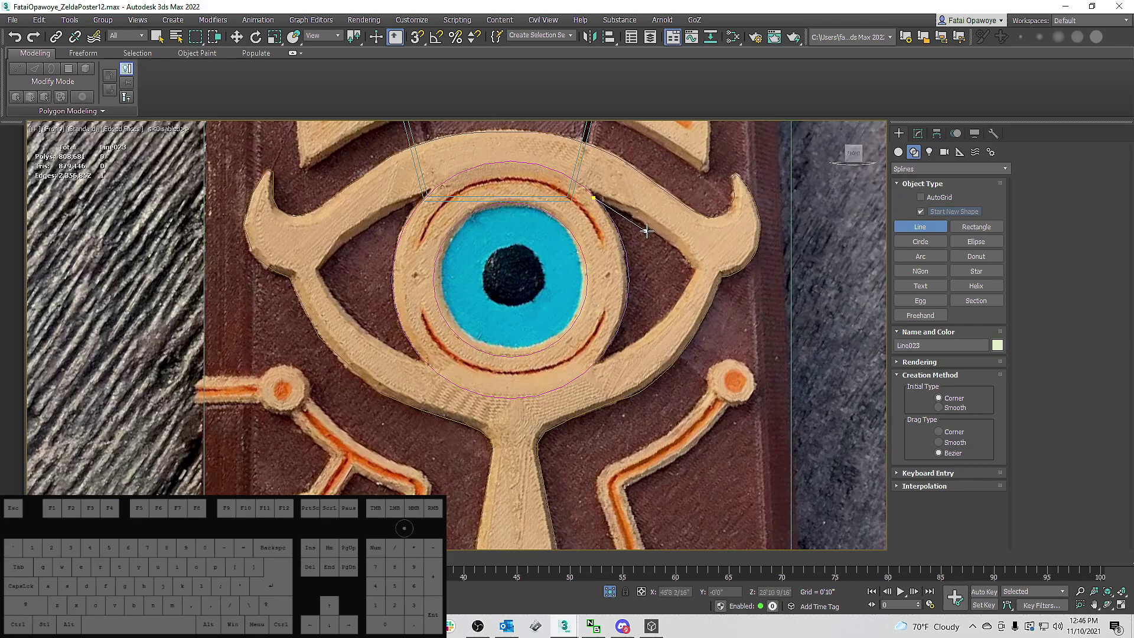
pyautogui.click(652, 229)
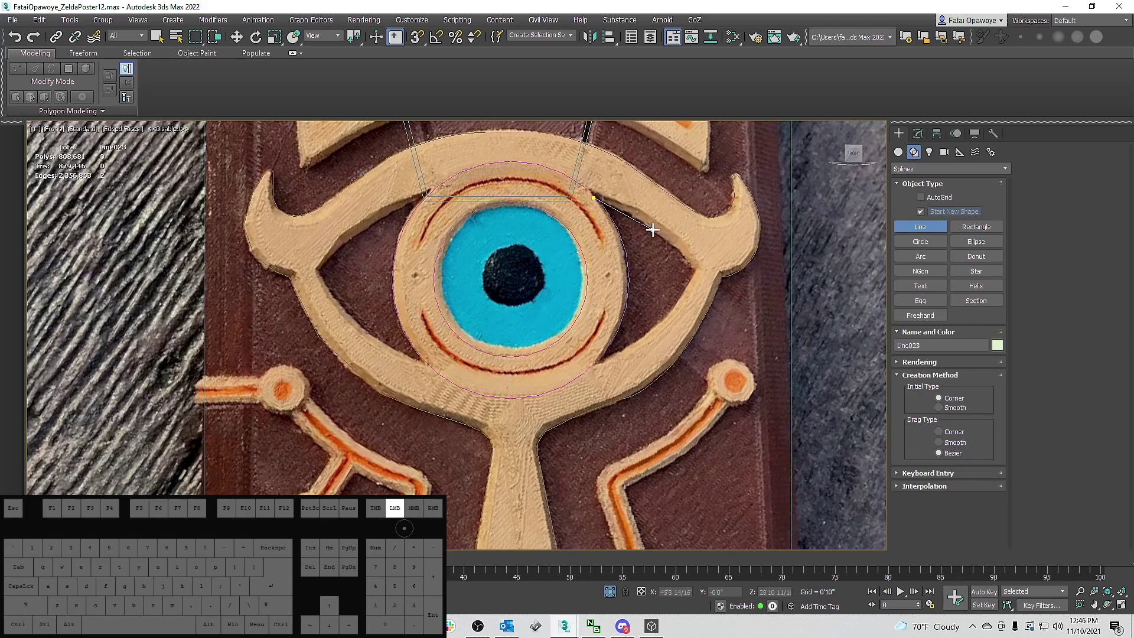
# Continue the line around the right eye opening's outer corner and lower edge to the ring, leaving it open.
pyautogui.click(694, 266)
pyautogui.click(666, 317)
pyautogui.click(636, 343)
pyautogui.click(605, 358)
pyautogui.click(587, 363)
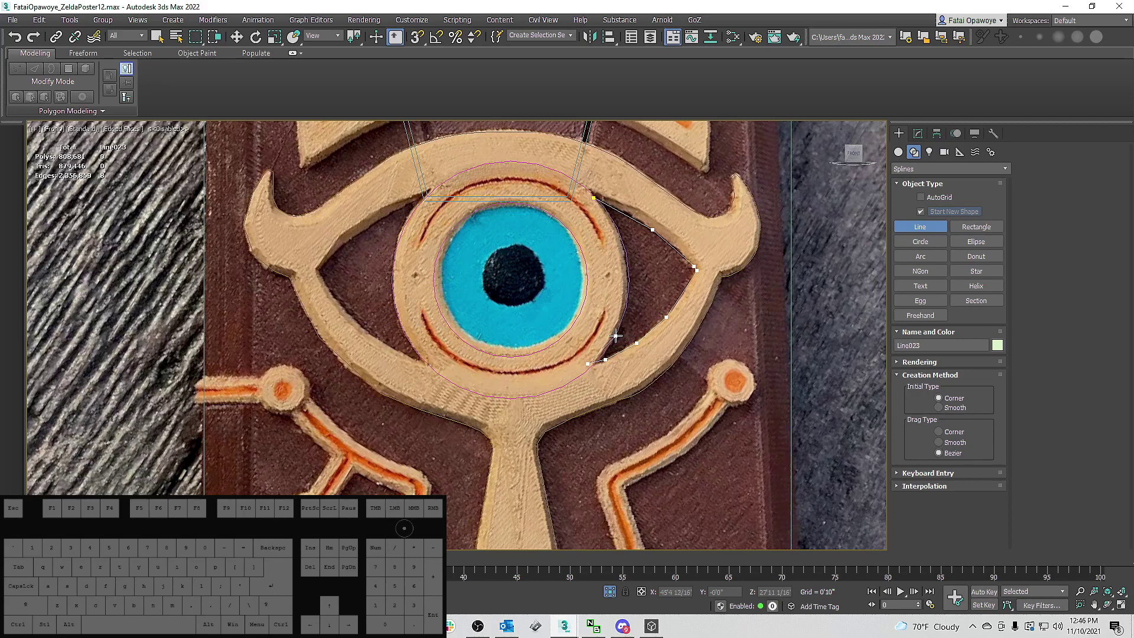
pyautogui.rightClick(615, 335)
# Trace the left eye opening's upper and lower edges with an open Line spline that starts and ends at the ring.
pyautogui.moveTo(564, 278); pyautogui.dragTo(589, 290, button='middle')
pyautogui.scroll(2, 448, 223)
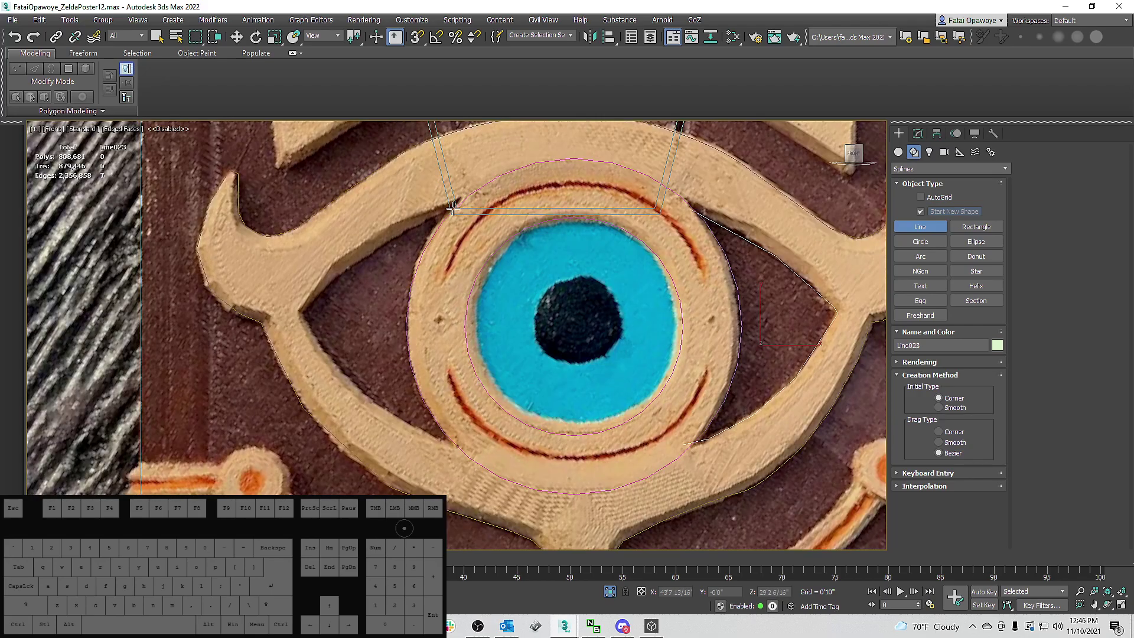
pyautogui.click(462, 206)
pyautogui.moveTo(346, 267); pyautogui.dragTo(331, 277)
pyautogui.click(305, 310)
pyautogui.click(343, 375)
pyautogui.click(406, 424)
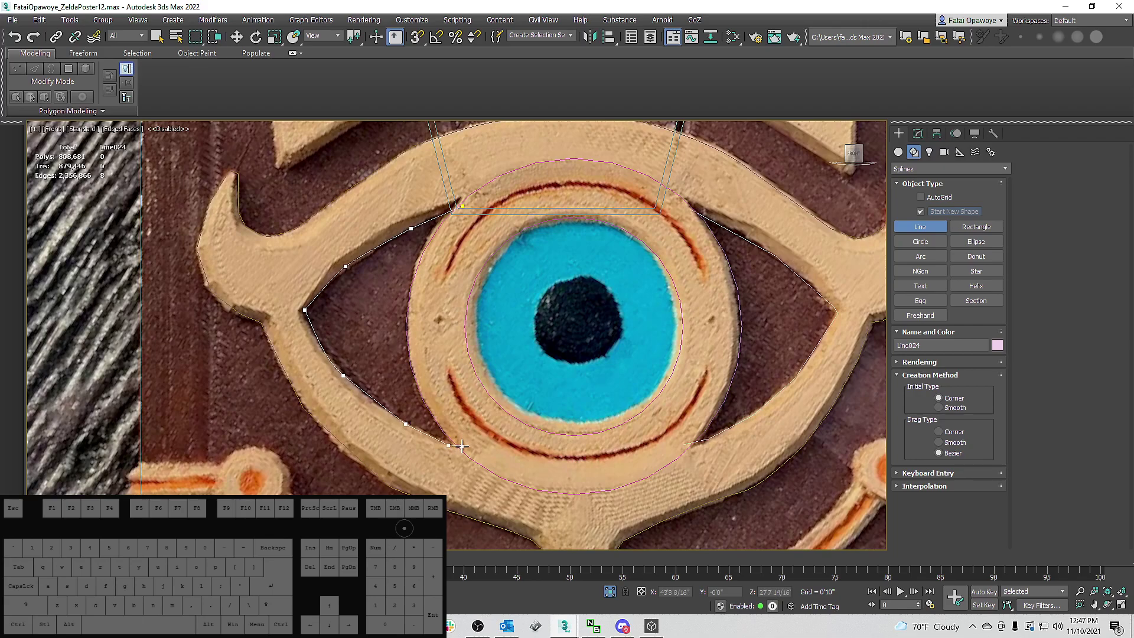
pyautogui.rightClick(503, 435)
pyautogui.moveTo(707, 266); pyautogui.dragTo(683, 271, button='middle')
# Clone the outer eye ring circle in place and convert the clone to an Editable Spline.
pyautogui.press('w')
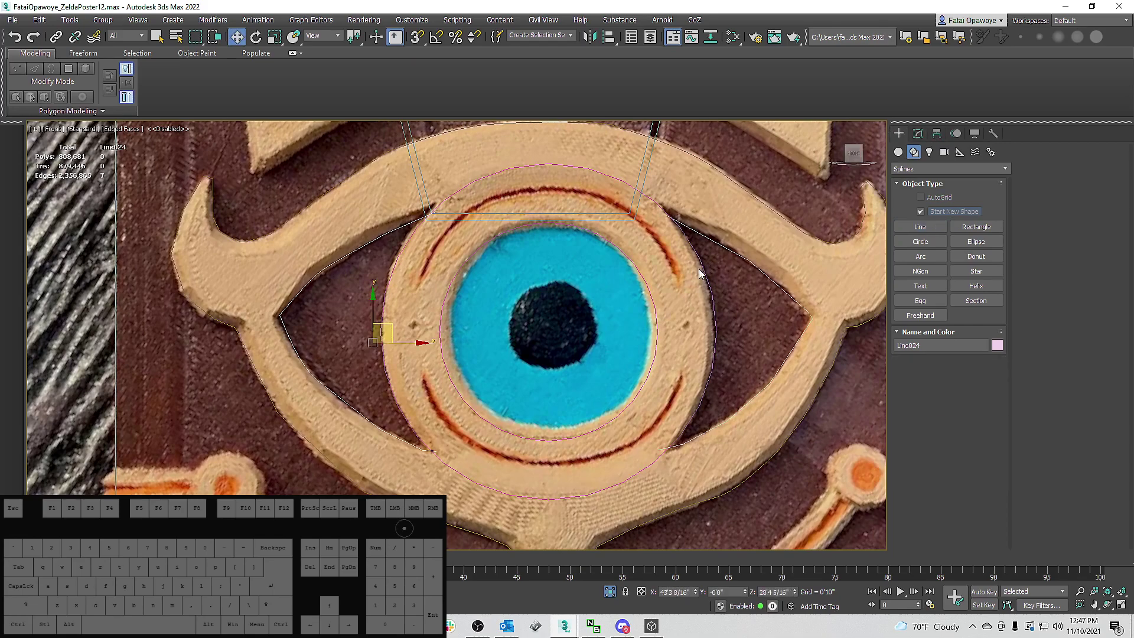
pyautogui.click(703, 263)
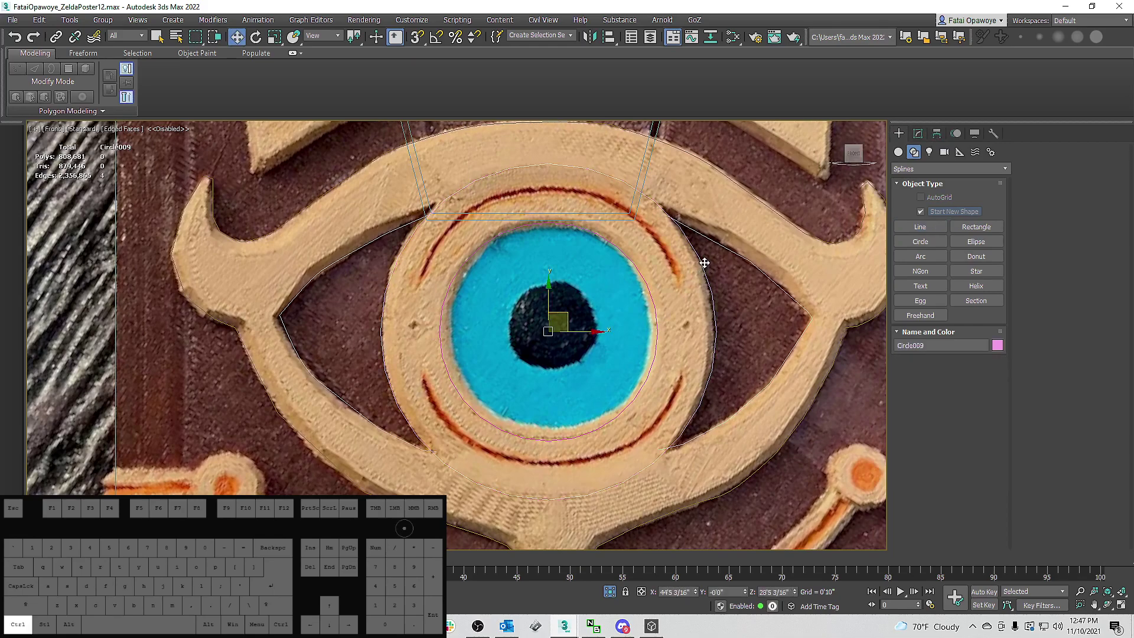
pyautogui.hotkey('ctrl', 'v')
pyautogui.click(543, 360)
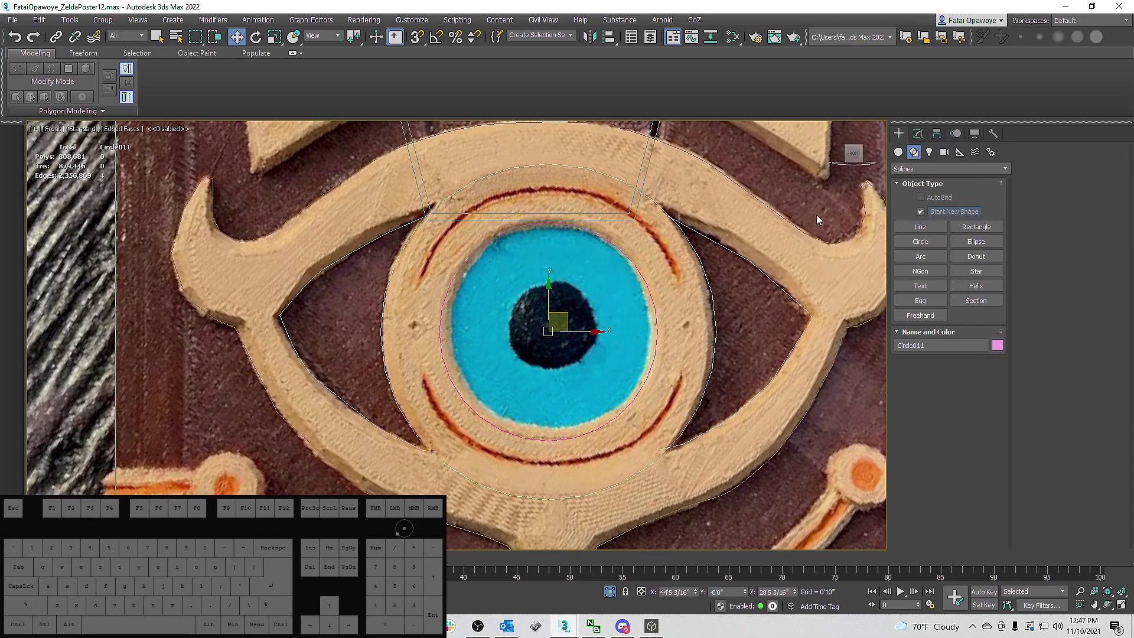
pyautogui.click(917, 134)
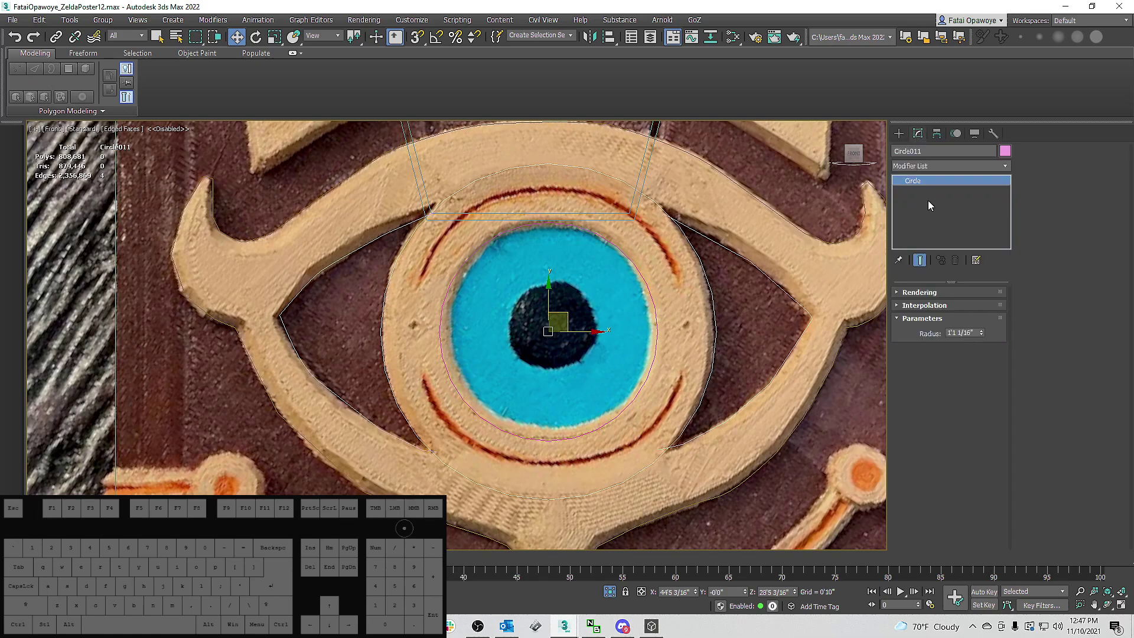
pyautogui.rightClick(748, 288)
pyautogui.moveTo(821, 413)
pyautogui.click(900, 406)
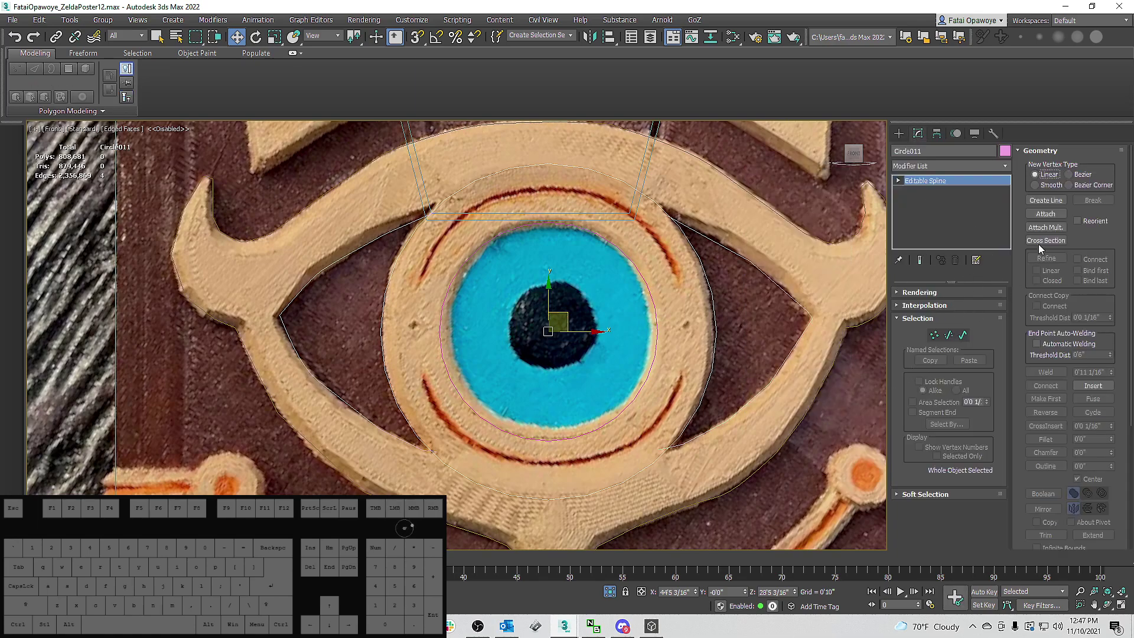
# Attach both eye opening lines to the cloned circle and trim away the circle's top and bottom arcs.
pyautogui.click(1045, 214)
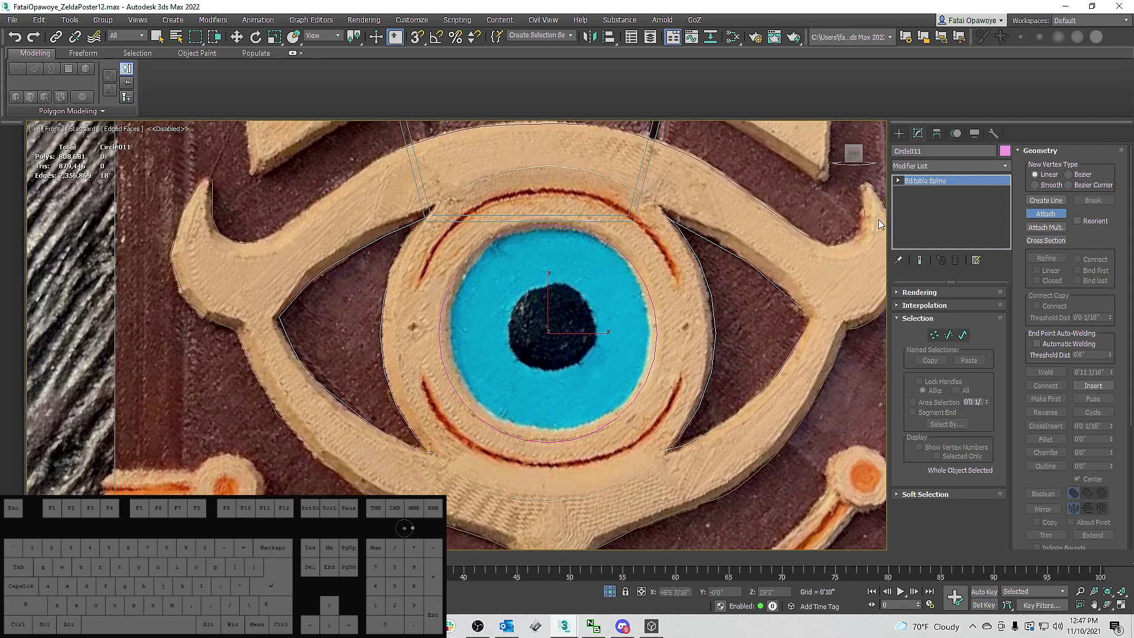
pyautogui.click(963, 336)
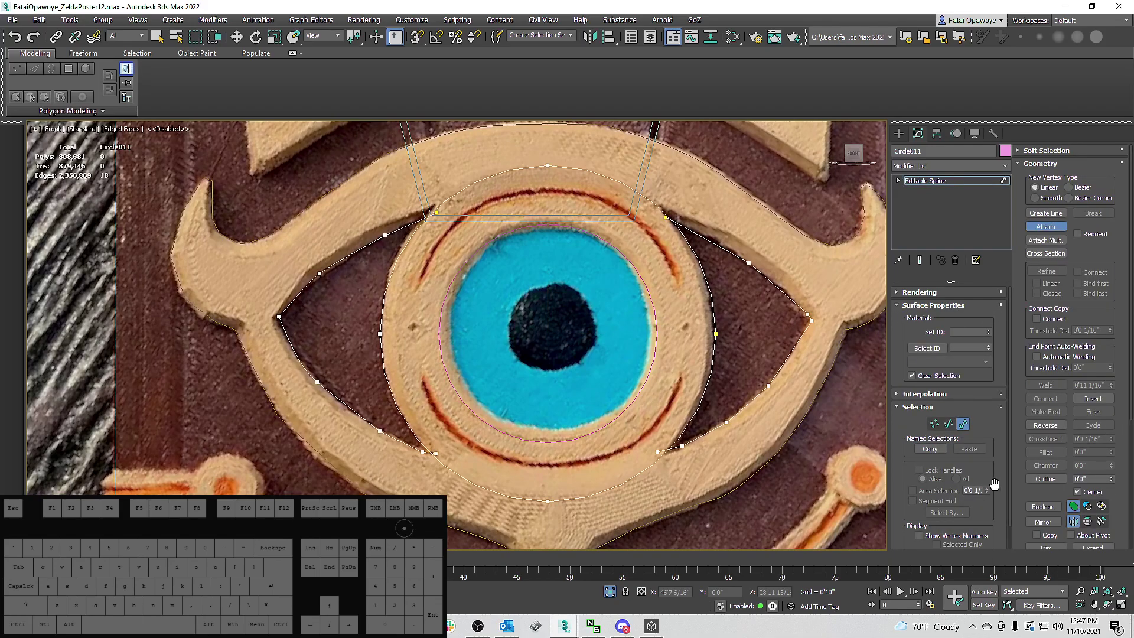
pyautogui.scroll(-5, 1048, 407)
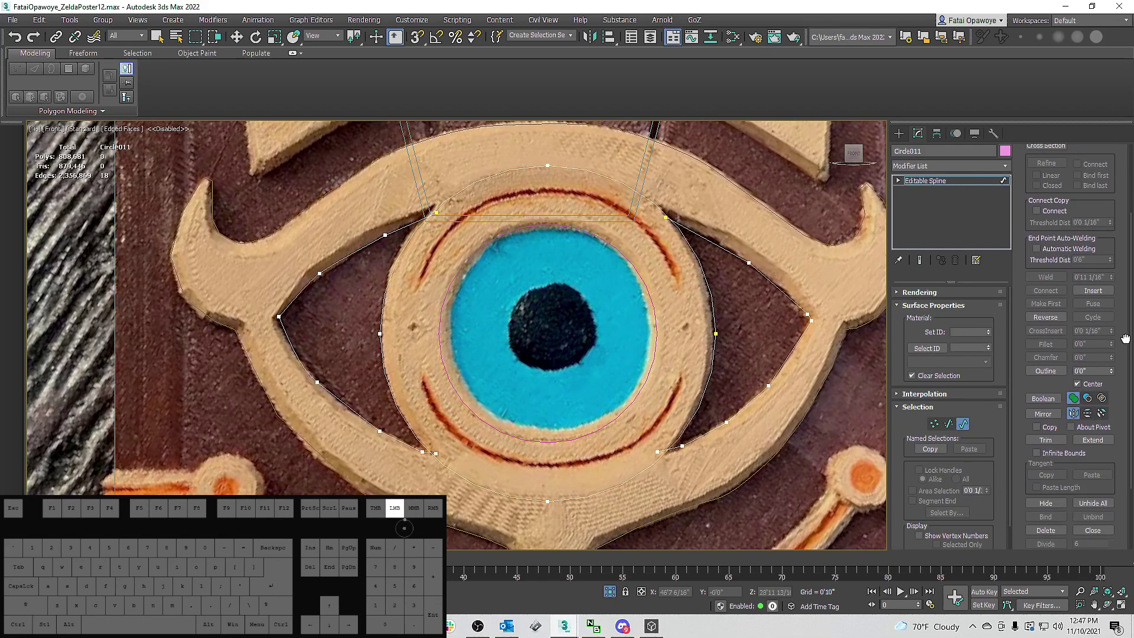
pyautogui.click(1045, 371)
pyautogui.click(637, 190)
pyautogui.click(601, 488)
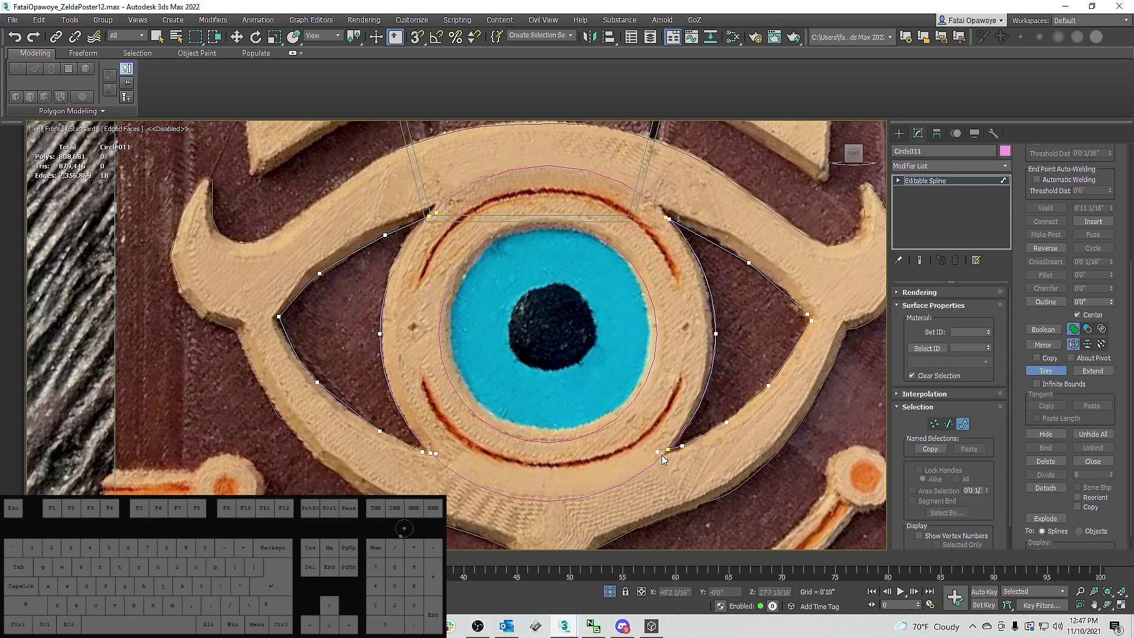
# Examine the trimmed corners where the eye opening lines meet the circle arcs.
pyautogui.scroll(4, 659, 219)
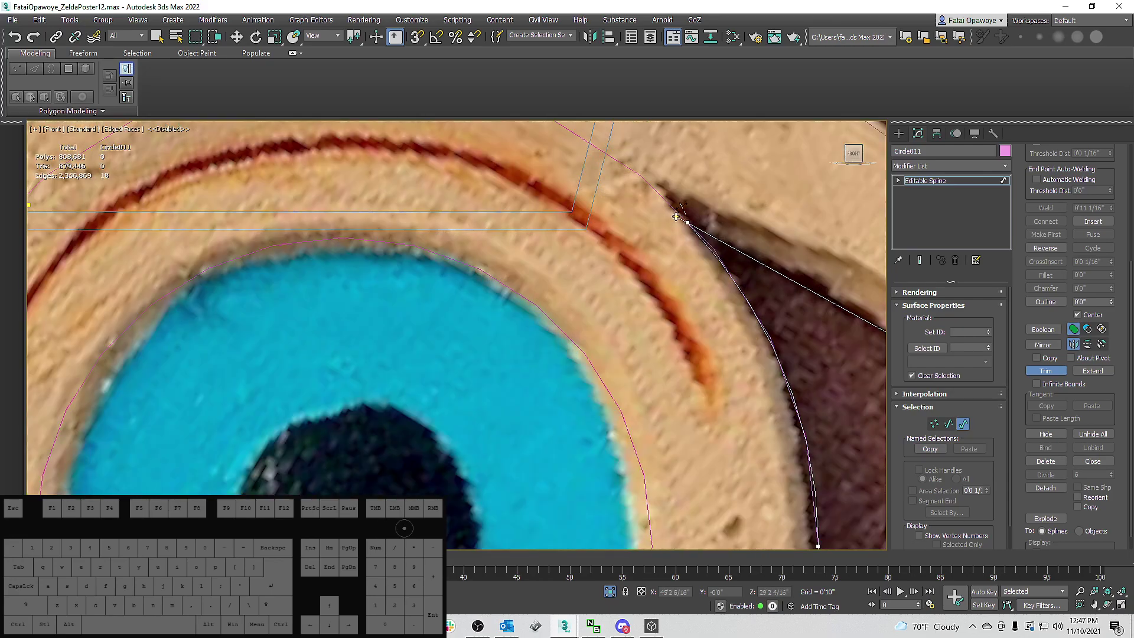
pyautogui.scroll(-4, 571, 267)
pyautogui.scroll(4, 428, 232)
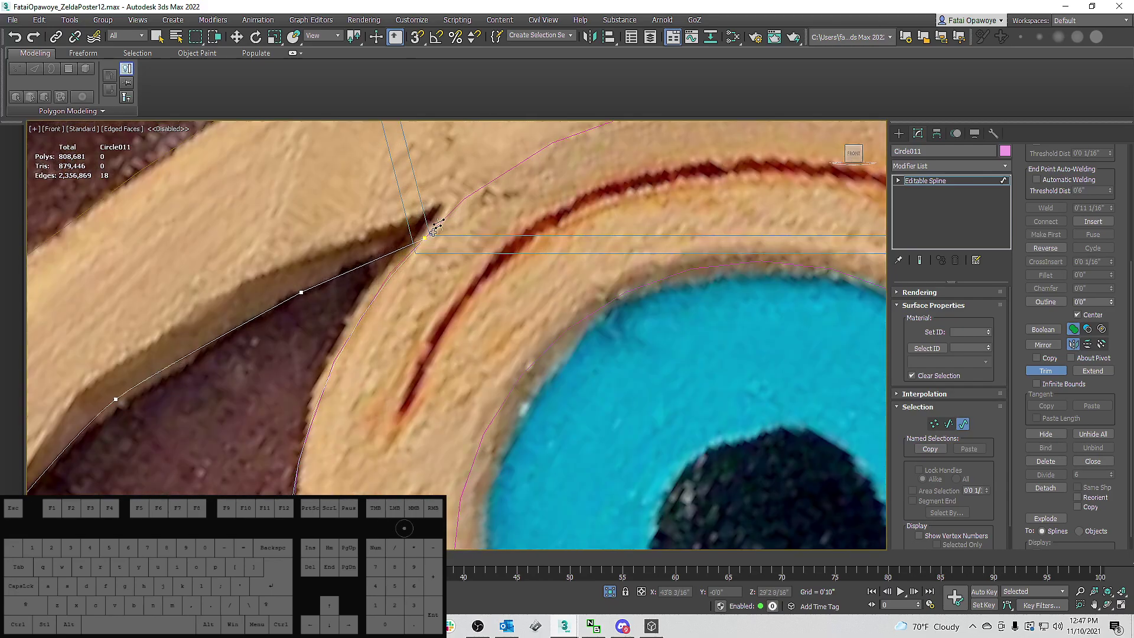
pyautogui.scroll(-3, 464, 336)
pyautogui.scroll(3, 461, 345)
pyautogui.scroll(2, 434, 313)
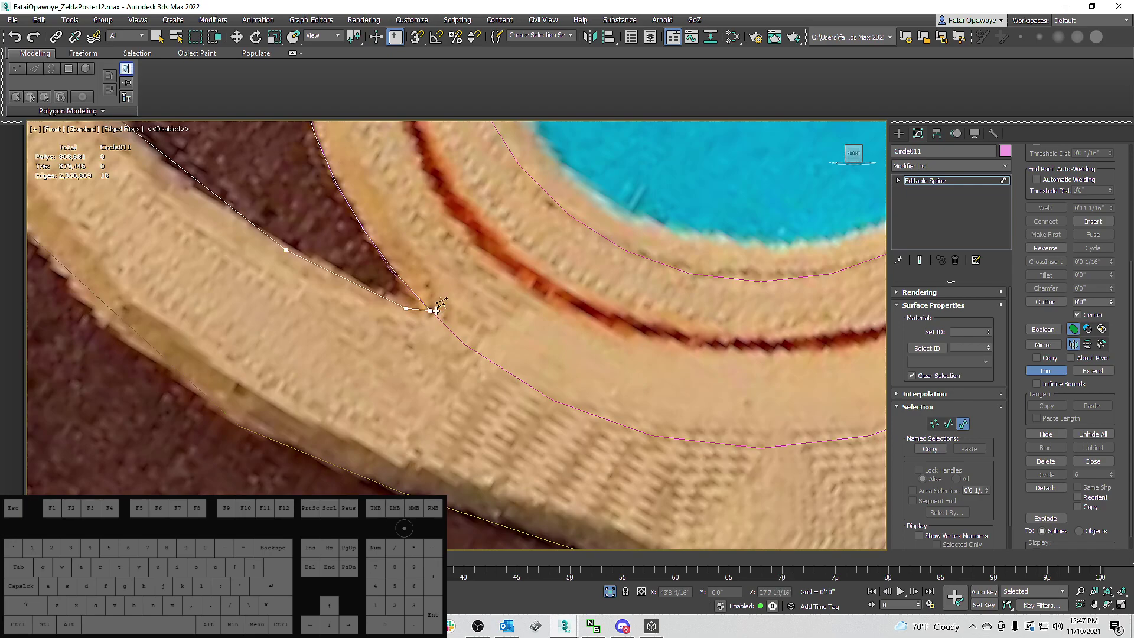
pyautogui.scroll(-6, 458, 304)
pyautogui.moveTo(458, 304); pyautogui.dragTo(447, 345, button='middle')
# Select the end vertices at the four corners where the eye opening lines meet the arcs and weld them.
pyautogui.press('1')
pyautogui.scroll(4, 559, 250)
pyautogui.moveTo(558, 234); pyautogui.dragTo(540, 211)
pyautogui.moveTo(530, 226); pyautogui.dragTo(553, 214, button='middle')
pyautogui.scroll(-4, 561, 230)
pyautogui.scroll(4, 568, 325)
pyautogui.keyDown('ctrl'); pyautogui.moveTo(531, 330); pyautogui.dragTo(570, 365); pyautogui.keyUp('ctrl')
pyautogui.moveTo(542, 329); pyautogui.dragTo(597, 379, button='middle')
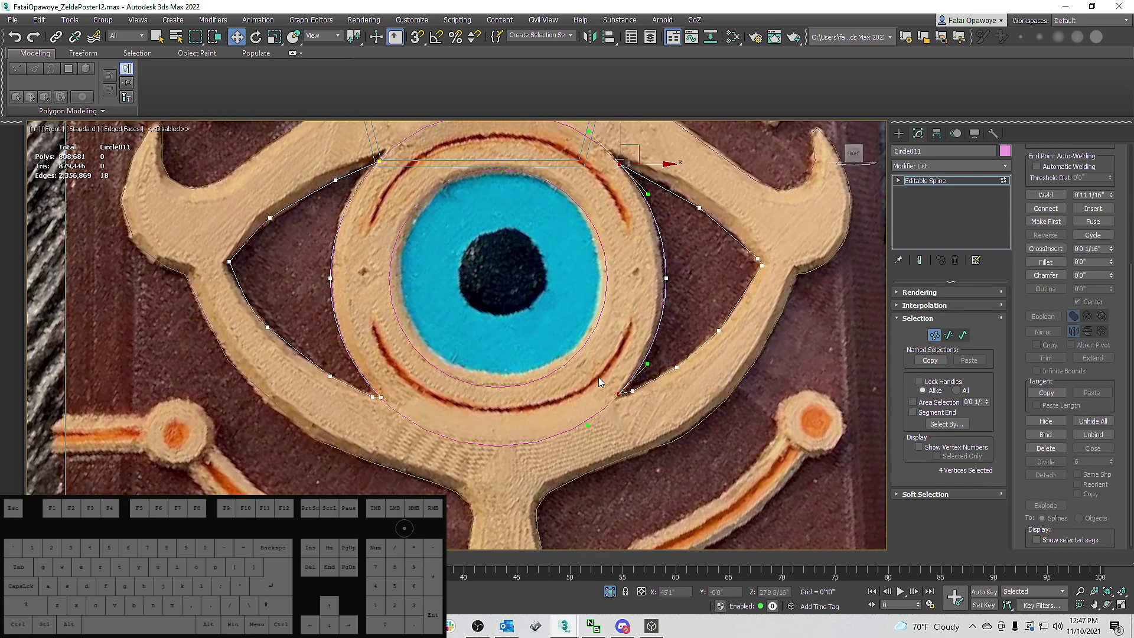
pyautogui.keyDown('ctrl'); pyautogui.moveTo(374, 152); pyautogui.dragTo(387, 167); pyautogui.keyUp('ctrl')
pyautogui.keyDown('ctrl'); pyautogui.moveTo(376, 404); pyautogui.dragTo(386, 383); pyautogui.keyUp('ctrl')
pyautogui.click(1031, 195)
pyautogui.moveTo(674, 253); pyautogui.dragTo(697, 306, button='middle')
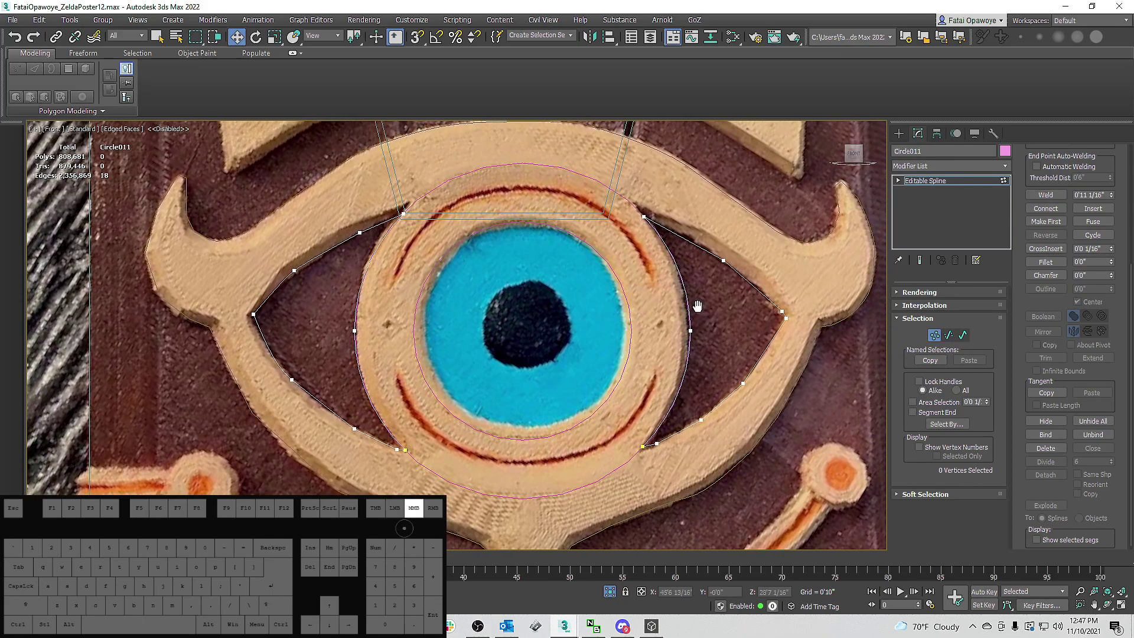
pyautogui.scroll(-3, 697, 306)
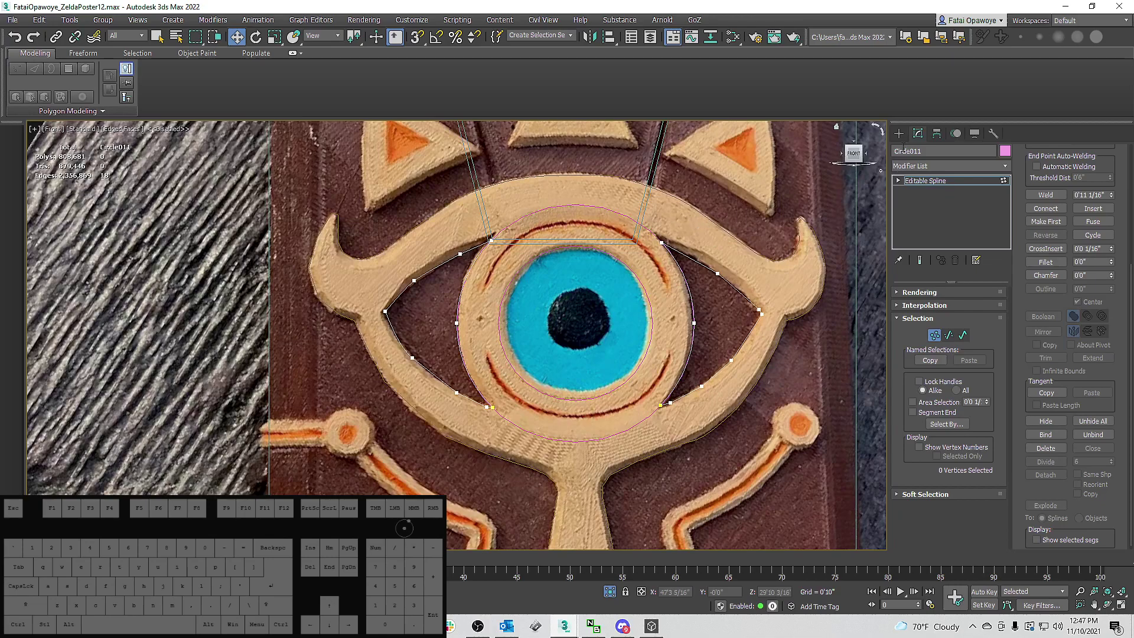
# Attach the trimmed eye openings shape and the inner iris circle to the eye emblem's outline.
pyautogui.click(898, 134)
pyautogui.click(782, 235)
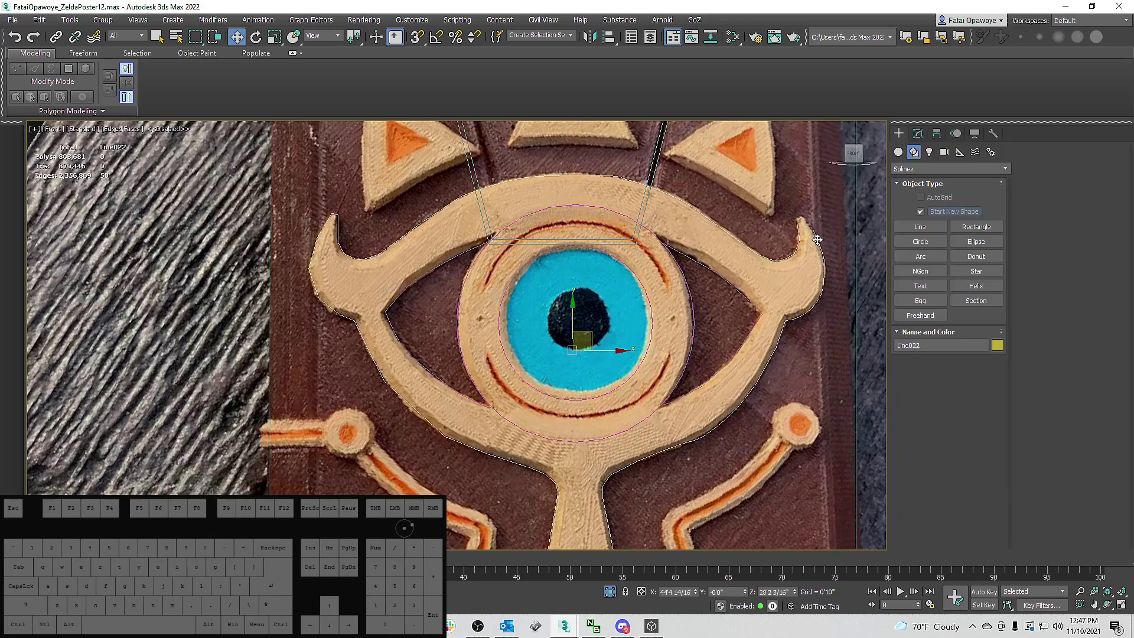
pyautogui.click(918, 134)
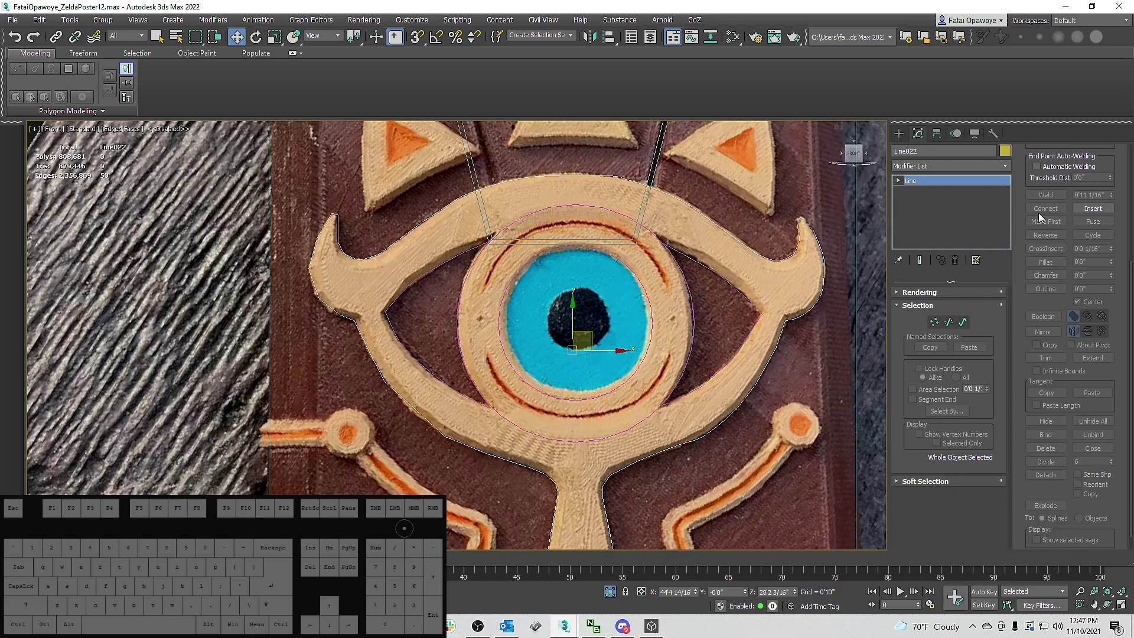
pyautogui.scroll(6, 1115, 248)
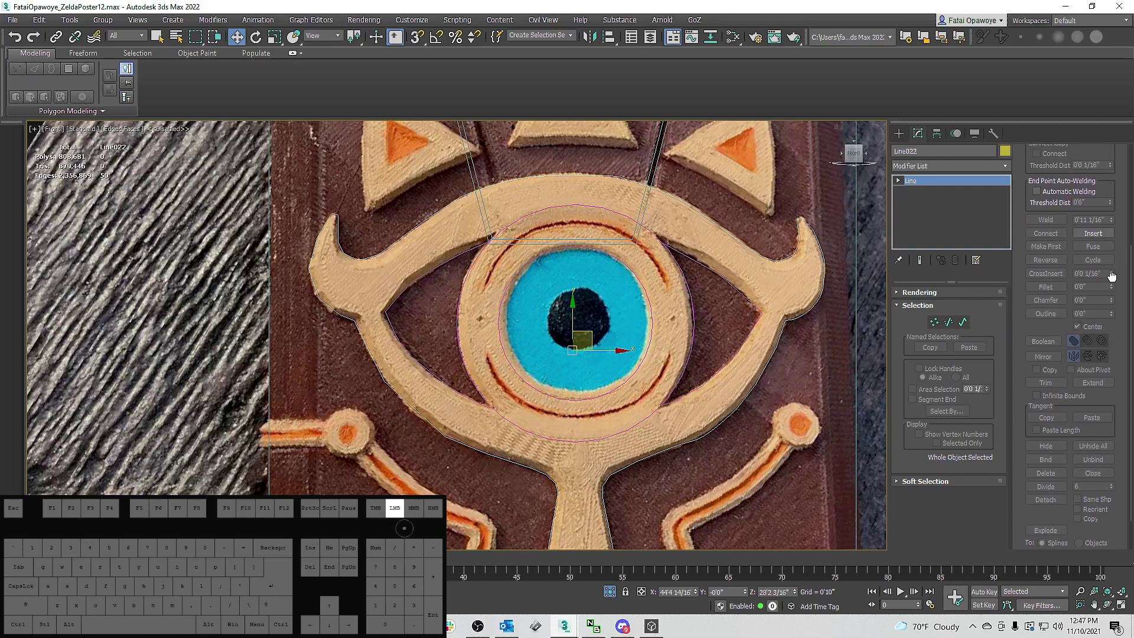
pyautogui.click(1059, 213)
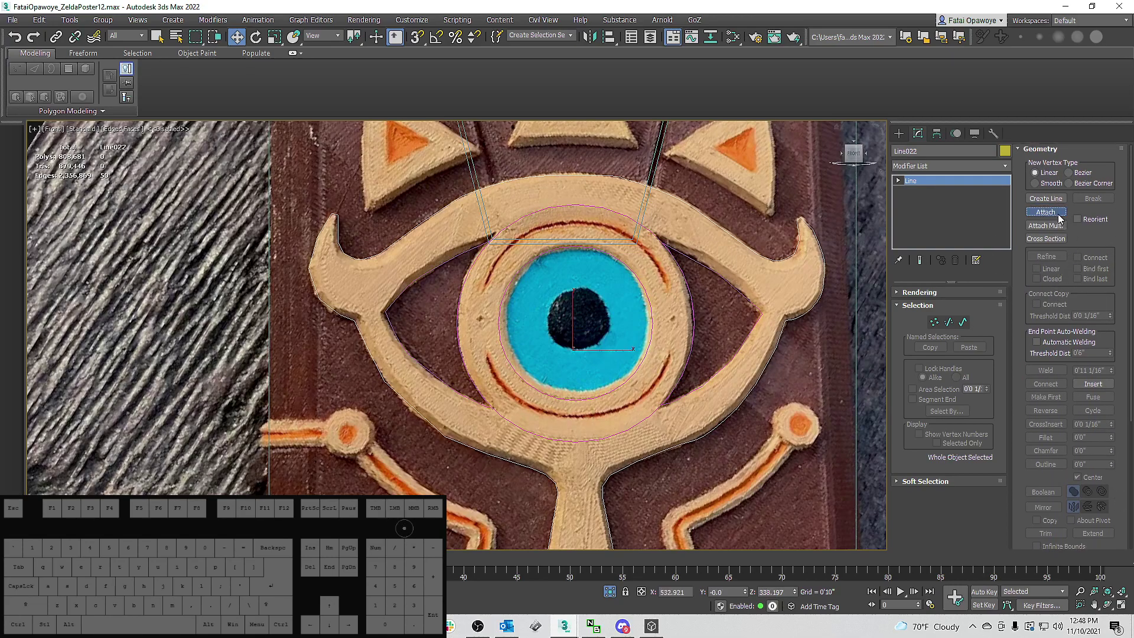
pyautogui.click(753, 326)
pyautogui.moveTo(646, 295); pyautogui.dragTo(669, 266, button='middle')
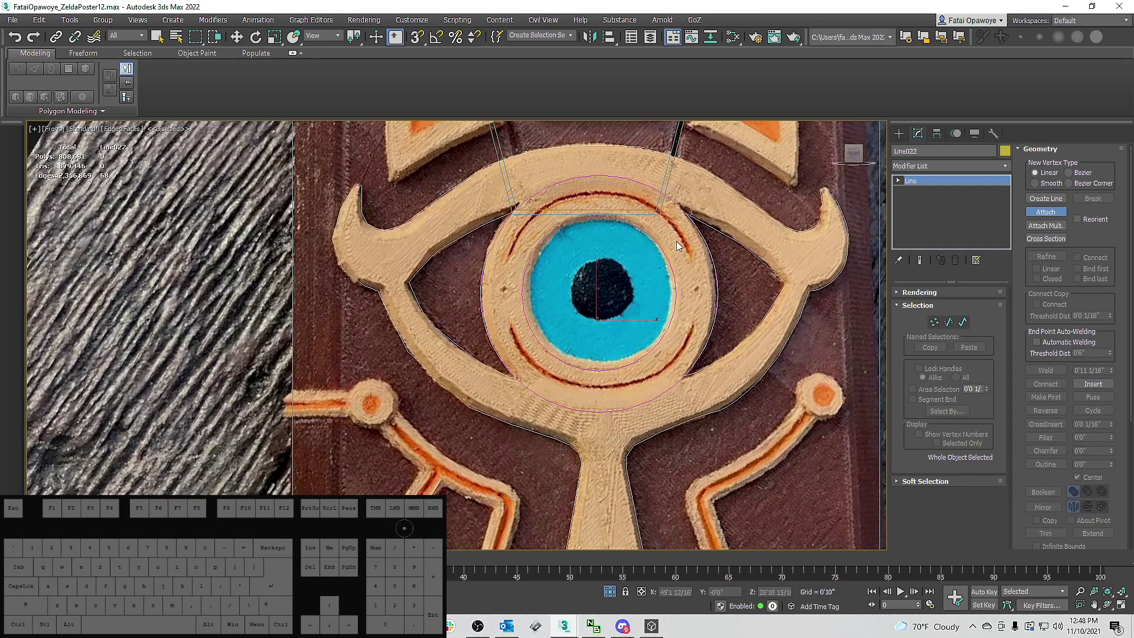
pyautogui.click(661, 248)
# Apply an Edit Poly modifier to the combined eye emblem spline and check the filled surface from the front.
pyautogui.click(935, 163)
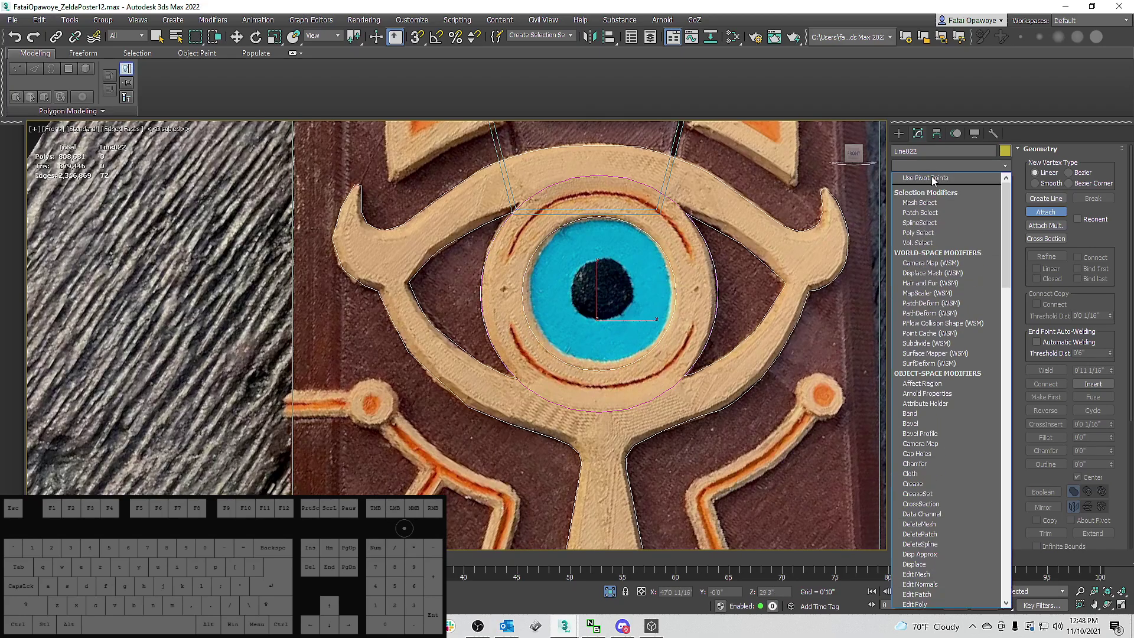
pyautogui.press('e')
pyautogui.click(923, 207)
pyautogui.moveTo(670, 288)
pyautogui.keyDown('alt'); pyautogui.mouseDown(button='middle')
pyautogui.moveTo(657, 290)
pyautogui.moveTo(678, 320)
pyautogui.moveTo(654, 292)
pyautogui.moveTo(695, 293)
pyautogui.moveTo(683, 294)
pyautogui.mouseUp(button='middle'); pyautogui.keyUp('alt')
pyautogui.press('f')
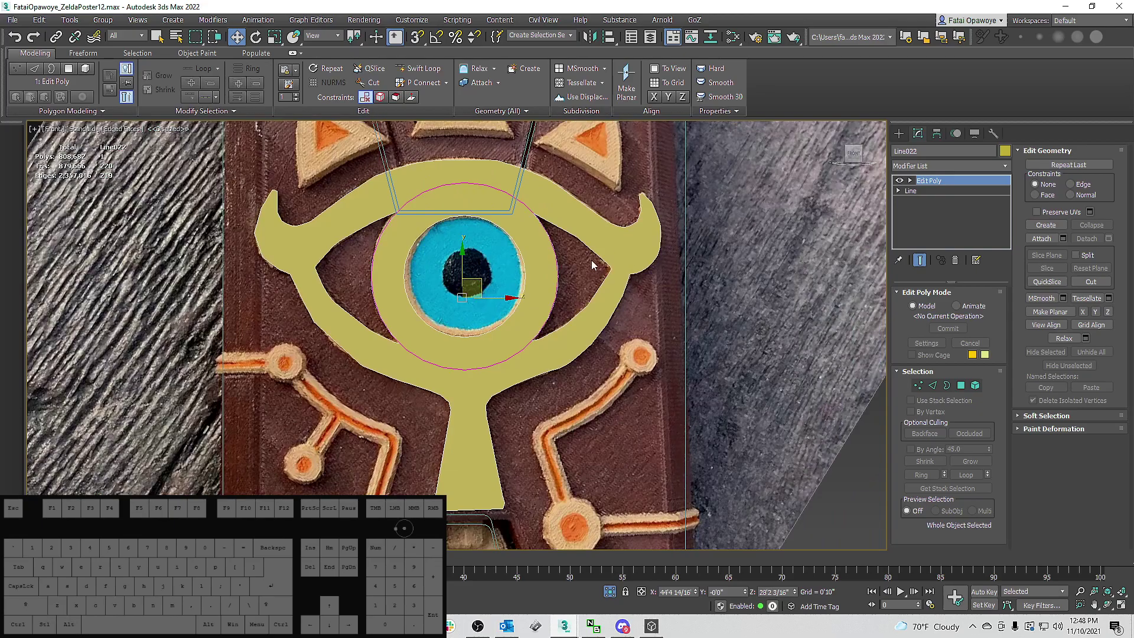
pyautogui.moveTo(535, 252); pyautogui.dragTo(553, 250, button='middle')
pyautogui.scroll(-2, 560, 248)
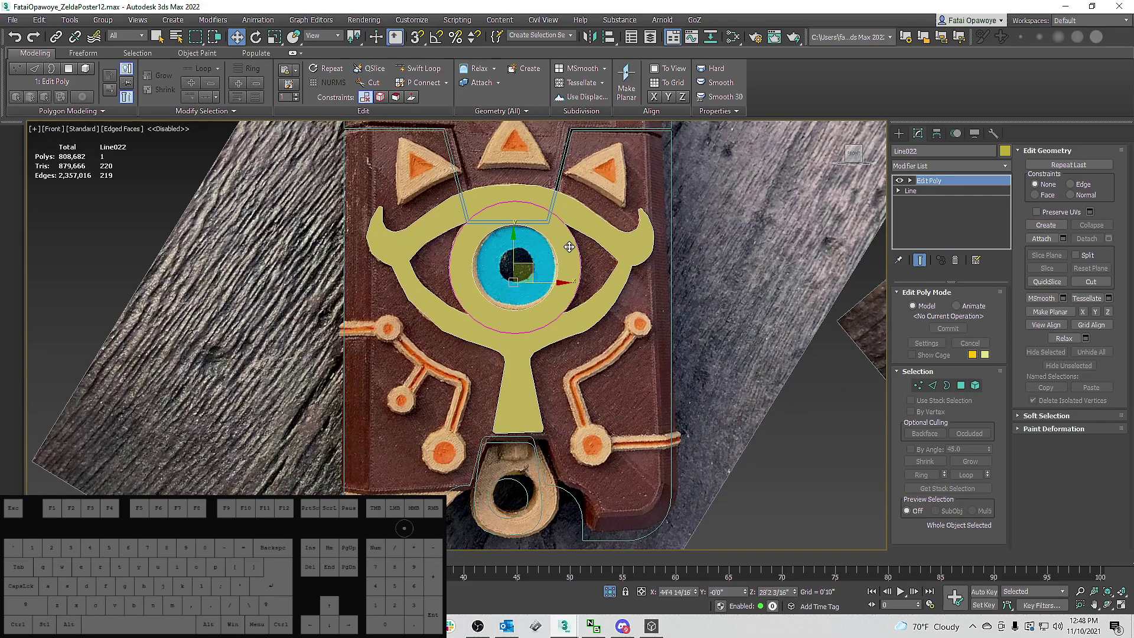
# Hide the leftover outer ring circle around the iris and reselect the eye emblem.
pyautogui.click(896, 135)
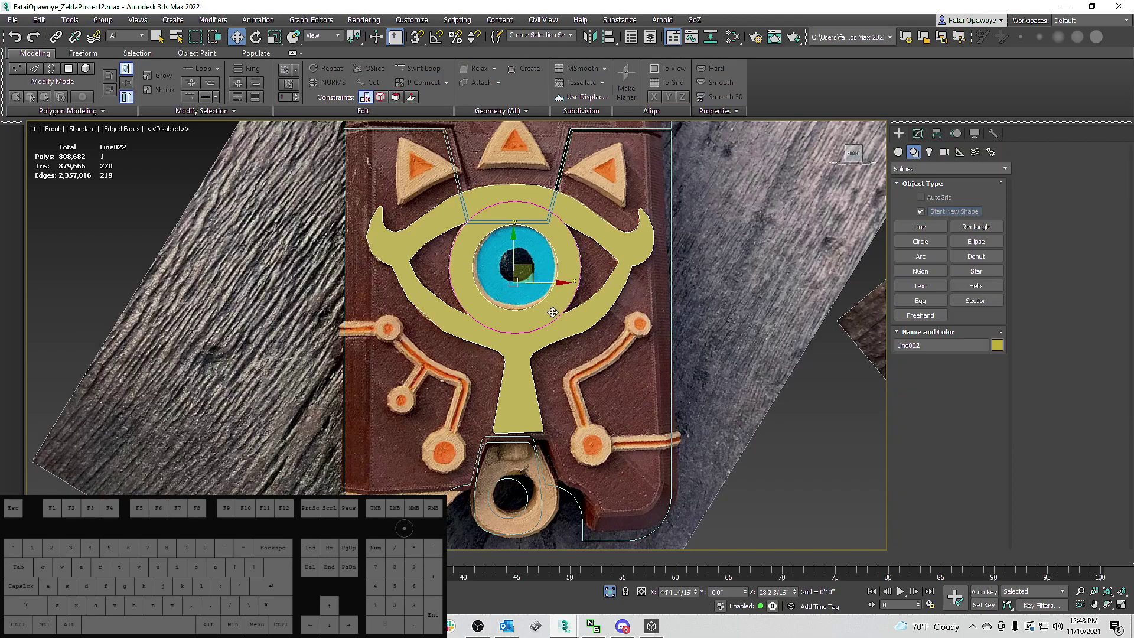
pyautogui.scroll(4, 550, 322)
pyautogui.click(547, 330)
pyautogui.rightClick(547, 329)
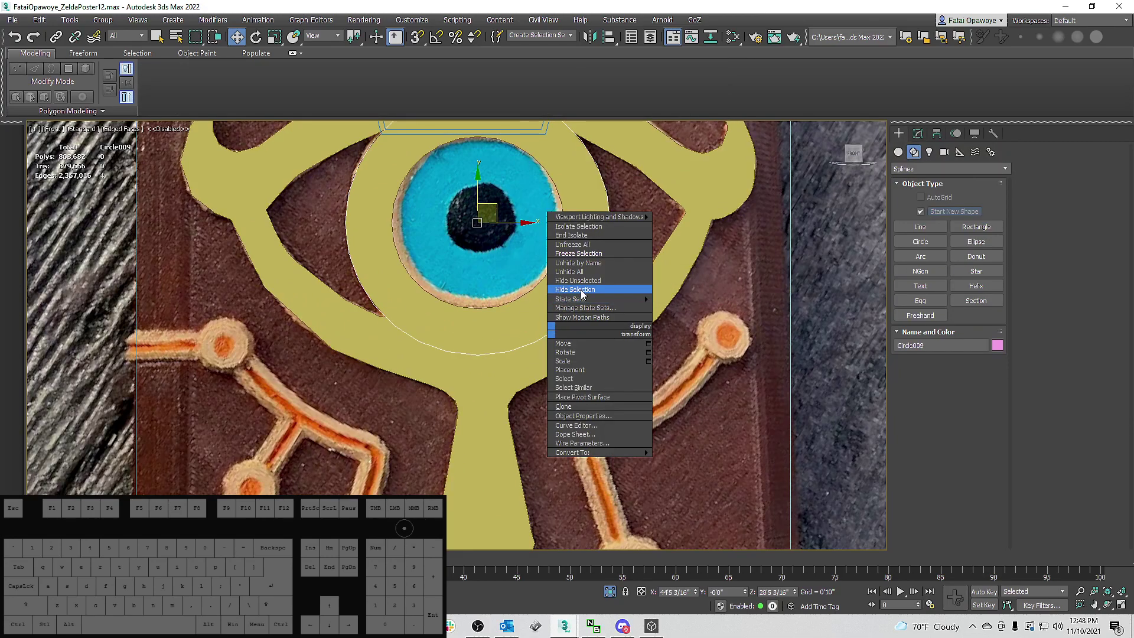
pyautogui.click(582, 291)
pyautogui.moveTo(515, 275); pyautogui.dragTo(616, 303, button='middle')
pyautogui.click(615, 303)
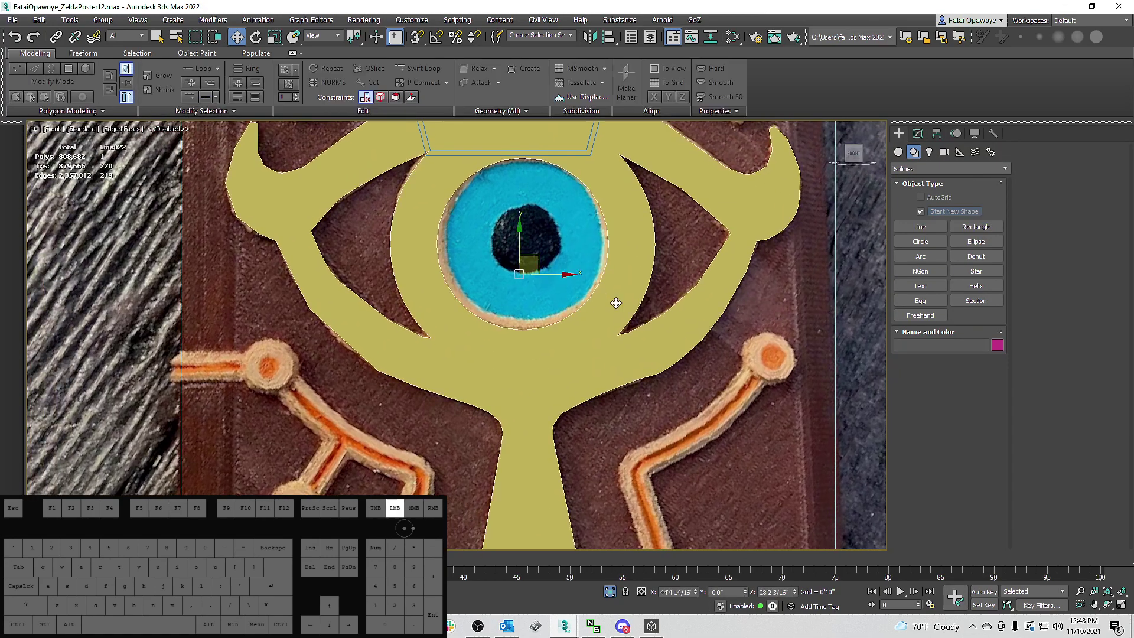
pyautogui.scroll(-5, 653, 272)
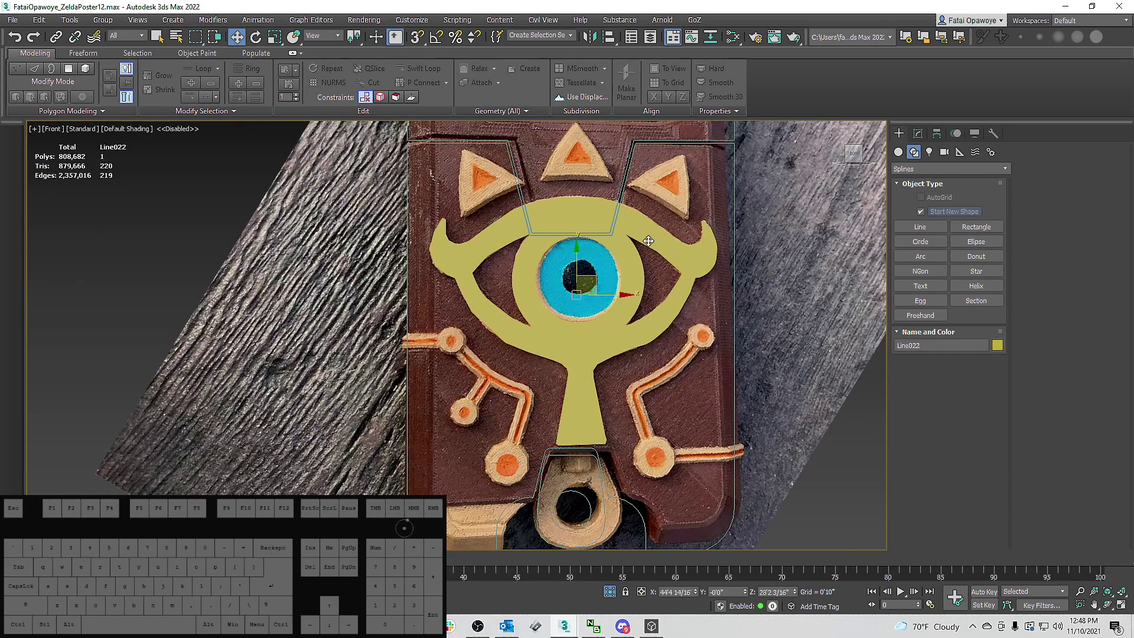
# Examine the eye emblem in wireframe and shaded display, comparing its shape with the slate reference.
pyautogui.press('F3')
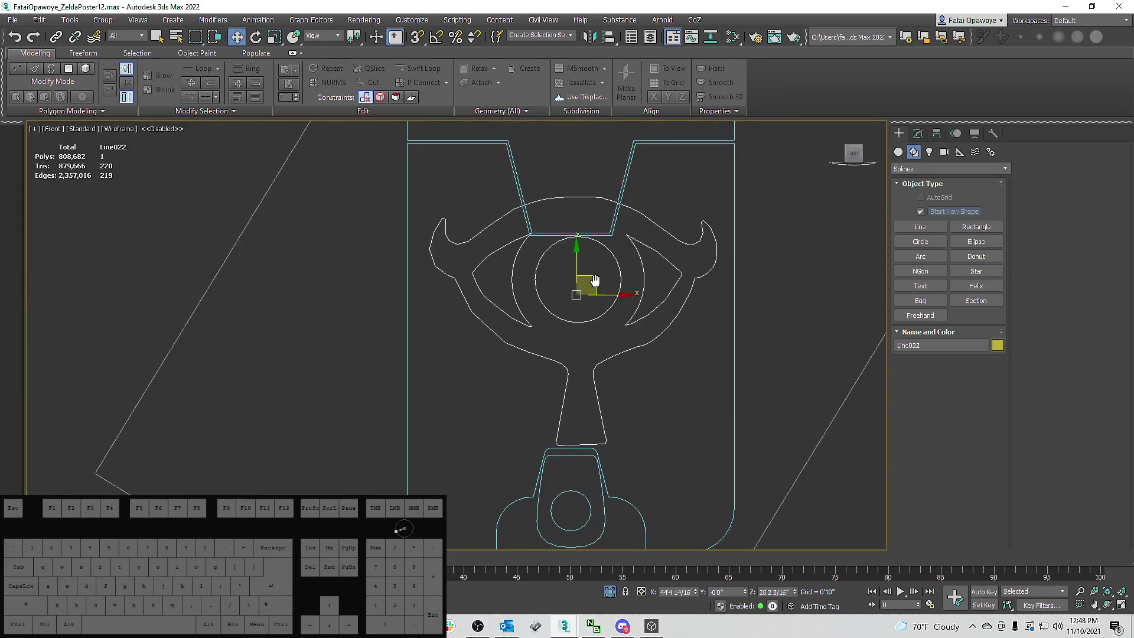
pyautogui.moveTo(611, 265); pyautogui.dragTo(610, 282, button='middle')
pyautogui.press('F3')
pyautogui.press('F3')
pyautogui.press('F3')
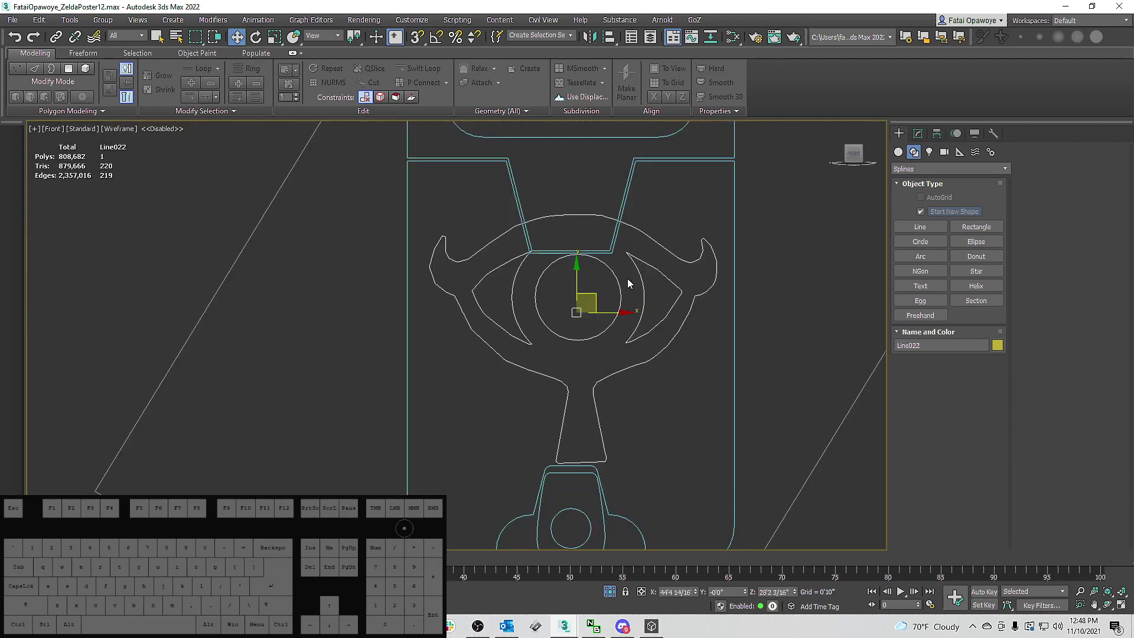
pyautogui.scroll(2, 628, 276)
pyautogui.keyDown('alt'); pyautogui.moveTo(426, 278); pyautogui.dragTo(465, 282, button='middle'); pyautogui.keyUp('alt')
pyautogui.press('f')
pyautogui.press('z')
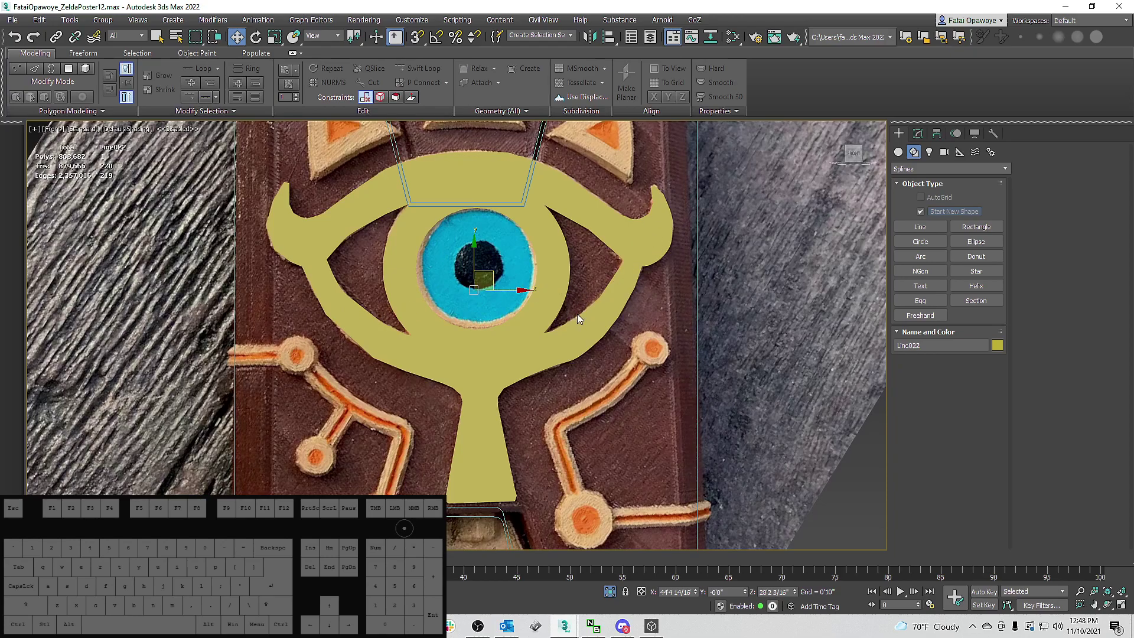
pyautogui.press('F4')
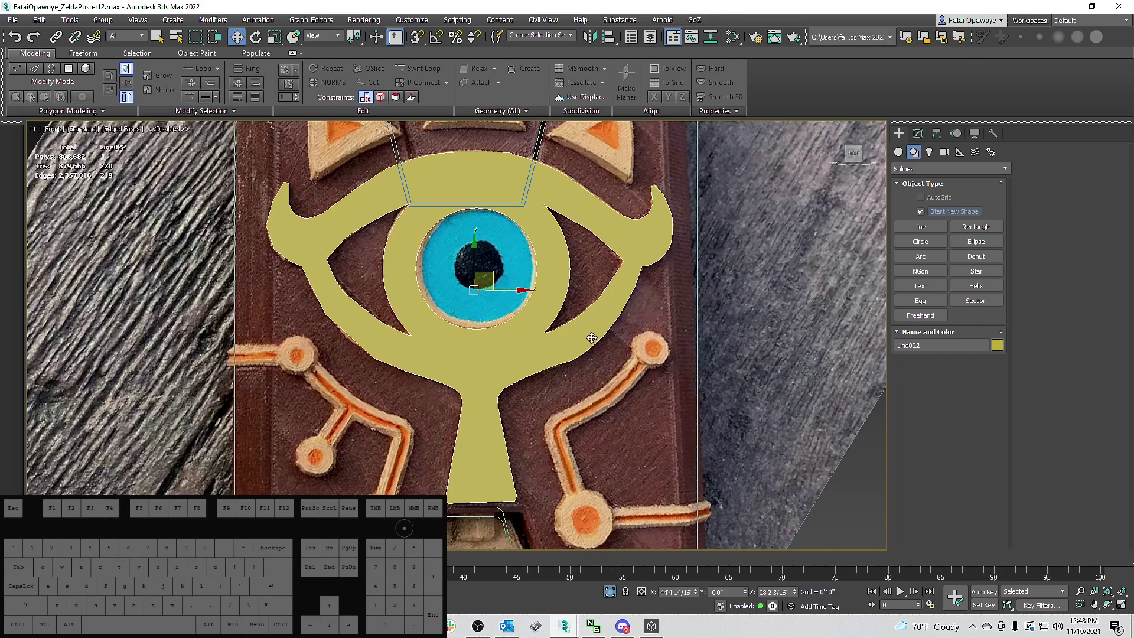
pyautogui.click(915, 134)
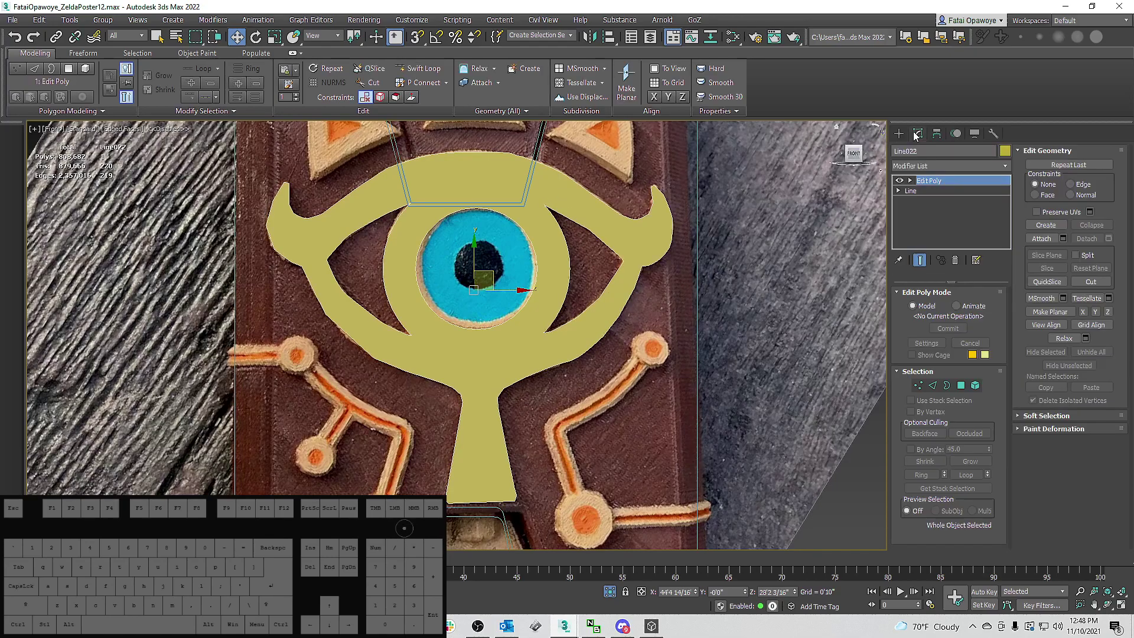
pyautogui.moveTo(576, 289); pyautogui.dragTo(643, 284, button='middle')
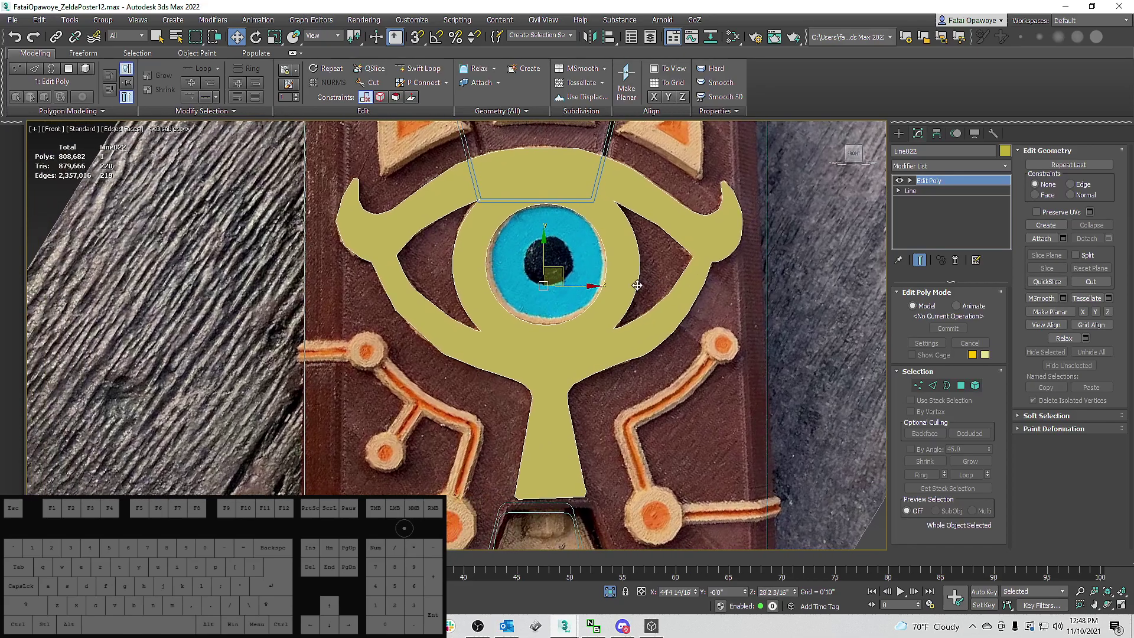
pyautogui.scroll(2, 561, 284)
pyautogui.moveTo(562, 284); pyautogui.dragTo(554, 320, button='middle')
pyautogui.press('F4')
pyautogui.press('F4')
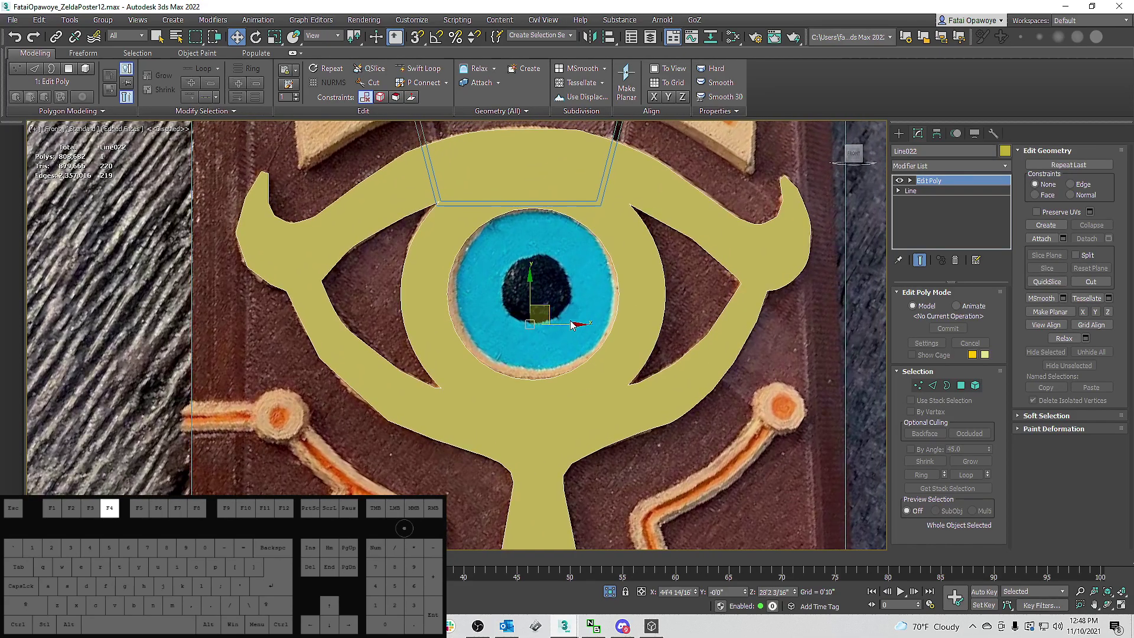
pyautogui.moveTo(702, 315); pyautogui.dragTo(697, 356, button='middle')
pyautogui.scroll(-3, 697, 356)
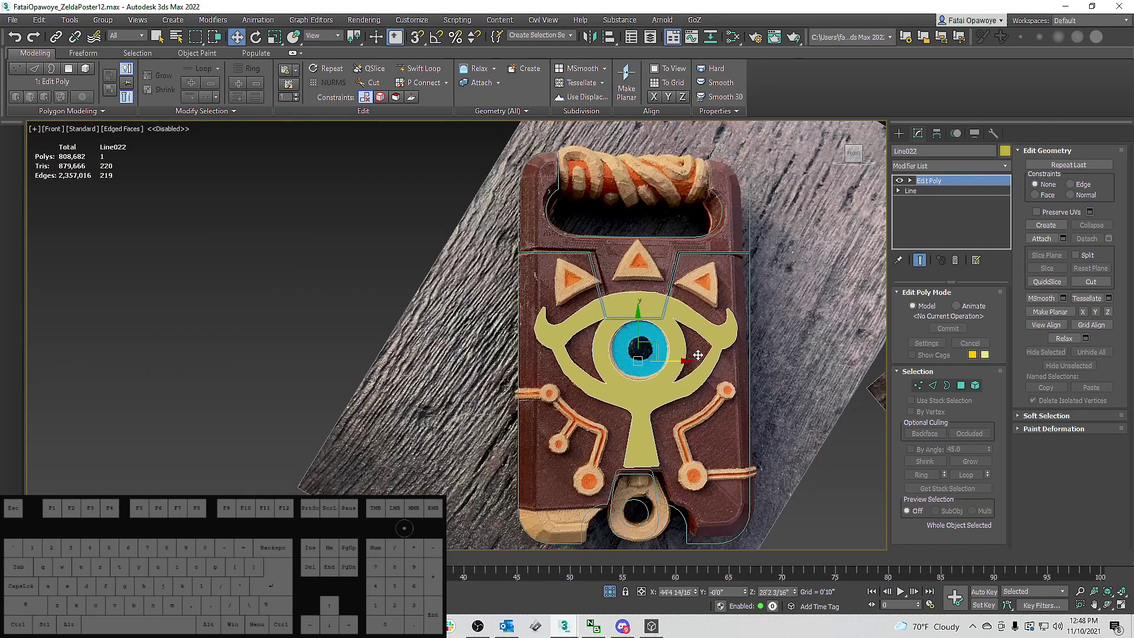
pyautogui.moveTo(686, 313); pyautogui.dragTo(674, 325, button='middle')
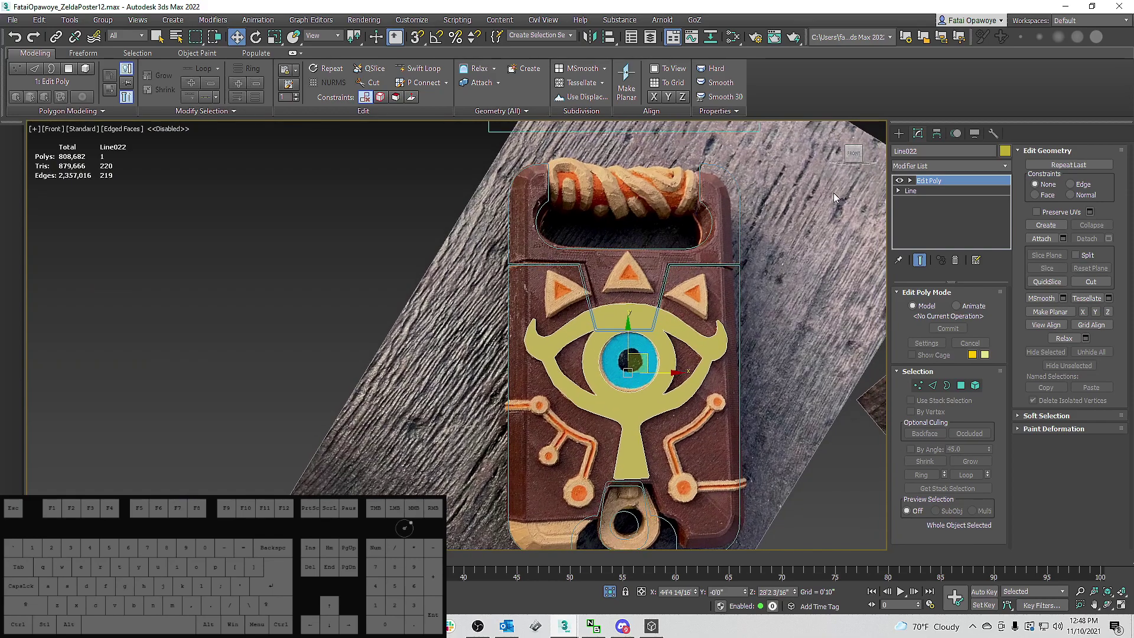
# Trace the middle triangle above the eye with a closed three-point line.
pyautogui.click(898, 134)
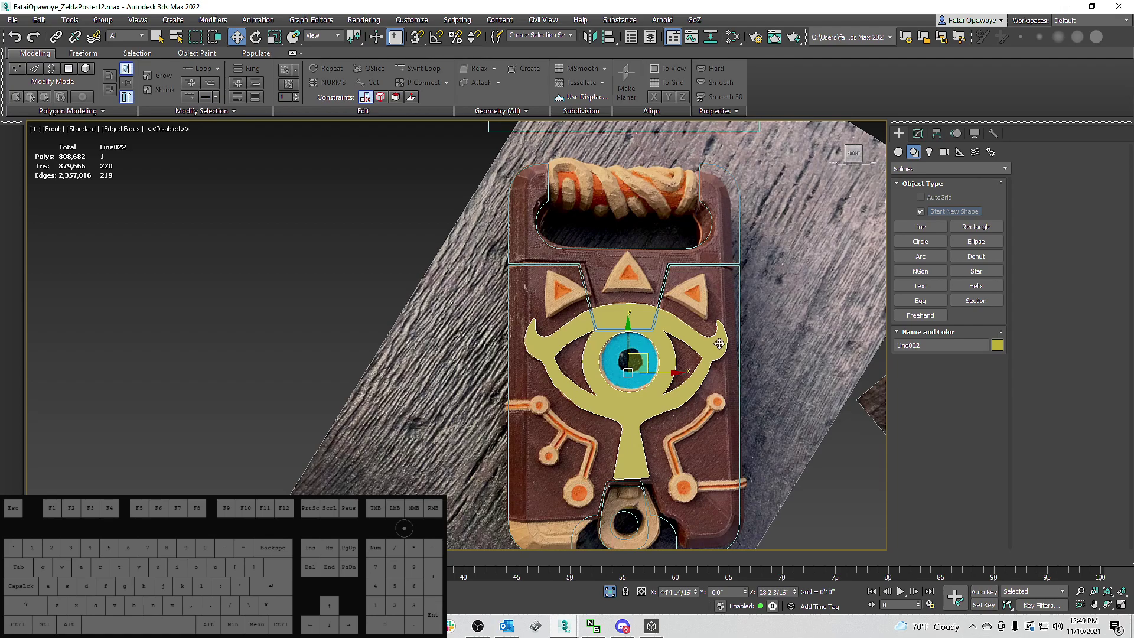
pyautogui.scroll(-2, 586, 328)
pyautogui.scroll(-2, 487, 290)
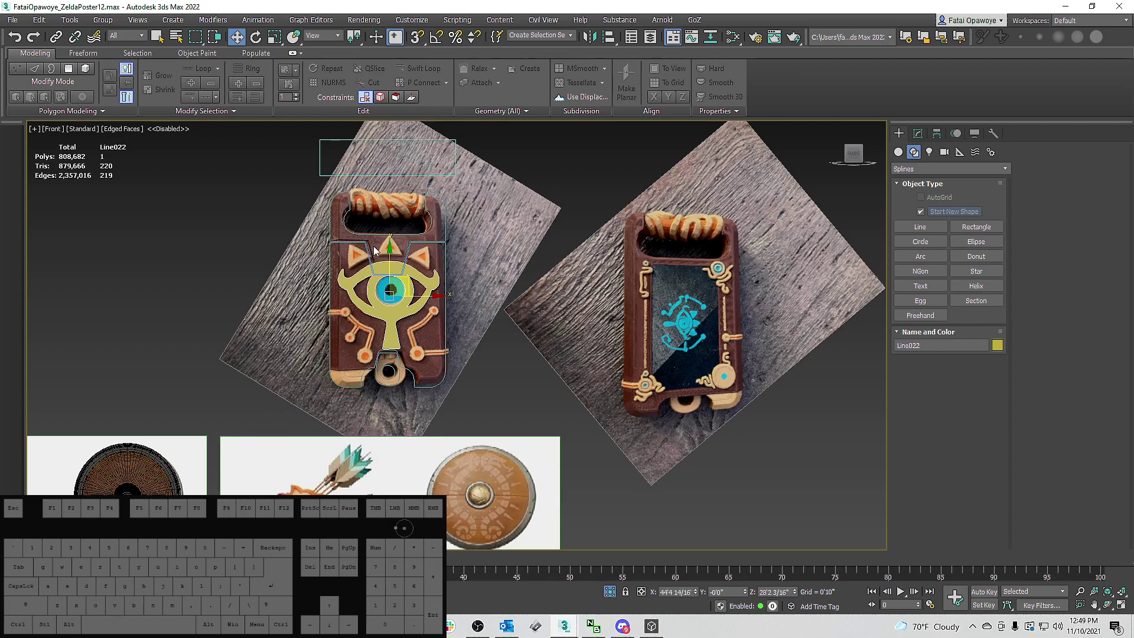
pyautogui.scroll(4, 378, 249)
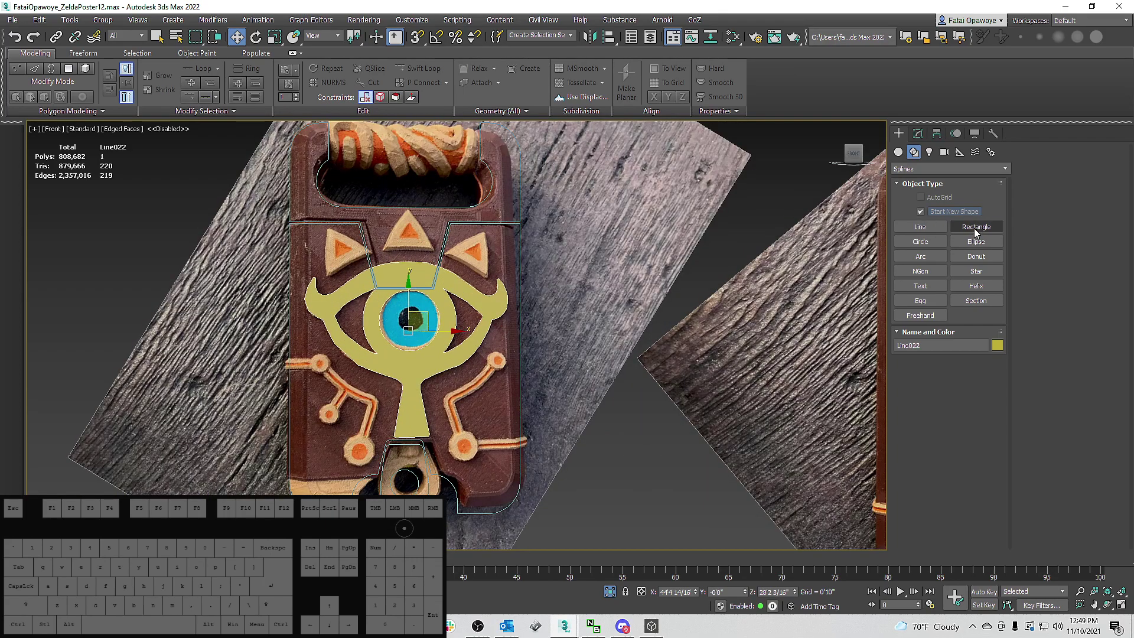
pyautogui.click(920, 228)
pyautogui.scroll(5, 392, 265)
pyautogui.click(397, 292)
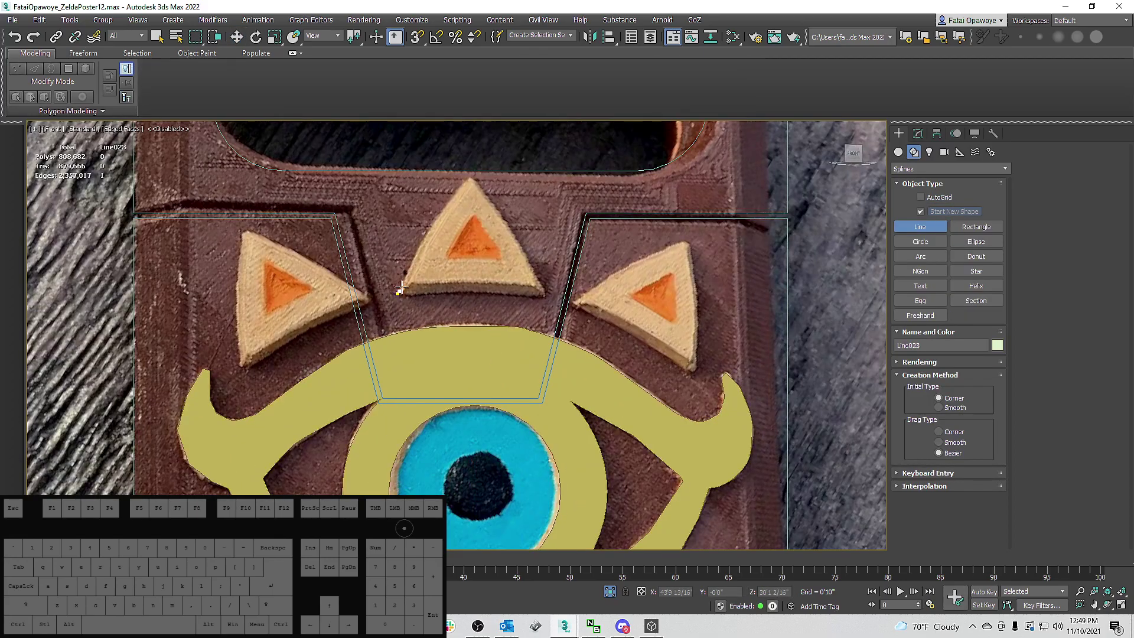
pyautogui.moveTo(470, 179); pyautogui.dragTo(485, 184)
pyautogui.click(397, 291)
pyautogui.click(537, 331)
# Straighten the middle triangle's sides and move its top vertex onto the reference triangle's tip.
pyautogui.press('1')
pyautogui.moveTo(453, 167); pyautogui.dragTo(498, 199)
pyautogui.rightClick(536, 222)
pyautogui.hotkey('ctrl', 'a')
pyautogui.rightClick(499, 232)
pyautogui.click(479, 166)
pyautogui.moveTo(494, 207); pyautogui.dragTo(490, 159)
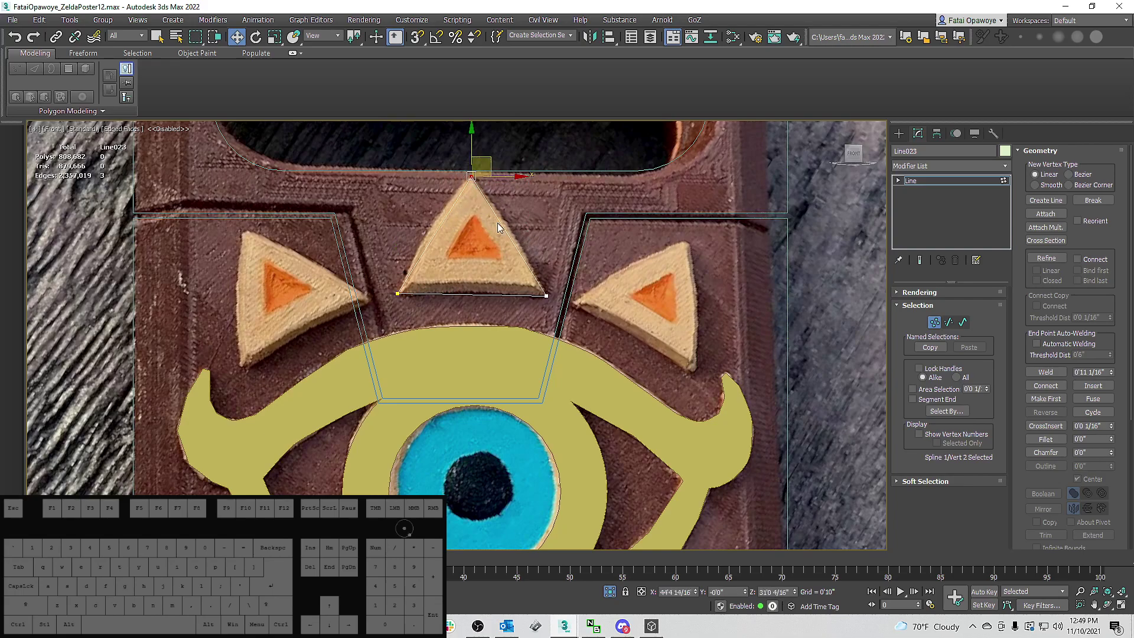
# Select the middle triangle's segments and apply an Edit Poly modifier to the shape.
pyautogui.moveTo(521, 255); pyautogui.dragTo(529, 248, button='middle')
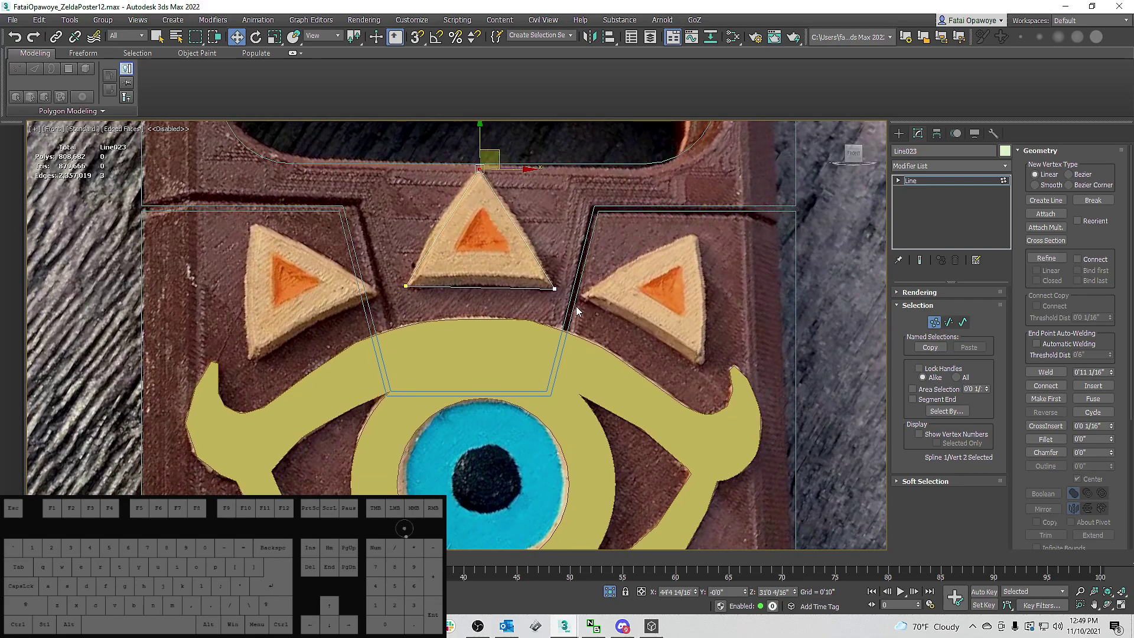
pyautogui.click(949, 323)
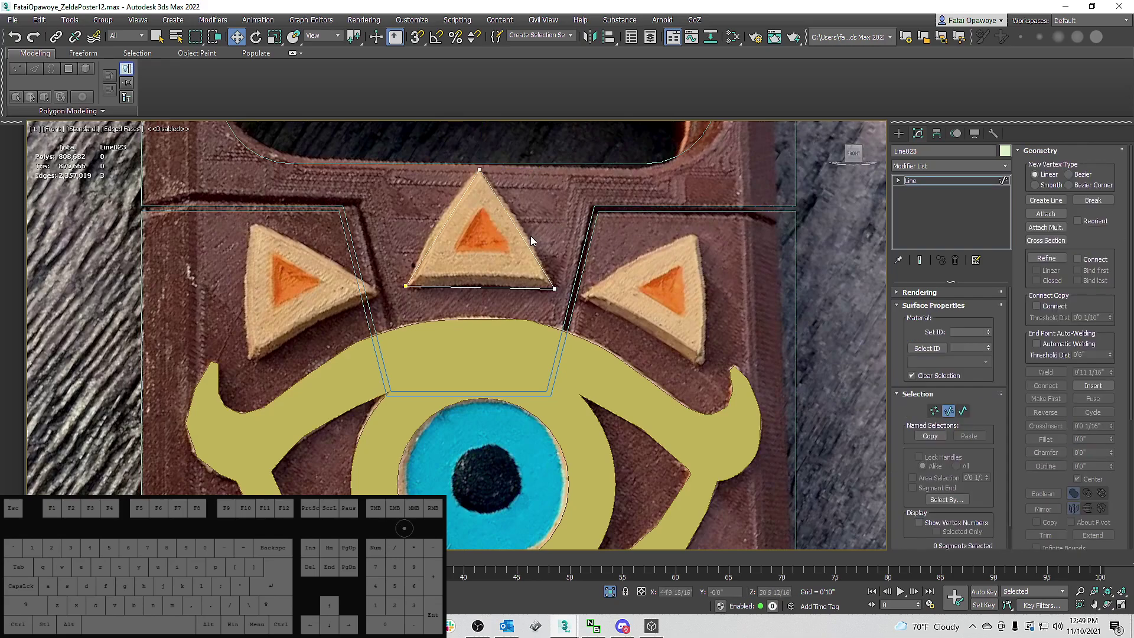
pyautogui.moveTo(585, 298); pyautogui.dragTo(475, 228)
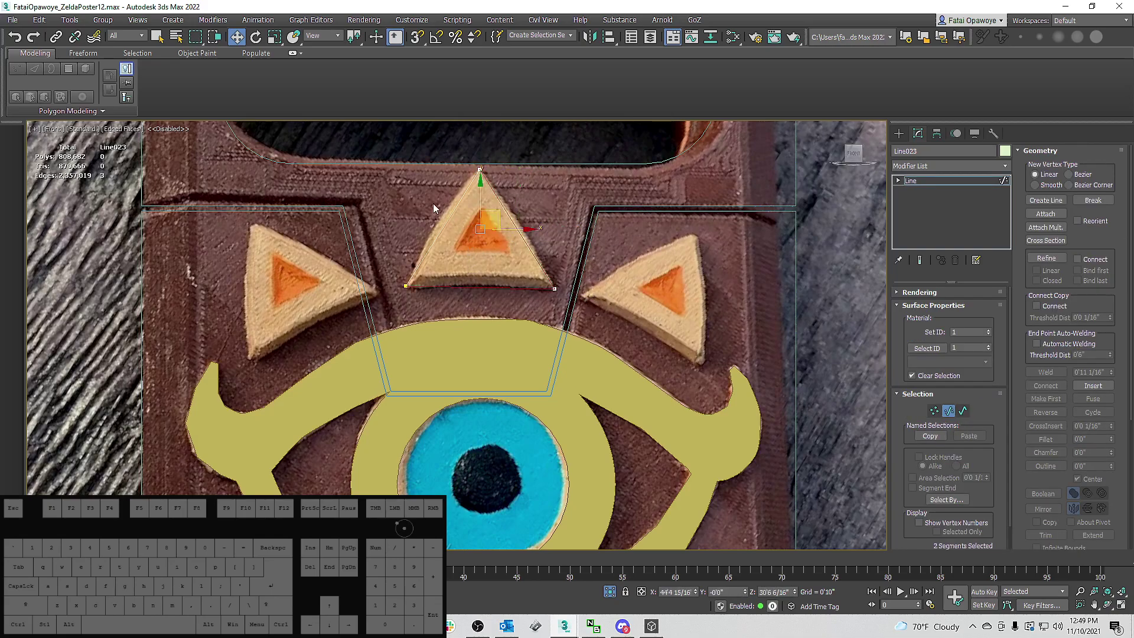
pyautogui.moveTo(555, 284); pyautogui.dragTo(559, 286)
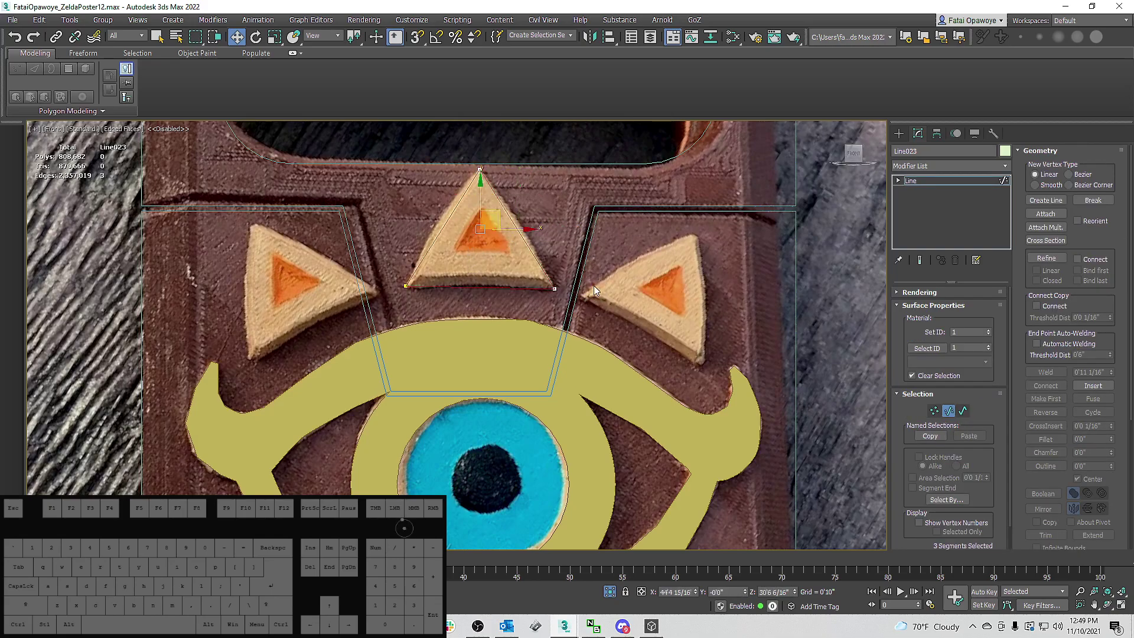
pyautogui.click(951, 164)
pyautogui.click(951, 164)
pyautogui.click(953, 164)
pyautogui.press('e')
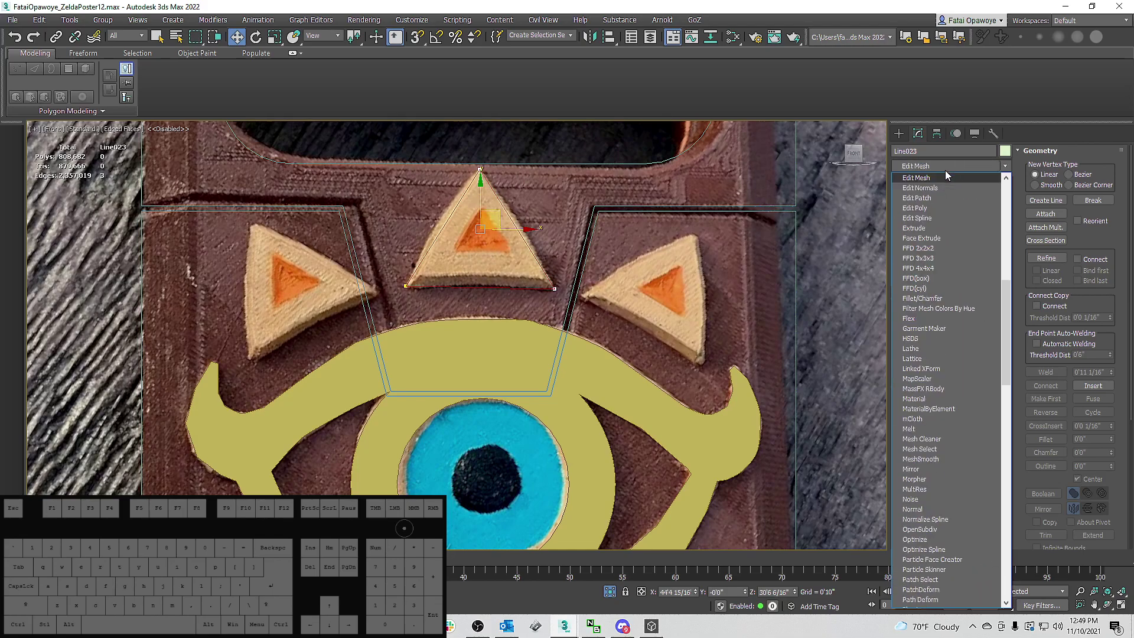
pyautogui.click(927, 206)
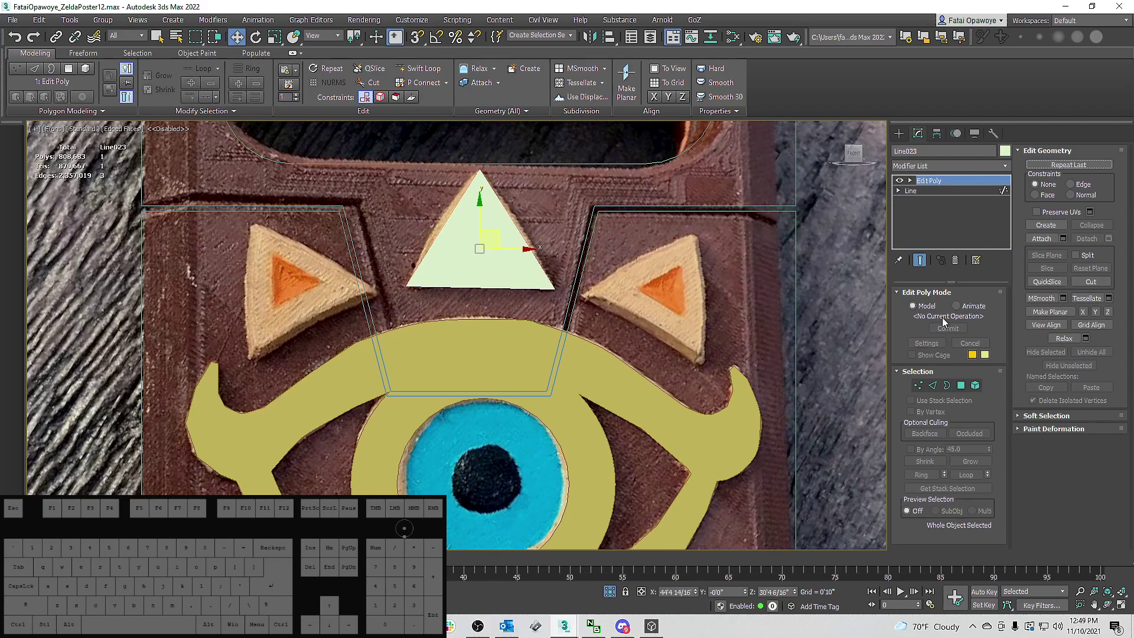
# Connect the middle triangle's two slanted edges with 1 segment.
pyautogui.click(933, 385)
pyautogui.rightClick(490, 236)
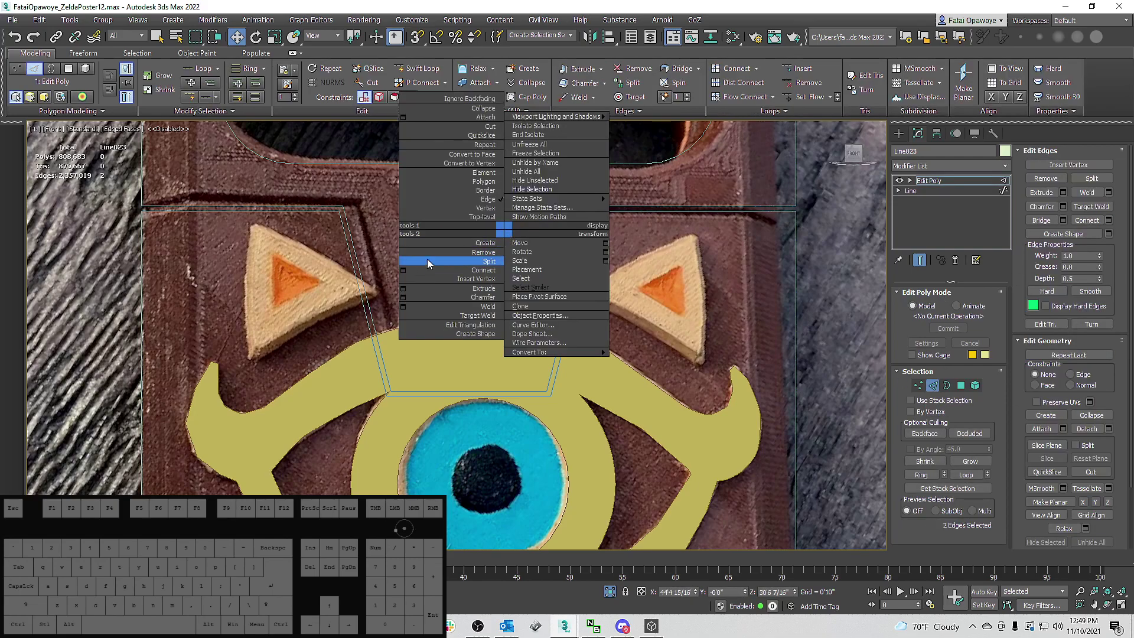
pyautogui.click(434, 255)
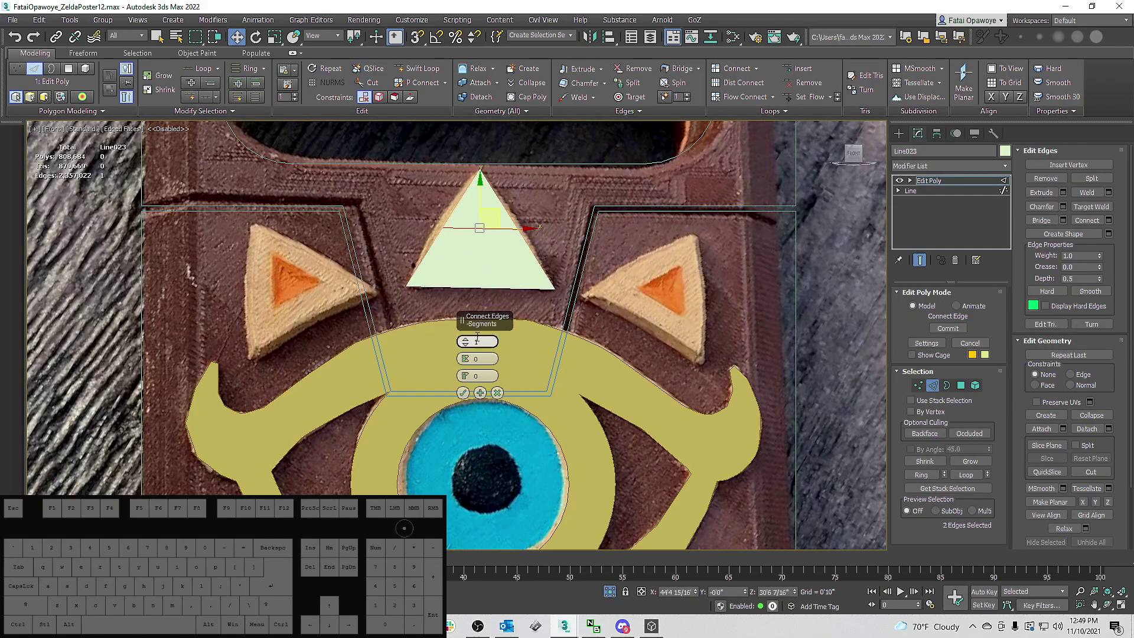
pyautogui.click(463, 394)
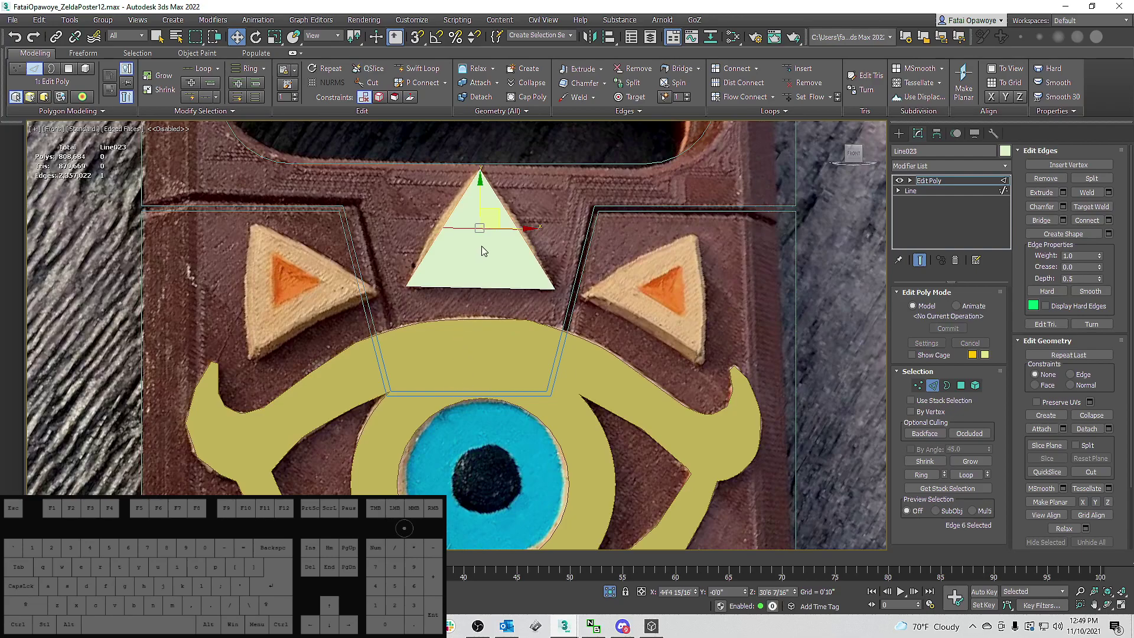
# Connect the triangle's horizontal middle edge and its bottom edge with 1 segment.
pyautogui.press('1')
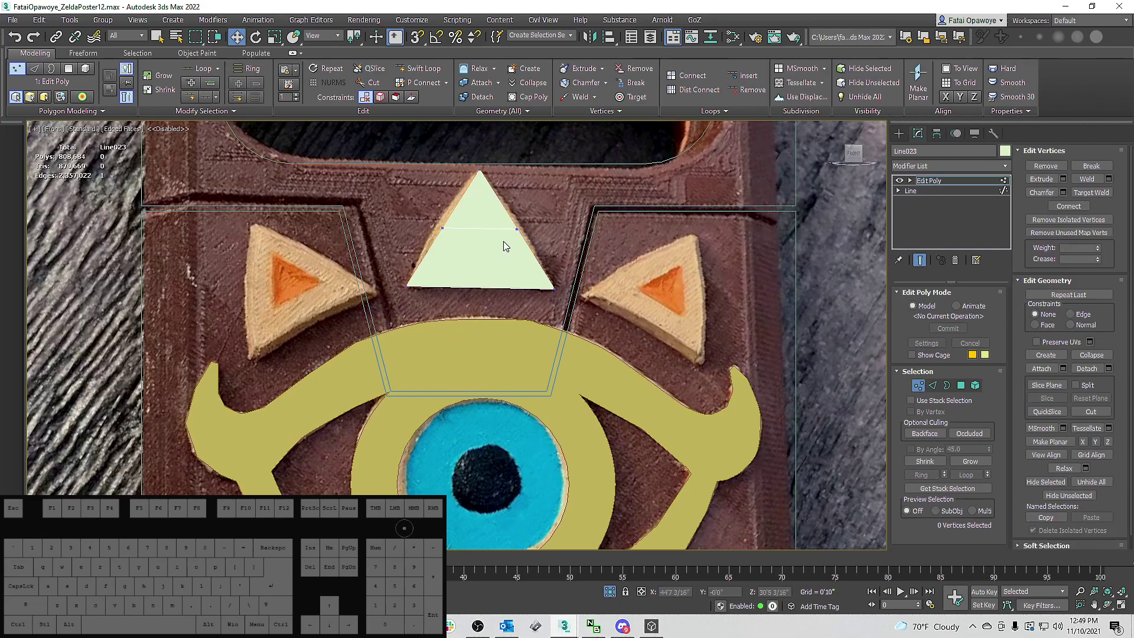
pyautogui.press('2')
pyautogui.moveTo(497, 310); pyautogui.dragTo(485, 254)
pyautogui.rightClick(480, 229)
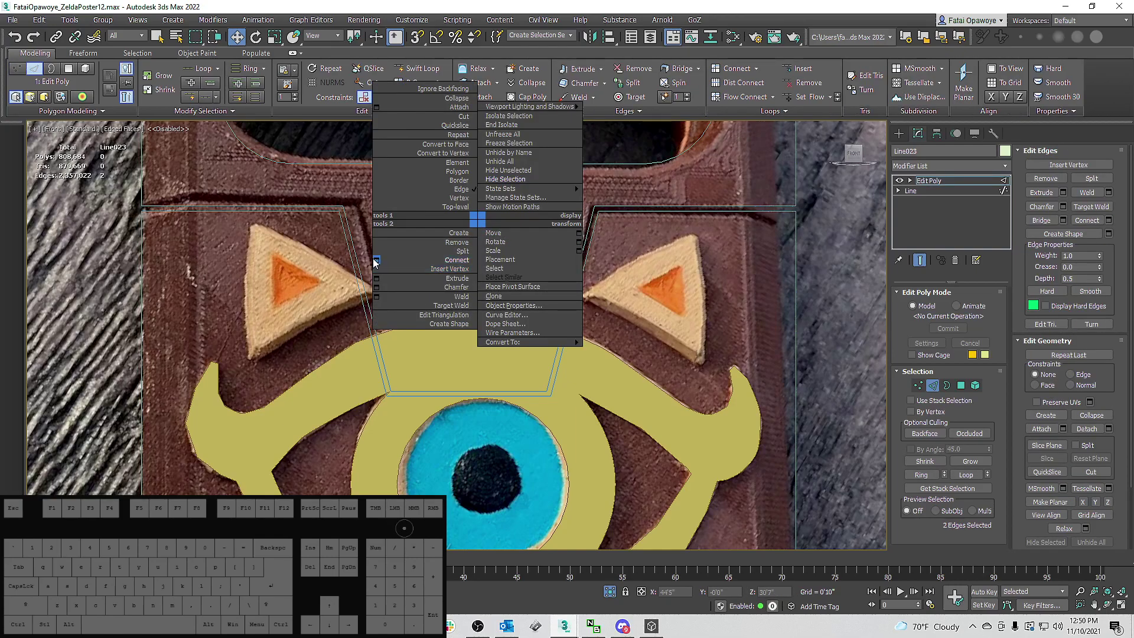
pyautogui.click(455, 260)
pyautogui.press('1')
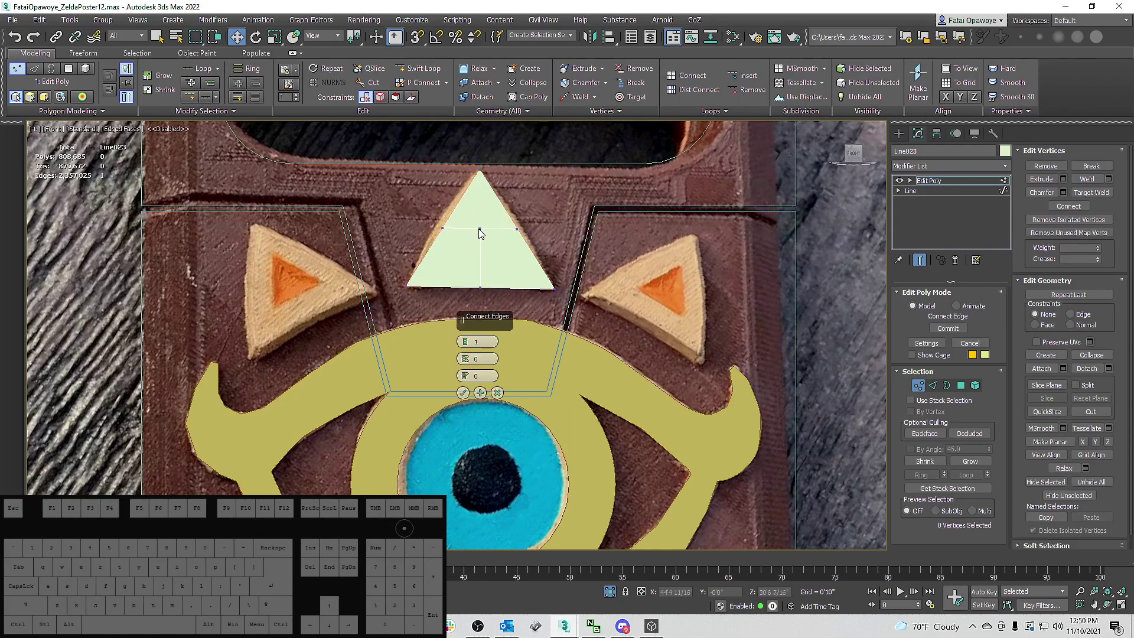
pyautogui.click(462, 392)
# Connect the triangle's center vertex to its tip vertex with a new edge.
pyautogui.click(480, 228)
pyautogui.keyDown('ctrl'); pyautogui.click(478, 172); pyautogui.keyUp('ctrl')
pyautogui.rightClick(493, 165)
pyautogui.click(474, 206)
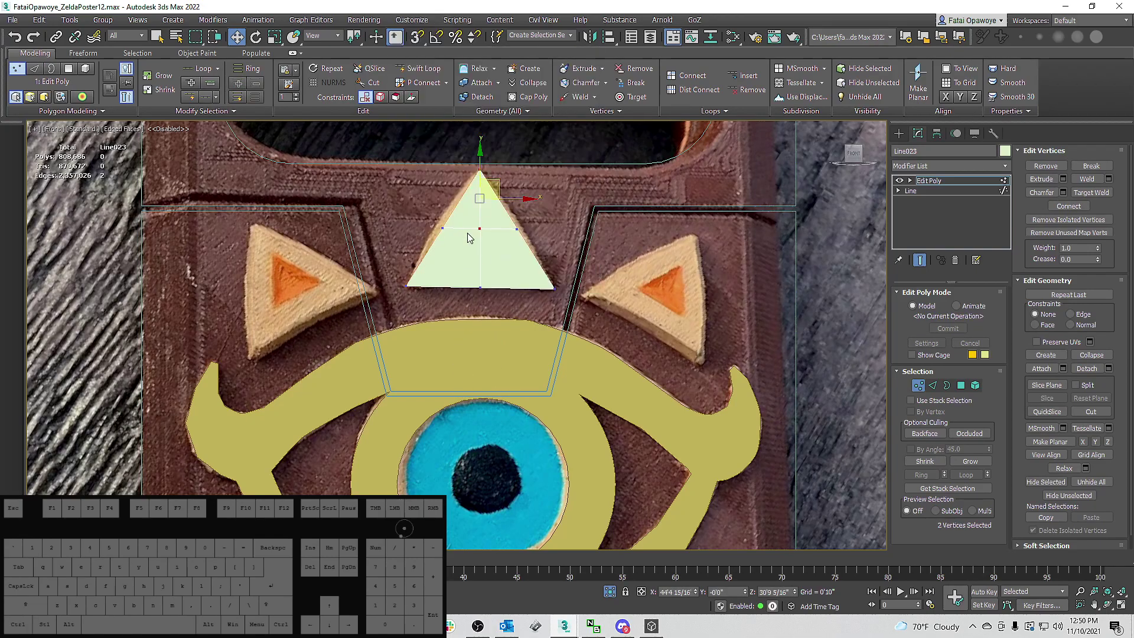
# Scale the triangle's side midpoint vertices outward and raise the bottom midpoint vertex to match the curved sides of the reference.
pyautogui.moveTo(528, 238); pyautogui.dragTo(440, 222)
pyautogui.press('r')
pyautogui.moveTo(520, 229); pyautogui.dragTo(527, 231)
pyautogui.moveTo(501, 300); pyautogui.dragTo(481, 251)
pyautogui.press('w')
pyautogui.moveTo(530, 228); pyautogui.dragTo(549, 225, button='middle')
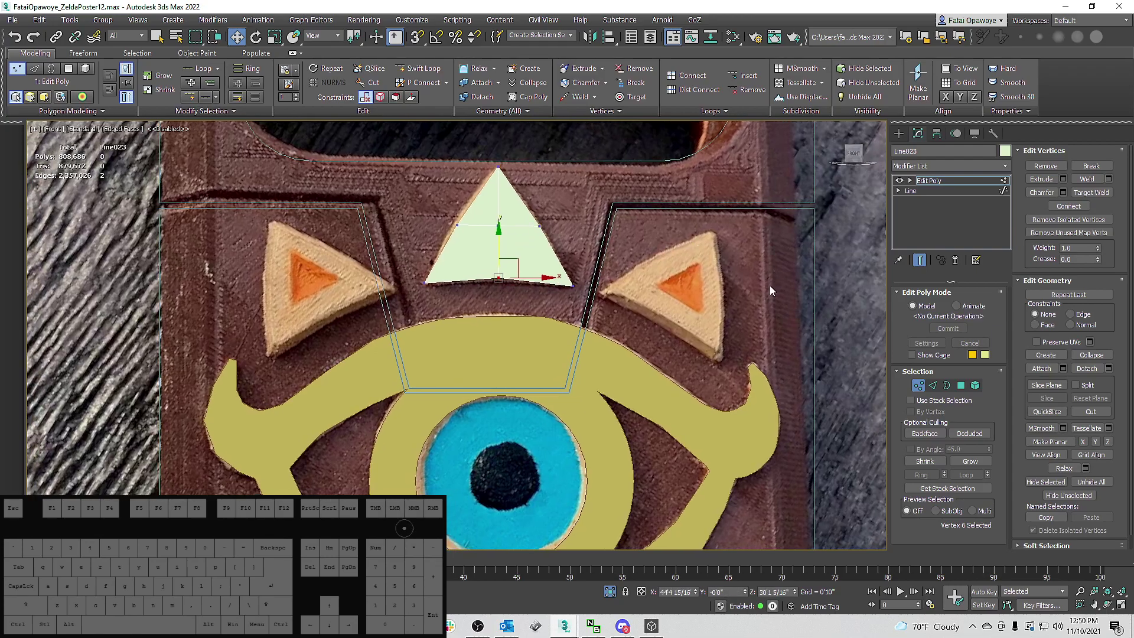
# Select the middle triangle's four polygons and turn on see-through display.
pyautogui.click(961, 387)
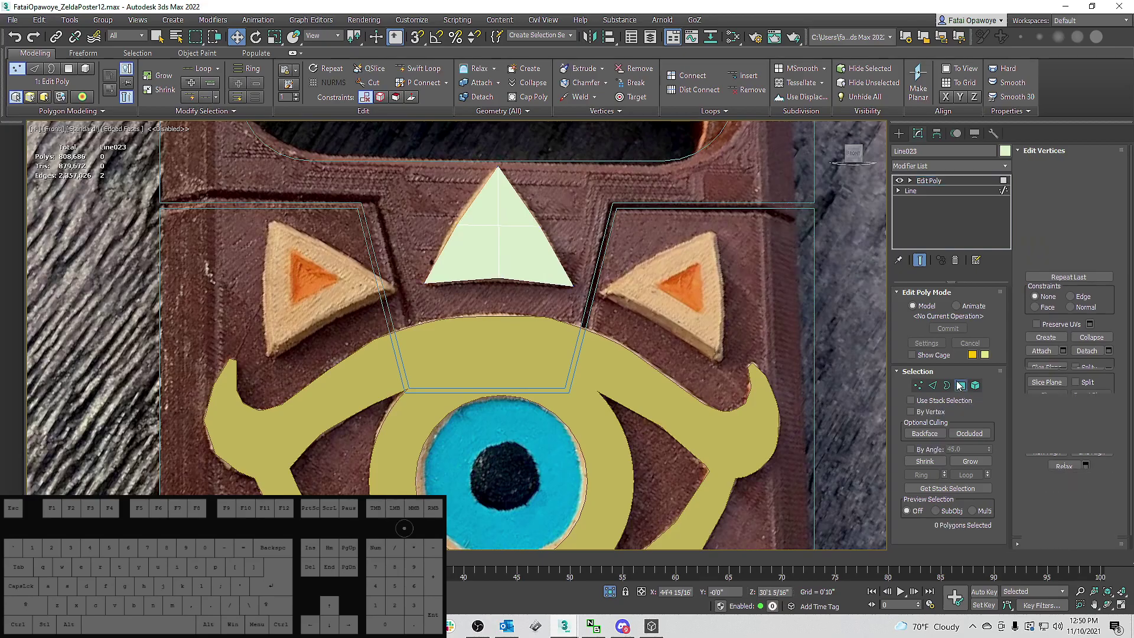
pyautogui.keyDown('ctrl'); pyautogui.click(490, 215); pyautogui.keyUp('ctrl')
pyautogui.keyDown('ctrl'); pyautogui.click(506, 227); pyautogui.keyUp('ctrl')
pyautogui.keyDown('alt'); pyautogui.moveTo(507, 224); pyautogui.dragTo(551, 236, button='middle'); pyautogui.keyUp('alt')
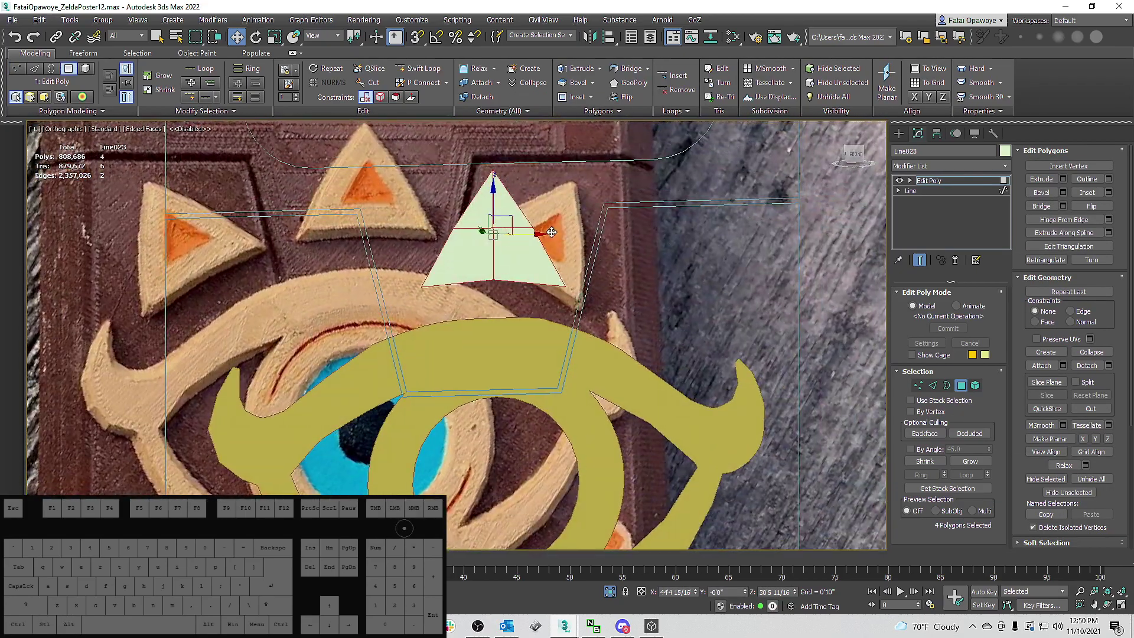
pyautogui.press('f')
pyautogui.scroll(-4, 531, 218)
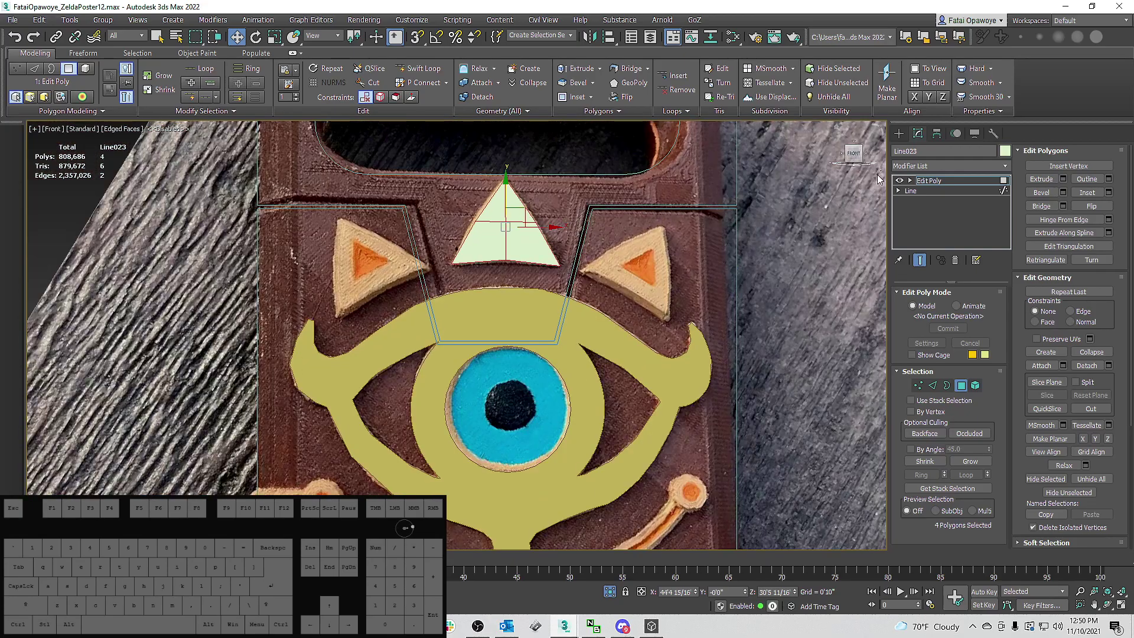
pyautogui.click(903, 132)
pyautogui.press('e')
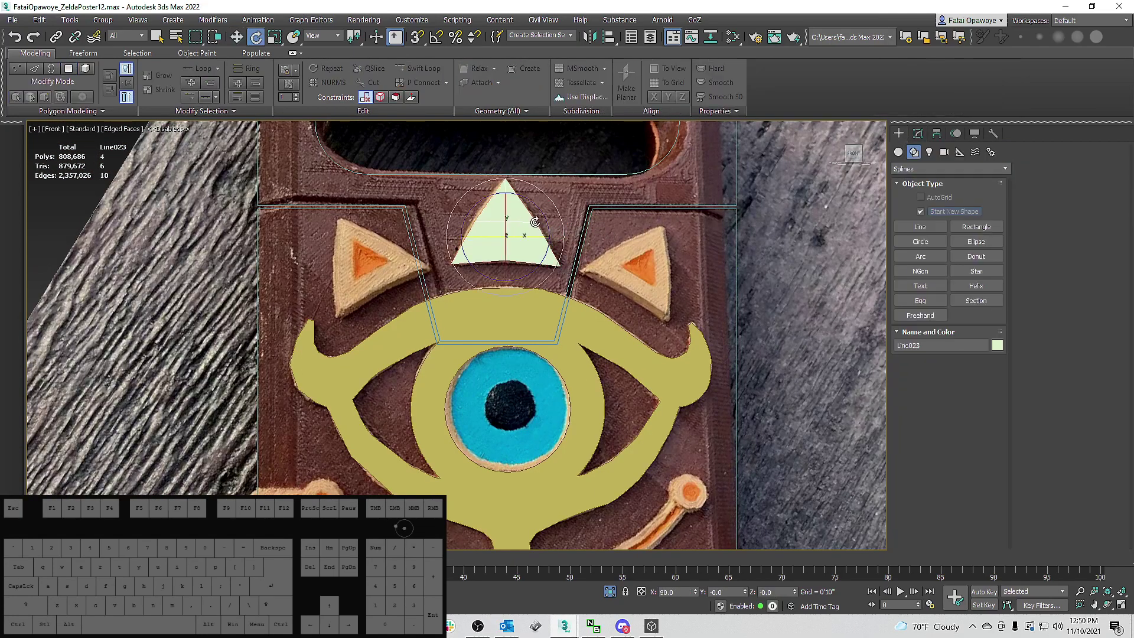
pyautogui.click(918, 133)
pyautogui.click(960, 384)
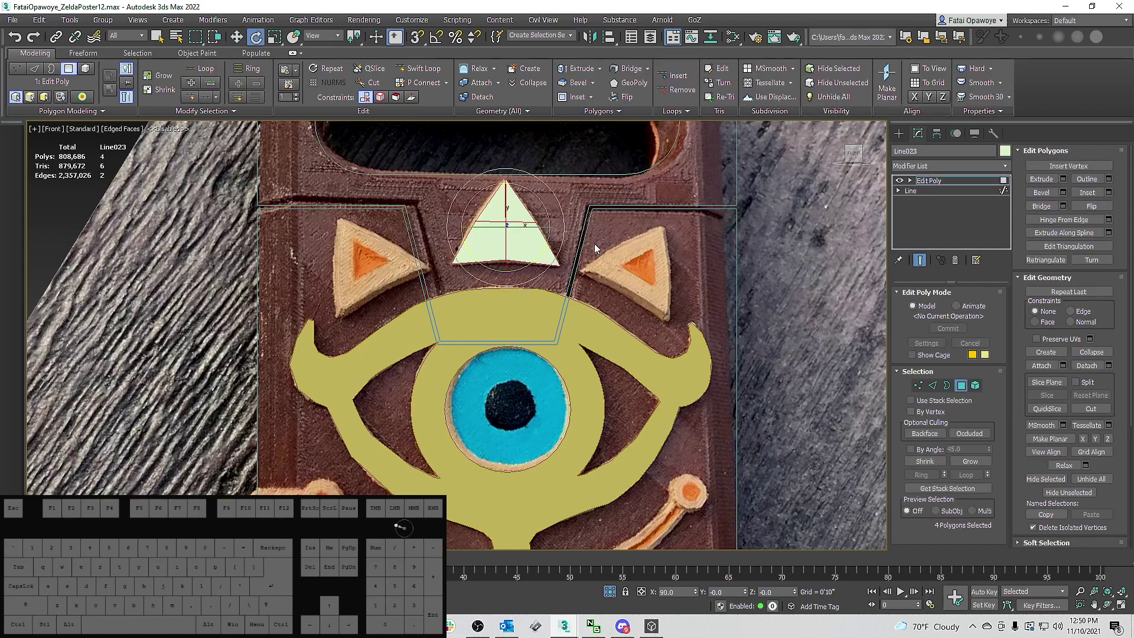
pyautogui.hotkey('alt', 'x')
pyautogui.scroll(2, 525, 236)
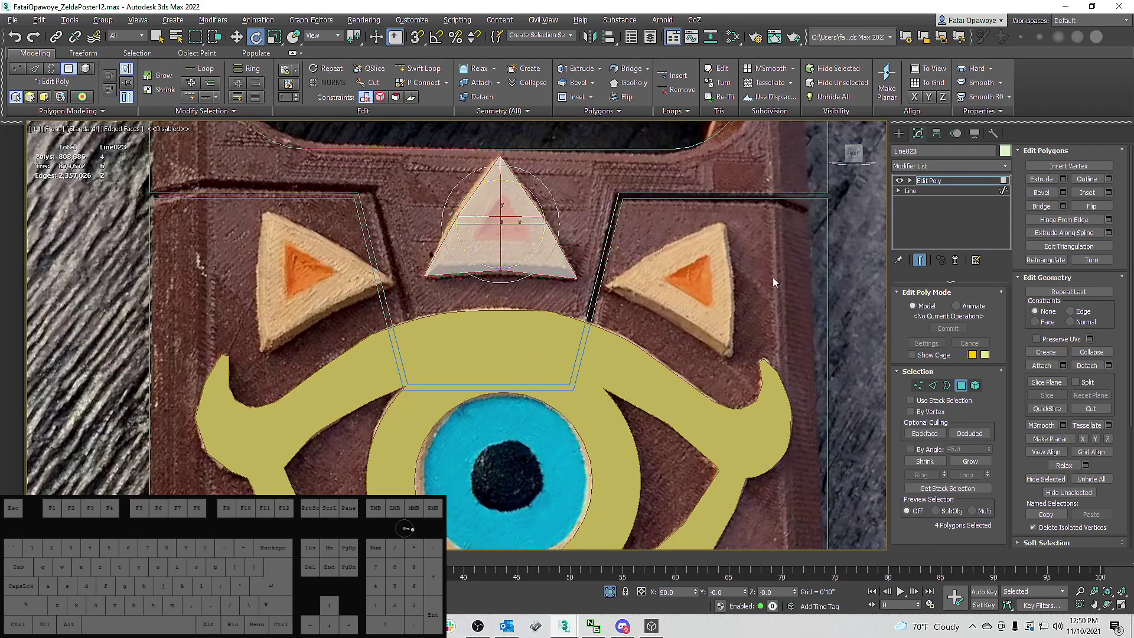
# Bevel the four polygons with a height of about 0'3" and a negative outline, shrinking the raised face towards the orange center.
pyautogui.rightClick(516, 238)
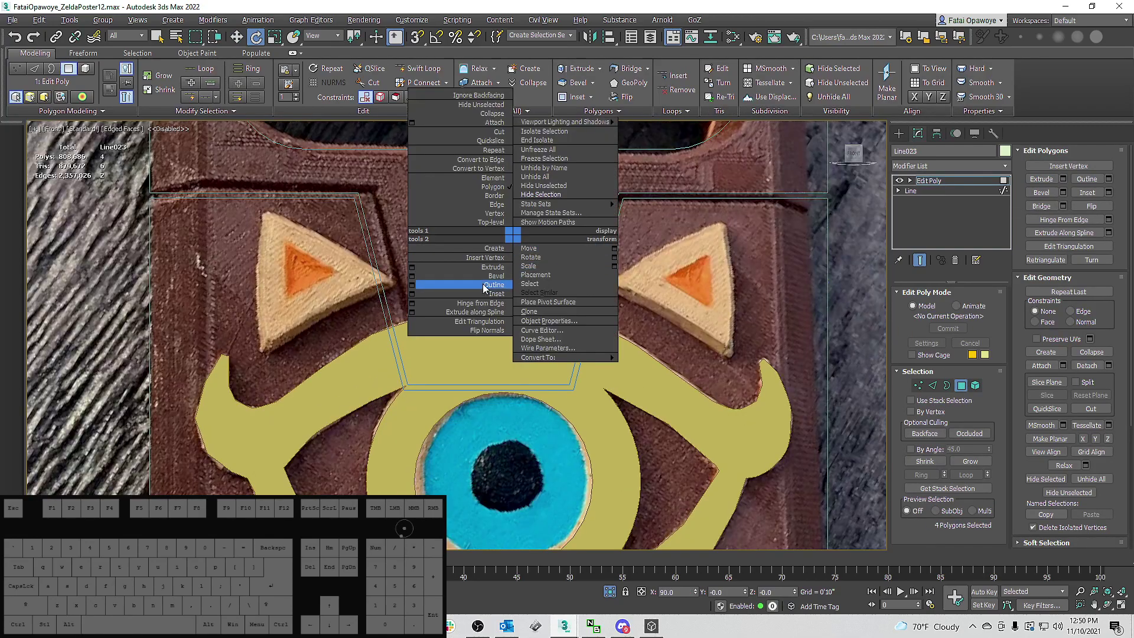
pyautogui.click(412, 276)
pyautogui.keyDown('alt'); pyautogui.moveTo(555, 230); pyautogui.dragTo(519, 280, button='middle'); pyautogui.keyUp('alt')
pyautogui.moveTo(464, 361); pyautogui.dragTo(468, 390)
pyautogui.keyDown('alt'); pyautogui.moveTo(581, 263); pyautogui.dragTo(562, 250, button='middle'); pyautogui.keyUp('alt')
pyautogui.scroll(2, 561, 251)
pyautogui.press('f')
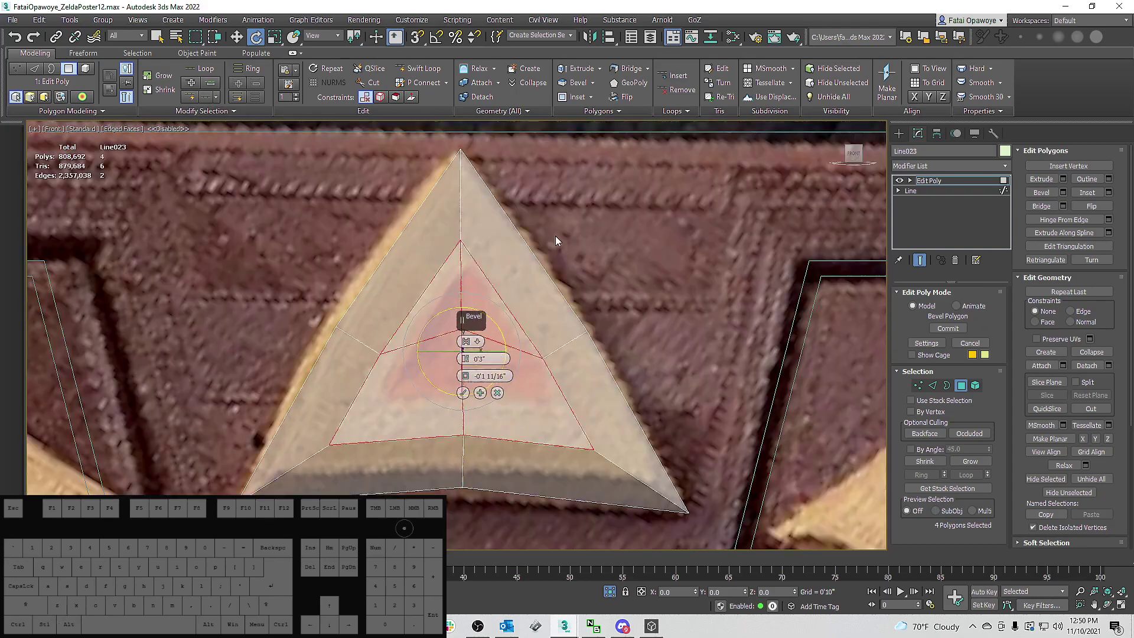
pyautogui.scroll(-2, 558, 223)
pyautogui.moveTo(464, 366); pyautogui.dragTo(463, 391)
pyautogui.click(464, 394)
# Inset the beveled triangle's front polygons by 0'0 4/16".
pyautogui.keyDown('alt'); pyautogui.moveTo(473, 349); pyautogui.dragTo(545, 388, button='middle'); pyautogui.keyUp('alt')
pyautogui.press('w')
pyautogui.rightClick(520, 310)
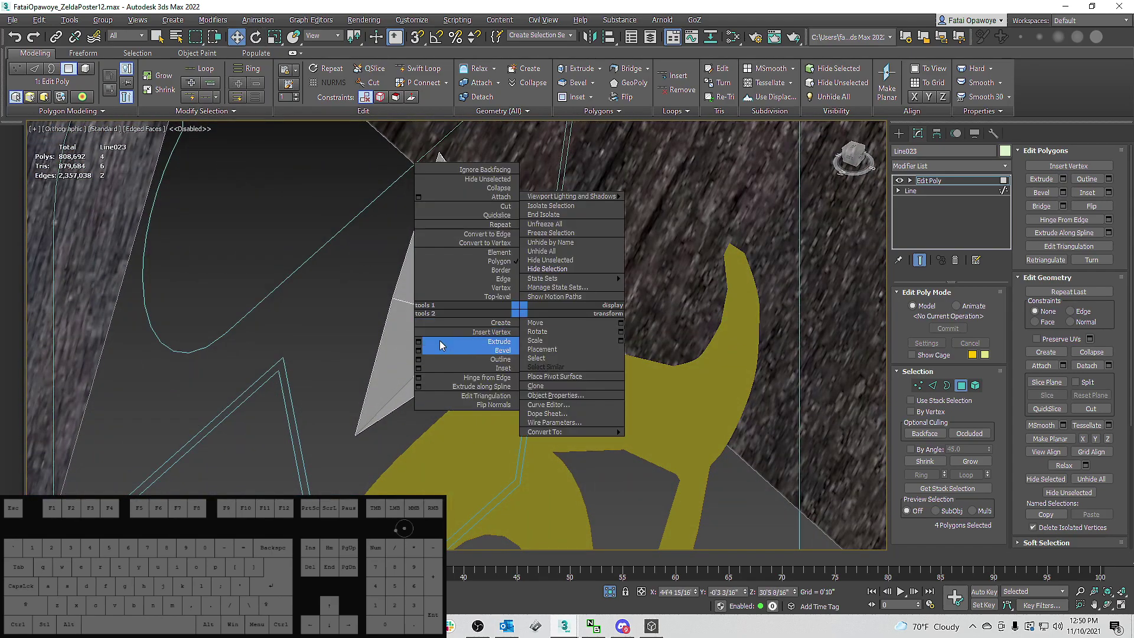
pyautogui.click(418, 369)
pyautogui.moveTo(465, 358); pyautogui.dragTo(466, 358)
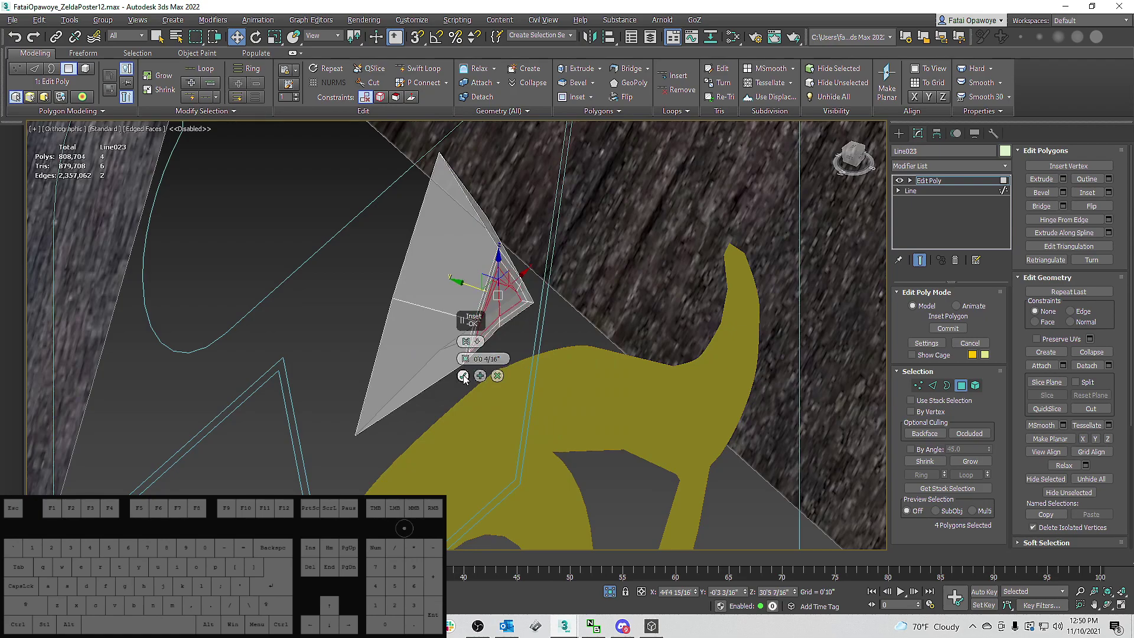
pyautogui.click(464, 377)
# Move the inset polygons back into the triangle as a shallow recess and turn off see-through display.
pyautogui.moveTo(473, 291); pyautogui.dragTo(471, 288)
pyautogui.keyDown('alt'); pyautogui.moveTo(550, 290); pyautogui.dragTo(480, 249, button='middle'); pyautogui.keyUp('alt')
pyautogui.press('f')
pyautogui.scroll(-6, 511, 239)
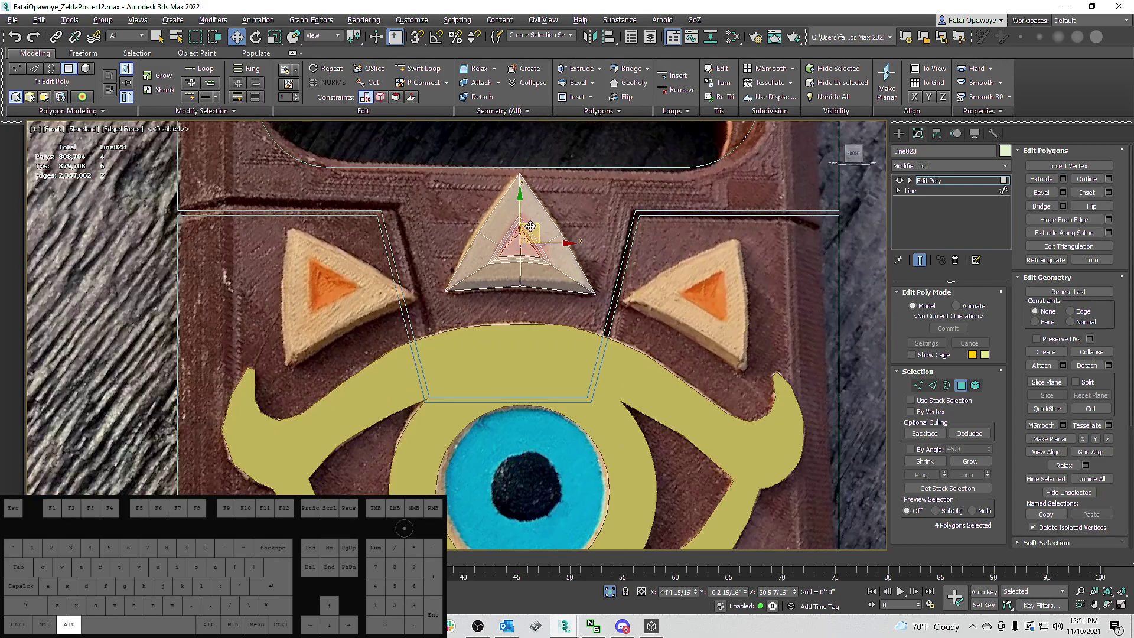
pyautogui.scroll(-5, 531, 223)
pyautogui.scroll(6, 531, 223)
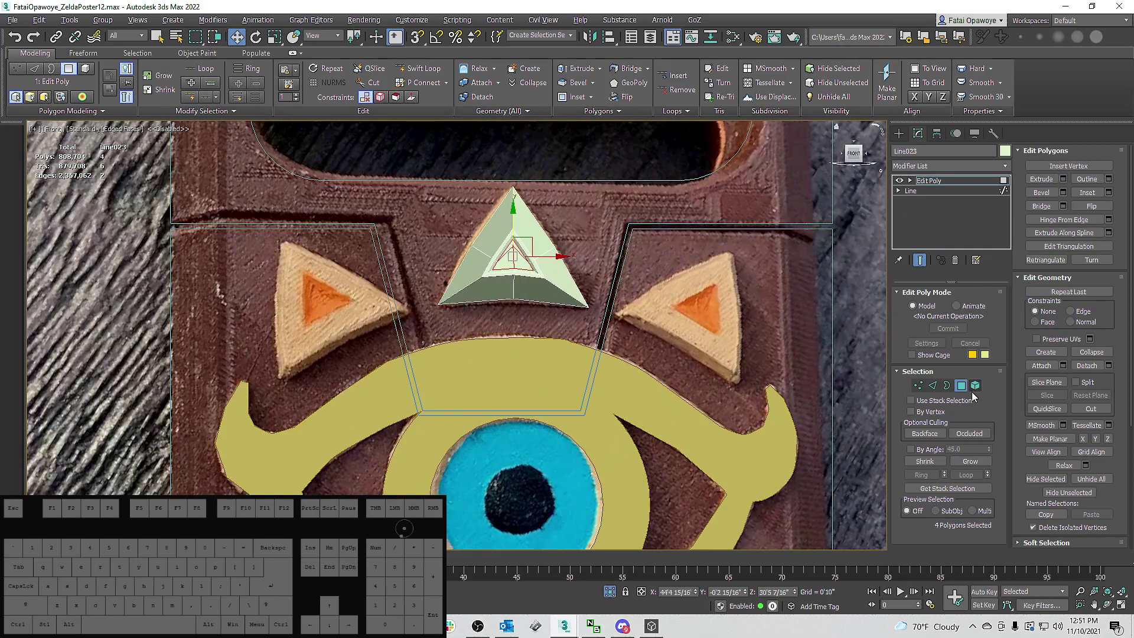
# Grow the recessed polygon selection to include the recess walls, assign it material ID 2, and clear the selection.
pyautogui.click(974, 386)
pyautogui.scroll(3, 719, 309)
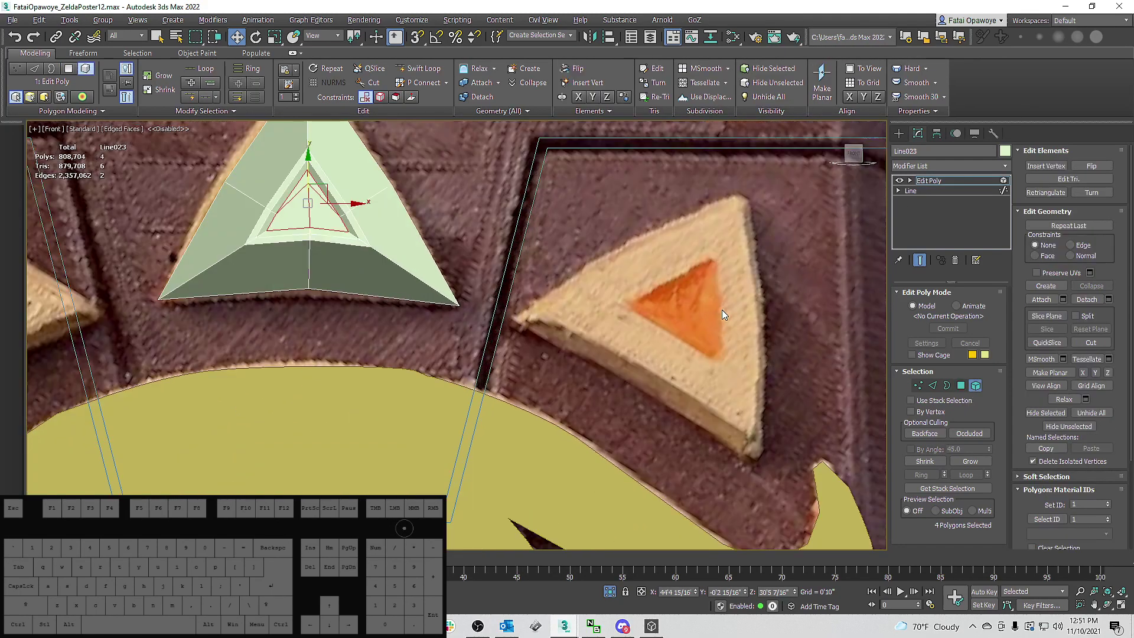
pyautogui.click(969, 460)
pyautogui.click(1107, 502)
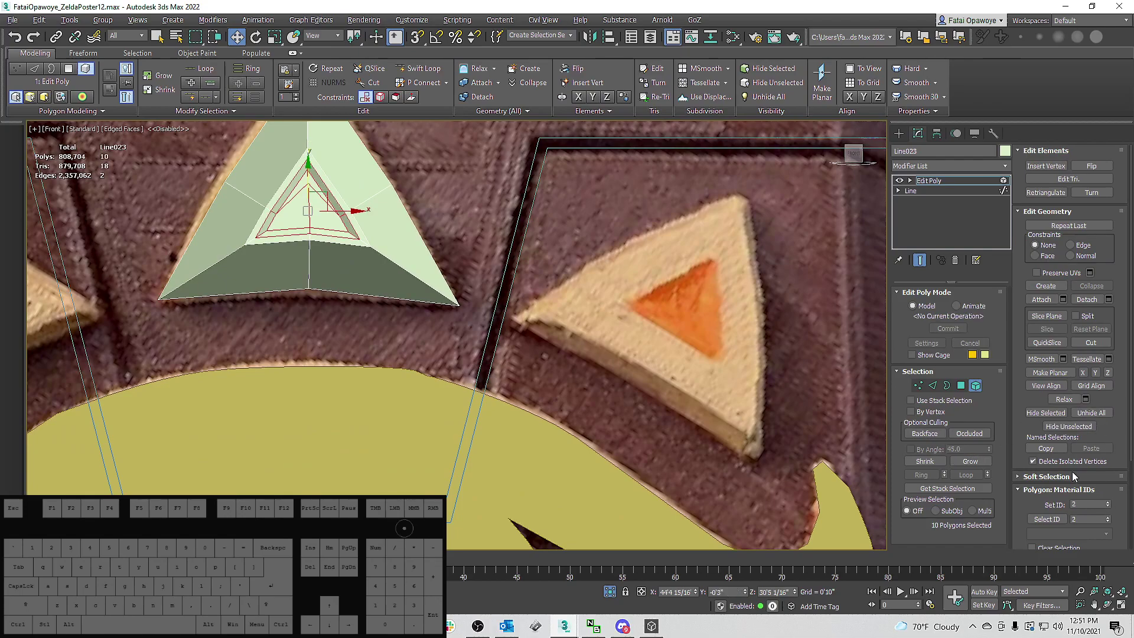
pyautogui.moveTo(571, 278); pyautogui.dragTo(602, 307, button='middle')
pyautogui.scroll(-2, 603, 306)
pyautogui.click(709, 202)
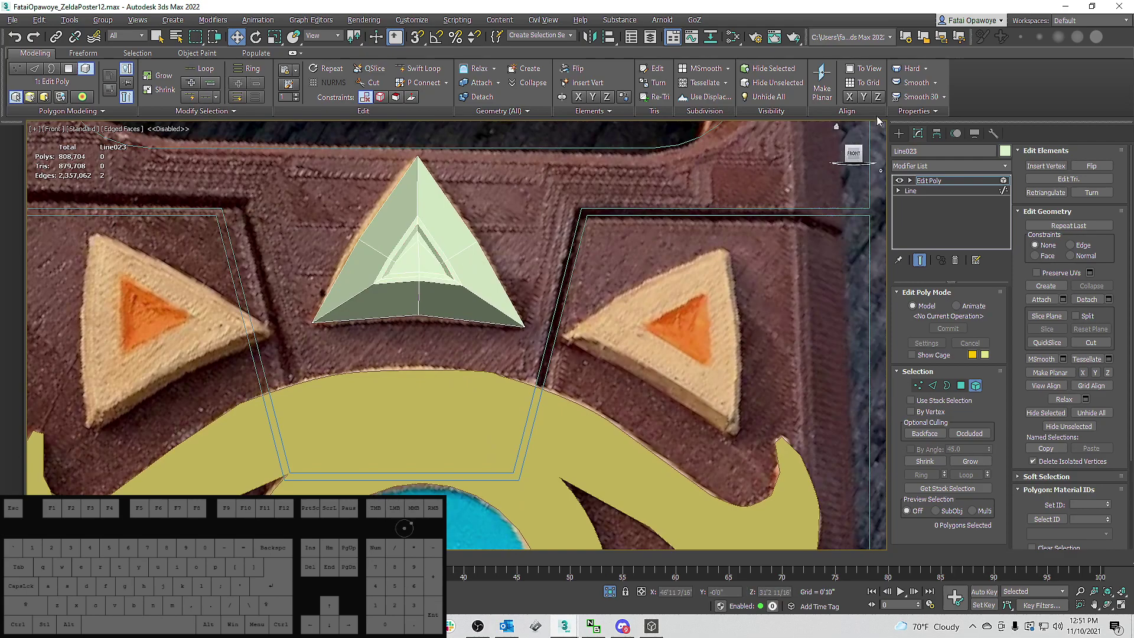
# Clone the middle triangle element onto the right reference triangle and rotate the copy to match.
pyautogui.click(898, 134)
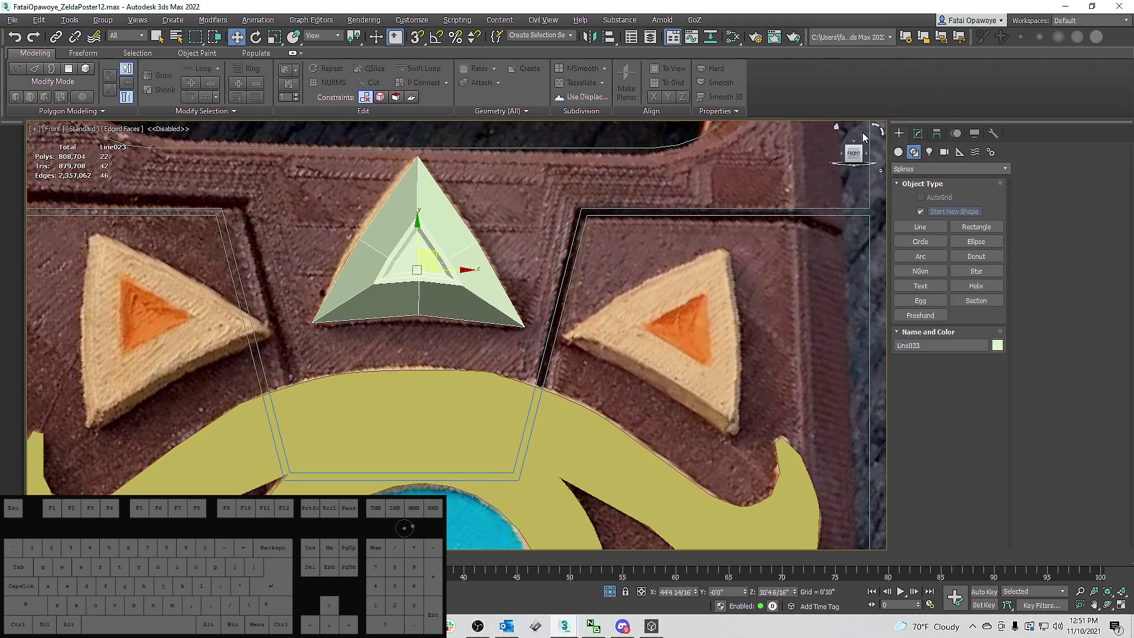
pyautogui.click(917, 135)
pyautogui.click(976, 386)
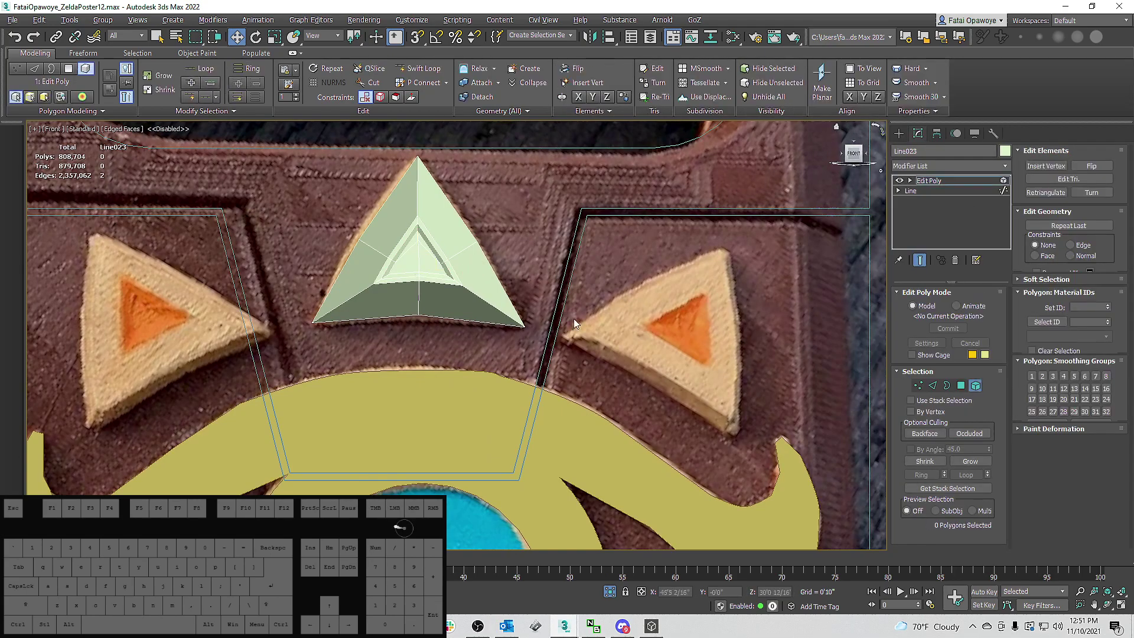
pyautogui.click(440, 252)
pyautogui.press('e')
pyautogui.press('w')
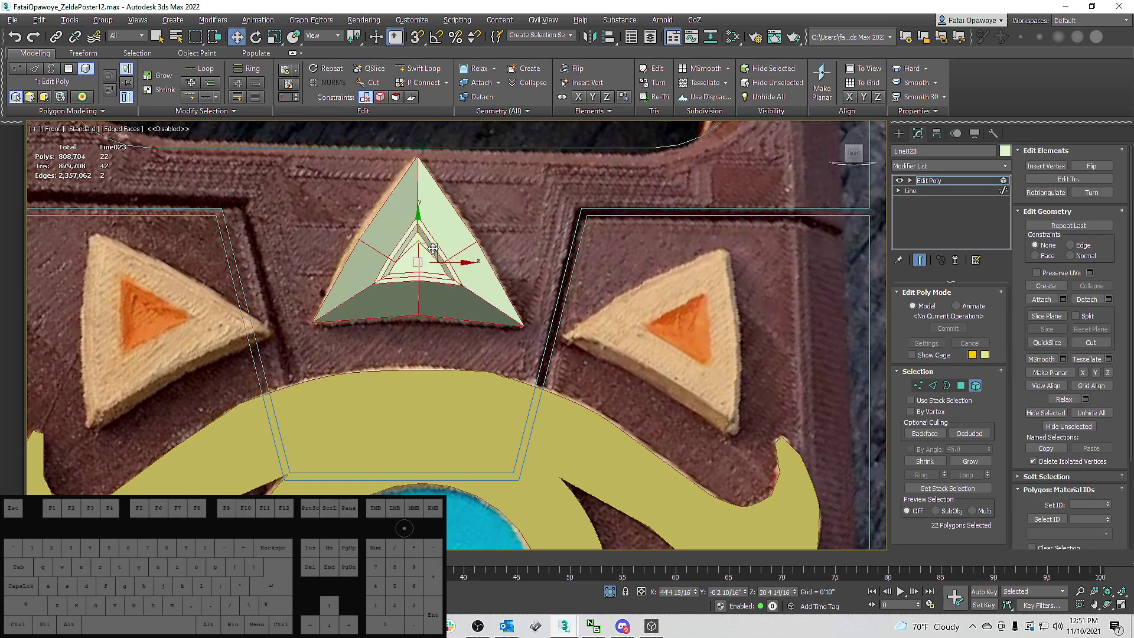
pyautogui.moveTo(434, 248)
pyautogui.keyDown('shift'); pyautogui.mouseDown()
pyautogui.moveTo(685, 313)
pyautogui.moveTo(692, 325)
pyautogui.moveTo(734, 322)
pyautogui.moveTo(736, 337)
pyautogui.moveTo(702, 324)
pyautogui.mouseUp(); pyautogui.keyUp('shift')
pyautogui.click(613, 323)
pyautogui.press('e')
pyautogui.press('w')
# Clone the middle triangle element onto the left reference triangle, then rotate and position the copy to match.
pyautogui.click(386, 269)
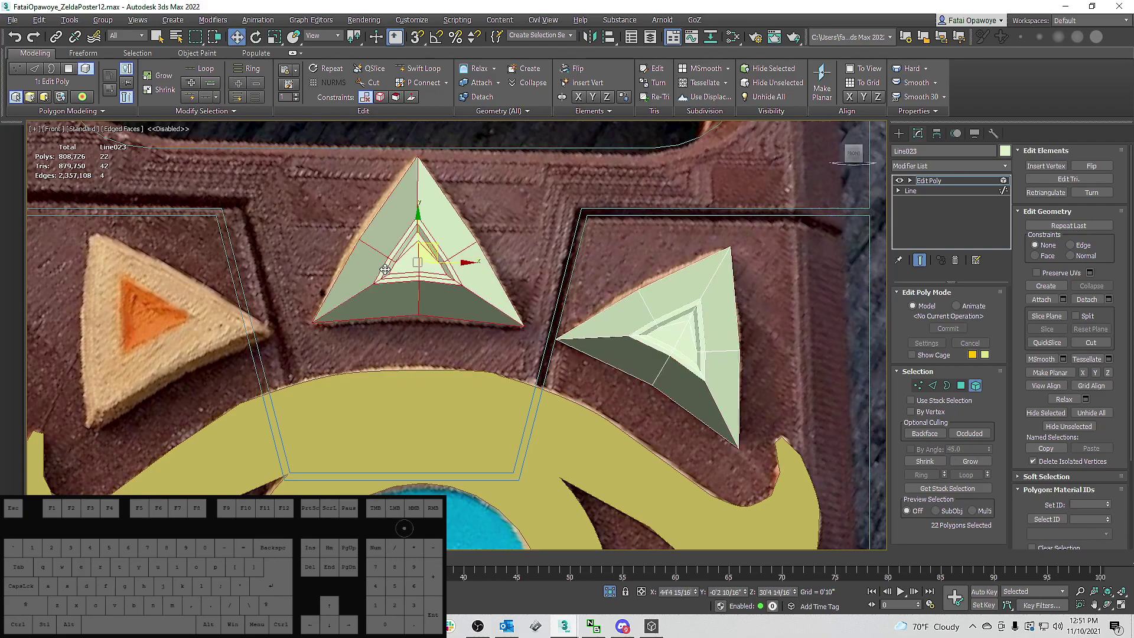
pyautogui.moveTo(435, 245)
pyautogui.keyDown('ctrl'); pyautogui.keyDown('shift'); pyautogui.mouseDown()
pyautogui.moveTo(220, 287)
pyautogui.moveTo(167, 333)
pyautogui.moveTo(167, 311)
pyautogui.moveTo(142, 297)
pyautogui.moveTo(166, 329)
pyautogui.moveTo(165, 305)
pyautogui.moveTo(182, 296)
pyautogui.moveTo(158, 311)
pyautogui.mouseUp(); pyautogui.keyUp('shift'); pyautogui.keyUp('ctrl')
pyautogui.click(614, 323)
pyautogui.press('e')
pyautogui.press('w')
pyautogui.press('e')
pyautogui.press('w')
# Adjust the scale of the right triangle element slightly to fit its reference triangle.
pyautogui.press('r')
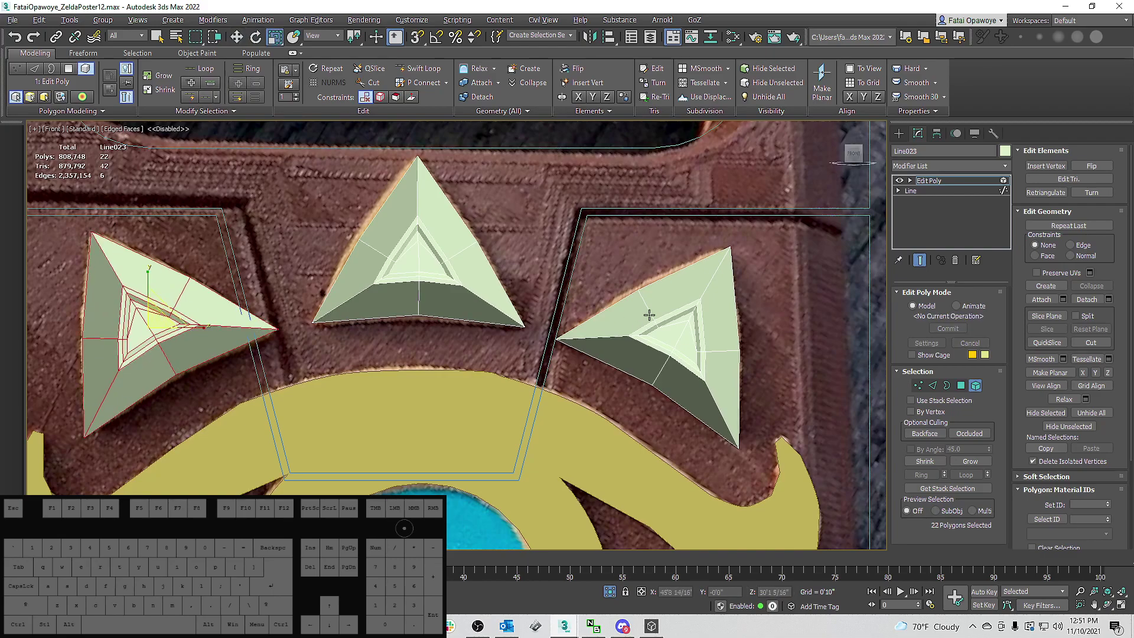
pyautogui.click(649, 315)
pyautogui.moveTo(688, 334); pyautogui.dragTo(687, 330)
pyautogui.scroll(-5, 631, 306)
pyautogui.moveTo(622, 292); pyautogui.dragTo(594, 243, button='middle')
pyautogui.scroll(3, 550, 265)
pyautogui.press('f')
pyautogui.press('z')
pyautogui.scroll(-4, 552, 260)
pyautogui.scroll(-3, 593, 243)
pyautogui.scroll(5, 543, 260)
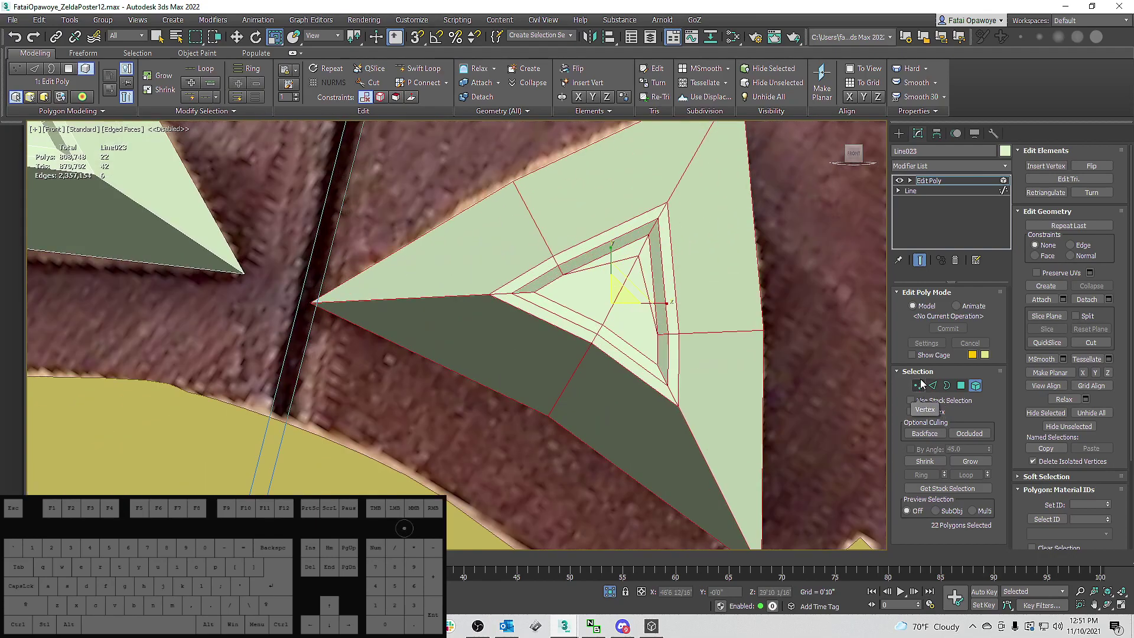
# Draw circles over the right ornament's two nodes, radius about 0'4 1/16" for the large lower one and 0'2 7/16" for the upper one.
pyautogui.click(899, 134)
pyautogui.scroll(-5, 735, 173)
pyautogui.moveTo(727, 176); pyautogui.dragTo(667, 169, button='middle')
pyautogui.scroll(-3, 711, 181)
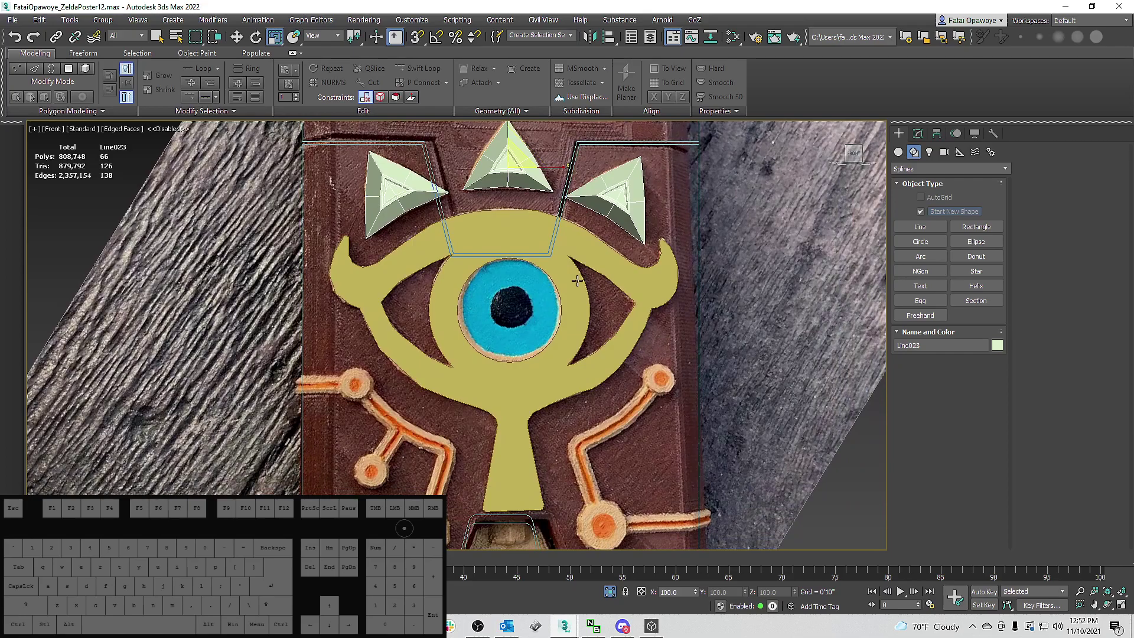
pyautogui.moveTo(575, 256); pyautogui.dragTo(608, 175, button='middle')
pyautogui.scroll(-3, 609, 177)
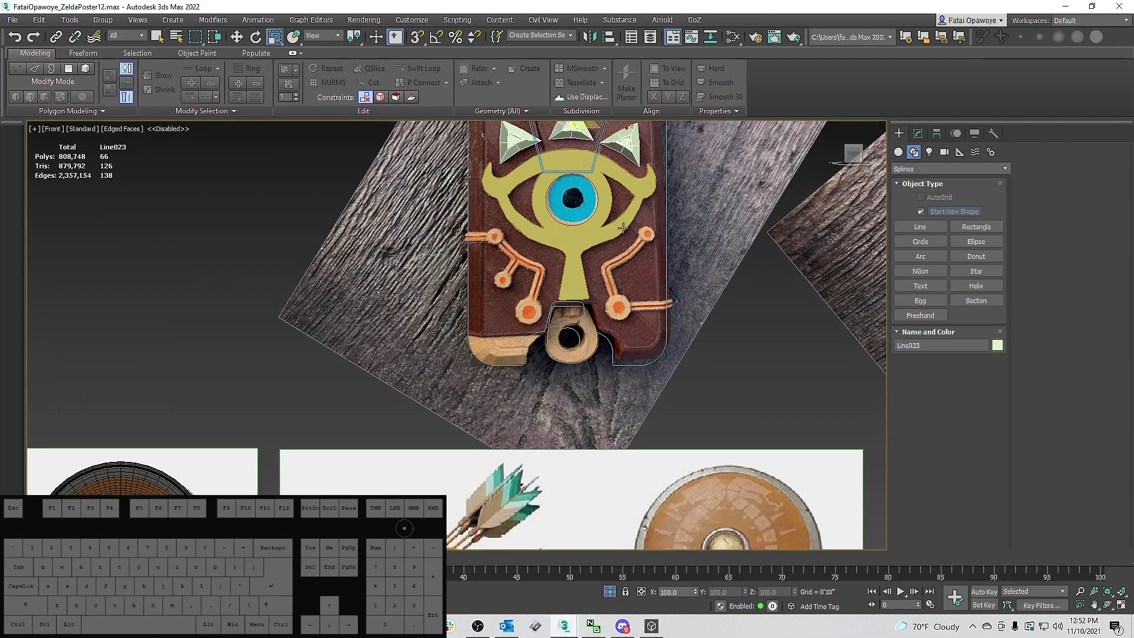
pyautogui.moveTo(632, 231); pyautogui.dragTo(654, 260, button='middle')
pyautogui.scroll(3, 627, 321)
pyautogui.scroll(-1, 629, 322)
pyautogui.scroll(-1, 654, 261)
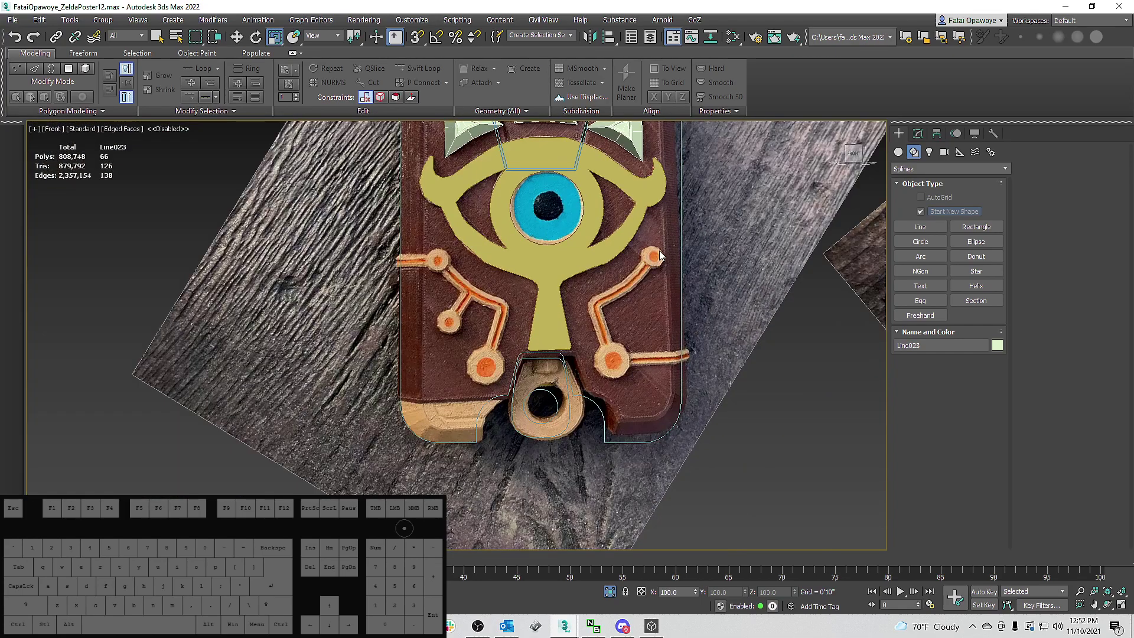
pyautogui.scroll(1, 641, 293)
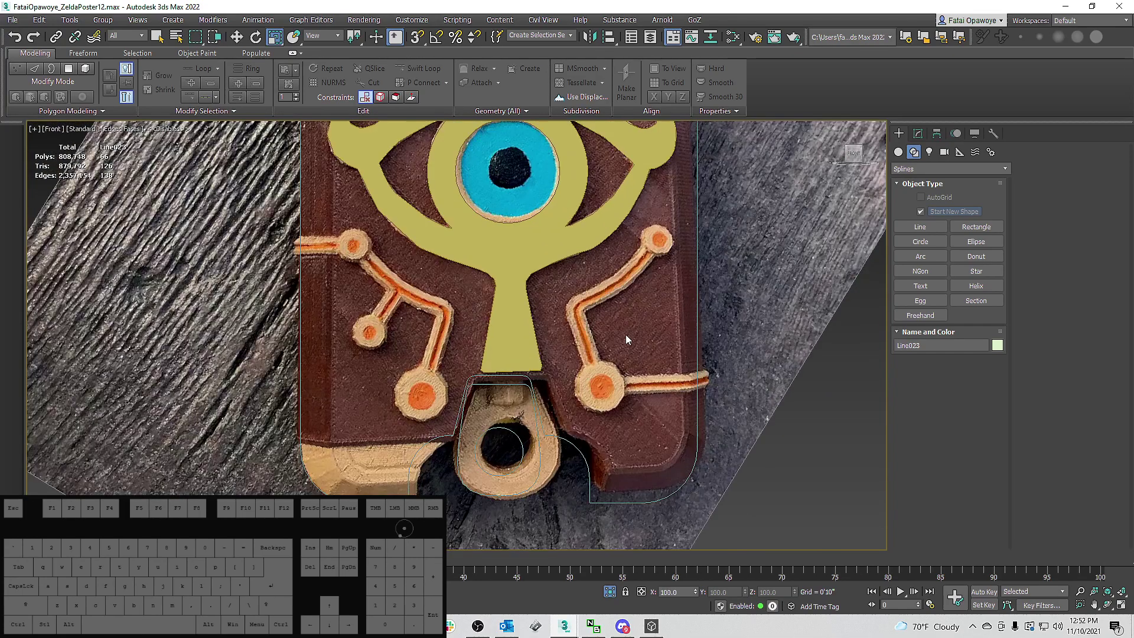
pyautogui.click(911, 242)
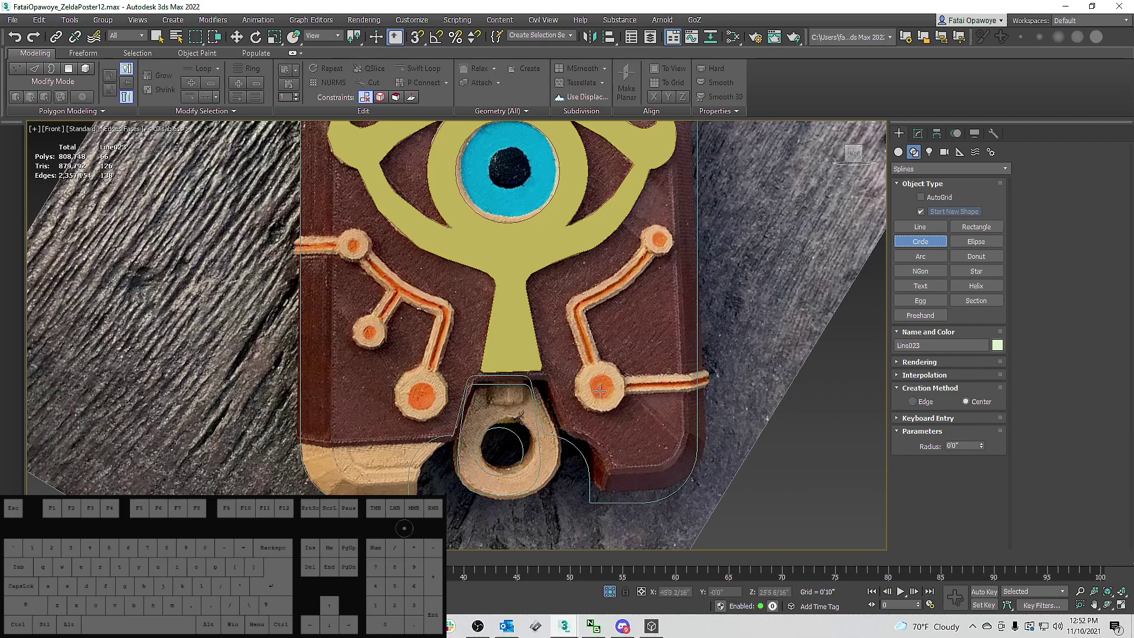
pyautogui.moveTo(600, 387); pyautogui.dragTo(618, 403)
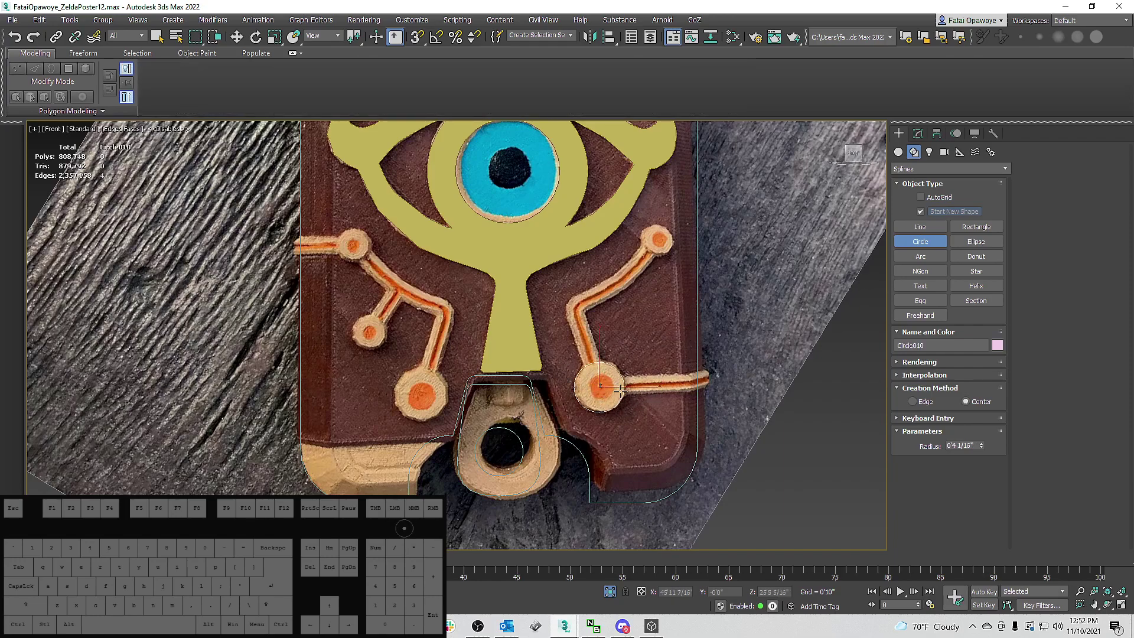
pyautogui.moveTo(657, 238); pyautogui.dragTo(667, 249)
pyautogui.rightClick(667, 249)
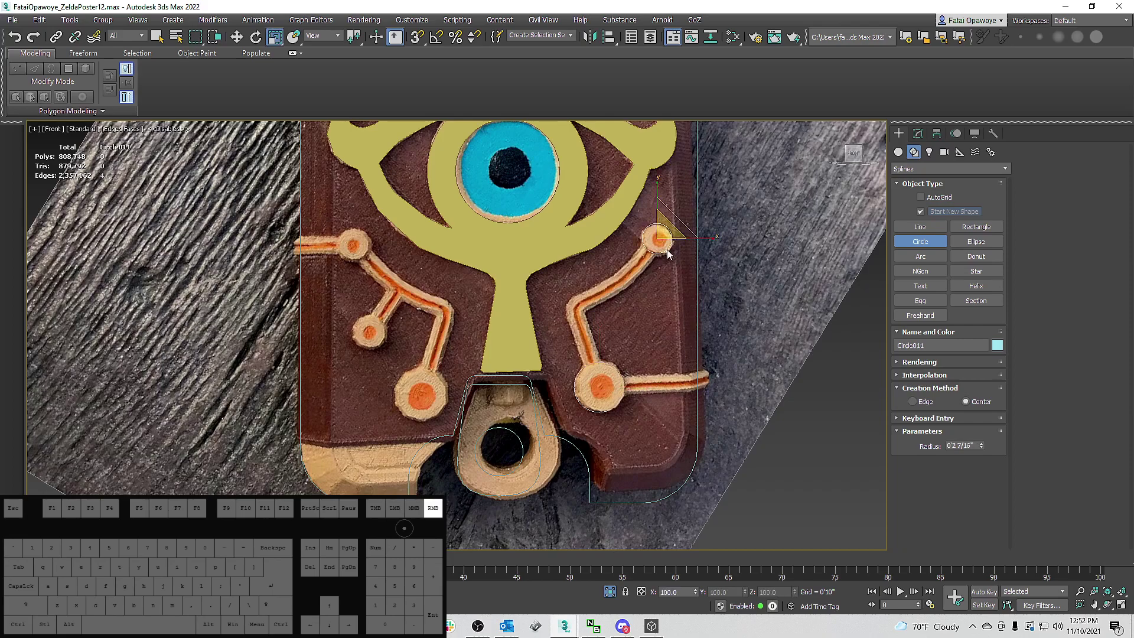
# Draw circles over the left ornament's large node, its small branch node (radius about 0'2 9/16") and its upper node (about 0'2 10/16").
pyautogui.click(935, 242)
pyautogui.moveTo(422, 394); pyautogui.dragTo(440, 414)
pyautogui.moveTo(369, 334)
pyautogui.mouseDown()
pyautogui.moveTo(379, 348)
pyautogui.moveTo(378, 339)
pyautogui.mouseUp()
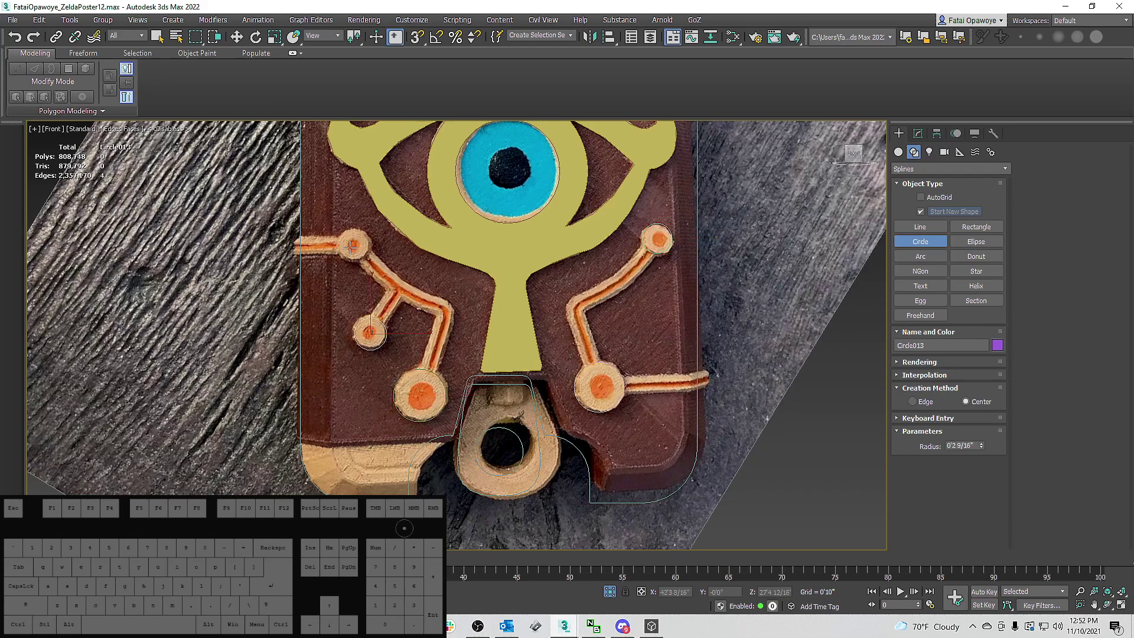
pyautogui.moveTo(354, 246); pyautogui.dragTo(366, 258)
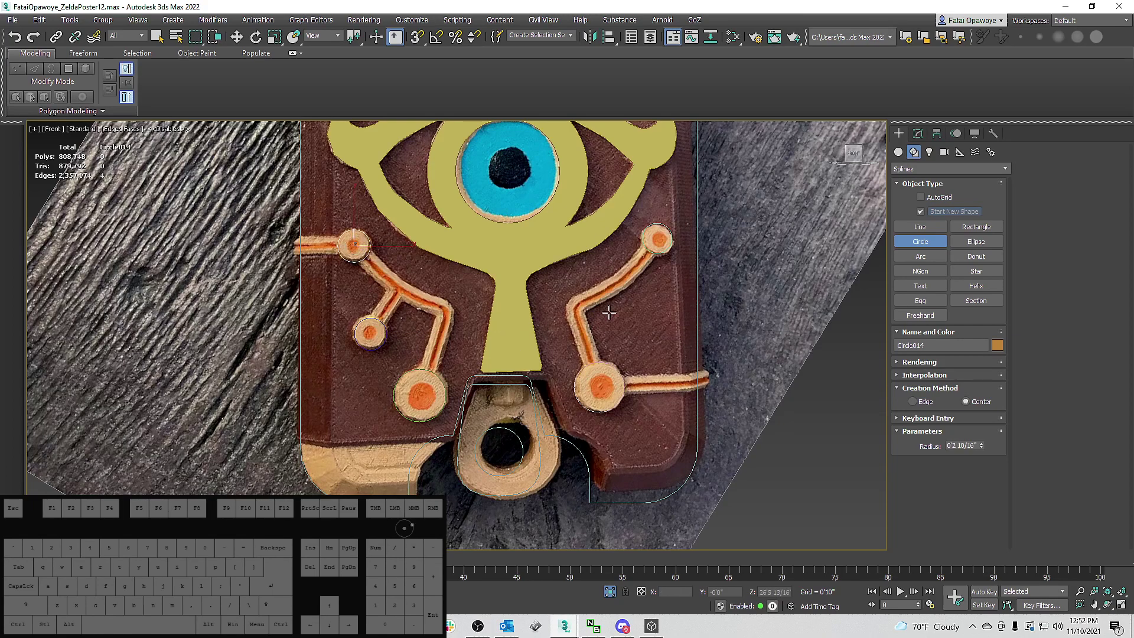
# Draw lines along the right ornament's channels: a bent path joining its two nodes and a straight one from the large node to the slate's edge.
pyautogui.click(920, 227)
pyautogui.click(648, 250)
pyautogui.moveTo(616, 284); pyautogui.dragTo(590, 298)
pyautogui.click(573, 305)
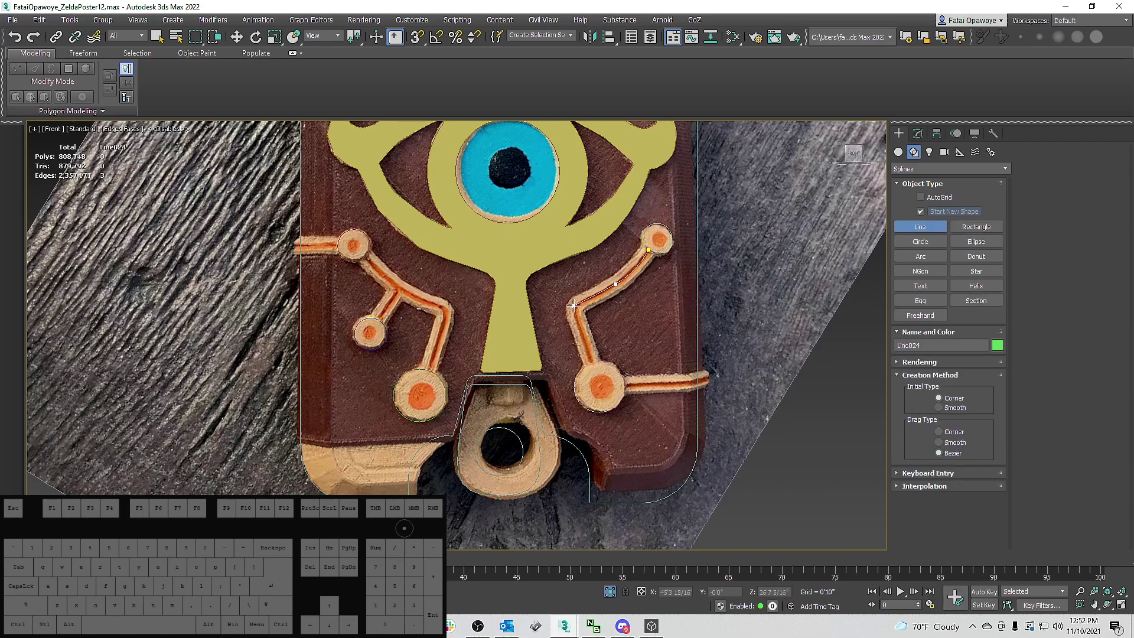
pyautogui.click(588, 365)
pyautogui.click(625, 386)
pyautogui.click(706, 384)
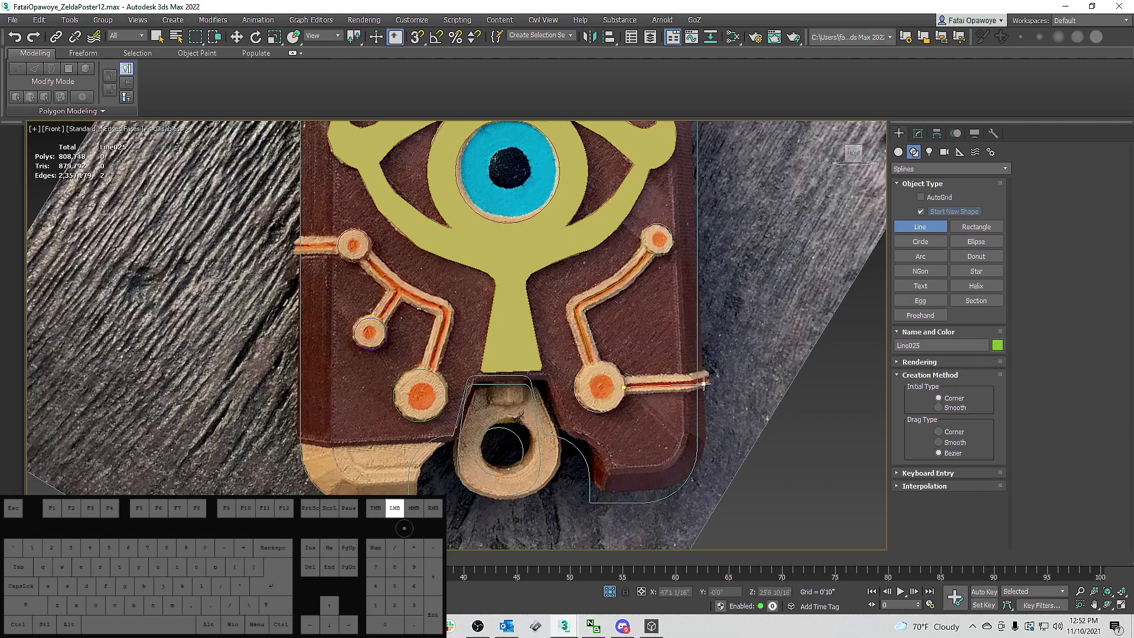
# Draw lines along the left ornament's channels: the main bent path, the branch to the small node and the stub from the upper node outward.
pyautogui.click(430, 372)
pyautogui.click(447, 310)
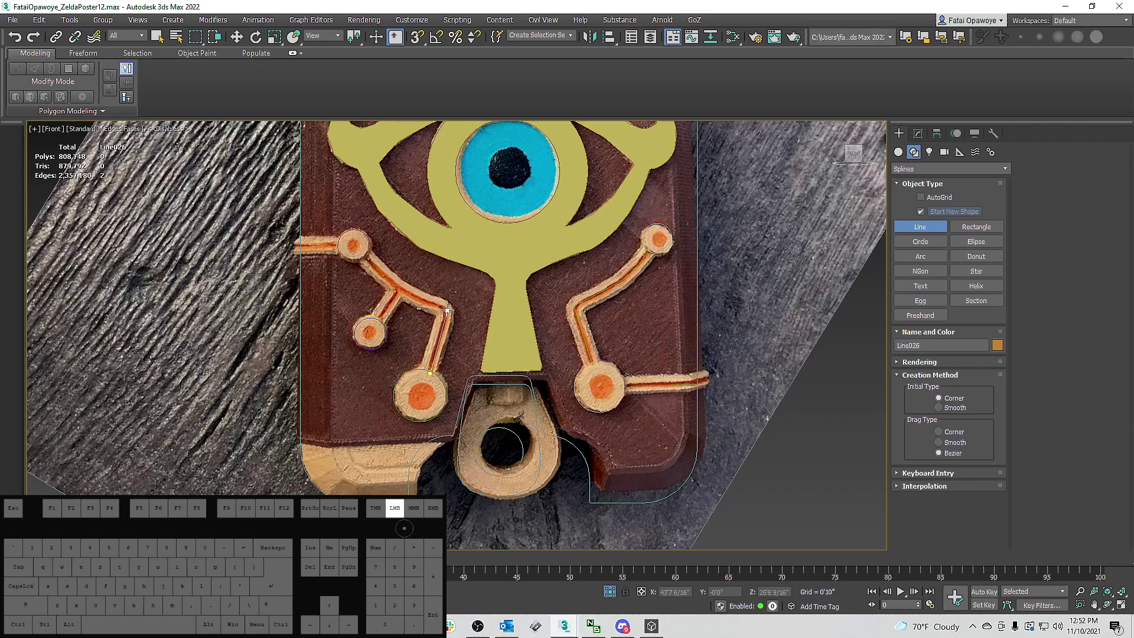
pyautogui.click(398, 288)
pyautogui.click(398, 289)
pyautogui.rightClick(378, 322)
pyautogui.click(339, 244)
pyautogui.keyDown('shift'); pyautogui.click(292, 244); pyautogui.keyUp('shift')
pyautogui.rightClick(293, 243)
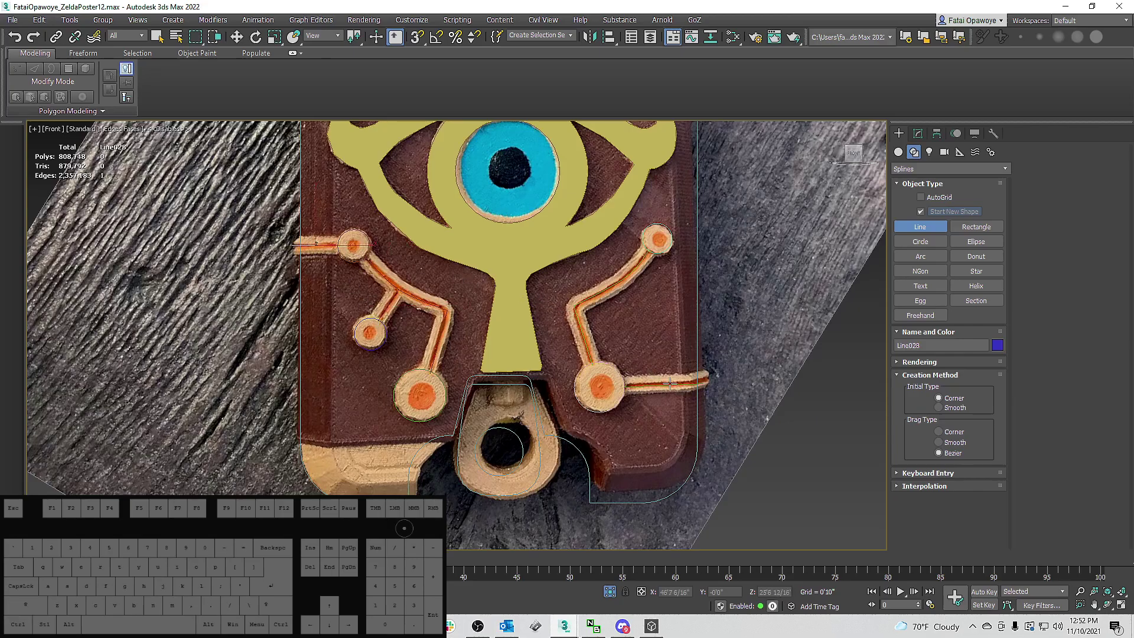
# Attach the other ornament channel lines on both sides to the left stub line, making one spline object.
pyautogui.scroll(2, 667, 383)
pyautogui.moveTo(653, 374); pyautogui.dragTo(650, 372, button='middle')
pyautogui.scroll(-3, 653, 370)
pyautogui.scroll(1, 573, 338)
pyautogui.moveTo(564, 338); pyautogui.dragTo(610, 373, button='middle')
pyautogui.press('w')
pyautogui.click(919, 135)
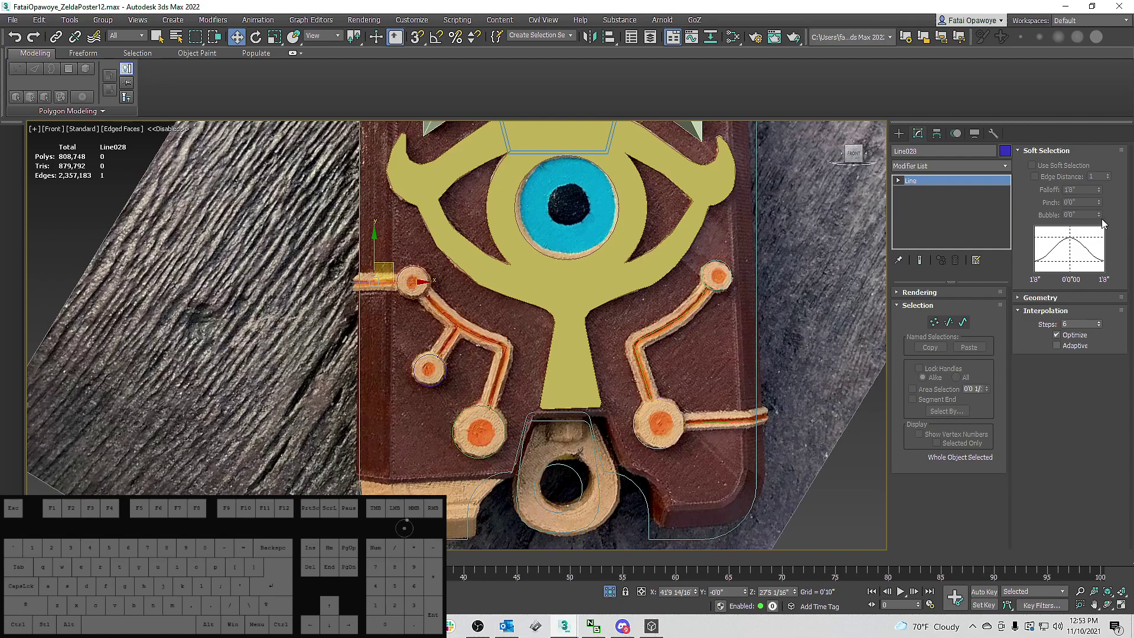
pyautogui.click(962, 322)
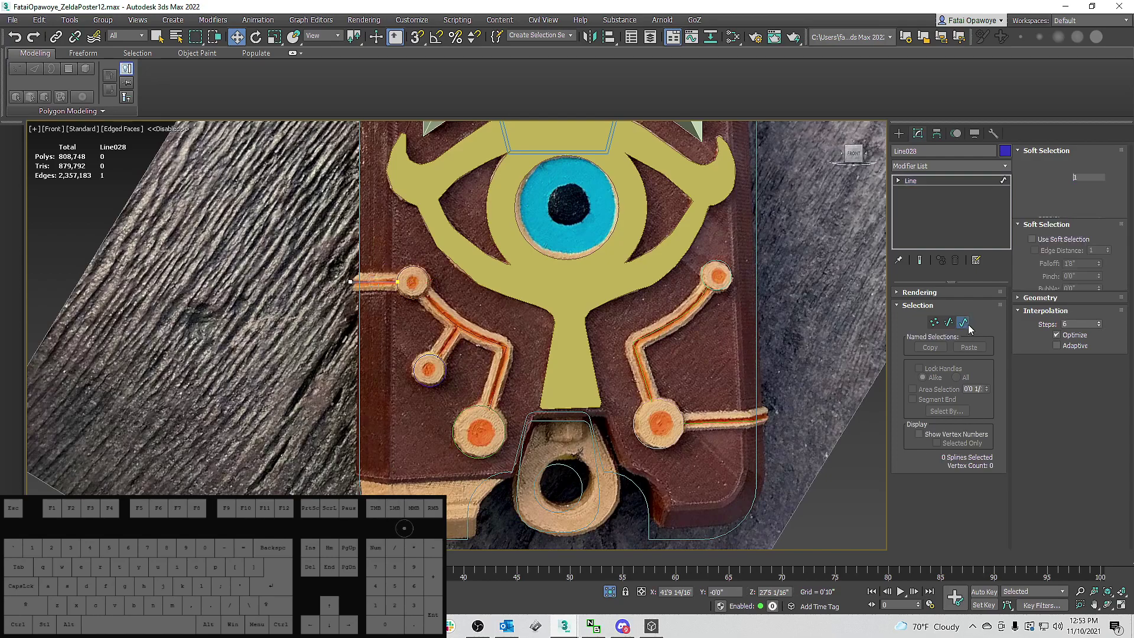
pyautogui.click(1040, 297)
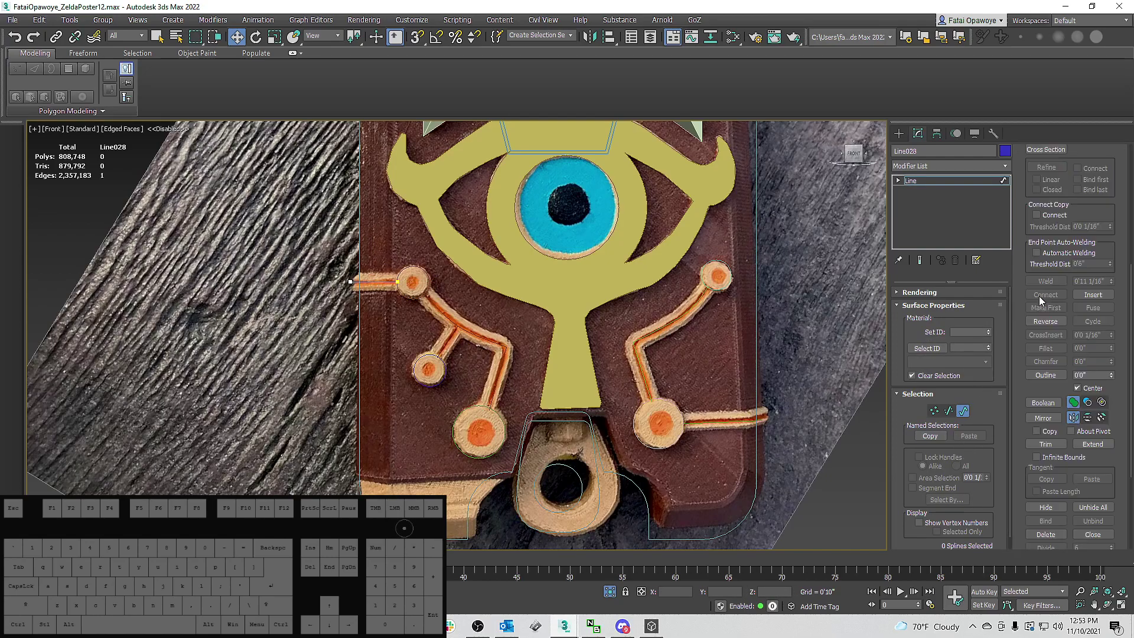
pyautogui.moveTo(1048, 200); pyautogui.dragTo(1024, 478)
pyautogui.click(1045, 360)
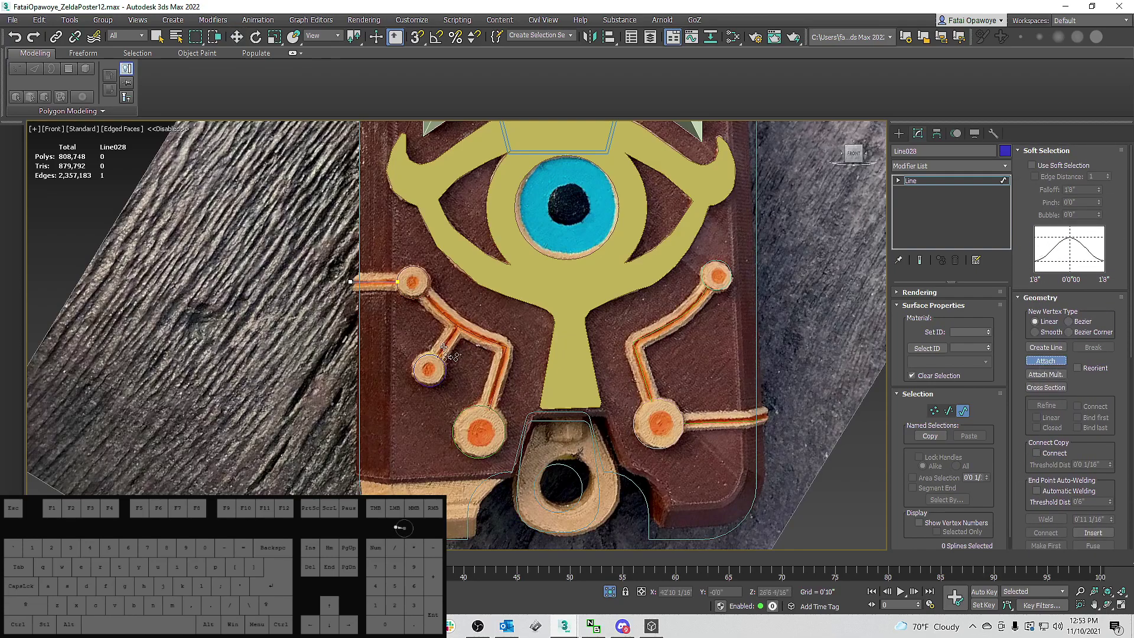
pyautogui.click(476, 334)
pyautogui.click(478, 334)
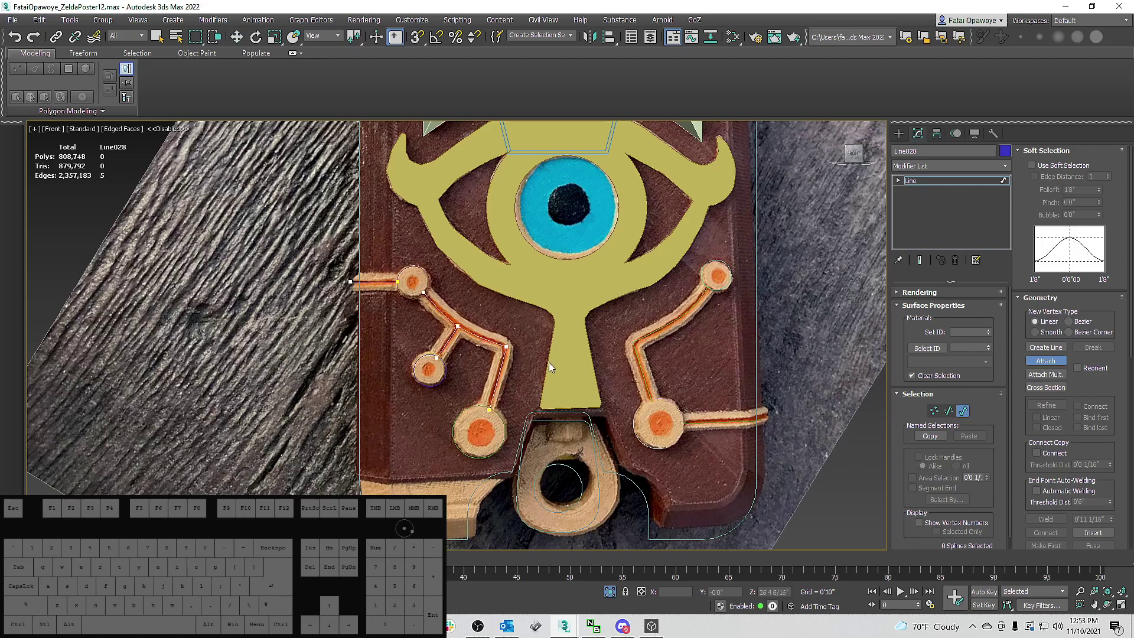
pyautogui.click(640, 370)
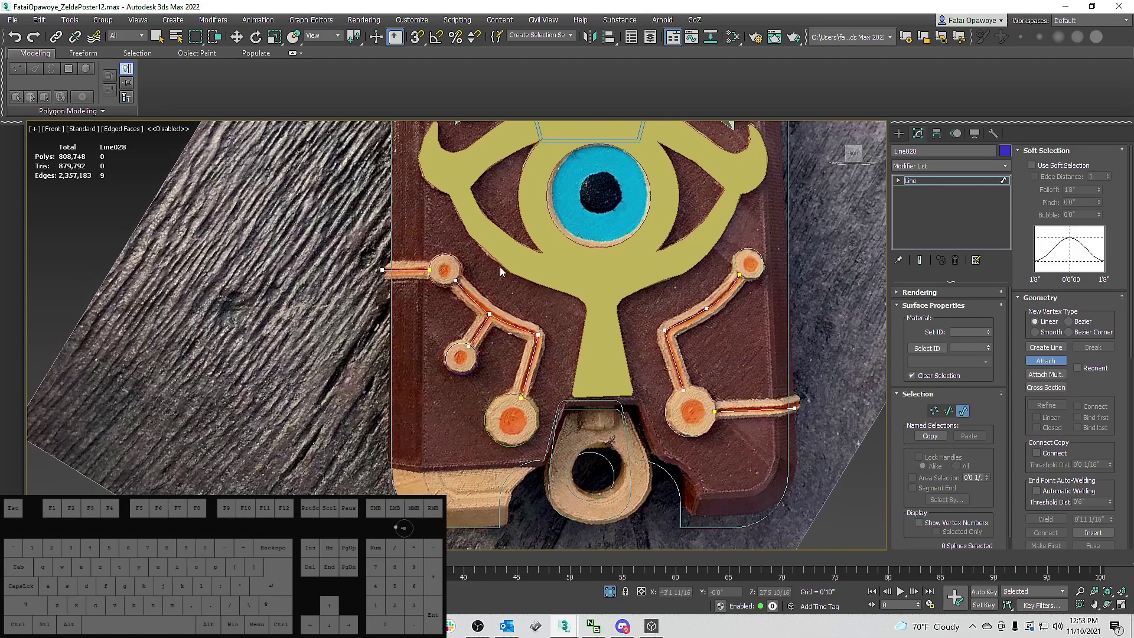
# Fillet the sharp corner vertex of the left ornament's main path to follow the reference bend.
pyautogui.scroll(4, 505, 271)
pyautogui.scroll(4, 567, 375)
pyautogui.press('1')
pyautogui.click(540, 384)
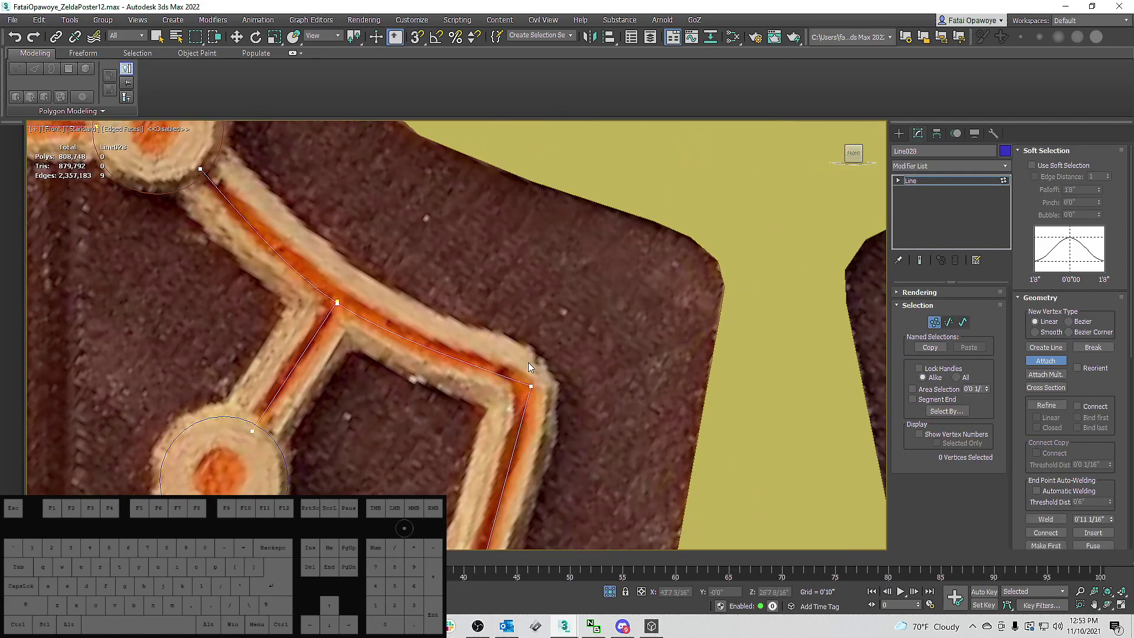
pyautogui.press('w')
pyautogui.moveTo(557, 404); pyautogui.dragTo(509, 361)
pyautogui.scroll(-6, 537, 370)
pyautogui.rightClick(535, 369)
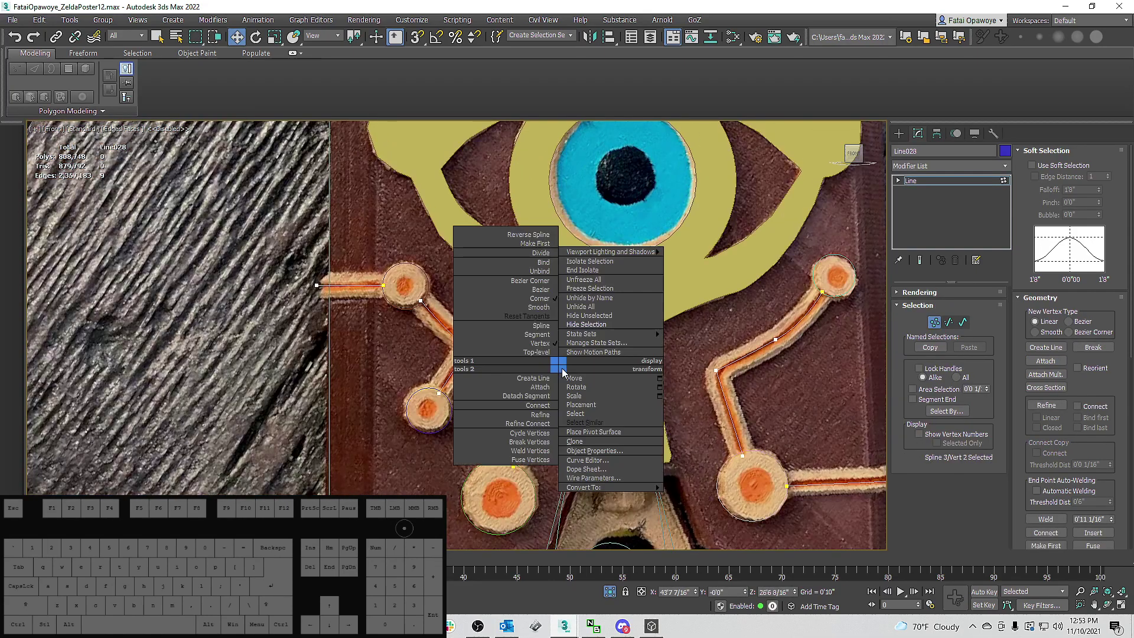
pyautogui.scroll(-5, 1109, 507)
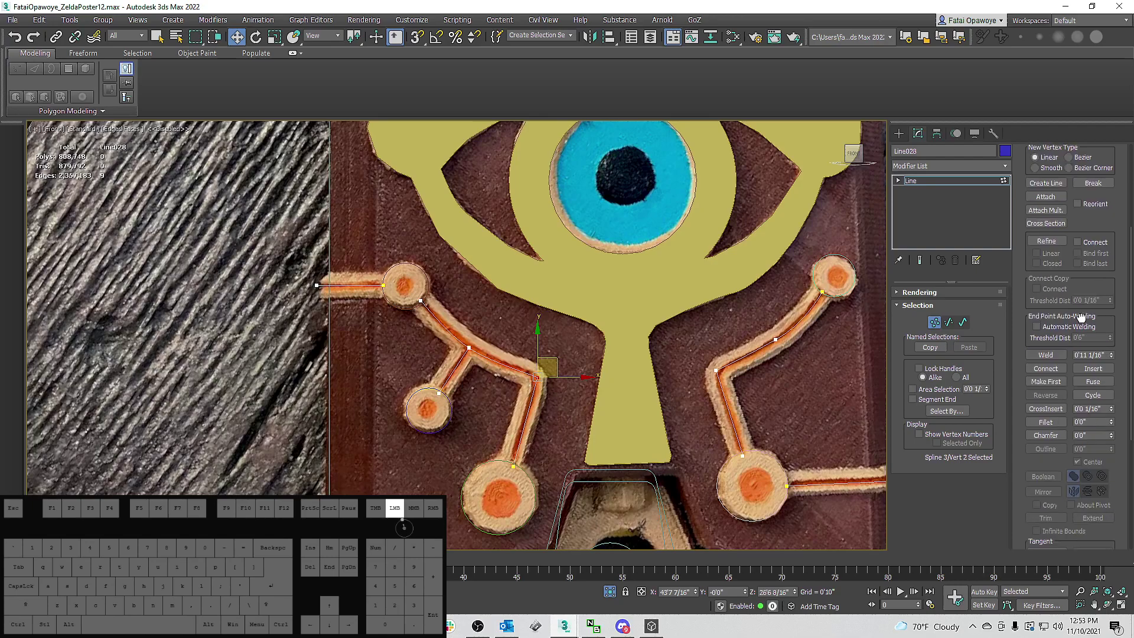
pyautogui.scroll(-4, 1115, 480)
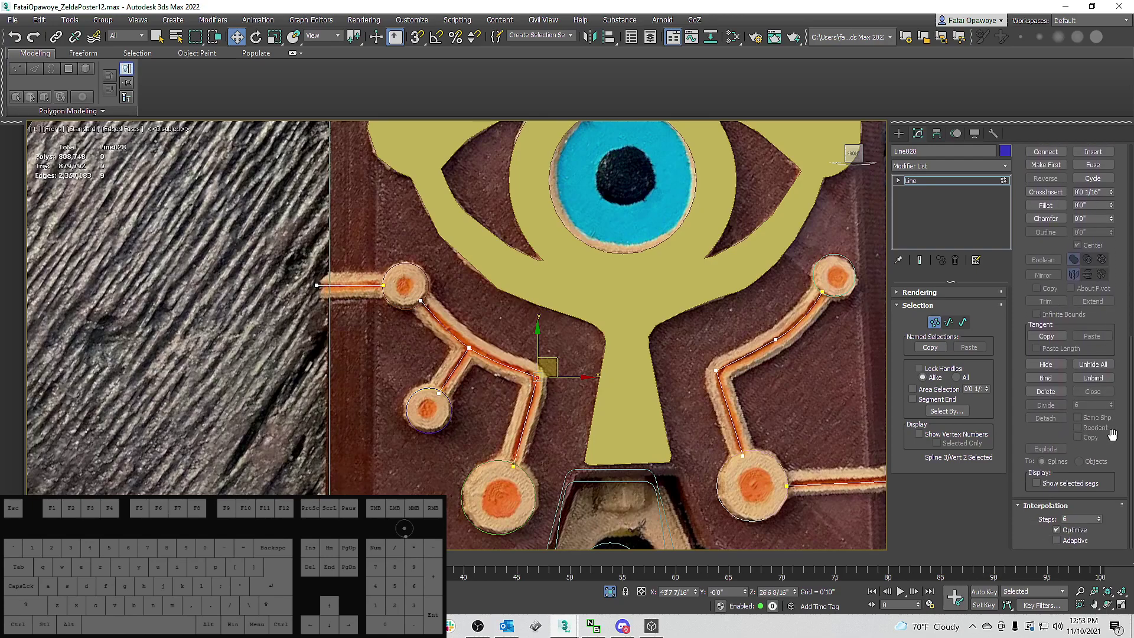
pyautogui.moveTo(1102, 484); pyautogui.dragTo(1110, 431)
pyautogui.moveTo(1111, 206); pyautogui.dragTo(9, 207)
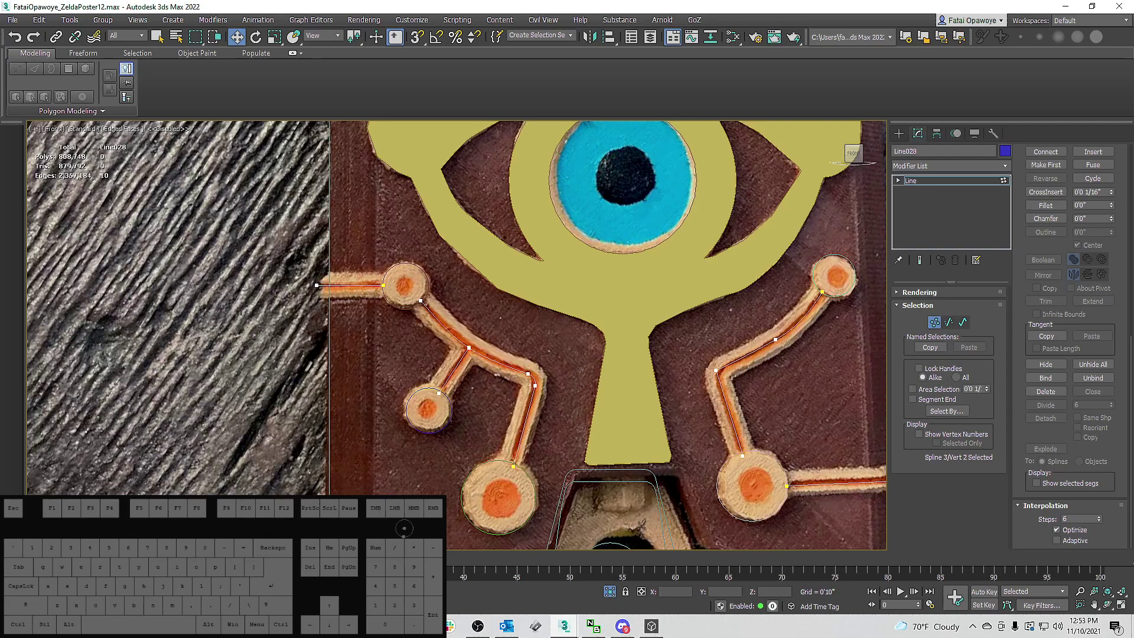
# Fillet the sharp corner vertex of the right ornament's path in the same way.
pyautogui.scroll(5, 493, 339)
pyautogui.scroll(-8, 433, 344)
pyautogui.scroll(6, 608, 338)
pyautogui.click(517, 380)
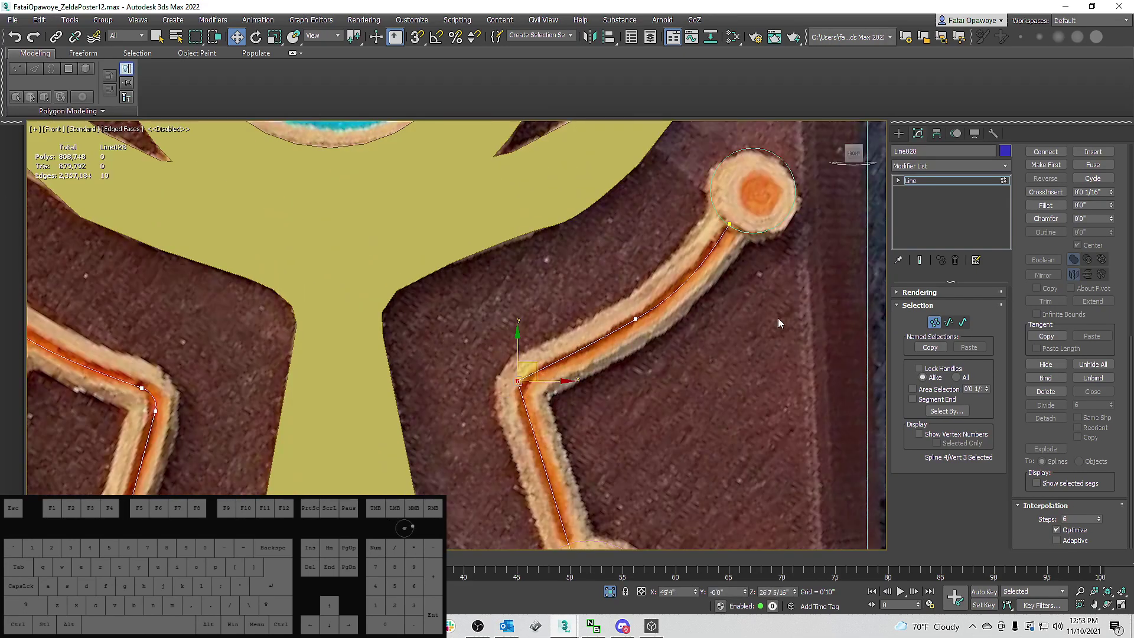
pyautogui.moveTo(1112, 208); pyautogui.dragTo(1115, 204)
# Enable the combined channel spline's rendering in both the renderer and the viewport.
pyautogui.scroll(-6, 625, 339)
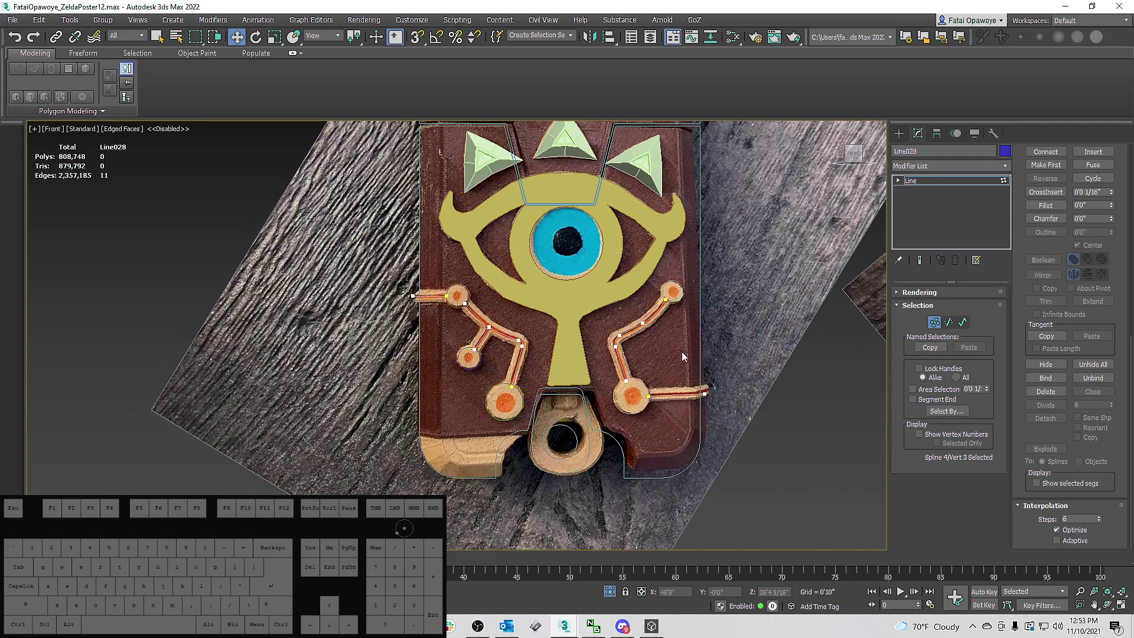
pyautogui.scroll(5, 626, 355)
pyautogui.moveTo(635, 364); pyautogui.dragTo(664, 387, button='middle')
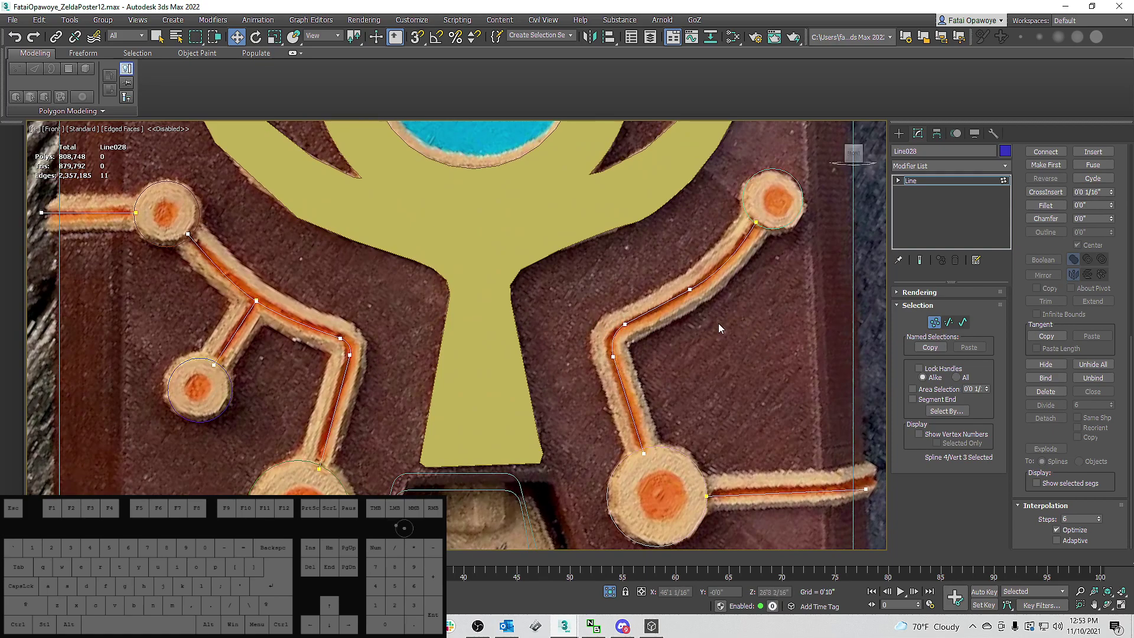
pyautogui.moveTo(611, 338); pyautogui.dragTo(665, 304, button='middle')
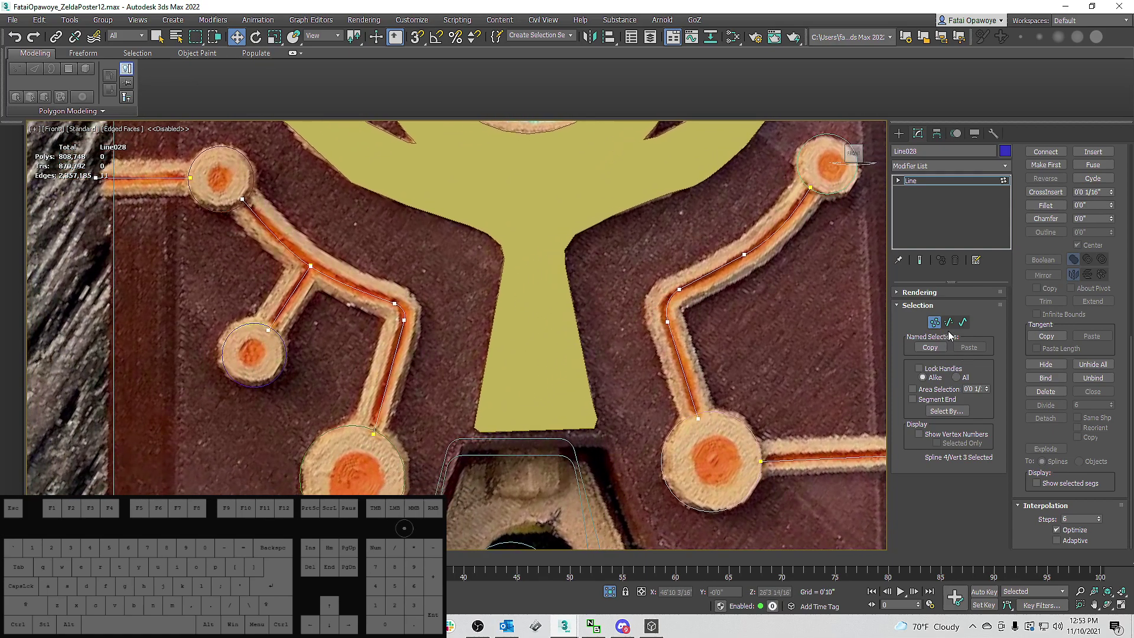
pyautogui.click(930, 292)
pyautogui.click(909, 297)
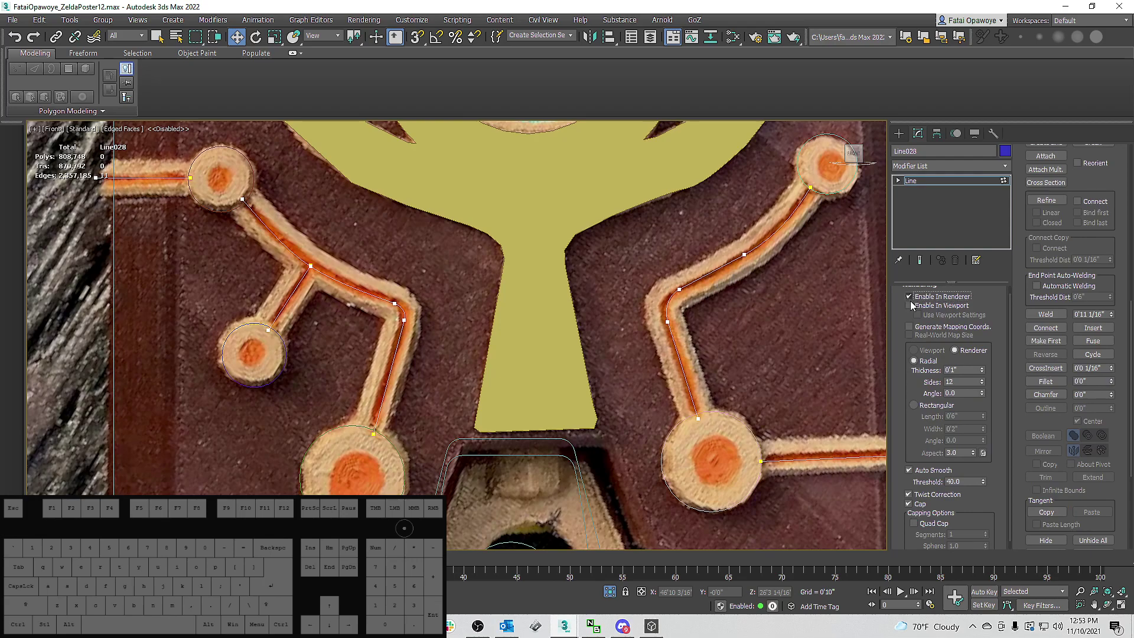
pyautogui.click(910, 305)
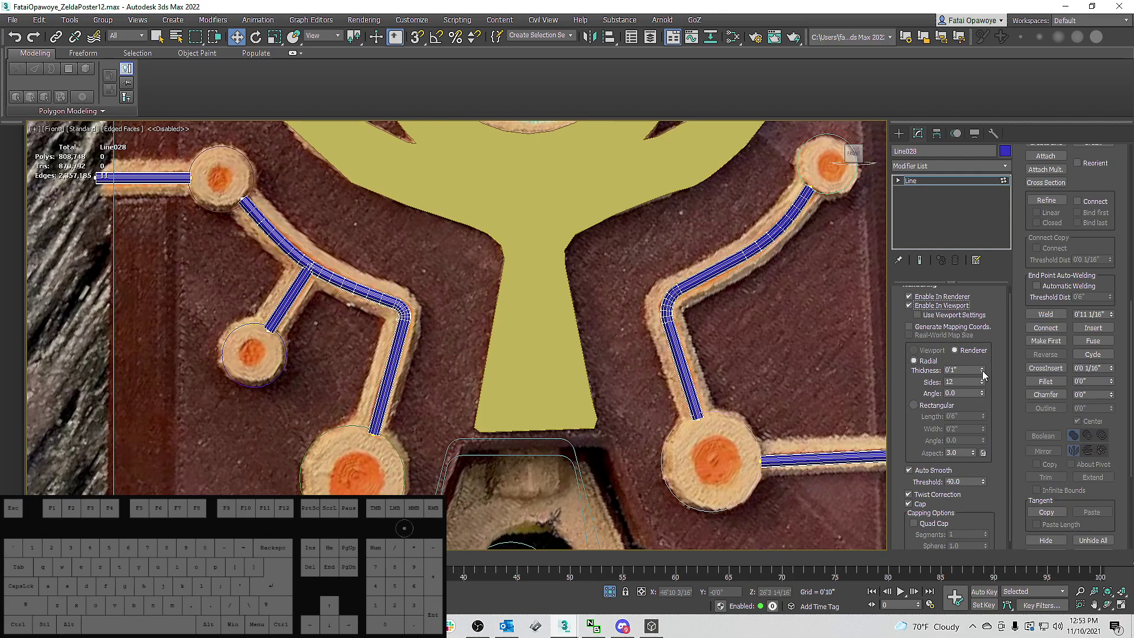
# Set the spline's radial cross-section to 6 sides with a thickness of 0'2 10/16" so it fills the reference channels.
pyautogui.moveTo(982, 370)
pyautogui.mouseDown()
pyautogui.moveTo(986, 296)
pyautogui.moveTo(984, 383)
pyautogui.mouseUp()
pyautogui.moveTo(362, 282); pyautogui.dragTo(486, 290, button='middle')
pyautogui.moveTo(809, 324); pyautogui.dragTo(787, 324, button='middle')
pyautogui.moveTo(982, 372); pyautogui.dragTo(991, 351)
pyautogui.scroll(3, 495, 259)
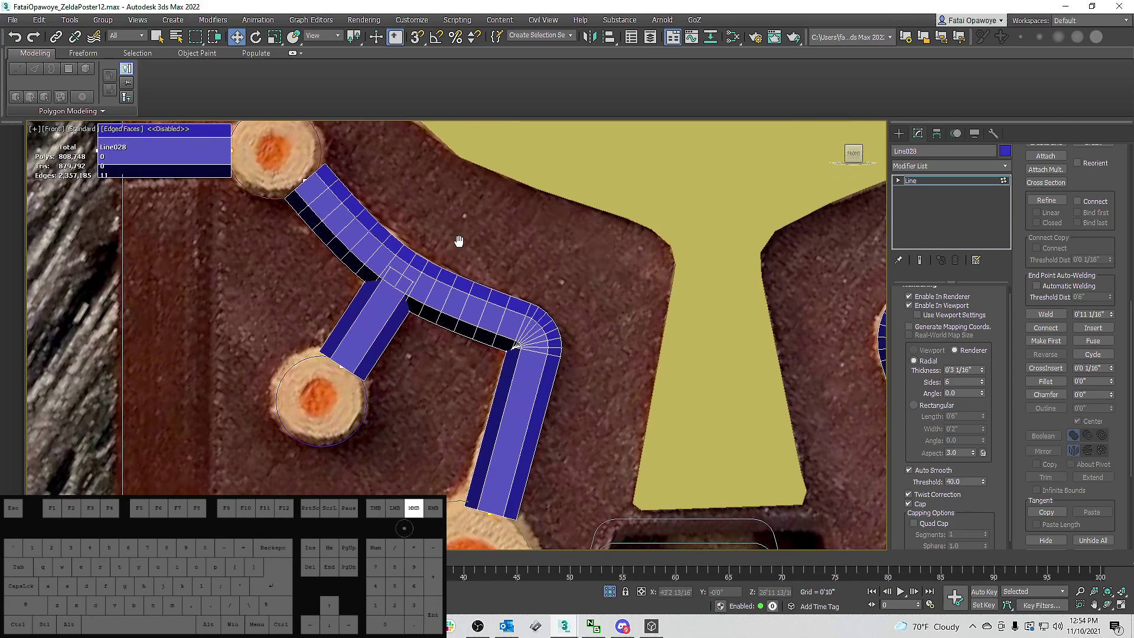
pyautogui.scroll(-3, 465, 247)
pyautogui.moveTo(983, 374); pyautogui.dragTo(983, 386)
pyautogui.scroll(-3, 649, 280)
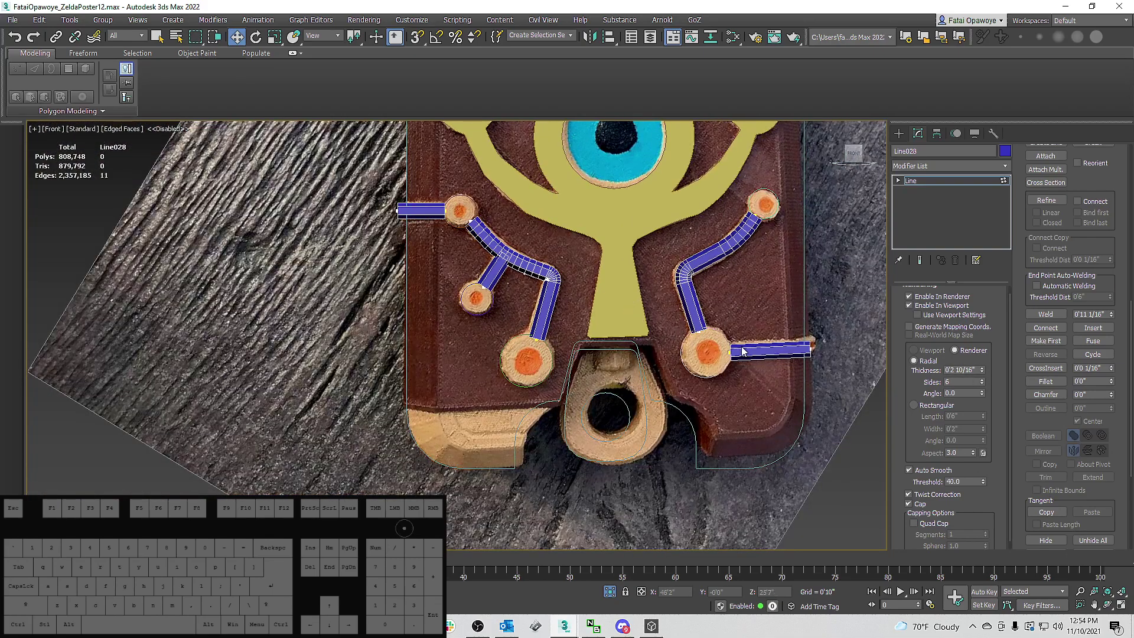
# Try a rectangular cross-section on the channel spline in see-through display, then return it to radial.
pyautogui.click(928, 405)
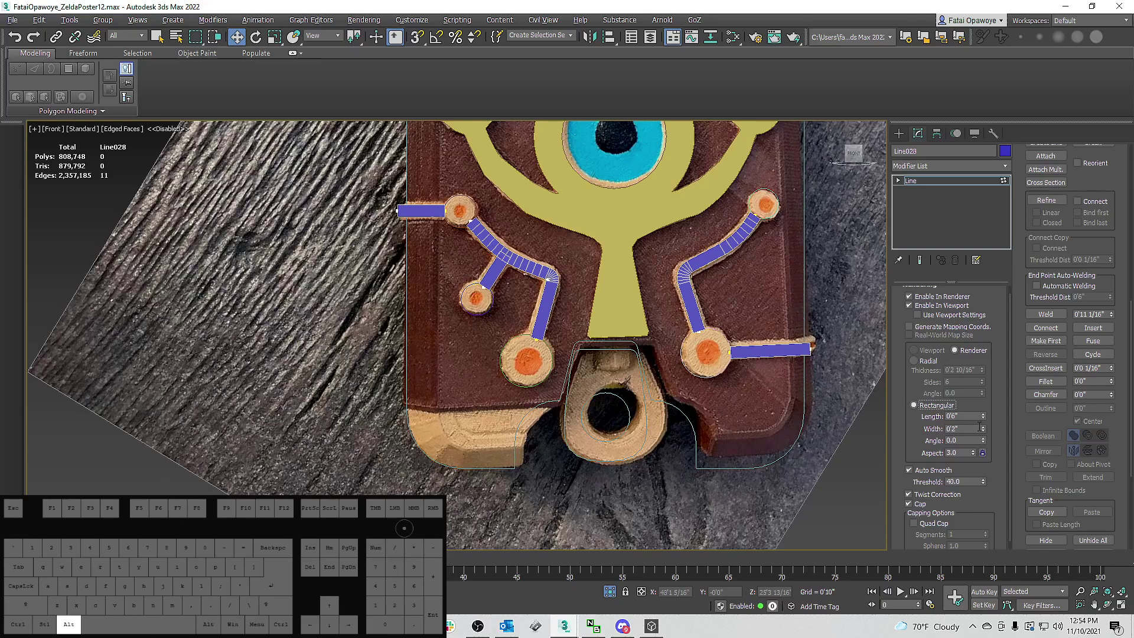
pyautogui.hotkey('alt', 'x')
pyautogui.scroll(5, 493, 243)
pyautogui.scroll(2, 493, 244)
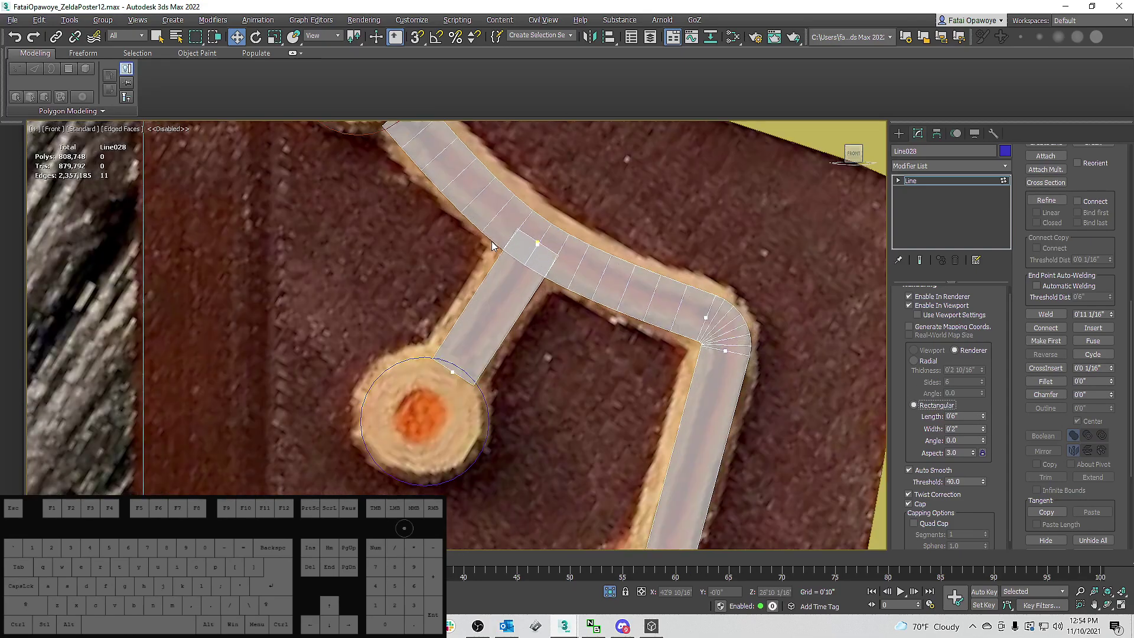
pyautogui.click(914, 360)
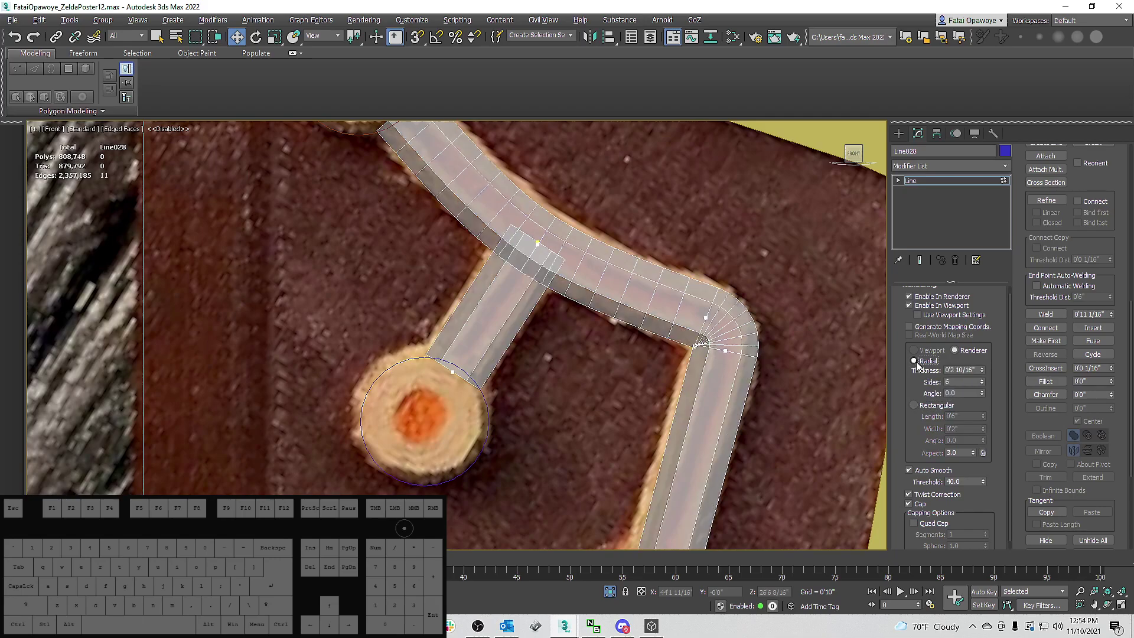
# Check the radial channel strips against the reference ornaments in see-through display, then restore the solid display.
pyautogui.scroll(-4, 661, 302)
pyautogui.moveTo(457, 175); pyautogui.dragTo(512, 221, button='middle')
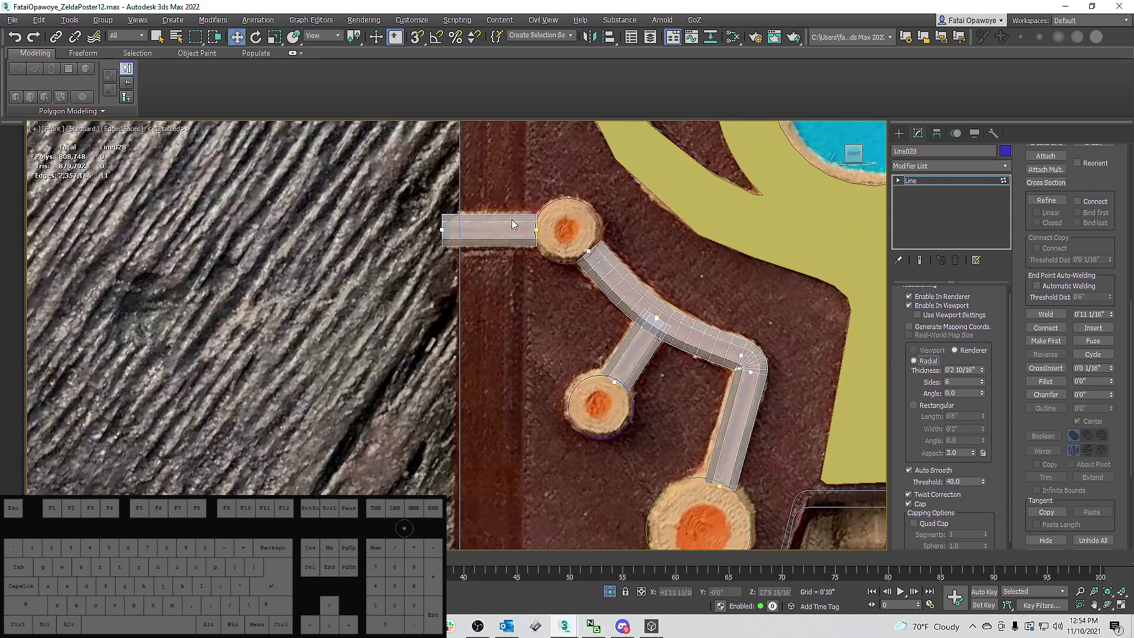
pyautogui.scroll(4, 512, 222)
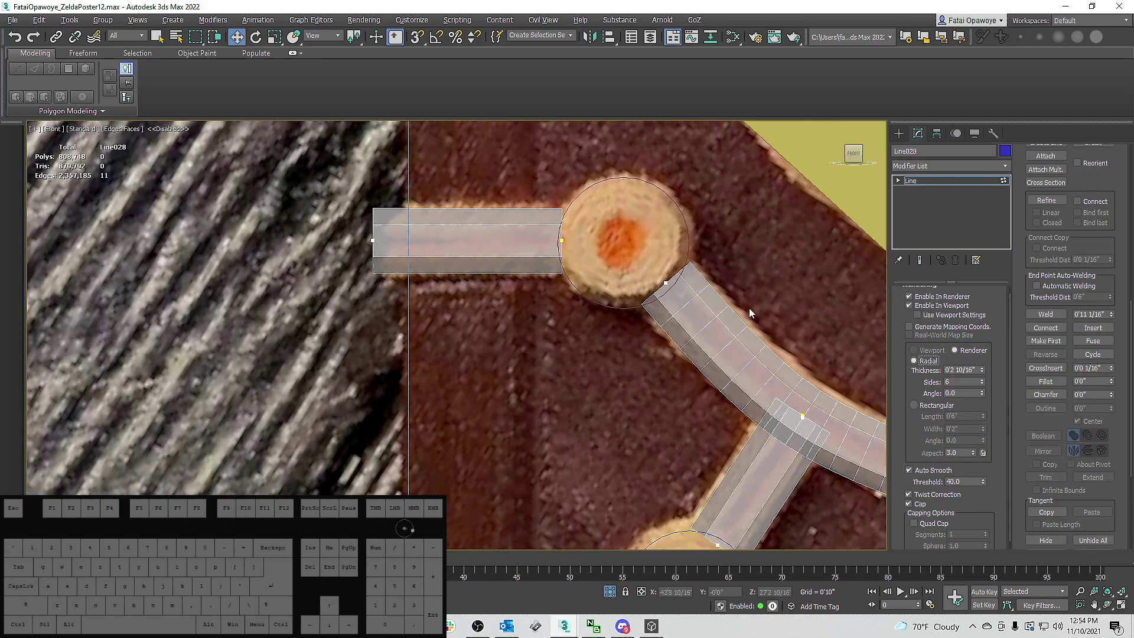
pyautogui.scroll(-5, 720, 297)
pyautogui.scroll(1, 768, 342)
pyautogui.moveTo(735, 330); pyautogui.dragTo(587, 278, button='middle')
pyautogui.click(899, 137)
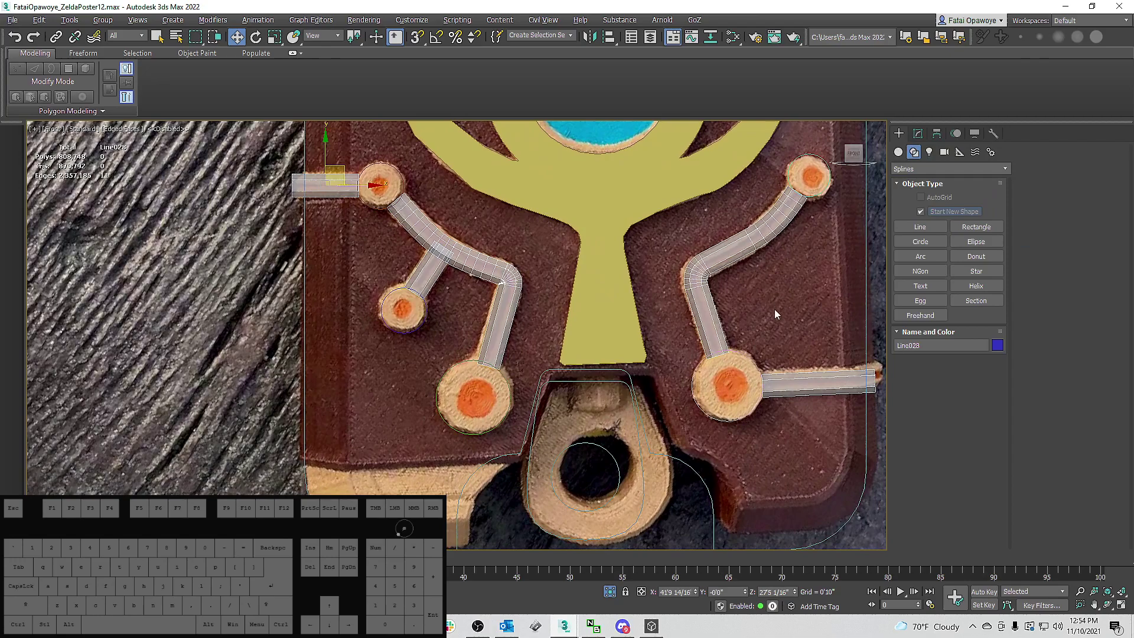
pyautogui.moveTo(763, 329); pyautogui.dragTo(736, 345, button='middle')
pyautogui.hotkey('alt', 'x')
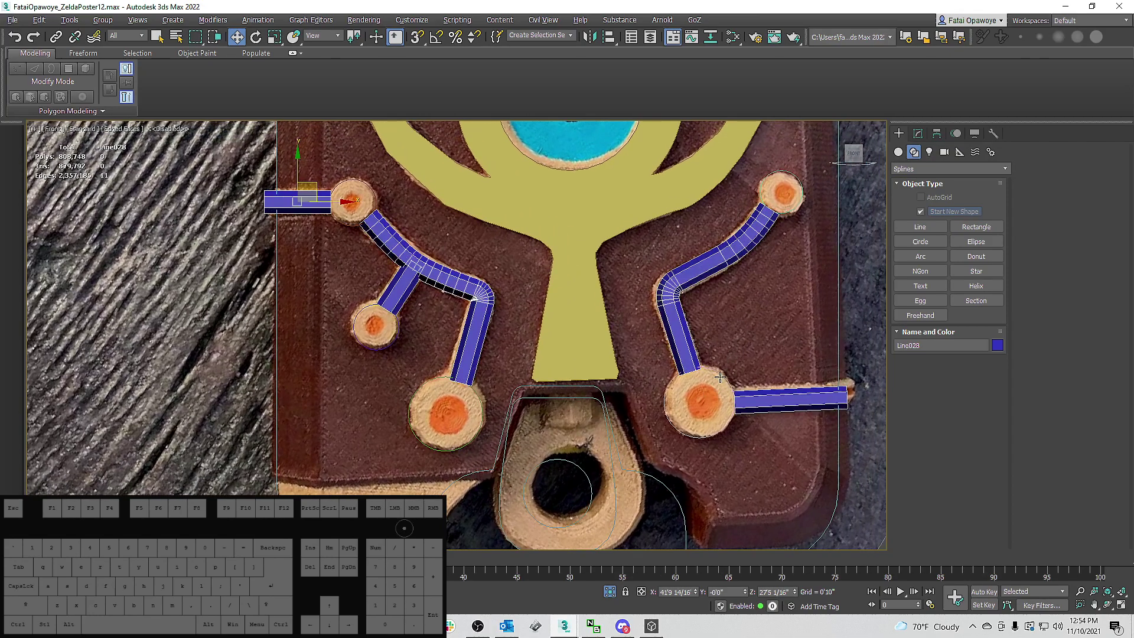
# Convert the circle around the right ornament's large node to an editable spline.
pyautogui.click(719, 378)
pyautogui.click(917, 134)
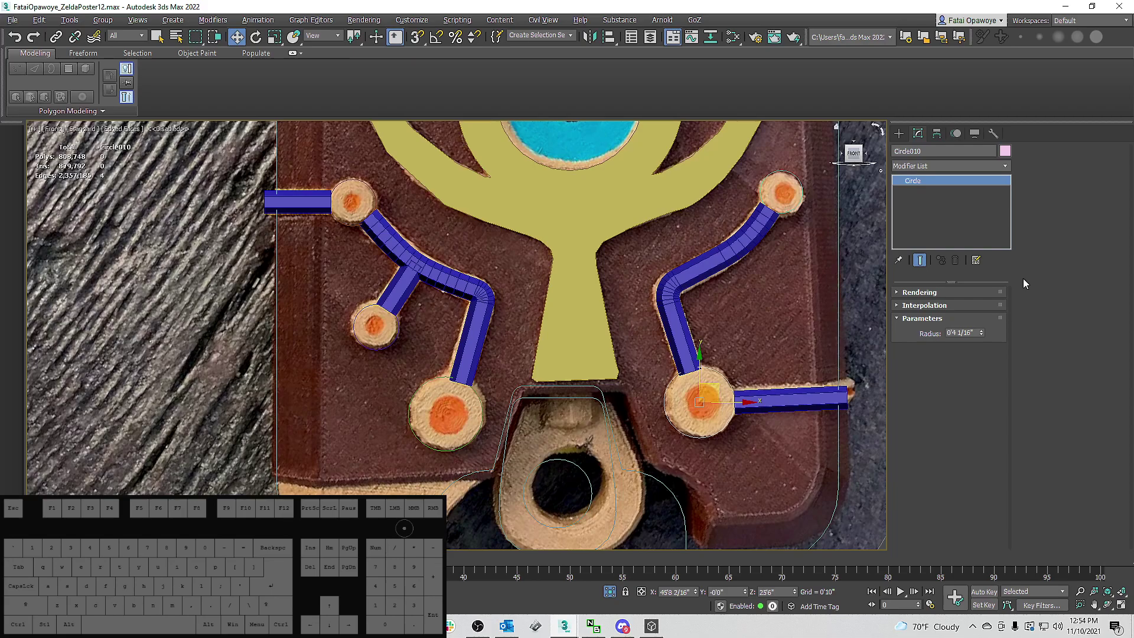
pyautogui.rightClick(805, 335)
pyautogui.moveTo(858, 458)
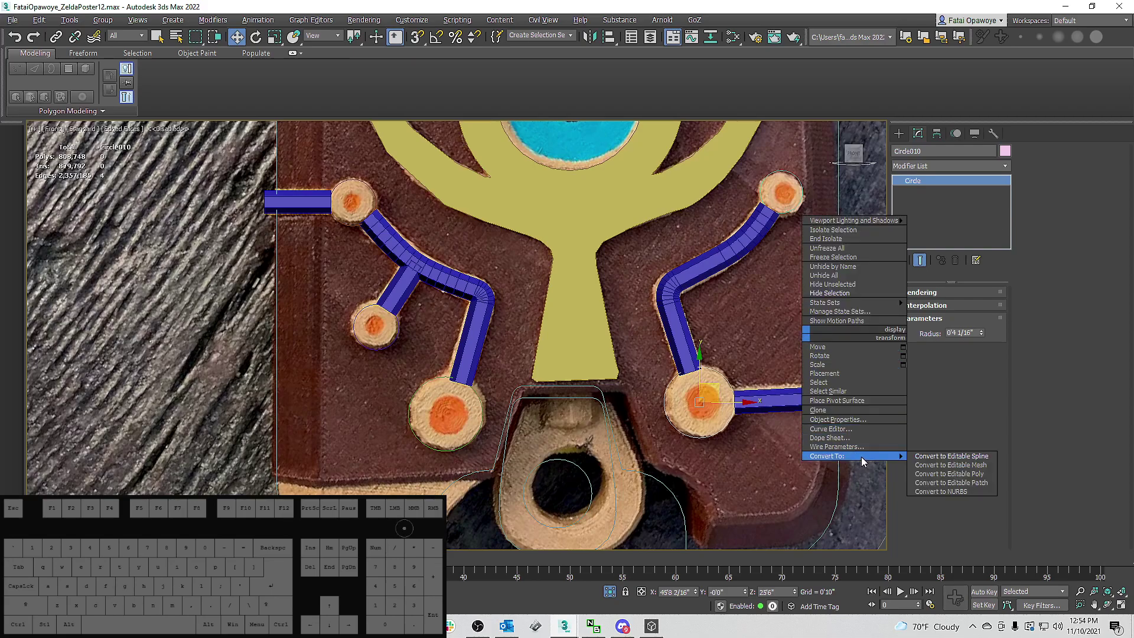
pyautogui.click(927, 457)
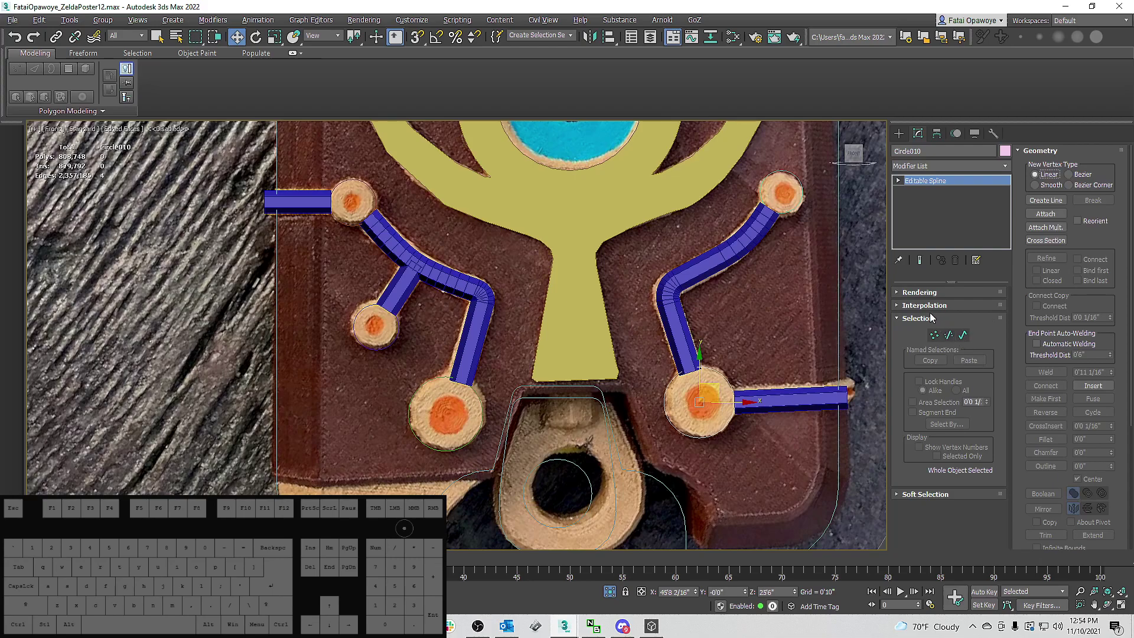
# Attach the remaining node circles of both ornaments to the right large-node circle.
pyautogui.click(1045, 214)
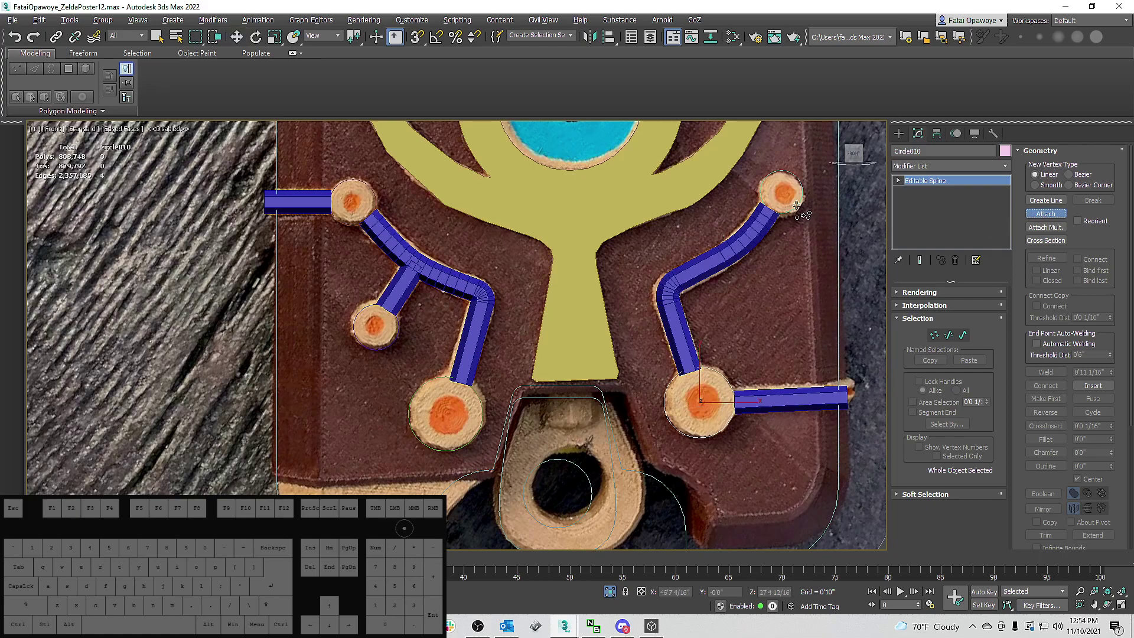
pyautogui.click(479, 404)
pyautogui.click(376, 351)
pyautogui.click(348, 223)
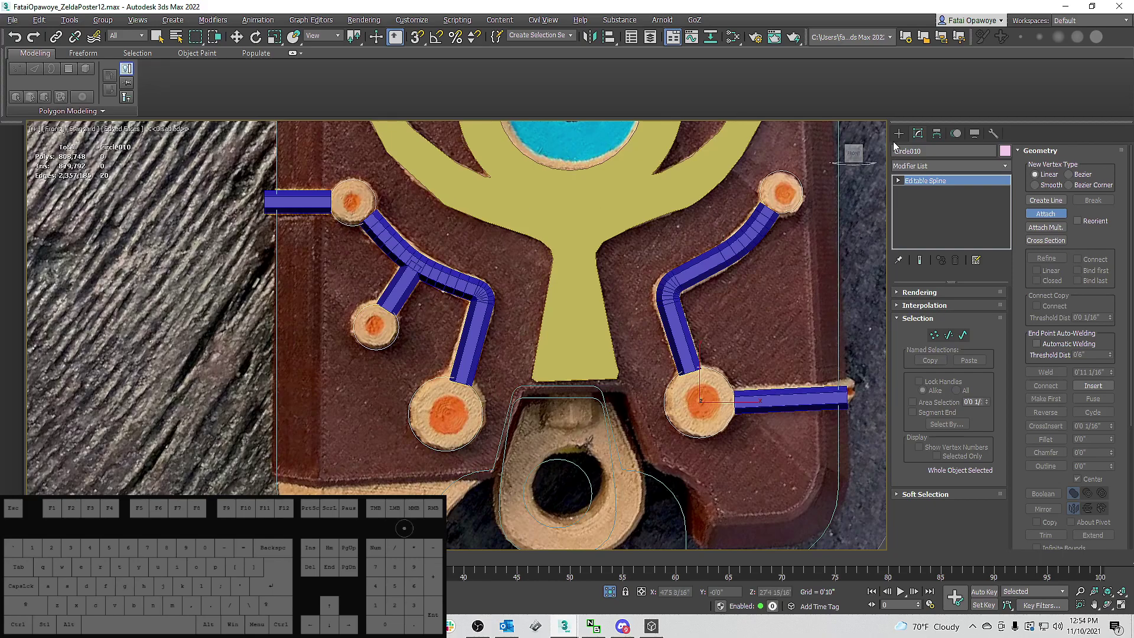
# Attach the channel lines of both ornaments to the node-circle spline.
pyautogui.press('w')
pyautogui.click(753, 234)
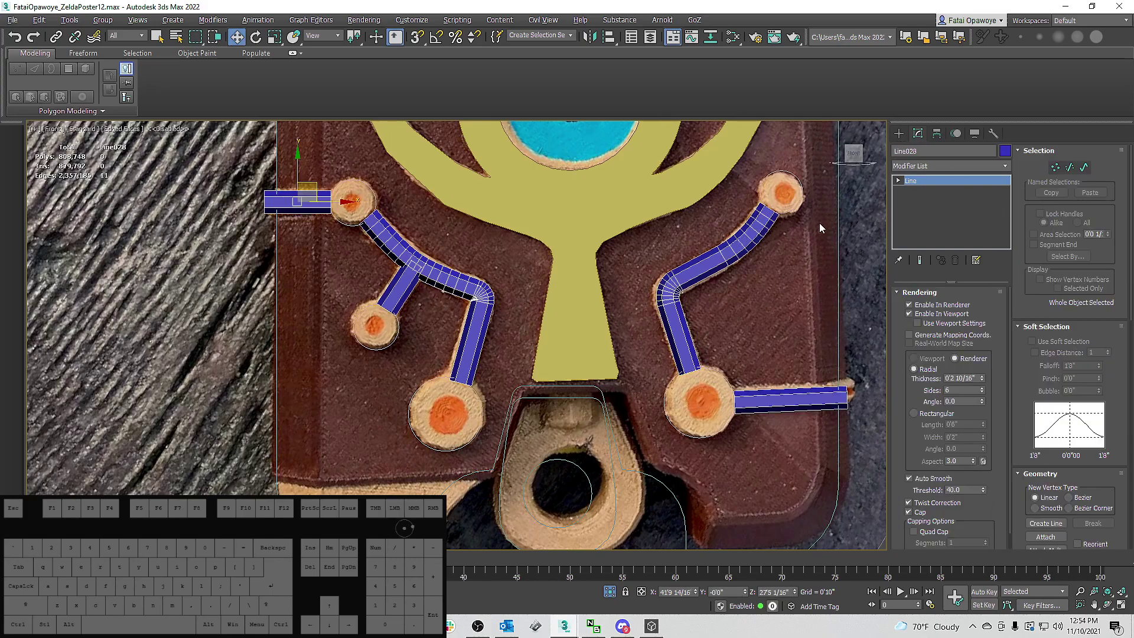
pyautogui.click(800, 192)
pyautogui.click(1045, 214)
pyautogui.click(746, 236)
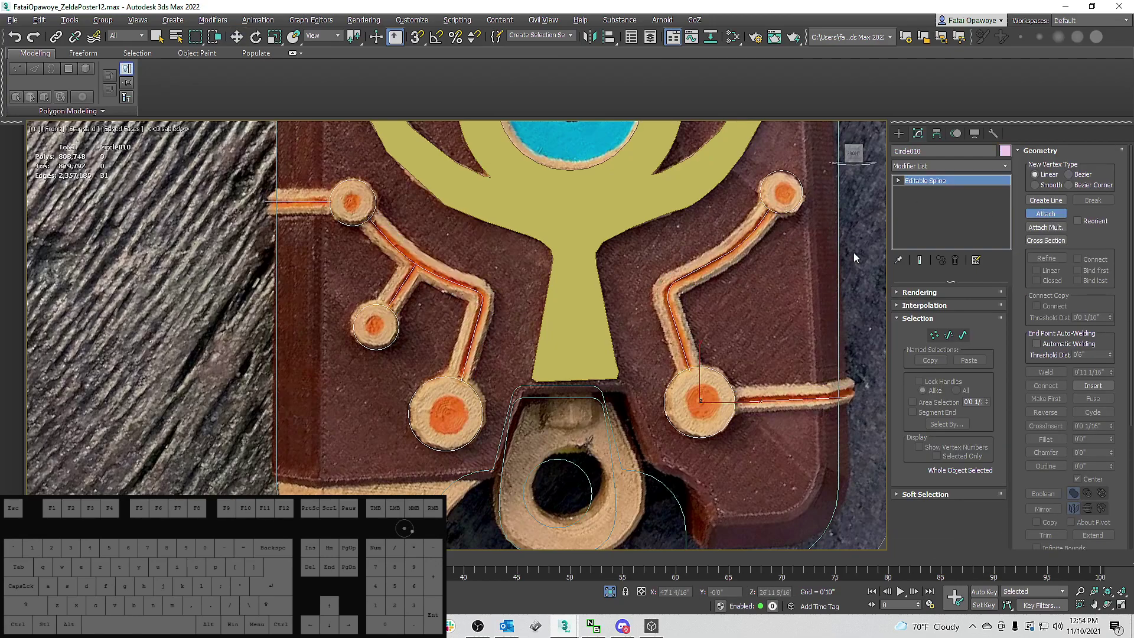
# Select the channel splines of both ornaments and outline them from the centre to match the channel width in the reference.
pyautogui.click(963, 335)
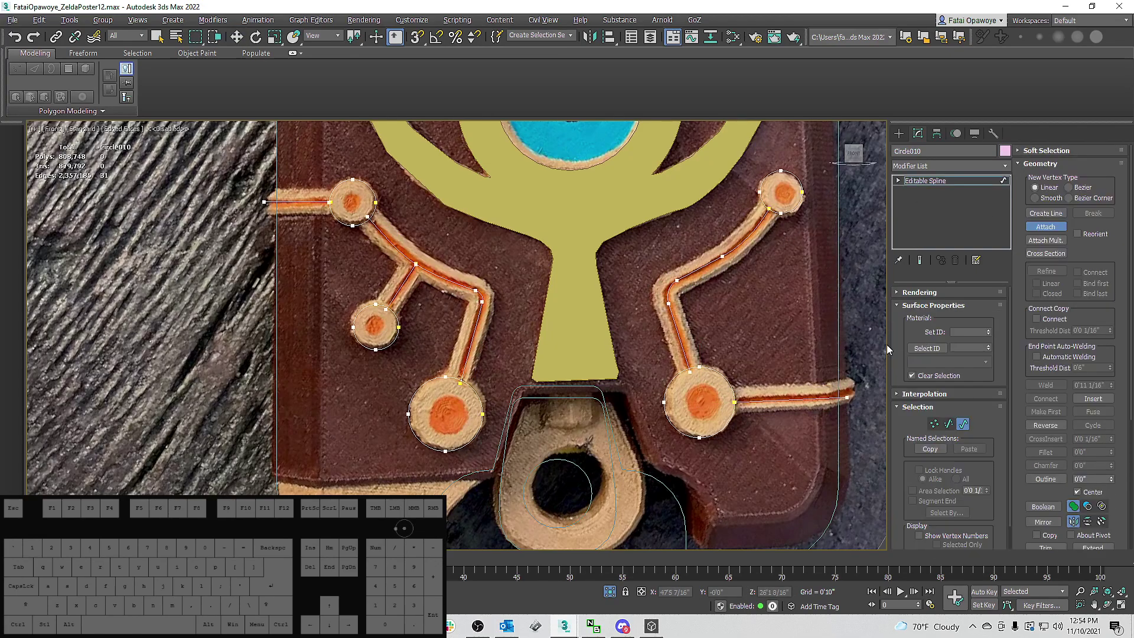
pyautogui.click(814, 395)
pyautogui.press('w')
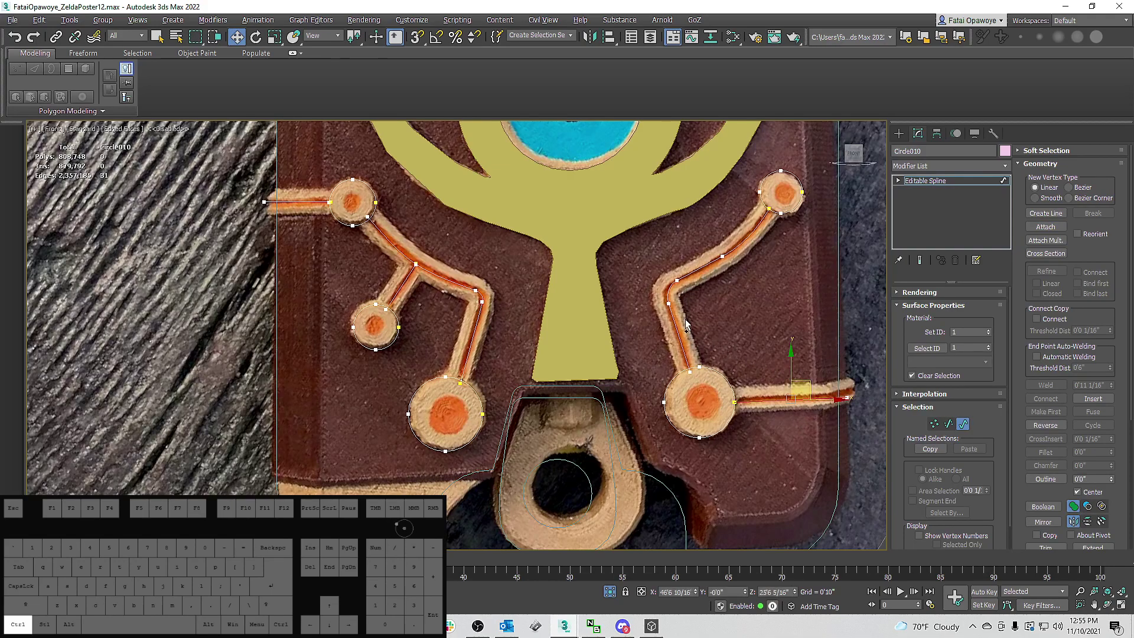
pyautogui.keyDown('ctrl'); pyautogui.click(672, 325); pyautogui.keyUp('ctrl')
pyautogui.keyDown('ctrl'); pyautogui.moveTo(492, 272); pyautogui.dragTo(463, 294); pyautogui.keyUp('ctrl')
pyautogui.keyDown('ctrl'); pyautogui.click(398, 289); pyautogui.keyUp('ctrl')
pyautogui.keyDown('ctrl'); pyautogui.click(308, 203); pyautogui.keyUp('ctrl')
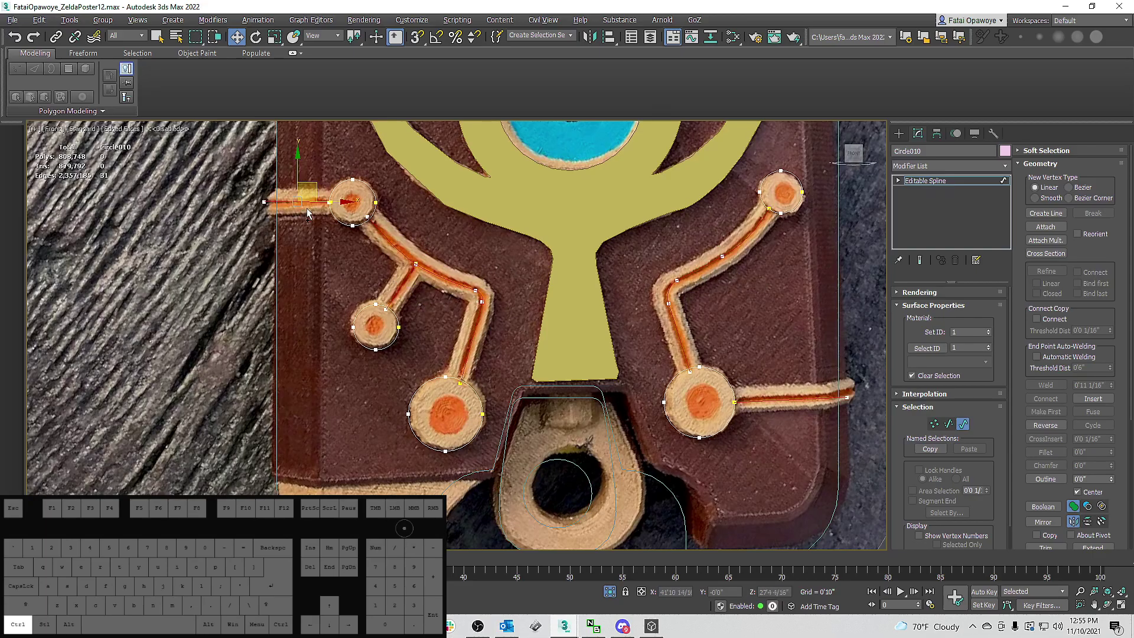
pyautogui.scroll(6, 331, 213)
pyautogui.scroll(-6, 341, 228)
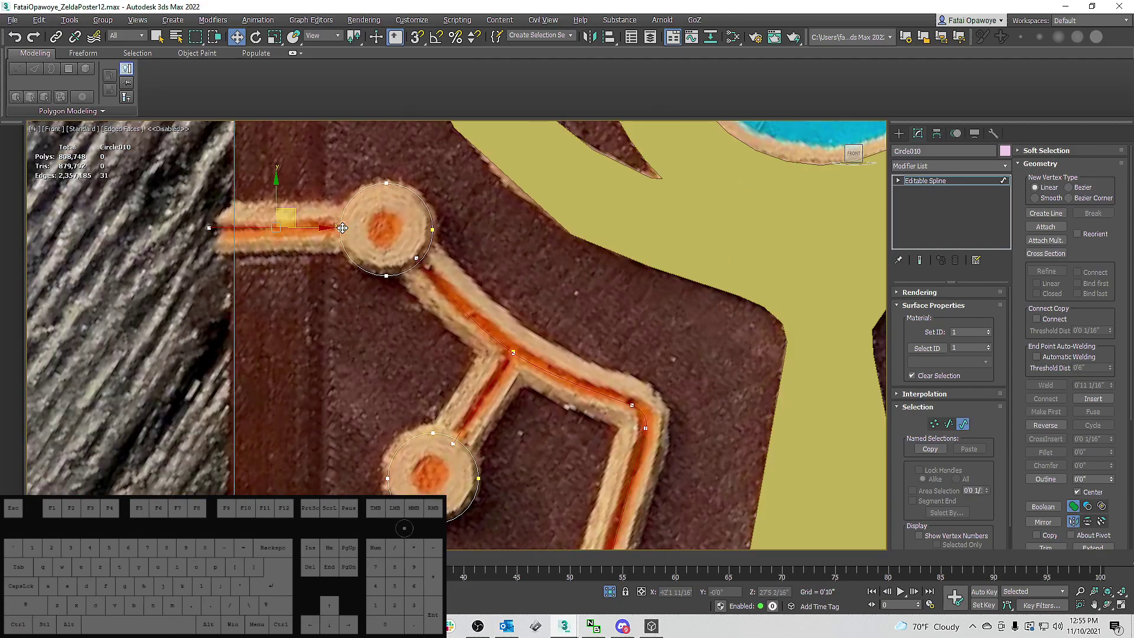
pyautogui.scroll(-3, 531, 236)
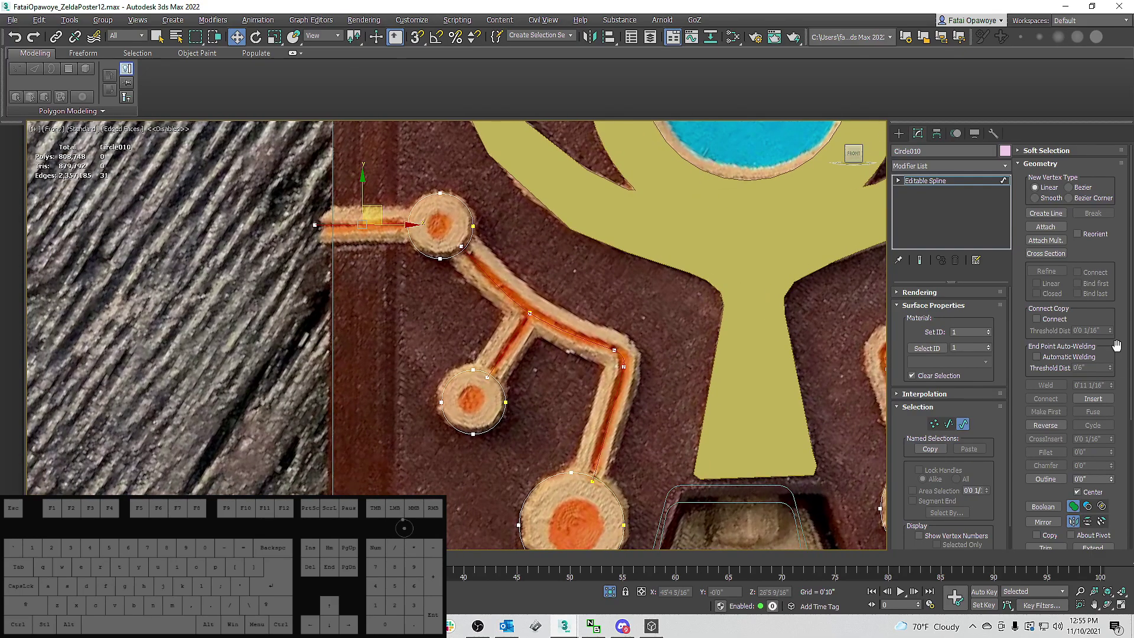
pyautogui.moveTo(1113, 356); pyautogui.dragTo(1115, 341)
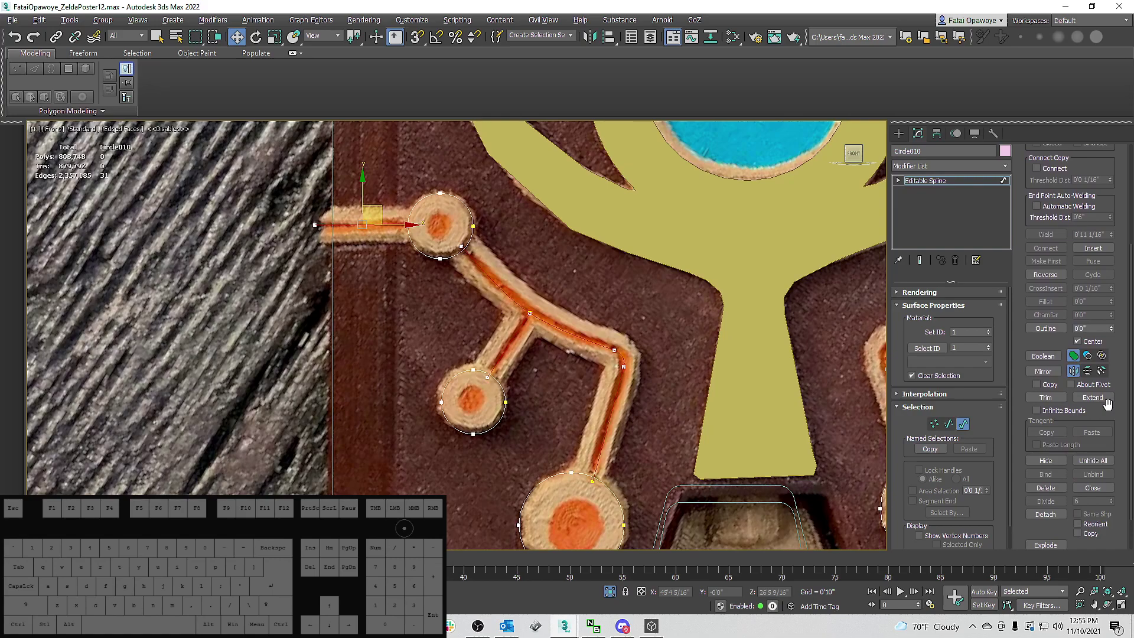
pyautogui.moveTo(640, 295); pyautogui.dragTo(518, 244, button='middle')
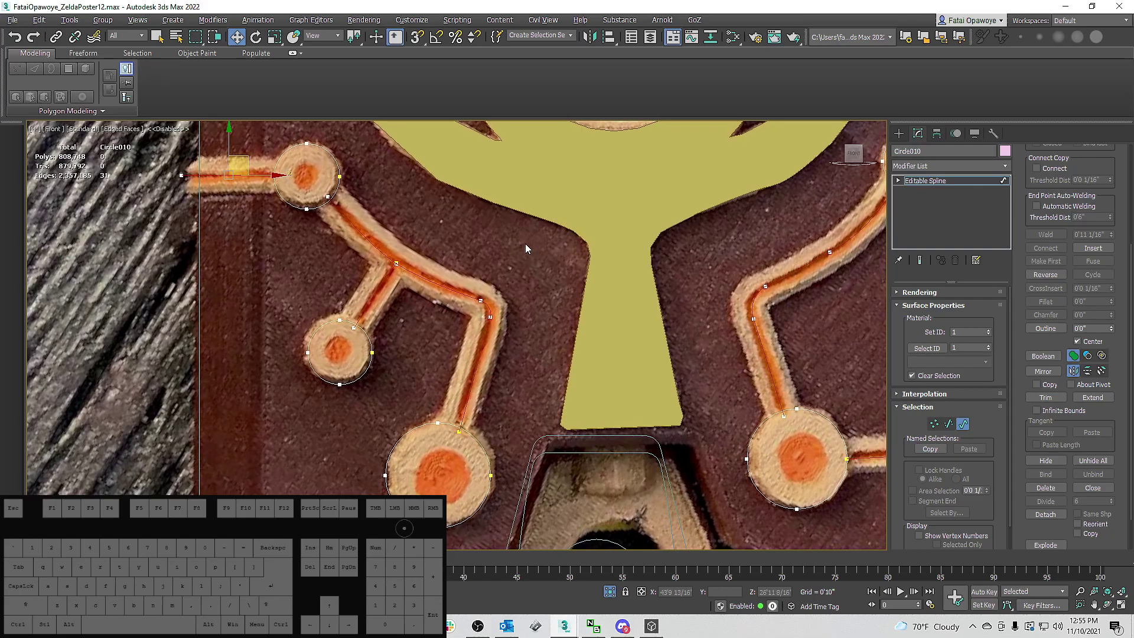
pyautogui.moveTo(1111, 328); pyautogui.dragTo(1111, 327)
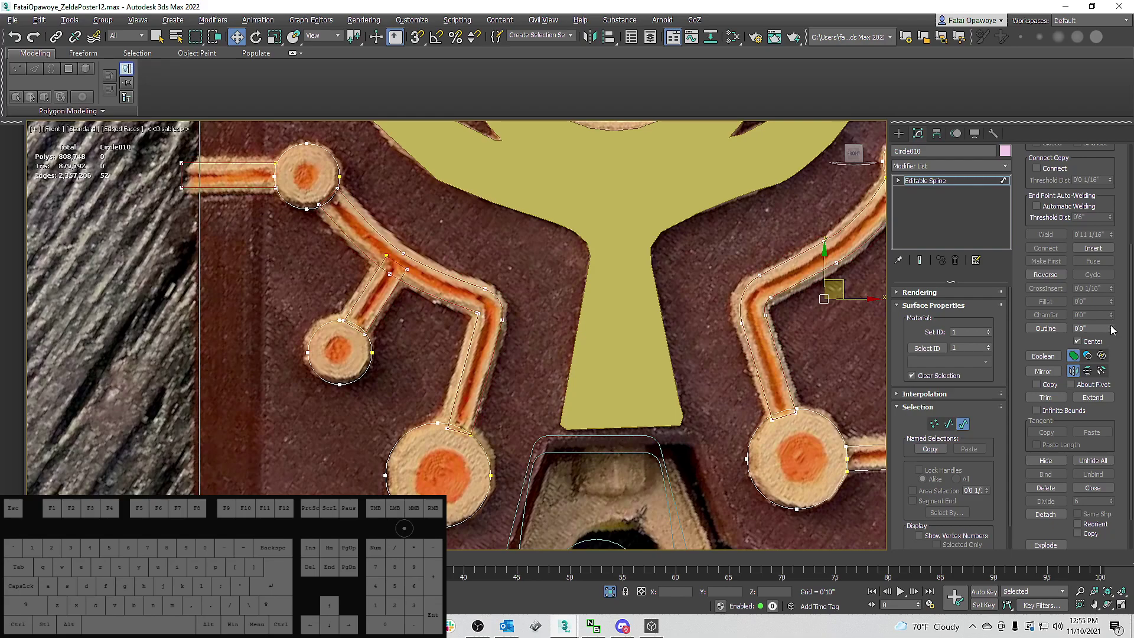
# Trim the overlapping outline segments where the short branch meets the curved channel of the left ornament.
pyautogui.scroll(-3, 774, 392)
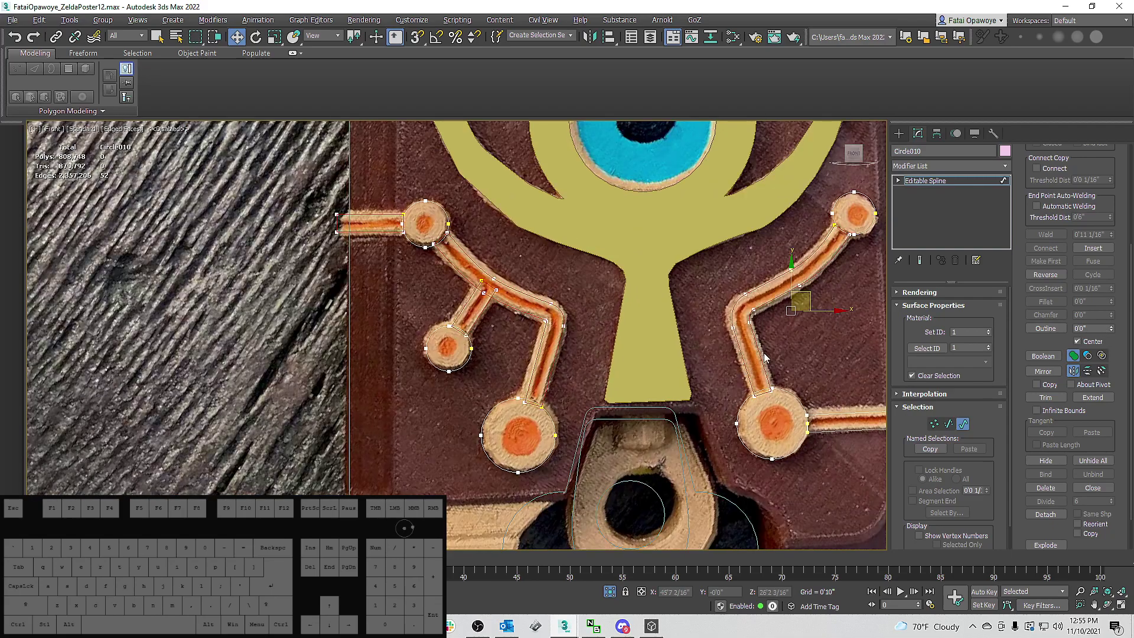
pyautogui.scroll(3, 764, 353)
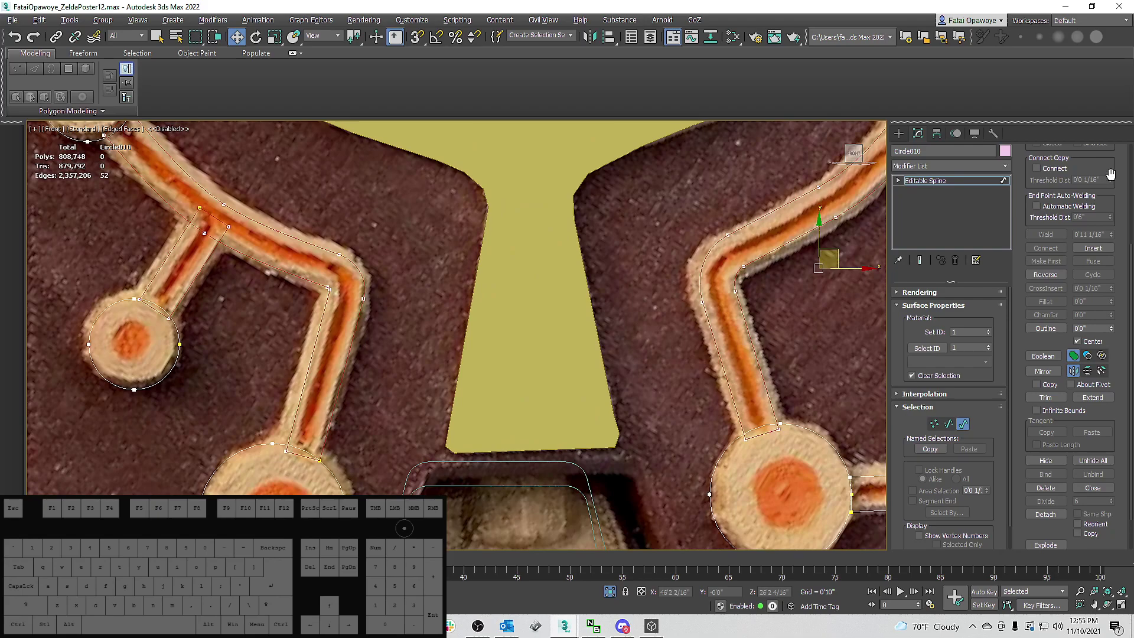
pyautogui.moveTo(1107, 197); pyautogui.dragTo(1106, 203)
pyautogui.click(1045, 403)
pyautogui.scroll(2, 339, 288)
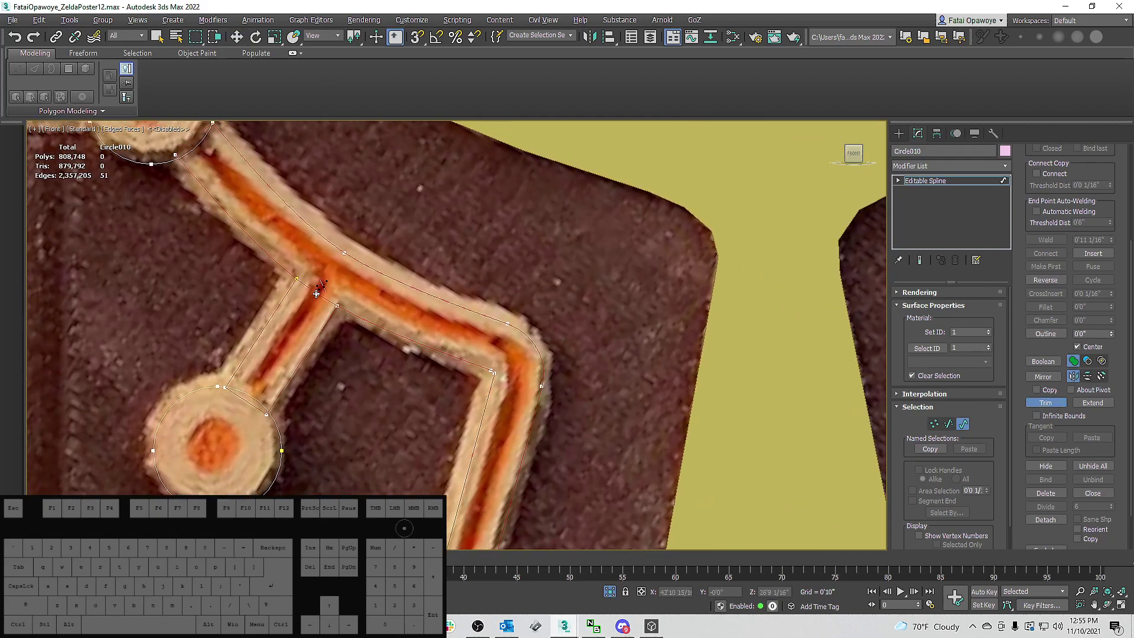
# Weld the open vertices on both sides of the left ornament's branch junction.
pyautogui.press('1')
pyautogui.moveTo(343, 313); pyautogui.dragTo(280, 275)
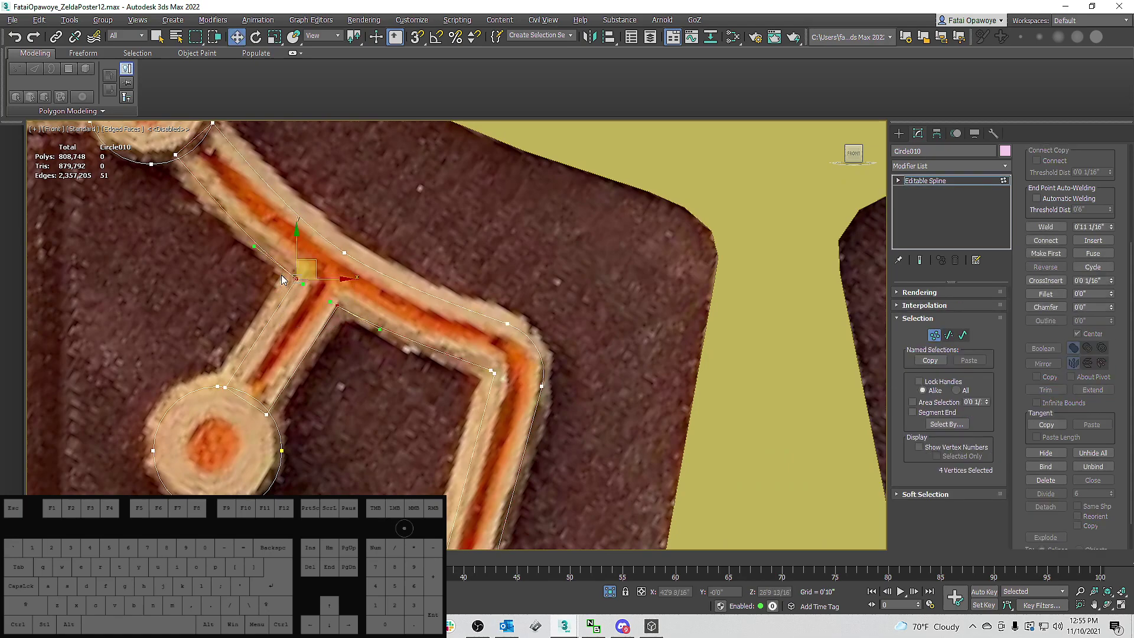
pyautogui.click(1062, 229)
pyautogui.hotkey('ctrl', 'z')
pyautogui.moveTo(359, 329); pyautogui.dragTo(278, 261)
pyautogui.click(1043, 229)
pyautogui.click(1041, 229)
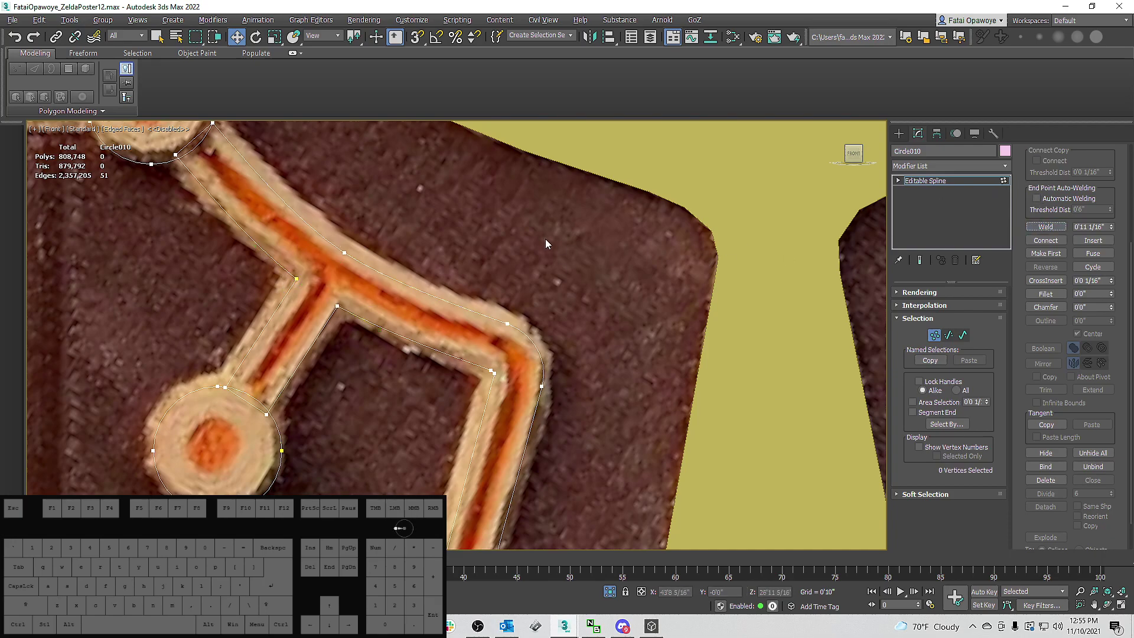
# Trim the overlap between the left ornament's upper node circle and the curved channel.
pyautogui.scroll(-3, 551, 238)
pyautogui.moveTo(597, 252); pyautogui.dragTo(683, 283, button='middle')
pyautogui.scroll(3, 445, 230)
pyautogui.moveTo(457, 208); pyautogui.dragTo(519, 258, button='middle')
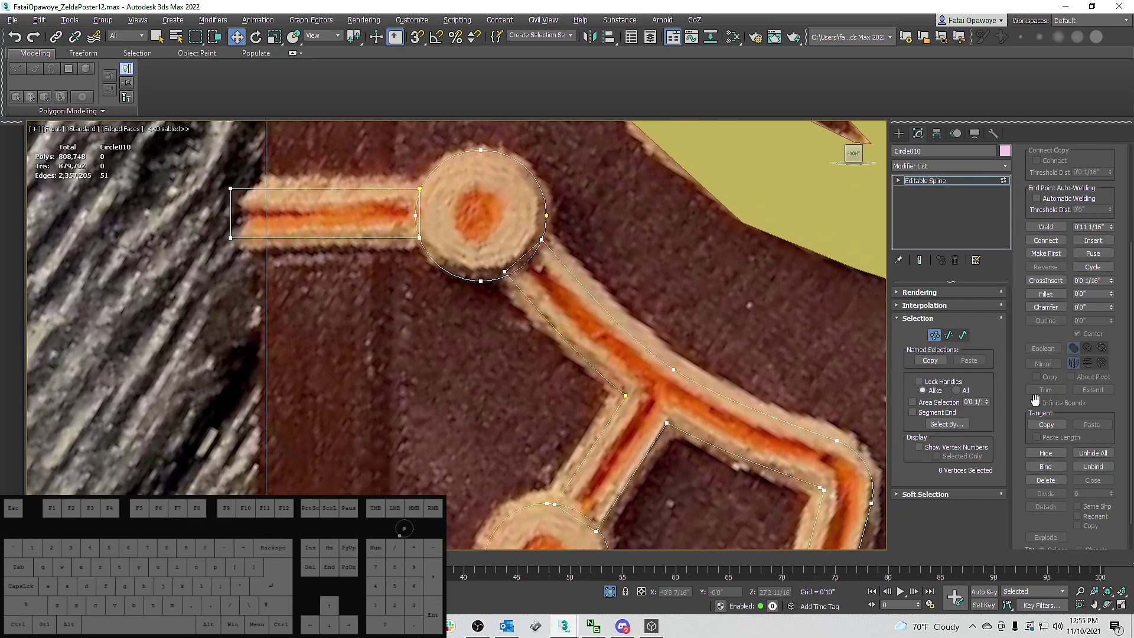
pyautogui.press('3')
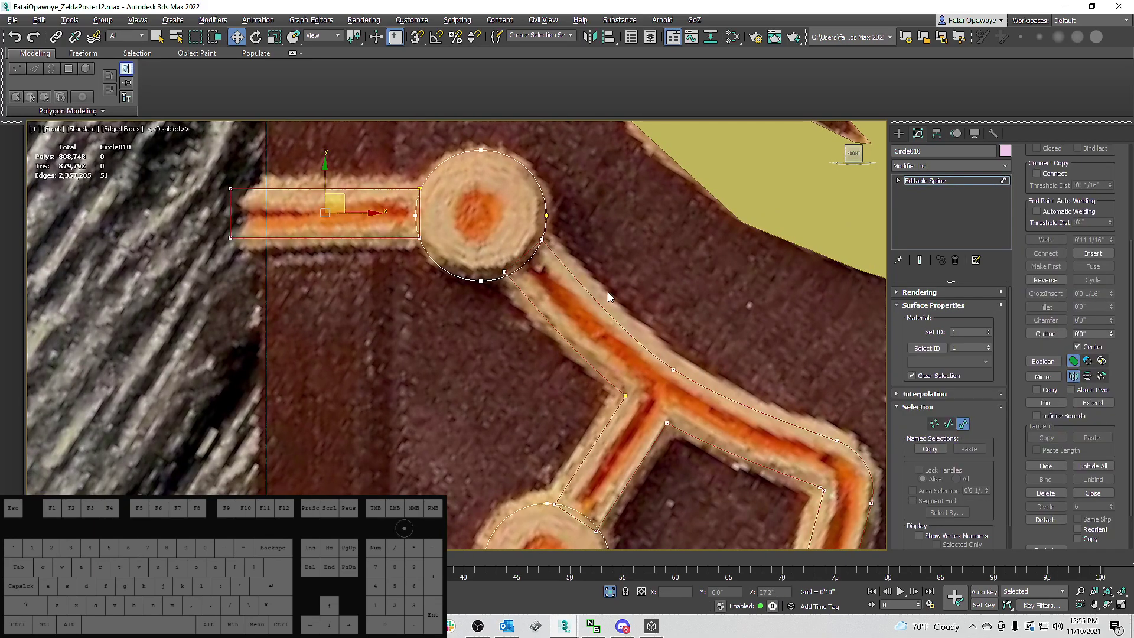
pyautogui.click(1045, 402)
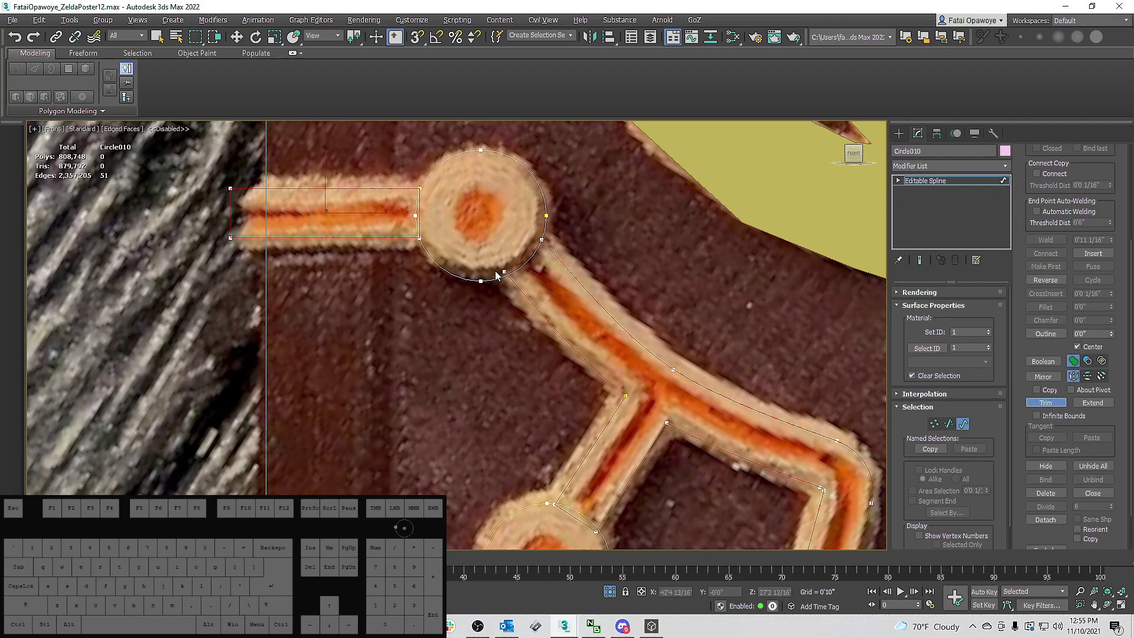
pyautogui.click(529, 270)
# Try to trim the left ornament's upper node circle where the horizontal channel meets it.
pyautogui.click(418, 195)
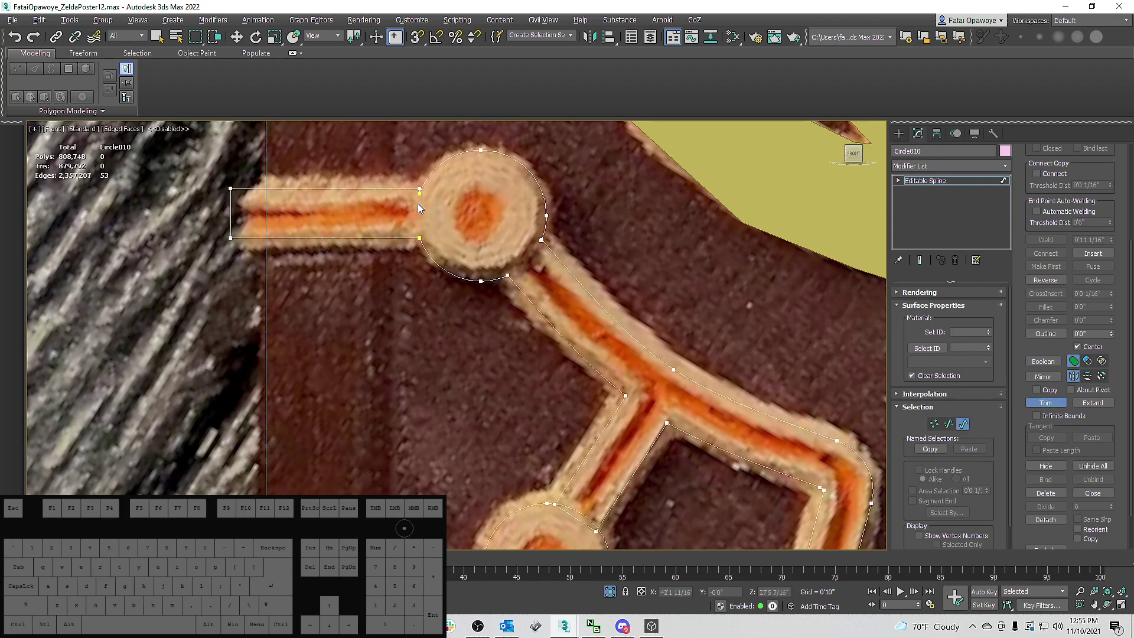
pyautogui.scroll(6, 418, 195)
pyautogui.hotkey('ctrl', 'z')
pyautogui.hotkey('ctrl', 'z')
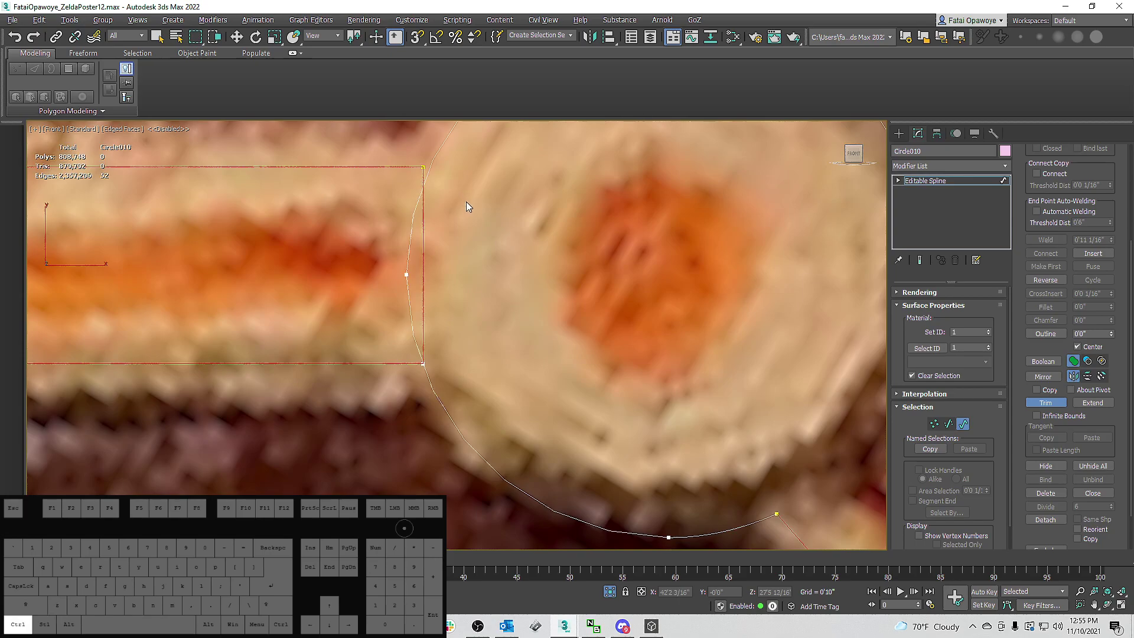
# Move the end segment of the left ornament's horizontal channel inward so it overlaps the upper node circle.
pyautogui.press('2')
pyautogui.click(423, 247)
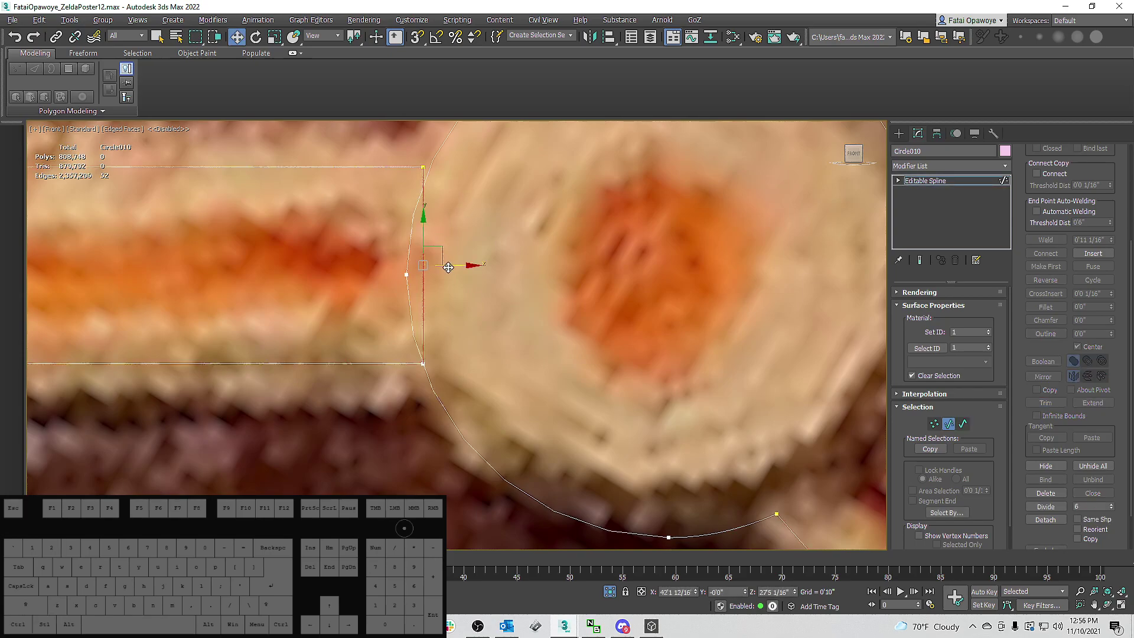
pyautogui.moveTo(456, 267); pyautogui.dragTo(478, 266)
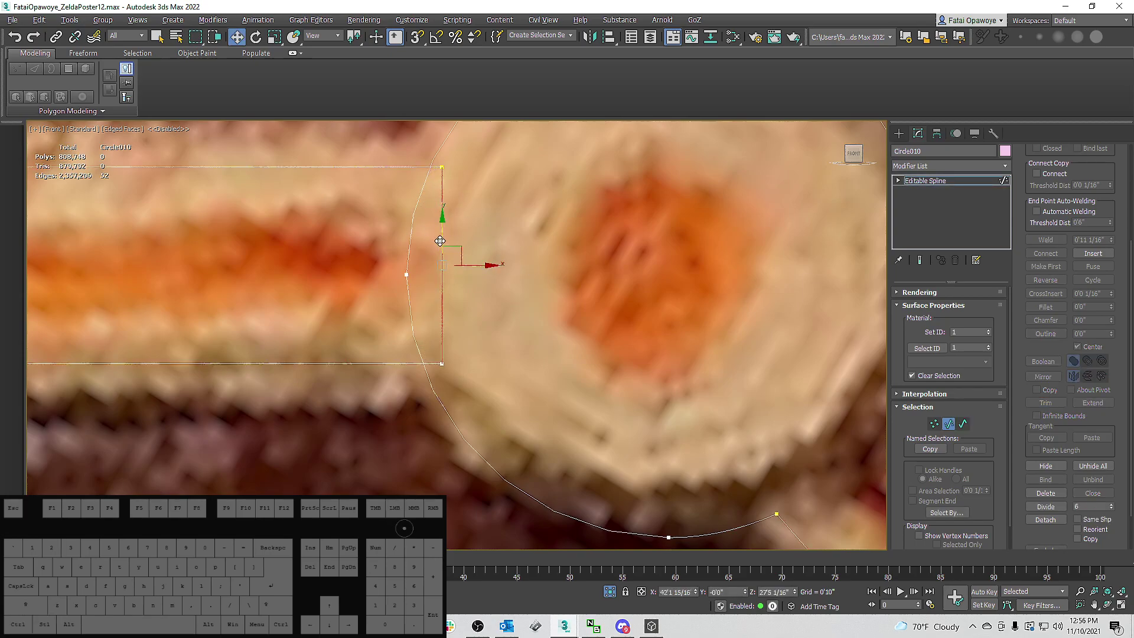
# Trim the overlapping segments between the left horizontal channel and the upper node circle.
pyautogui.moveTo(516, 253); pyautogui.dragTo(592, 278, button='middle')
pyautogui.scroll(2, 850, 381)
pyautogui.moveTo(840, 380); pyautogui.dragTo(770, 373, button='middle')
pyautogui.press('3')
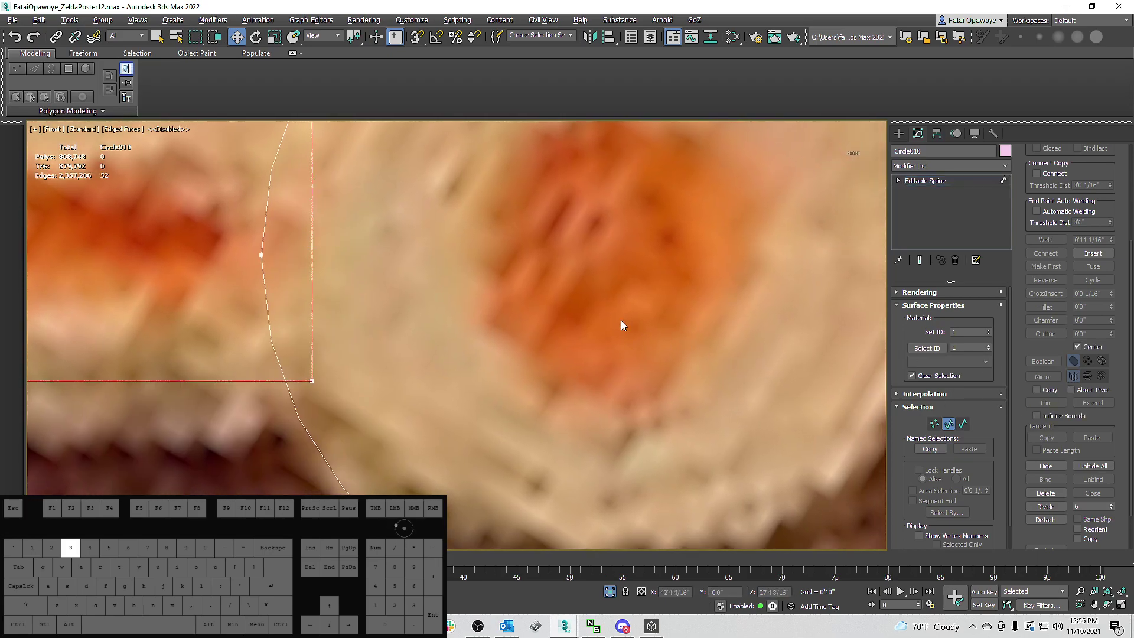
pyautogui.scroll(-2, 570, 302)
pyautogui.click(1044, 403)
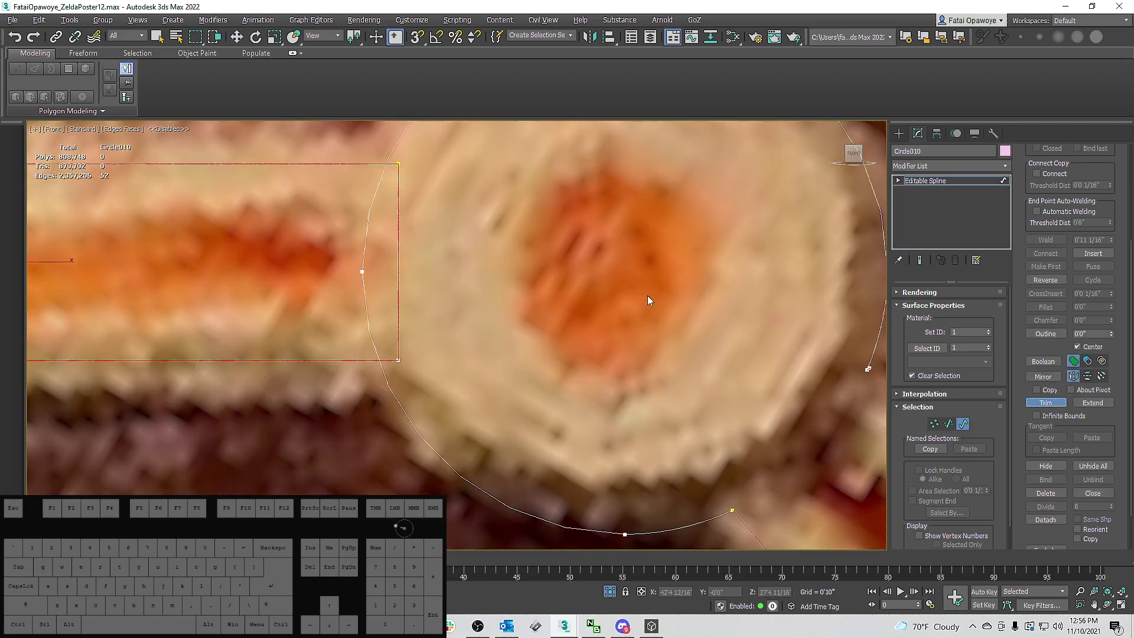
pyautogui.click(397, 211)
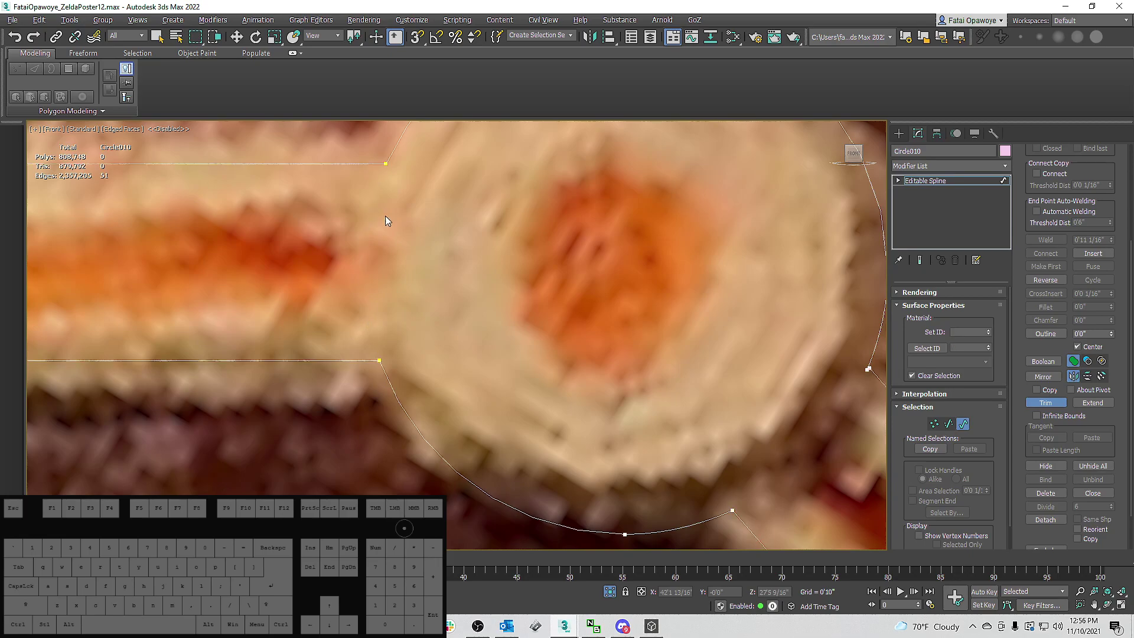
# Trim the overlap between the short branch and the left ornament's small lower node circle.
pyautogui.scroll(-3, 413, 222)
pyautogui.scroll(-4, 435, 229)
pyautogui.moveTo(570, 277); pyautogui.dragTo(555, 186, button='middle')
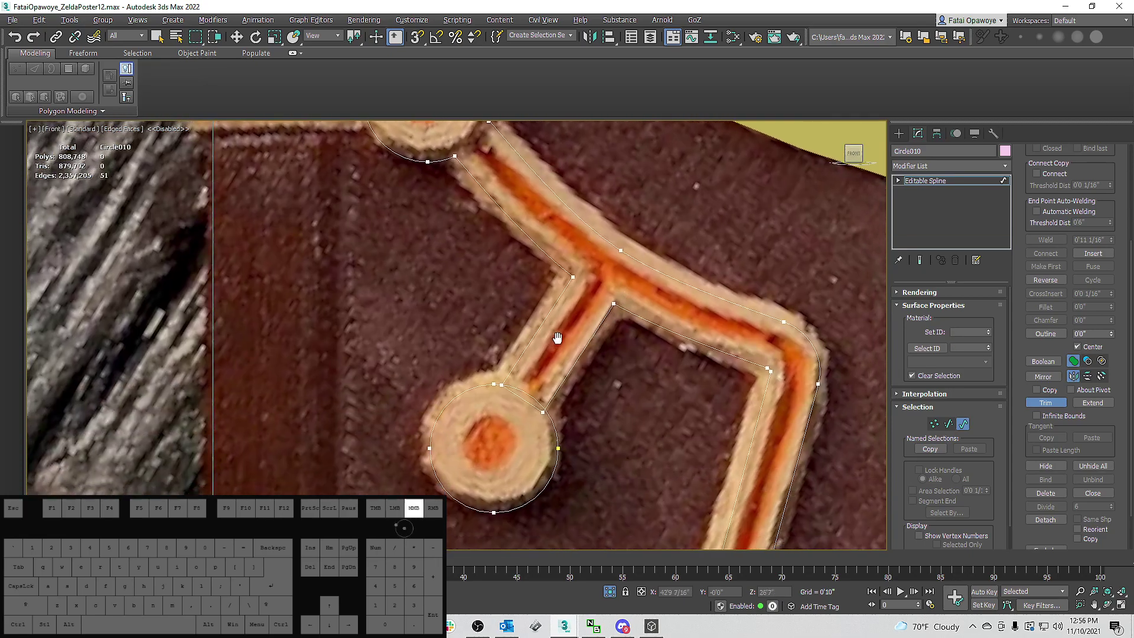
pyautogui.scroll(5, 523, 396)
pyautogui.click(540, 342)
pyautogui.scroll(8, 506, 316)
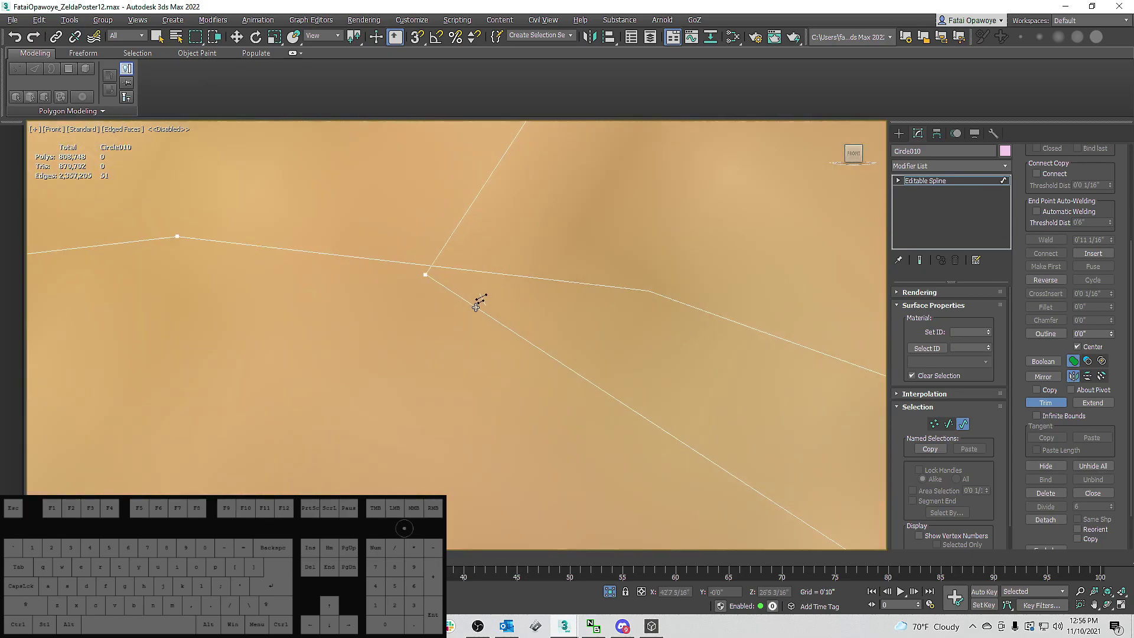
pyautogui.click(481, 269)
# Trim the overlap between the long channel and the left ornament's large node circle.
pyautogui.scroll(-8, 486, 275)
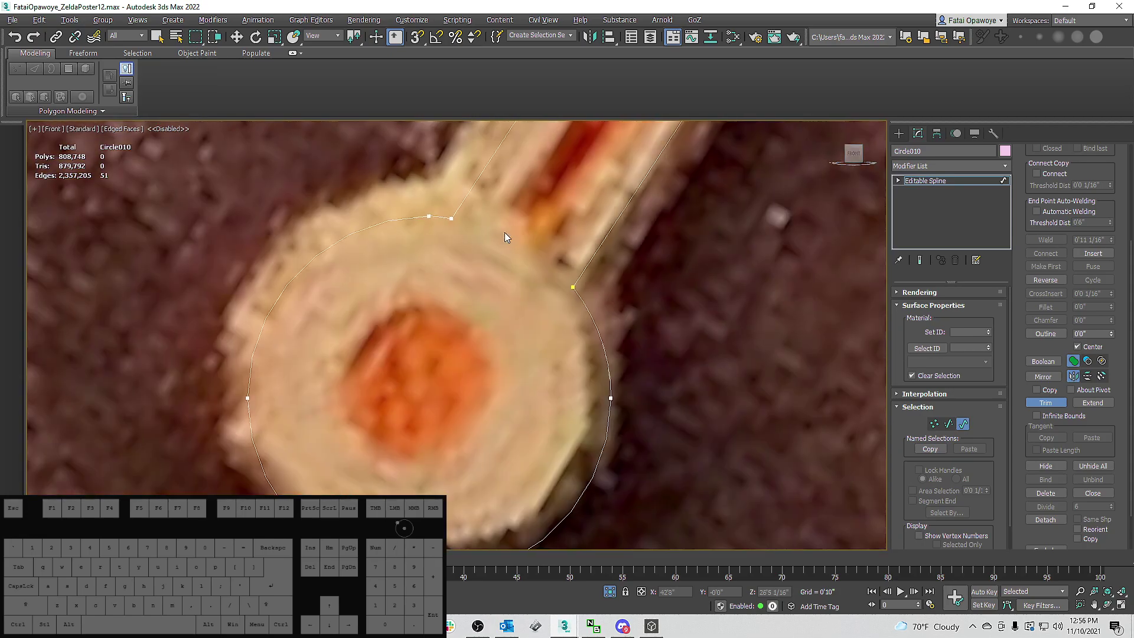
pyautogui.scroll(8, 658, 278)
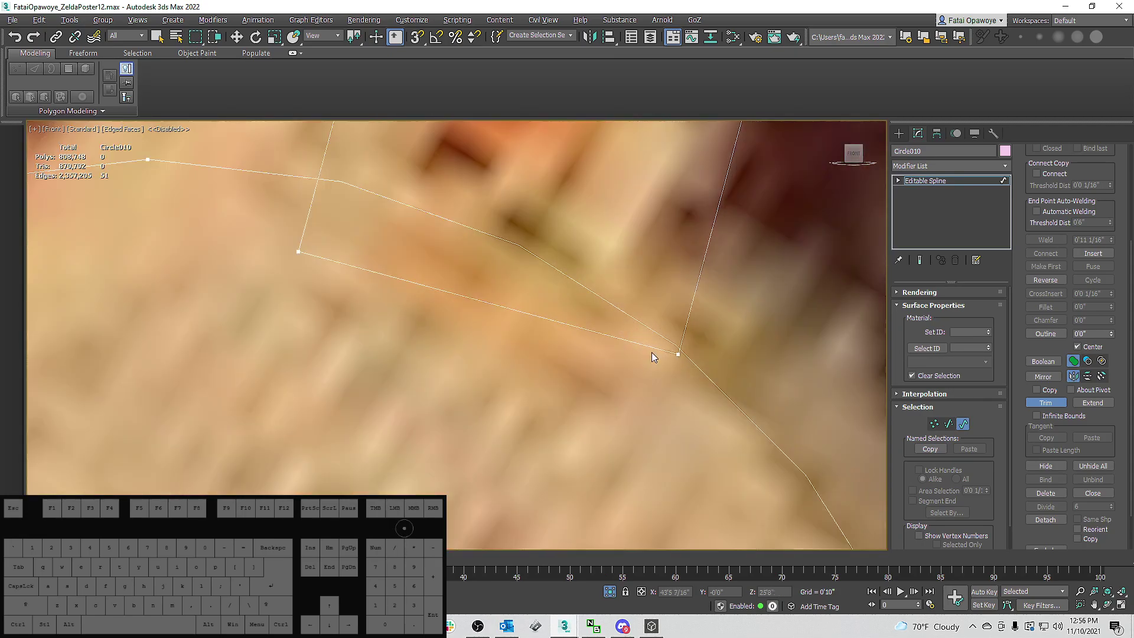
pyautogui.scroll(-8, 651, 346)
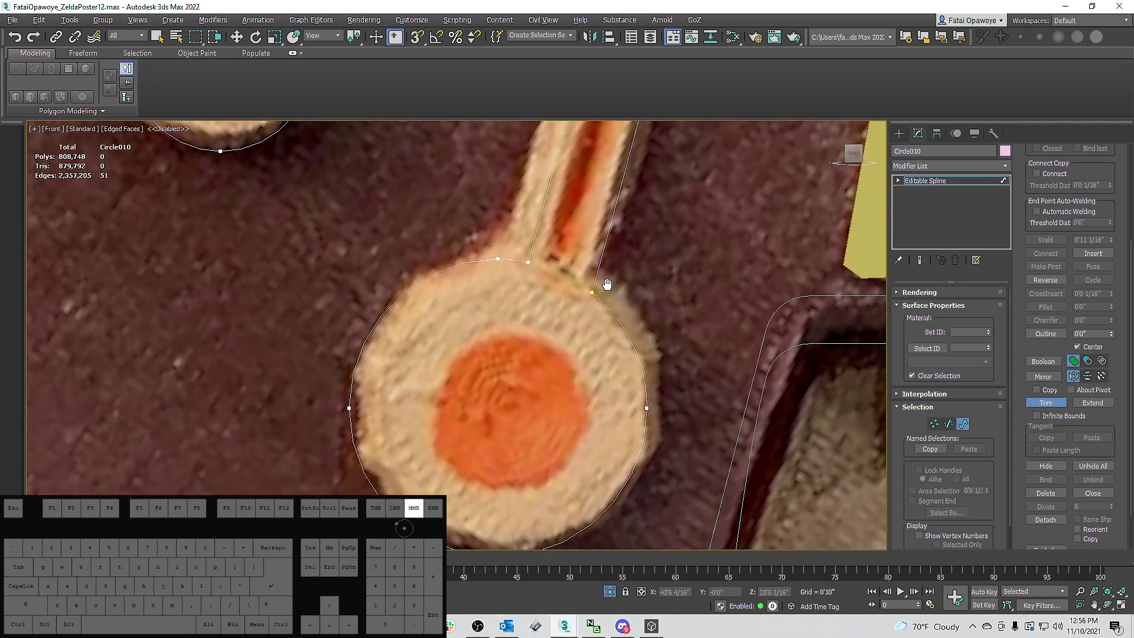
# Trim the overlap where the right ornament's long channel enters its large node circle.
pyautogui.moveTo(609, 286); pyautogui.dragTo(648, 270, button='middle')
pyautogui.scroll(-5, 648, 270)
pyautogui.scroll(10, 664, 260)
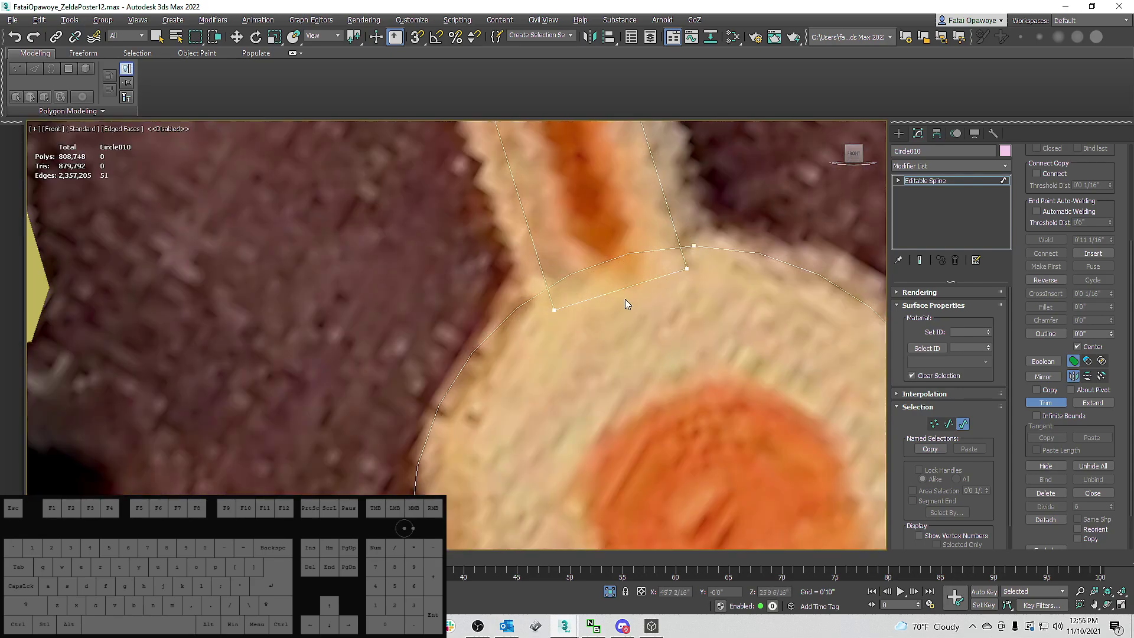
pyautogui.click(623, 288)
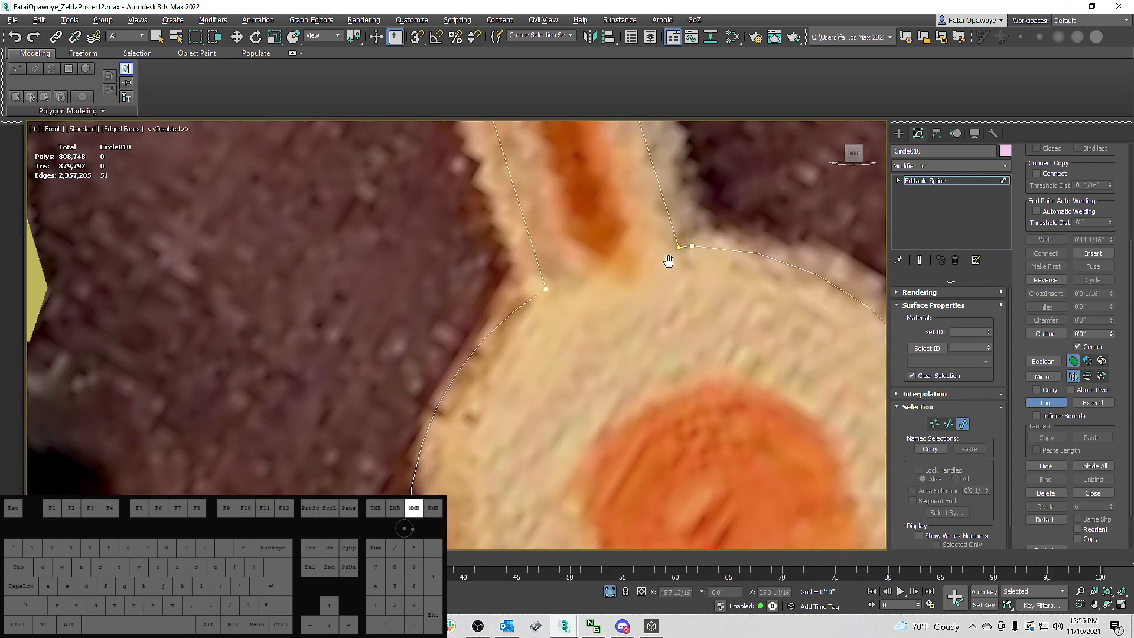
# Move the end segment of the right ornament's horizontal channel inward so it overlaps the large node circle.
pyautogui.scroll(-5, 673, 255)
pyautogui.scroll(10, 706, 330)
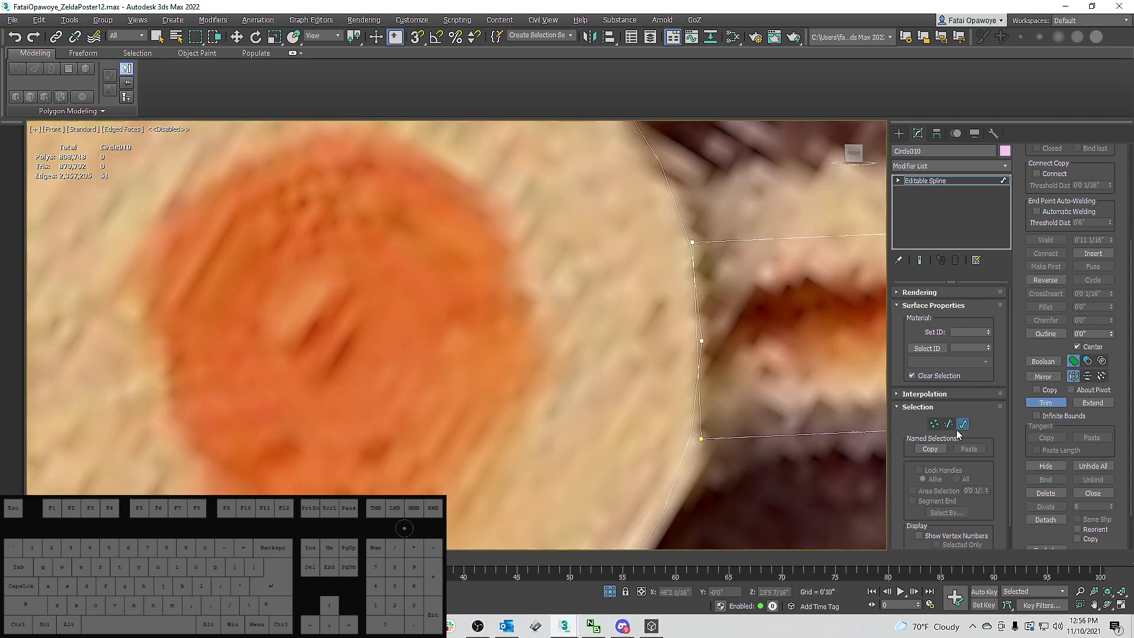
pyautogui.click(949, 424)
pyautogui.click(698, 326)
pyautogui.moveTo(726, 353); pyautogui.dragTo(708, 349)
pyautogui.scroll(-3, 718, 322)
pyautogui.moveTo(783, 327); pyautogui.dragTo(811, 328, button='middle')
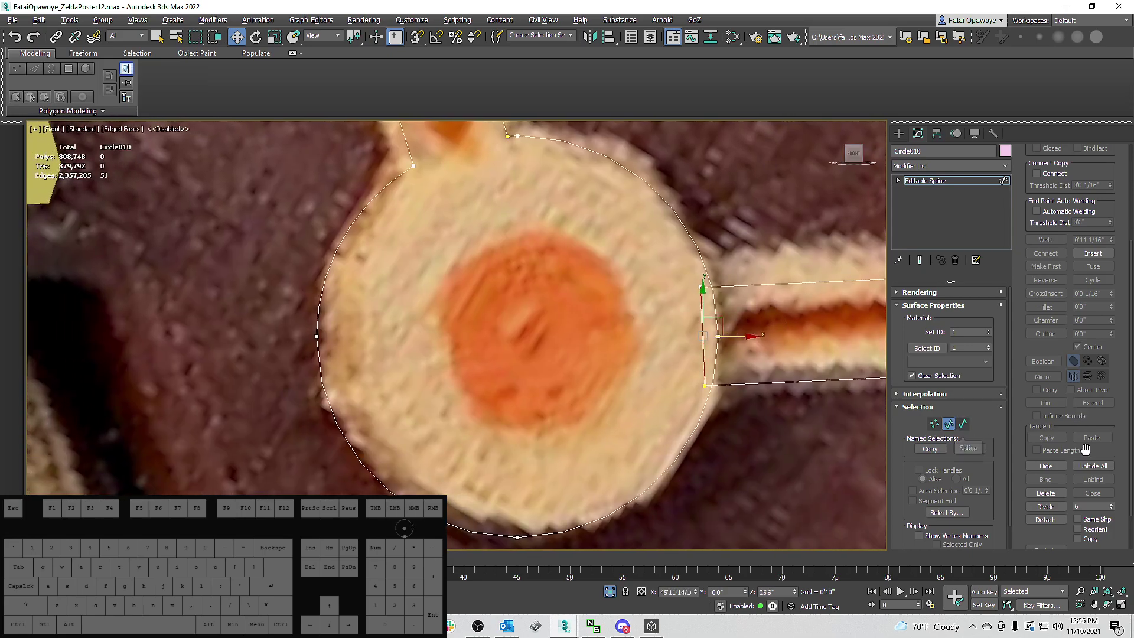
pyautogui.press('3')
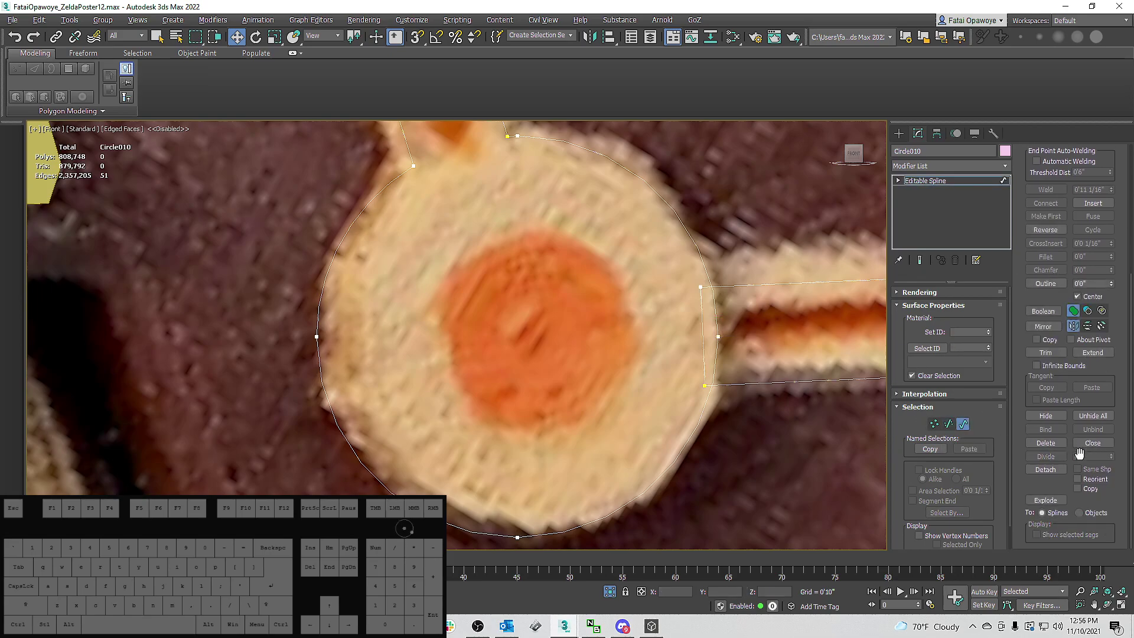
# Trim the overlap where the right ornament's horizontal channel enters its large node circle.
pyautogui.click(1065, 353)
pyautogui.click(702, 319)
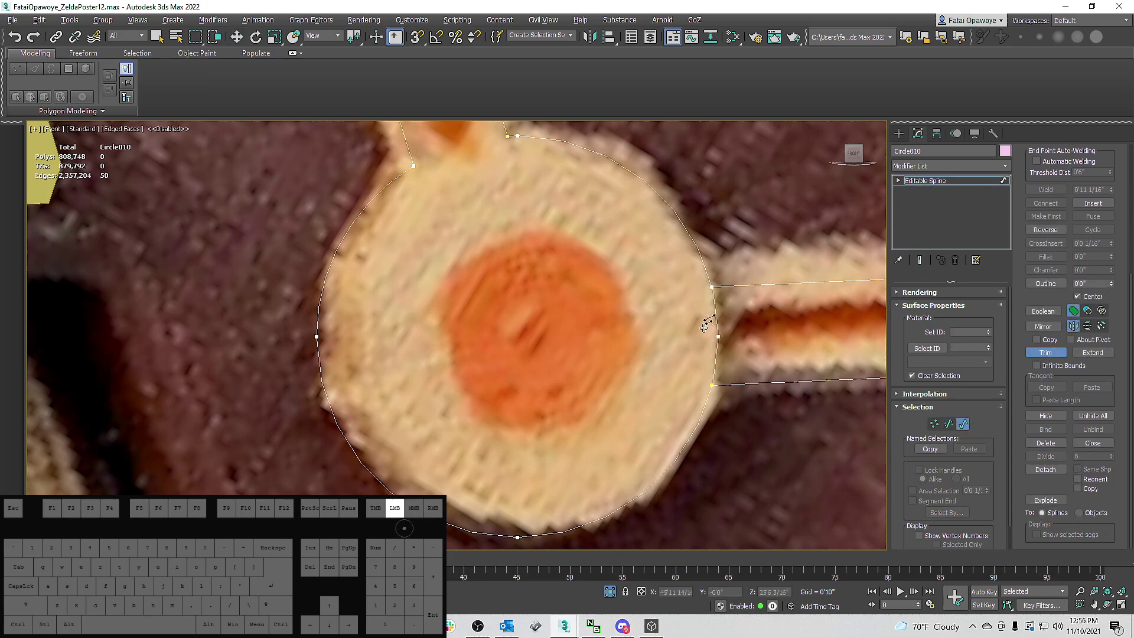
pyautogui.scroll(-8, 708, 325)
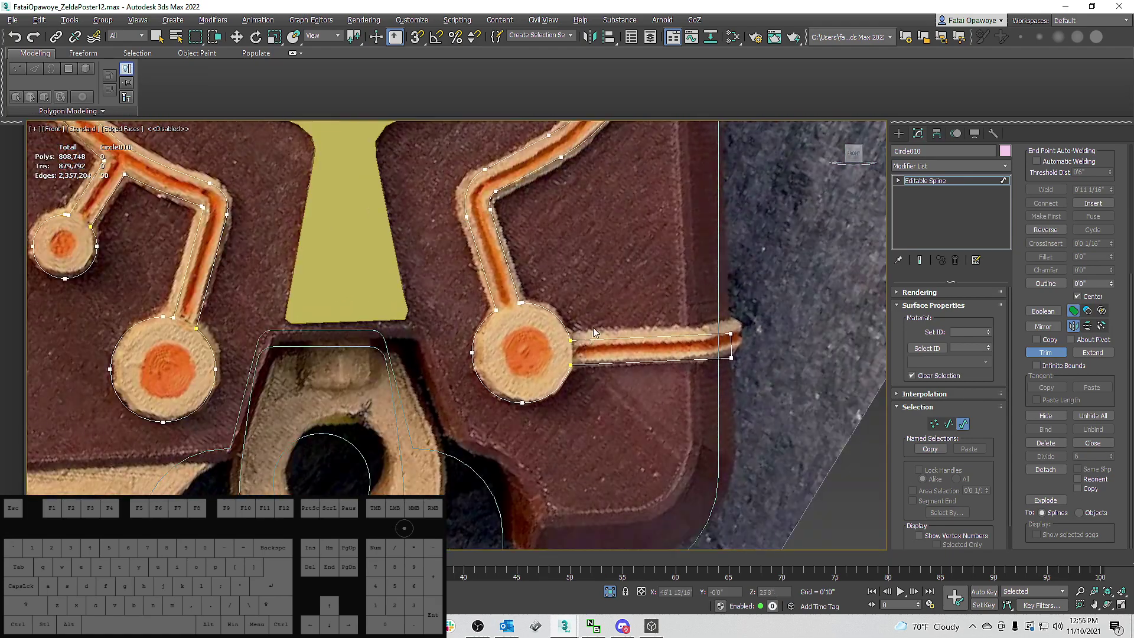
# Weld the vertex pairs at both corners where the right ornament's long channel meets its large node circle.
pyautogui.moveTo(626, 301); pyautogui.dragTo(556, 244, button='middle')
pyautogui.scroll(-5, 606, 346)
pyautogui.scroll(3, 620, 284)
pyautogui.scroll(2, 633, 314)
pyautogui.scroll(1, 552, 313)
pyautogui.moveTo(552, 314); pyautogui.dragTo(721, 317, button='middle')
pyautogui.scroll(-1, 591, 321)
pyautogui.moveTo(591, 320); pyautogui.dragTo(681, 352, button='middle')
pyautogui.scroll(1, 694, 337)
pyautogui.scroll(5, 602, 278)
pyautogui.press('1')
pyautogui.press('w')
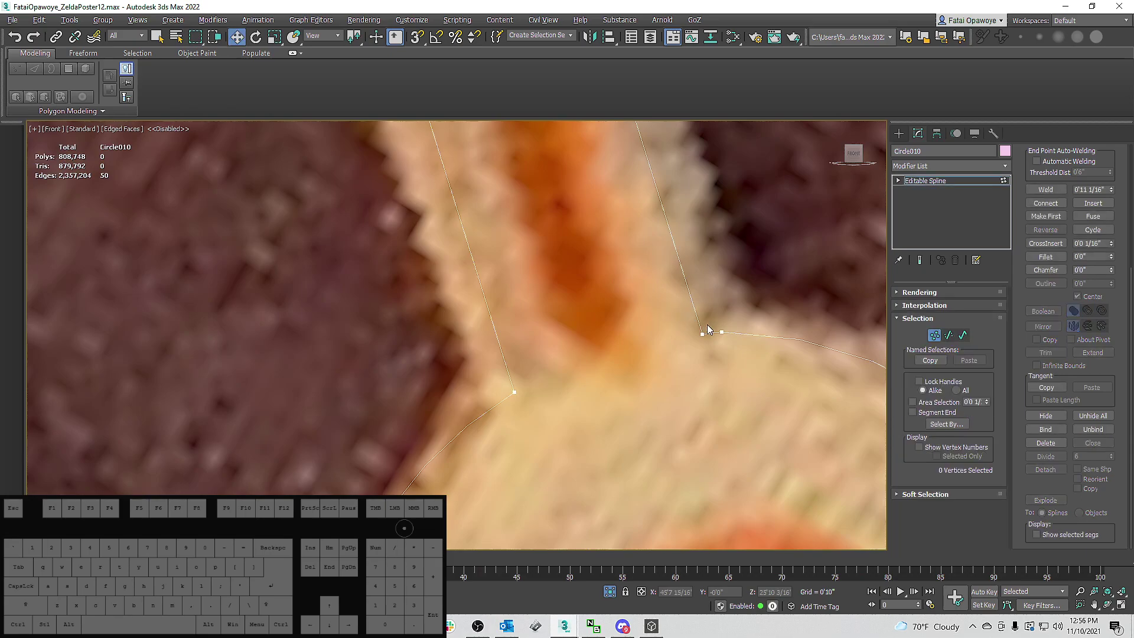
pyautogui.moveTo(702, 357); pyautogui.dragTo(704, 357)
pyautogui.keyDown('ctrl'); pyautogui.moveTo(591, 418); pyautogui.dragTo(474, 355); pyautogui.keyUp('ctrl')
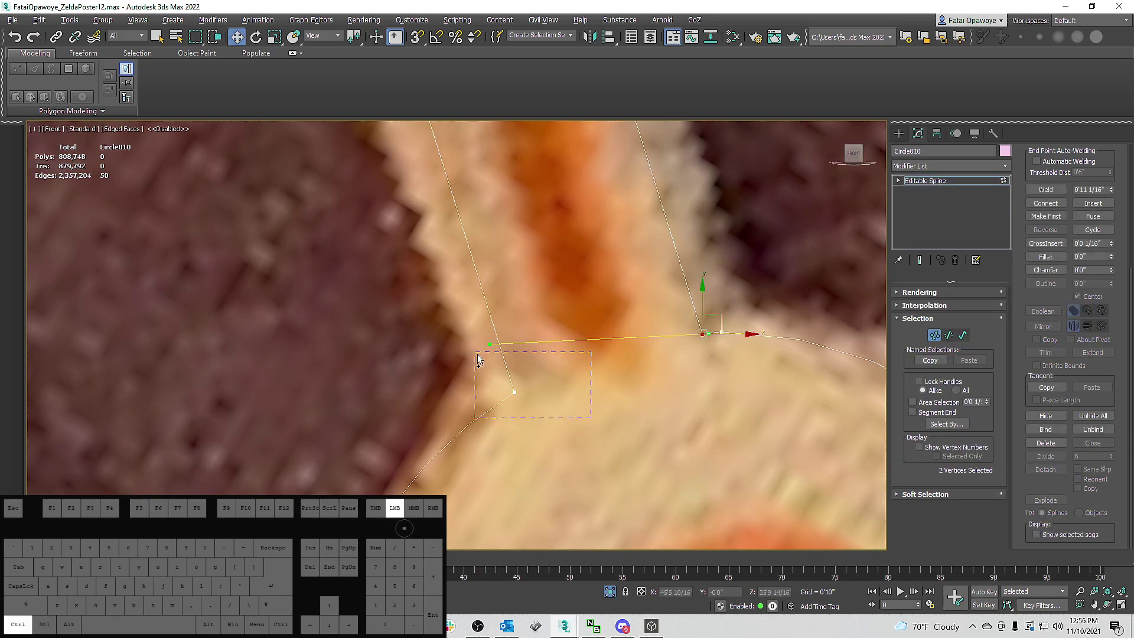
pyautogui.click(1041, 191)
pyautogui.moveTo(582, 429); pyautogui.dragTo(463, 347)
pyautogui.click(1045, 190)
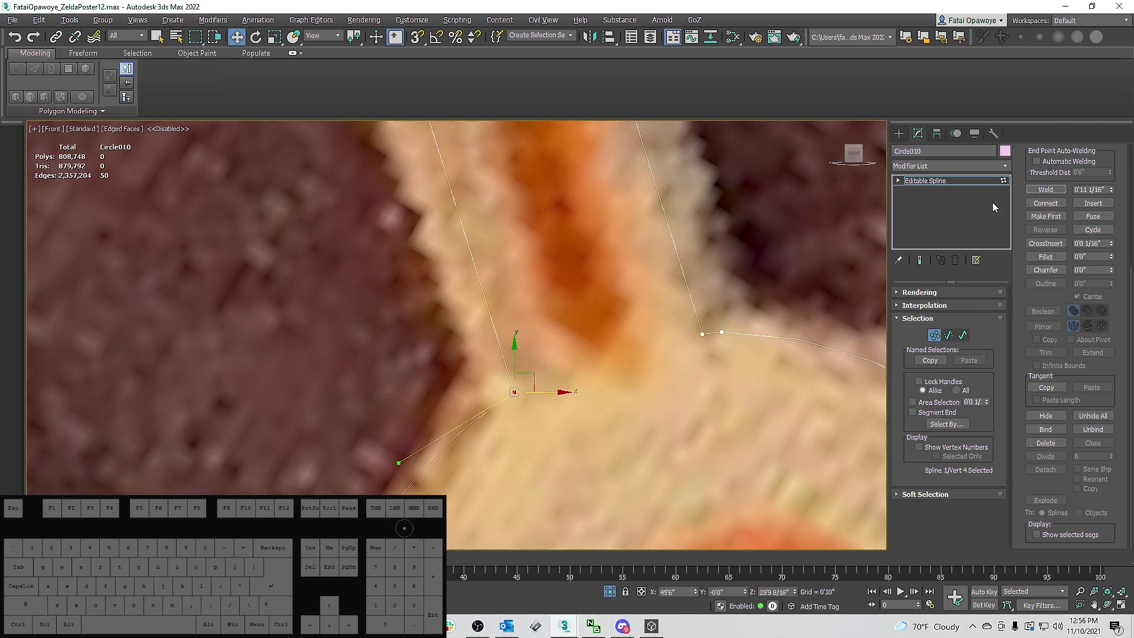
pyautogui.scroll(-8, 549, 316)
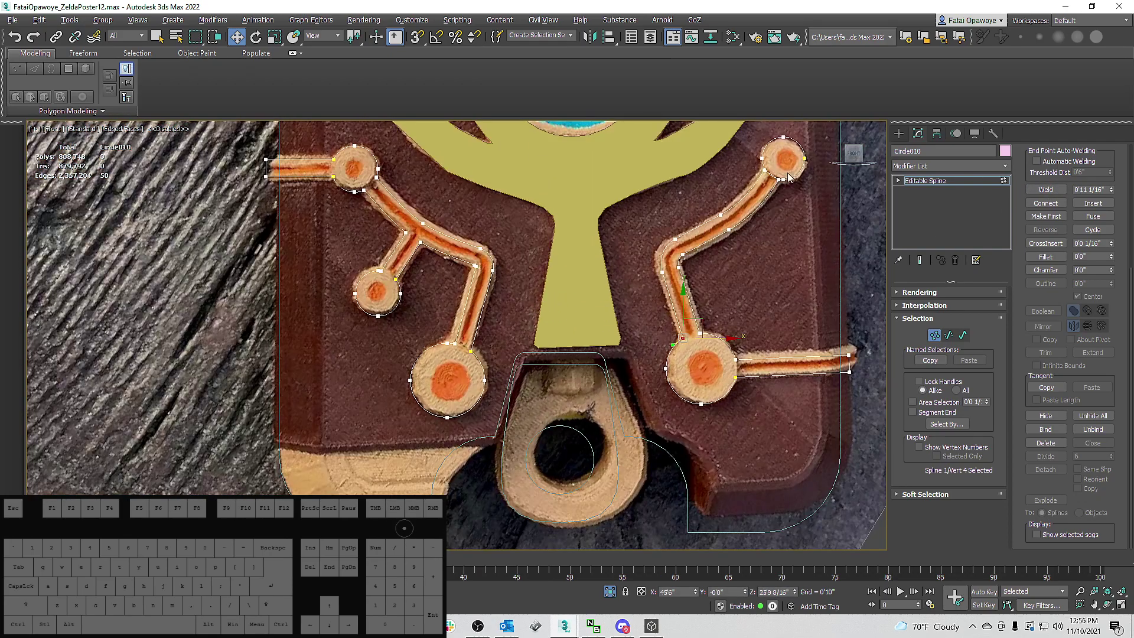
# Move the upper end segment of the right ornament's long channel into the small node circle and trim the overlap.
pyautogui.scroll(10, 756, 168)
pyautogui.press('2')
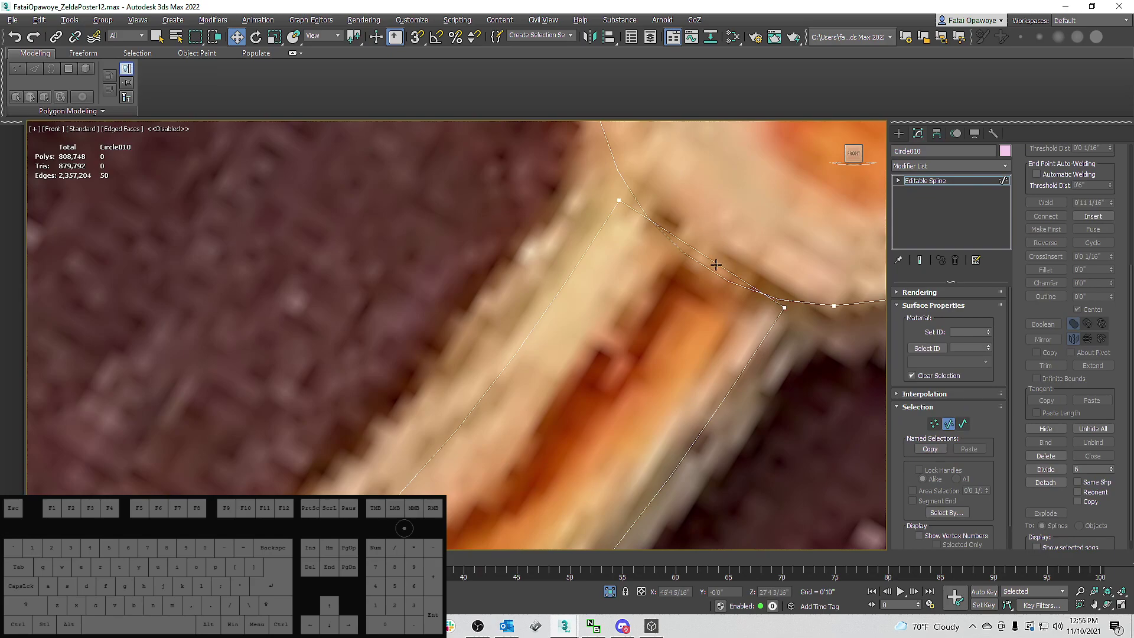
pyautogui.click(715, 265)
pyautogui.moveTo(721, 236); pyautogui.dragTo(738, 213)
pyautogui.moveTo(809, 325); pyautogui.dragTo(763, 347, button='middle')
pyautogui.press('3')
pyautogui.click(1045, 366)
pyautogui.click(647, 282)
pyautogui.scroll(-3, 644, 285)
# Weld the vertex pairs at both corners where the right ornament's long channel meets its small upper node circle.
pyautogui.press('1')
pyautogui.moveTo(675, 262); pyautogui.dragTo(704, 313)
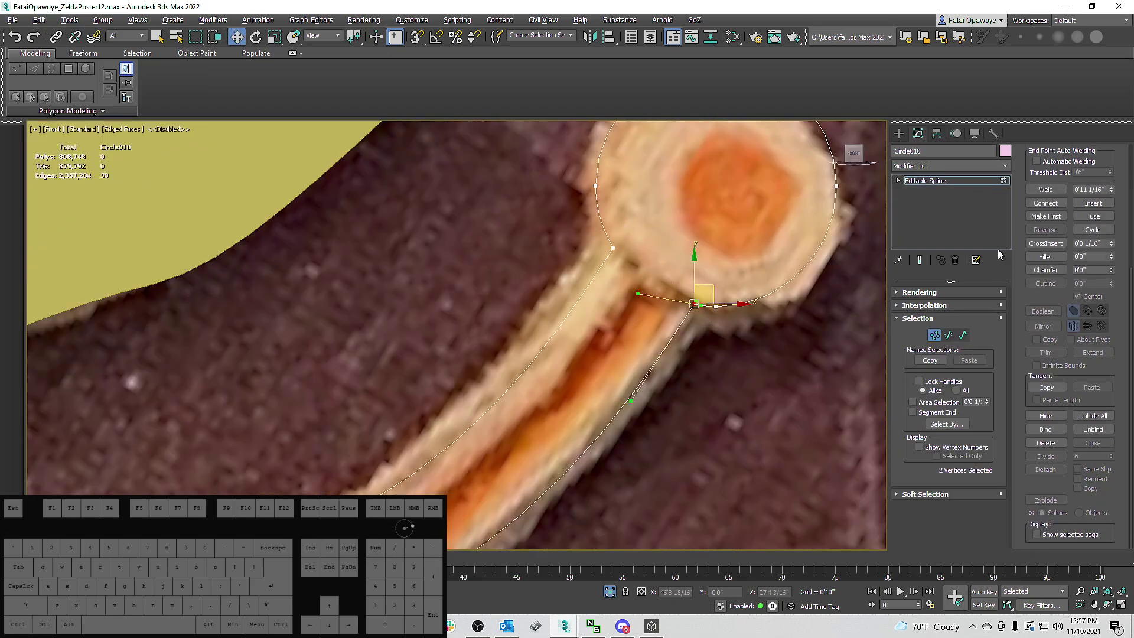
pyautogui.click(1048, 189)
pyautogui.moveTo(604, 253); pyautogui.dragTo(604, 253)
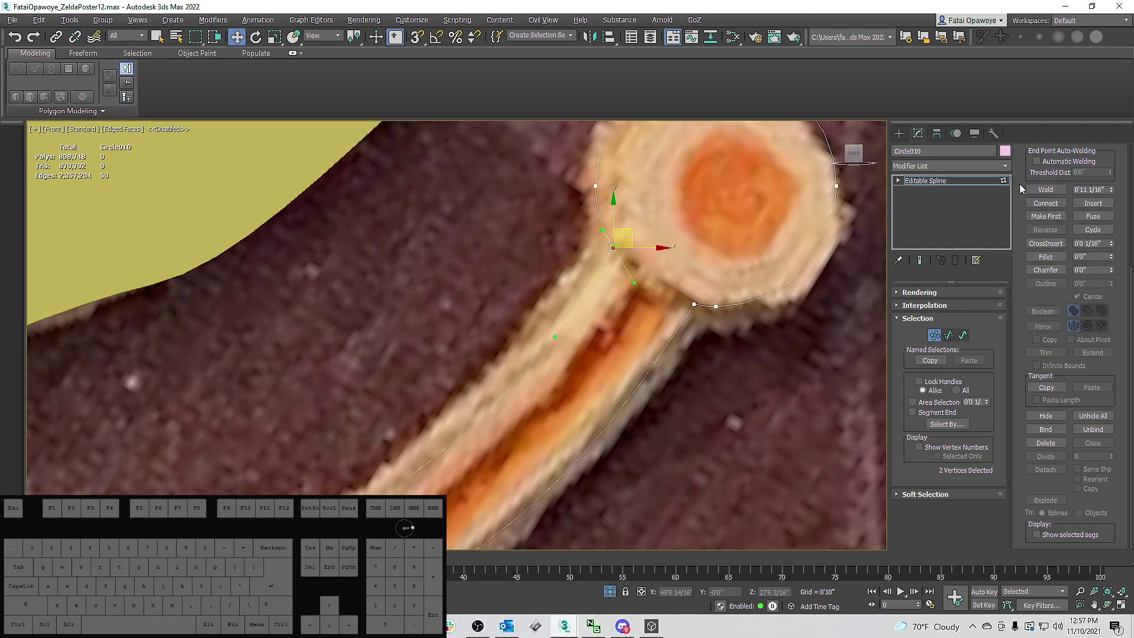
pyautogui.click(1045, 191)
# Test the corner vertex between the left ornament's short branch and long channel by moving it, and undo the move.
pyautogui.scroll(-8, 644, 293)
pyautogui.moveTo(274, 365); pyautogui.dragTo(398, 281, button='middle')
pyautogui.scroll(2, 398, 281)
pyautogui.moveTo(251, 280); pyautogui.dragTo(410, 216, button='middle')
pyautogui.scroll(3, 493, 269)
pyautogui.scroll(1, 502, 272)
pyautogui.moveTo(502, 272); pyautogui.dragTo(626, 310, button='middle')
pyautogui.scroll(-2, 625, 309)
pyautogui.scroll(3, 465, 236)
pyautogui.moveTo(468, 243); pyautogui.dragTo(542, 317)
pyautogui.scroll(-2, 538, 311)
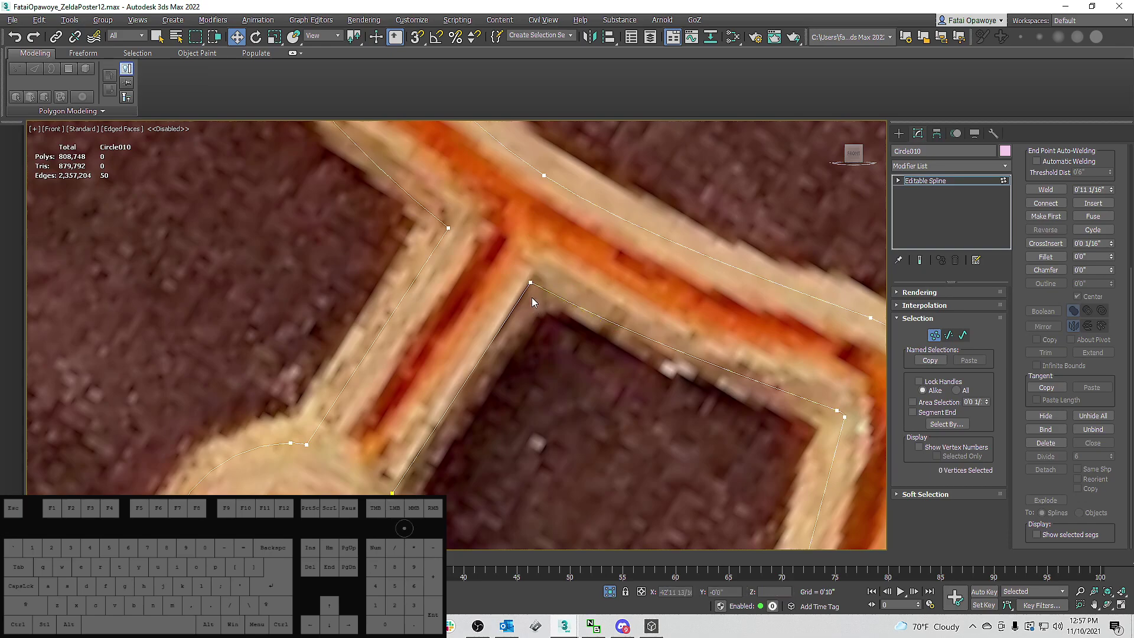
pyautogui.click(529, 279)
pyautogui.moveTo(537, 274); pyautogui.dragTo(542, 269)
pyautogui.hotkey('ctrl', 'z')
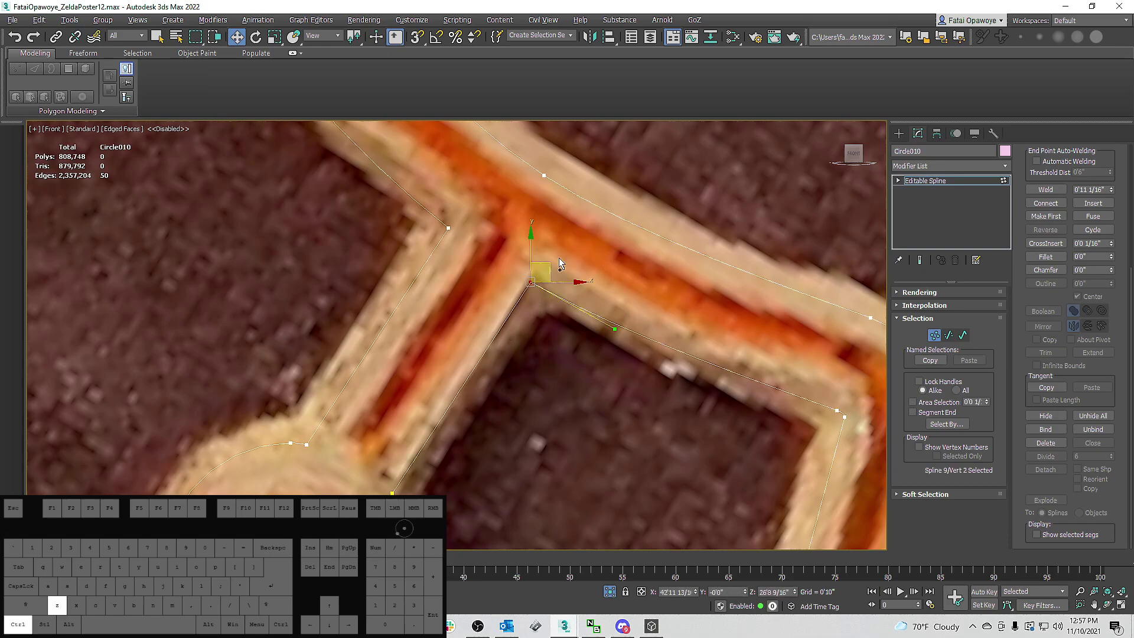
# Weld the vertex pairs at both corners where the left ornament's horizontal channel meets its upper node circle.
pyautogui.scroll(-6, 526, 280)
pyautogui.moveTo(486, 257); pyautogui.dragTo(490, 209, button='middle')
pyautogui.scroll(5, 434, 165)
pyautogui.click(465, 178)
pyautogui.moveTo(477, 167); pyautogui.dragTo(502, 165)
pyautogui.hotkey('ctrl', 'z')
pyautogui.click(1039, 192)
pyautogui.moveTo(473, 129); pyautogui.dragTo(485, 226, button='middle')
pyautogui.moveTo(462, 206); pyautogui.dragTo(495, 241)
pyautogui.click(1039, 193)
# Weld the overlapping vertices where the left ornament's long channel meets its large node circle.
pyautogui.scroll(-3, 709, 325)
pyautogui.moveTo(691, 448); pyautogui.dragTo(659, 249, button='middle')
pyautogui.click(645, 313)
pyautogui.moveTo(647, 313)
pyautogui.mouseDown()
pyautogui.moveTo(664, 285)
pyautogui.moveTo(650, 319)
pyautogui.moveTo(662, 312)
pyautogui.mouseUp()
pyautogui.hotkey('ctrl', 'z')
pyautogui.click(1040, 190)
pyautogui.click(1040, 189)
# Weld the upper corner vertices where the right ornament's horizontal channel meets its large node circle.
pyautogui.scroll(8, 695, 301)
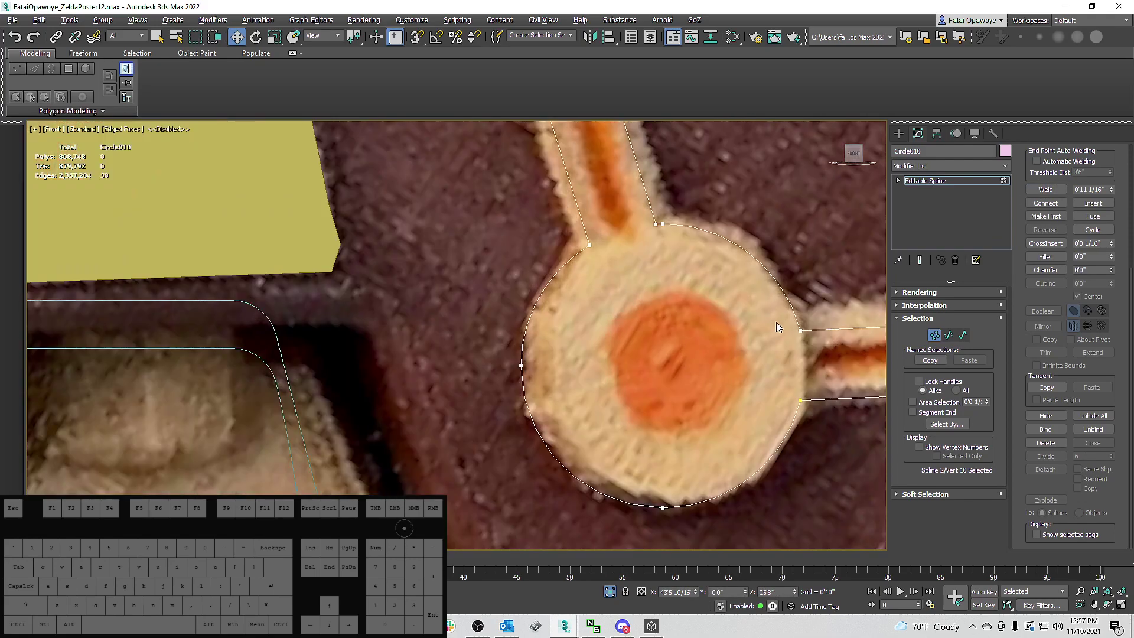
pyautogui.moveTo(777, 319); pyautogui.dragTo(818, 341)
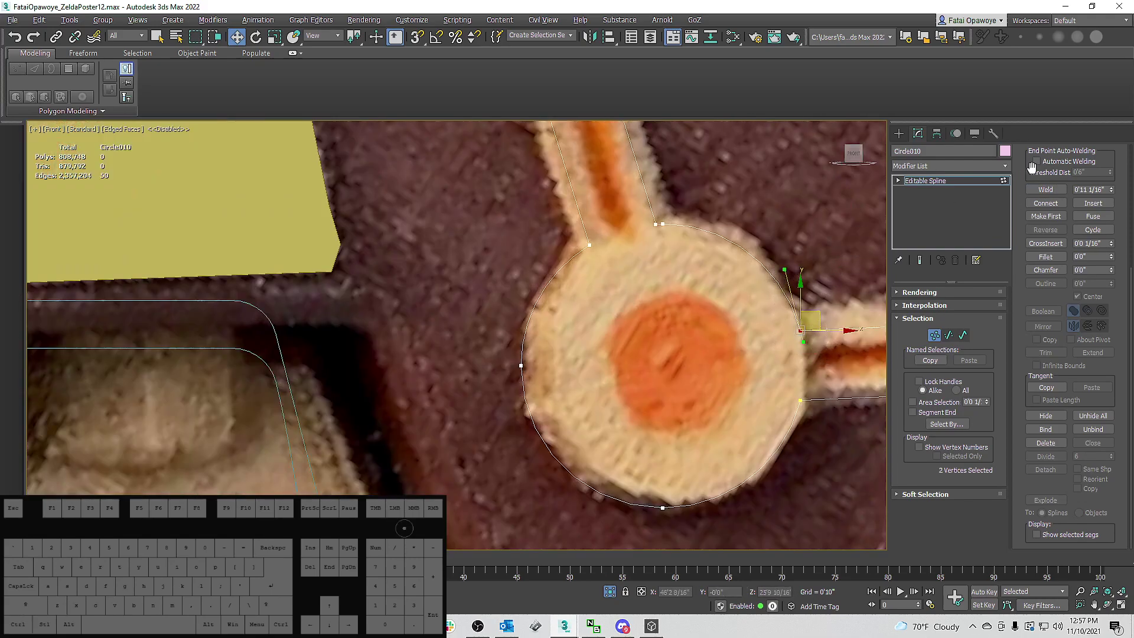
pyautogui.click(1047, 193)
# Test the vertices joining the right ornament's long channel to its large node circle by moving them, and undo each move.
pyautogui.scroll(5, 673, 201)
pyautogui.click(666, 235)
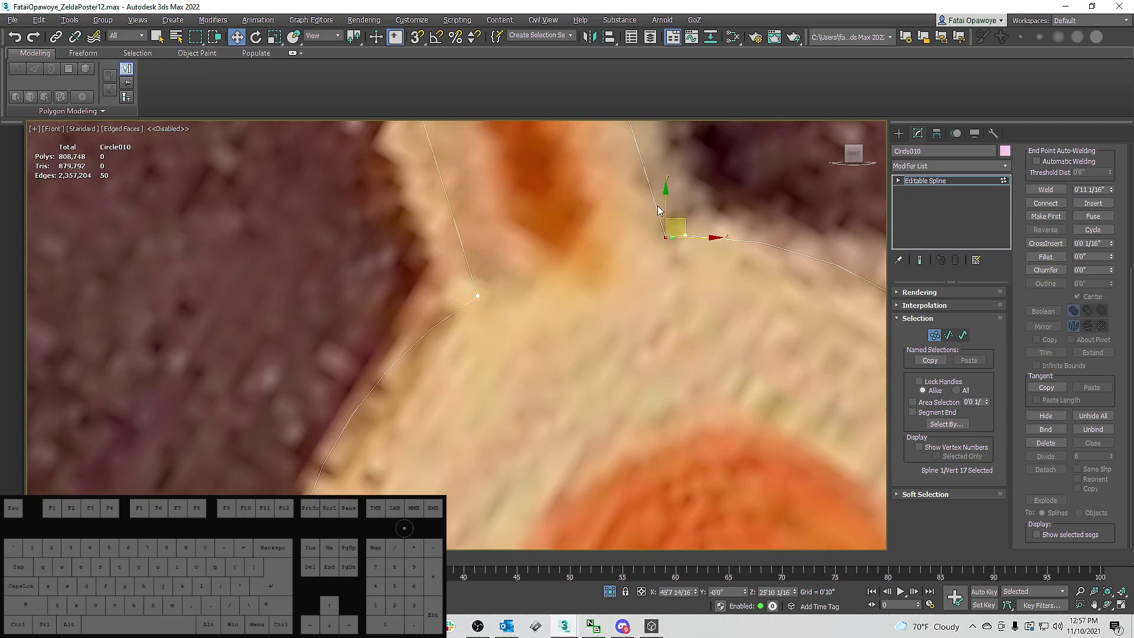
pyautogui.scroll(-6, 670, 254)
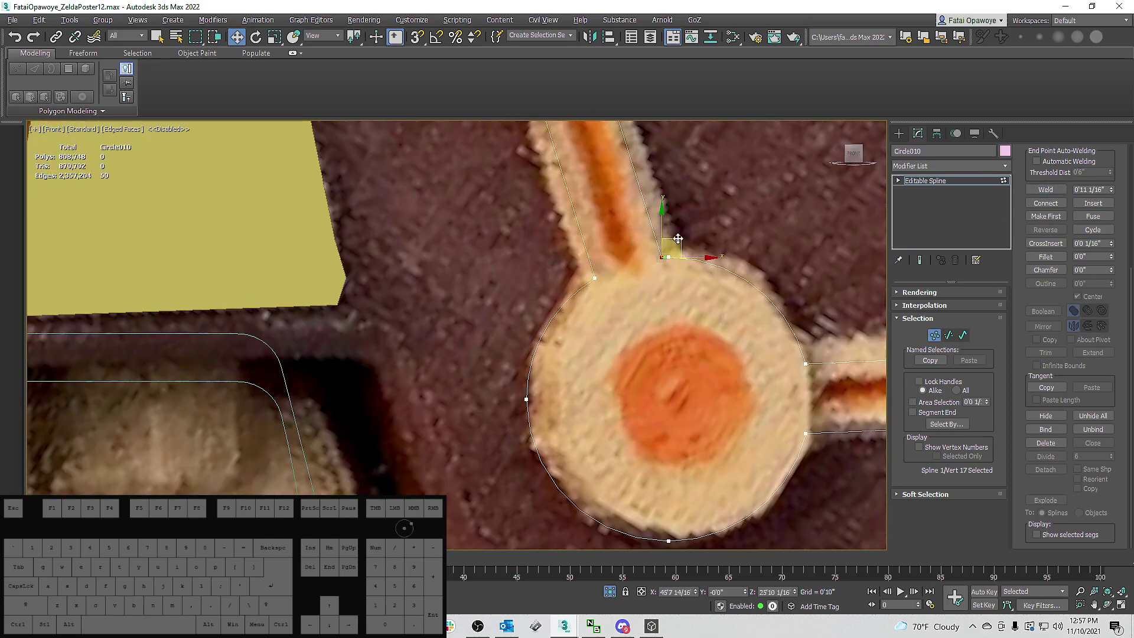
pyautogui.scroll(4, 687, 224)
pyautogui.click(678, 269)
pyautogui.moveTo(659, 278); pyautogui.dragTo(684, 244)
pyautogui.hotkey('ctrl', 'z')
pyautogui.click(520, 328)
pyautogui.scroll(-6, 484, 284)
pyautogui.scroll(4, 466, 264)
pyautogui.moveTo(477, 272); pyautogui.dragTo(417, 257)
pyautogui.hotkey('ctrl', 'z')
# Weld the lower corner vertices where the right ornament's horizontal channel meets its large node circle.
pyautogui.moveTo(669, 332); pyautogui.dragTo(584, 281, button='middle')
pyautogui.moveTo(690, 440); pyautogui.dragTo(748, 483)
pyautogui.hotkey('ctrl', 'z')
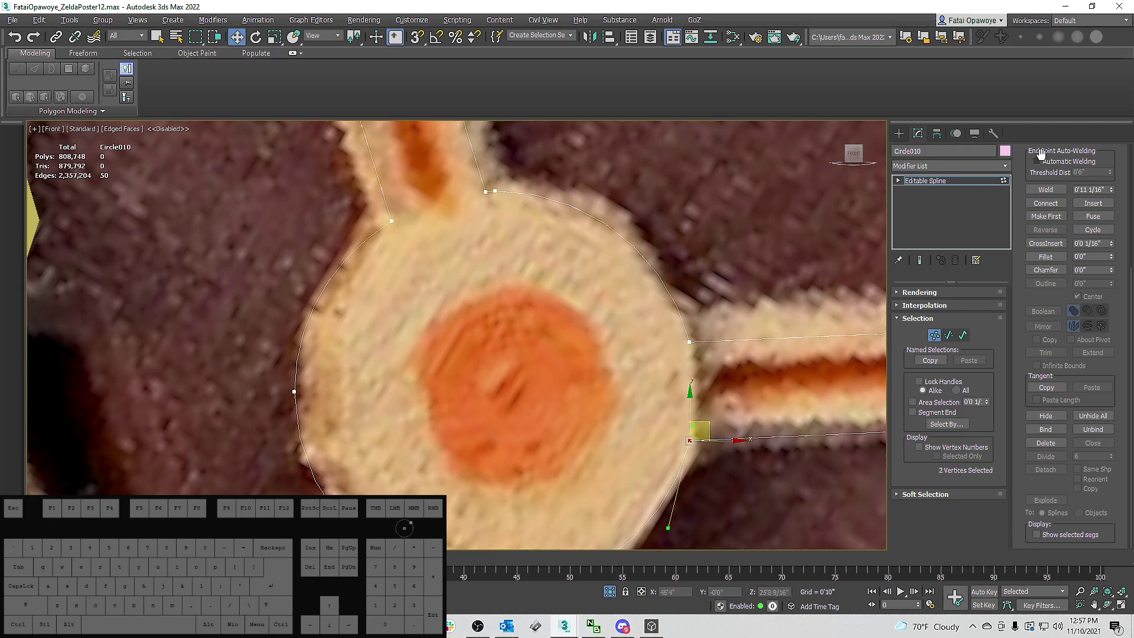
pyautogui.click(1039, 190)
# Test both corner vertices of the right ornament's horizontal channel junction by moving them, and undo the moves.
pyautogui.click(689, 441)
pyautogui.moveTo(689, 441); pyautogui.dragTo(827, 444)
pyautogui.hotkey('ctrl', 'z')
pyautogui.moveTo(689, 342); pyautogui.dragTo(758, 297)
pyautogui.hotkey('ctrl', 'z')
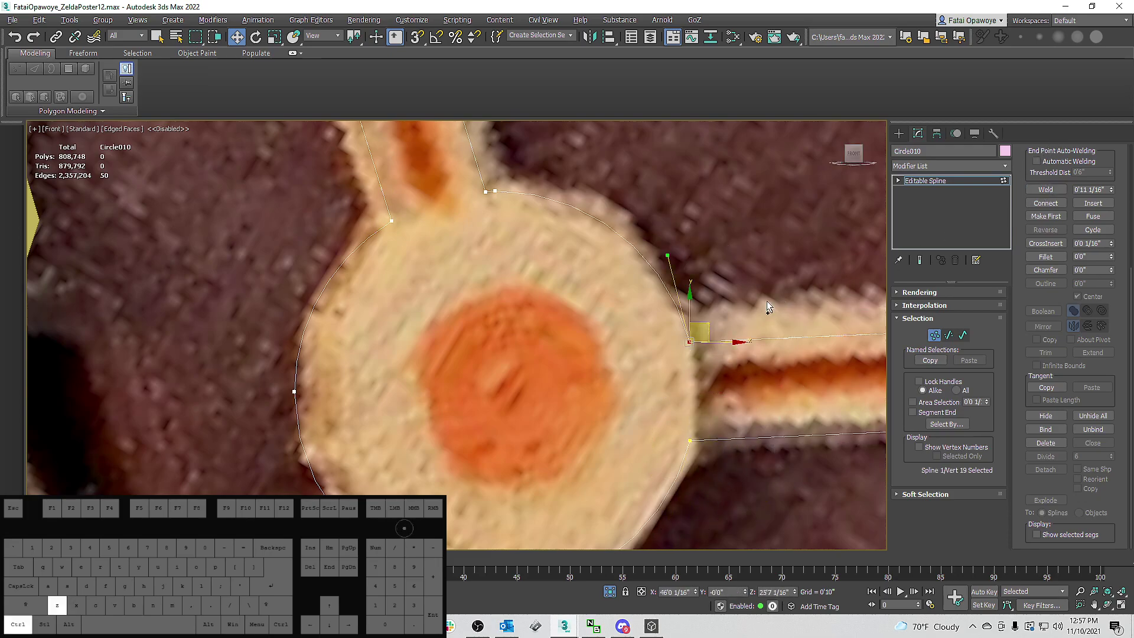
# Add an Edit Poly modifier to the ornament spline to fill its closed outlines.
pyautogui.scroll(-8, 662, 304)
pyautogui.scroll(-4, 647, 307)
pyautogui.moveTo(663, 286); pyautogui.dragTo(672, 341, button='middle')
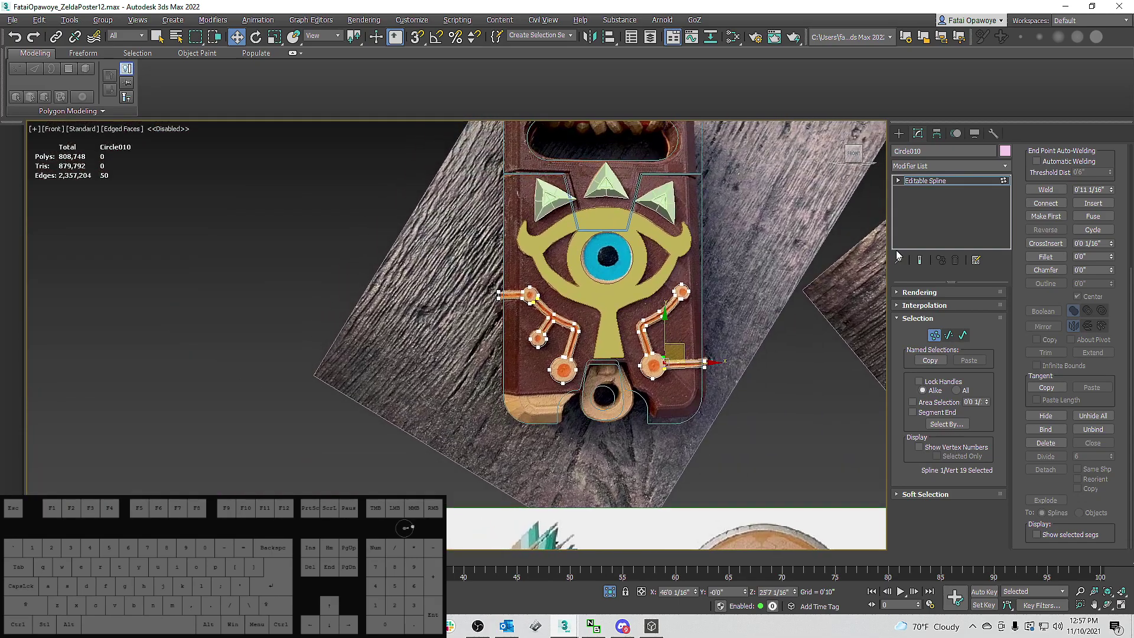
pyautogui.click(972, 165)
pyautogui.press('e')
pyautogui.click(937, 208)
pyautogui.scroll(2, 556, 328)
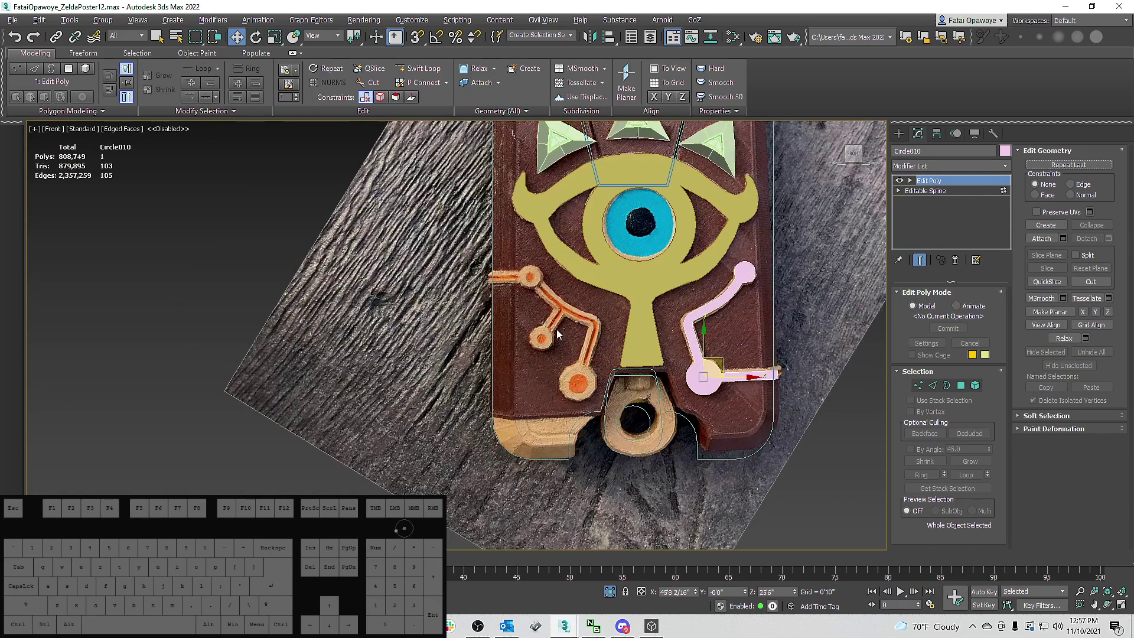
# Return to the spline's vertices, test the left ornament's junctions, and weld the upper vertices where the short branch meets the small lower node circle.
pyautogui.click(945, 190)
pyautogui.scroll(3, 633, 397)
pyautogui.moveTo(616, 396); pyautogui.dragTo(586, 375)
pyautogui.hotkey('ctrl', 'z')
pyautogui.hotkey('ctrl', 'z')
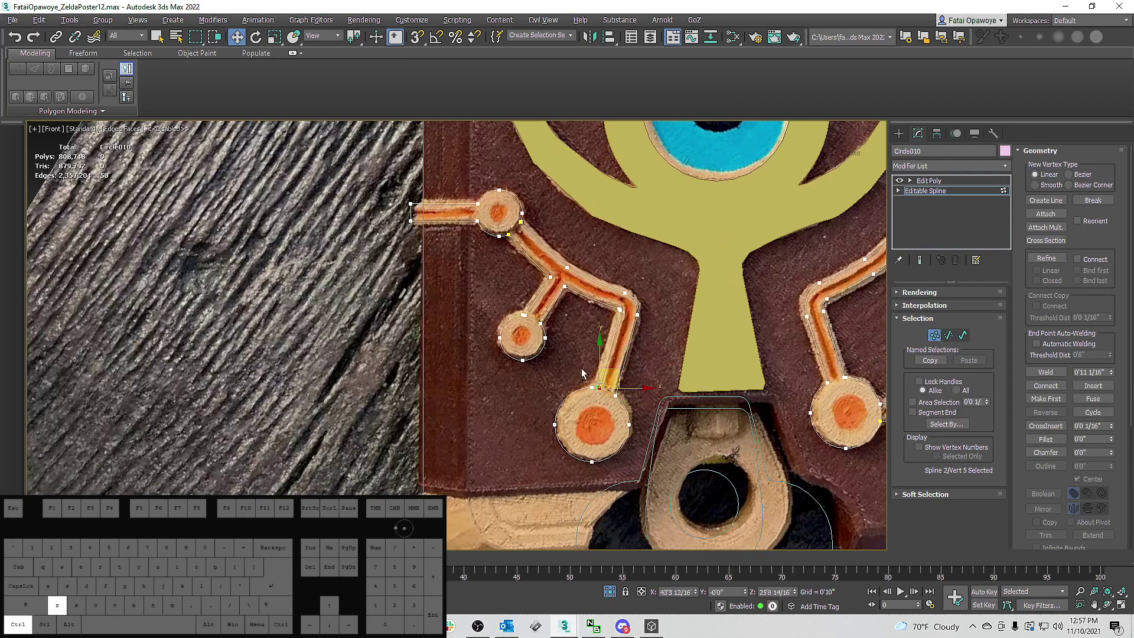
pyautogui.click(527, 317)
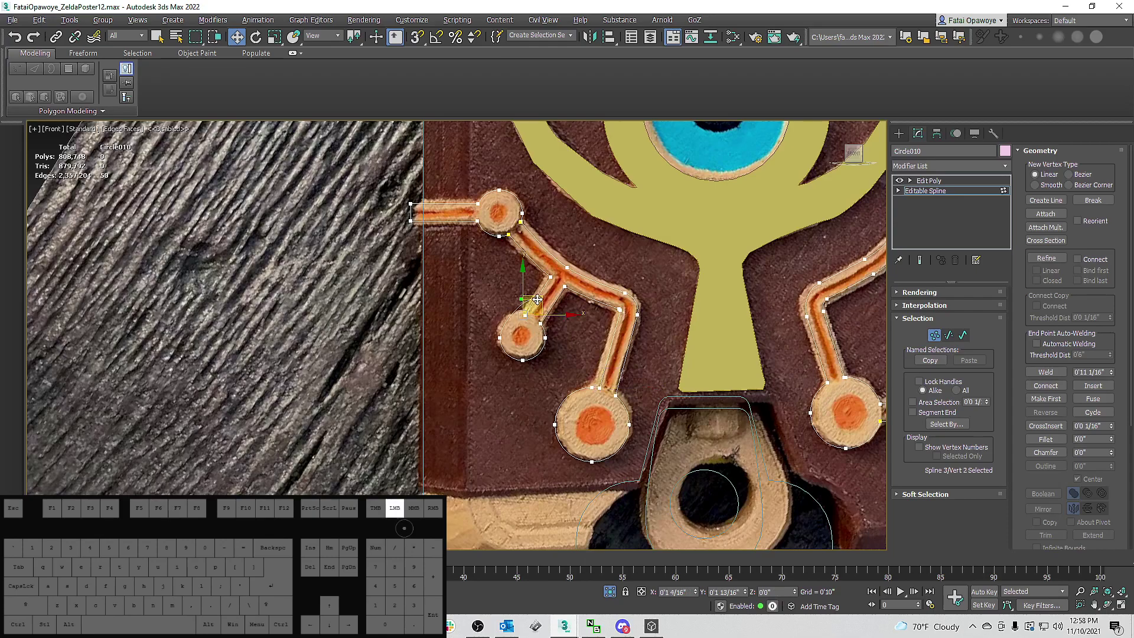
pyautogui.scroll(8, 519, 324)
pyautogui.hotkey('ctrl', 'z')
pyautogui.hotkey('ctrl', 'z')
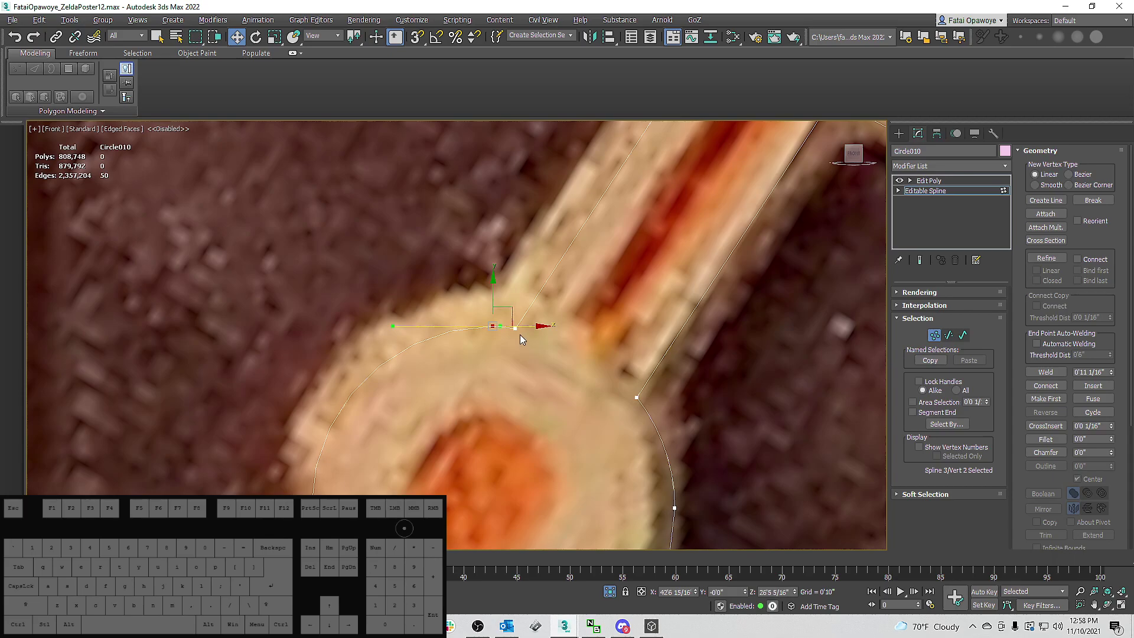
pyautogui.click(516, 328)
pyautogui.hotkey('ctrl', 'z')
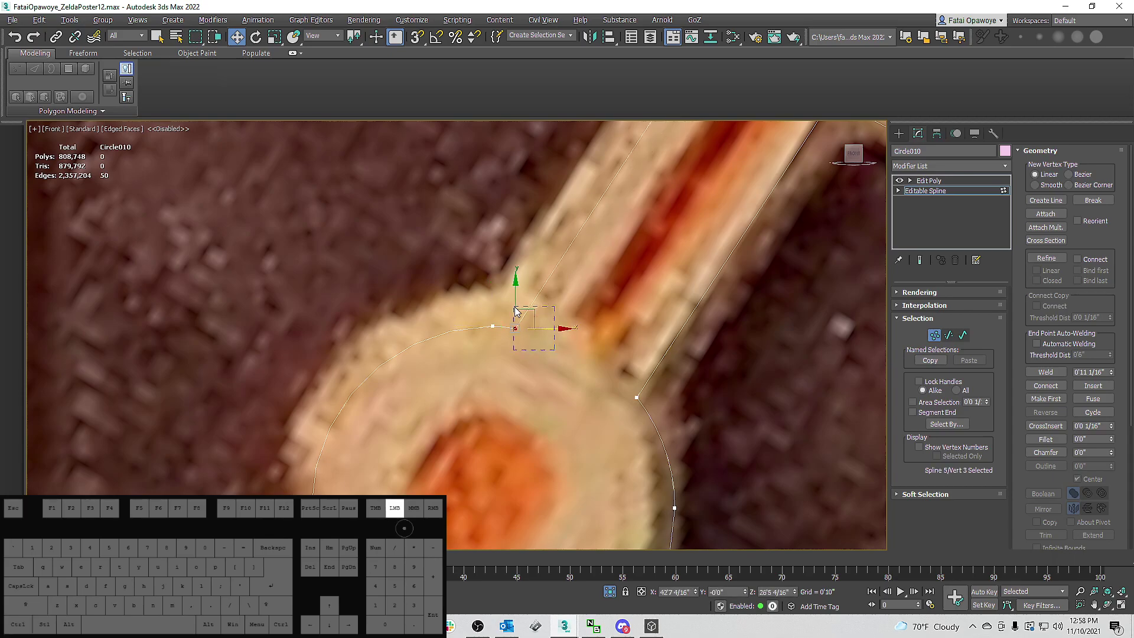
pyautogui.click(1050, 374)
# Weld the remaining corner between the left ornament's short branch and small lower node circle, and recheck the Edit Poly result.
pyautogui.click(625, 367)
pyautogui.click(638, 397)
pyautogui.hotkey('ctrl', 'z')
pyautogui.click(1047, 377)
pyautogui.scroll(-5, 743, 307)
pyautogui.moveTo(751, 299); pyautogui.dragTo(698, 312, button='middle')
pyautogui.scroll(-1, 697, 312)
pyautogui.click(717, 316)
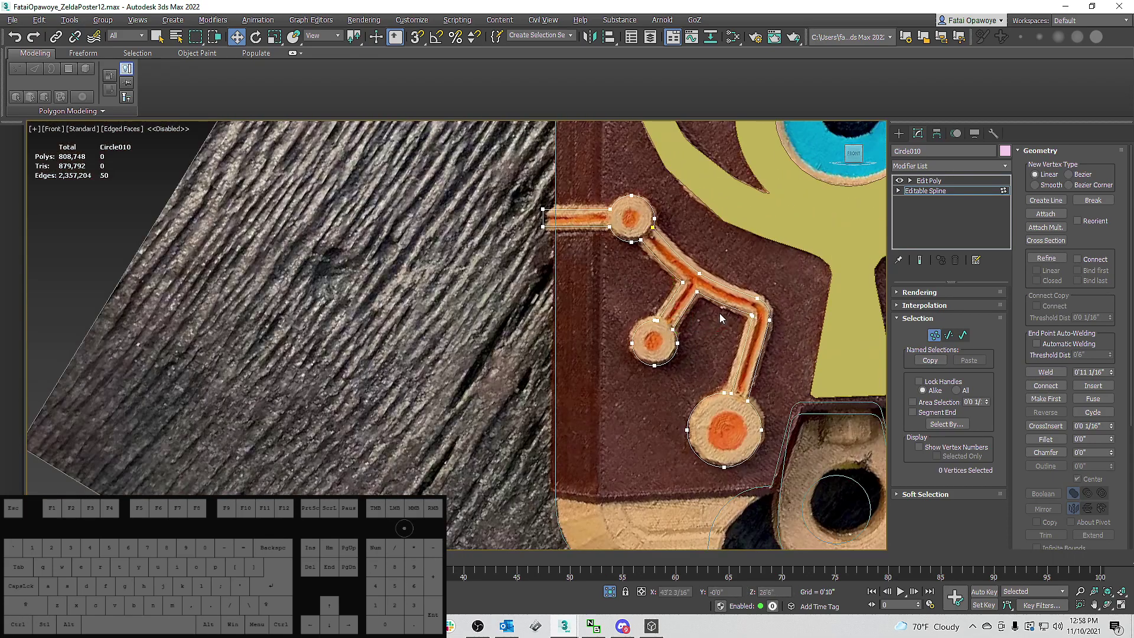
pyautogui.click(930, 180)
# Weld the spline vertices where the left ornament's long channel meets its upper node circle, and return to the Edit Poly level.
pyautogui.click(924, 190)
pyautogui.scroll(5, 643, 222)
pyautogui.click(638, 258)
pyautogui.moveTo(638, 253); pyautogui.dragTo(632, 245)
pyautogui.click(1045, 372)
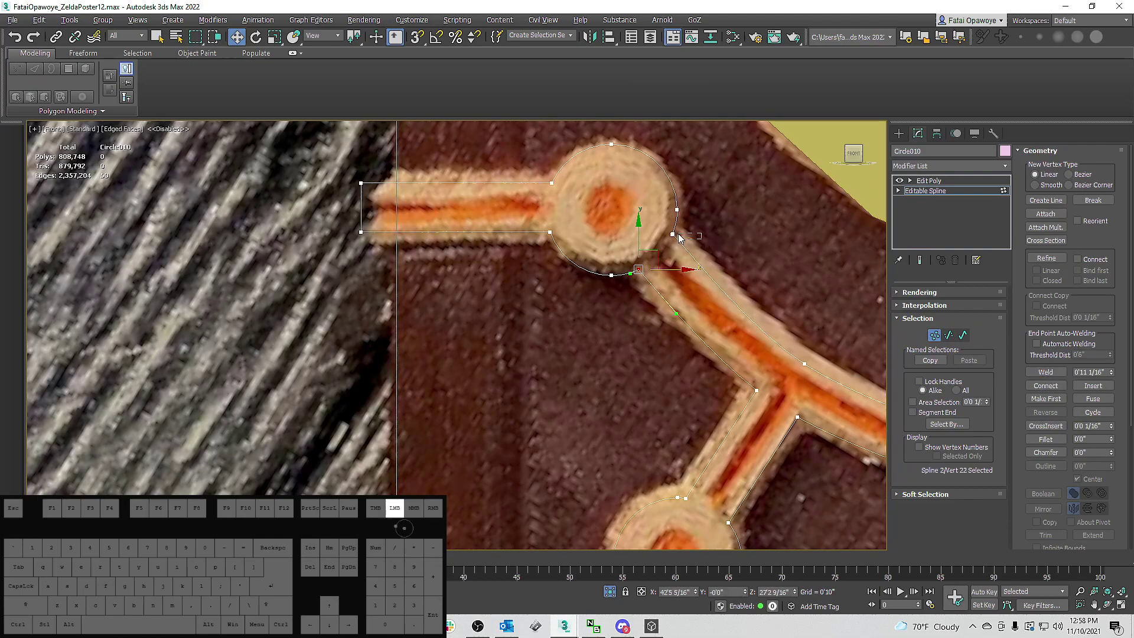
pyautogui.click(1044, 373)
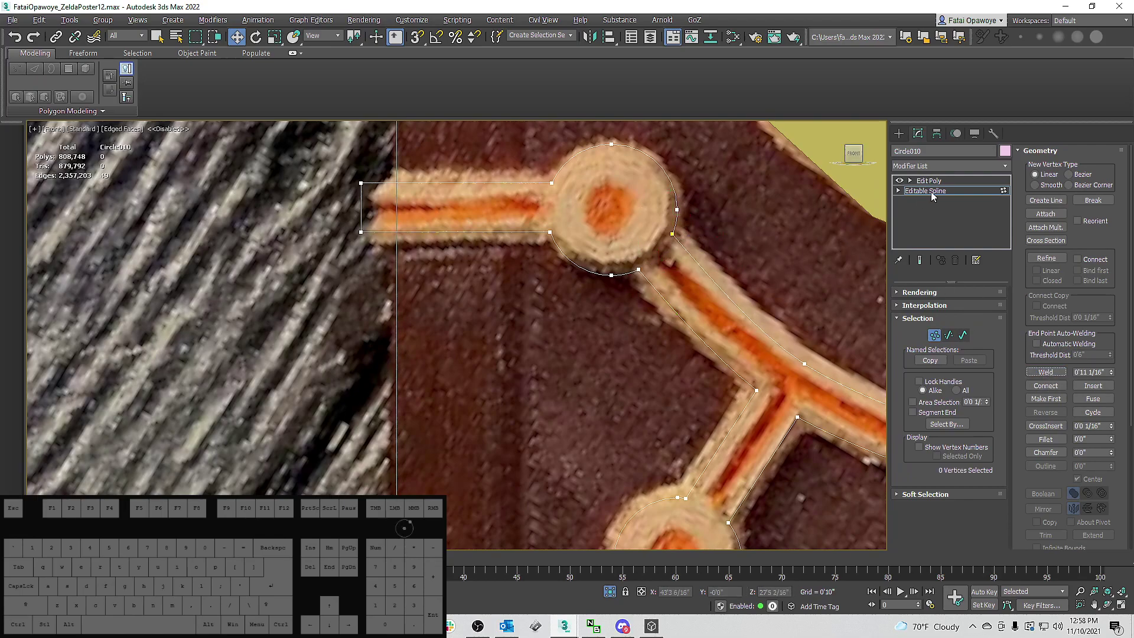
pyautogui.click(951, 180)
pyautogui.scroll(-4, 734, 198)
pyautogui.moveTo(735, 206); pyautogui.dragTo(611, 204, button='middle')
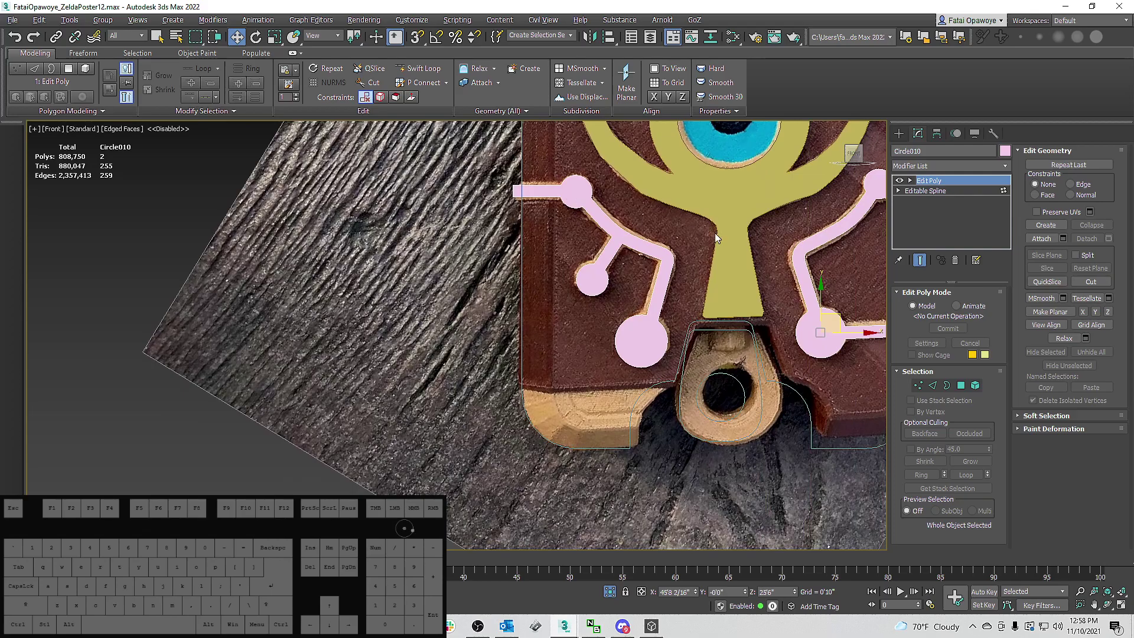
pyautogui.moveTo(743, 244); pyautogui.dragTo(640, 246, button='middle')
pyautogui.scroll(-1, 641, 246)
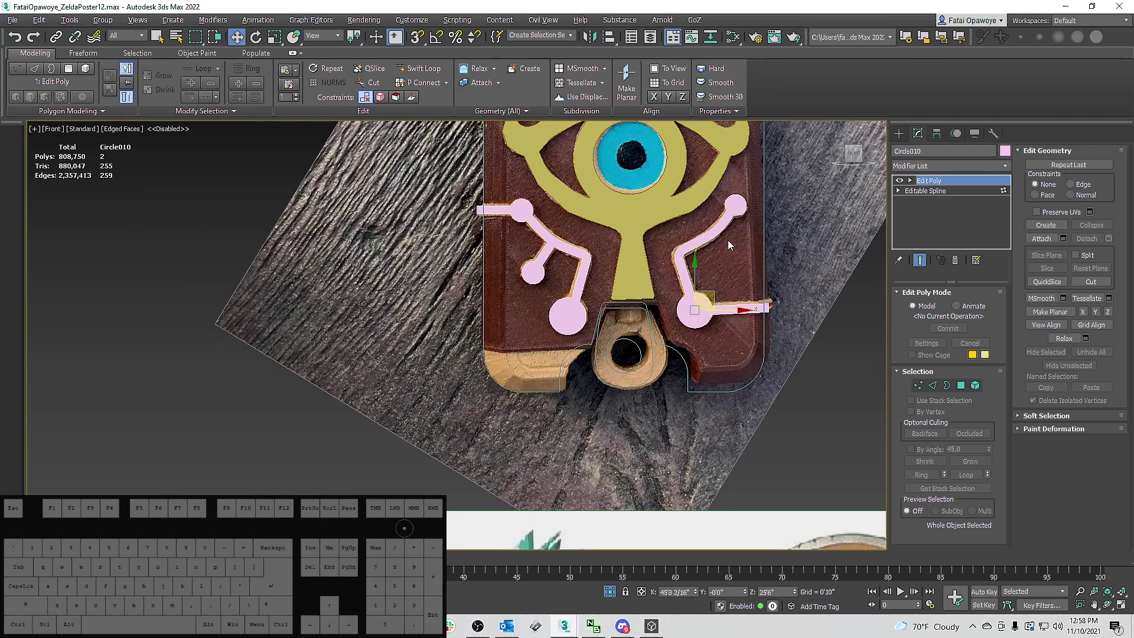
# Turn the slate body's Bevel modifier back on and move the body along Y behind the emblem and ornaments.
pyautogui.keyDown('alt'); pyautogui.moveTo(693, 295); pyautogui.dragTo(780, 320, button='middle'); pyautogui.keyUp('alt')
pyautogui.keyDown('alt'); pyautogui.moveTo(768, 323); pyautogui.dragTo(721, 319, button='middle'); pyautogui.keyUp('alt')
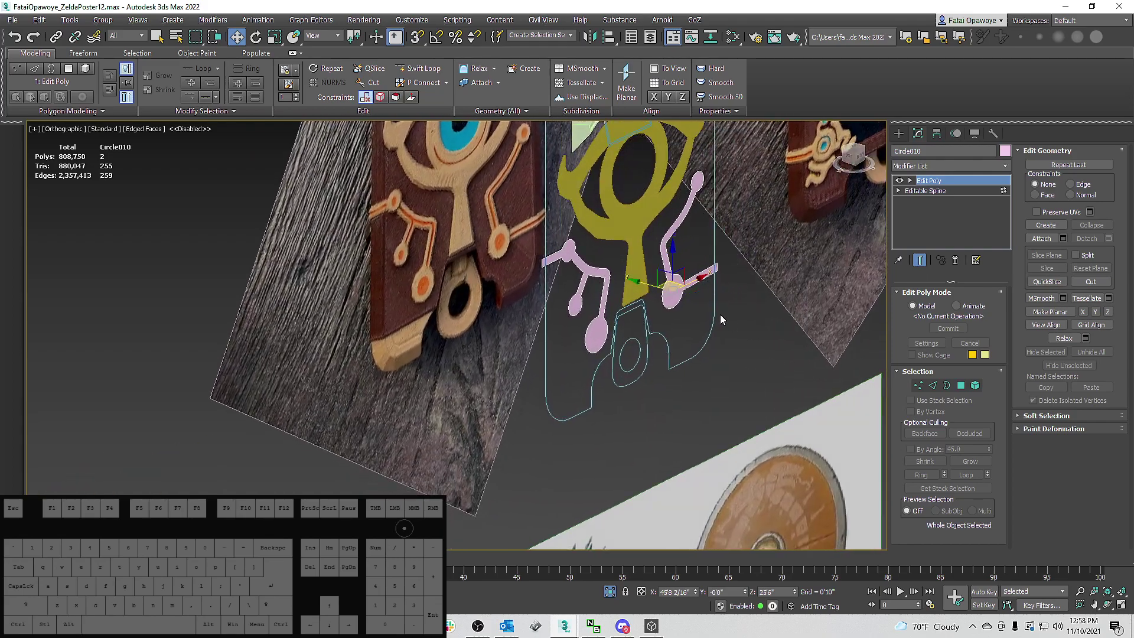
pyautogui.click(711, 312)
pyautogui.click(898, 180)
pyautogui.keyDown('alt'); pyautogui.moveTo(679, 178); pyautogui.dragTo(616, 172, button='middle'); pyautogui.keyUp('alt')
pyautogui.moveTo(616, 172); pyautogui.dragTo(572, 161)
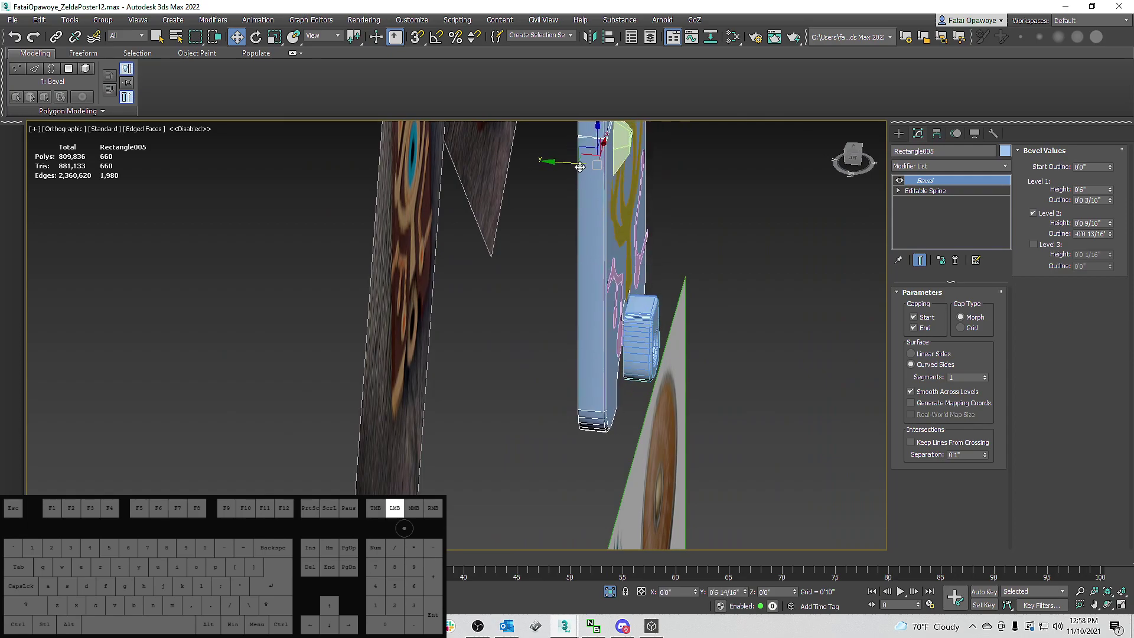
# Turn off the edged-faces display, view the assembled slate from the front, and select the eyelet piece.
pyautogui.moveTo(580, 168)
pyautogui.keyDown('alt'); pyautogui.mouseDown(button='middle')
pyautogui.moveTo(537, 252)
pyautogui.moveTo(581, 297)
pyautogui.moveTo(588, 339)
pyautogui.moveTo(644, 263)
pyautogui.moveTo(576, 239)
pyautogui.moveTo(676, 240)
pyautogui.moveTo(567, 231)
pyautogui.mouseUp(button='middle'); pyautogui.keyUp('alt')
pyautogui.scroll(-4, 673, 239)
pyautogui.press('F4')
pyautogui.scroll(2, 671, 239)
pyautogui.scroll(2, 672, 239)
pyautogui.keyDown('alt'); pyautogui.moveTo(512, 478); pyautogui.dragTo(718, 452, button='middle'); pyautogui.keyUp('alt')
pyautogui.click(584, 469)
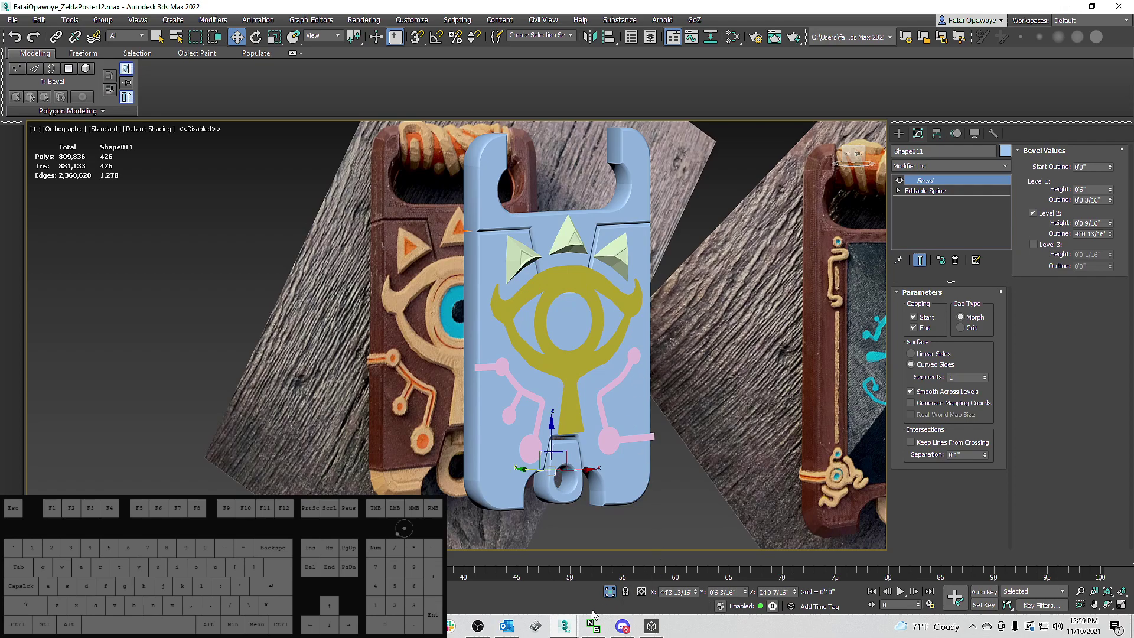
pyautogui.click(481, 632)
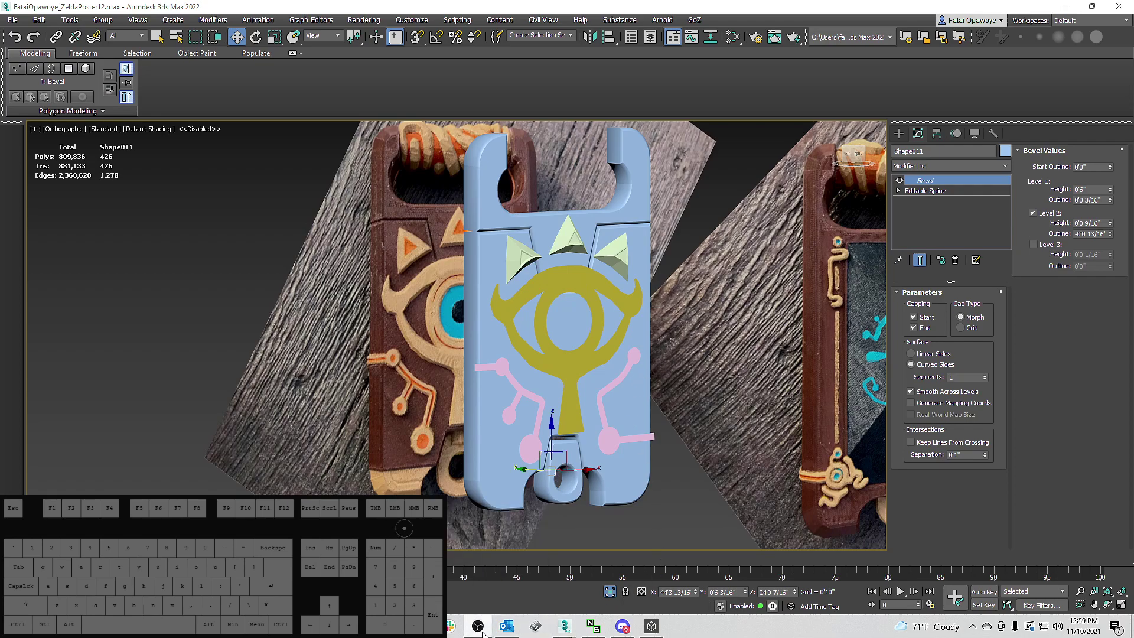